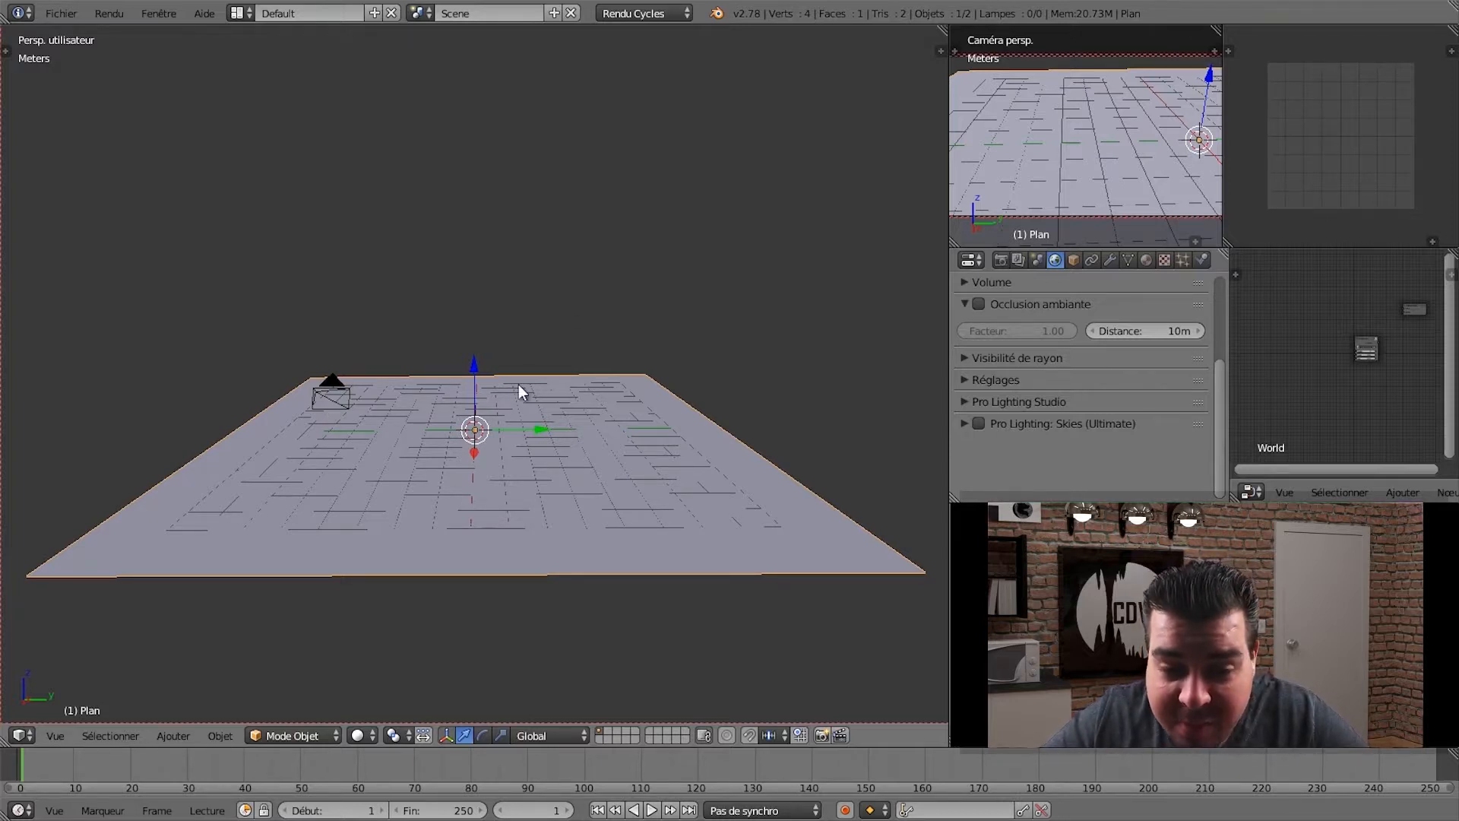
- Subdivide the whole plane mesh four times in Edit Mode and return to Object Mode
mouse_move(623, 416)
middle_down()
mouse_move(649, 386)
mouse_move(708, 395)
mouse_move(715, 427)
mouse_move(633, 451)
mouse_move(611, 448)
mouse_move(663, 417)
mouse_move(555, 440)
mouse_move(632, 395)
mouse_move(627, 415)
middle_up()
middle_drag(683, 374, 638, 403)
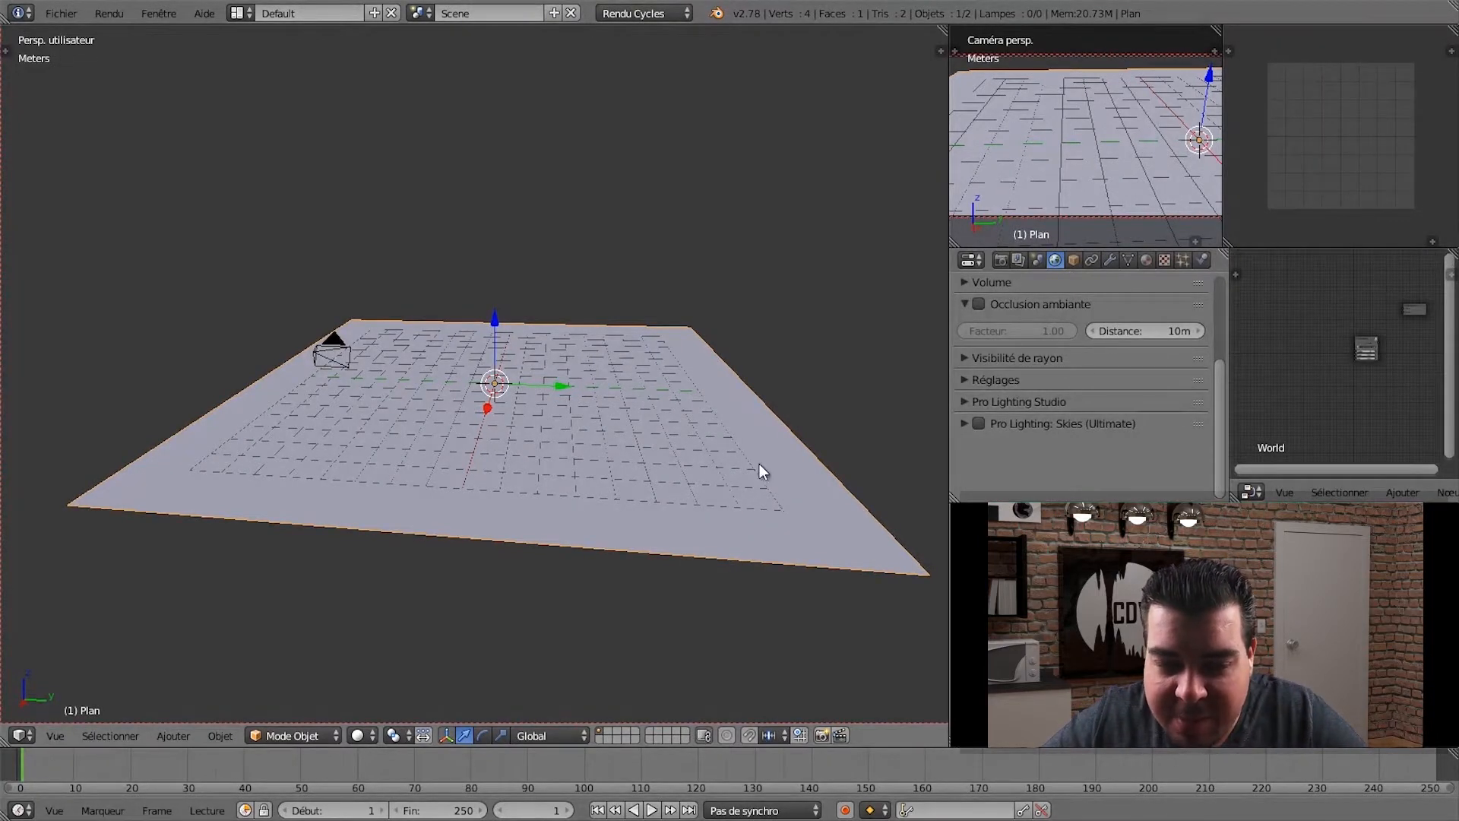
key(Tab)
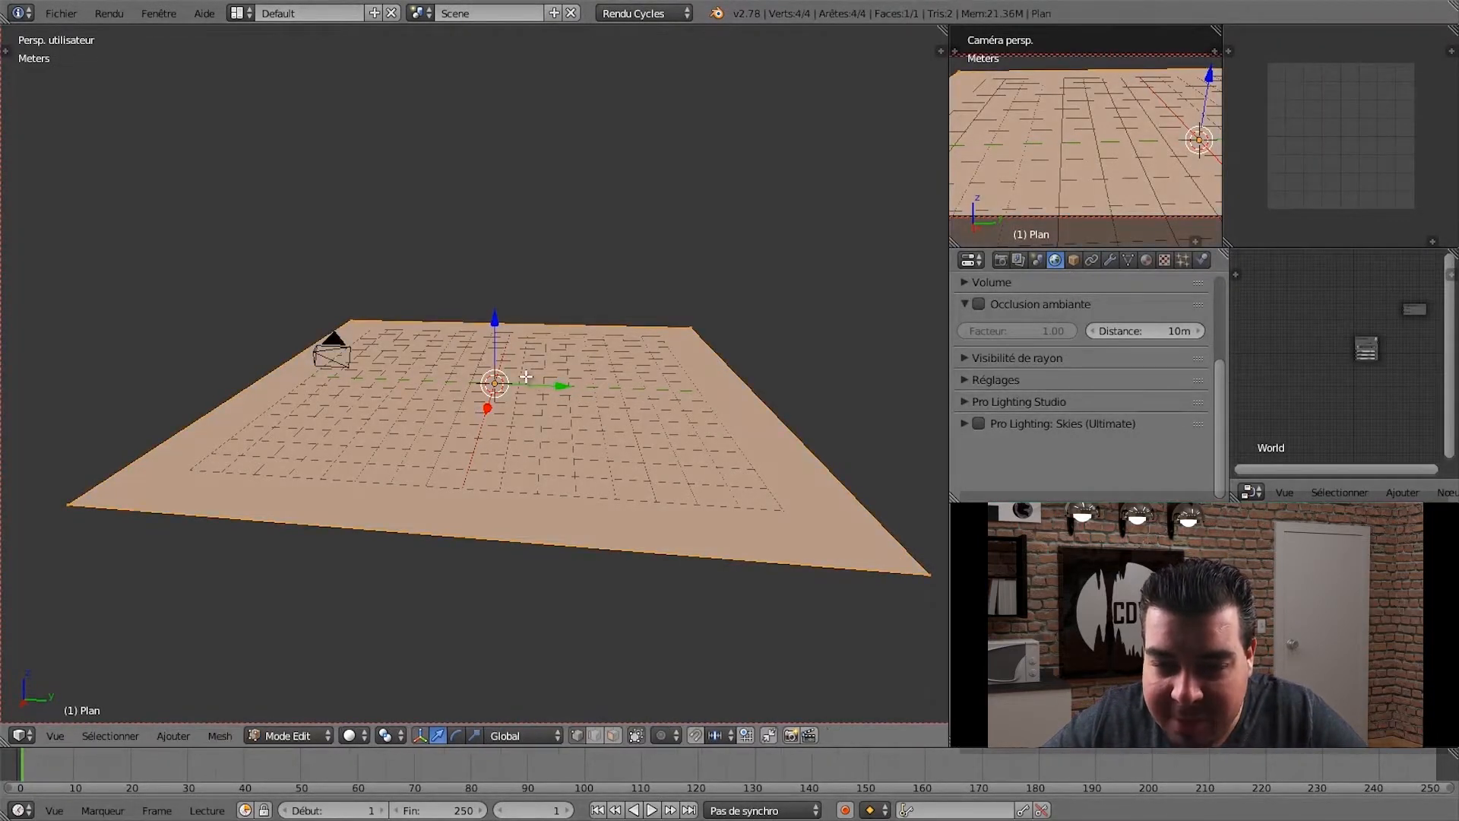
key(w)
click(583, 386)
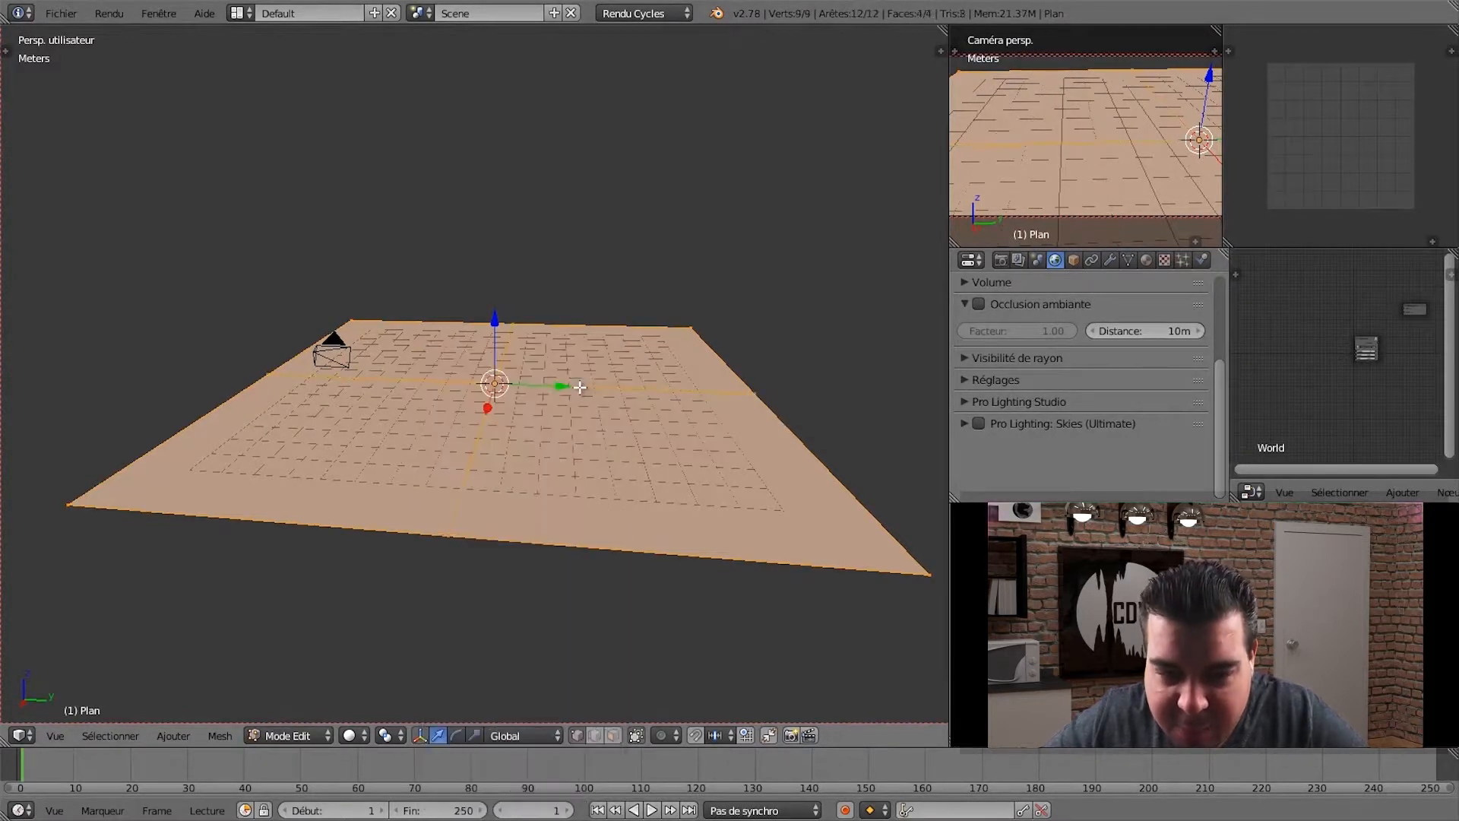
key(w)
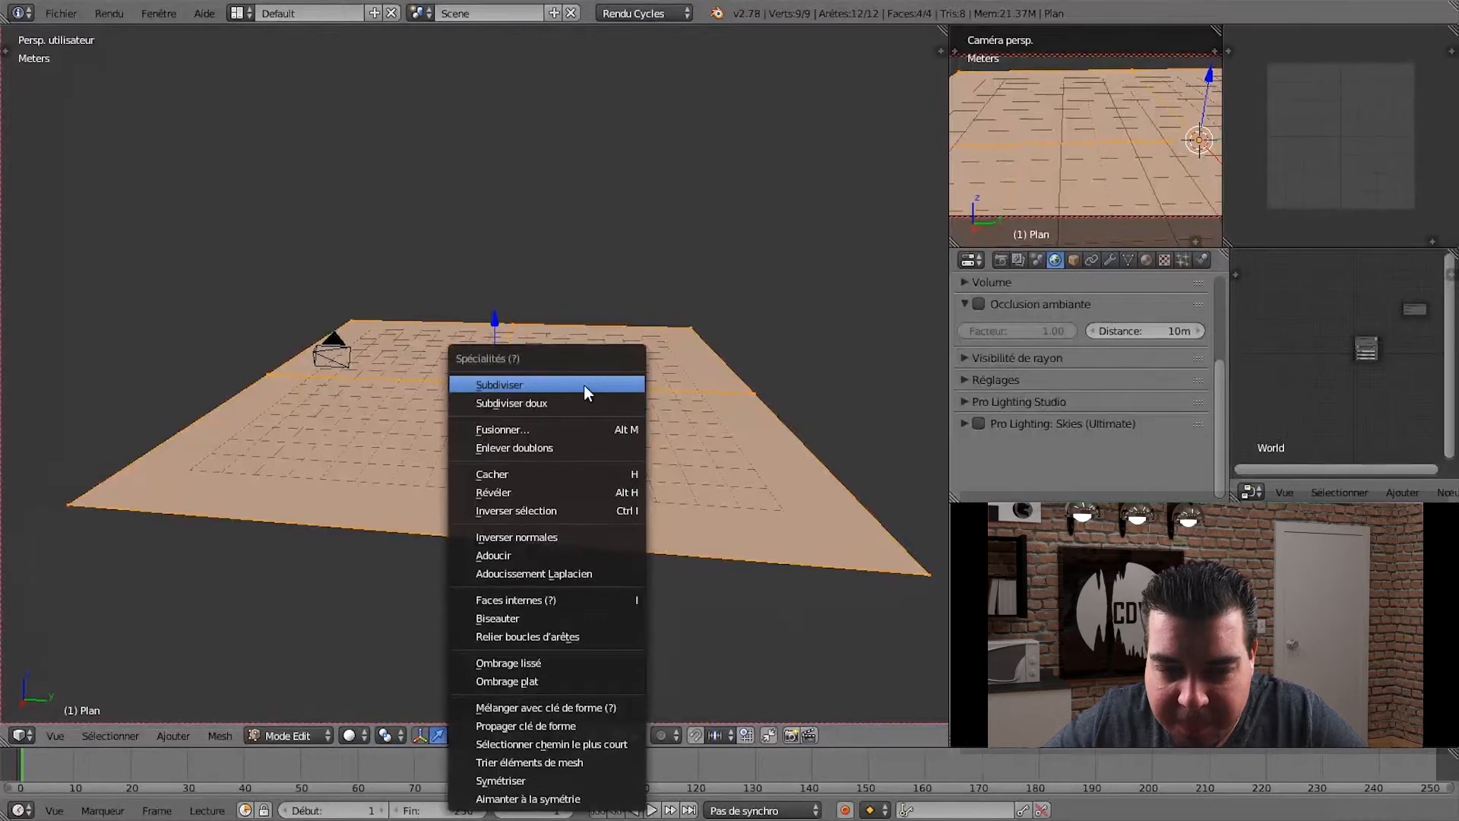
click(583, 385)
key(w)
click(584, 384)
key(w)
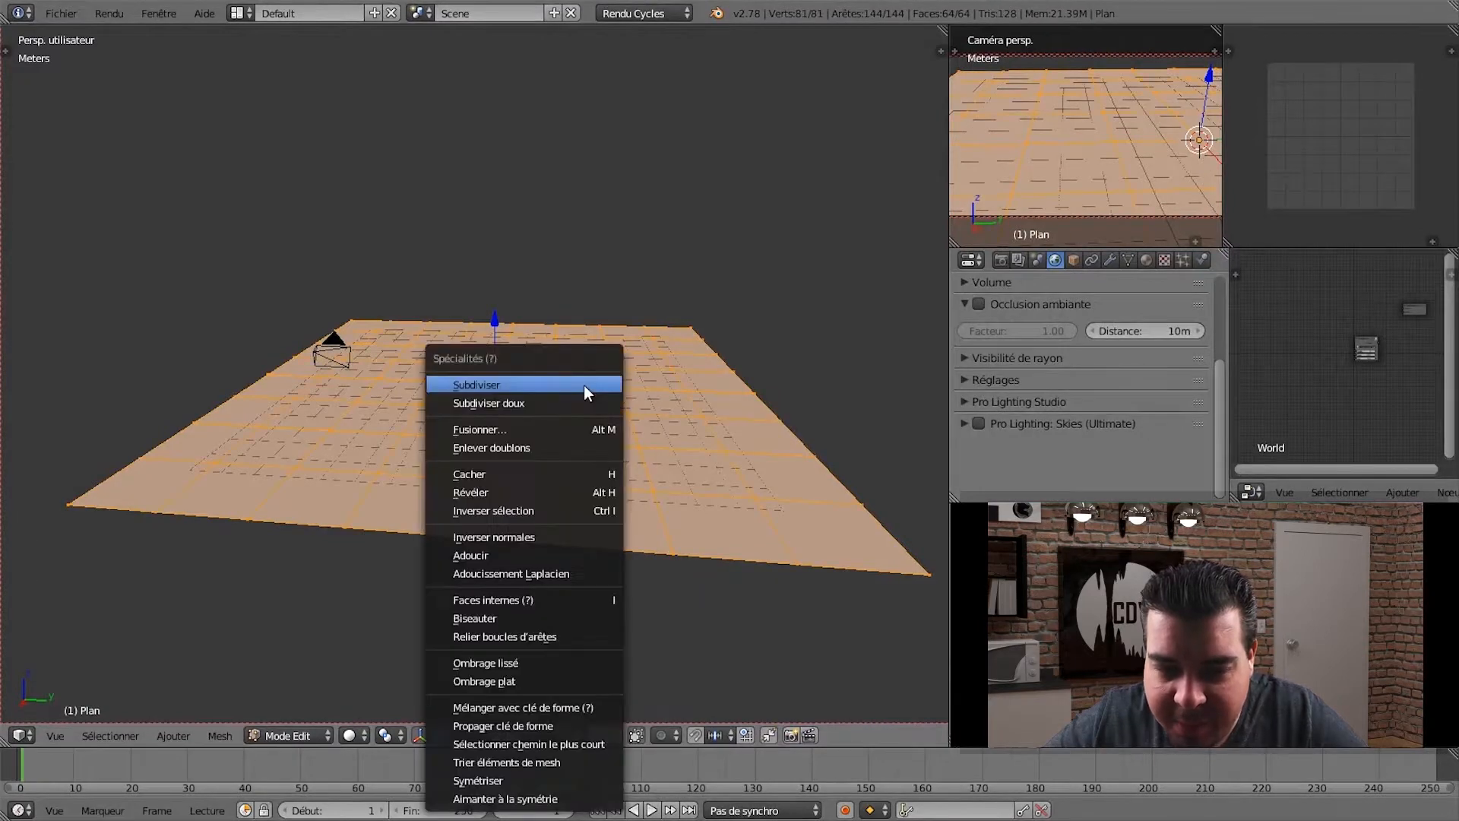
click(584, 384)
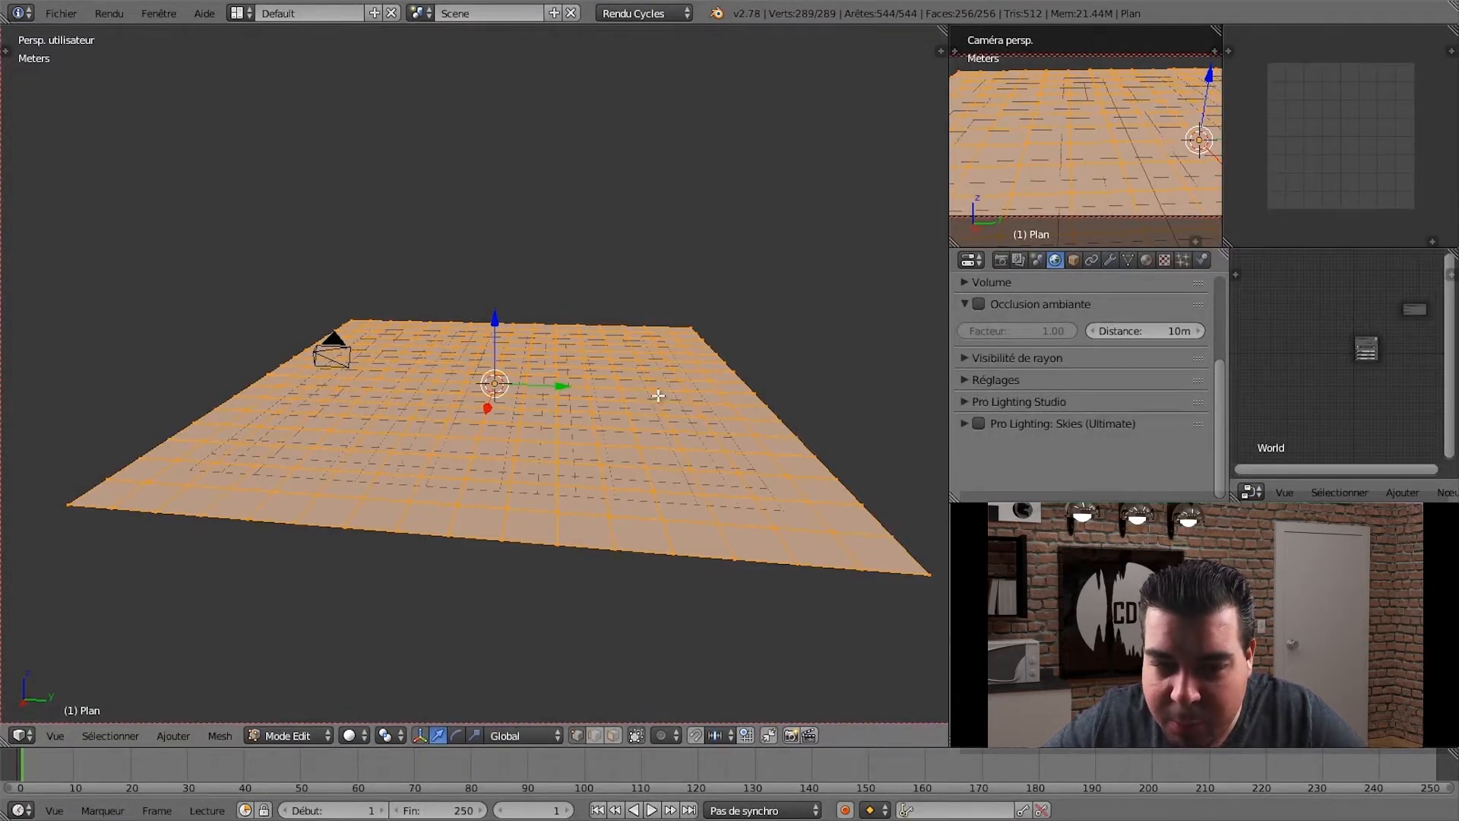
key(Tab)
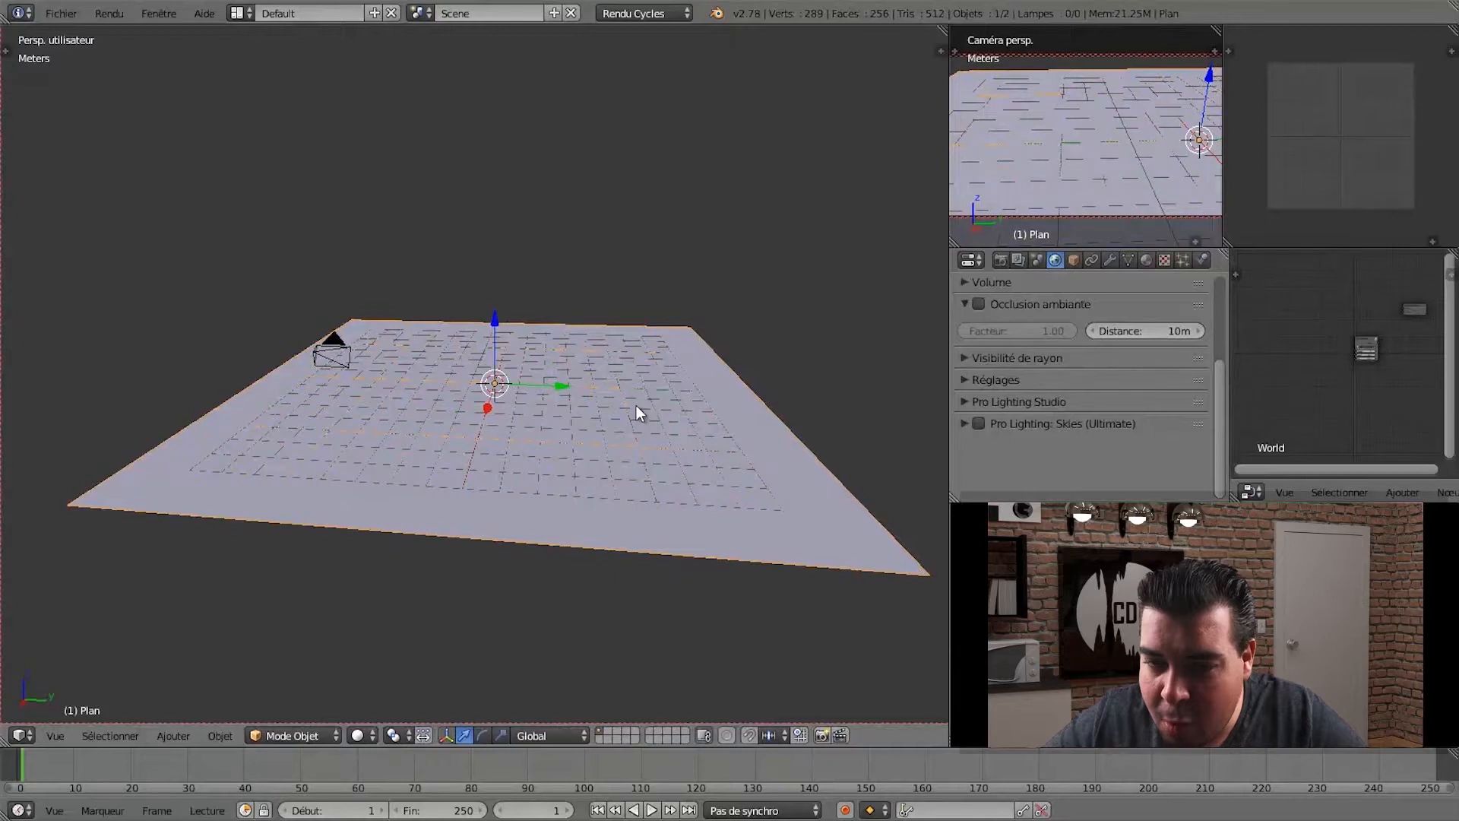
- Add a Catmull-Clark Subdivision Surface modifier to the plane with view subdivisions set to 2, and apply it
click(1112, 259)
click(1078, 322)
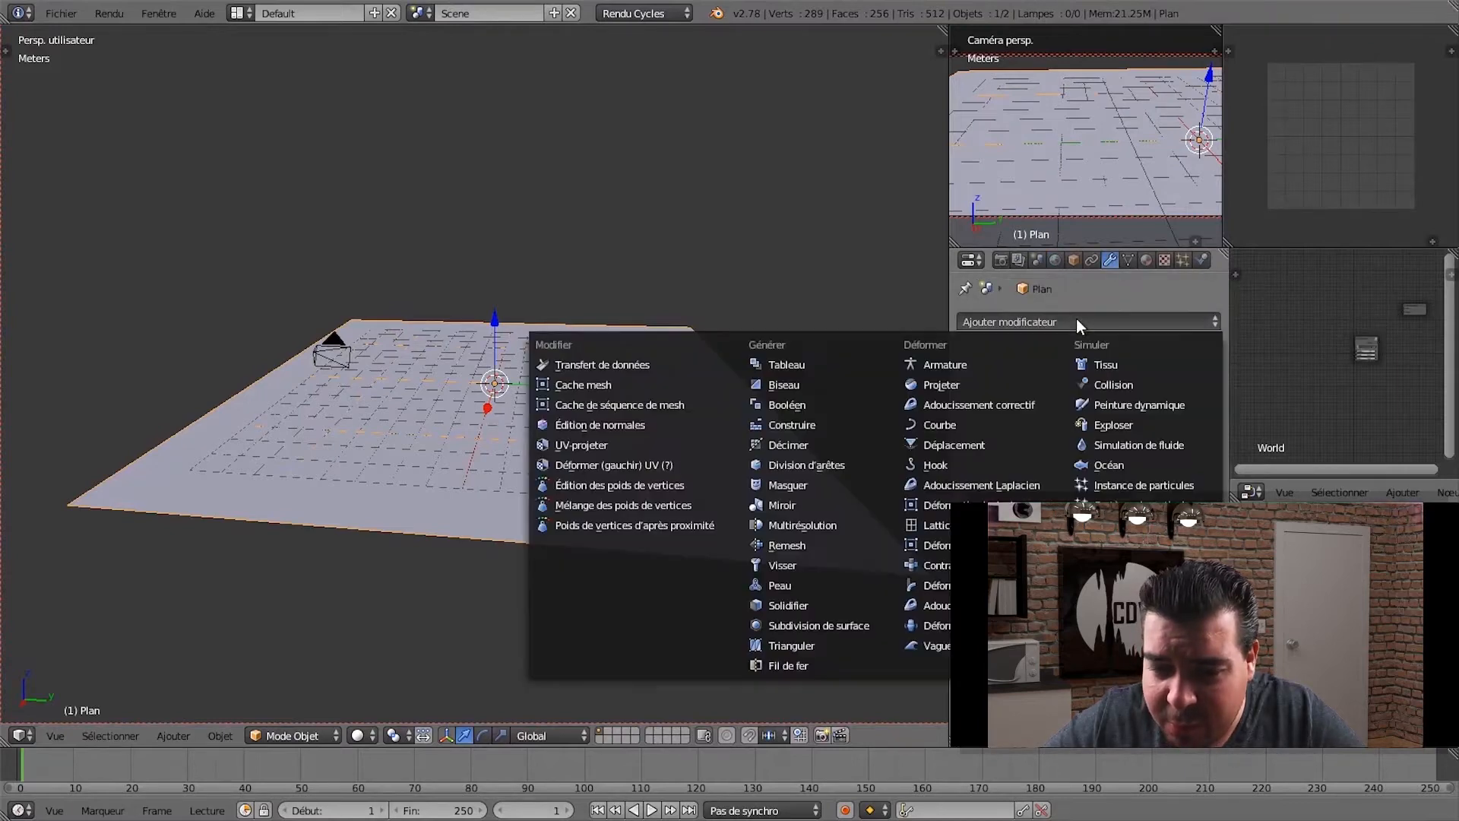
click(858, 626)
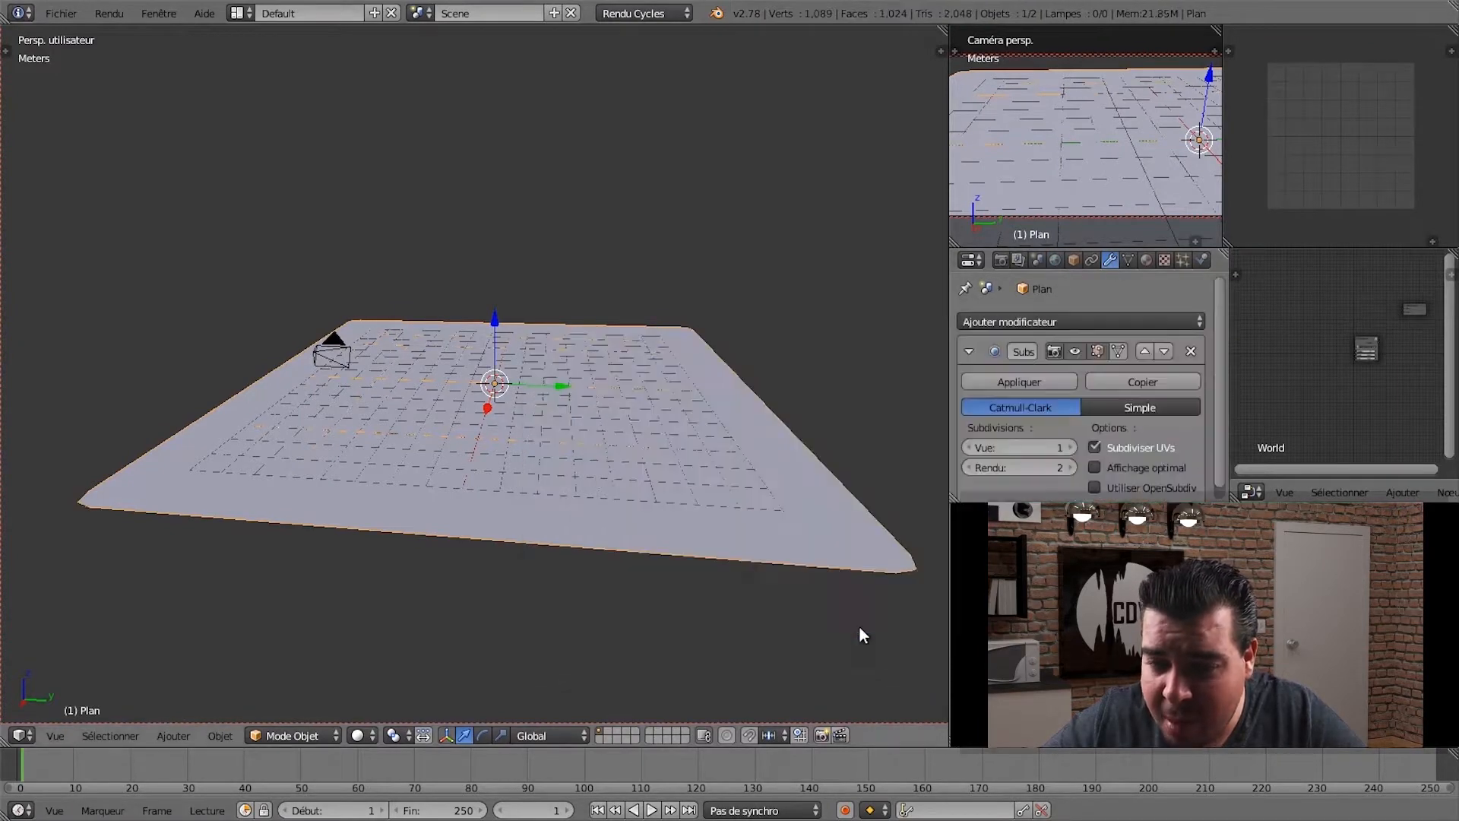
click(1071, 447)
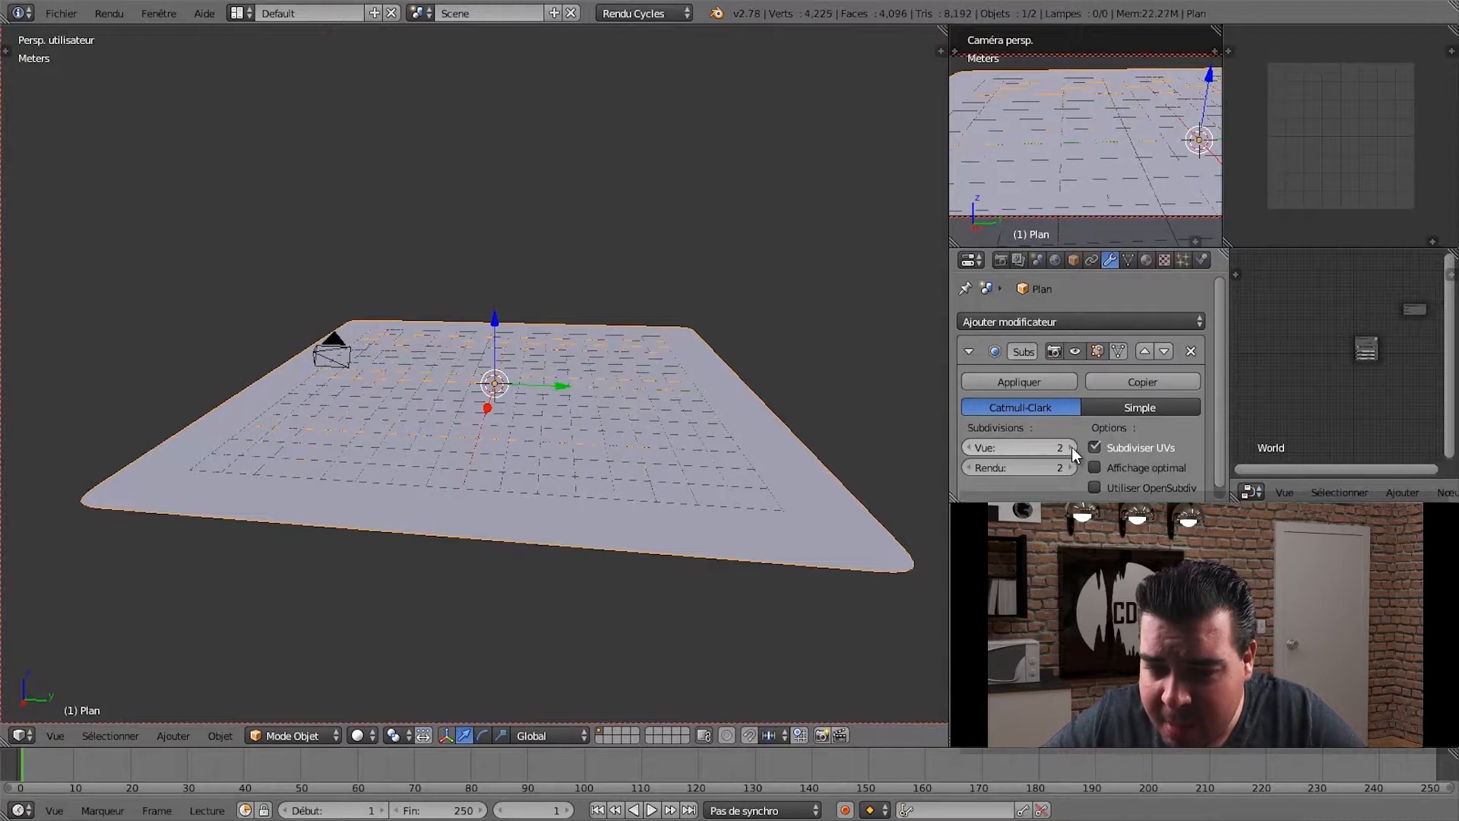
click(1053, 384)
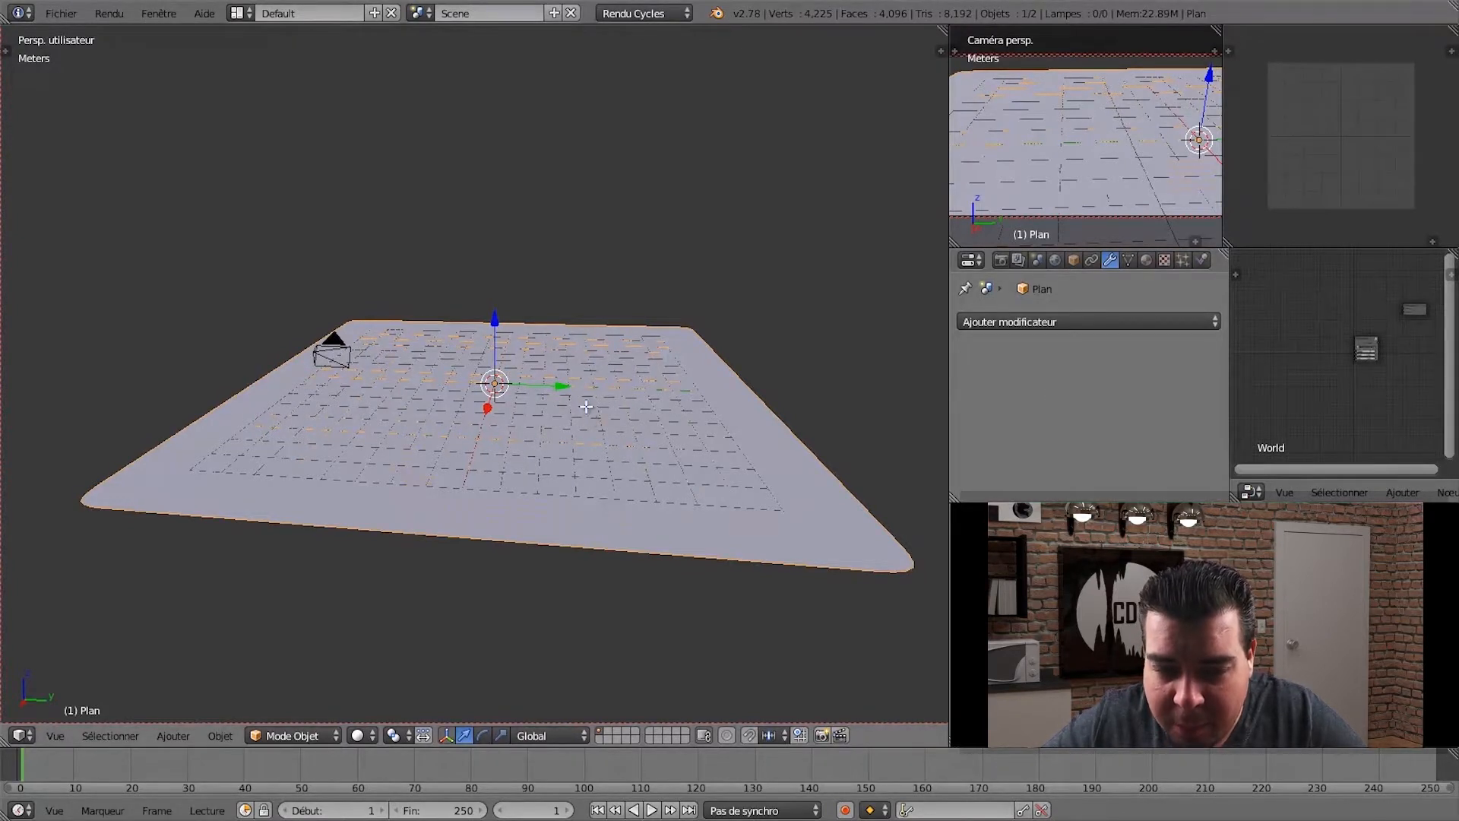
- Inspect the density of the plane's subdivided mesh in Edit Mode, viewing it close up and from different angles
key(Tab)
mouse_move(596, 410)
middle_down()
mouse_move(607, 512)
mouse_move(613, 398)
middle_up()
scroll(599, 418, up, 5)
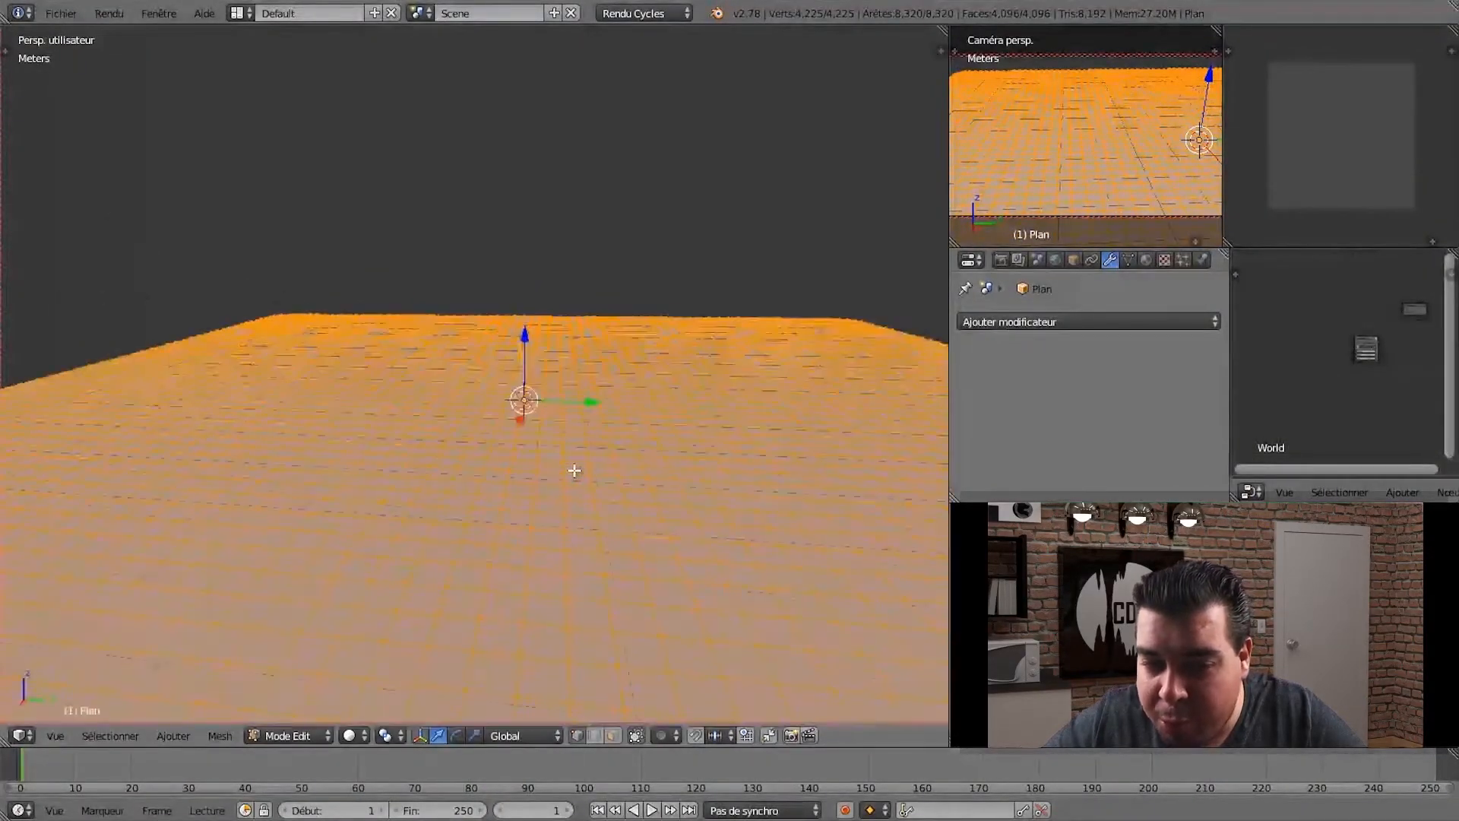
middle_drag(517, 464, 584, 432)
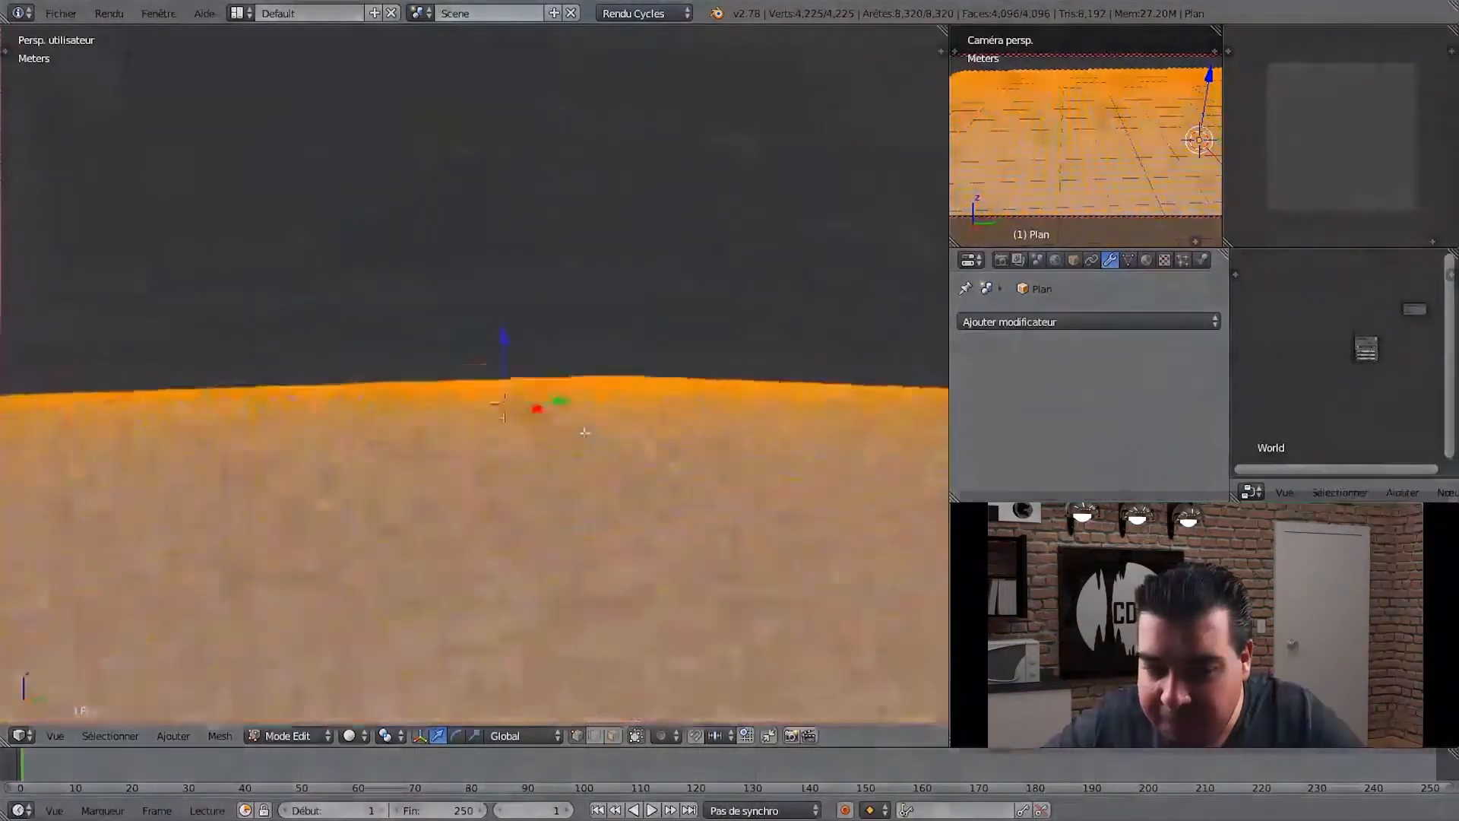
scroll(577, 433, down, 8)
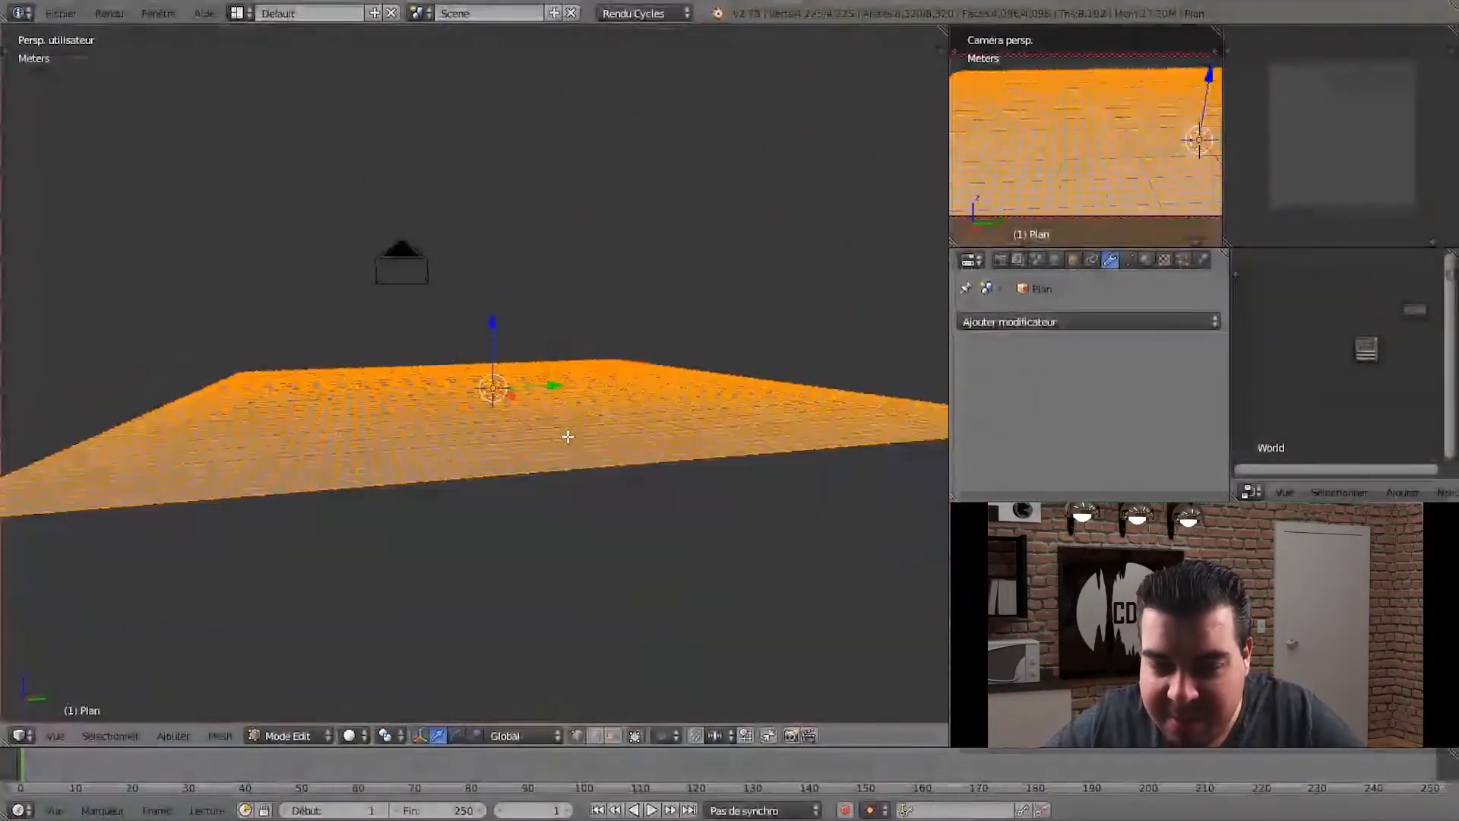
key(Tab)
scroll(562, 418, up, 3)
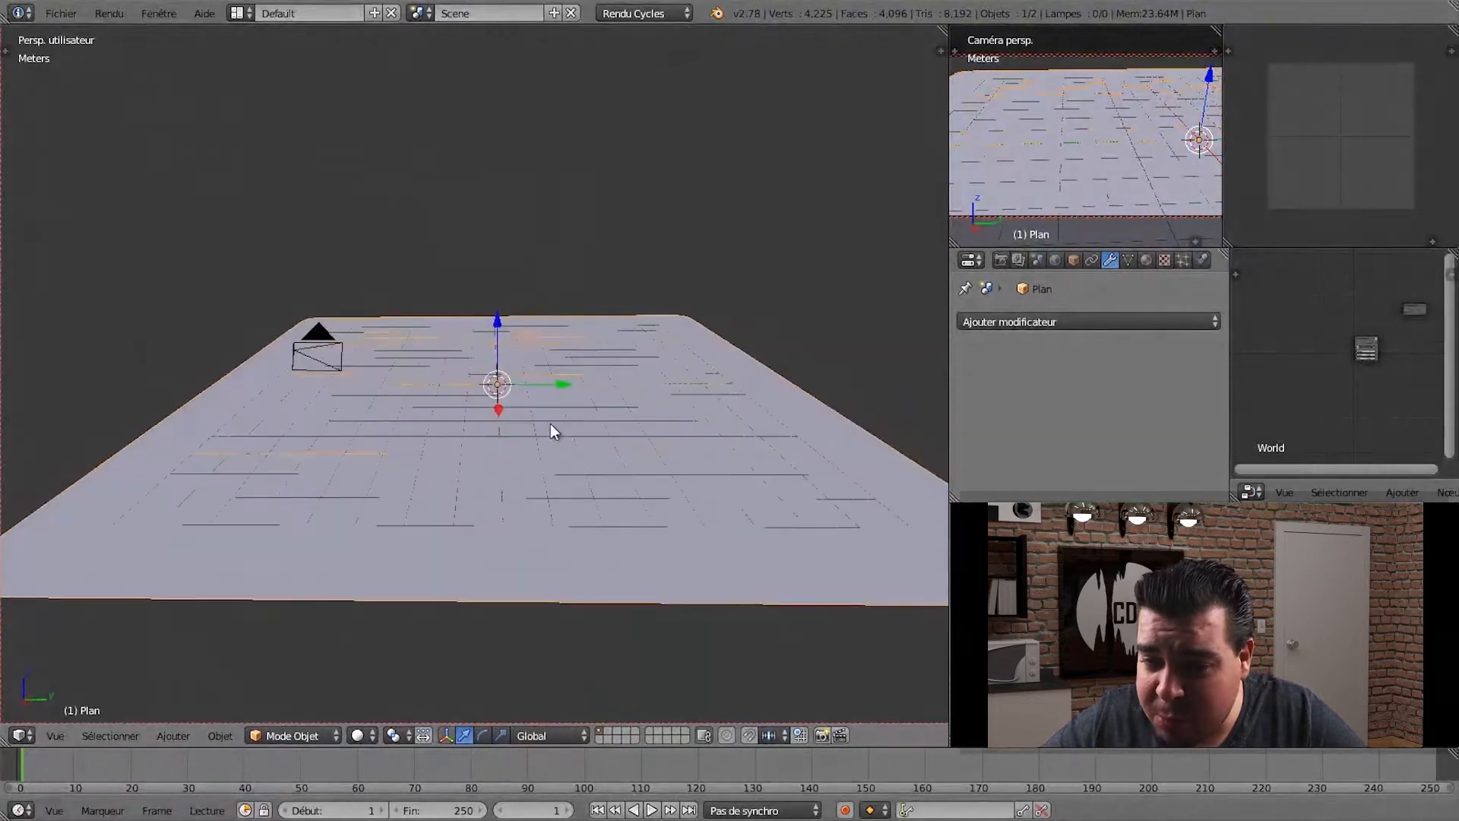
scroll(550, 430, down, 1)
- Add a Wave modifier to the subdivided plane
click(1066, 324)
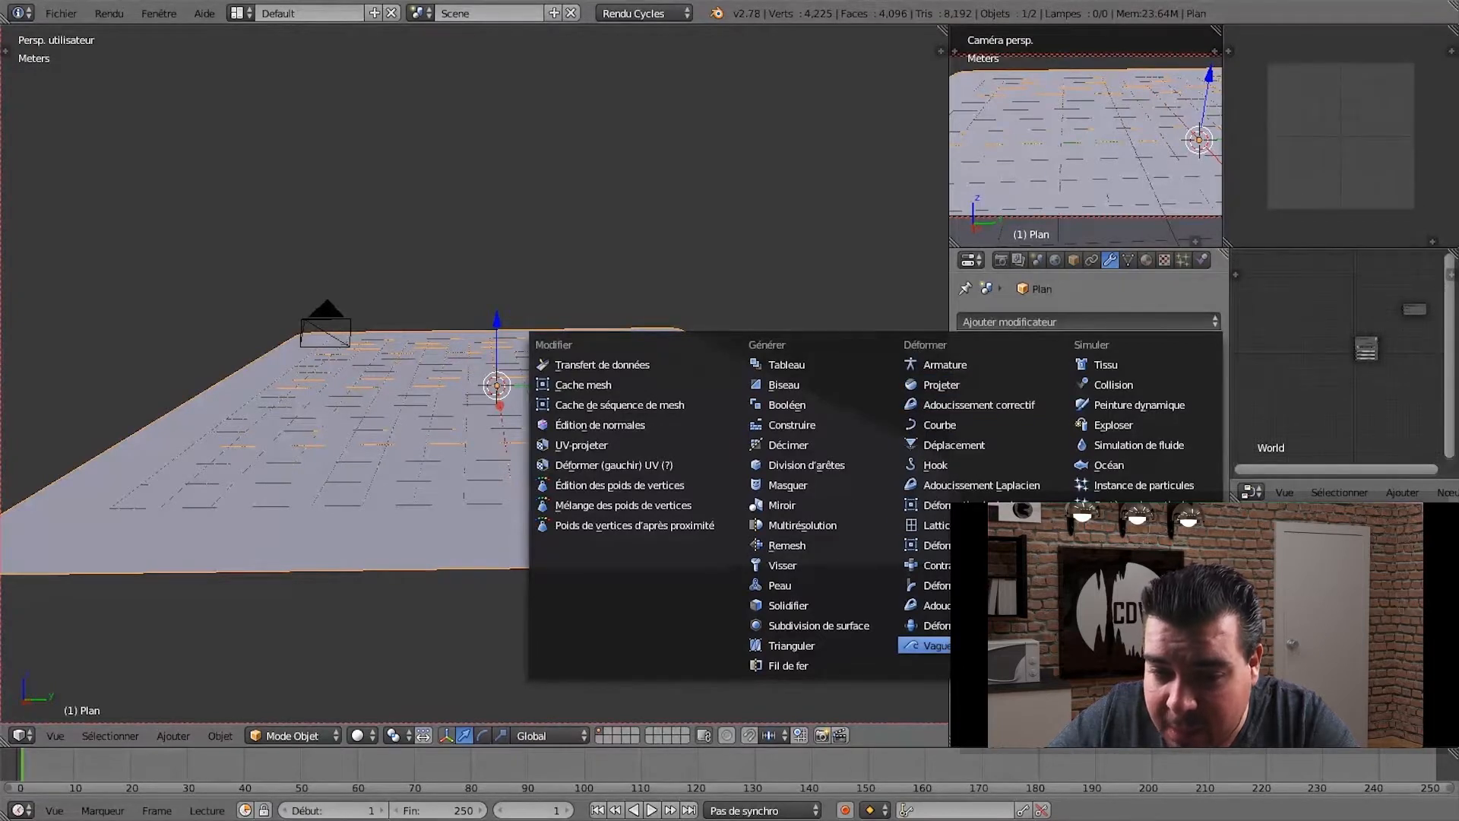
click(933, 646)
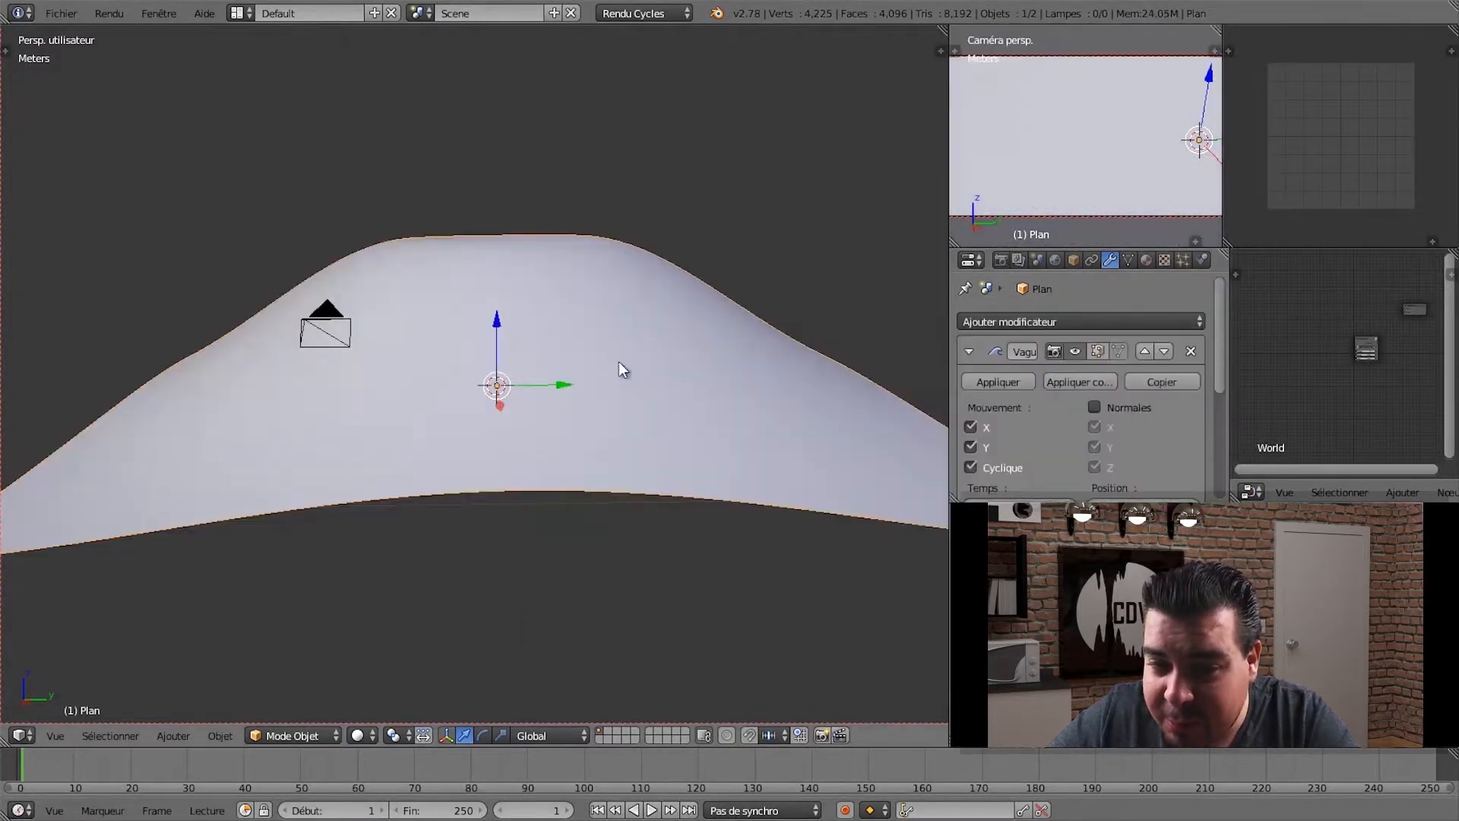
middle_drag(636, 257, 792, 381)
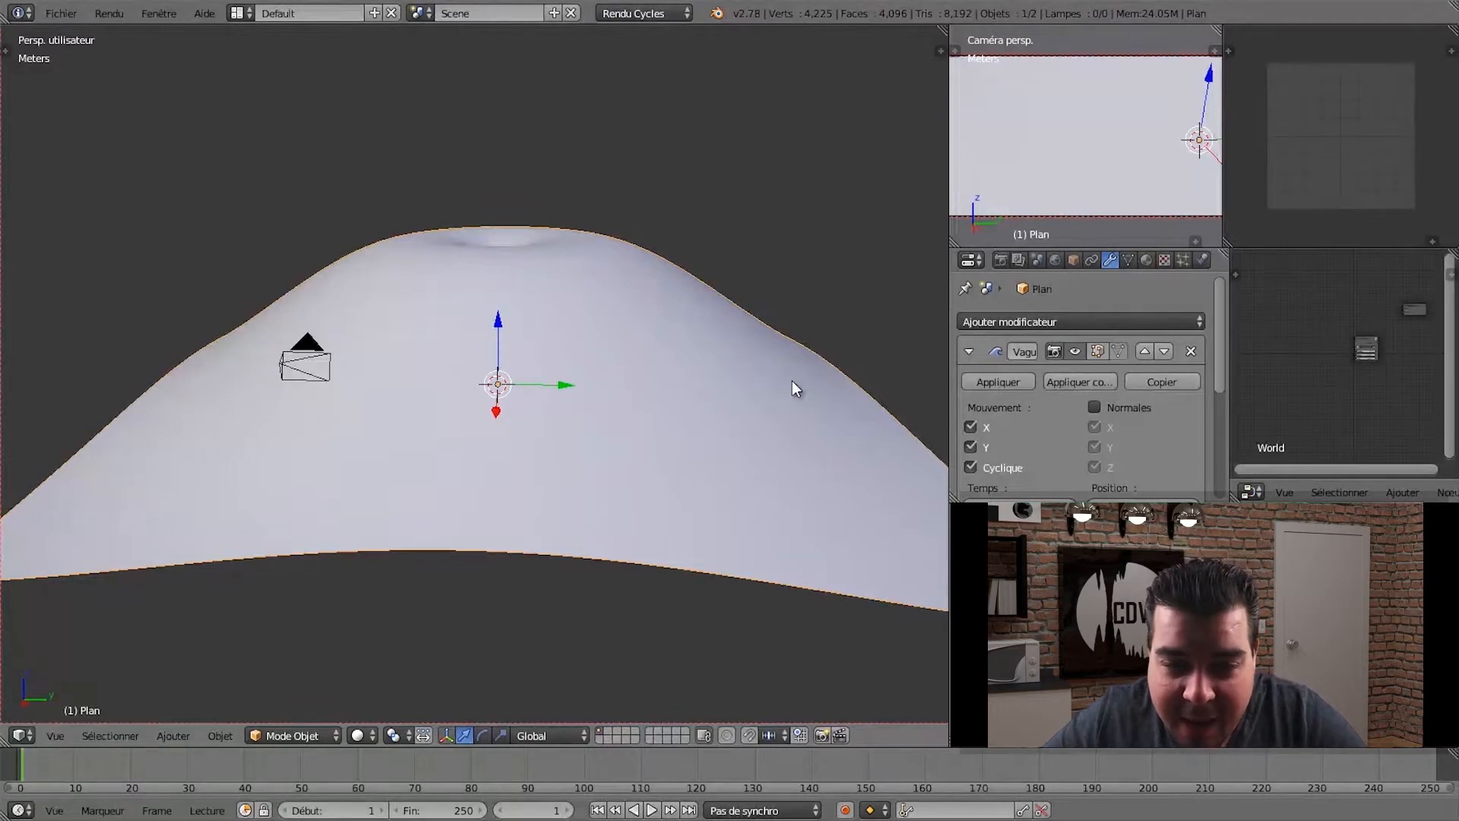
- Preview the plane's wave animation and return the timeline to frame 1
key(alt+a)
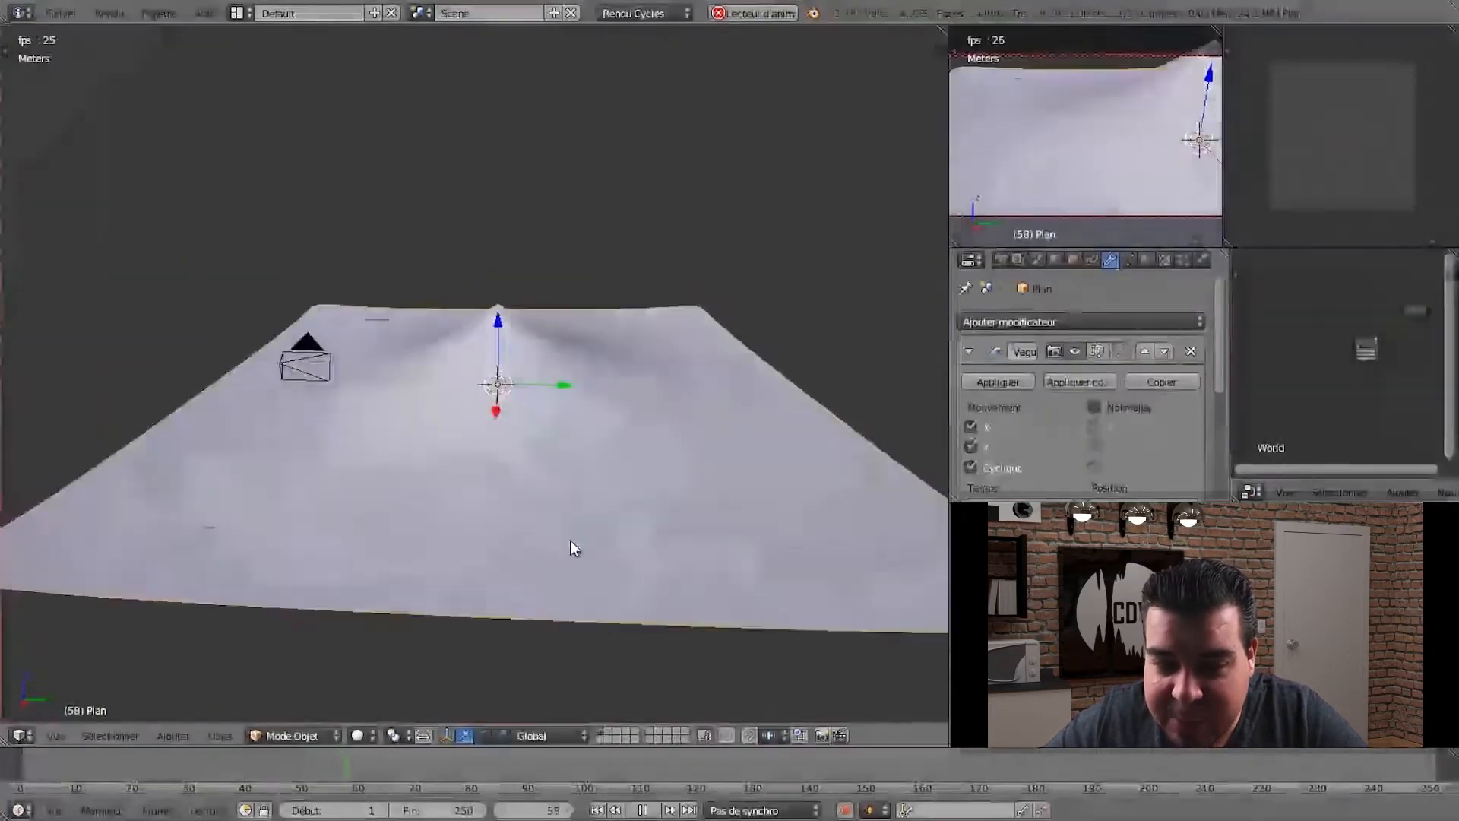
key(alt+a)
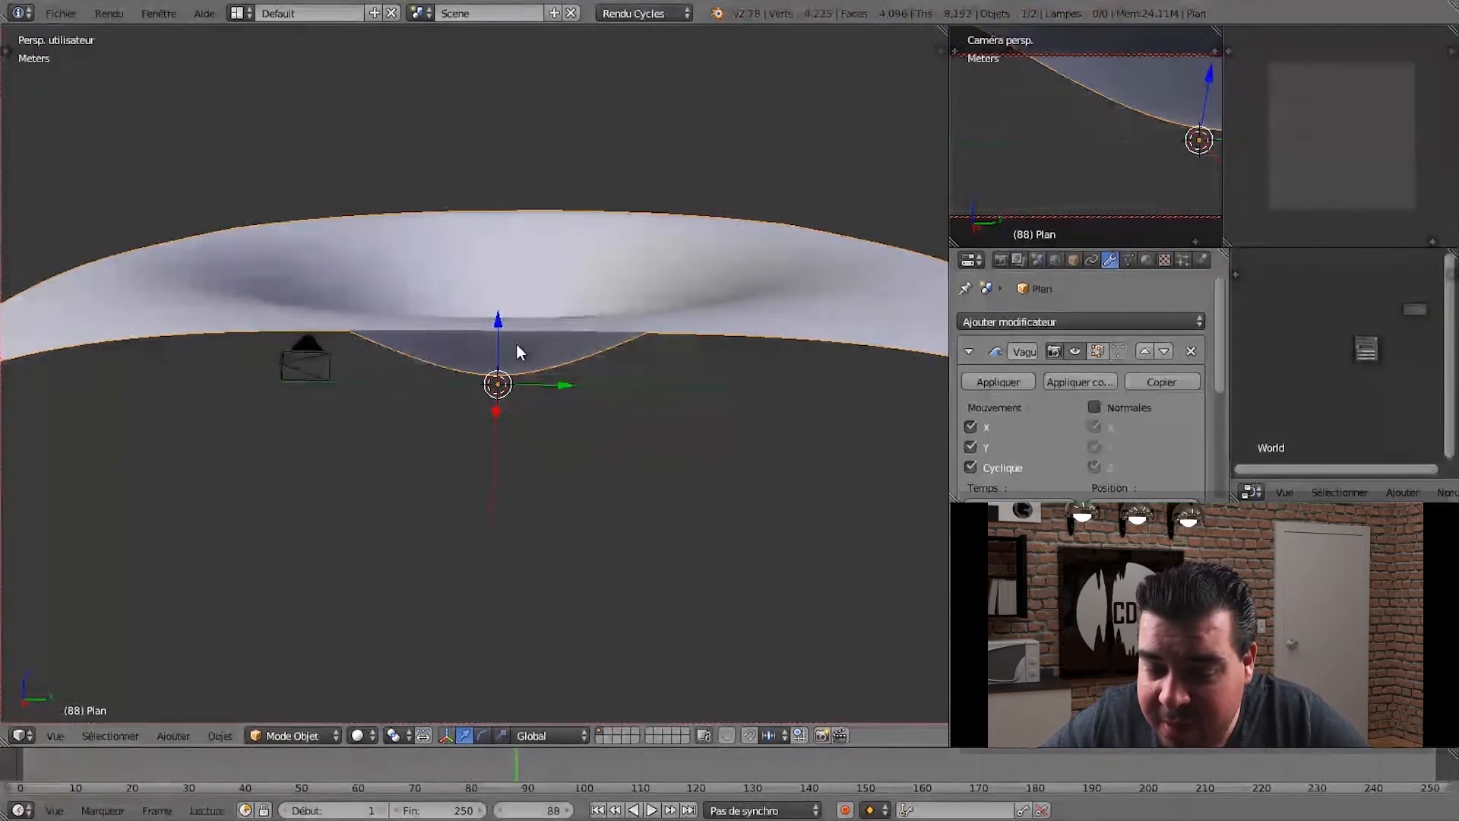
scroll(1106, 436, down, 1)
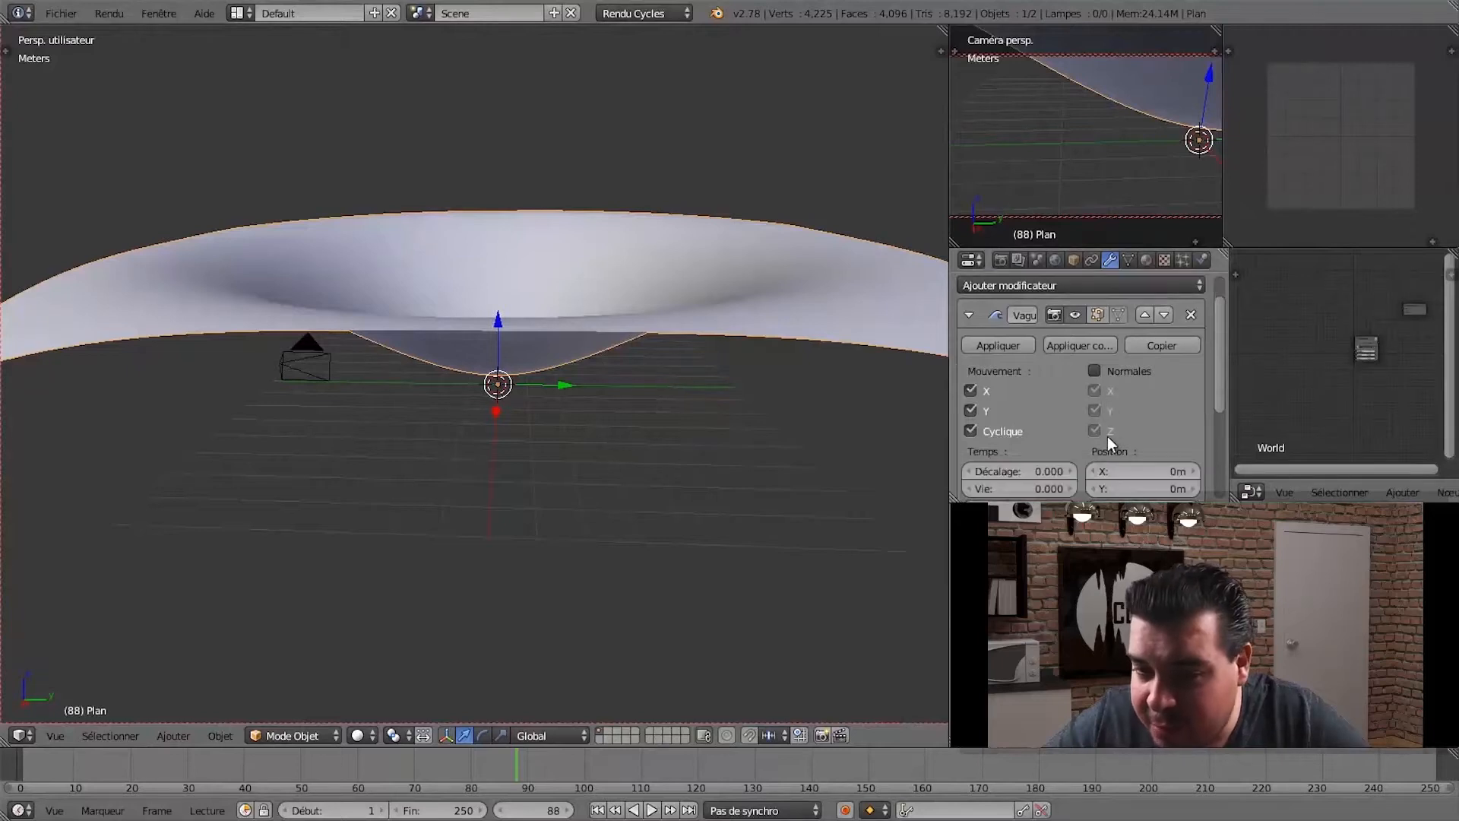
scroll(1108, 436, down, 1)
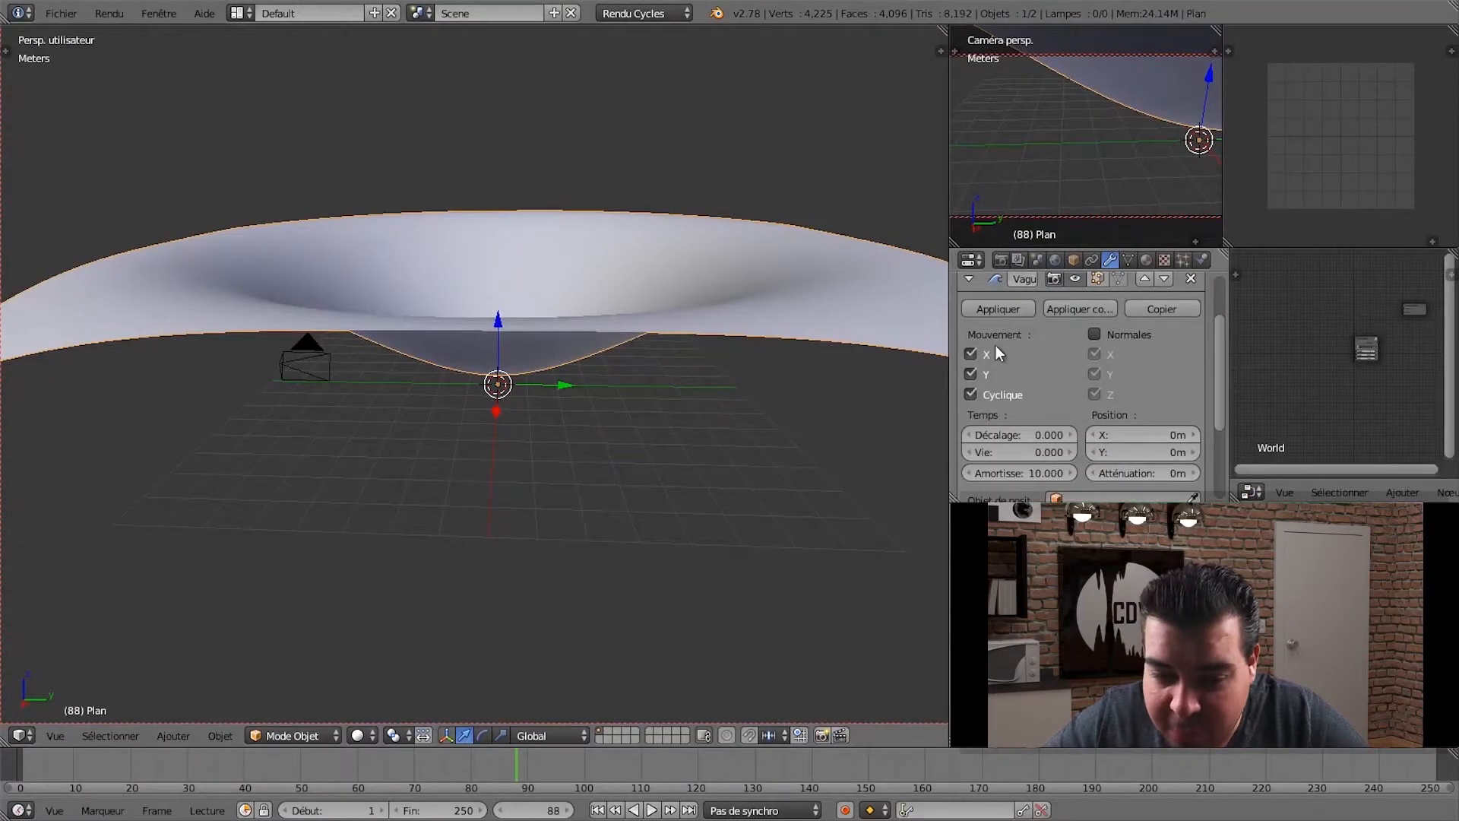
click(598, 810)
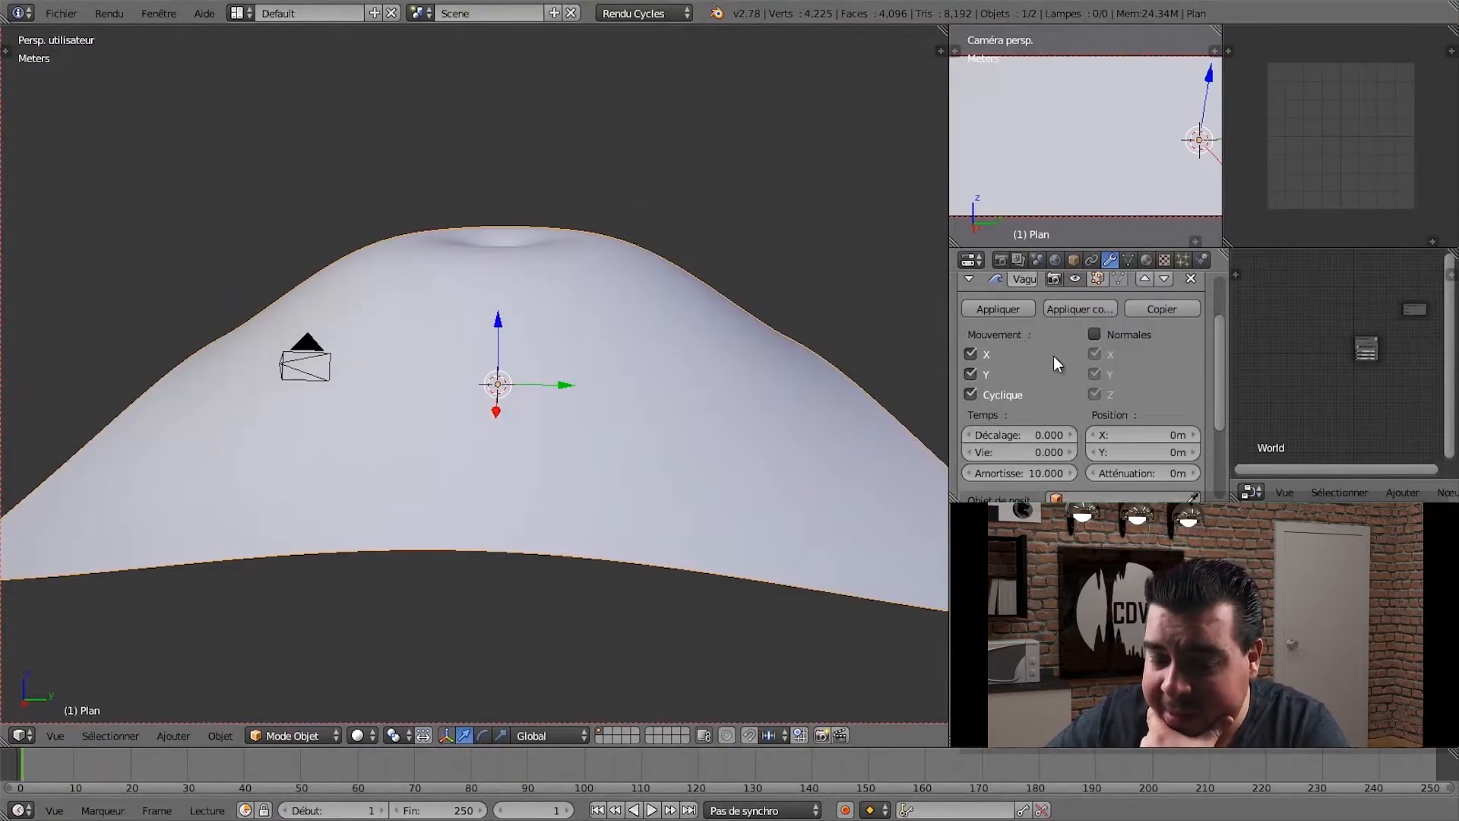
- Examine the Wave modifier's time, position, texture, speed, height, width and narrowness settings
scroll(1060, 358, down, 1)
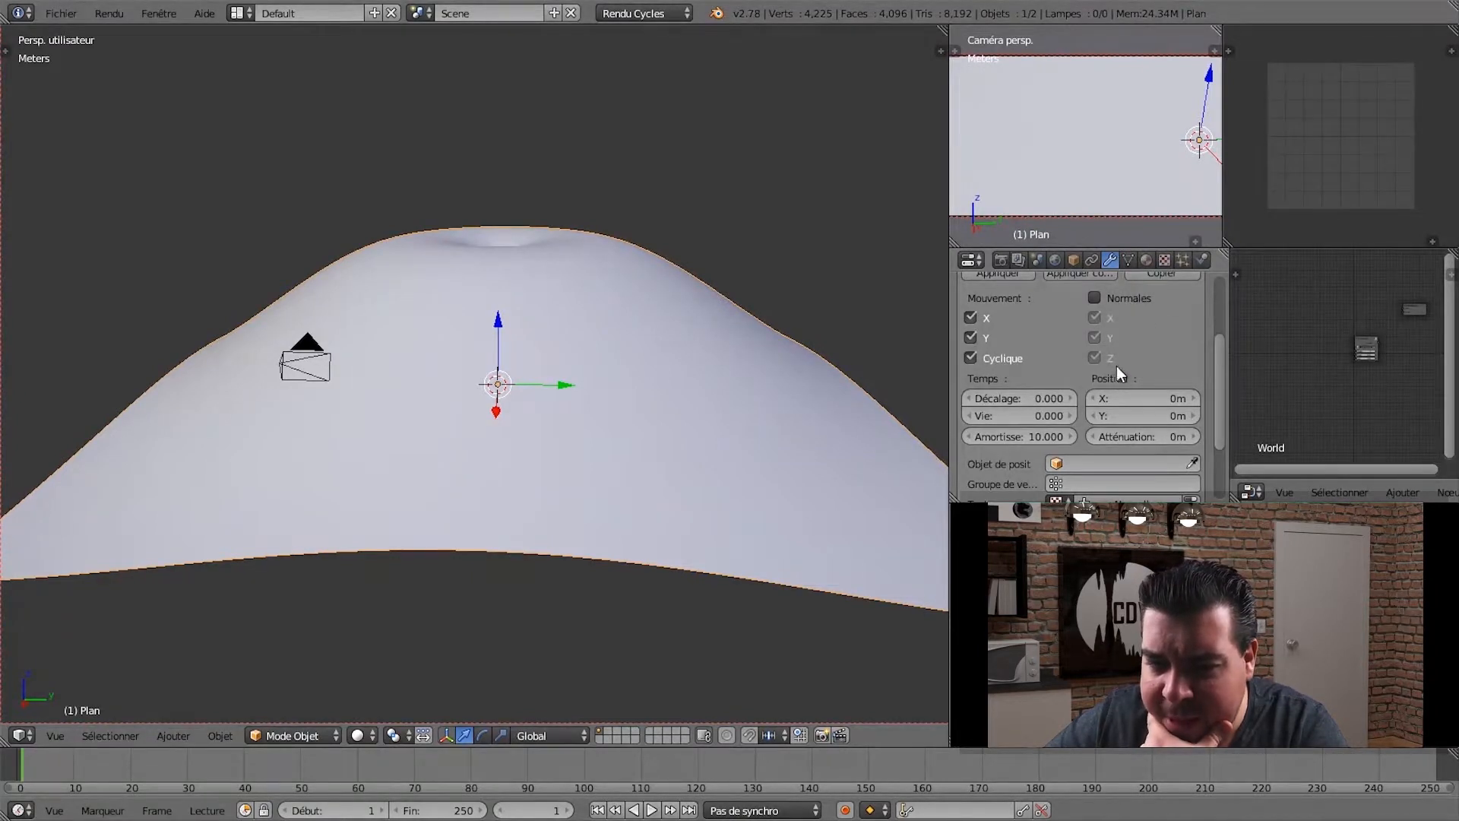
scroll(1064, 367, down, 1)
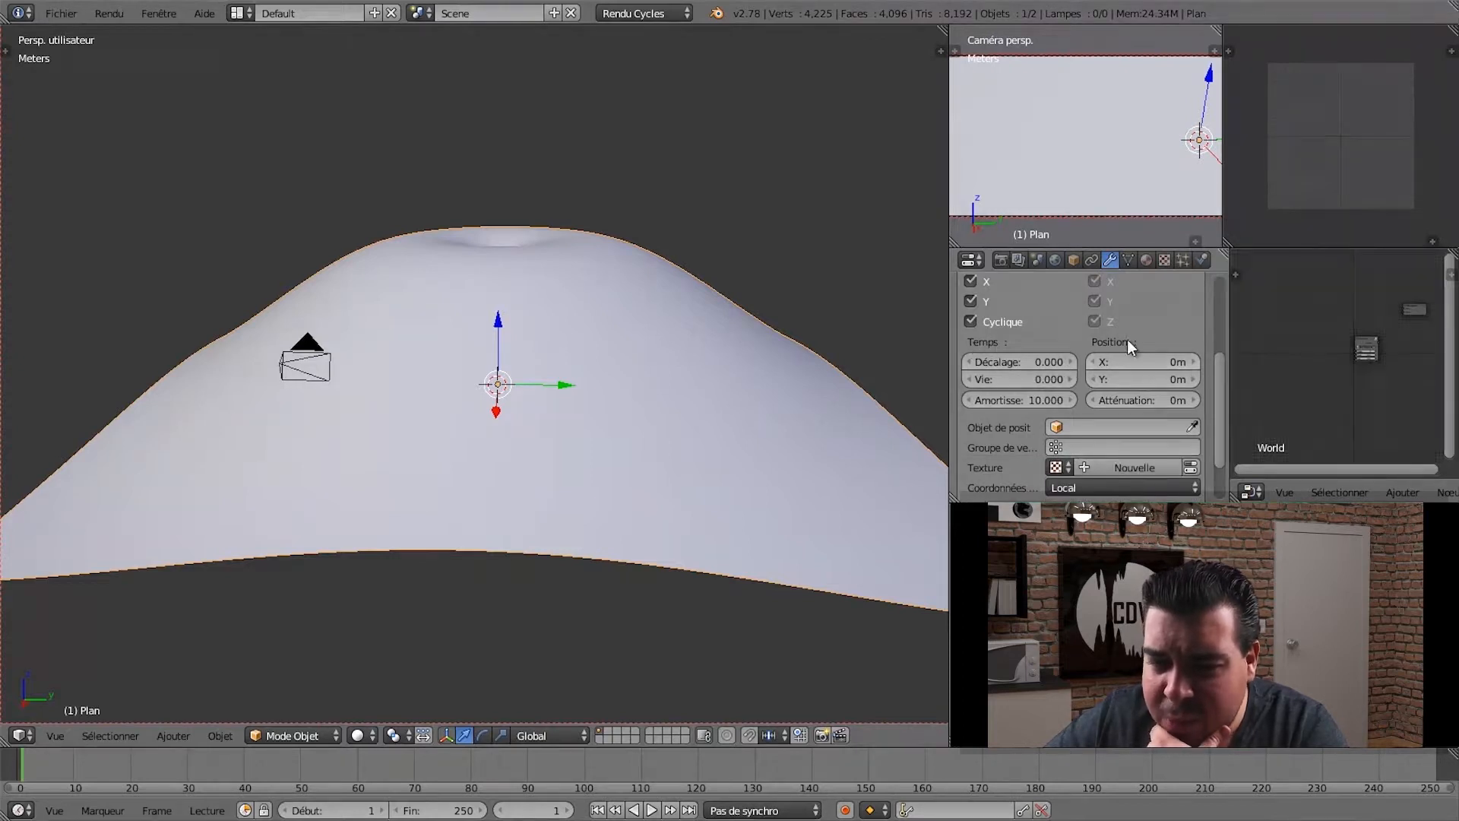
scroll(1070, 380, down, 1)
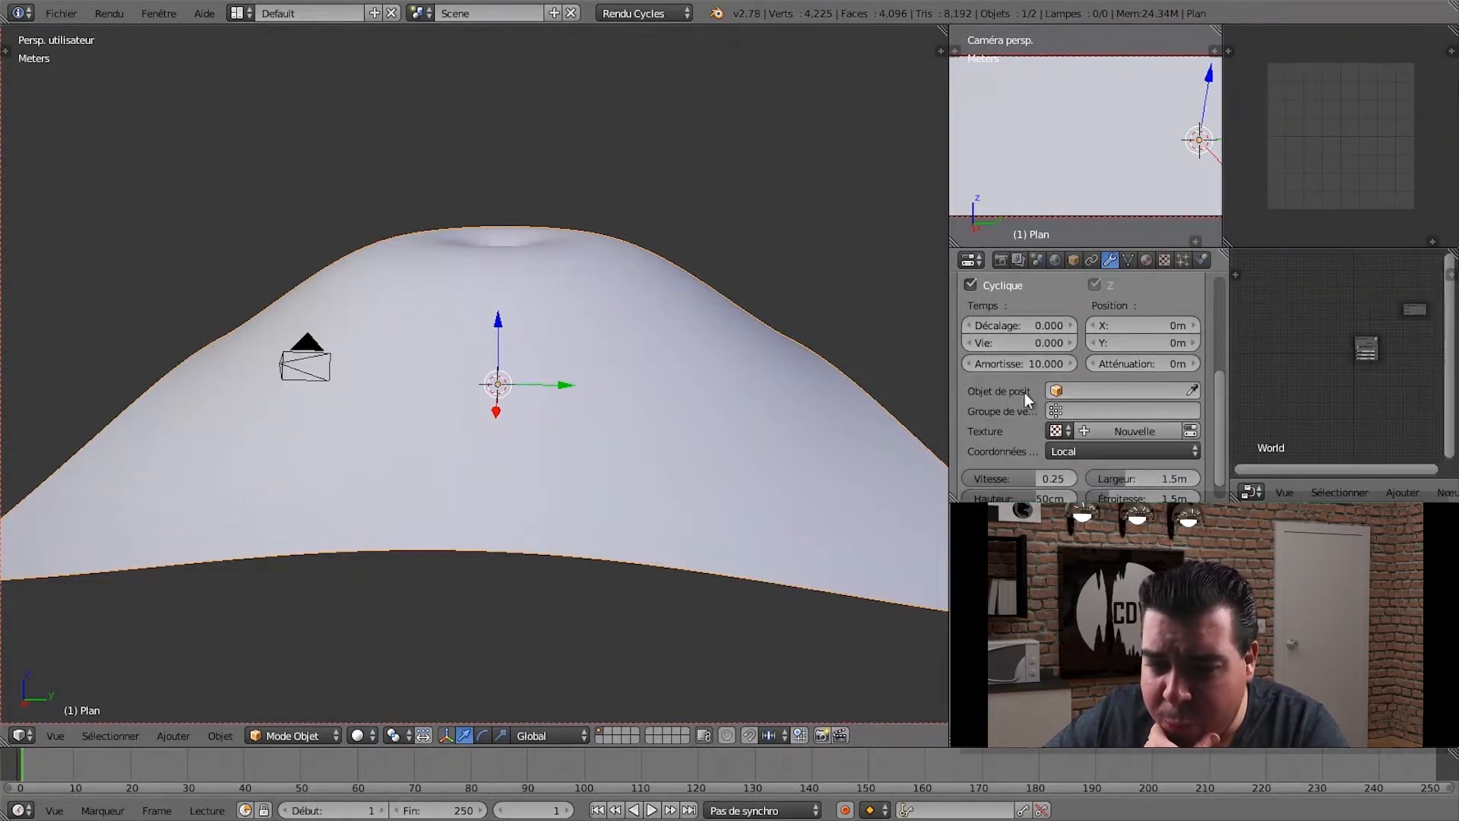
scroll(1034, 444, down, 1)
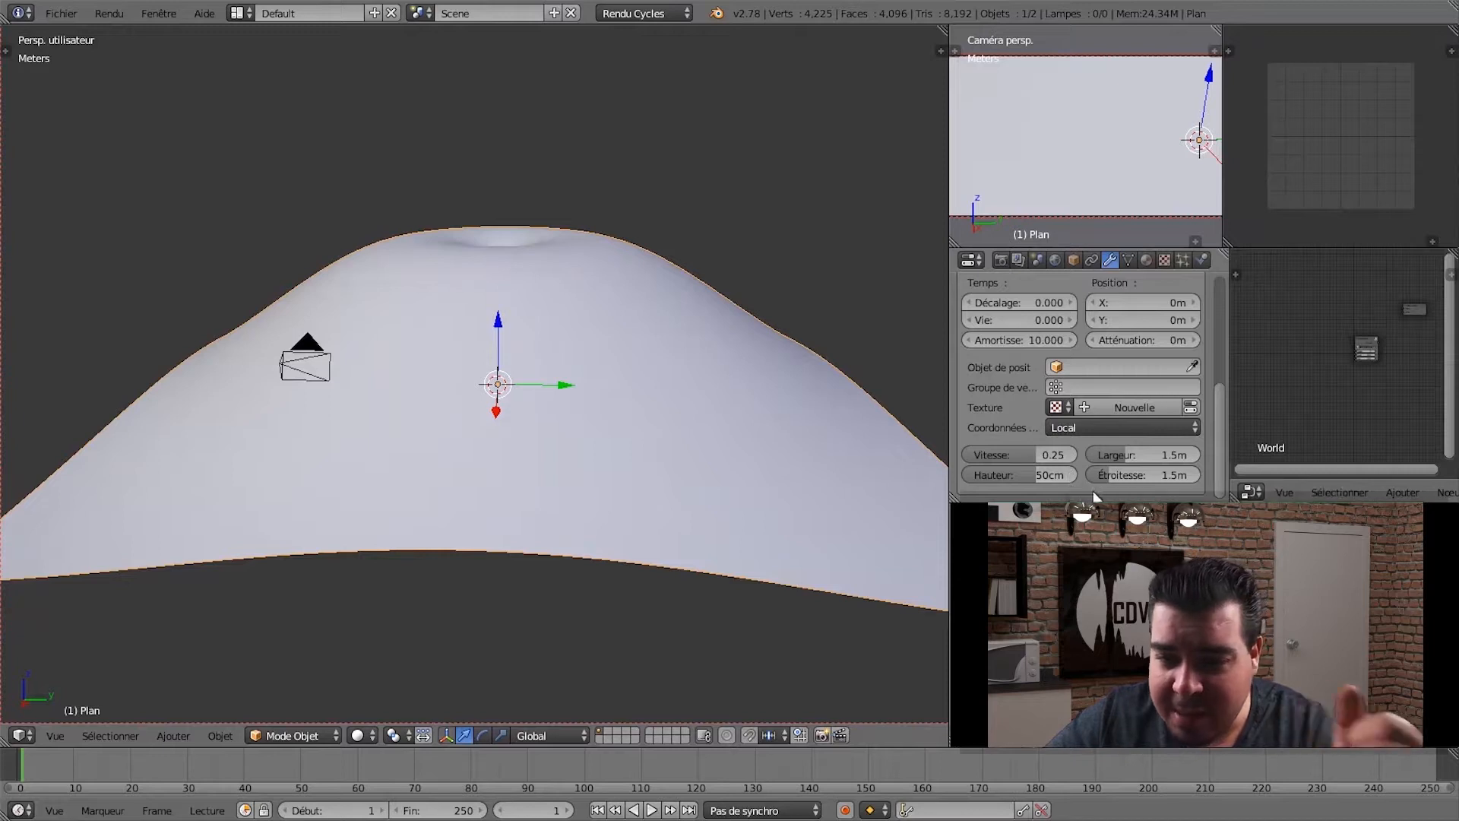
drag(1218, 431, 1219, 367)
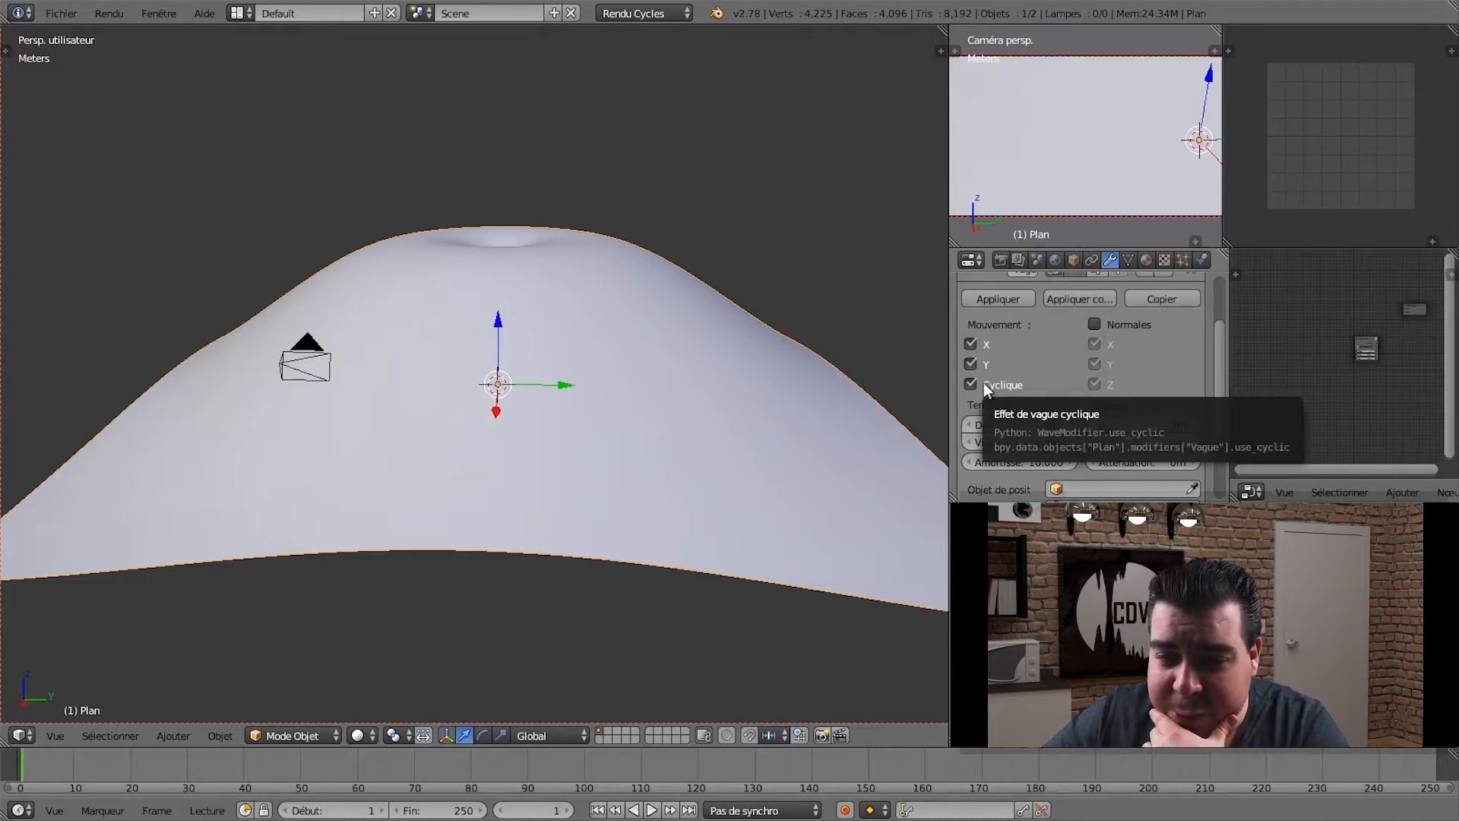
- Preview the wave animation with X motion disabled, and turn X motion back on
click(971, 345)
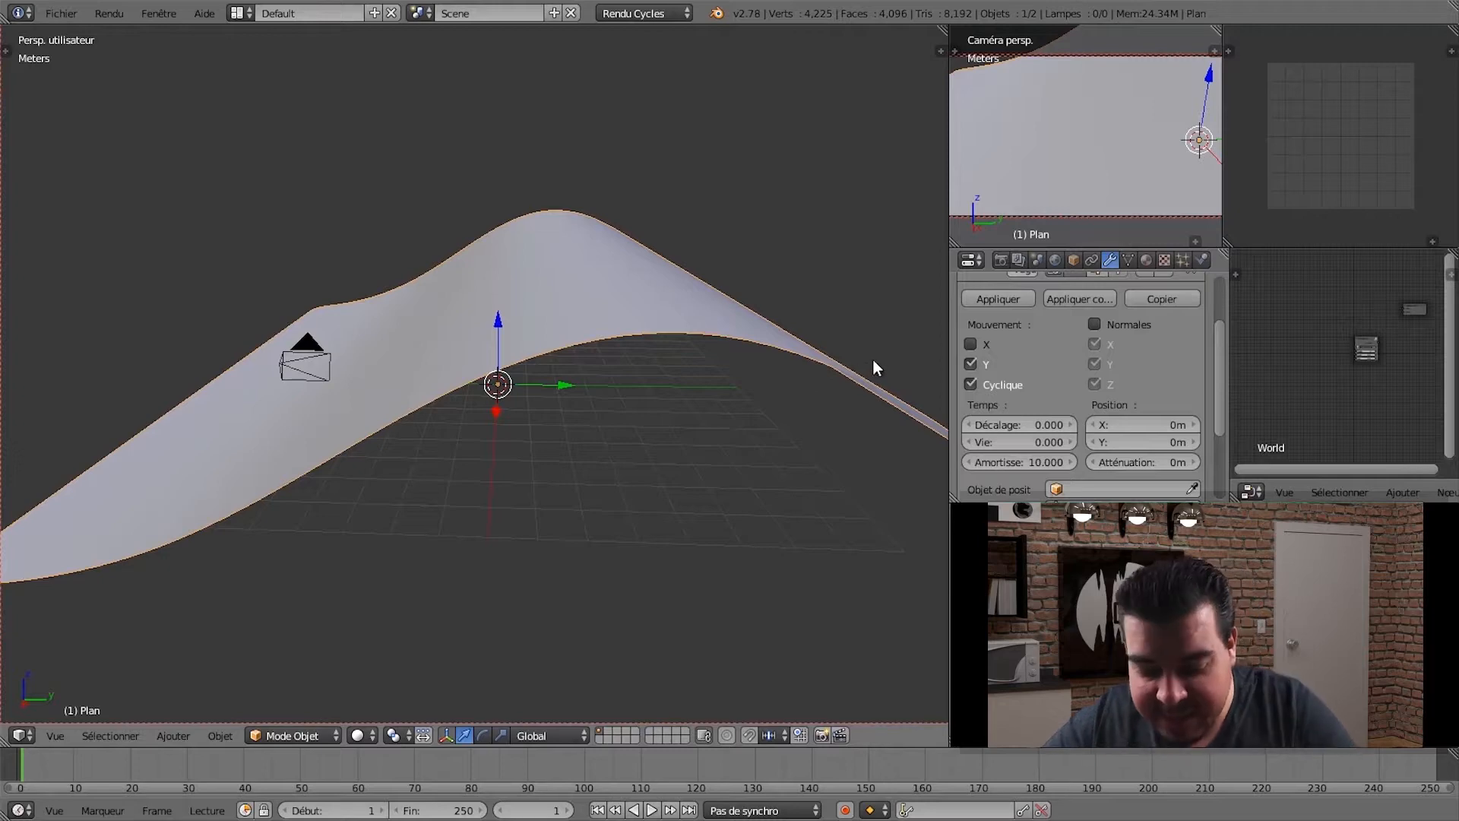
key(alt+a)
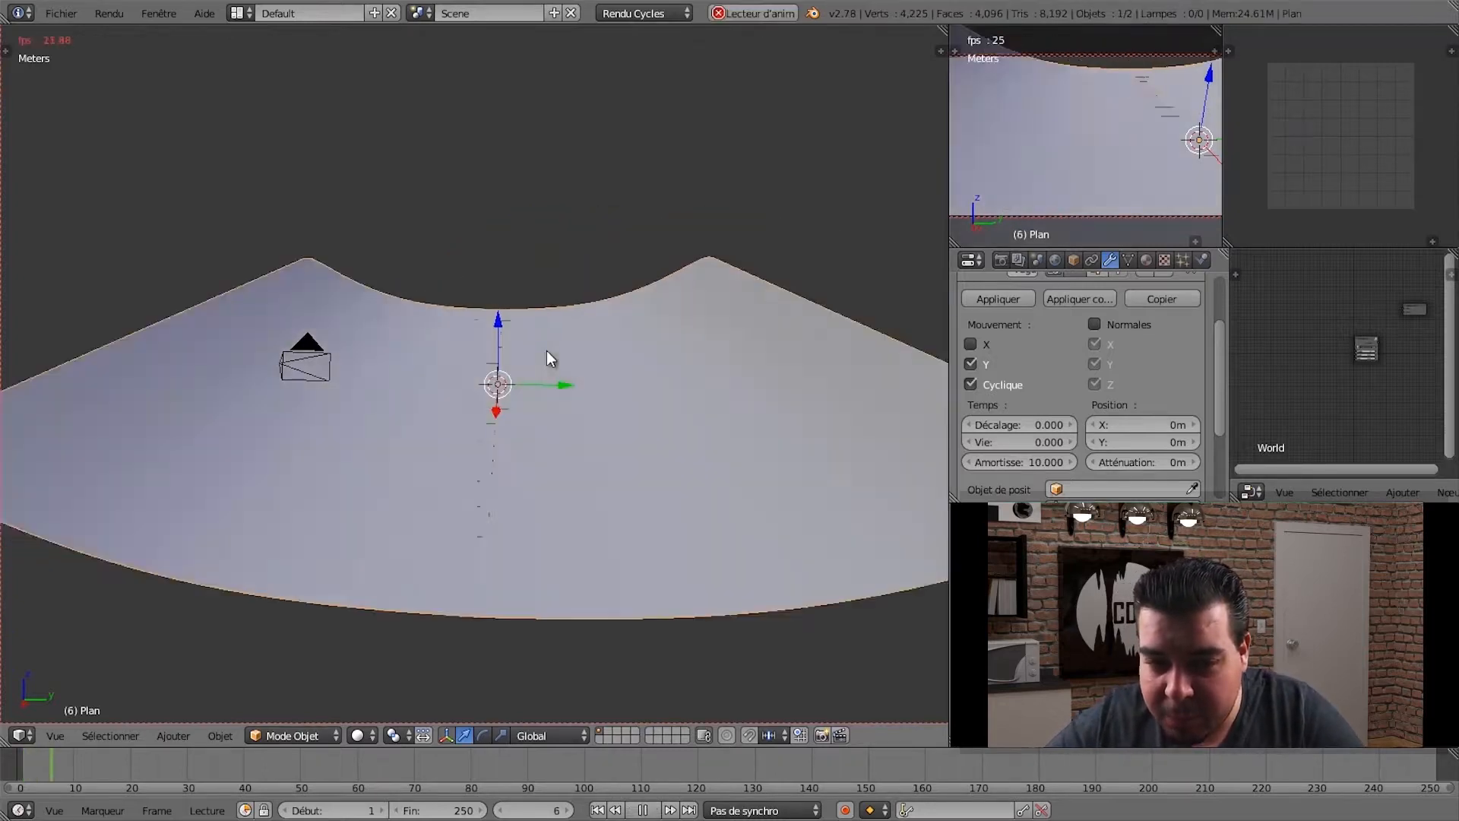
key(alt+a)
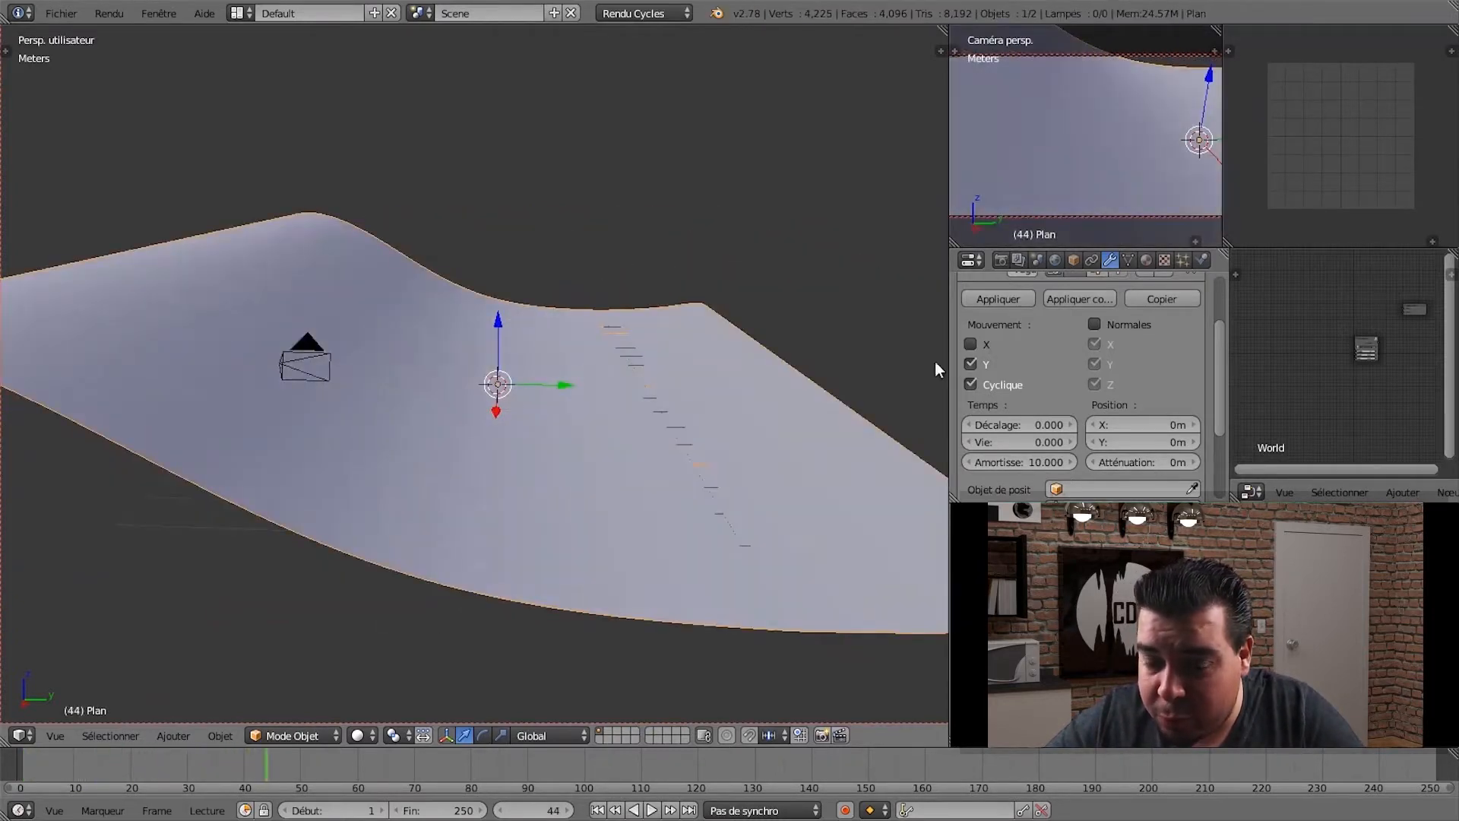
click(971, 345)
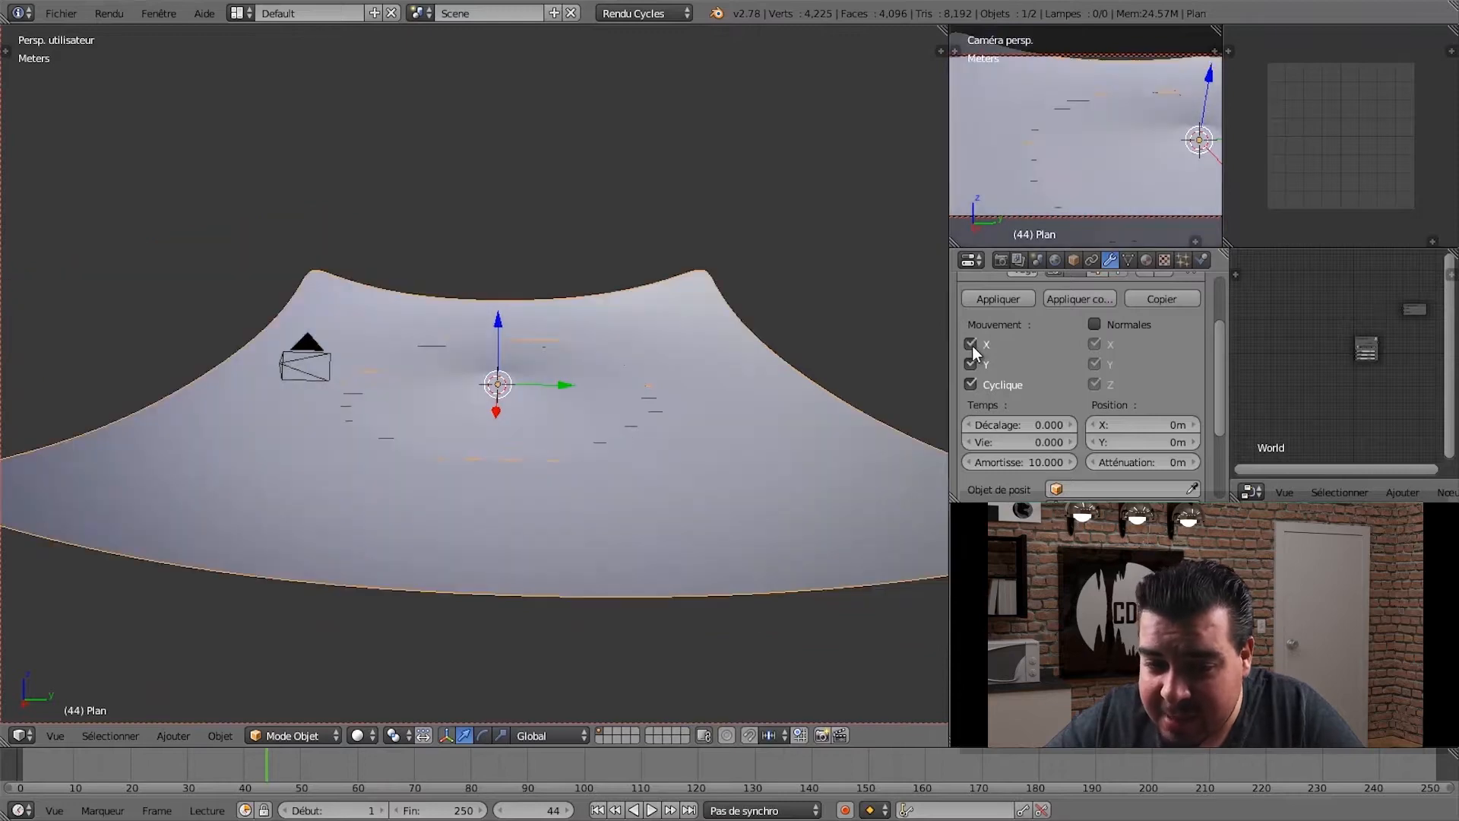
- Disable the wave's Y motion, leaving X and Cyclic on, and preview the animation
click(970, 363)
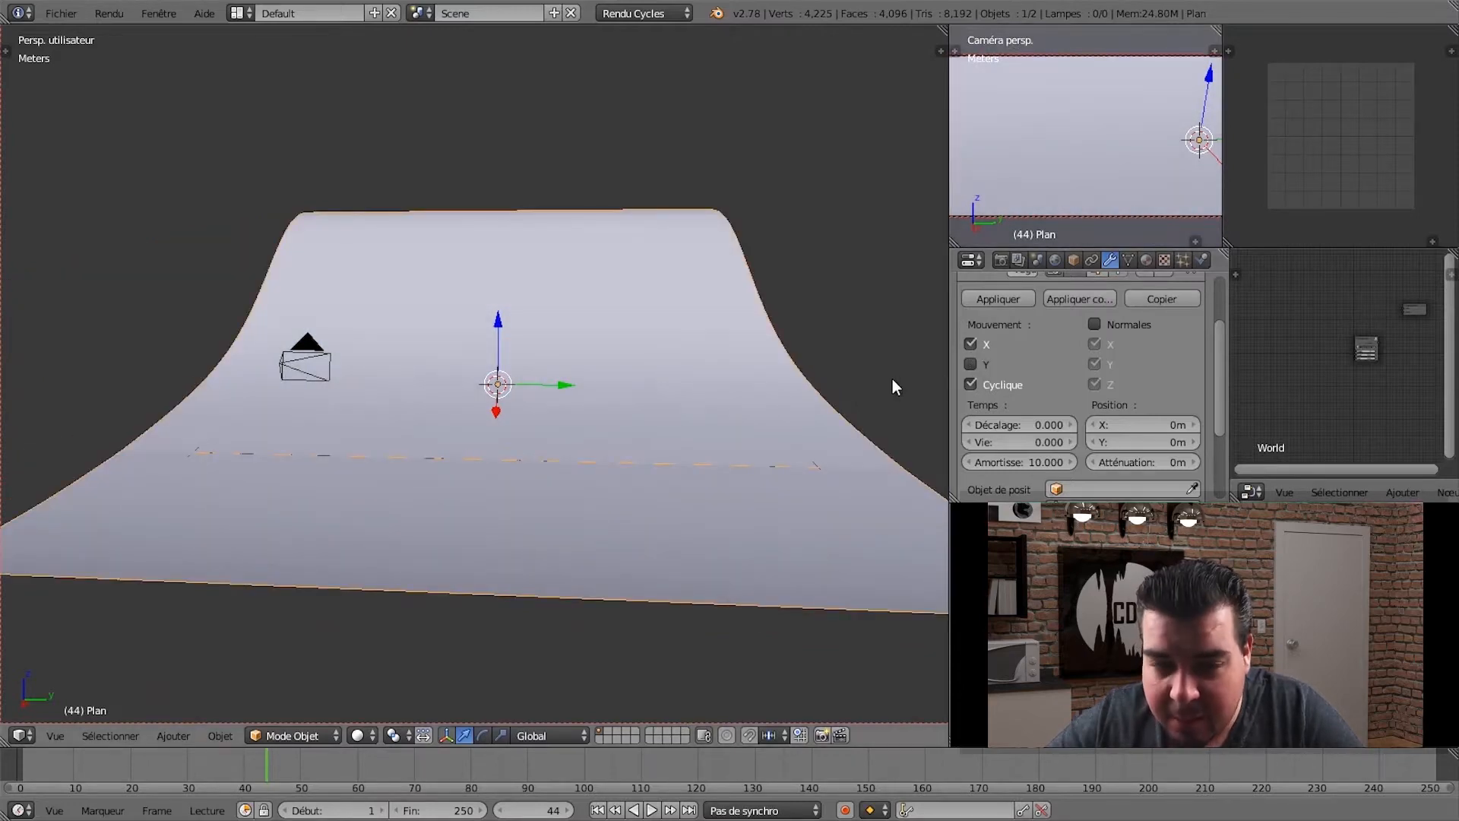
key(alt+a)
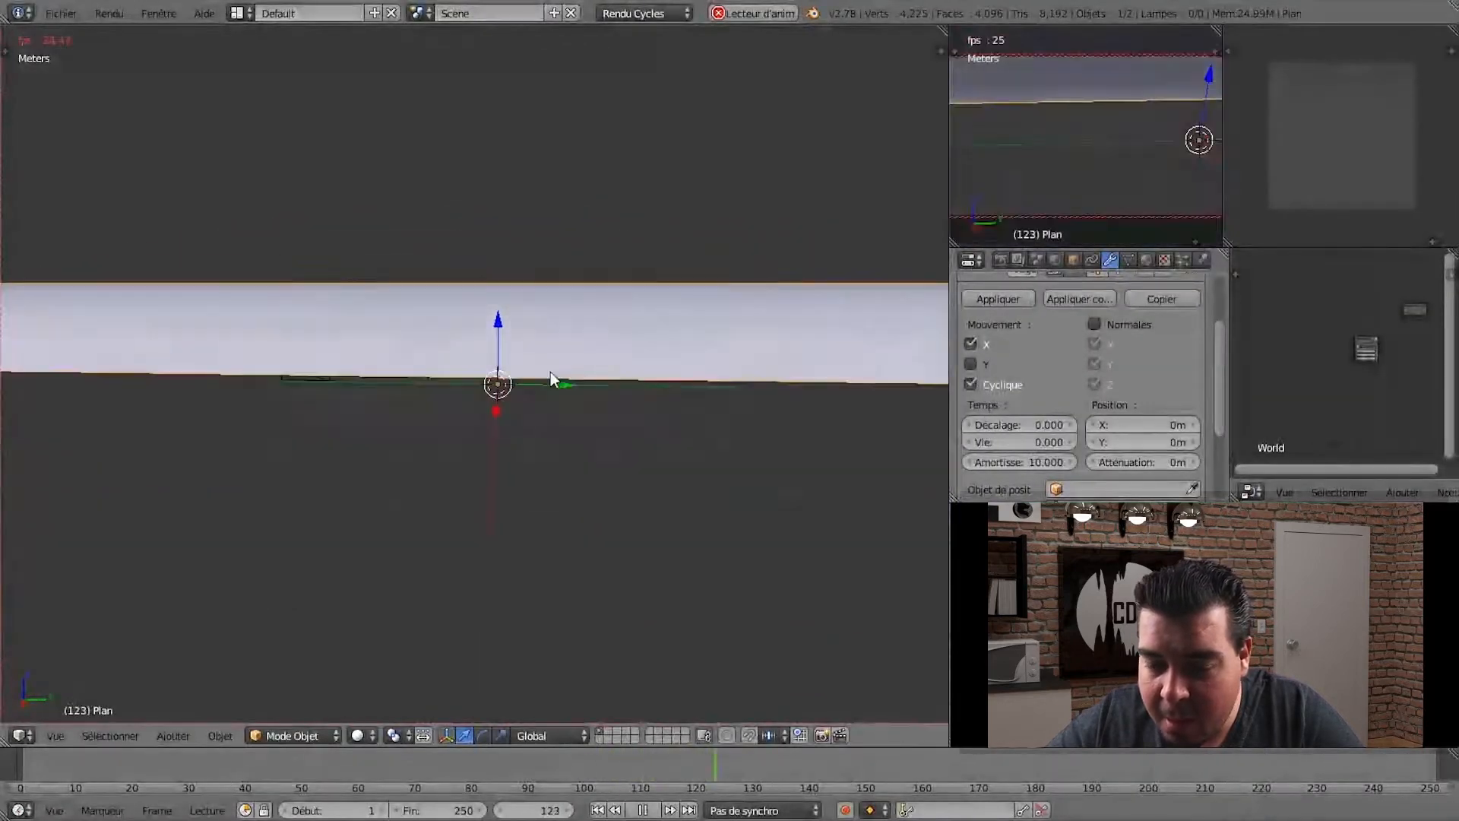
key(alt+a)
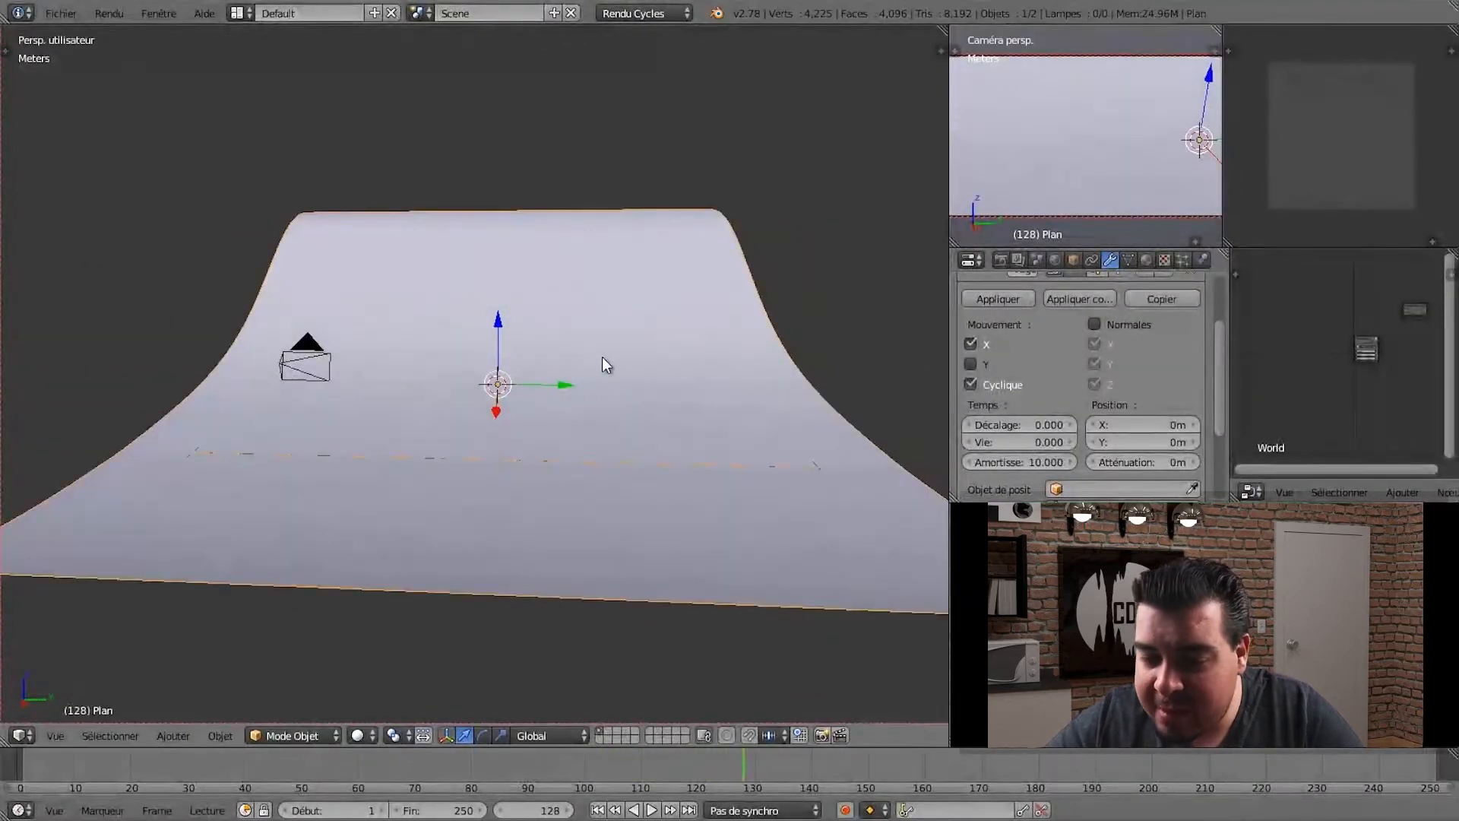
- Preview the wave animation from frame 1 with Cyclic disabled, and turn Cyclic back on
click(969, 383)
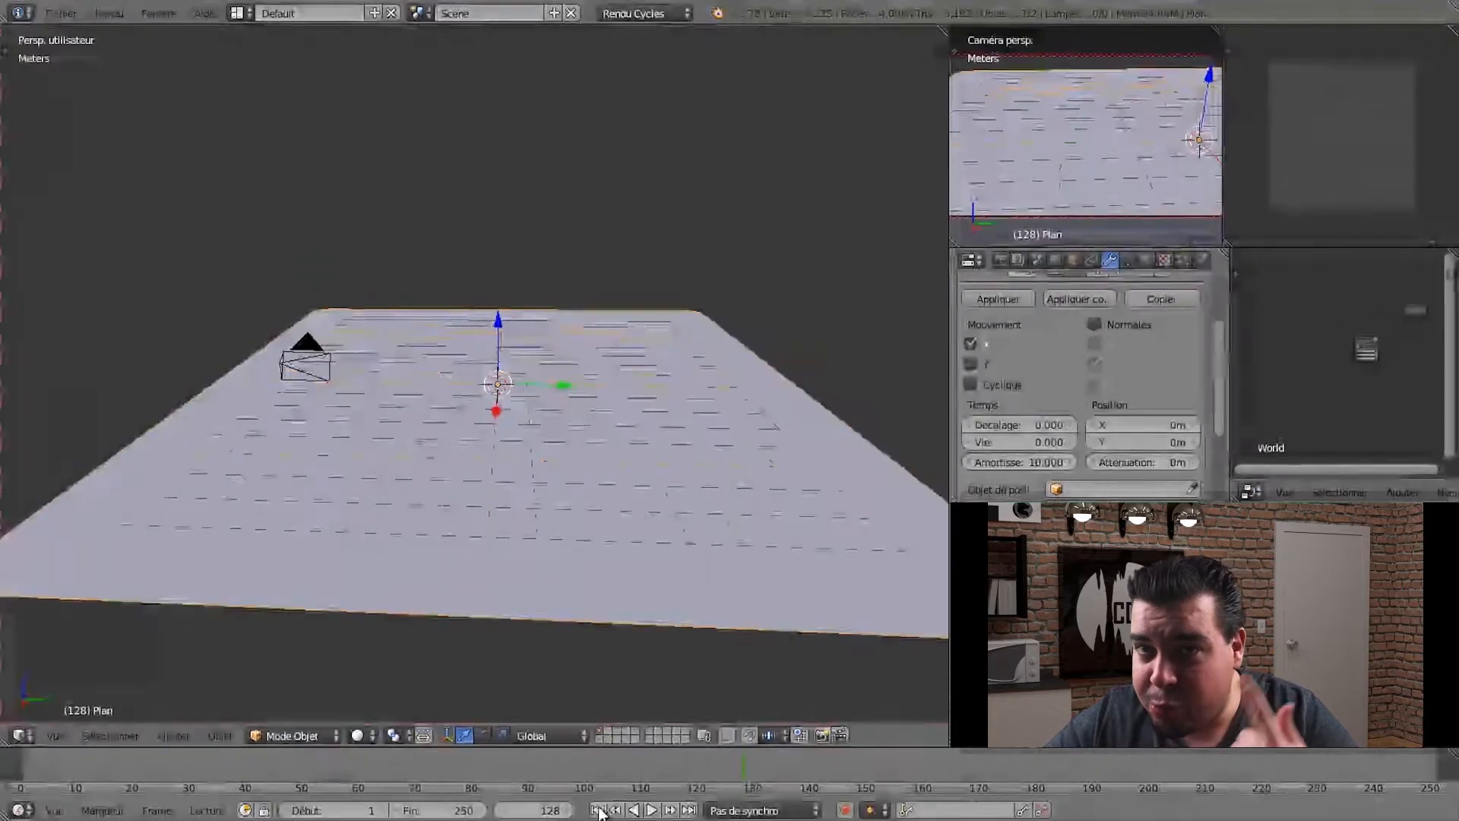
click(598, 810)
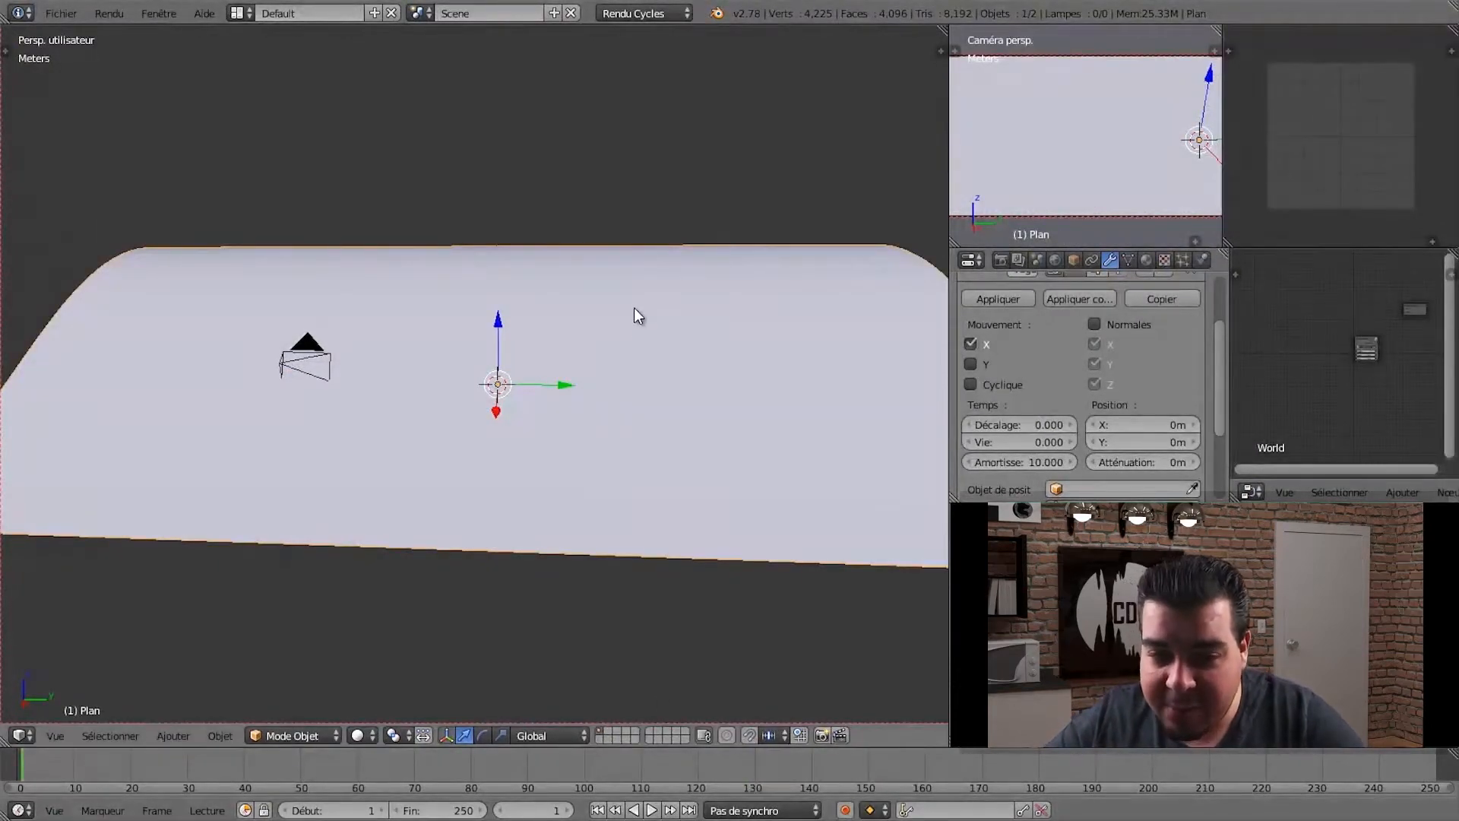
key(alt+a)
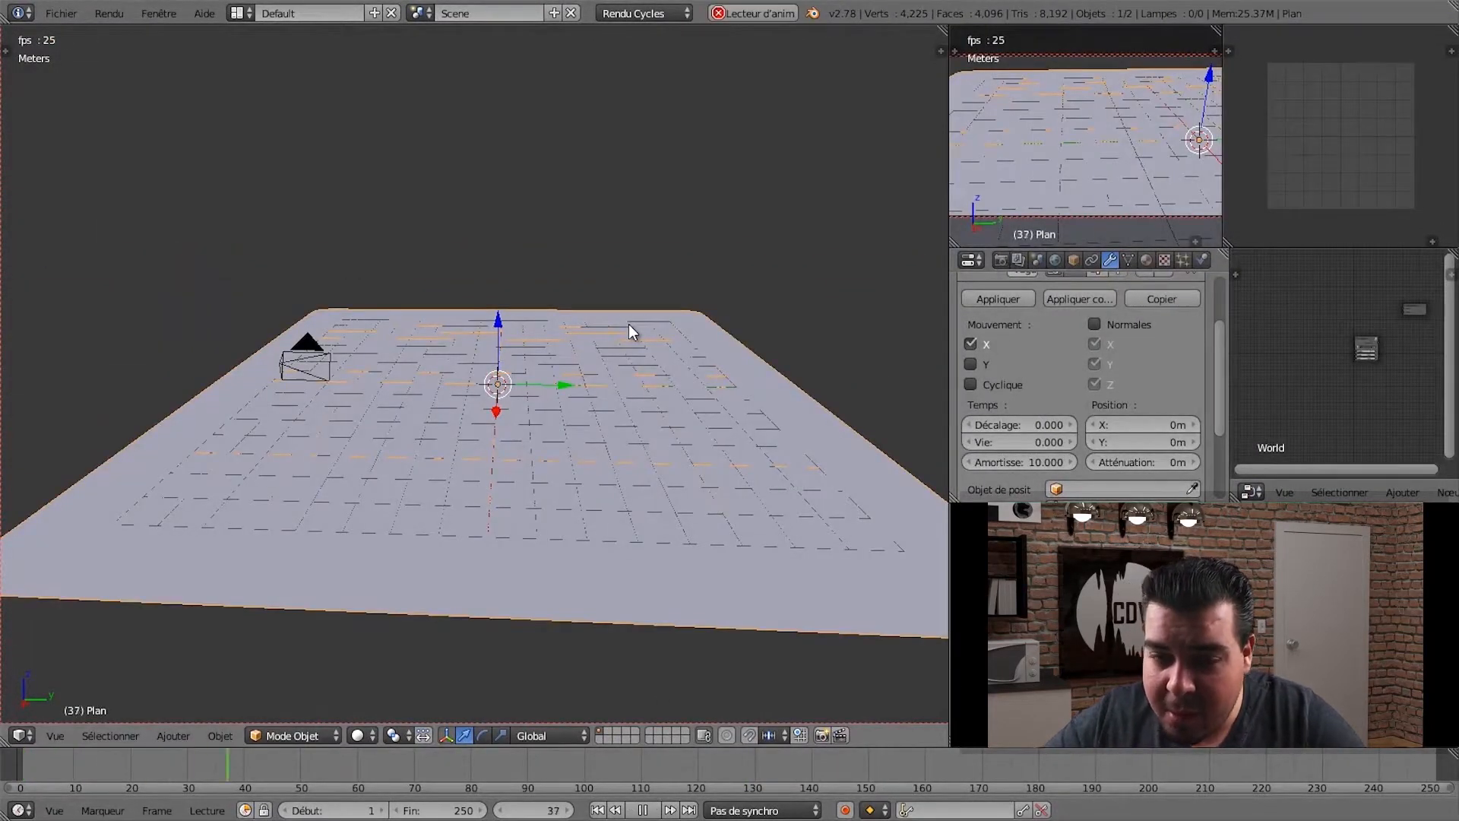
key(alt+a)
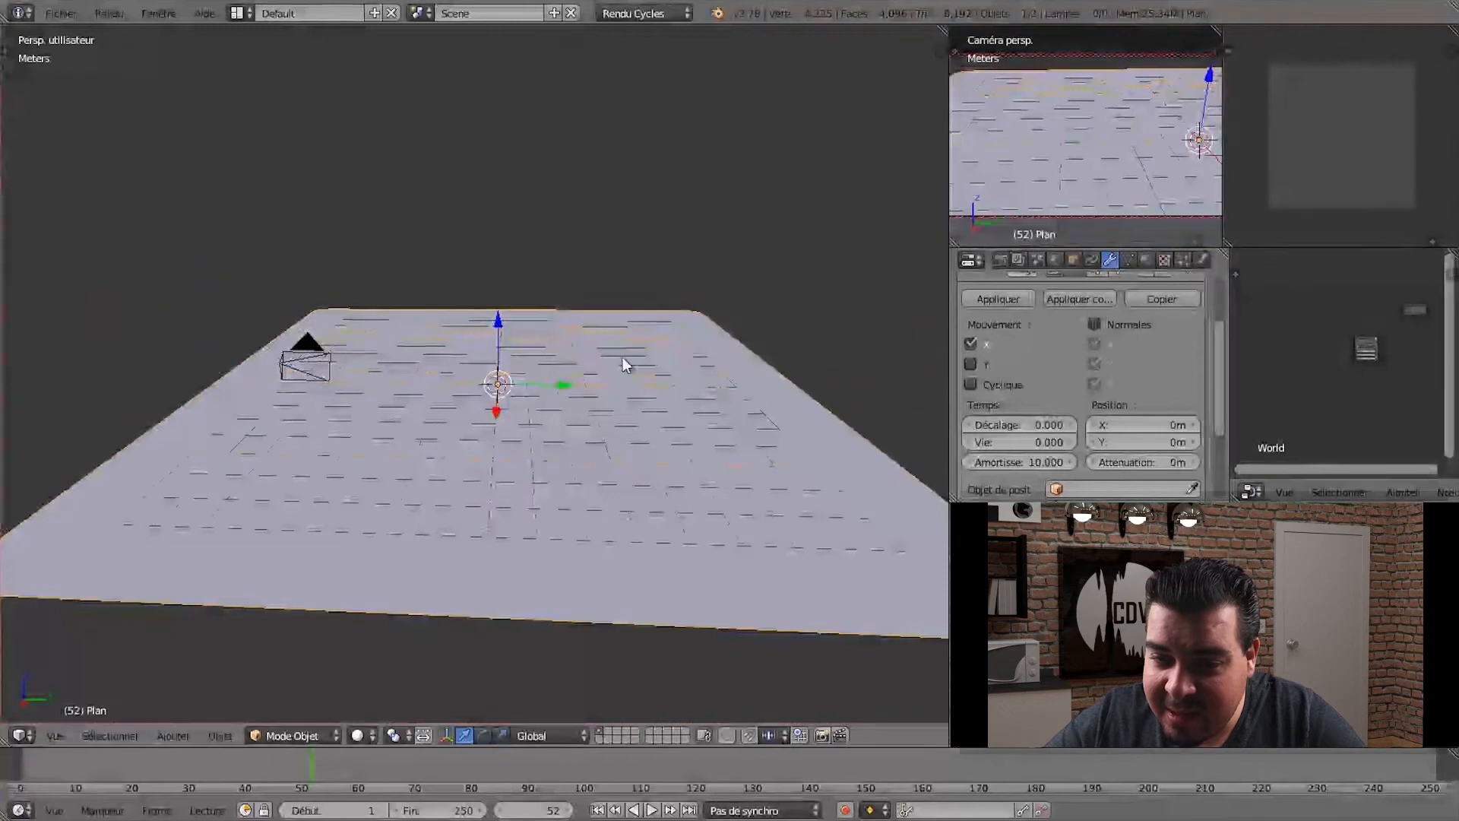
click(970, 385)
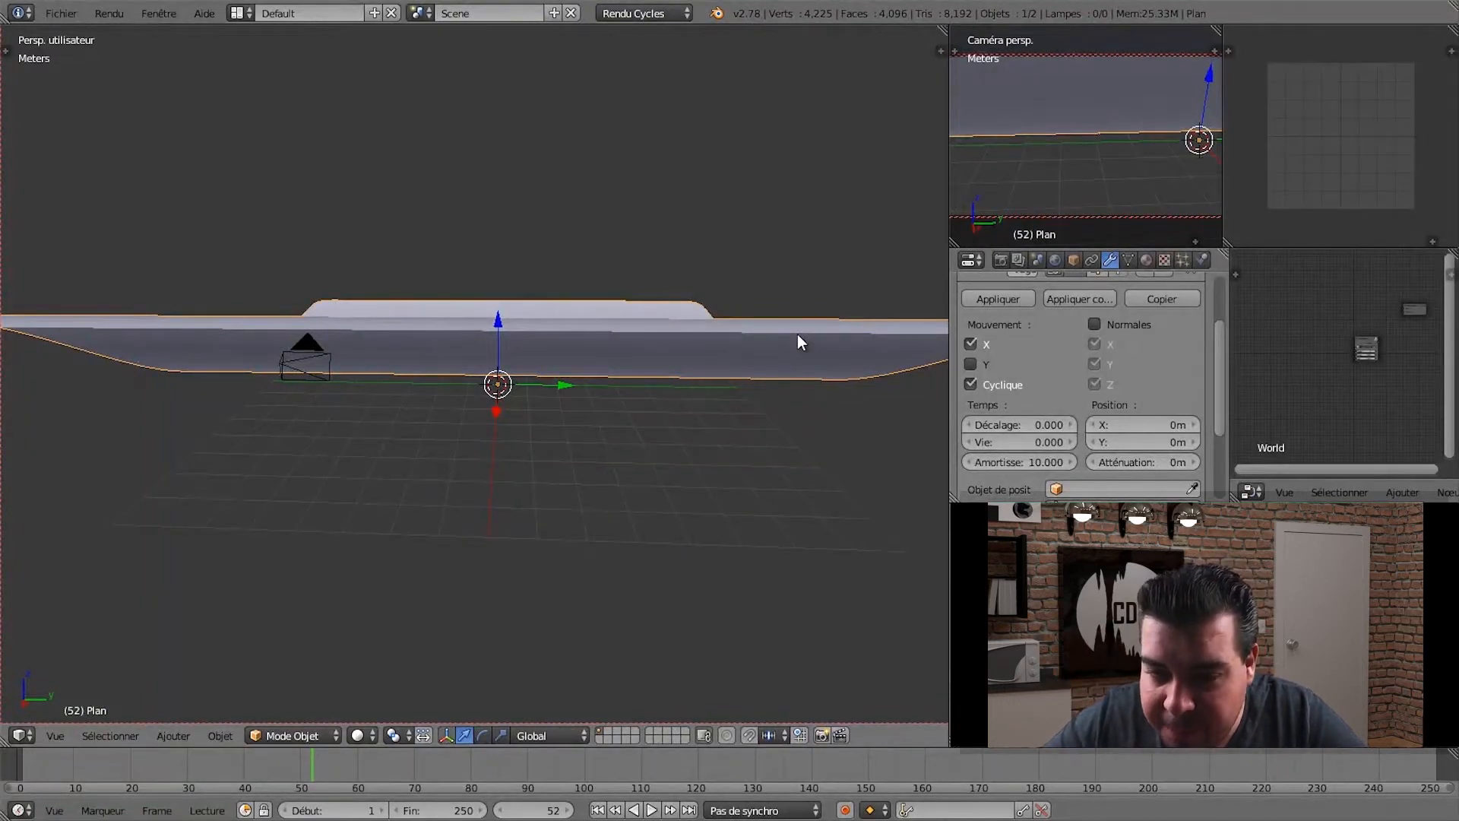
- Enable the wave's Y motion and disable its X motion, with the timeline returned to frame 1
click(974, 367)
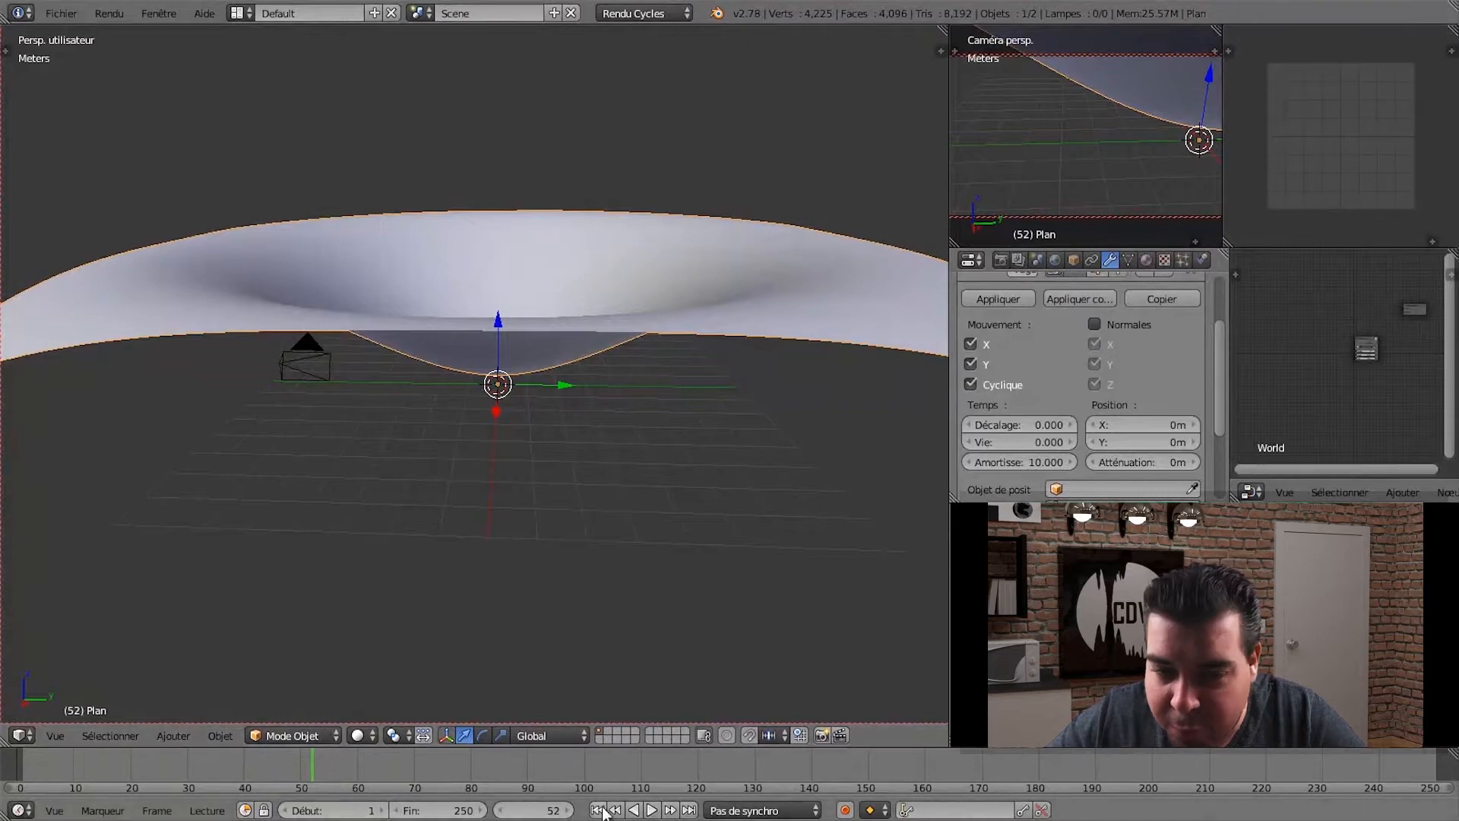
click(598, 810)
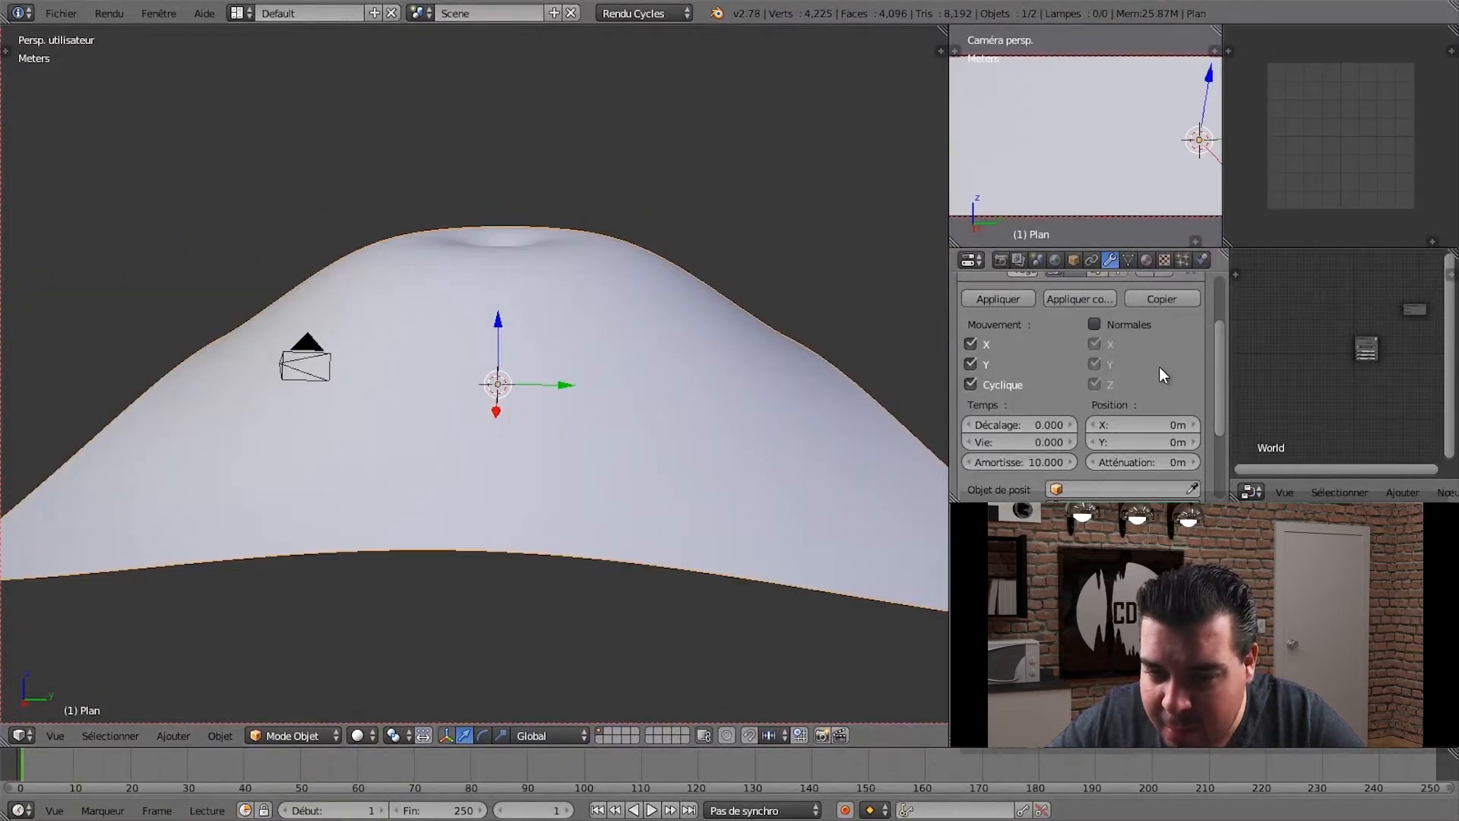
scroll(1160, 366, down, 2)
click(966, 307)
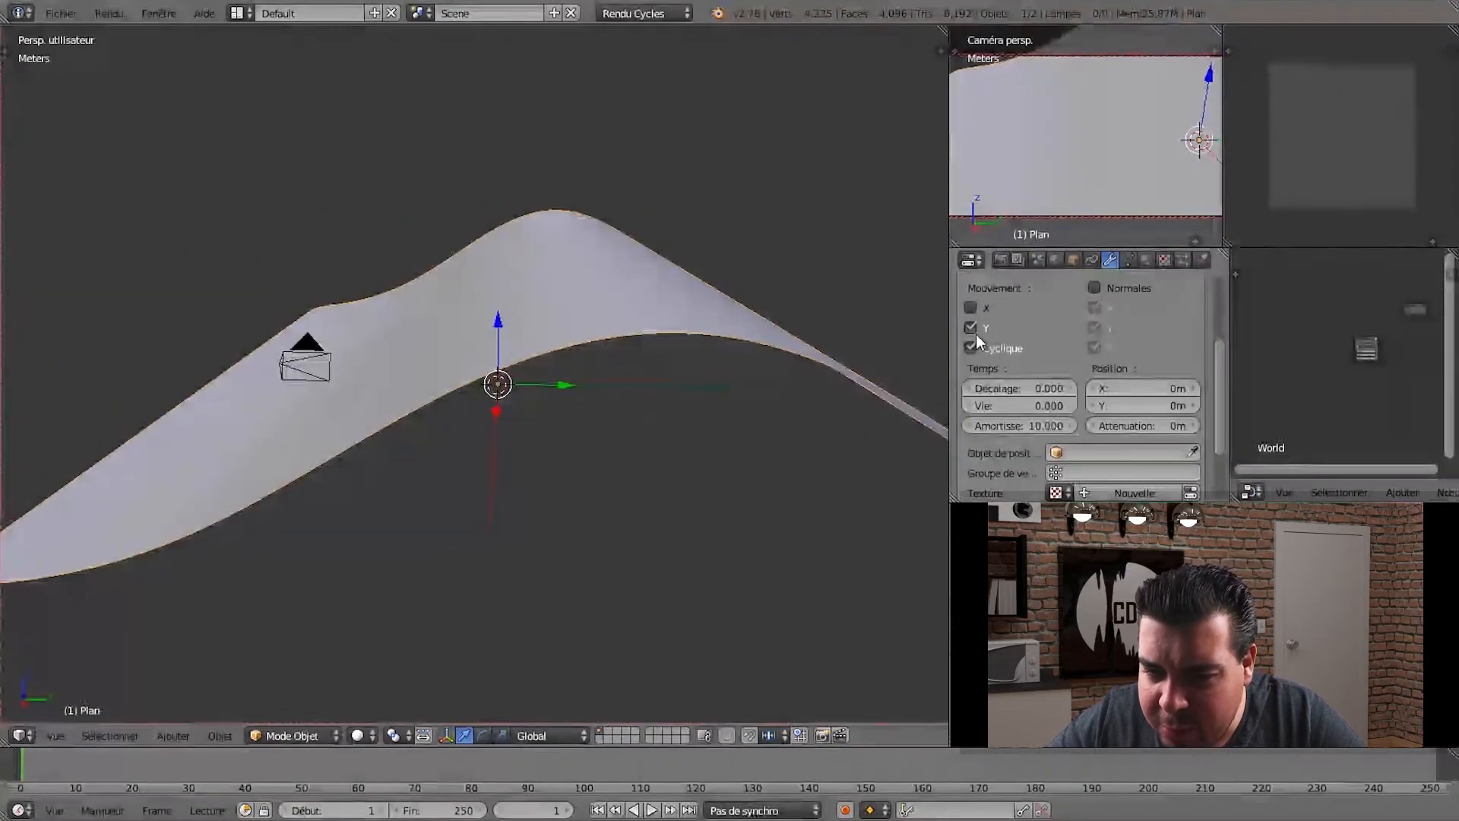
scroll(1043, 363, down, 2)
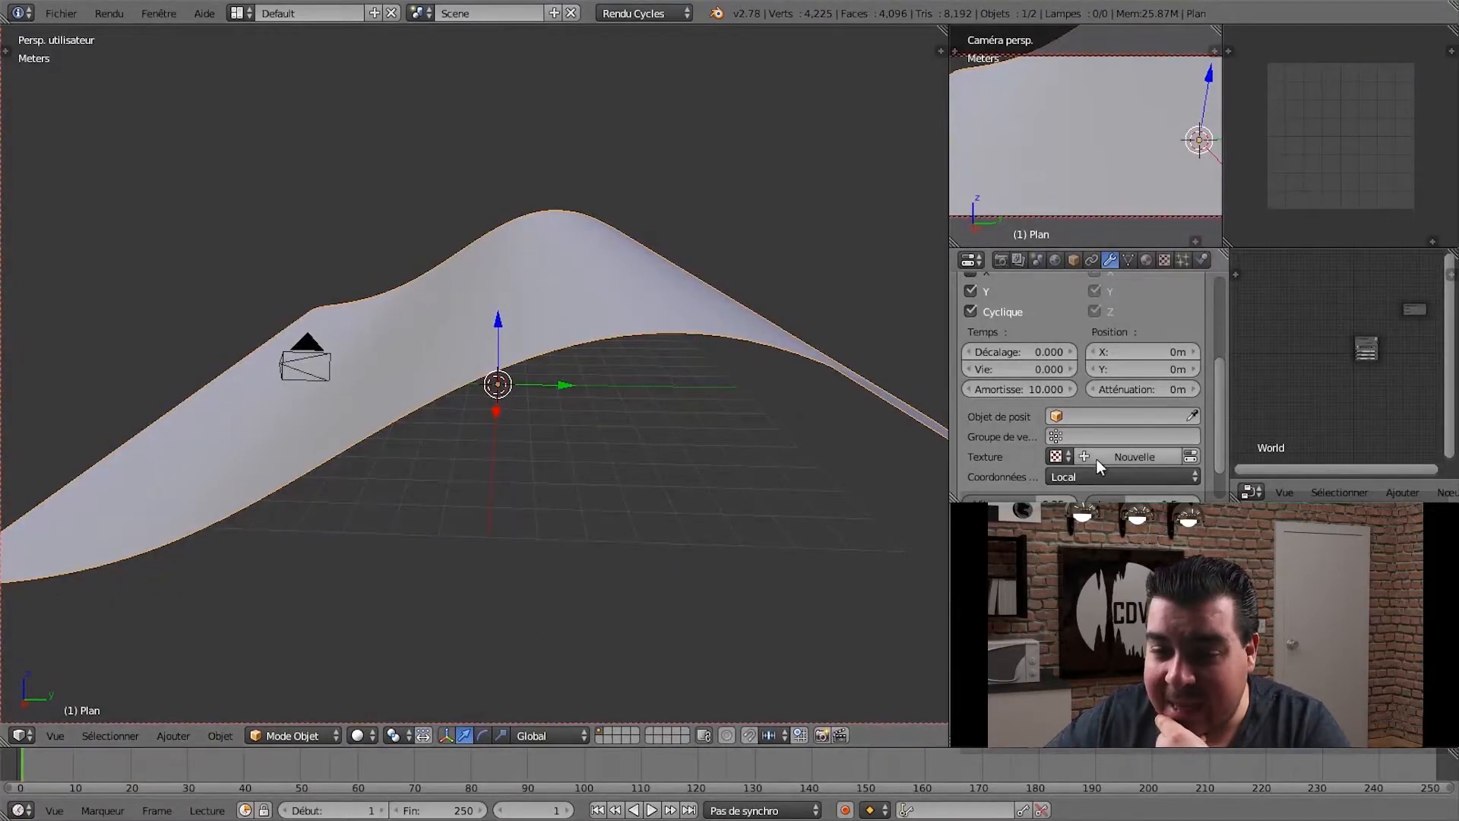
- Set the wave's time offset to 10, preview the animation, and return to frame 1
click(1043, 351)
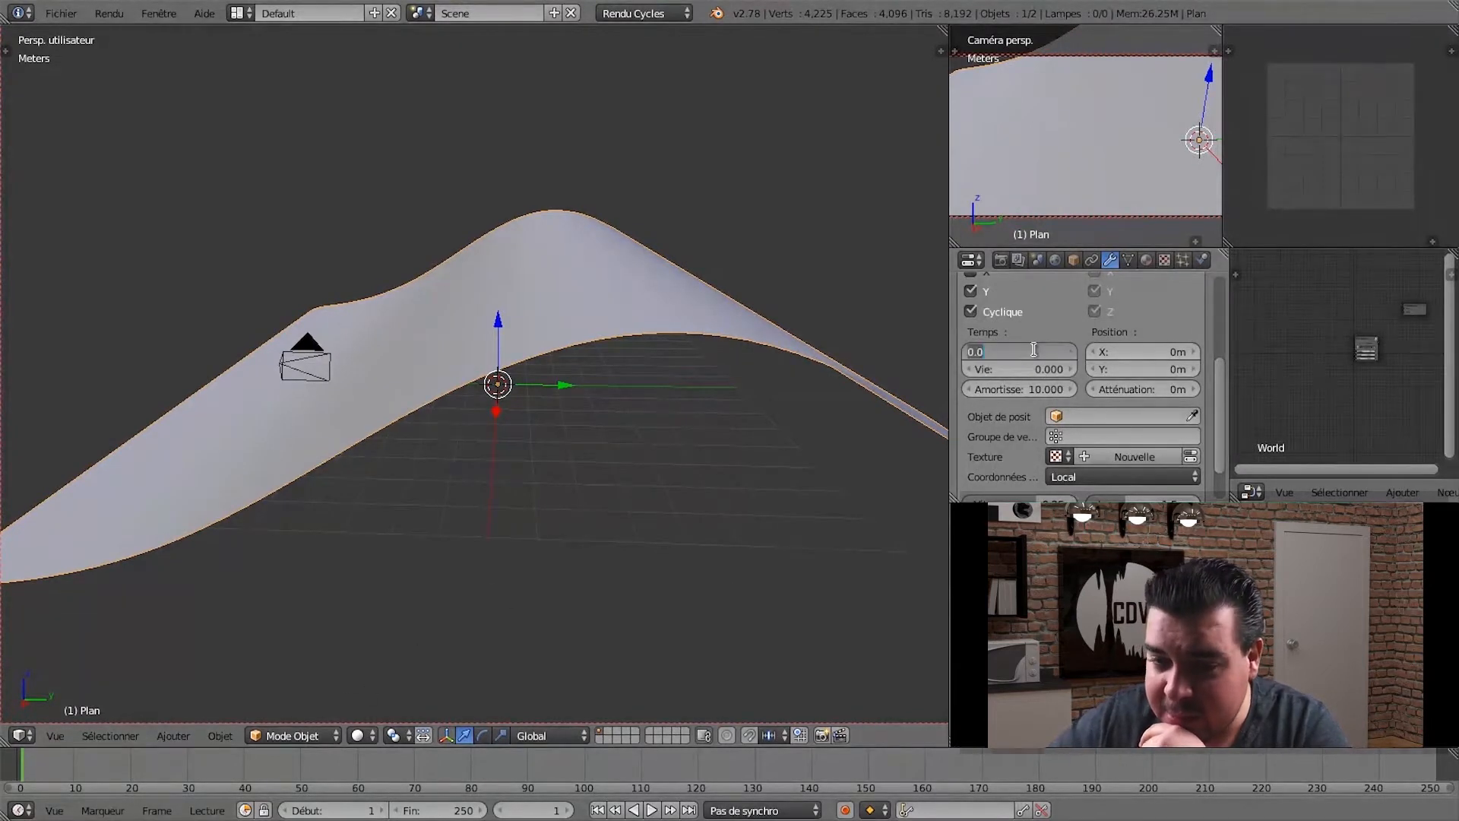
text(10)
key(Return)
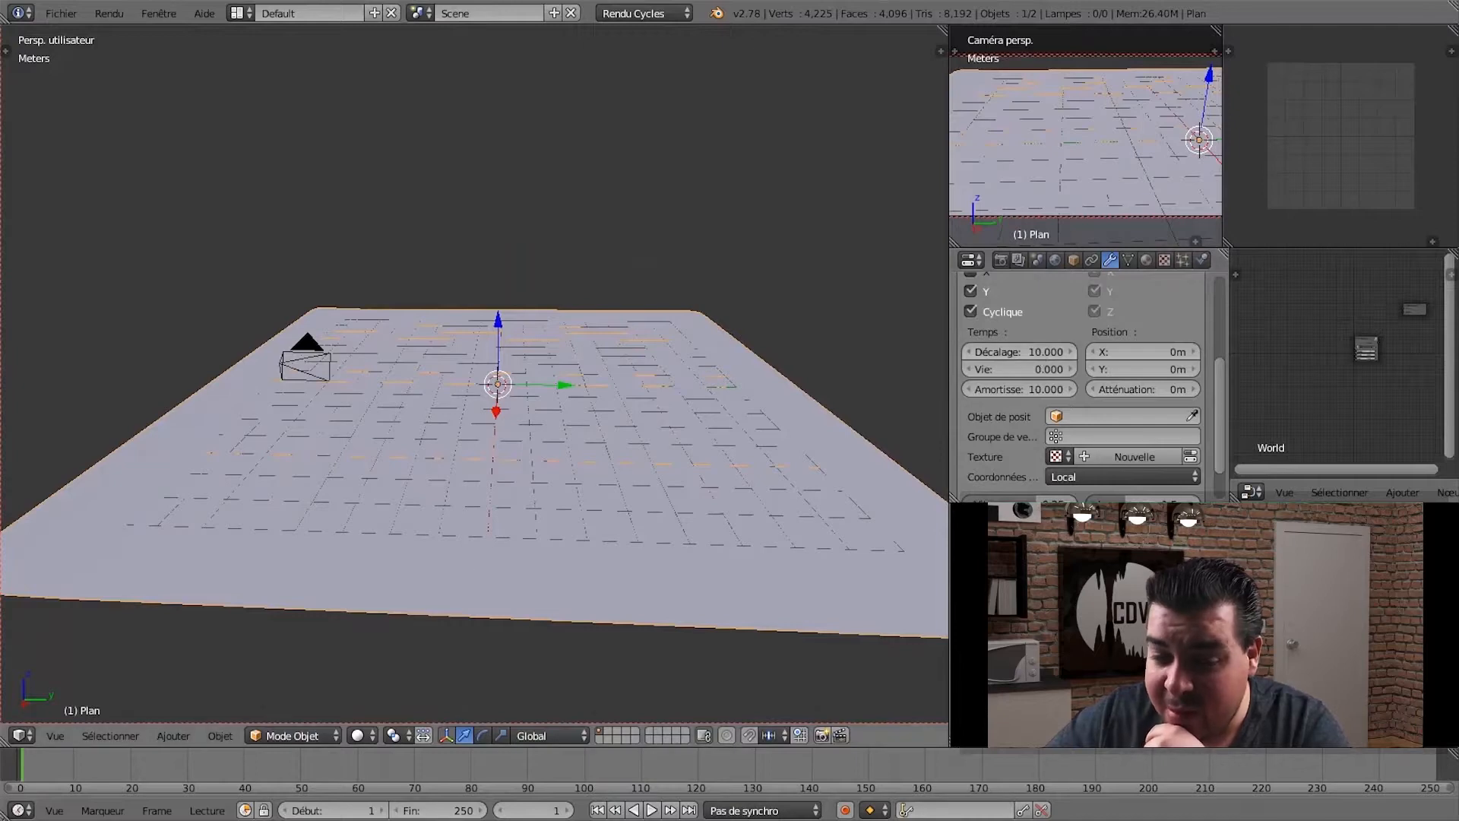
click(652, 811)
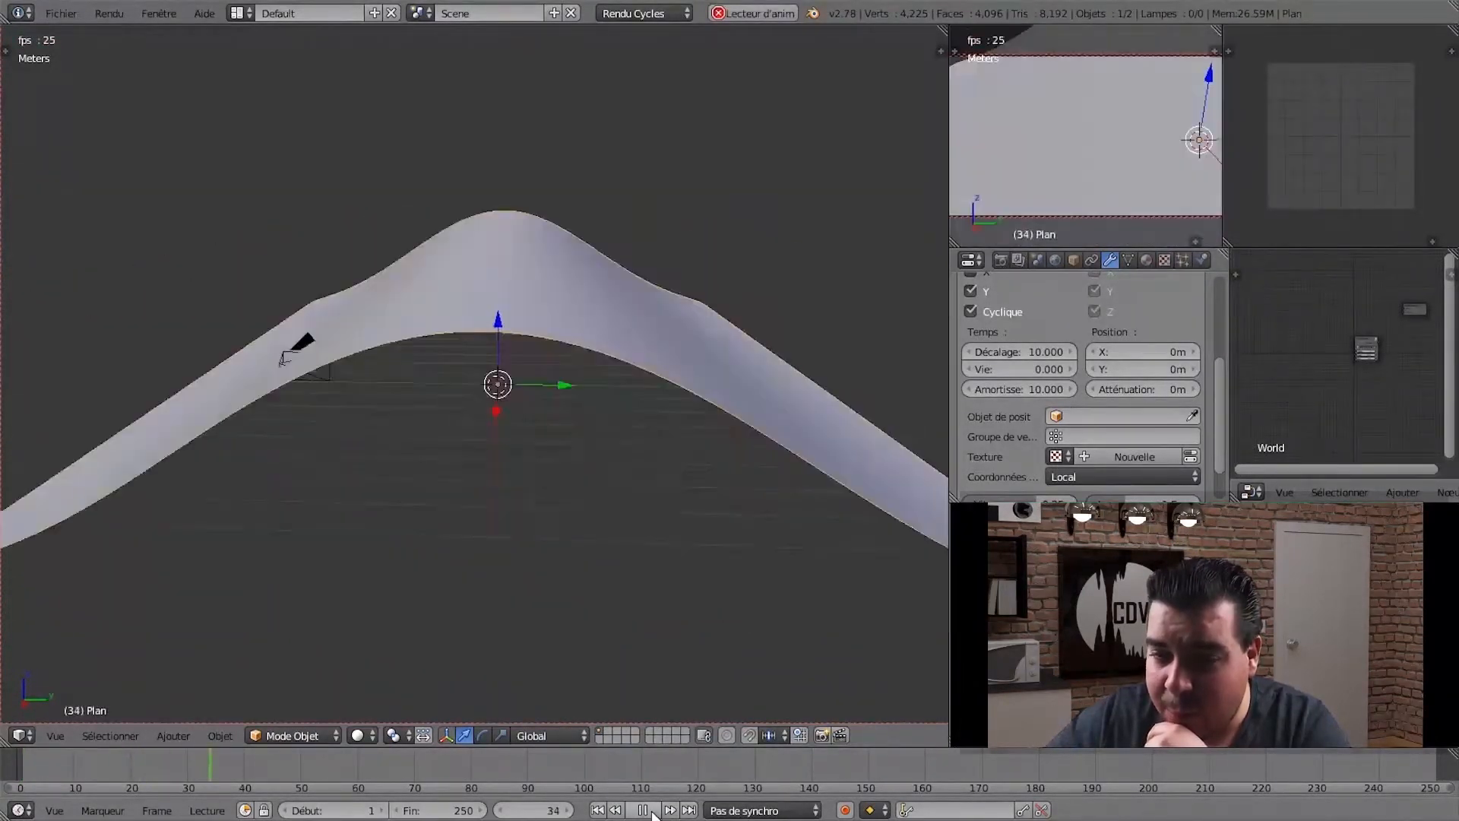
click(651, 811)
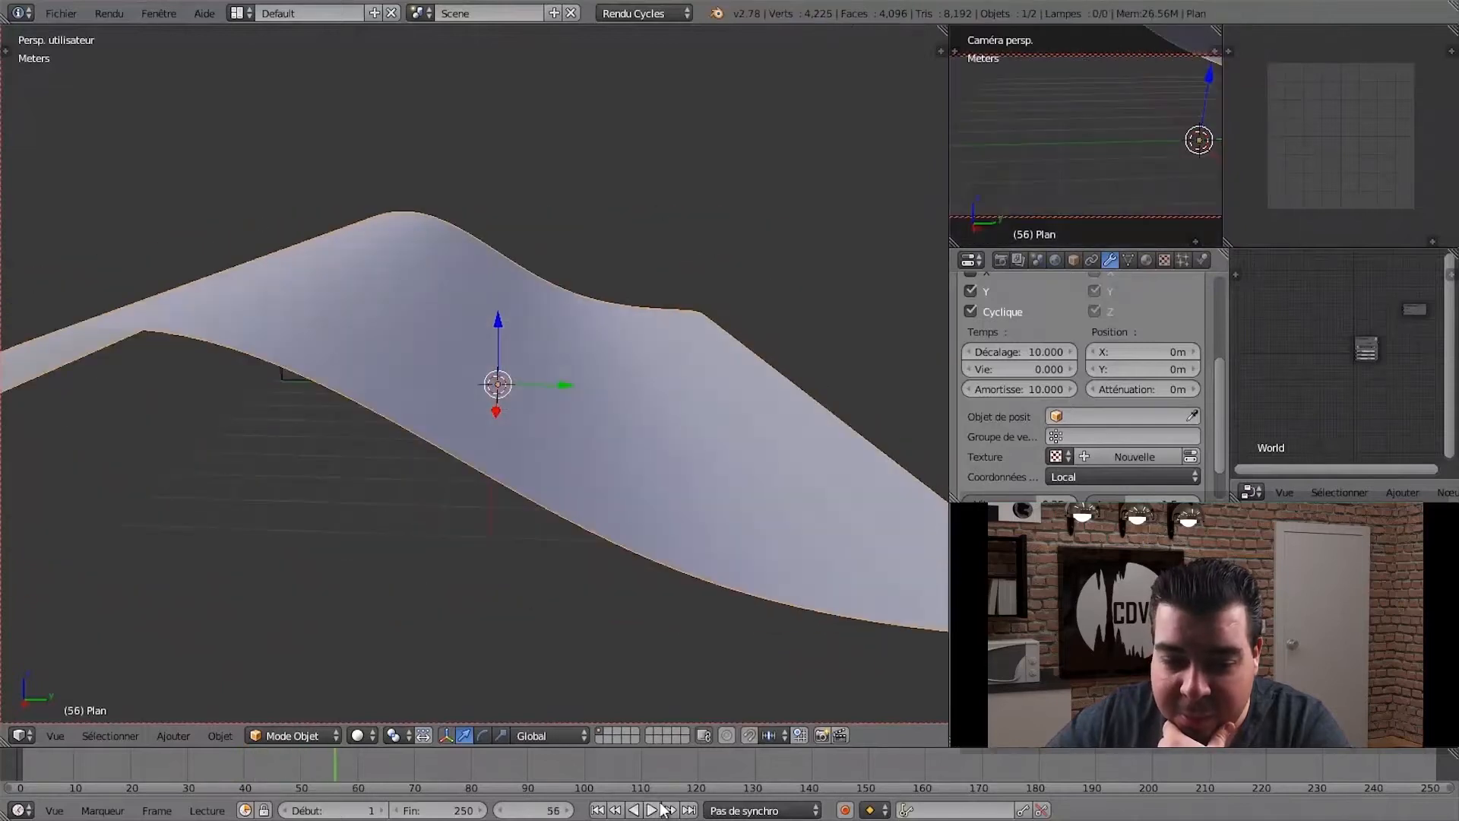
click(597, 810)
- Preview the animation from frame 1 with the wave's time offset set to 100, and reset the offset to 0
click(1046, 353)
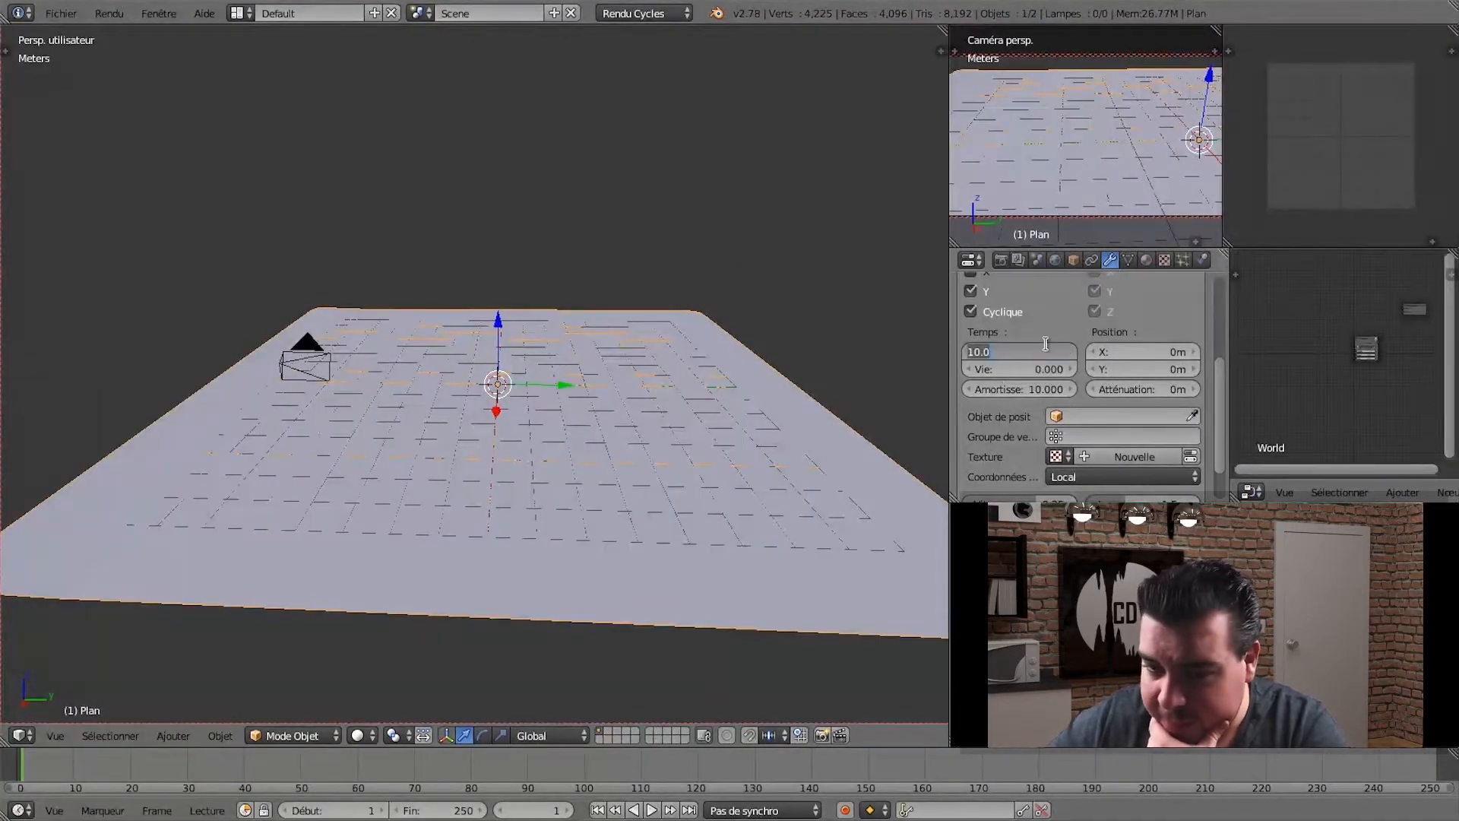
text(100)
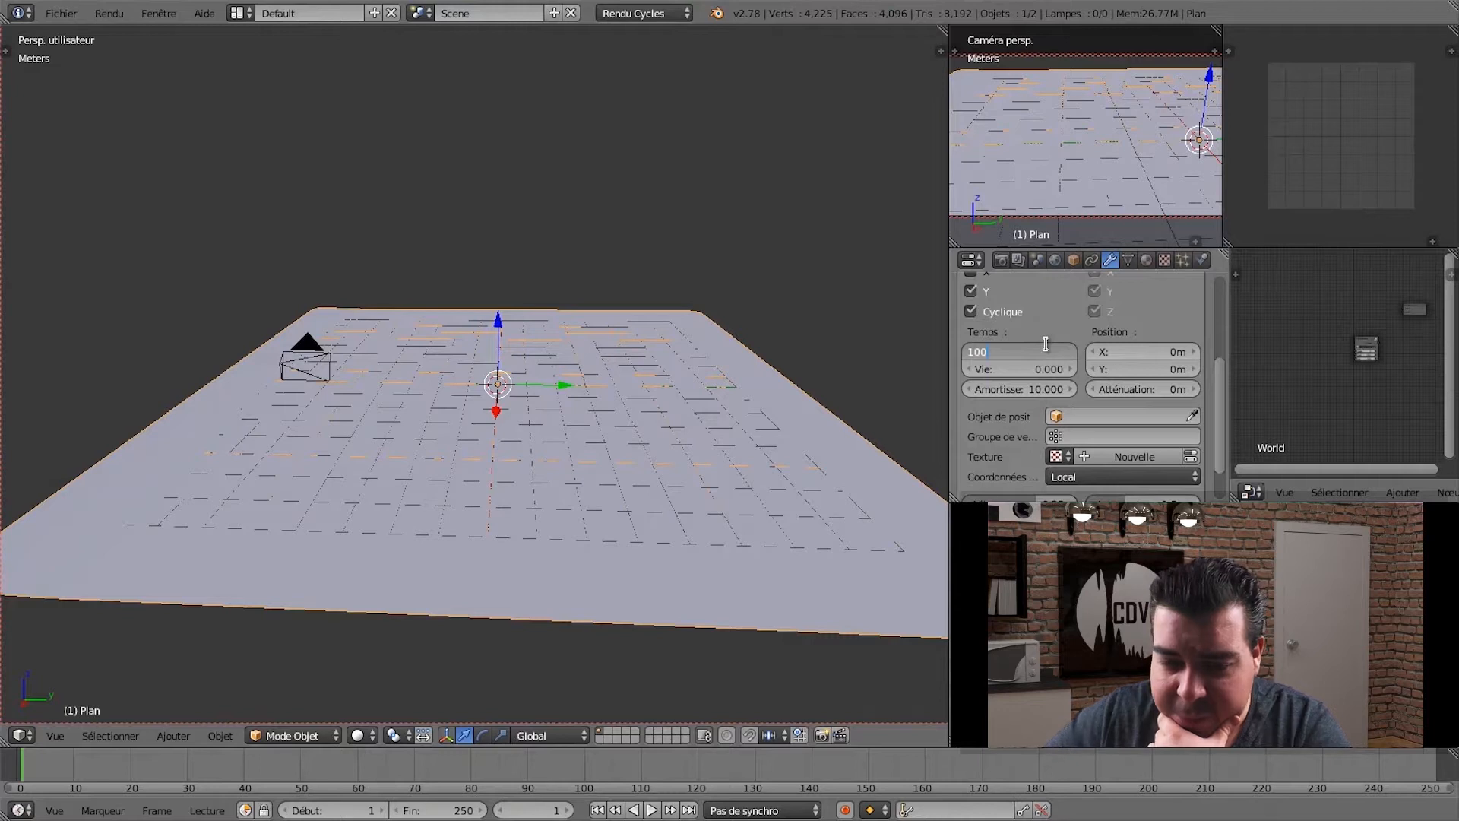
key(Return)
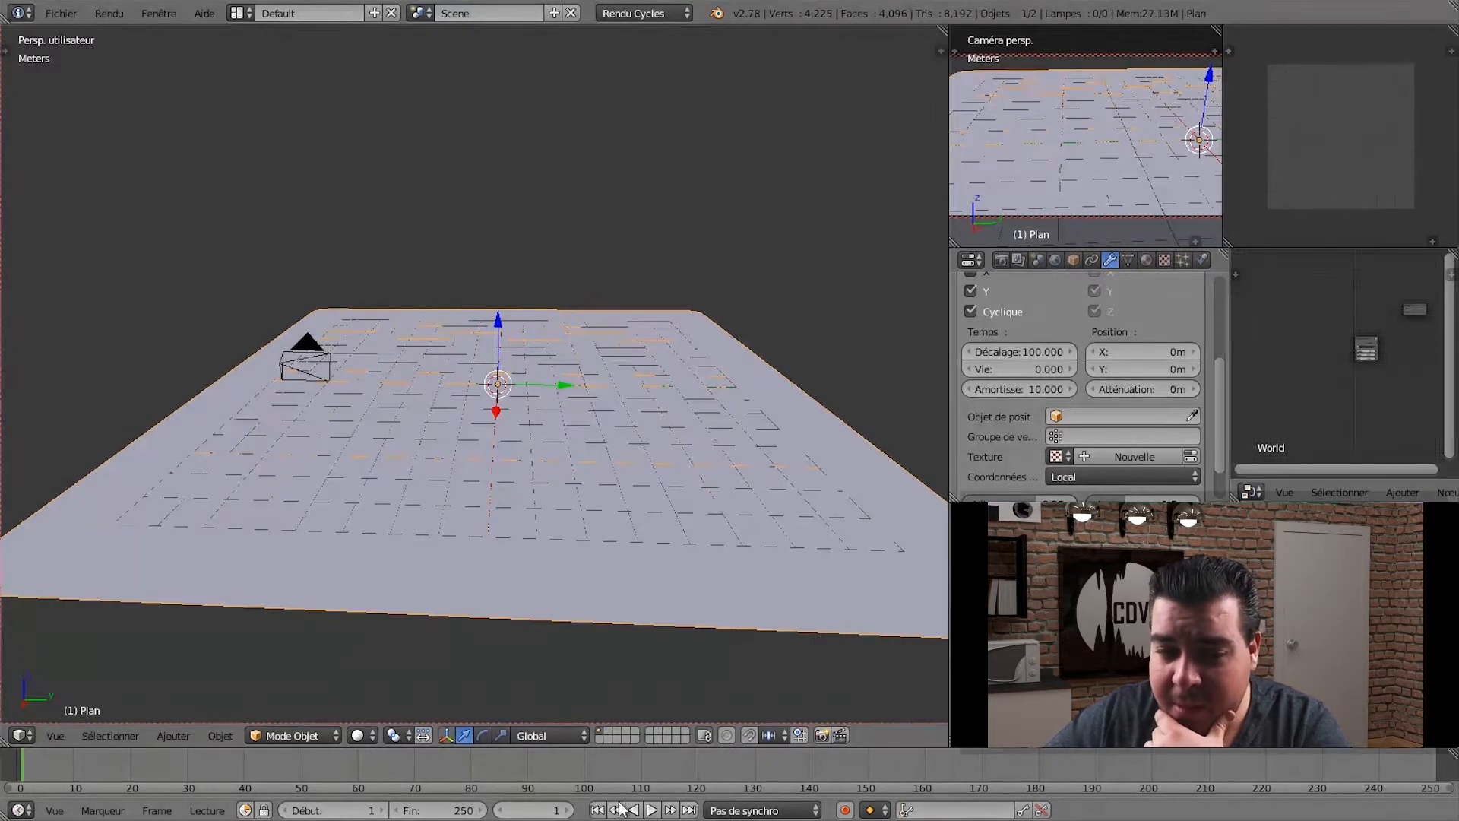
click(651, 810)
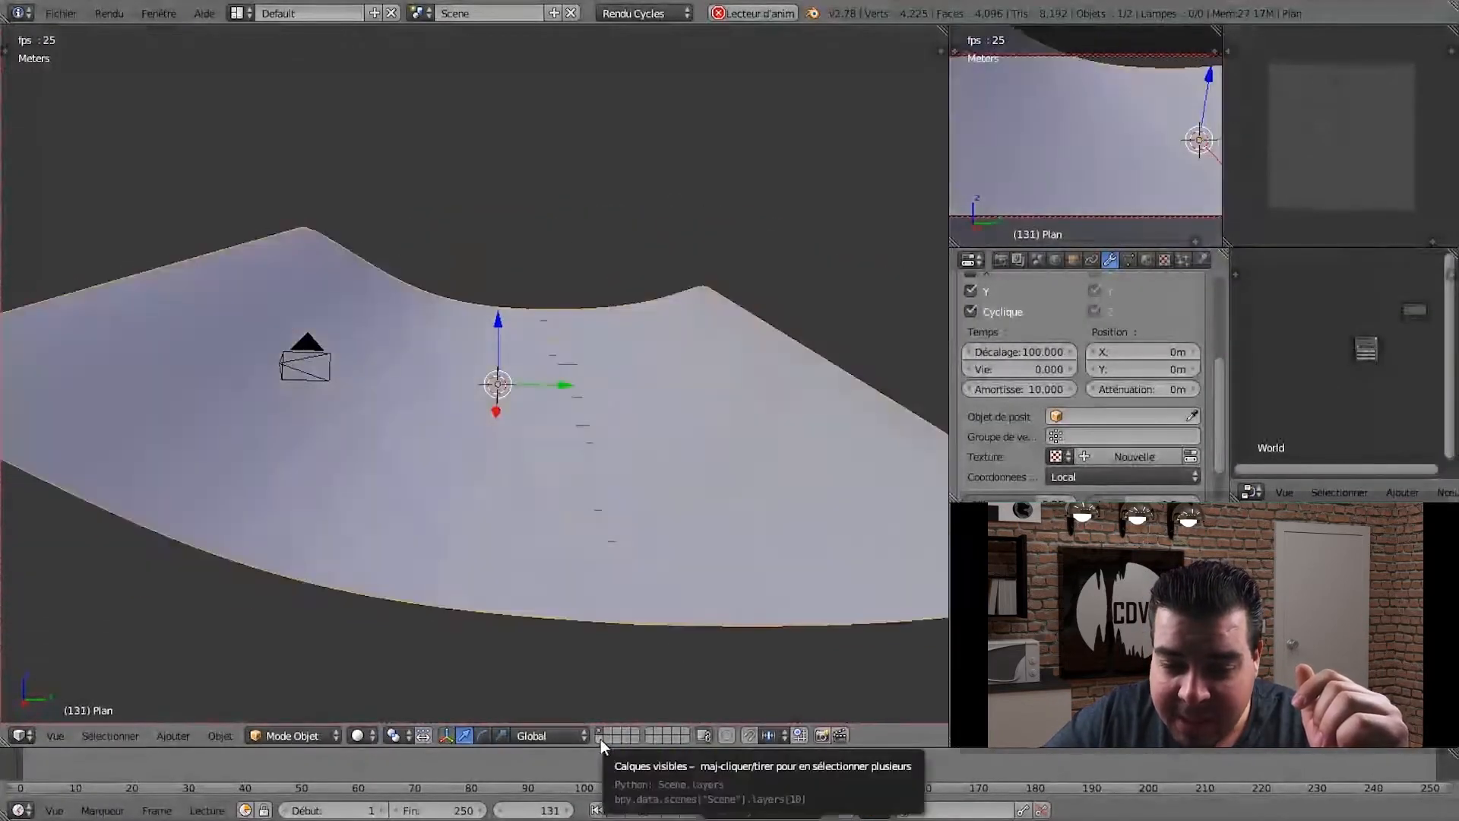
click(642, 811)
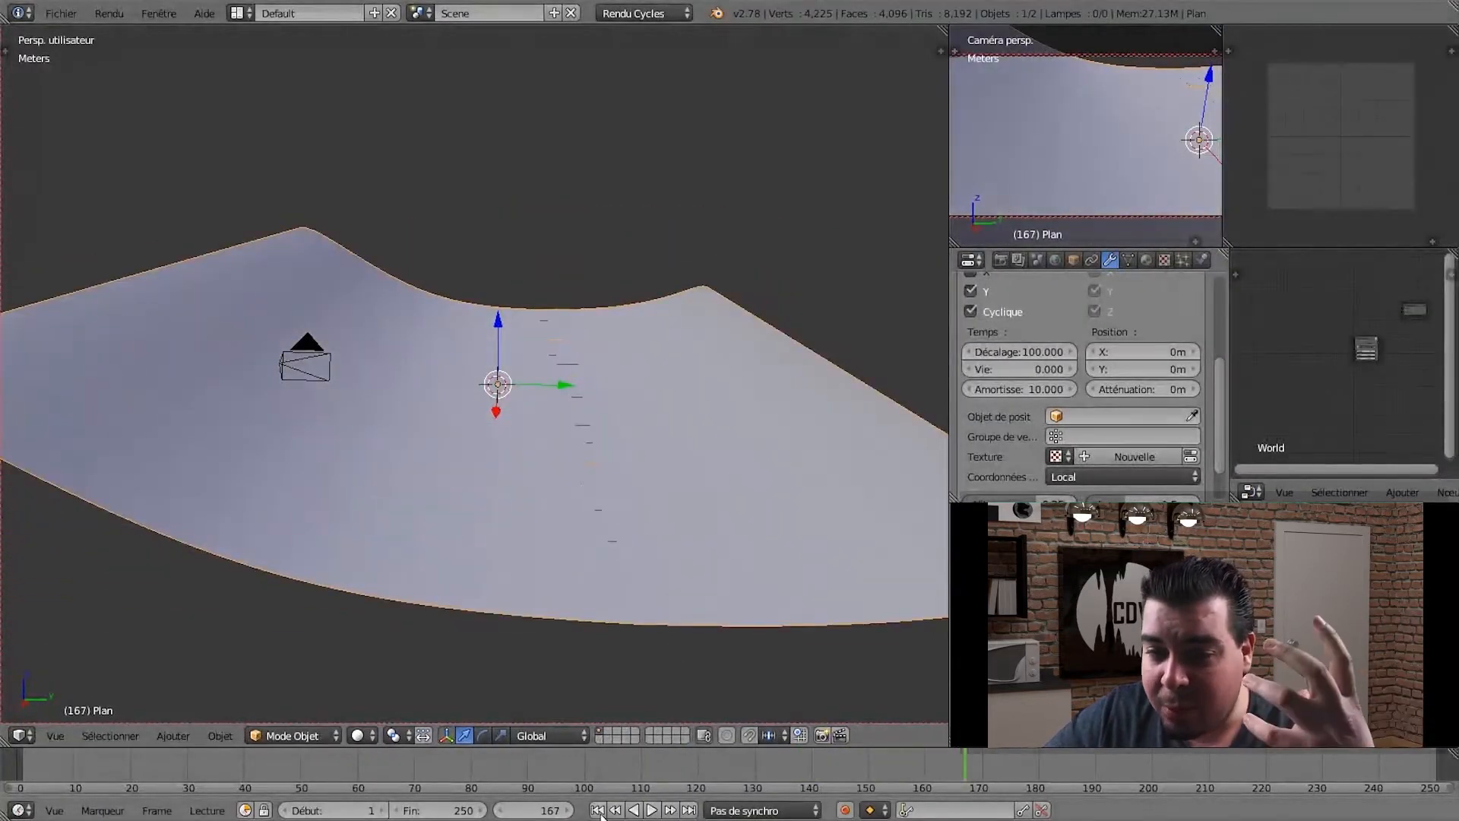
click(598, 811)
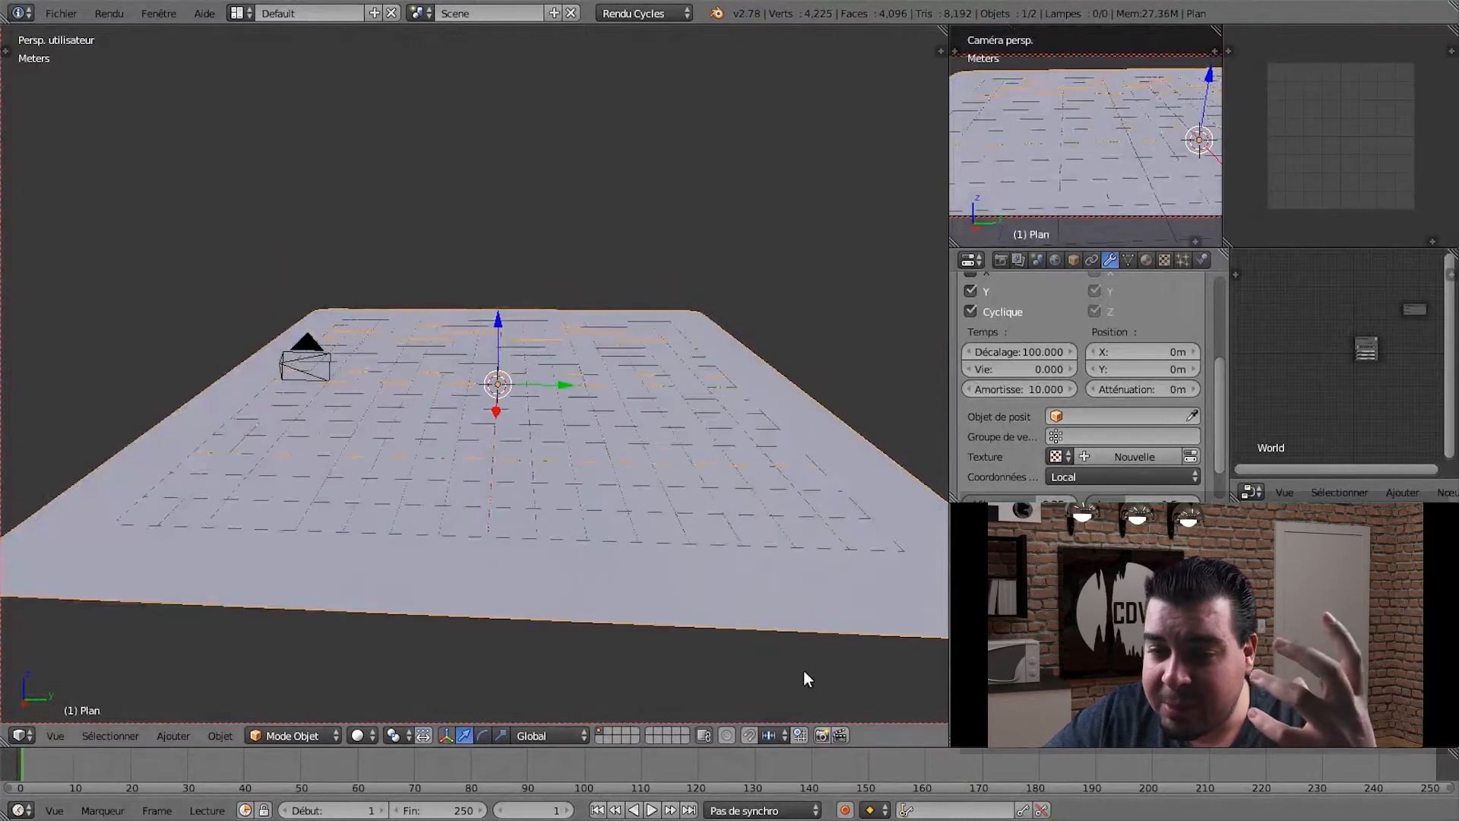
click(1038, 358)
text(0)
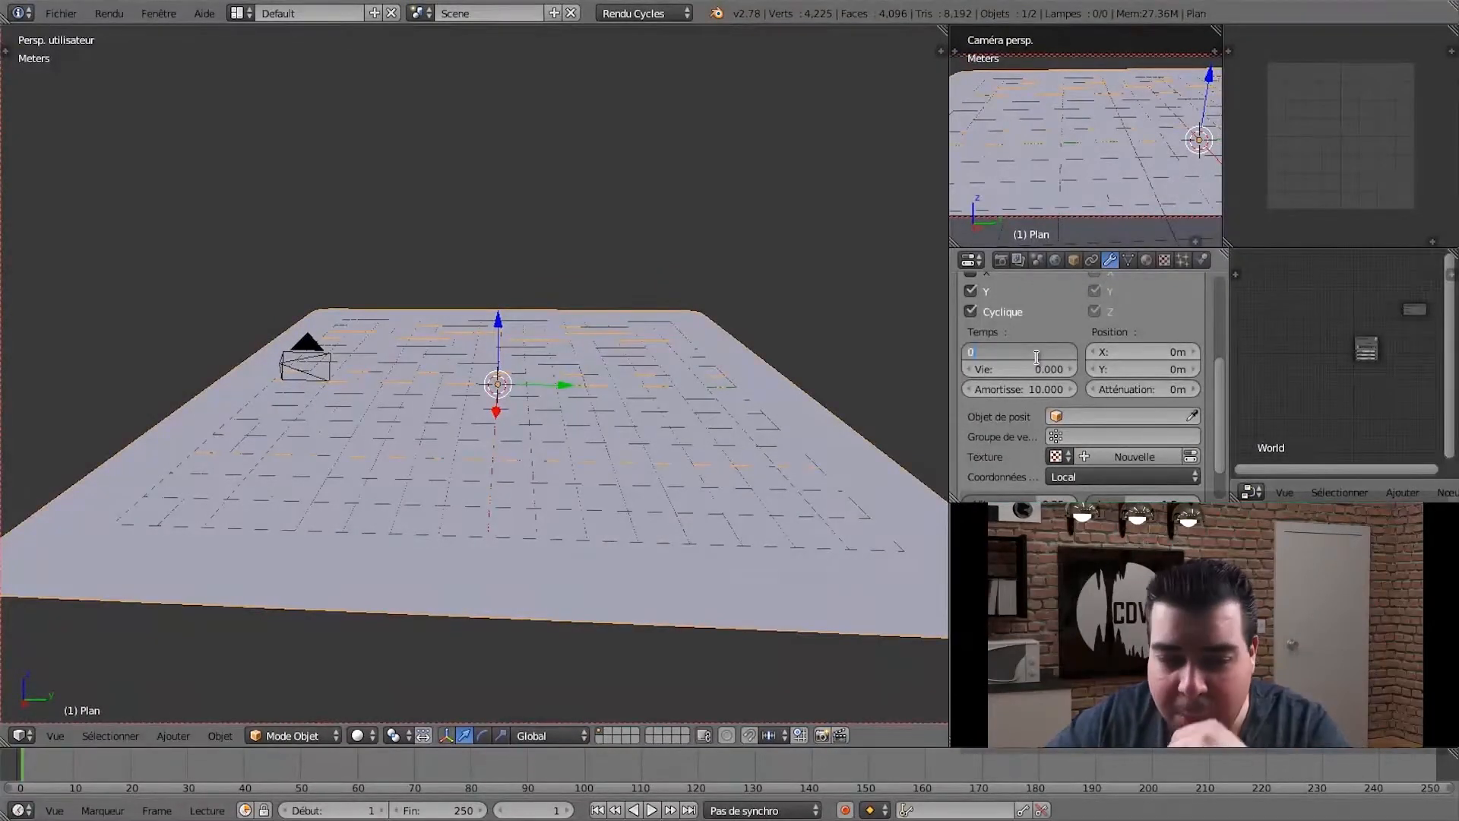
key(Return)
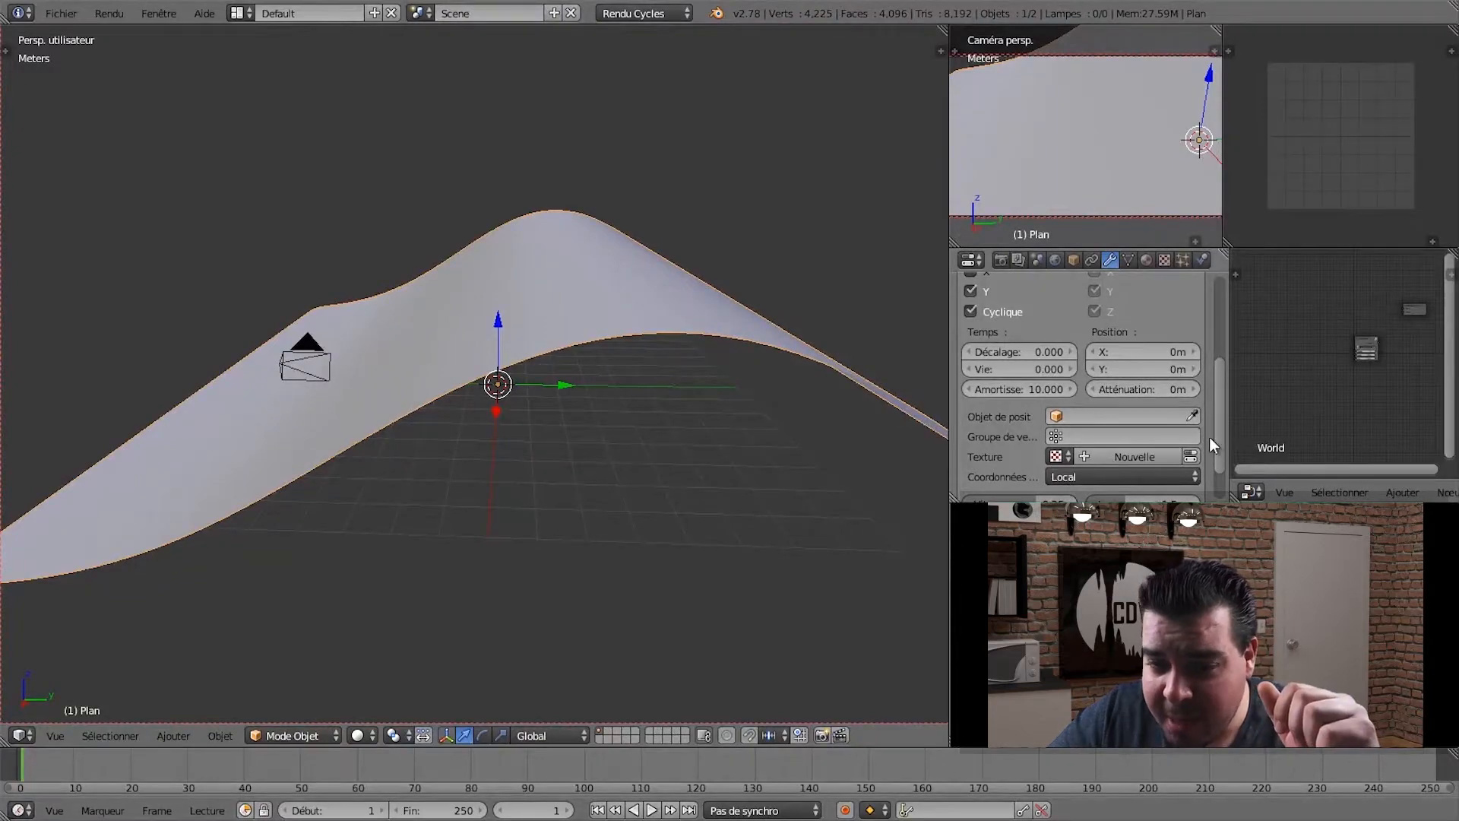
- Preview the animation with the wave's life set to 50 frames, and reset the life to 0
click(1030, 371)
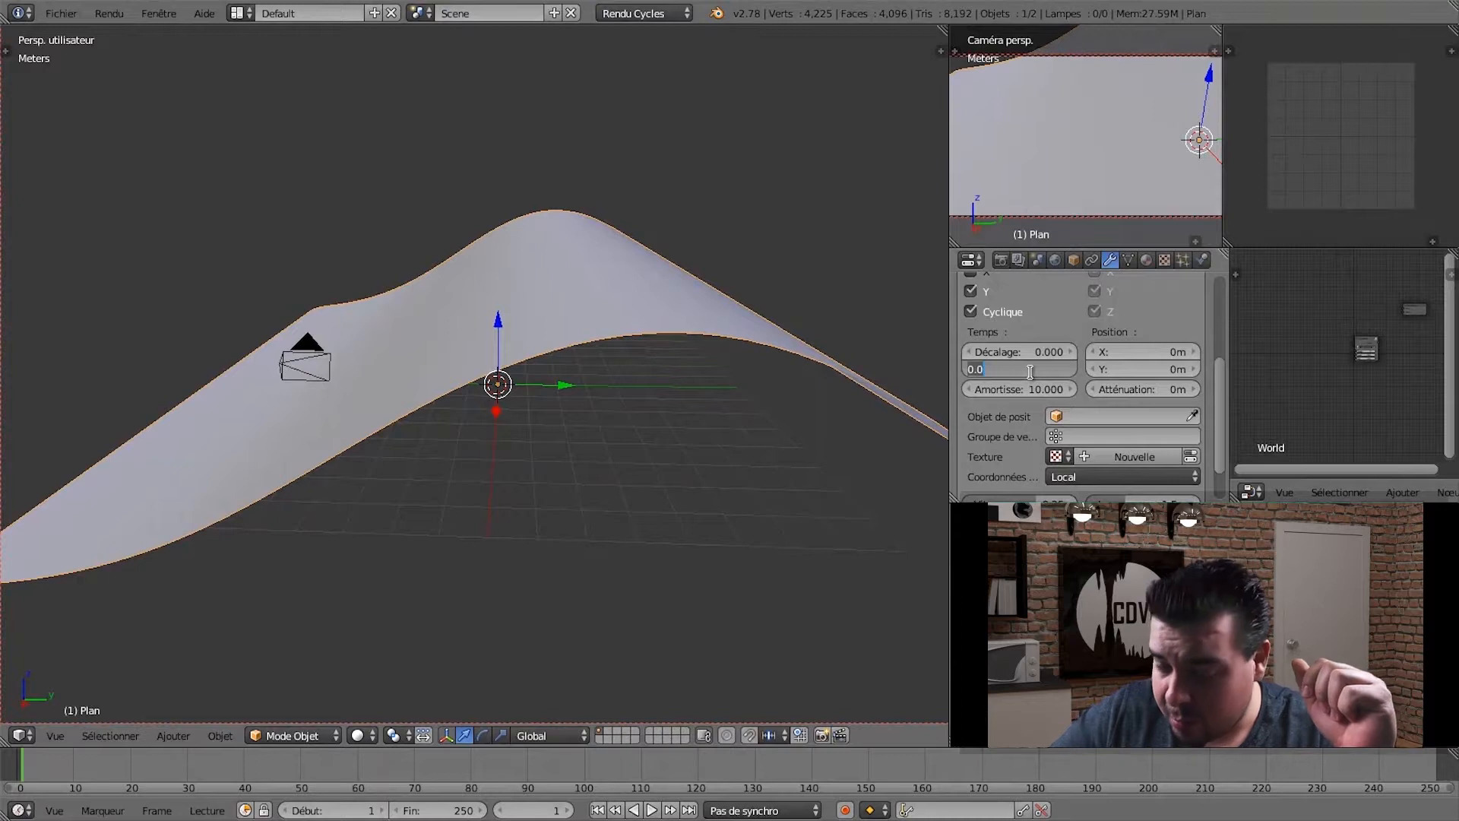
text(50)
key(Return)
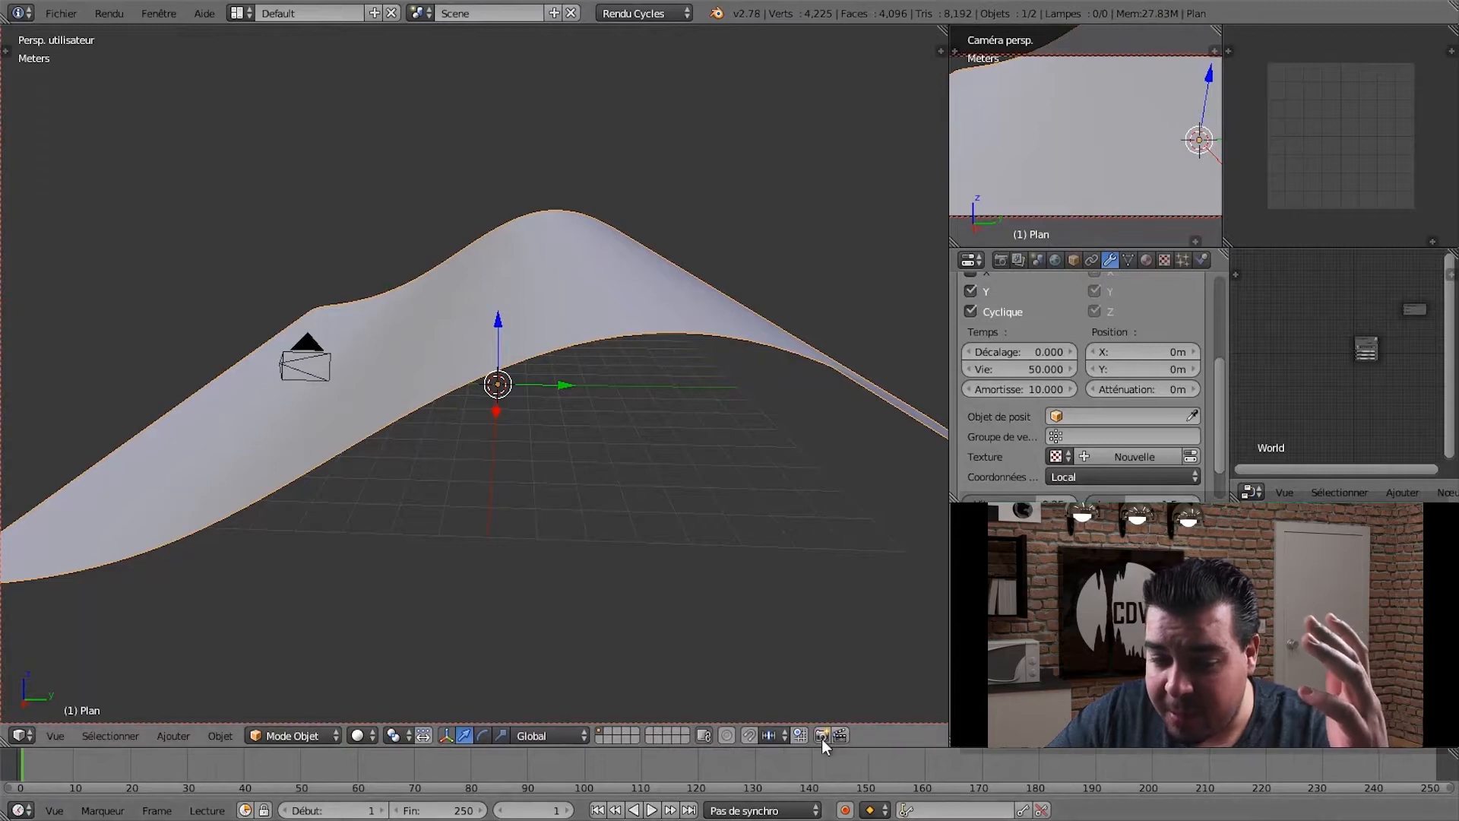
click(652, 810)
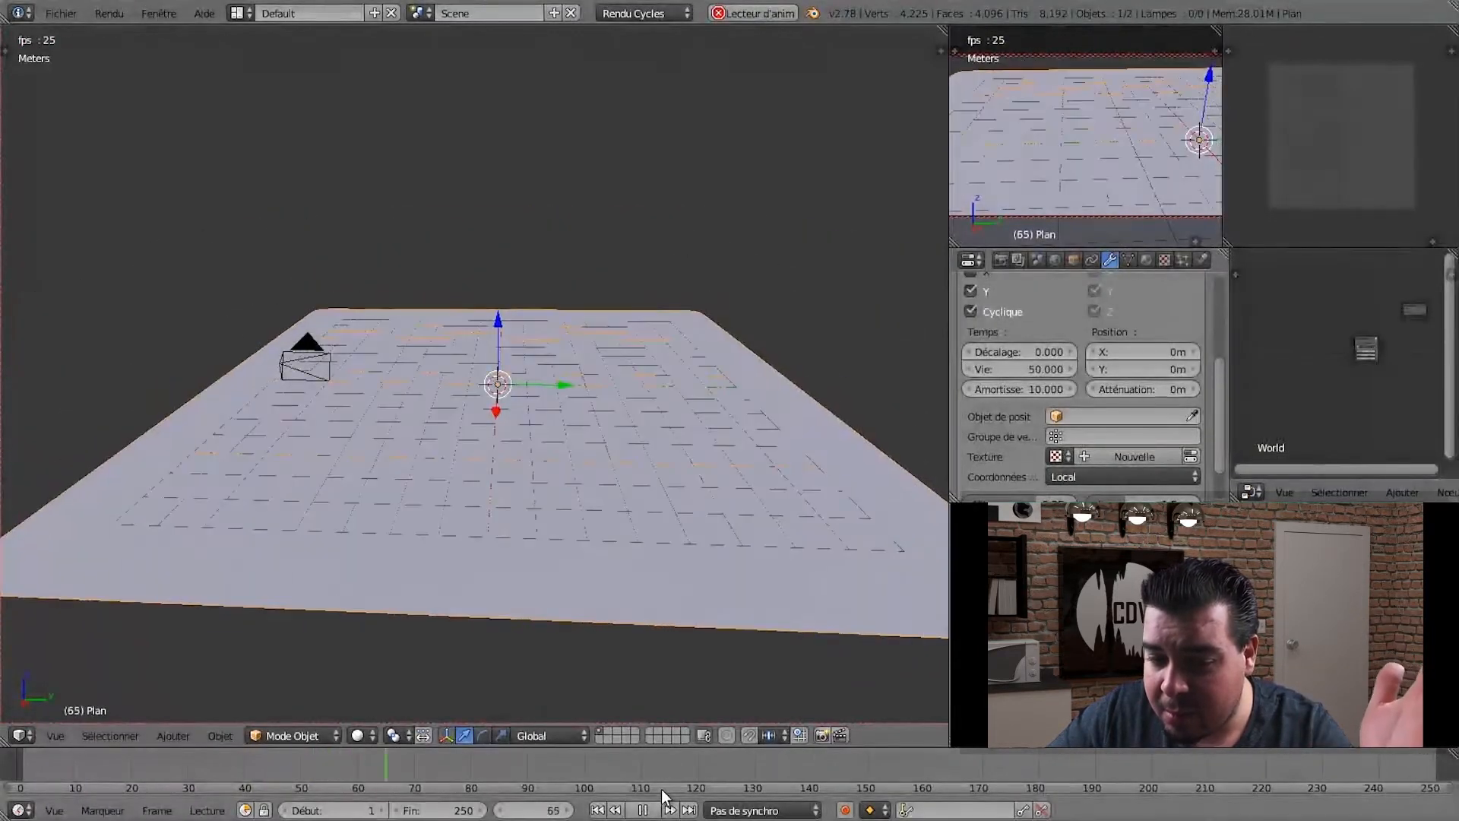
click(643, 810)
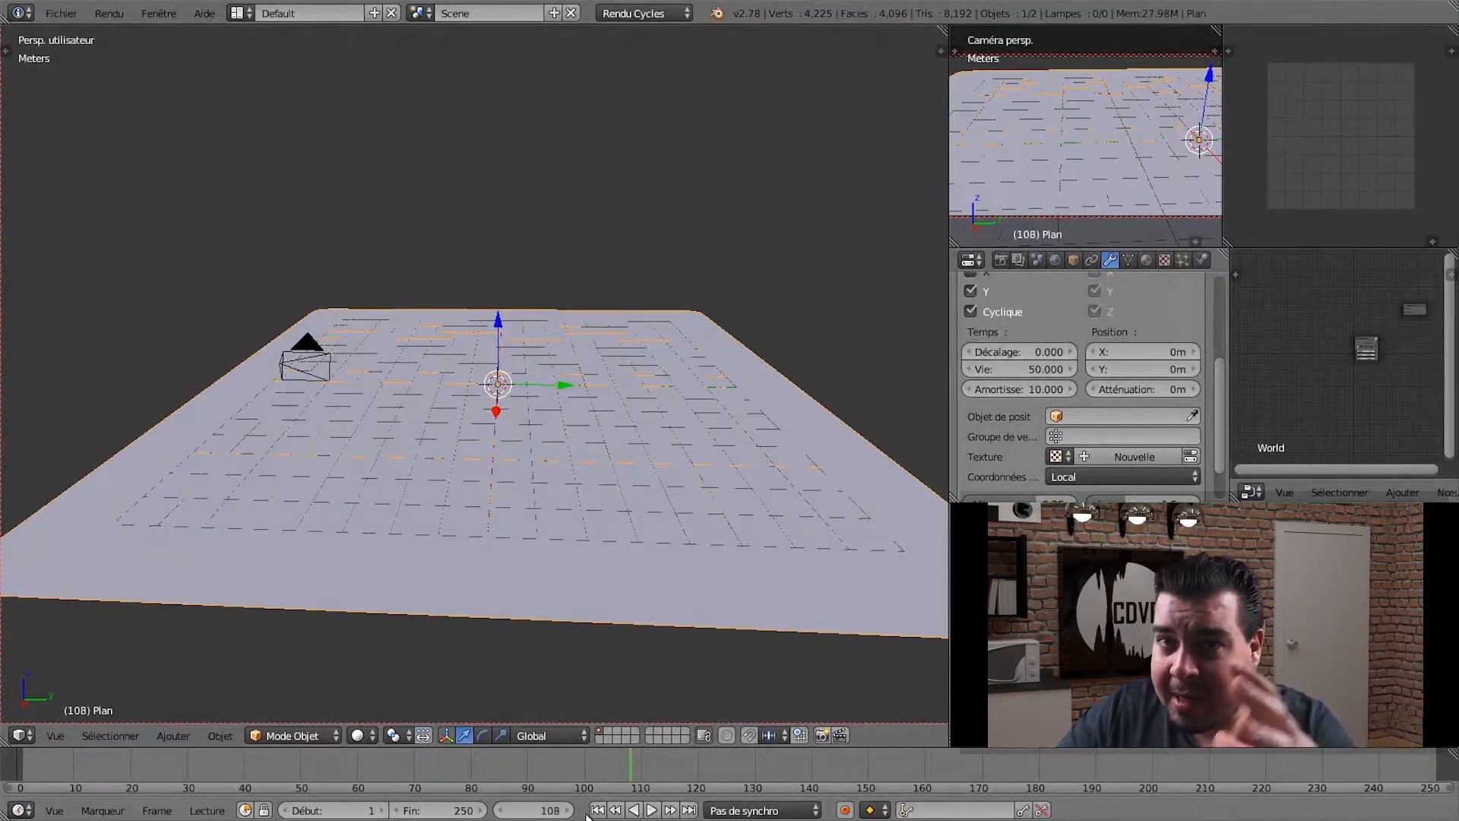
click(598, 810)
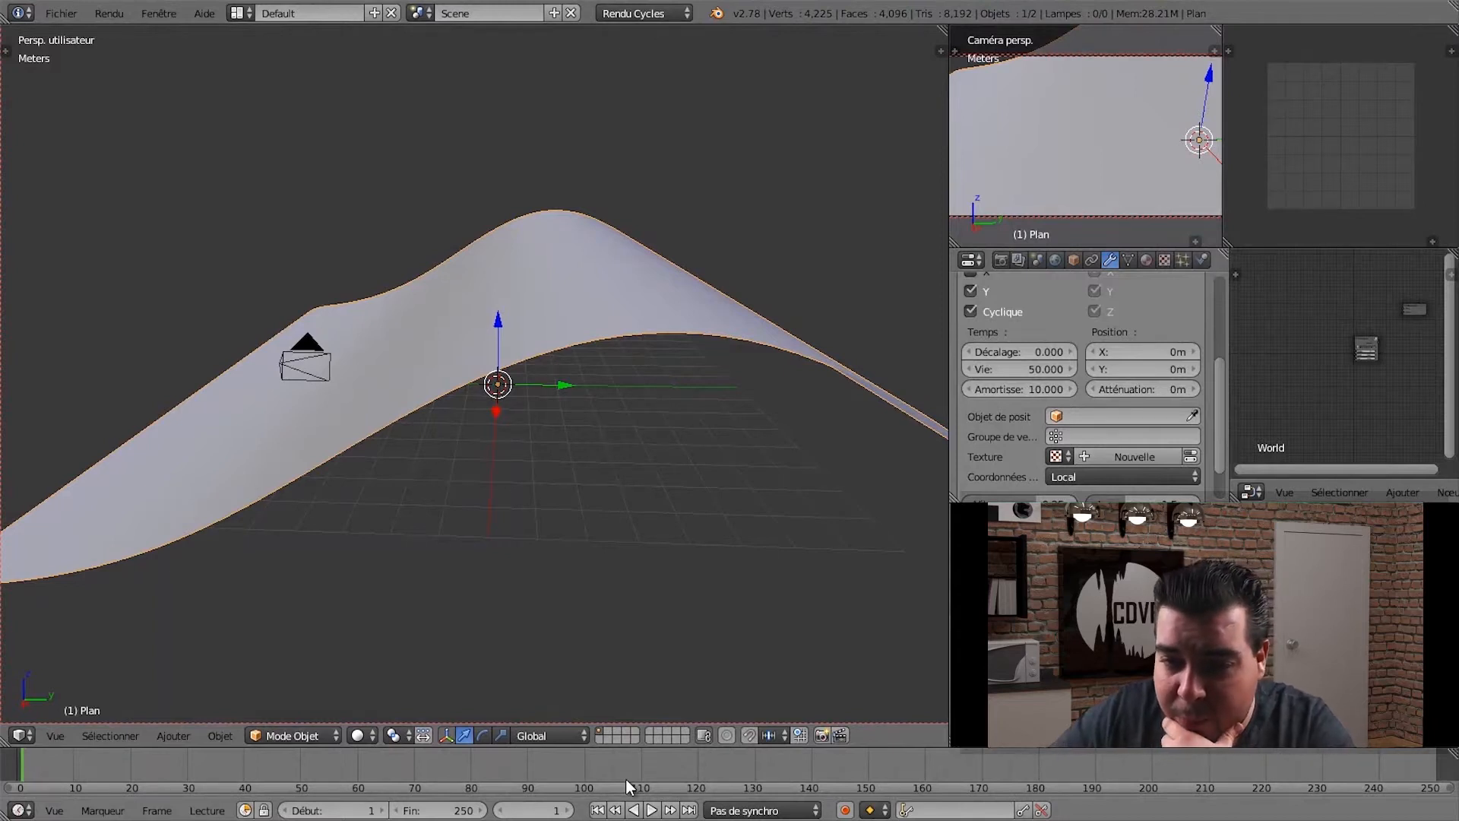
scroll(628, 772, up, 1)
click(1050, 368)
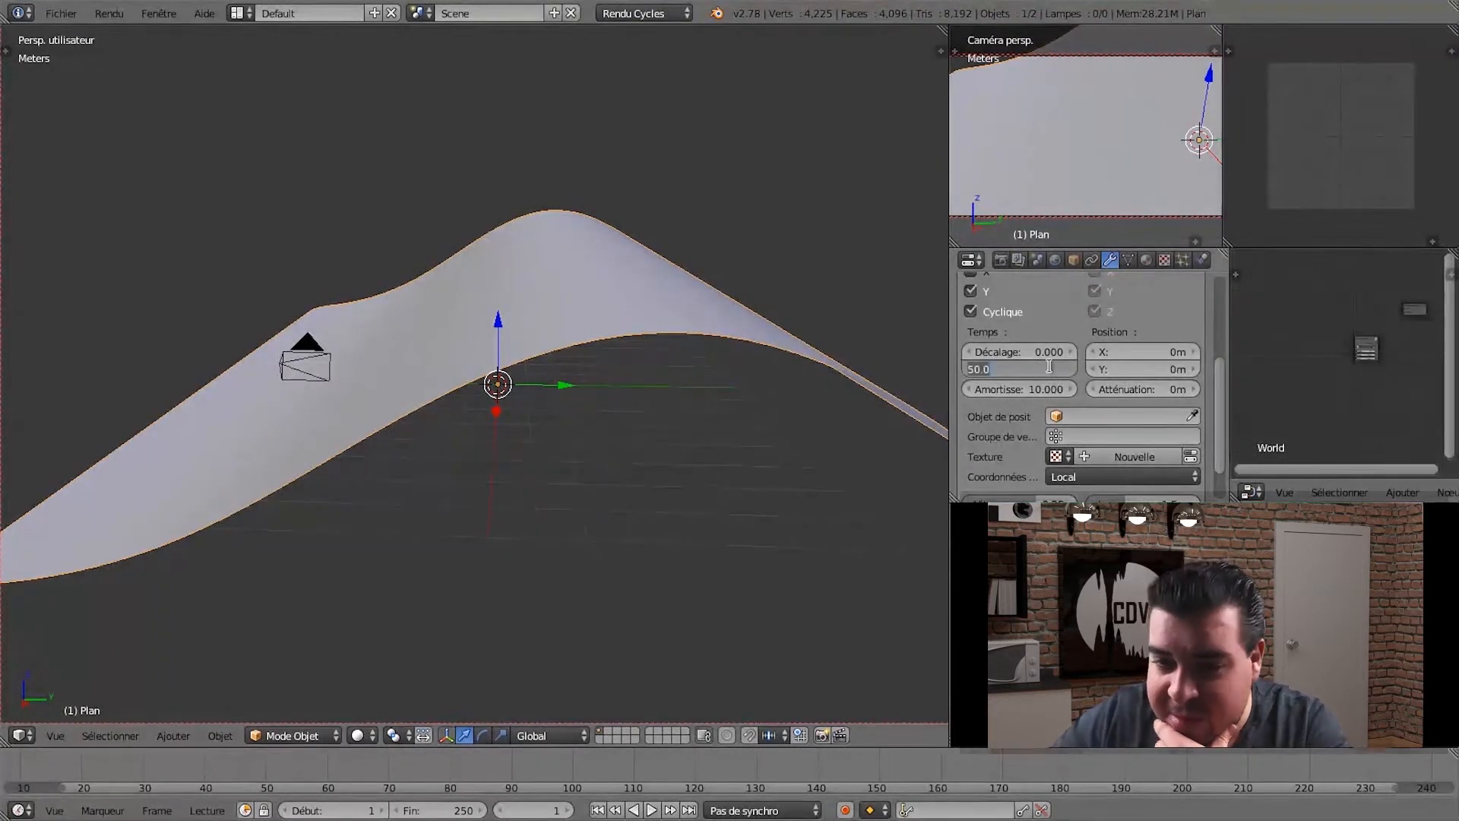
text(00)
key(Return)
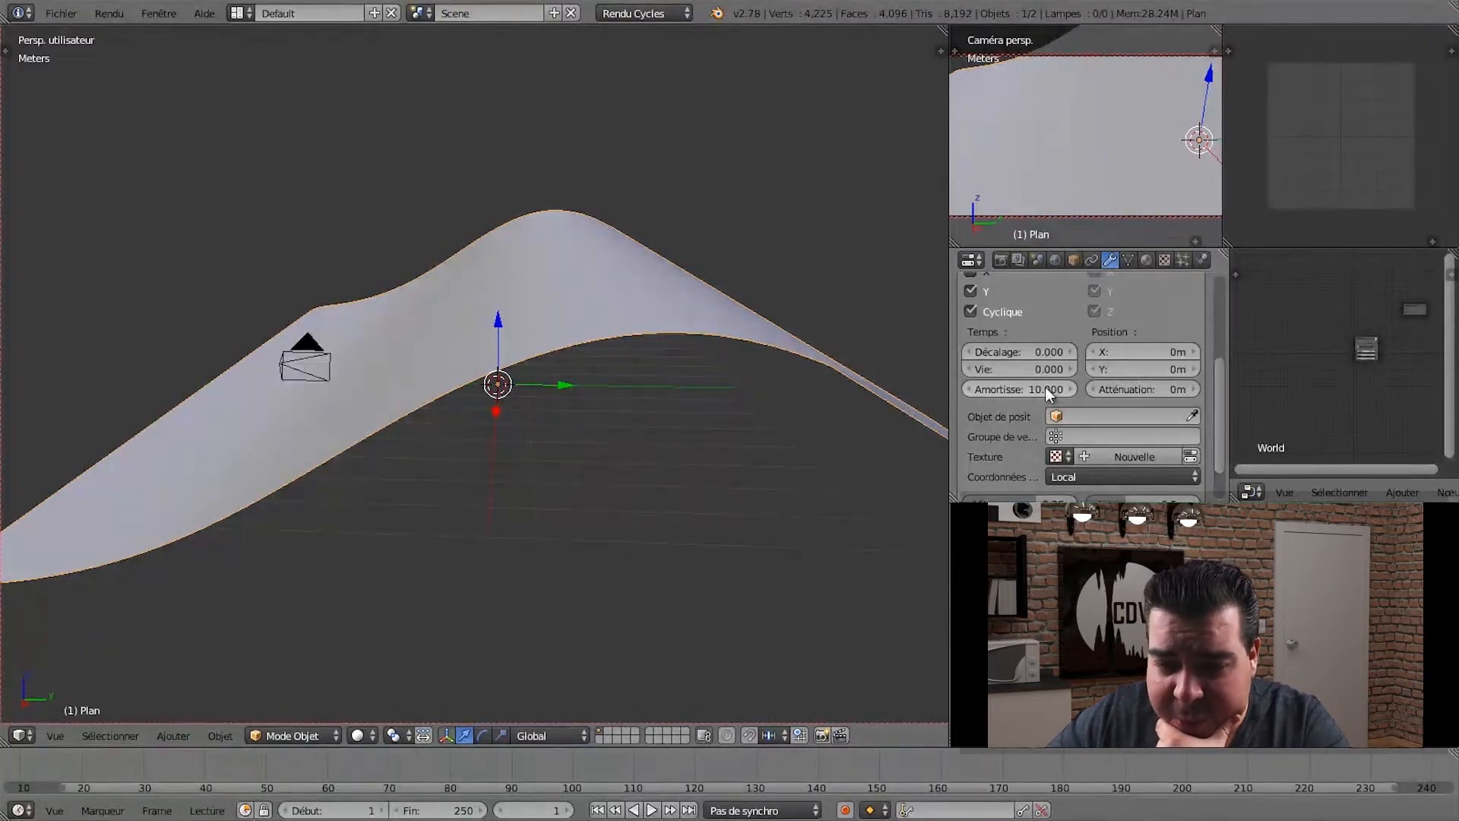
- Play the animation and raise the wave's damping time to 20 during playback
click(652, 810)
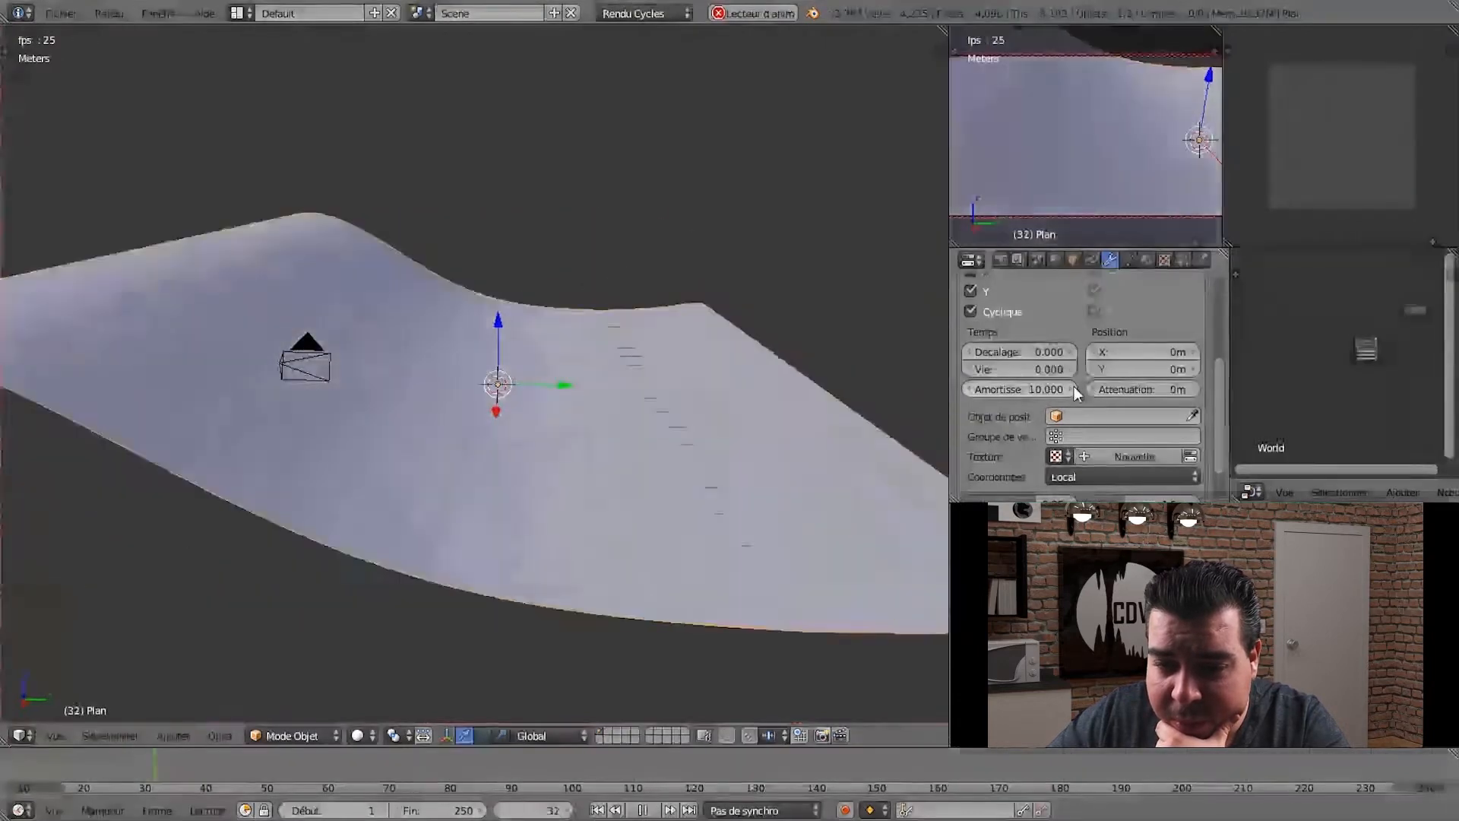
click(1072, 388)
drag(1062, 389, 1066, 389)
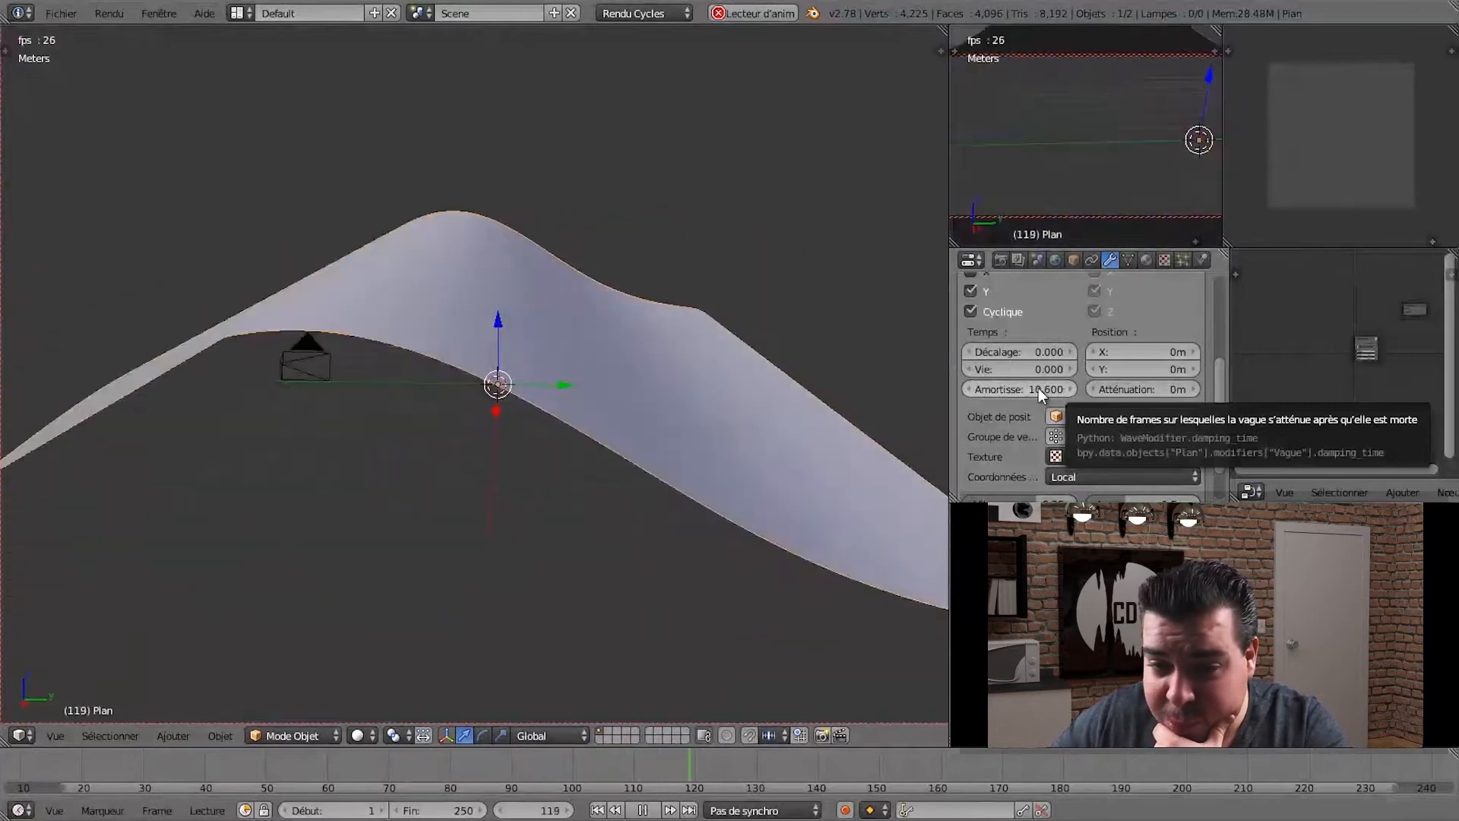
click(1038, 387)
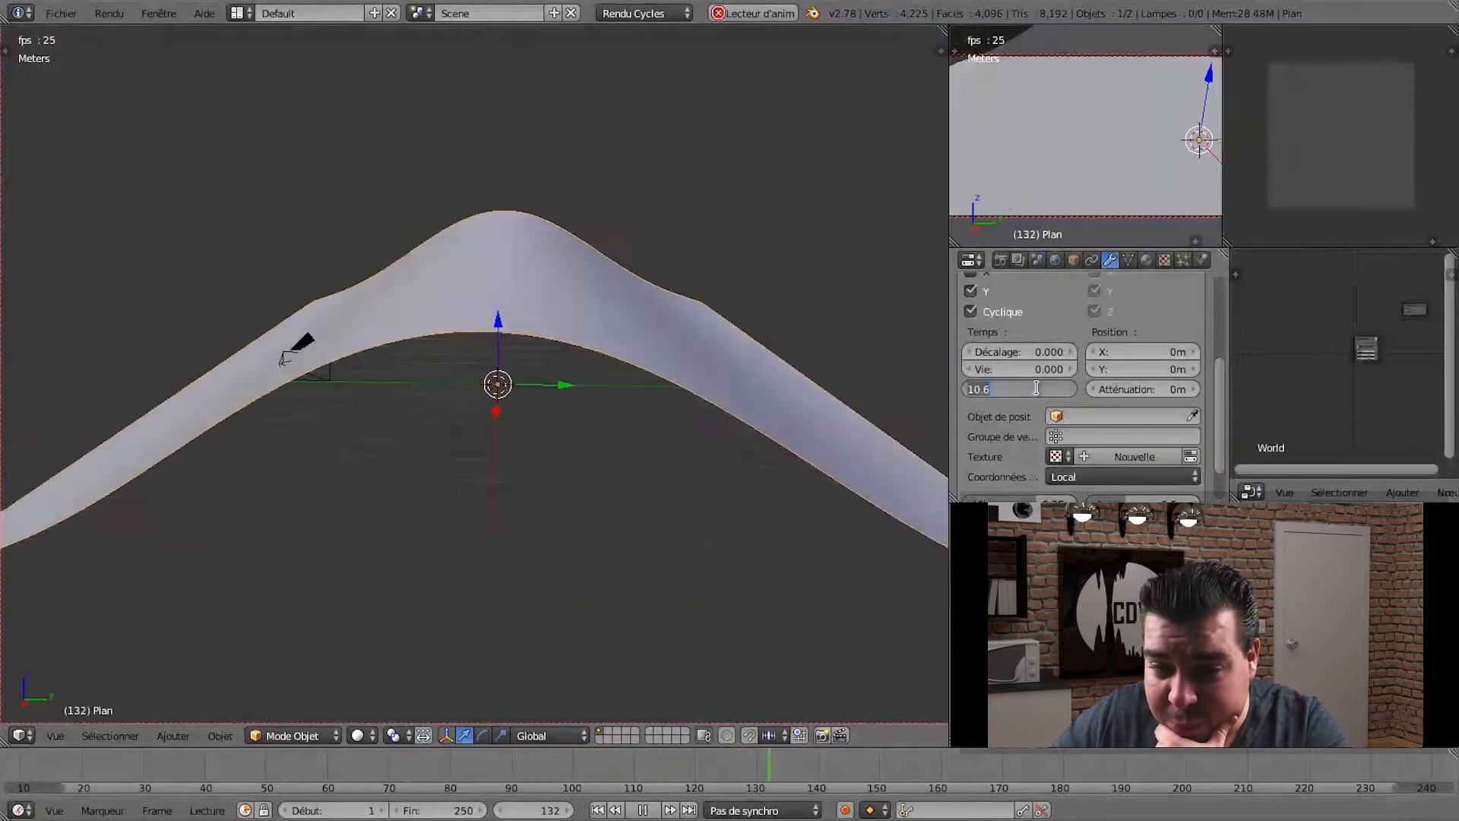
text(20)
key(Return)
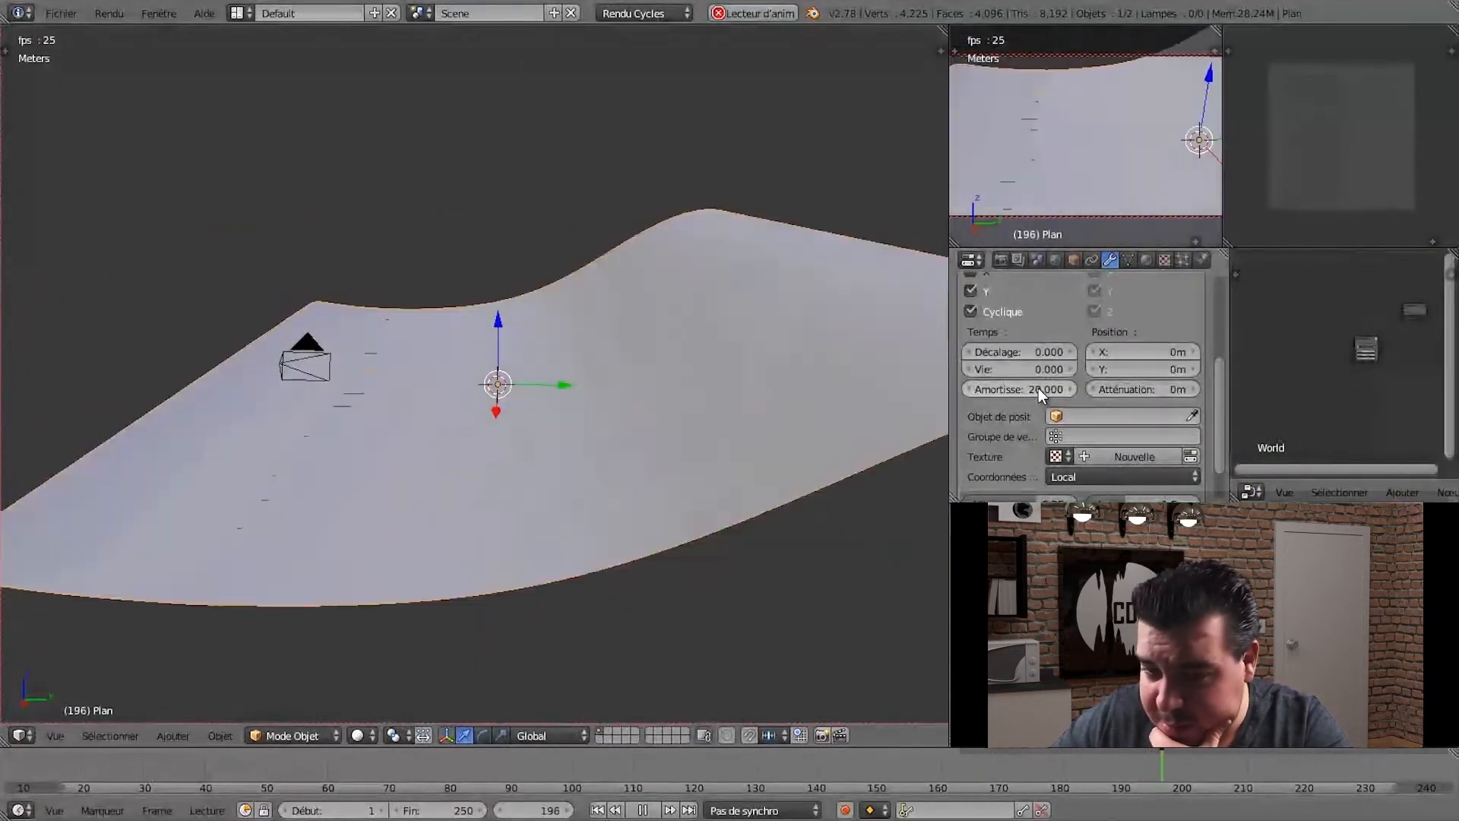
- Set the wave's damping time back to 10, and stop playback with the timeline at frame 1
click(1038, 387)
text(10)
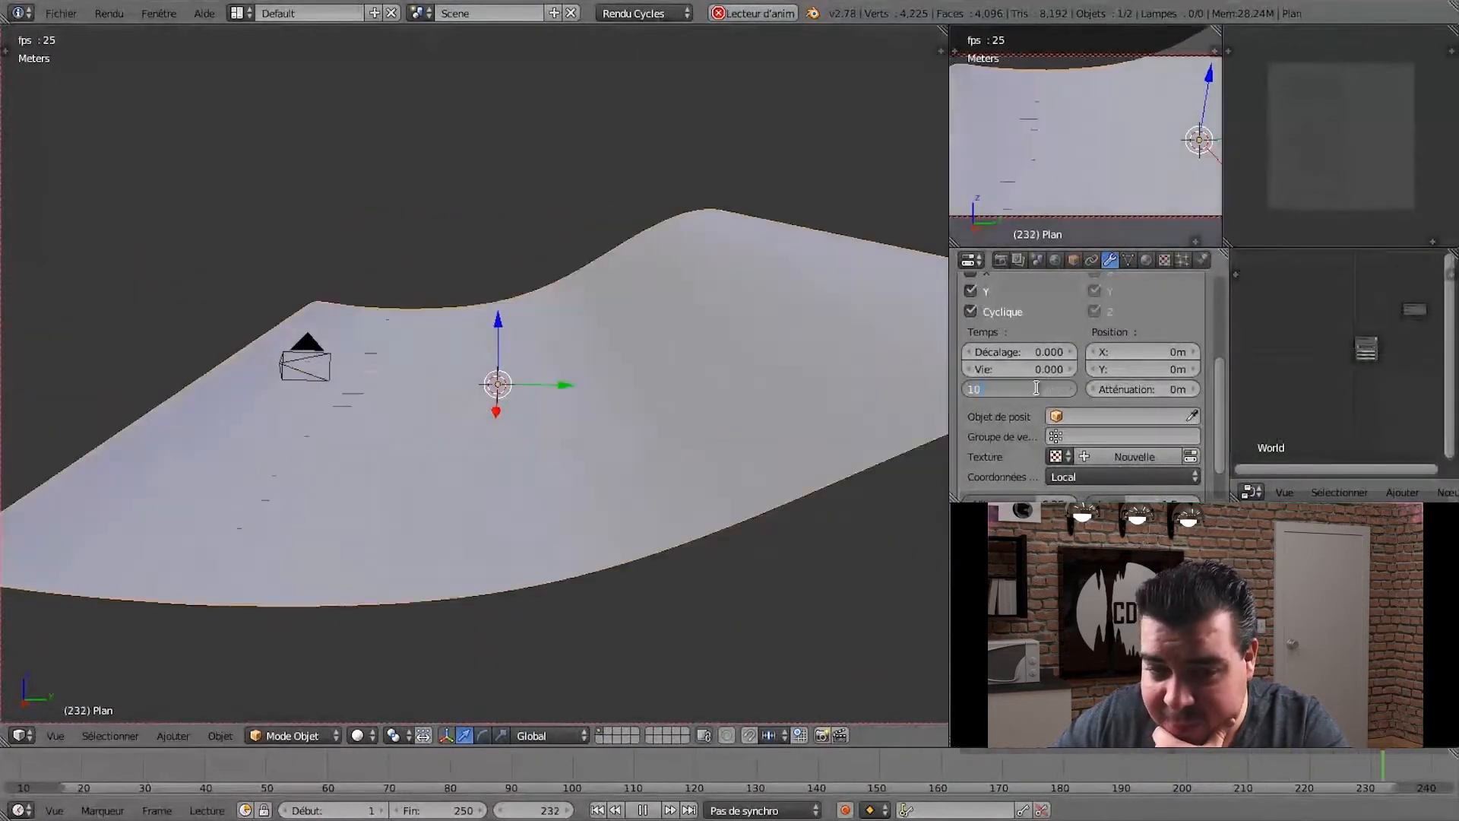
key(Return)
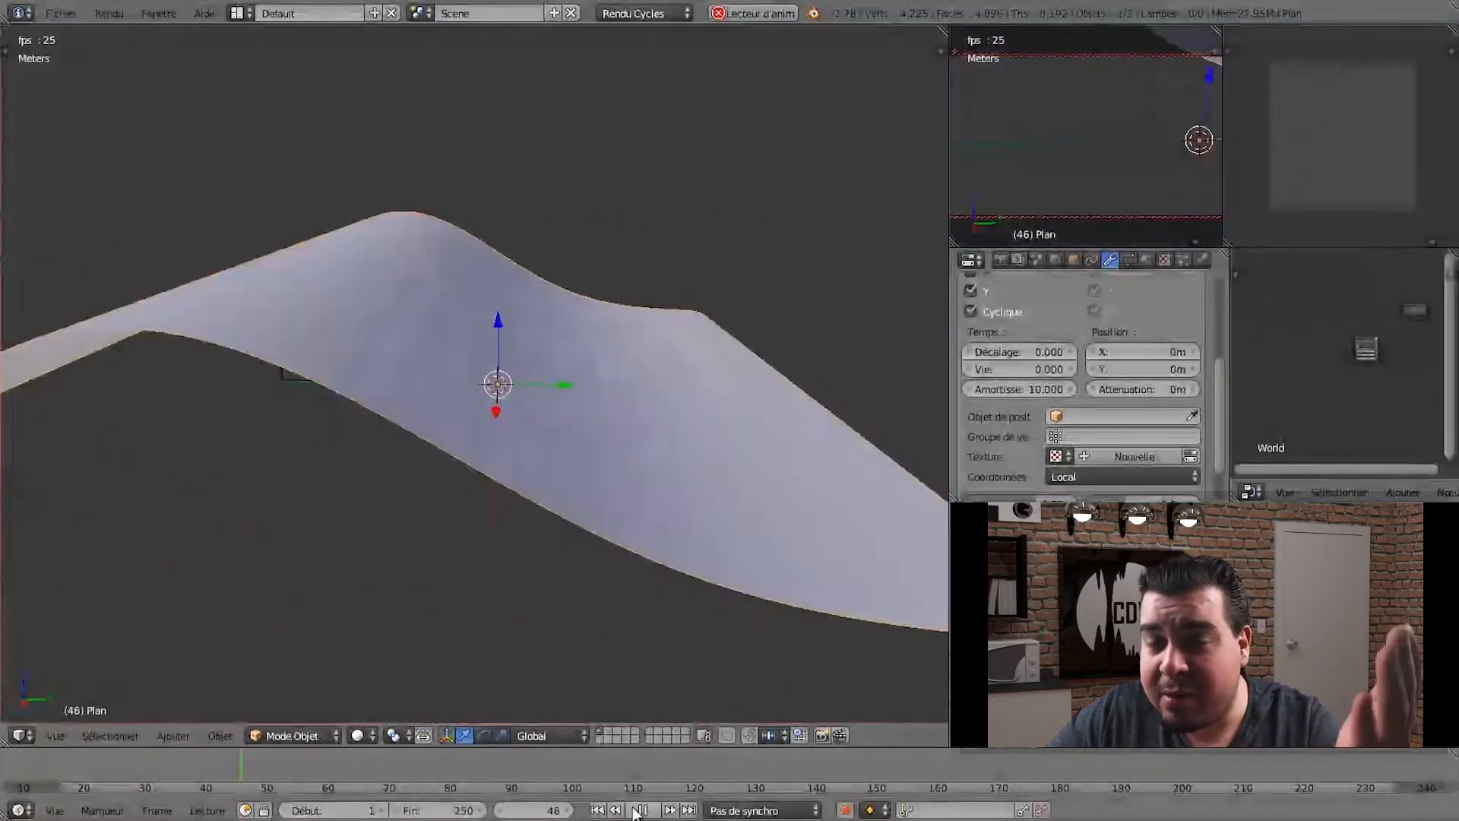
click(638, 810)
click(597, 810)
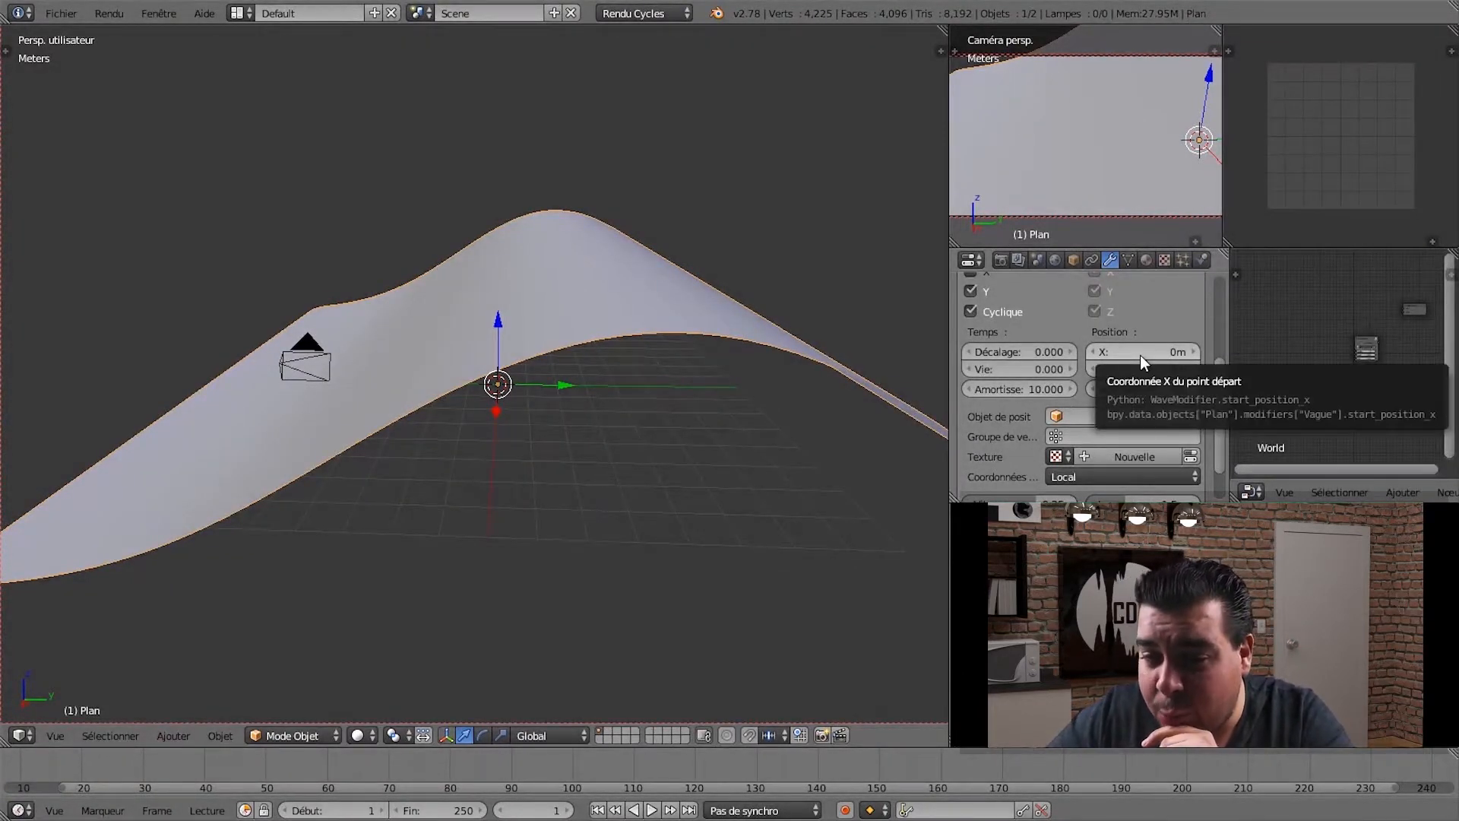
- Enable the wave's motion along X in addition to Y in the Wave modifier
scroll(1009, 308, up, 2)
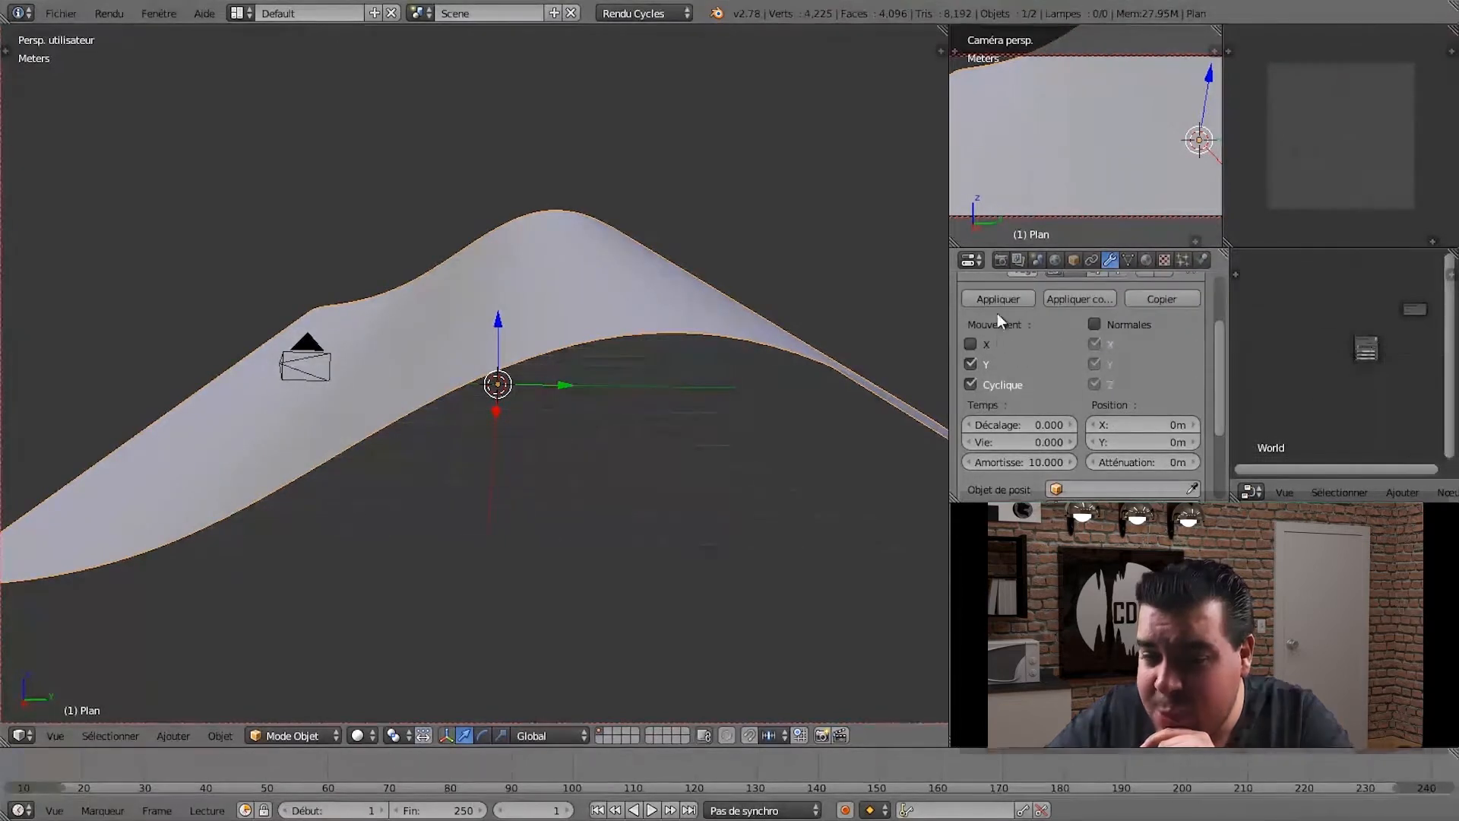
scroll(1011, 332, down, 1)
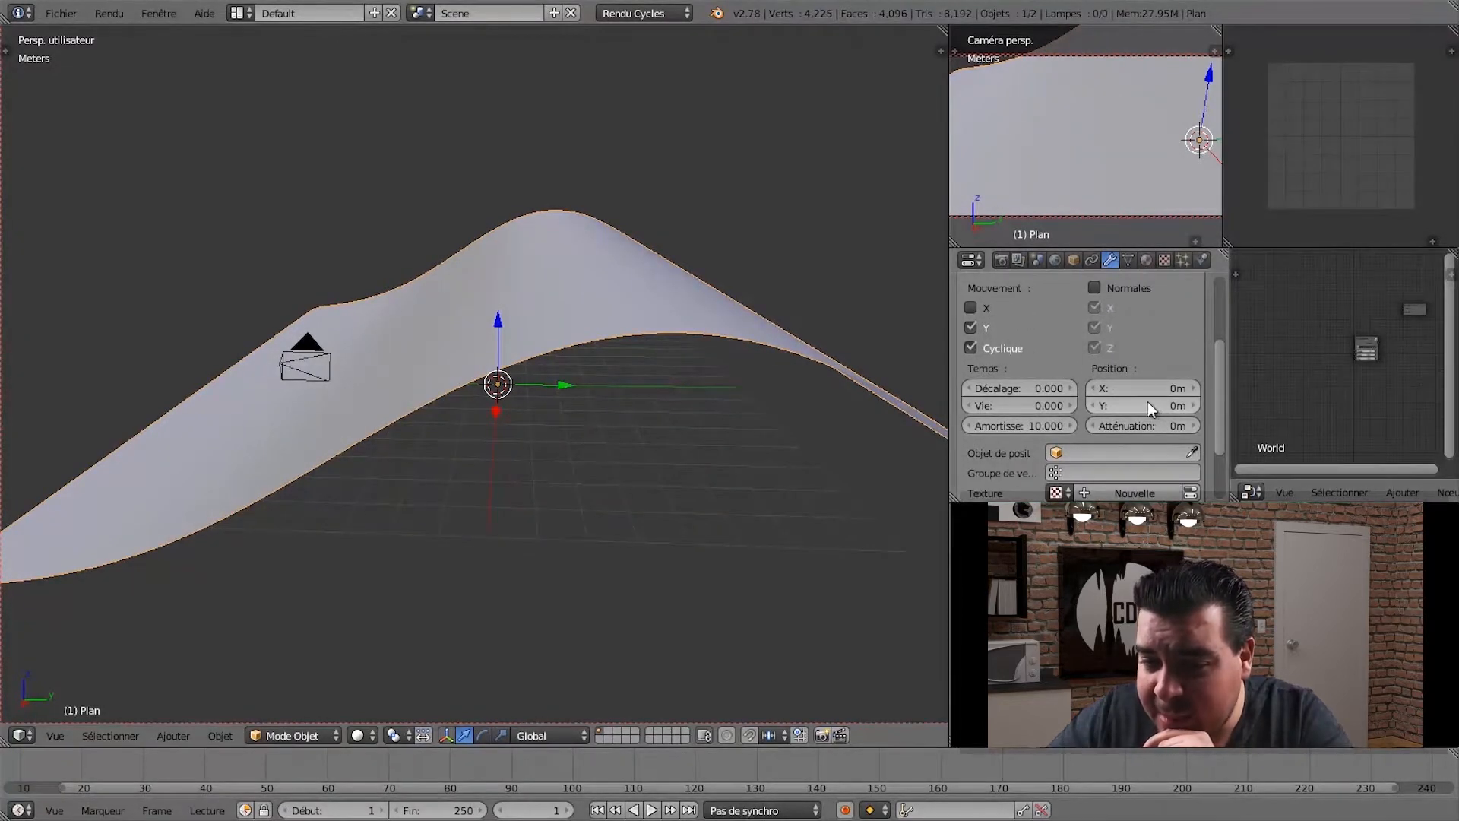
click(970, 307)
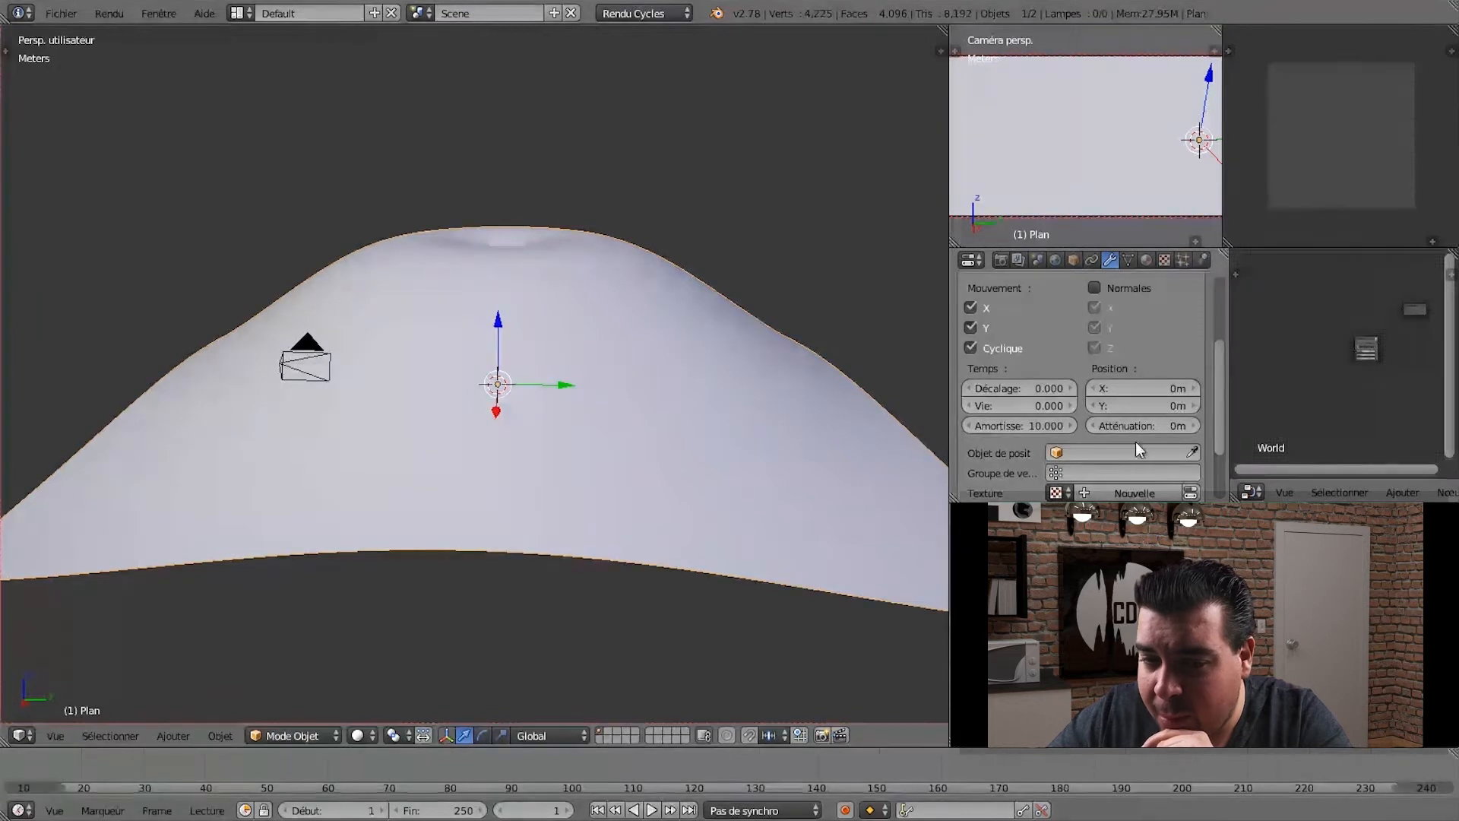
- Set the wave's start position to 1 m in both Y and X, and examine the shifted wave on the plane
click(1164, 403)
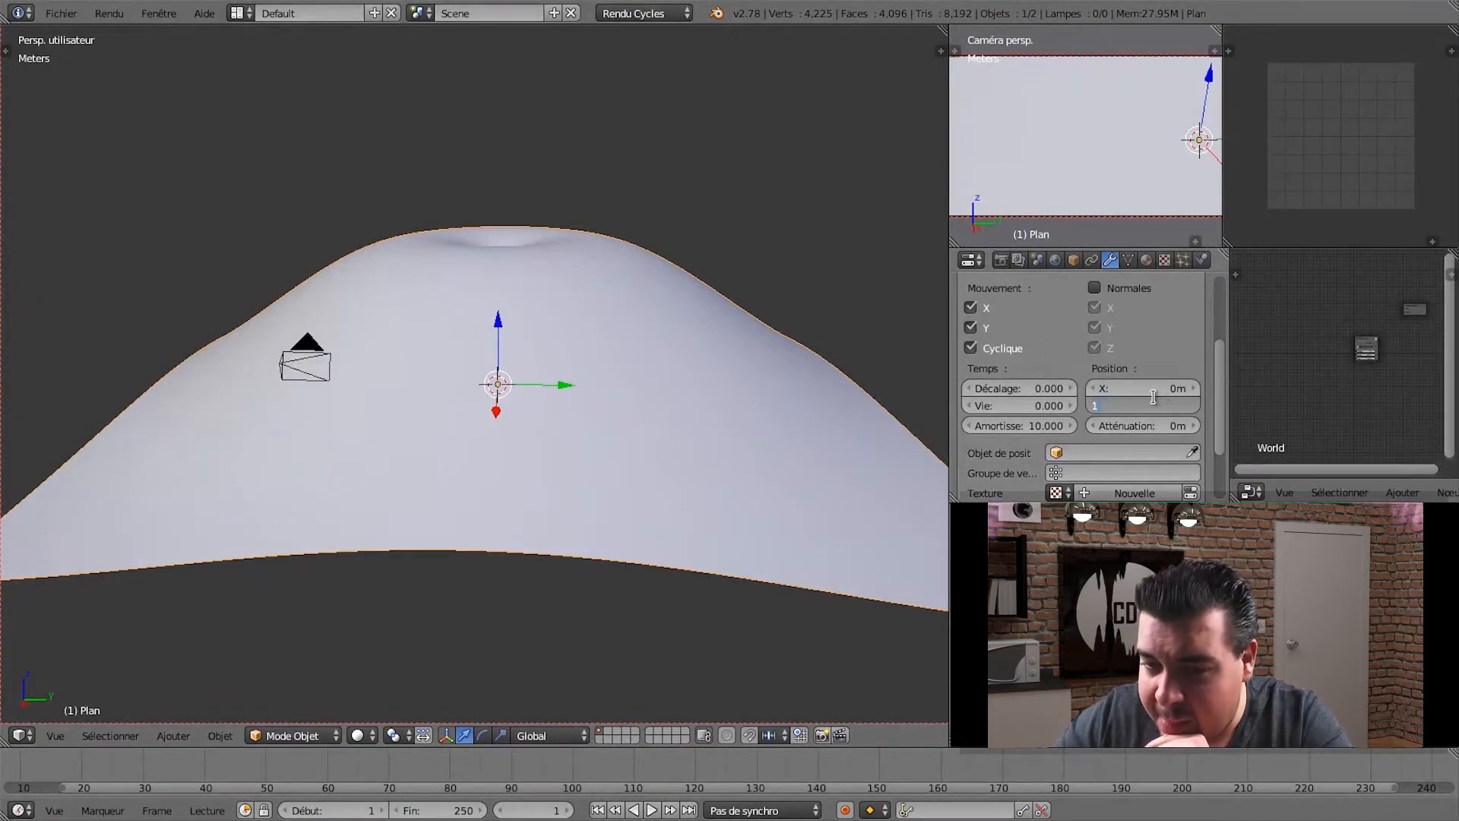
key(Return)
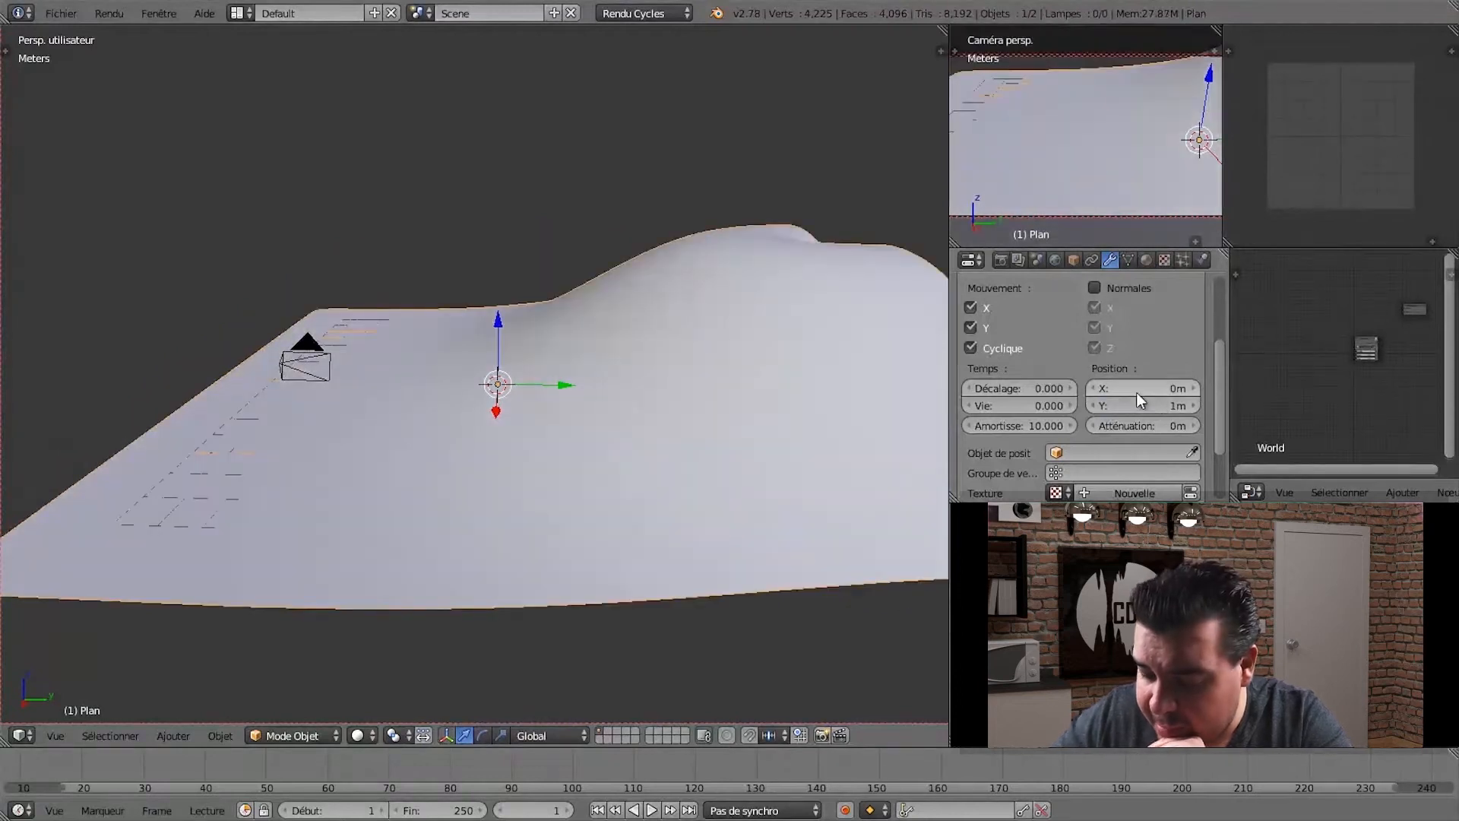
click(1136, 391)
key(Return)
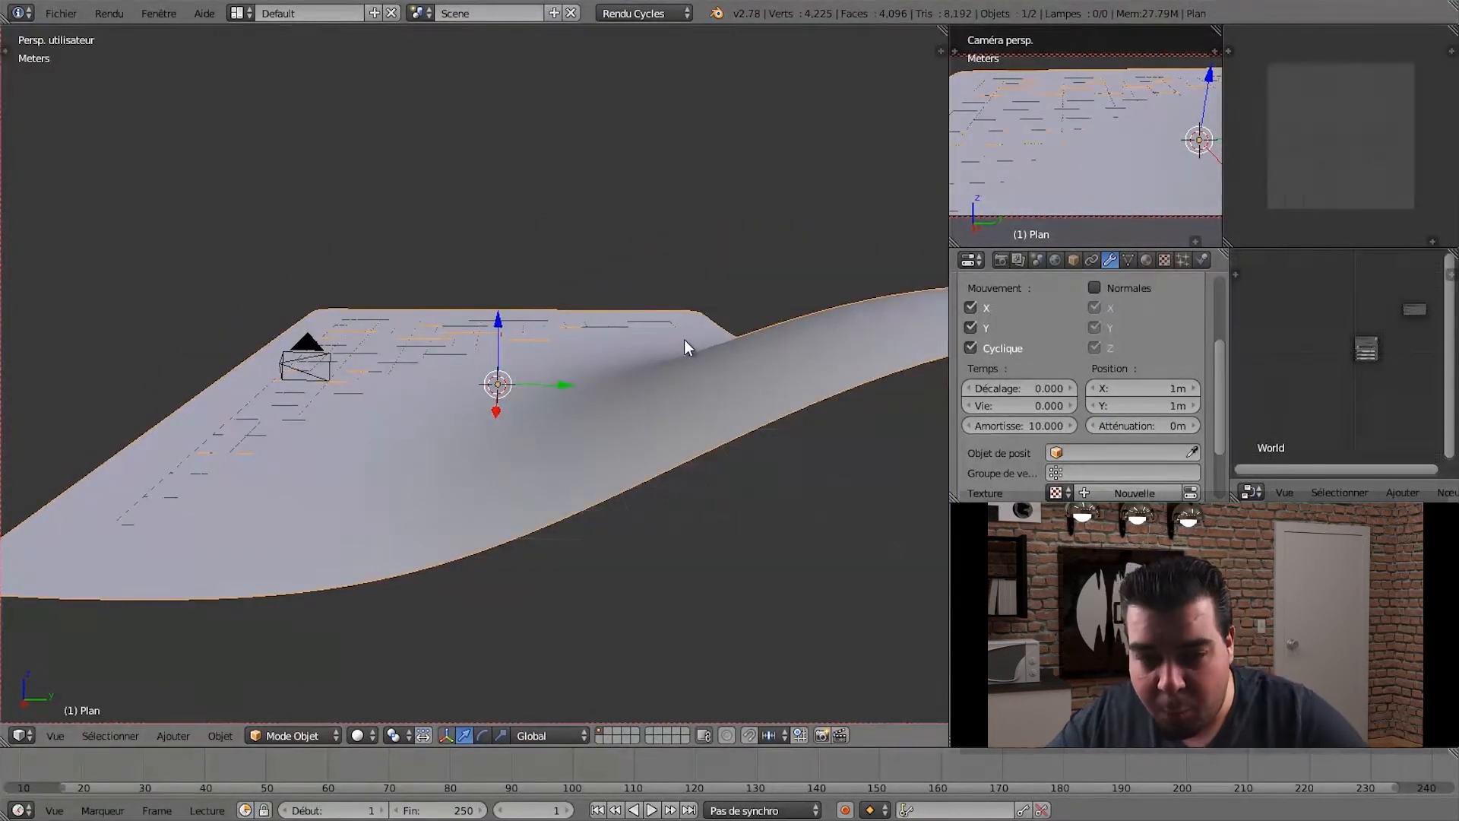
middle_drag(678, 344, 850, 384)
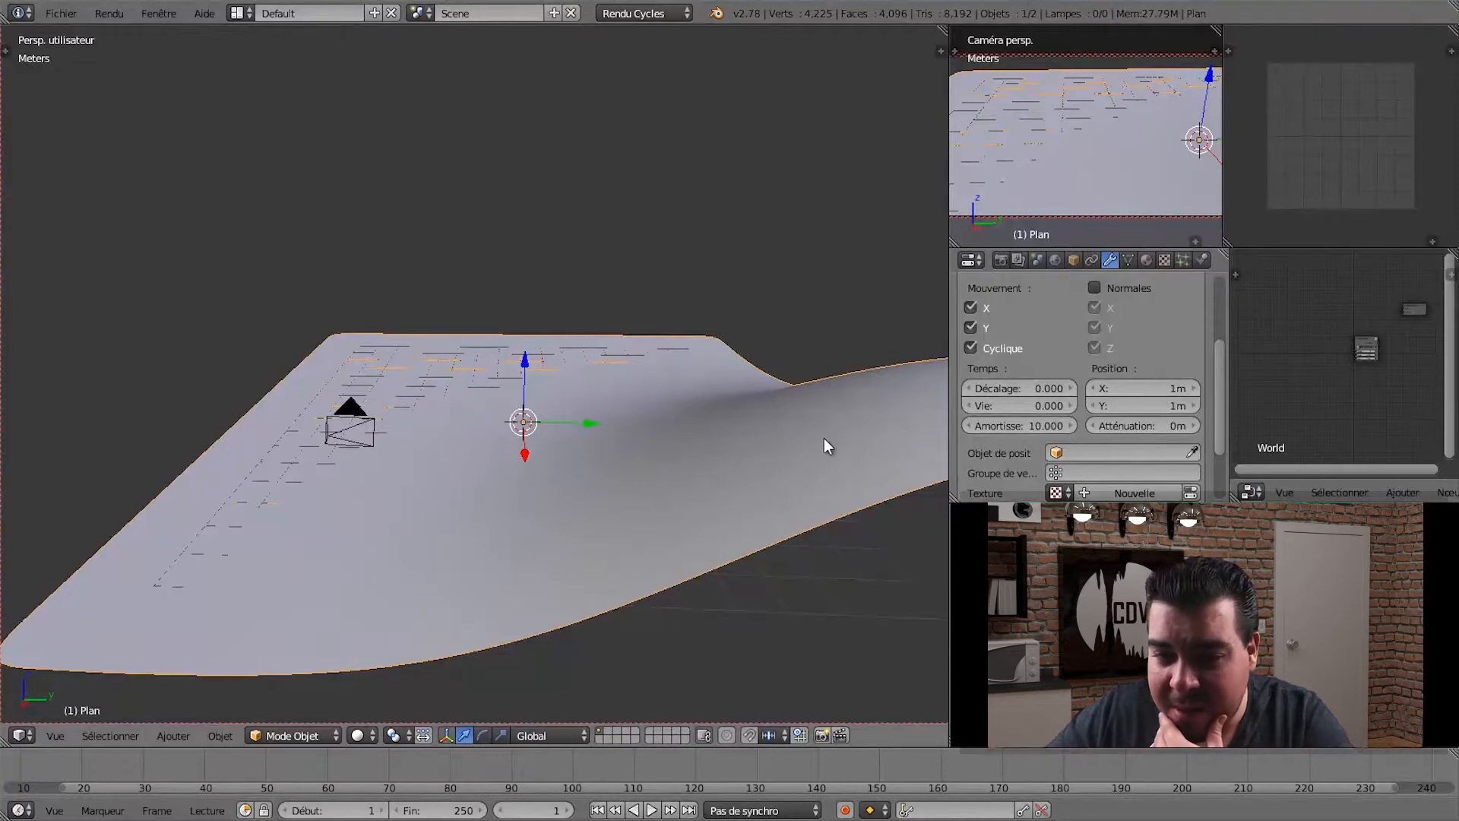
middle_drag(906, 412, 561, 501)
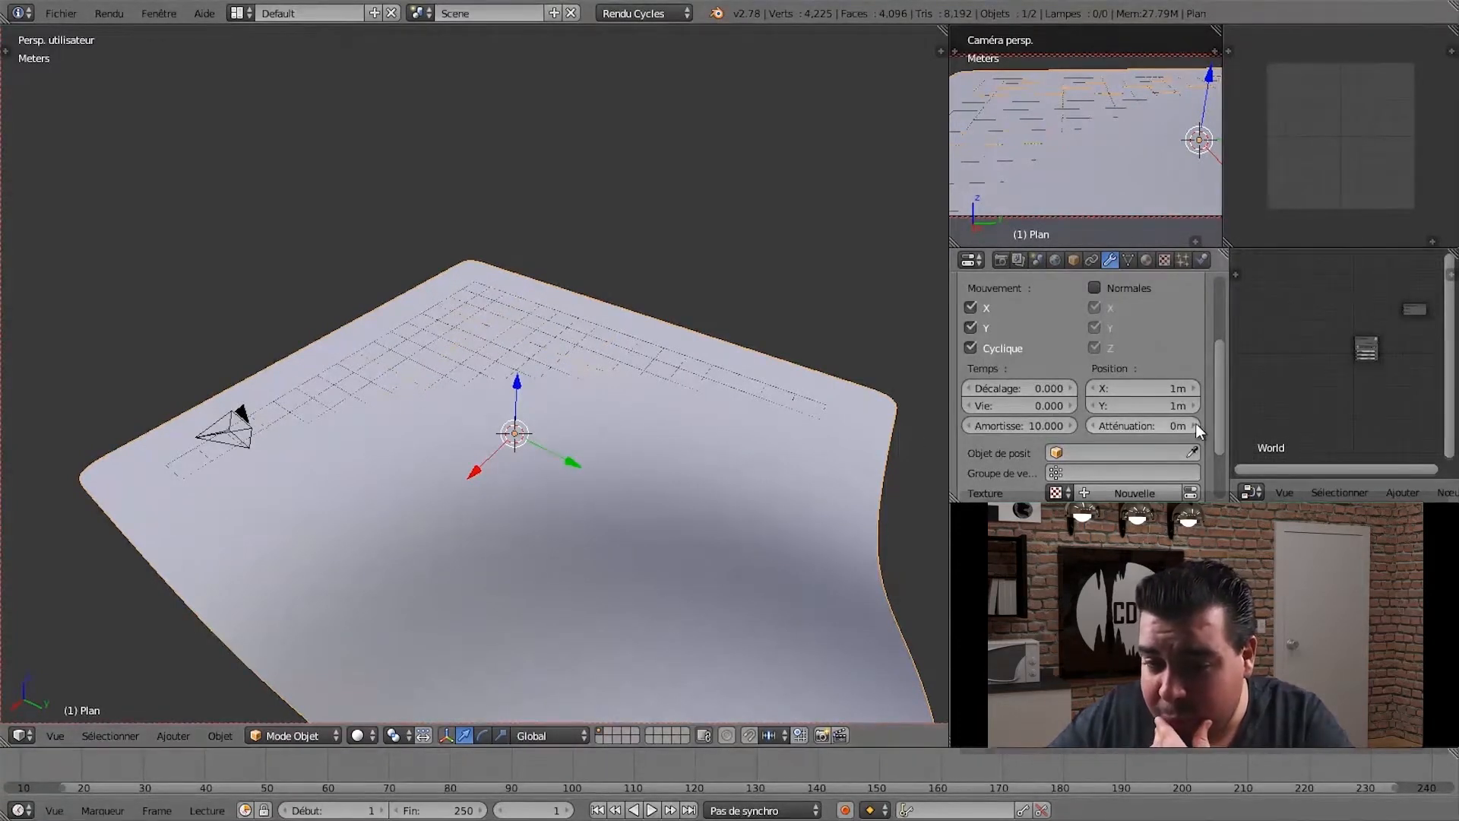
middle_drag(668, 440, 764, 398)
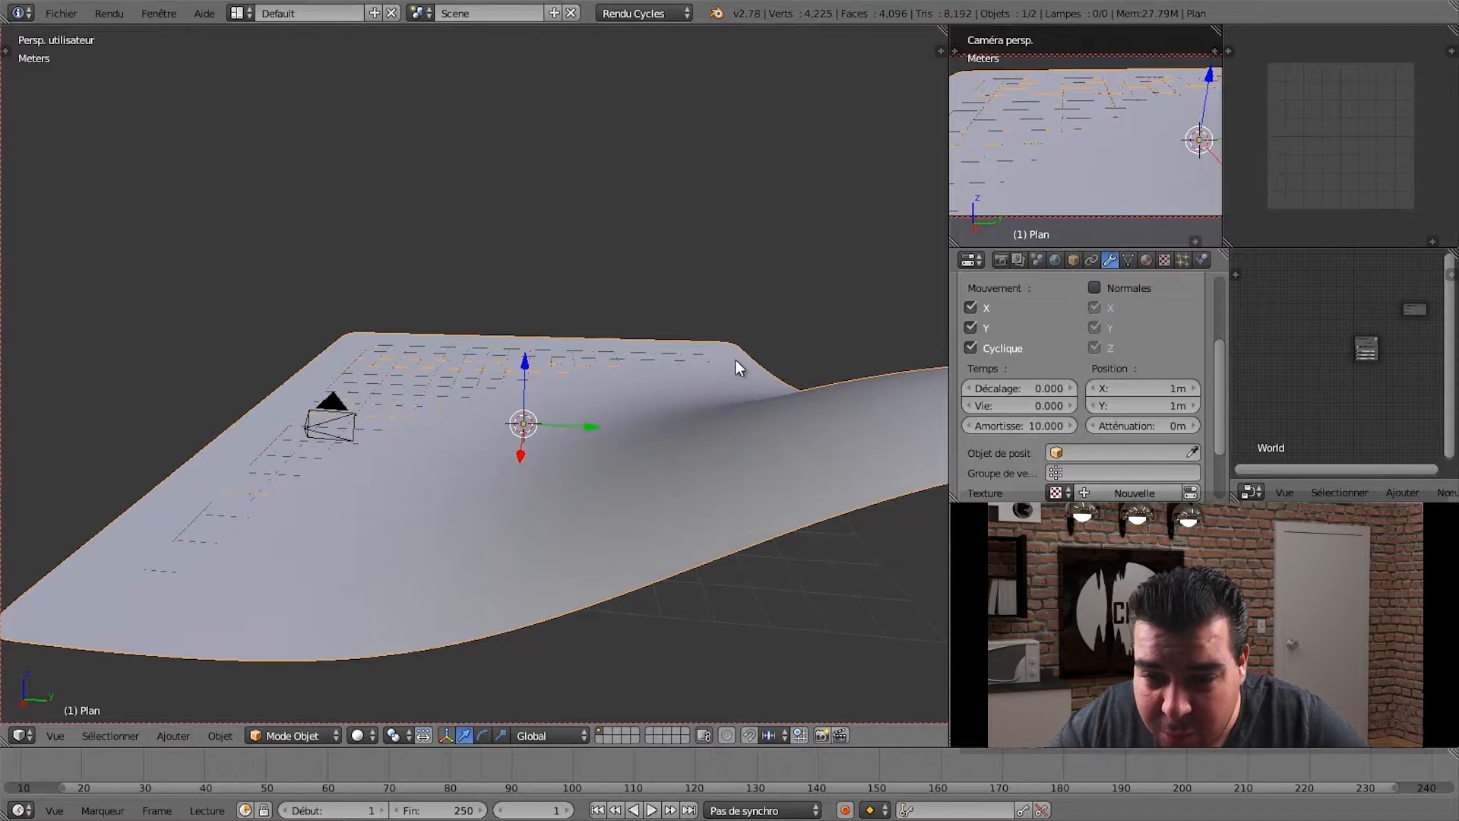
middle_drag(737, 364, 652, 382)
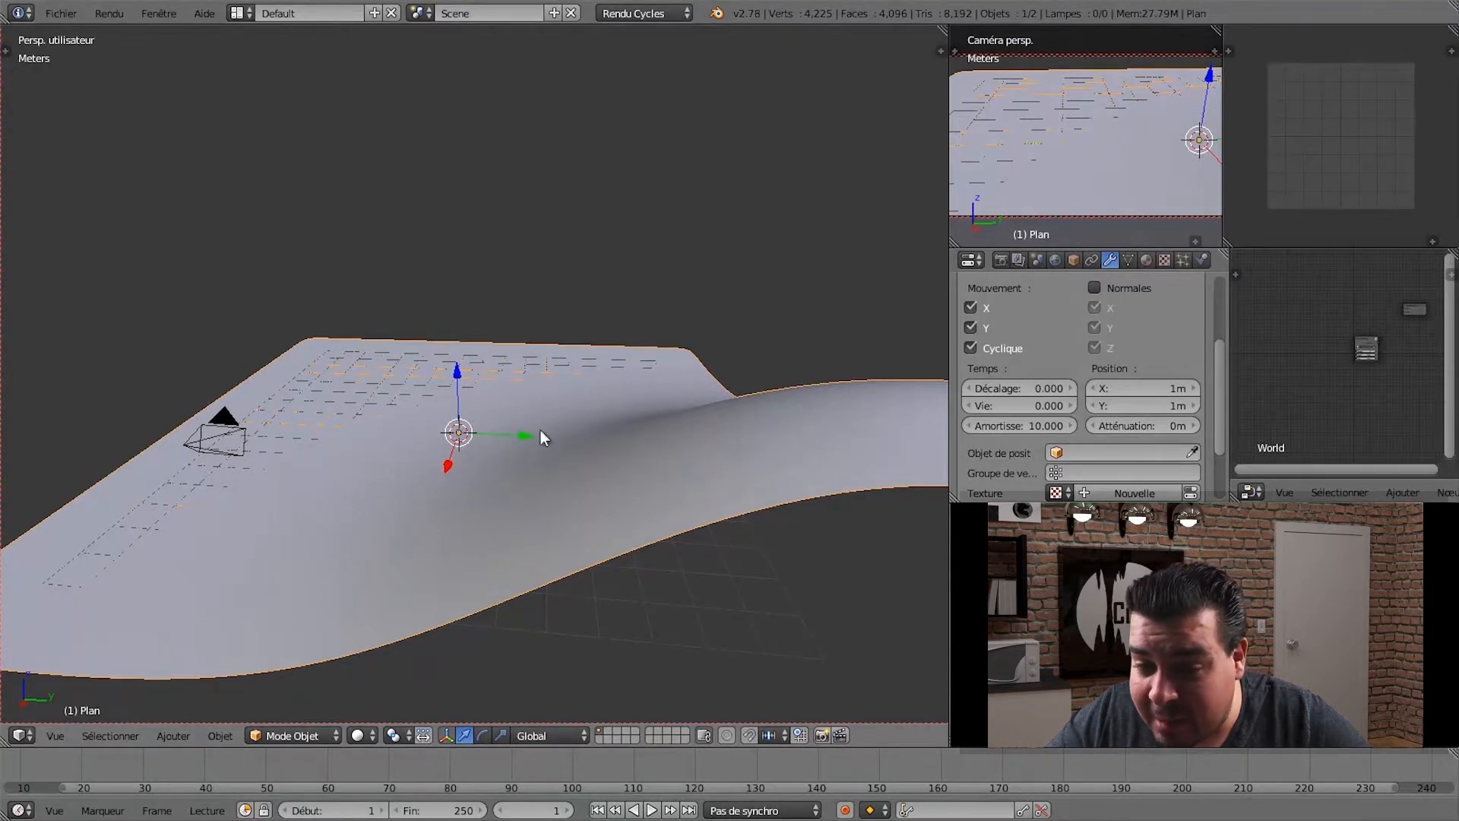
middle_drag(776, 432, 915, 505)
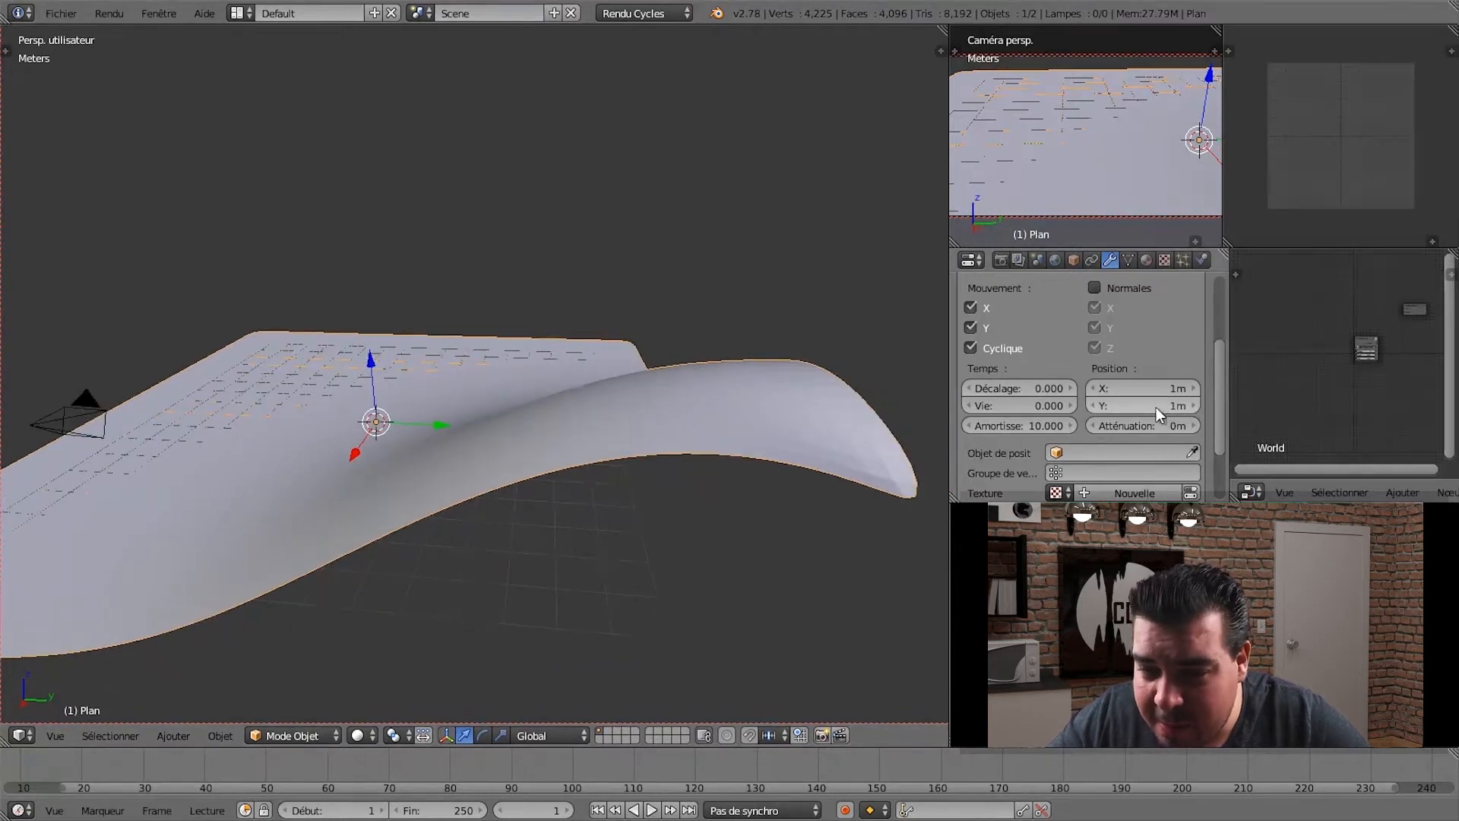
- Set the wave's start position to 10 cm in both X and Y
click(1142, 389)
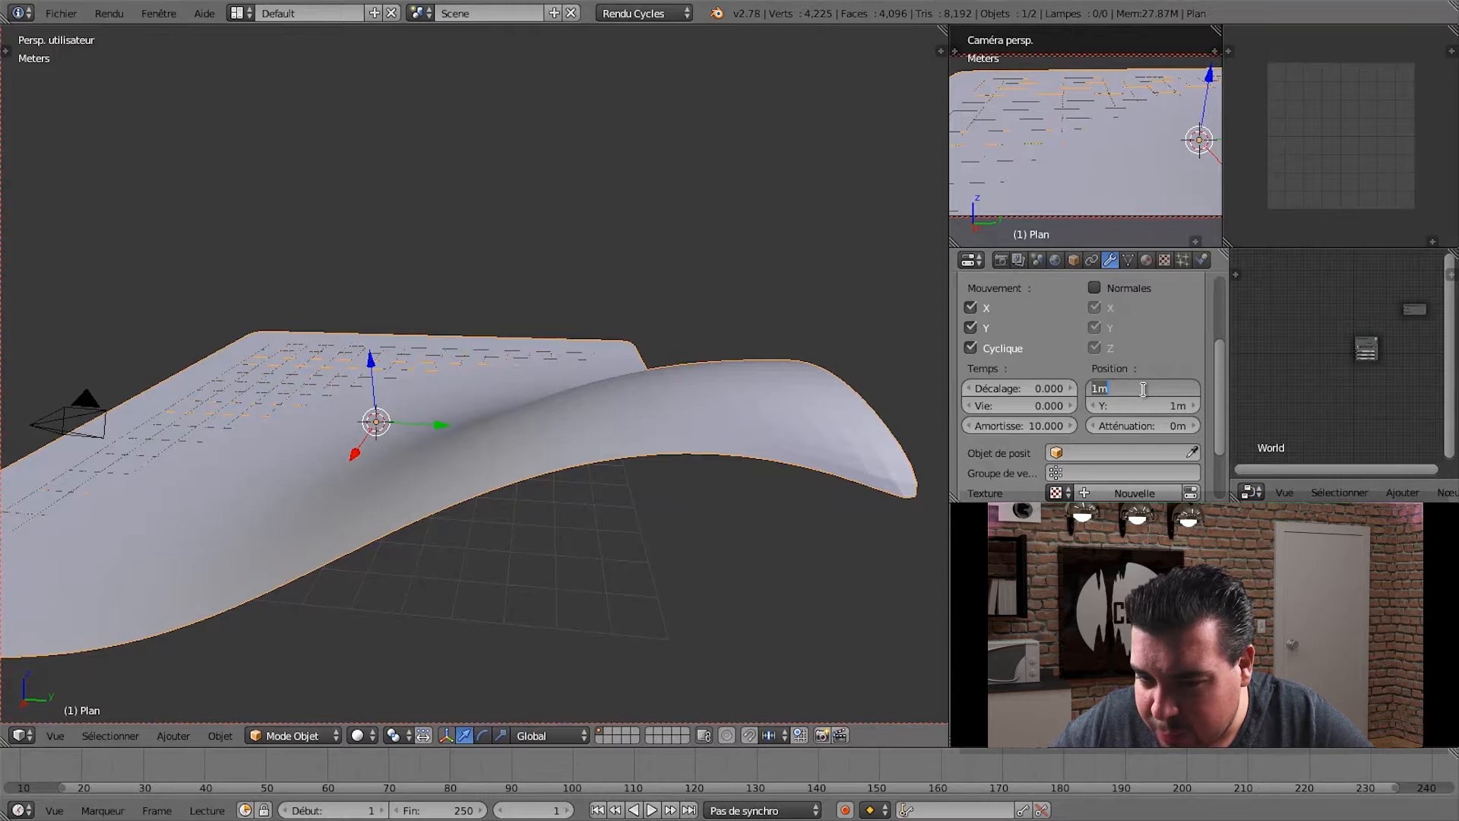
text(10)
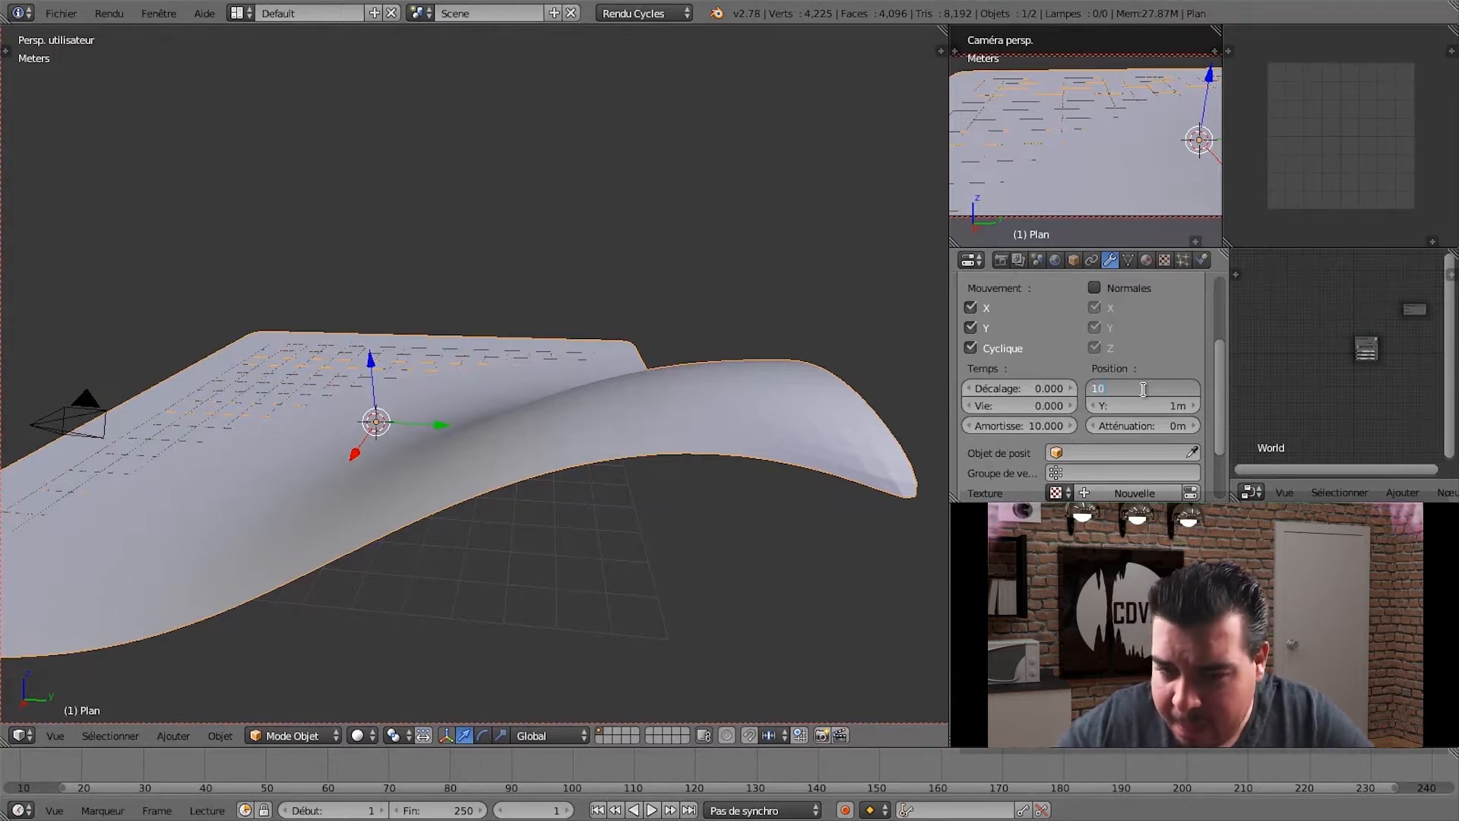
text(cm)
key(Return)
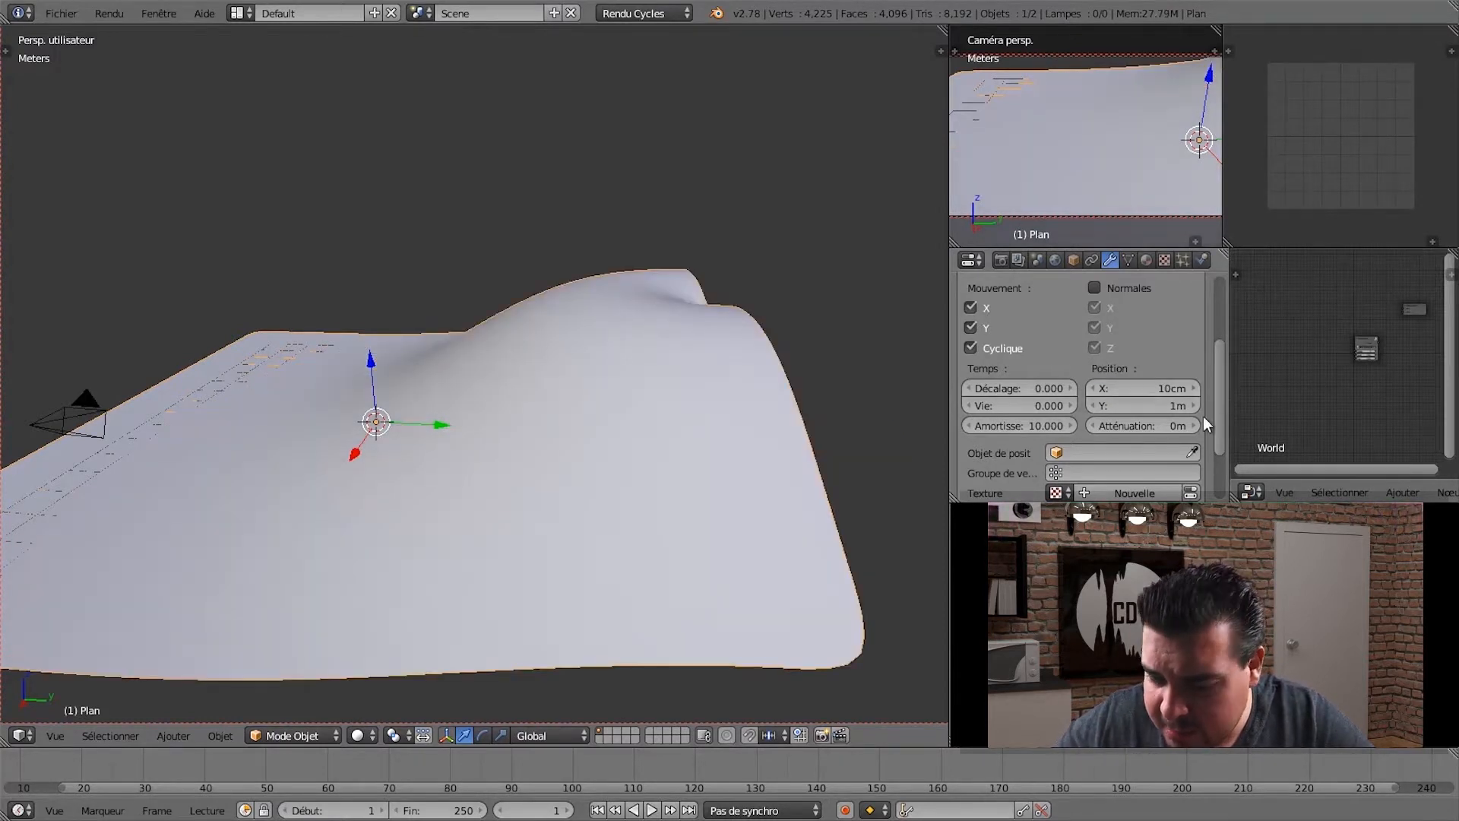
click(1164, 407)
text(10cm)
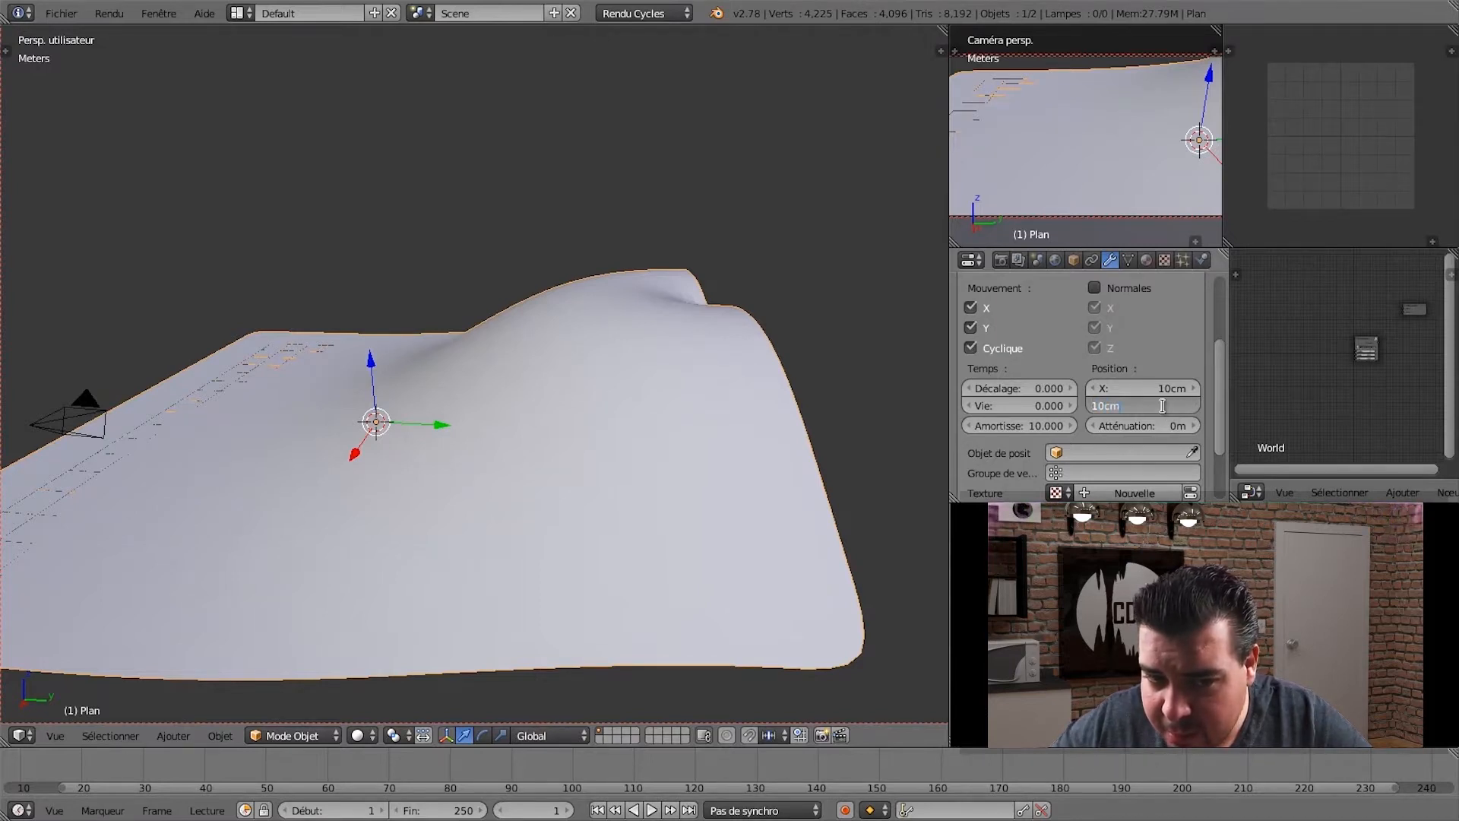
key(Return)
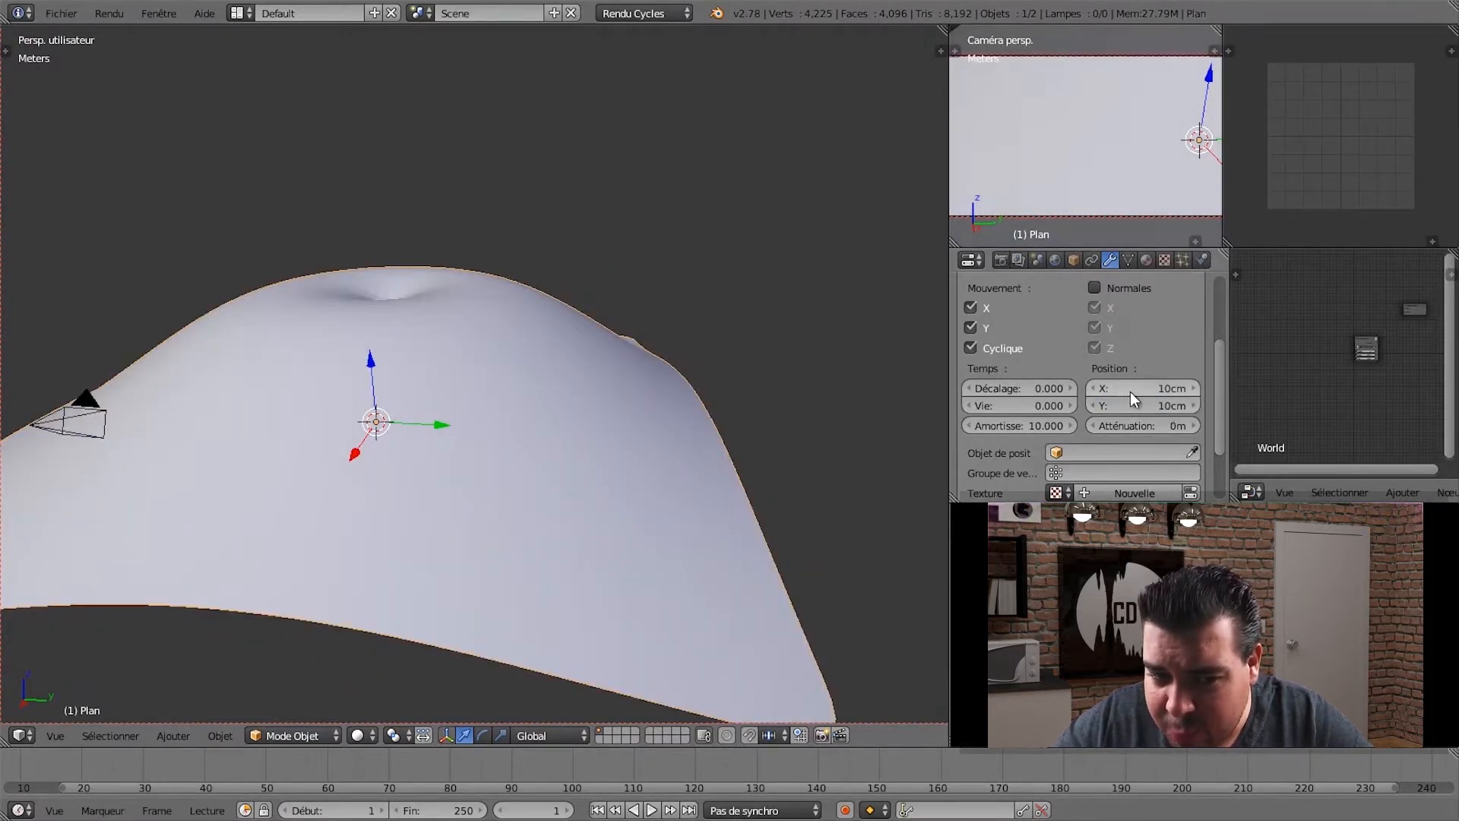
middle_drag(655, 395, 691, 410)
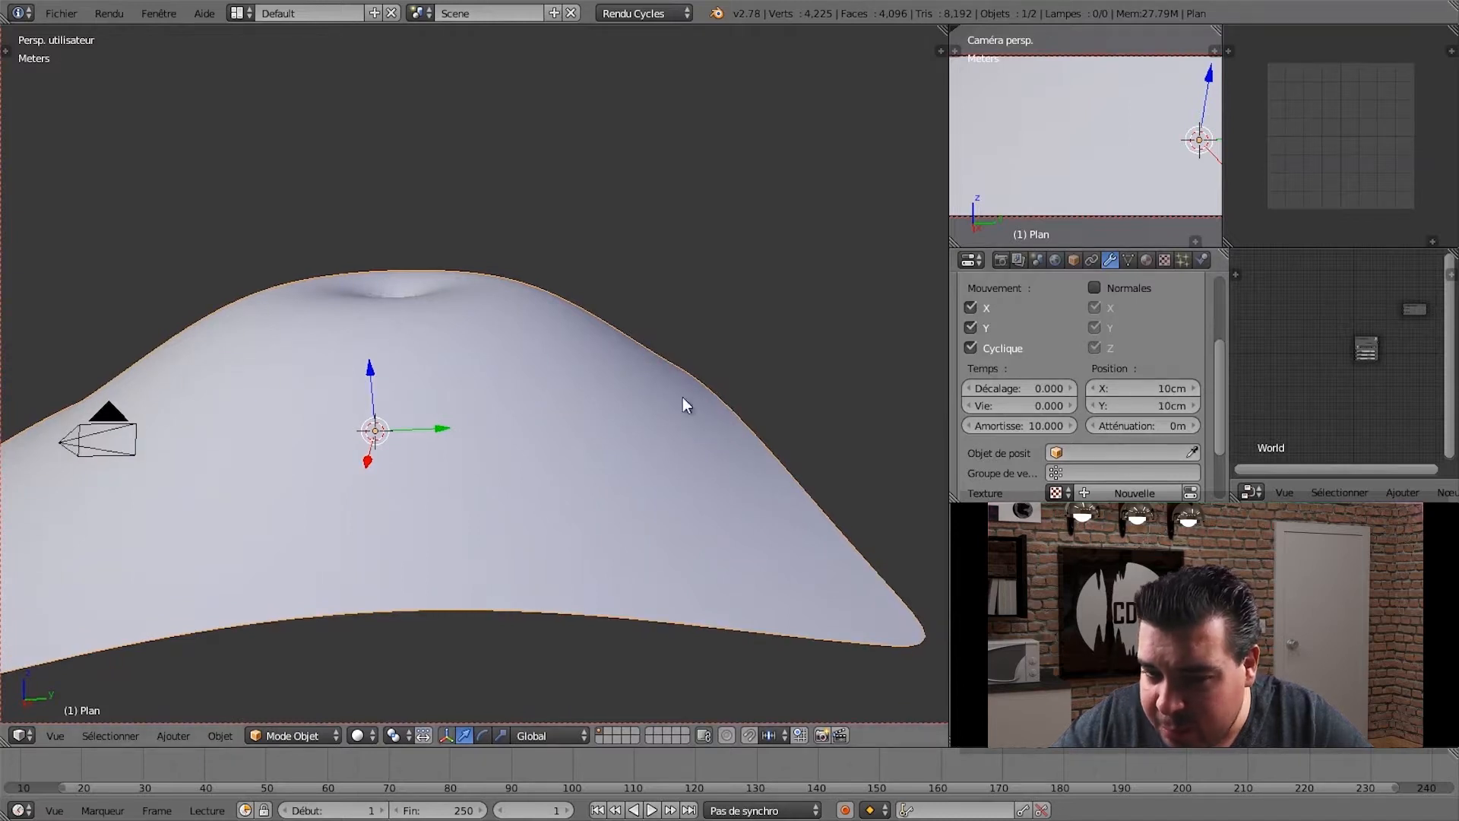
- Set the wave's start position to 50 cm in both X and Y, and examine the displaced wave centre from several angles
click(1170, 395)
text(50cm)
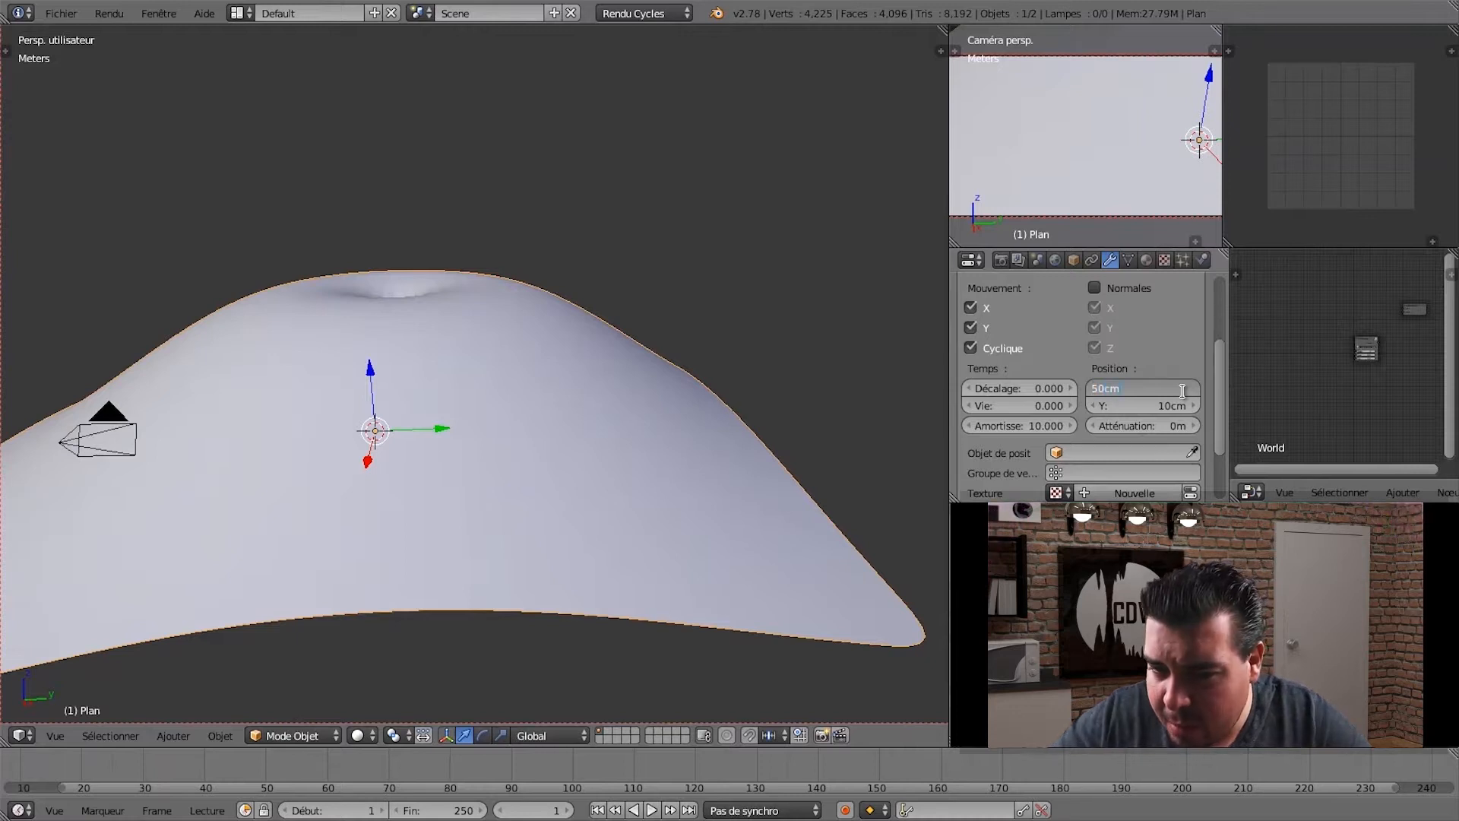
key(Return)
click(1178, 400)
text(5)
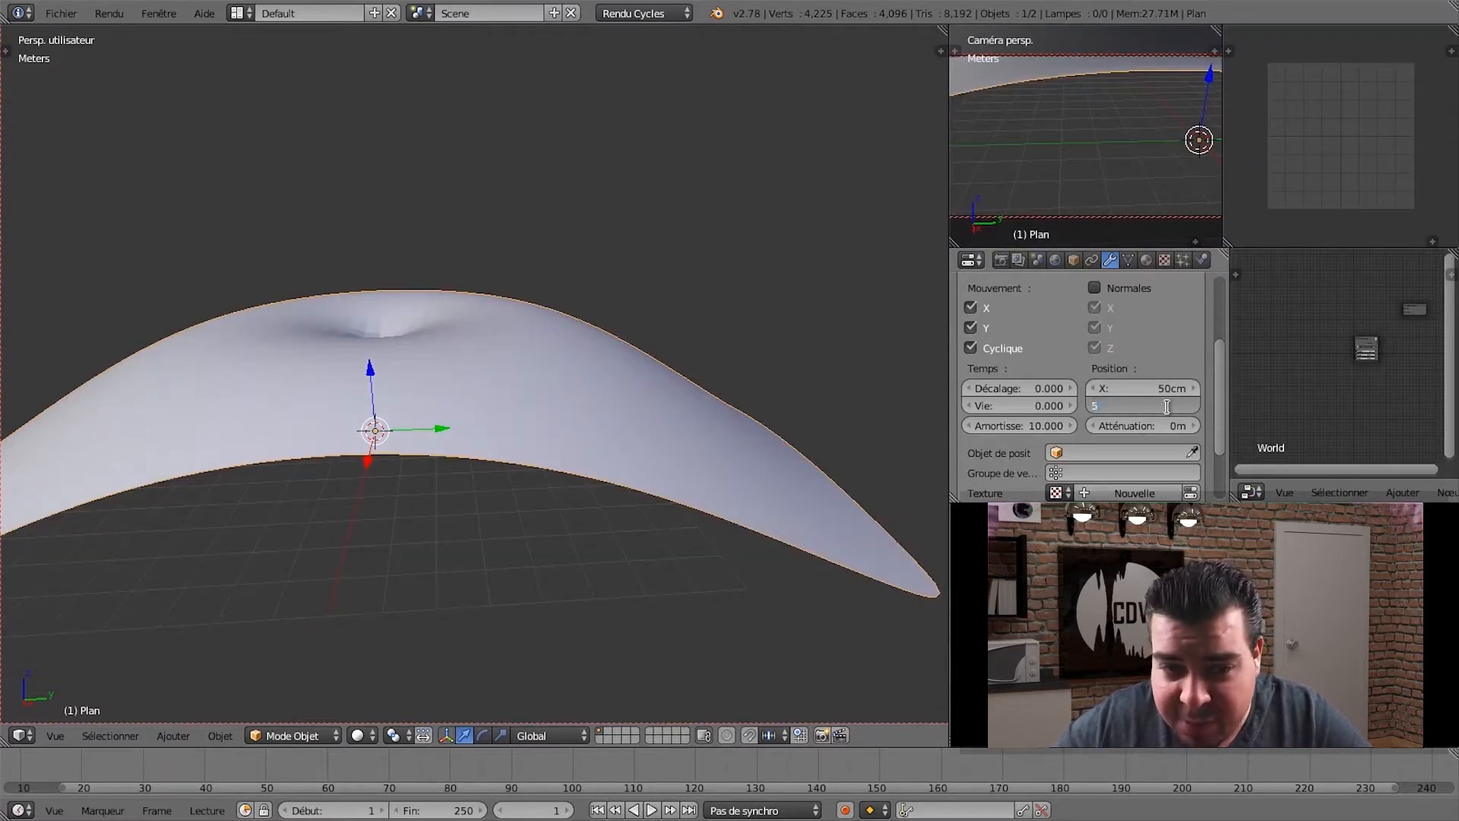
text(0cm)
key(Return)
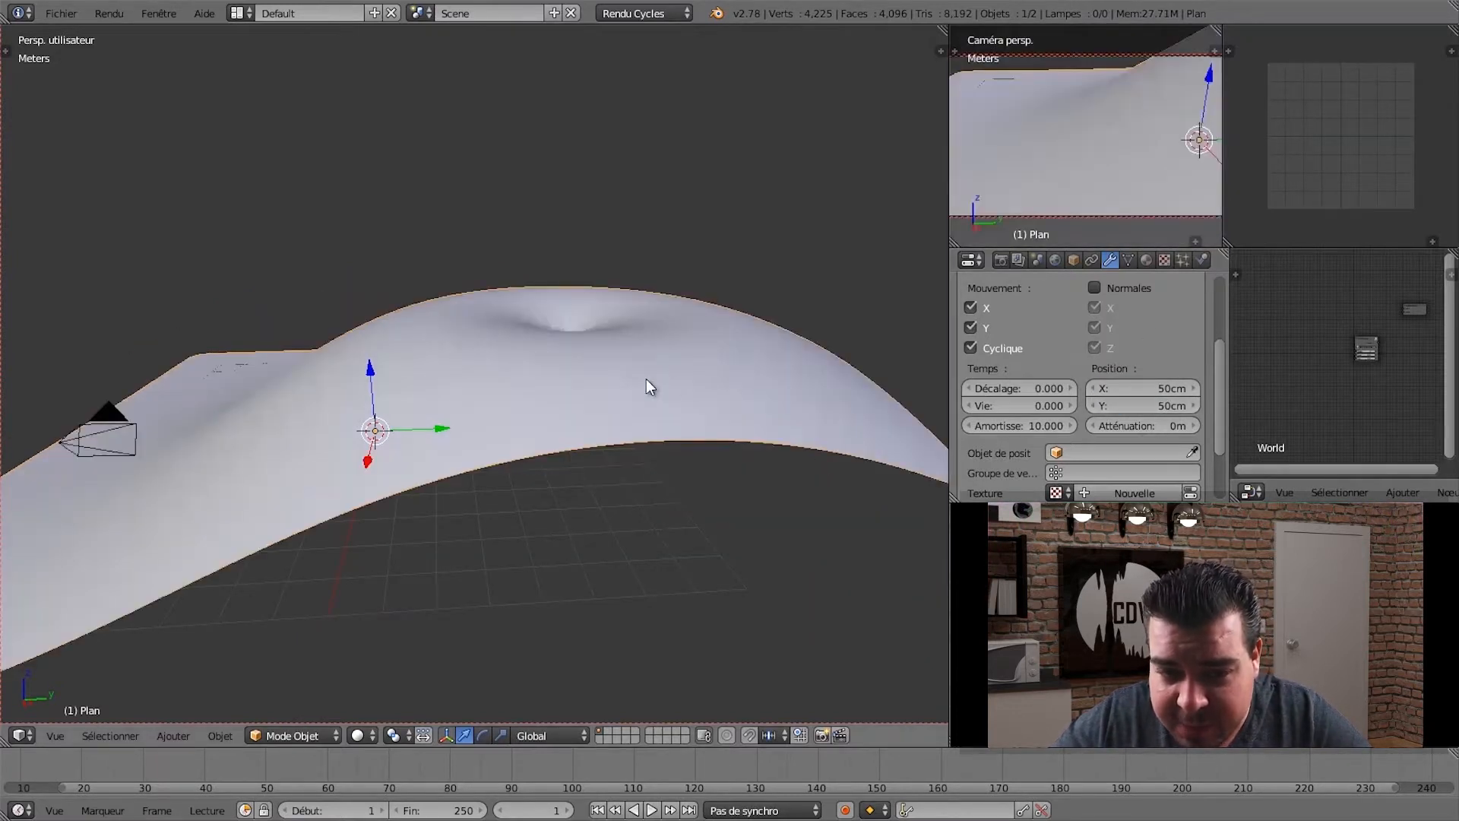
mouse_move(645, 379)
middle_down()
mouse_move(604, 465)
mouse_move(618, 446)
middle_up()
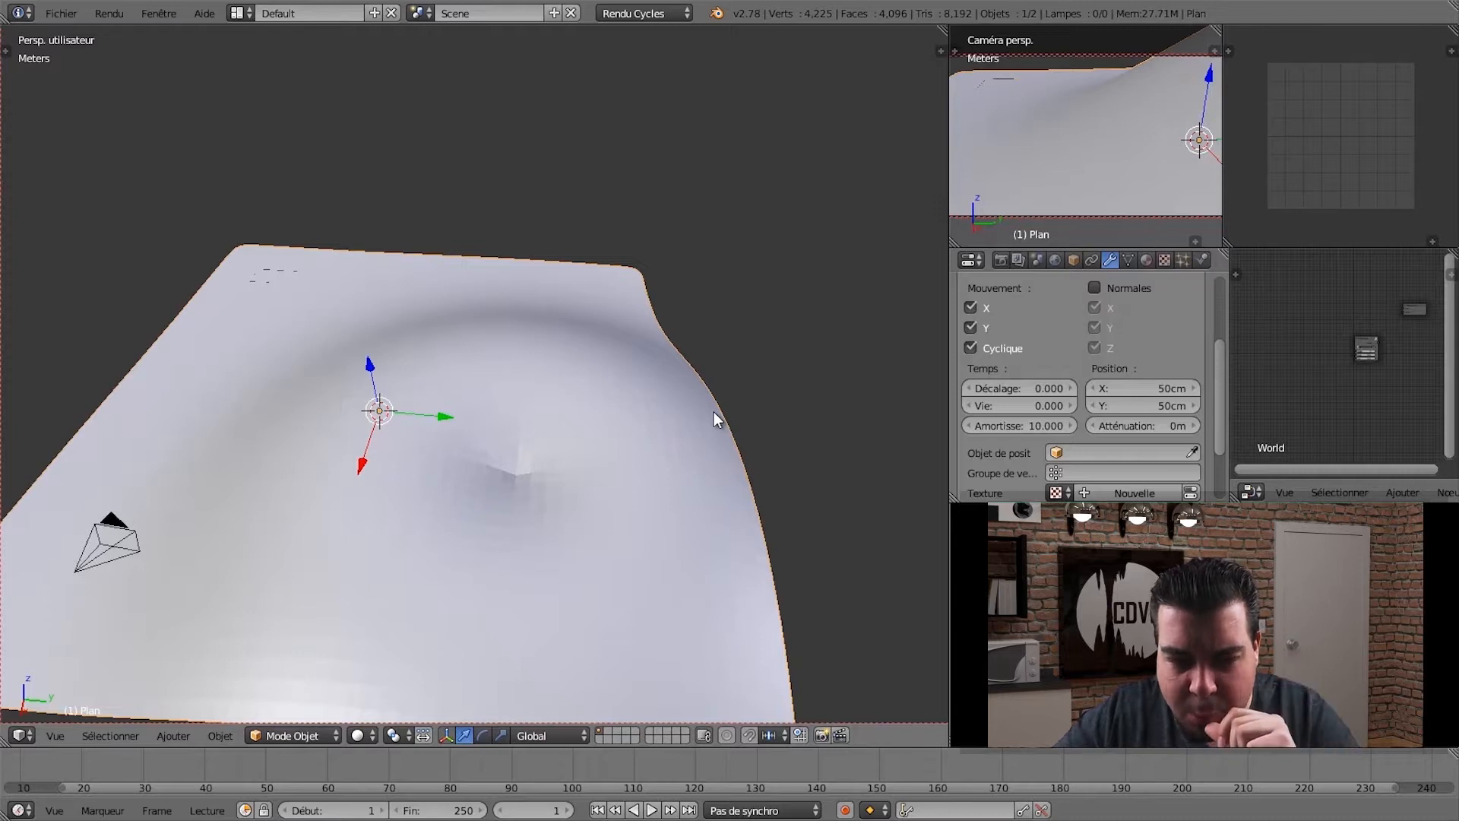
middle_drag(696, 536, 578, 445)
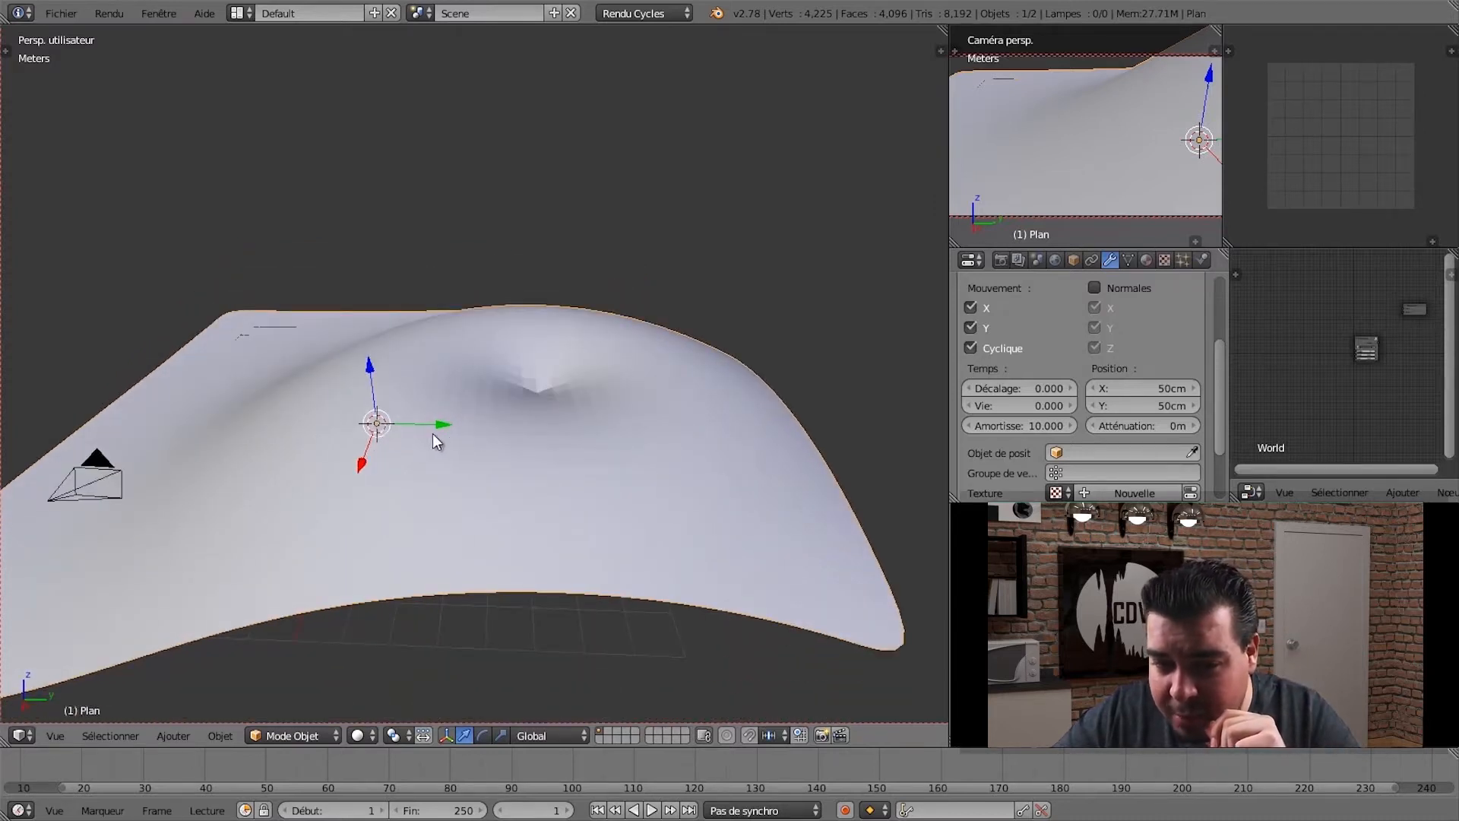
middle_drag(562, 442, 547, 407)
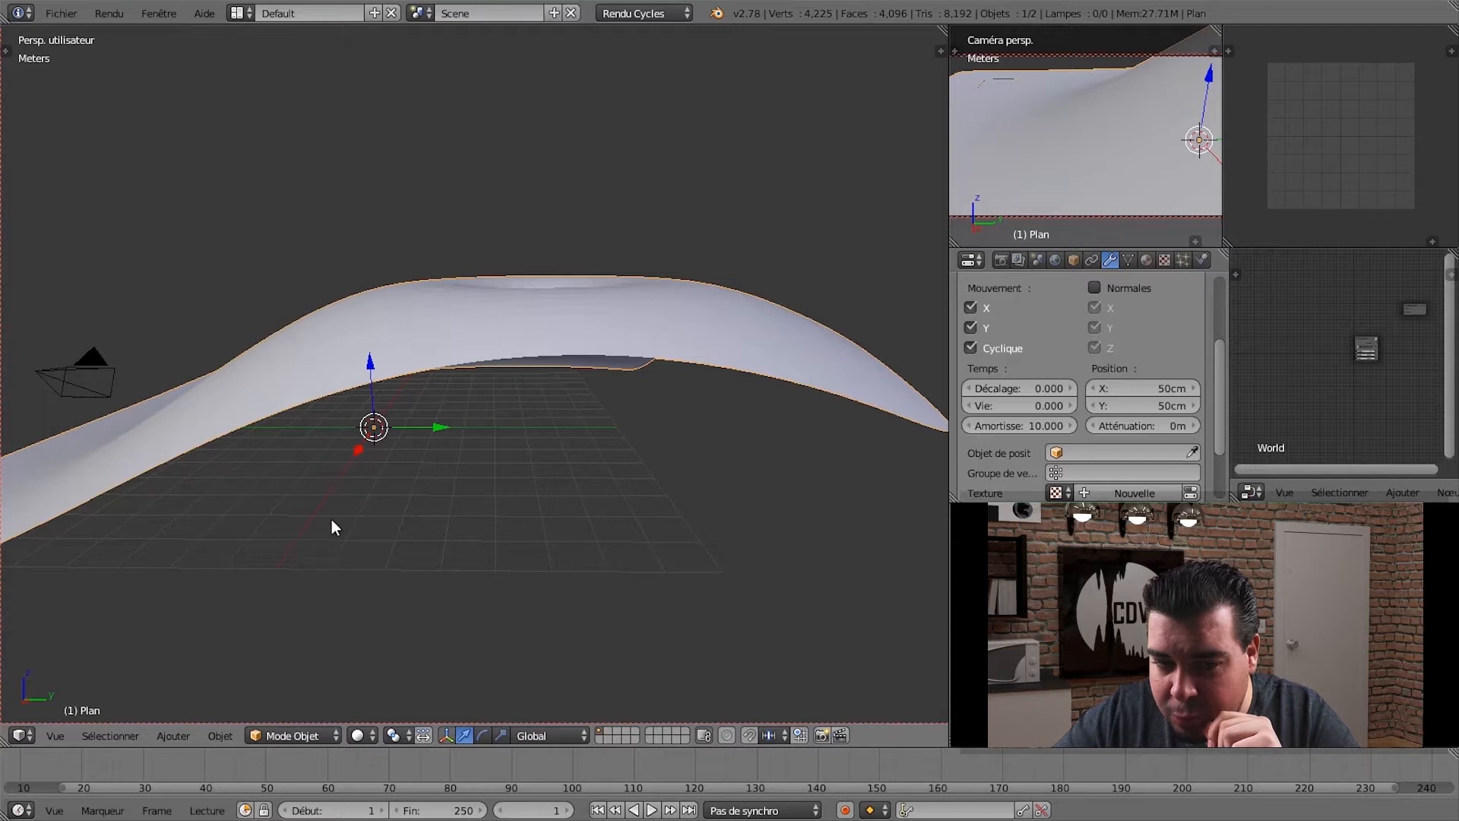
middle_drag(568, 323, 532, 490)
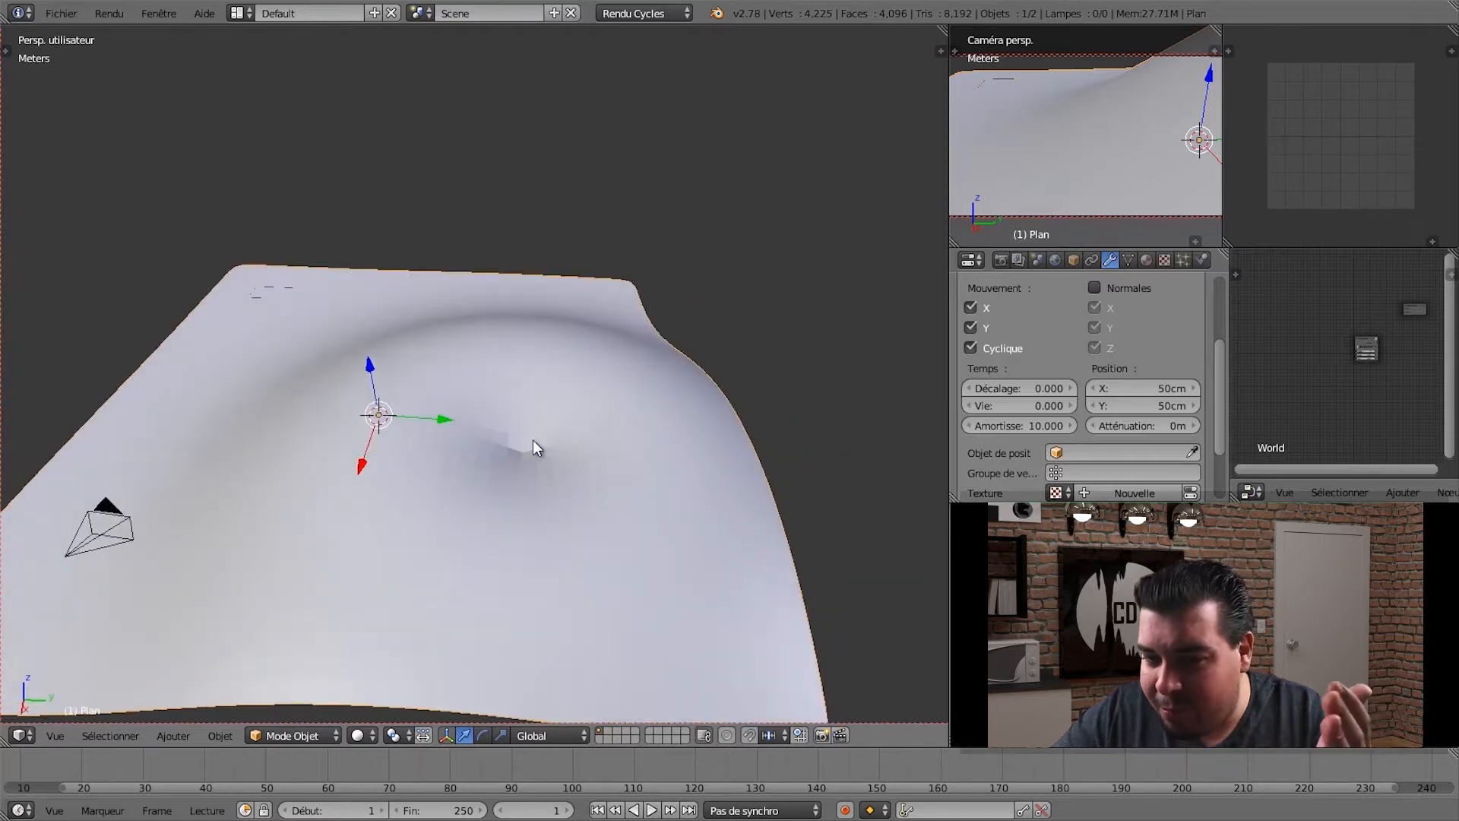
- Reset the wave's X and Y start position to 0
click(1155, 390)
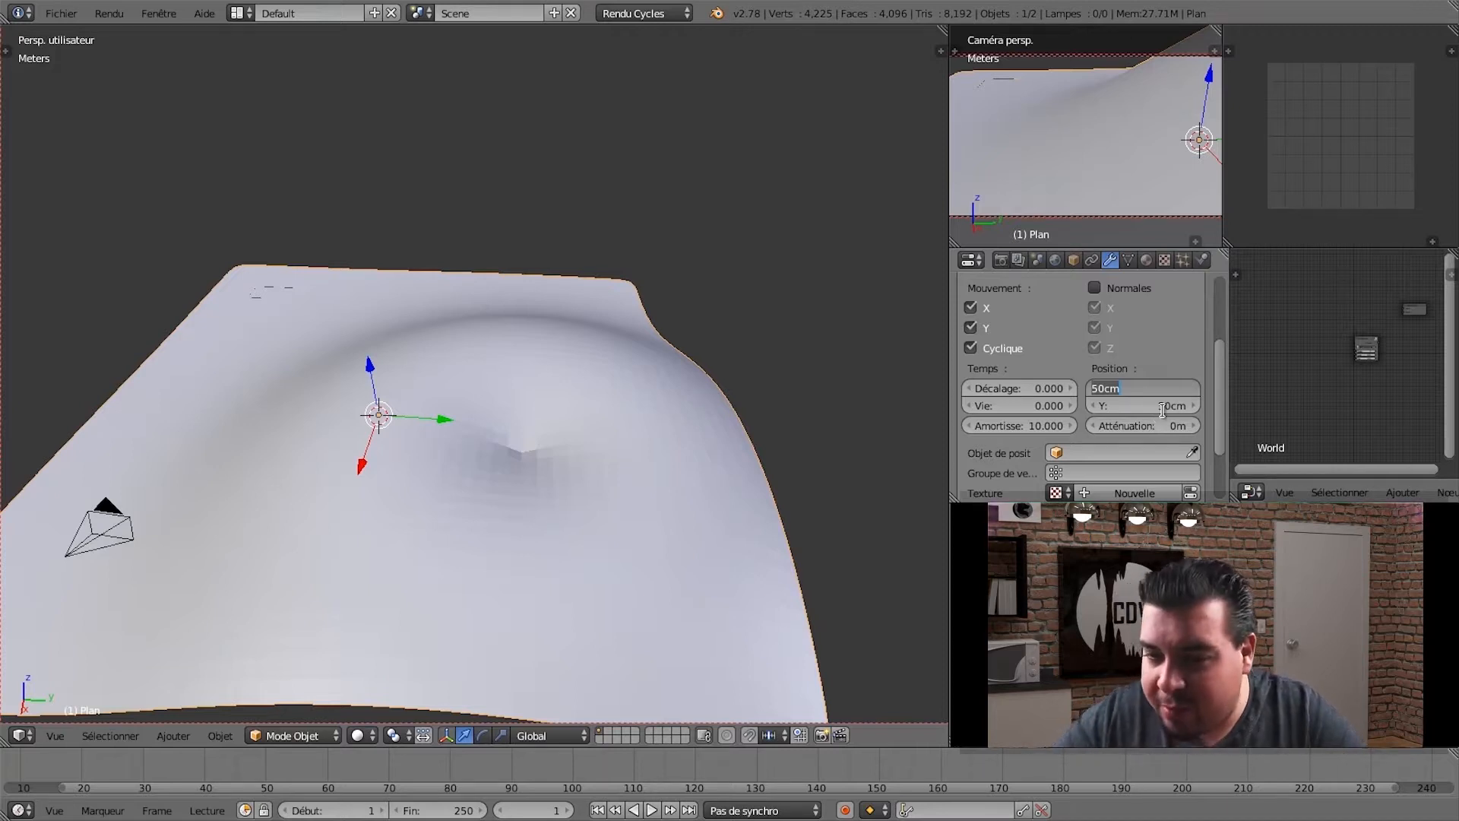
text(0)
key(Return)
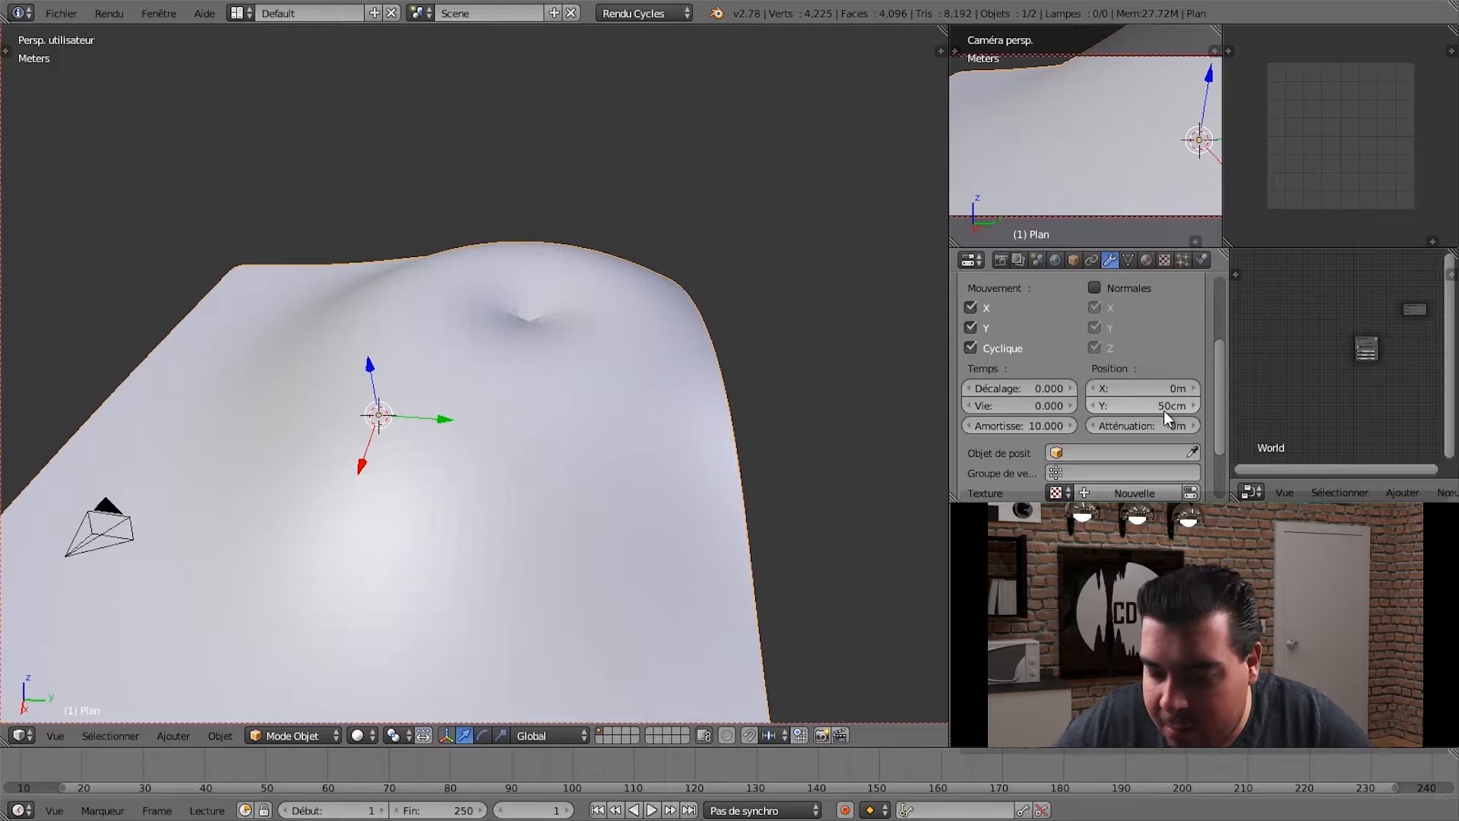
double_click(1165, 405)
text(0)
key(Return)
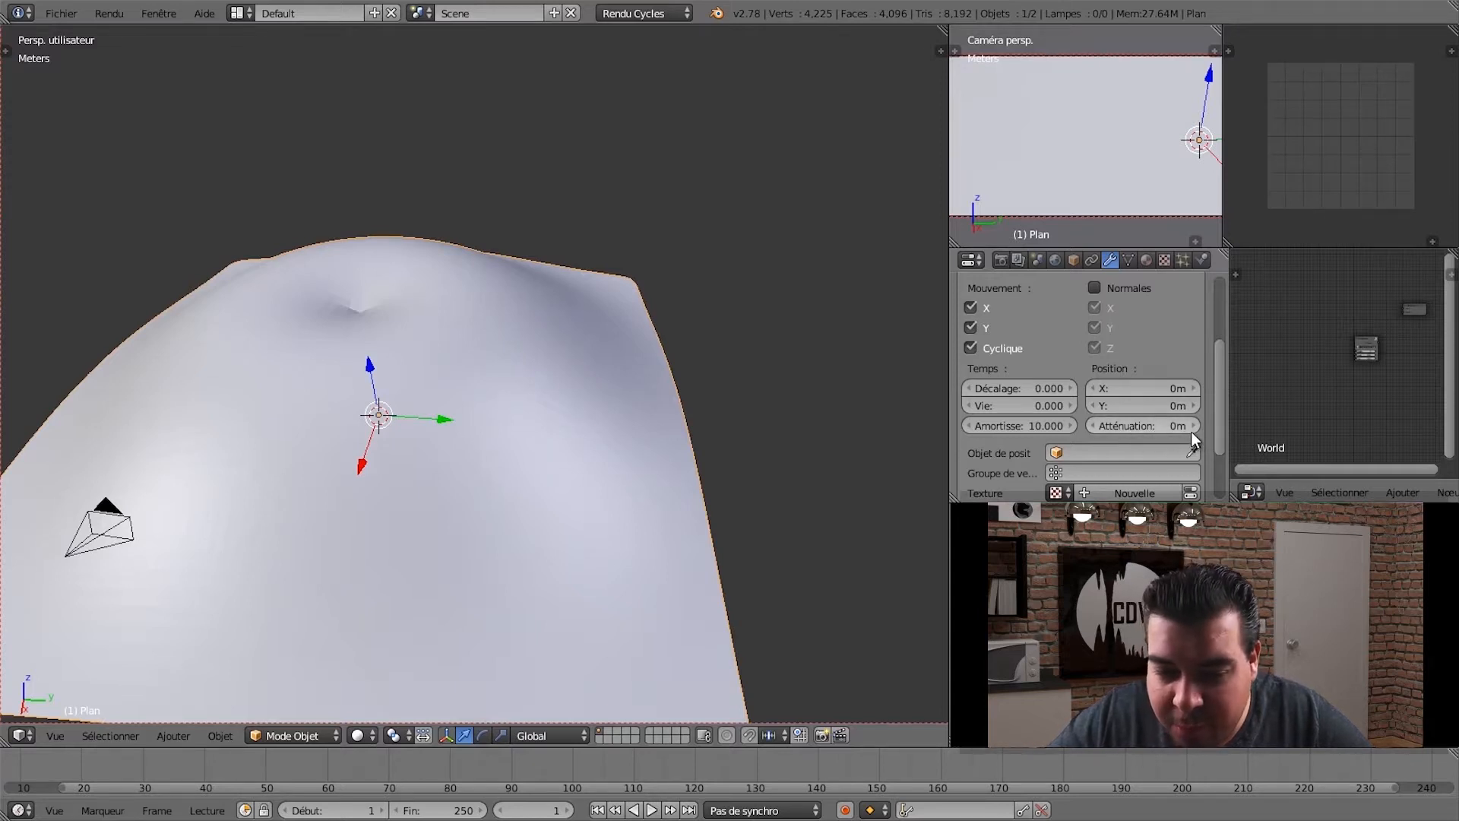
- Play the animation and raise the wave's falloff (Atténuation) to 1 m during playback
click(652, 811)
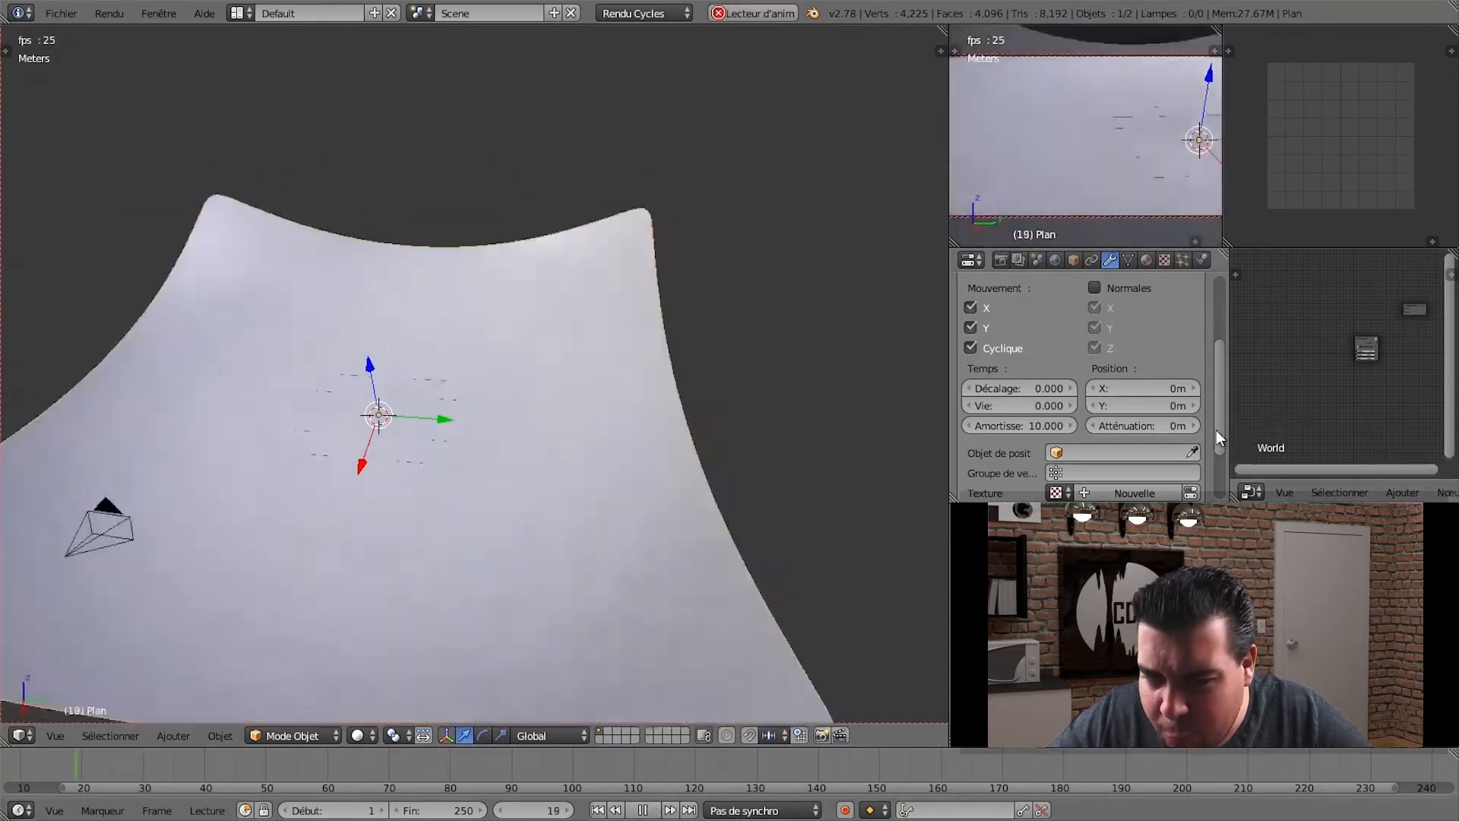
click(1192, 429)
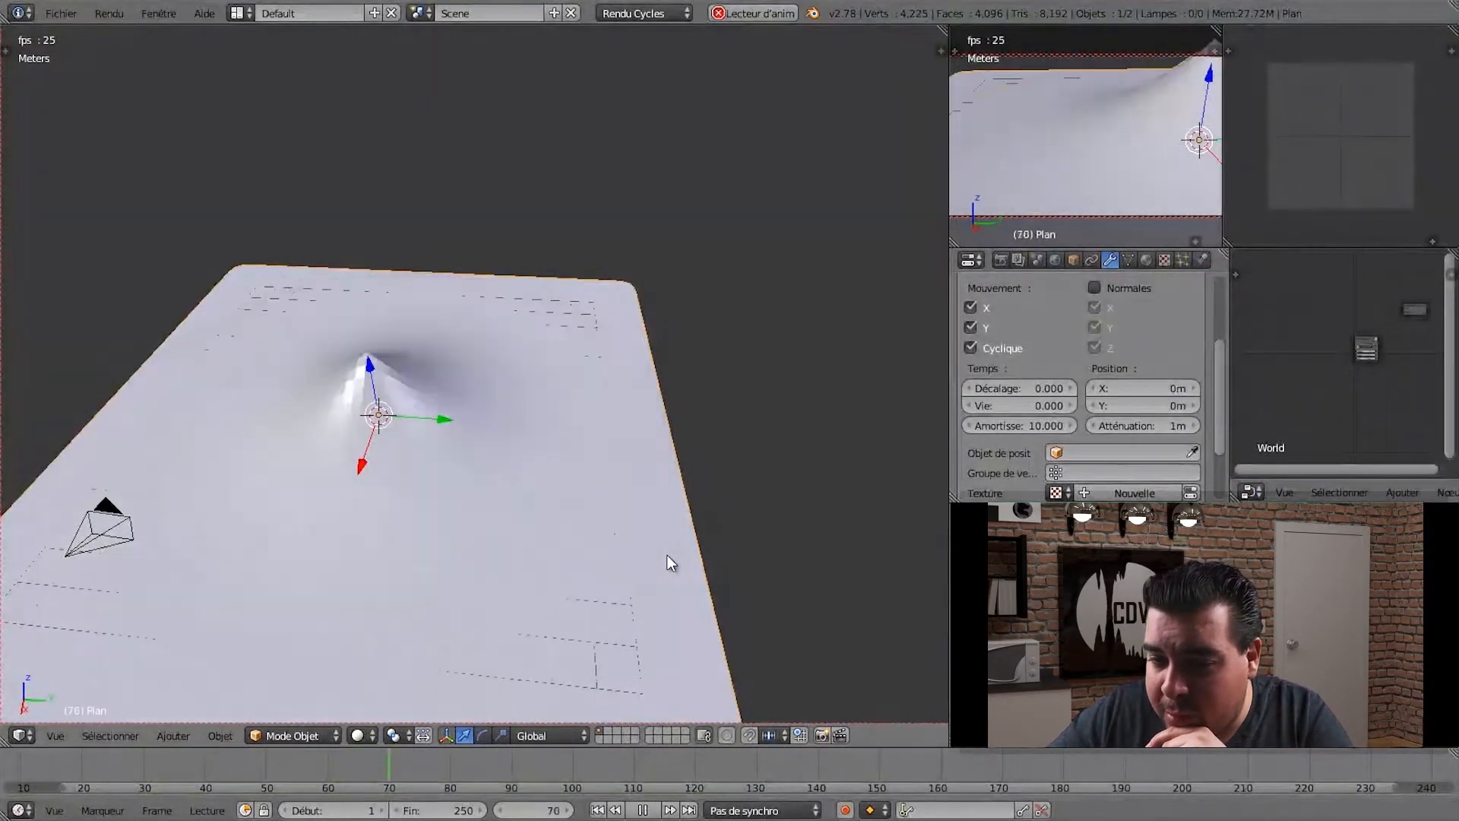
- Set the wave's start position to 0.5 m in X and Y while the animation plays
click(1165, 394)
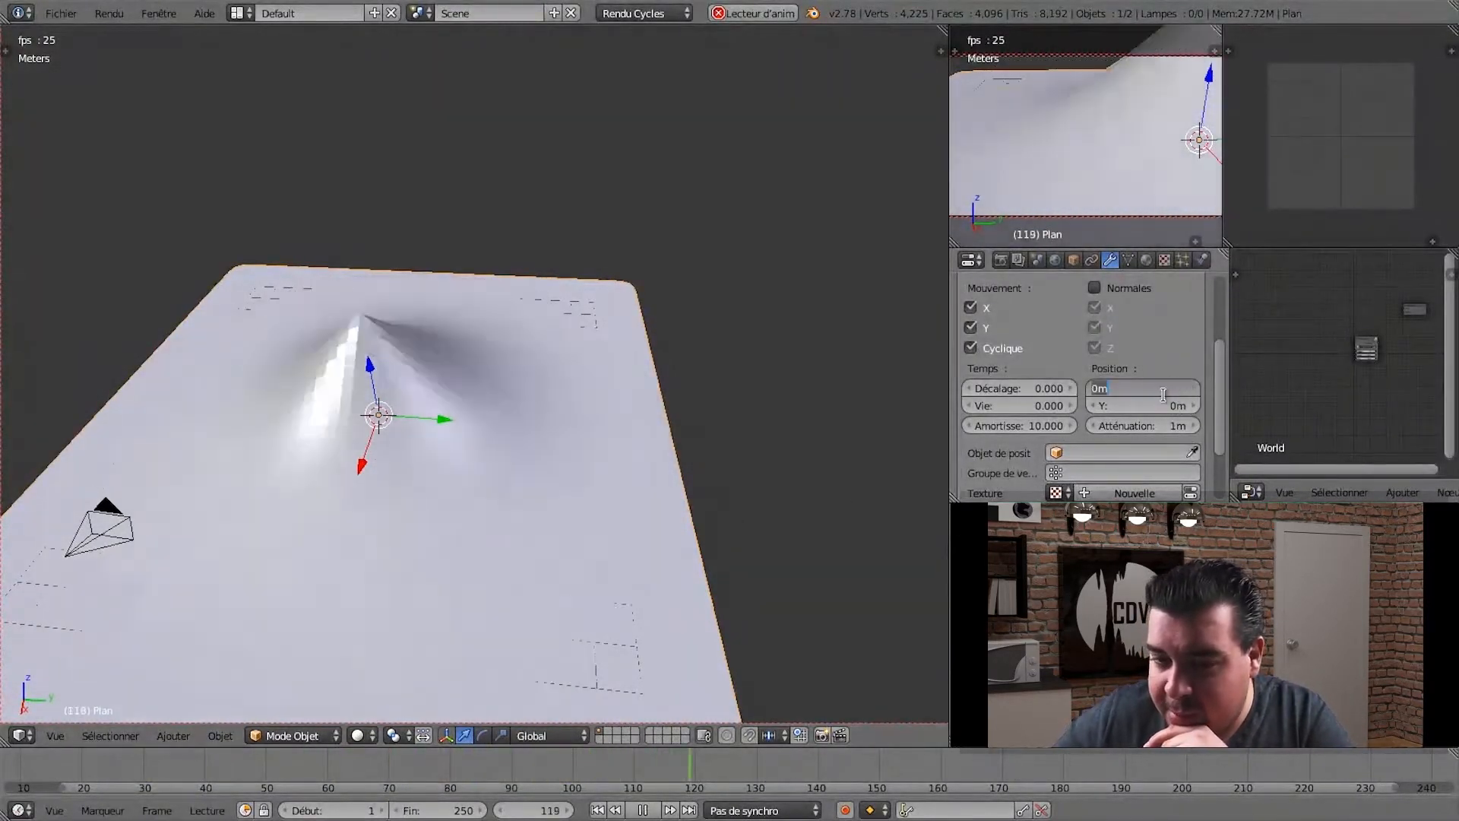
text(0.5)
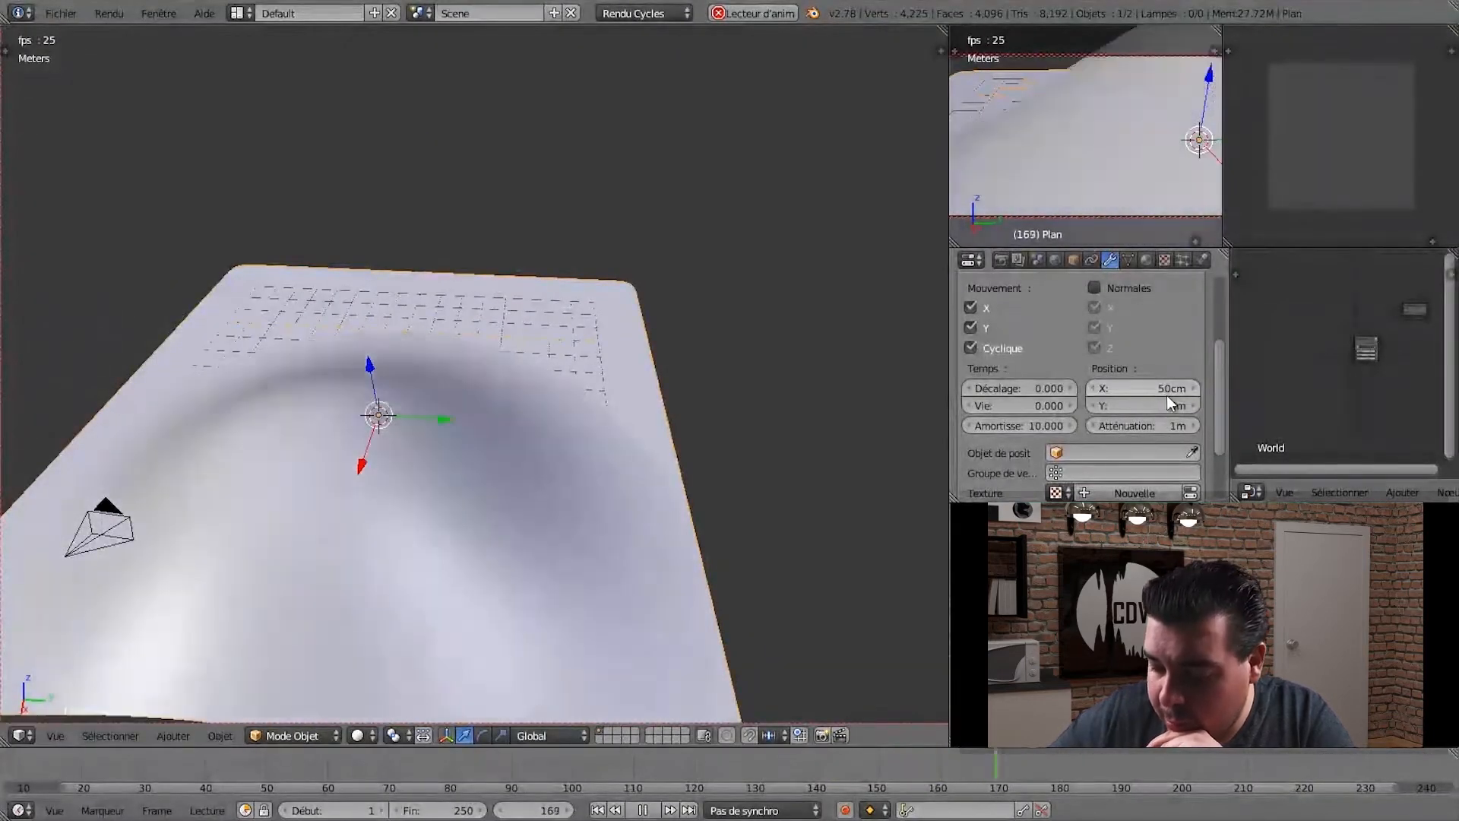
click(1162, 407)
text(0.5)
key(Return)
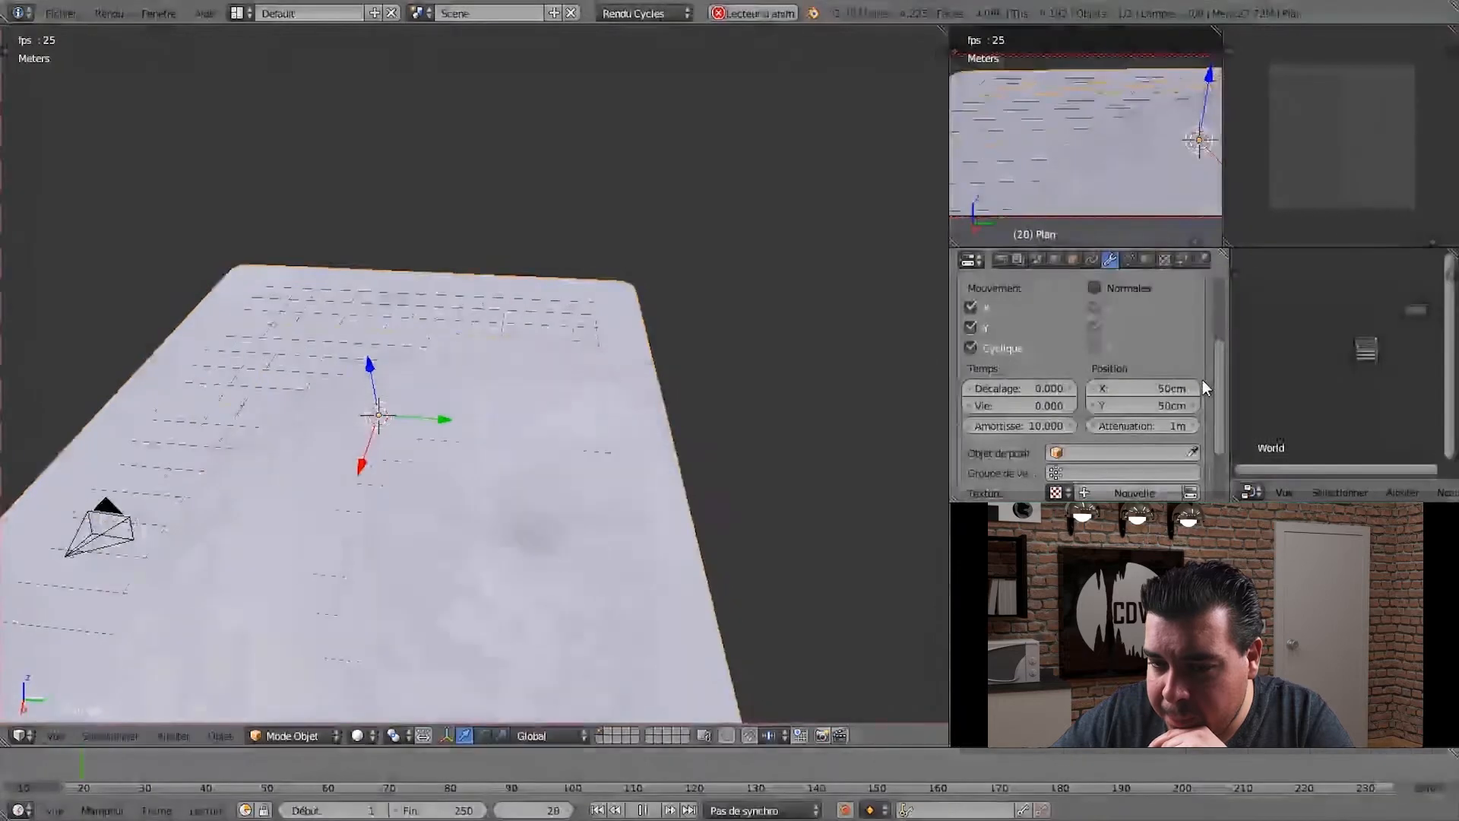
- Return the wave's Y and X start position to 0 during playback
click(1175, 407)
text(0)
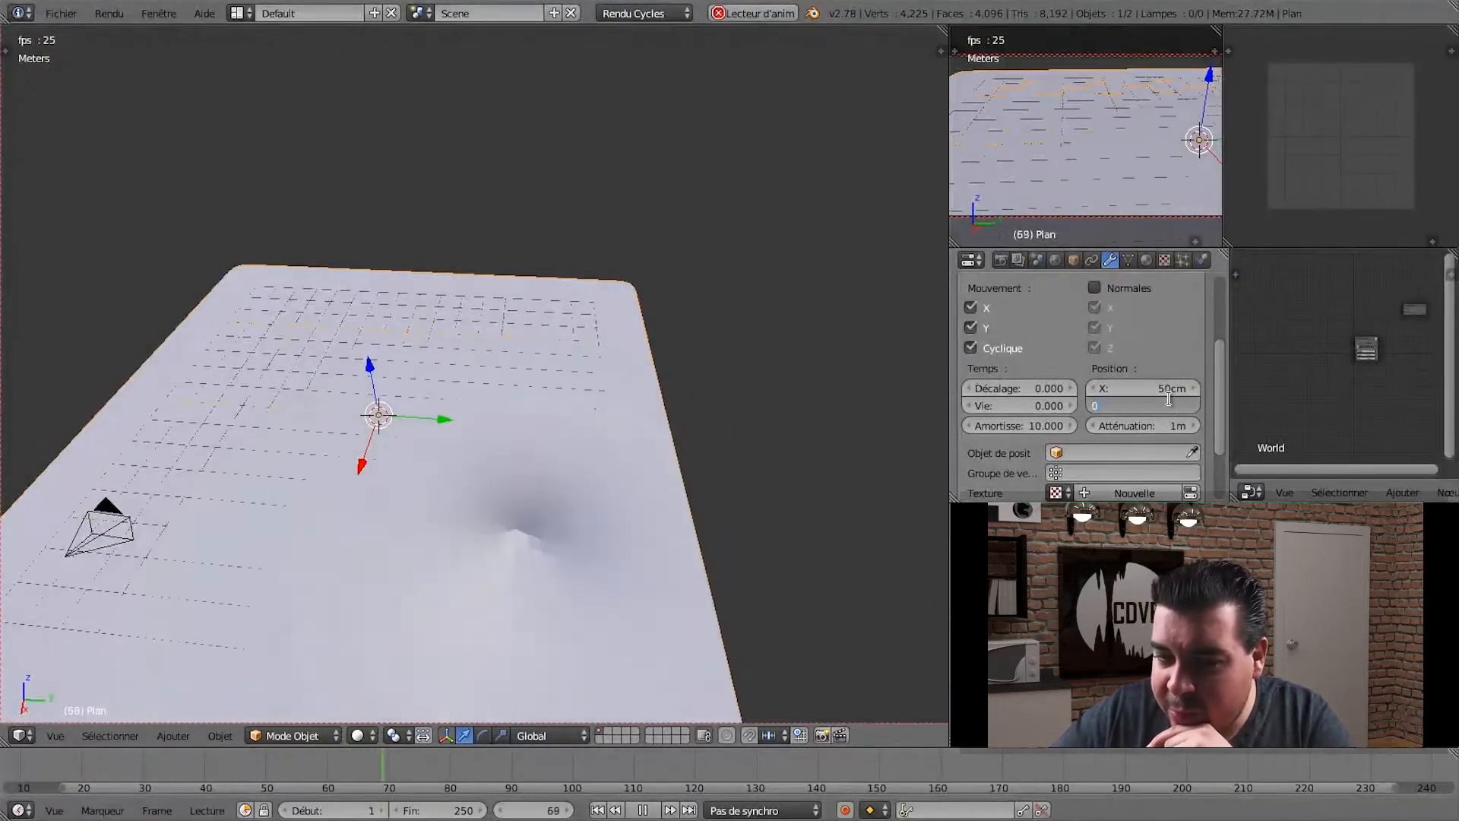
key(Return)
click(1171, 389)
text(0)
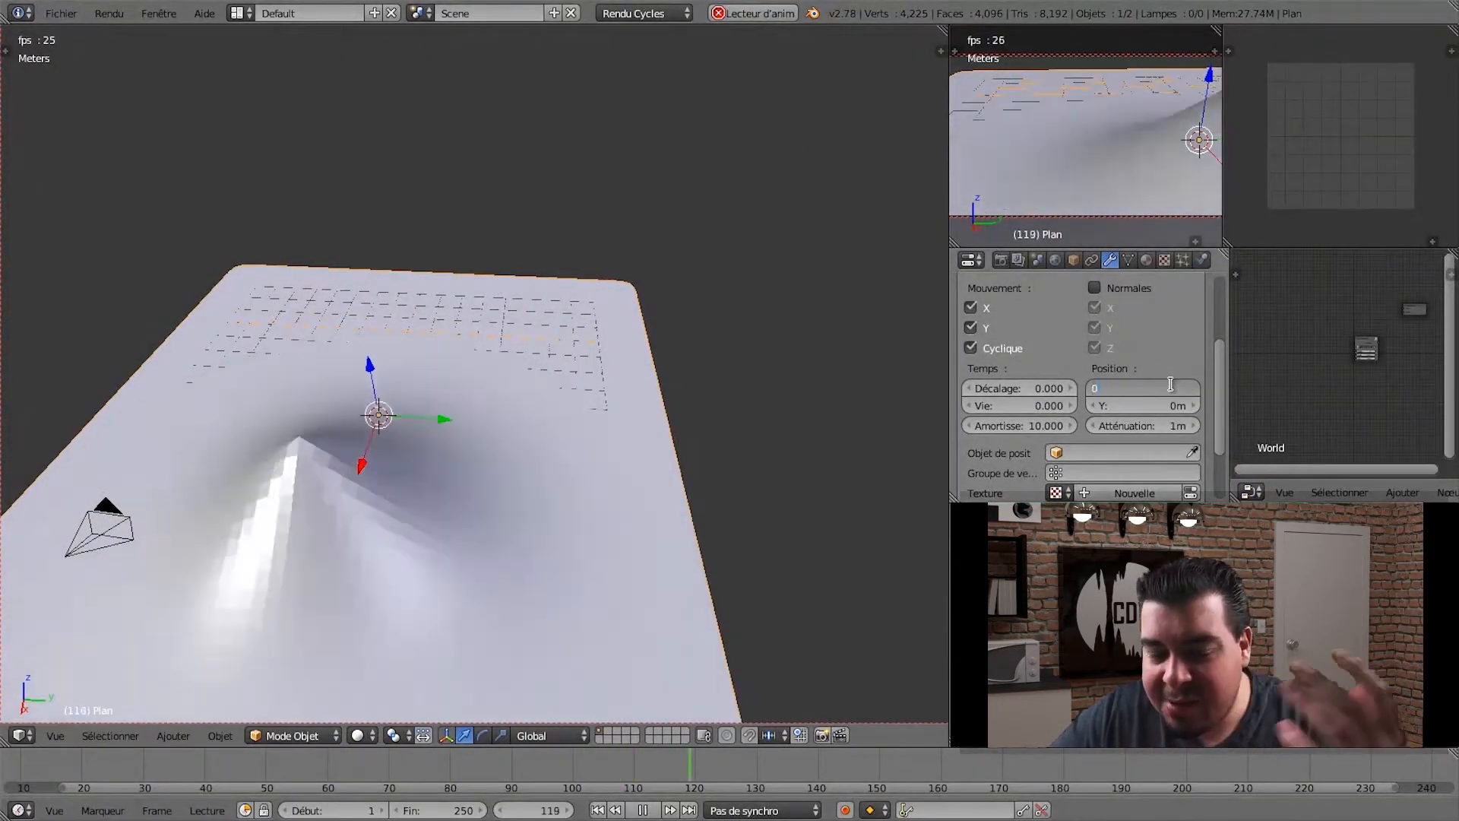
key(Return)
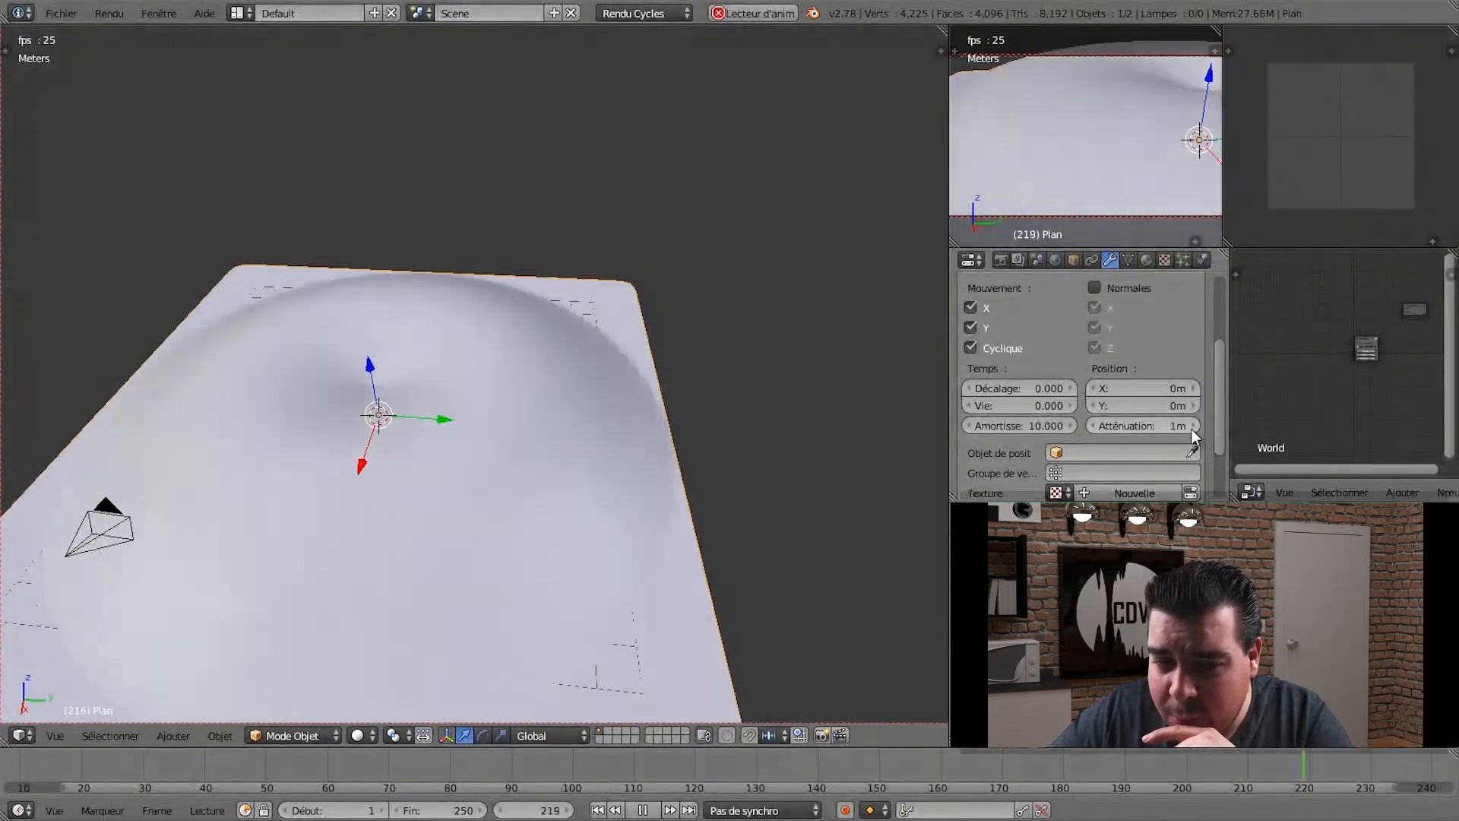
- Raise the wave's falloff (Atténuation) gradually to at least 13 m while the animation plays
click(1192, 427)
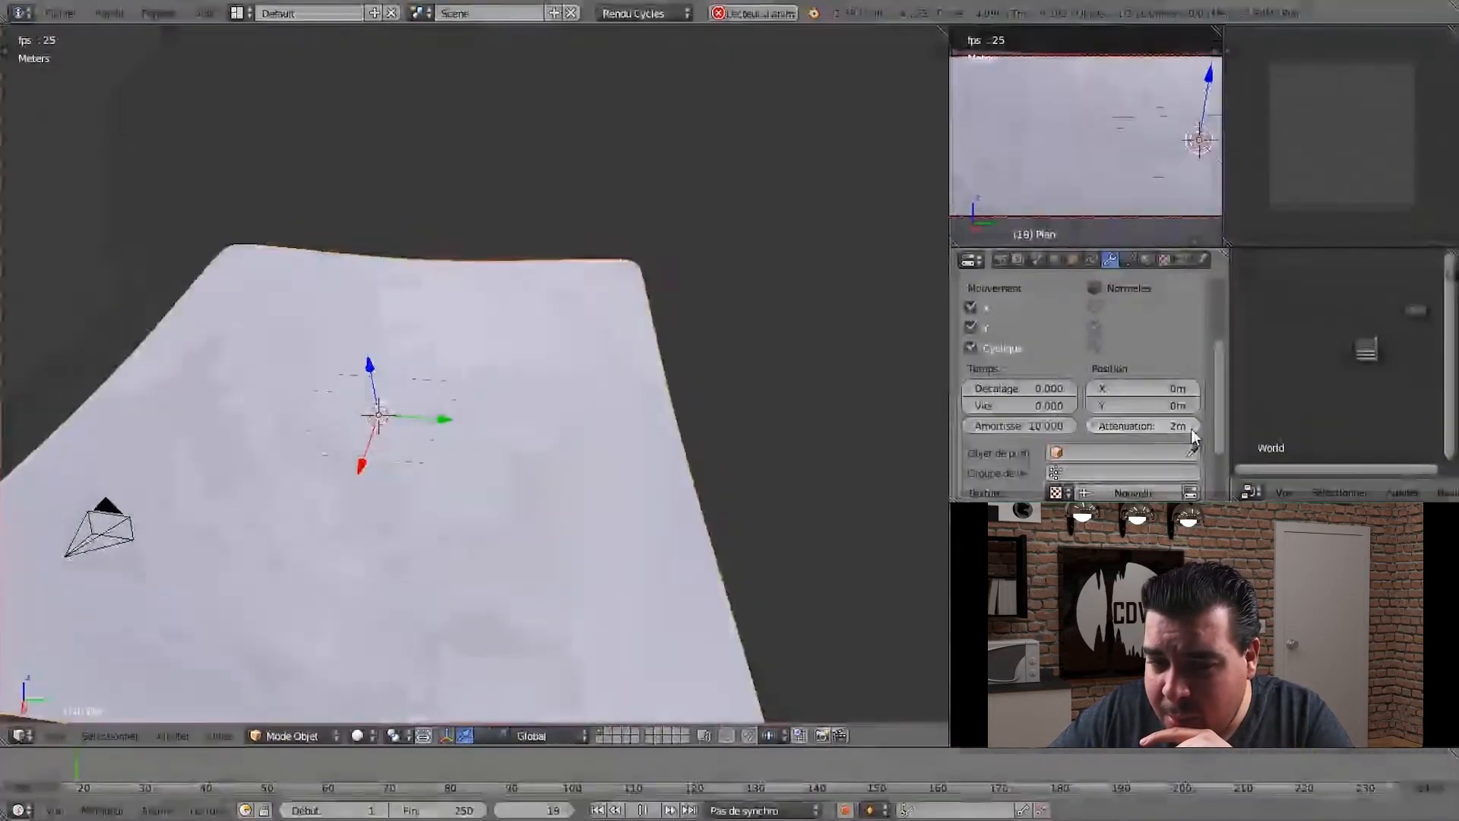
click(1191, 427)
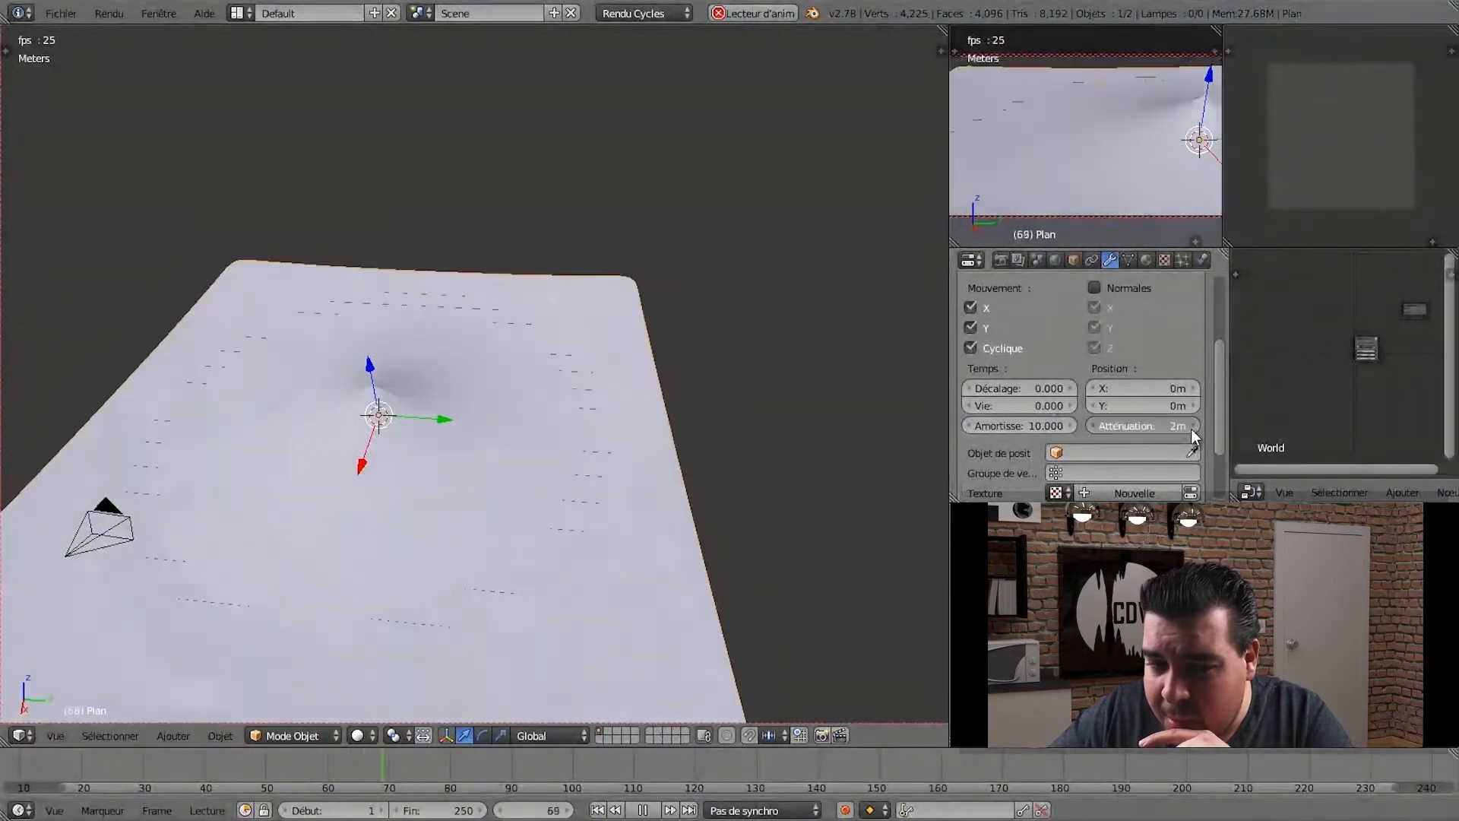
click(1192, 427)
click(1191, 429)
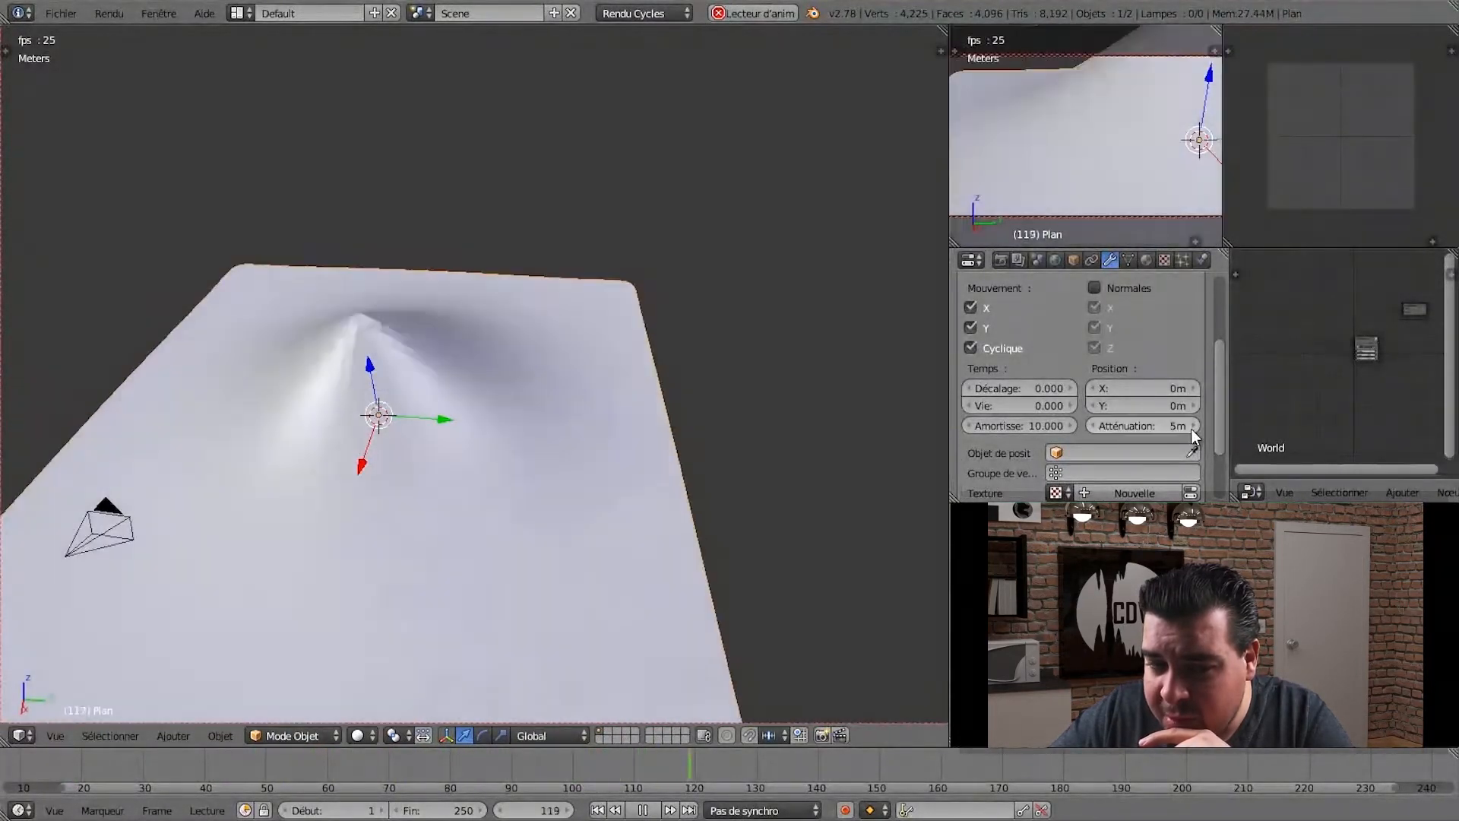
click(1192, 428)
click(1192, 429)
click(1192, 428)
click(1191, 428)
click(1192, 429)
click(1191, 429)
click(1191, 428)
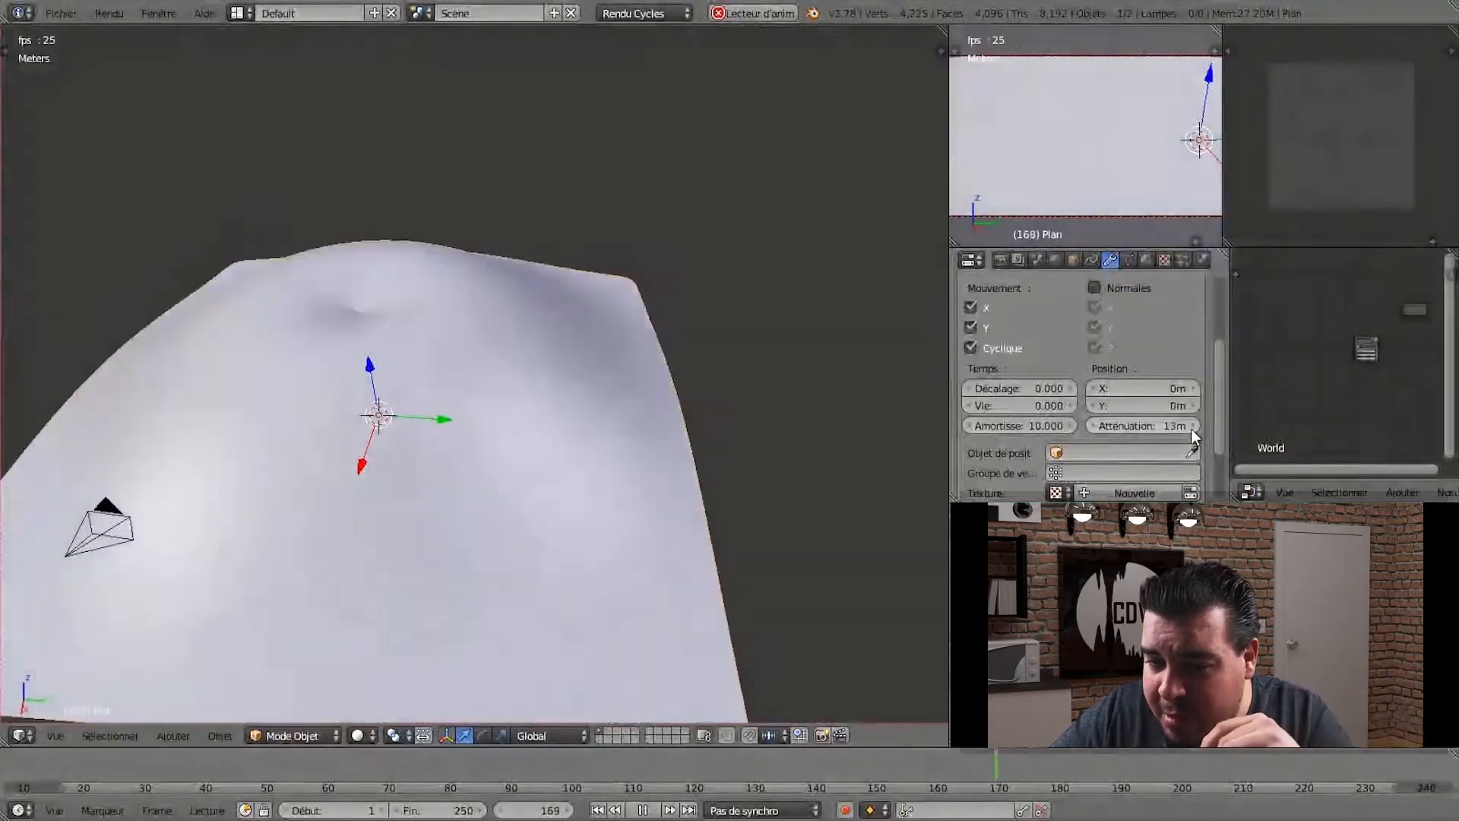
click(1192, 428)
- Set the wave's falloff back to 0 m during playback
click(1170, 425)
text(0)
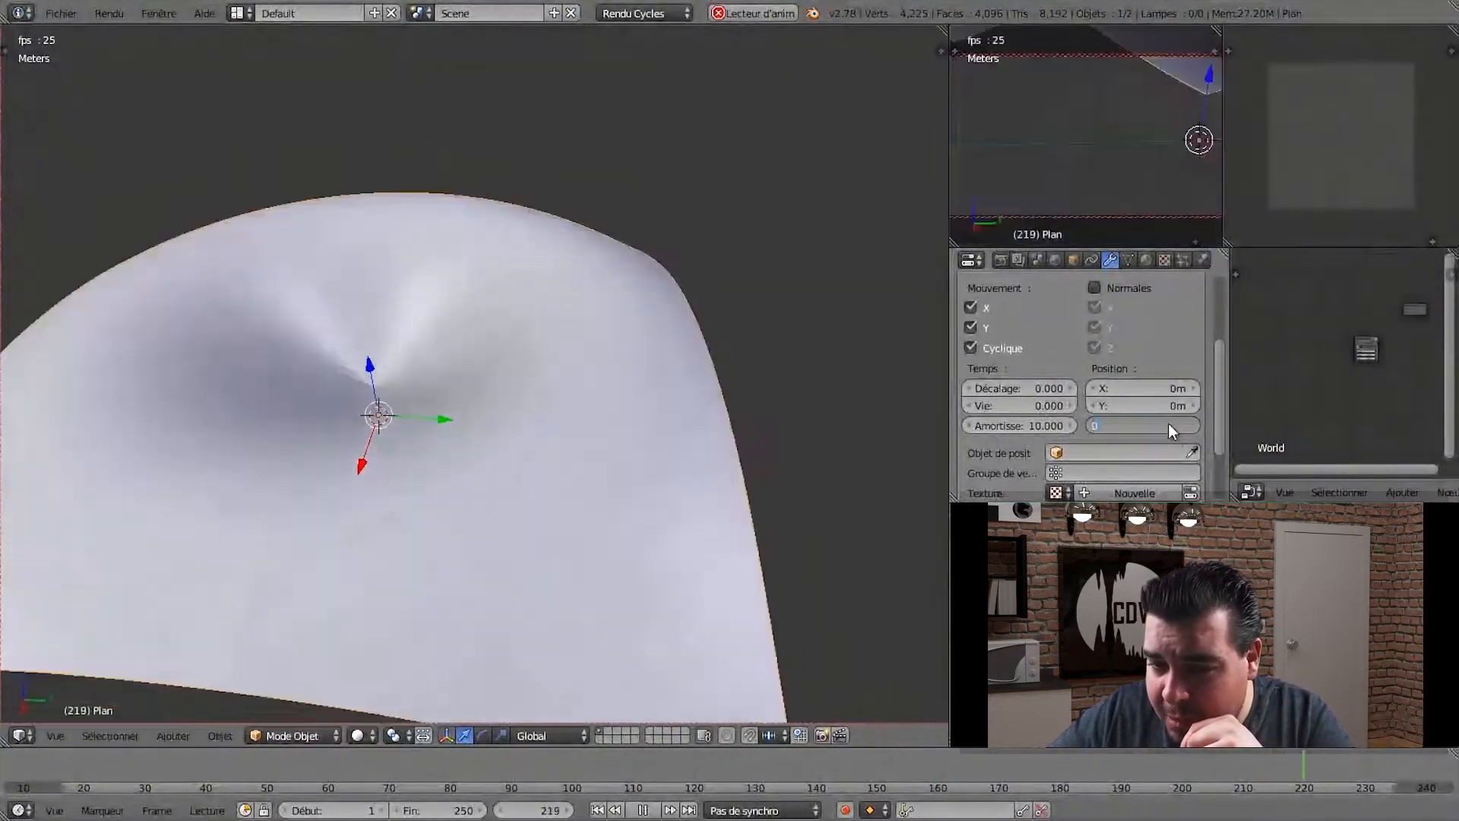
key(Return)
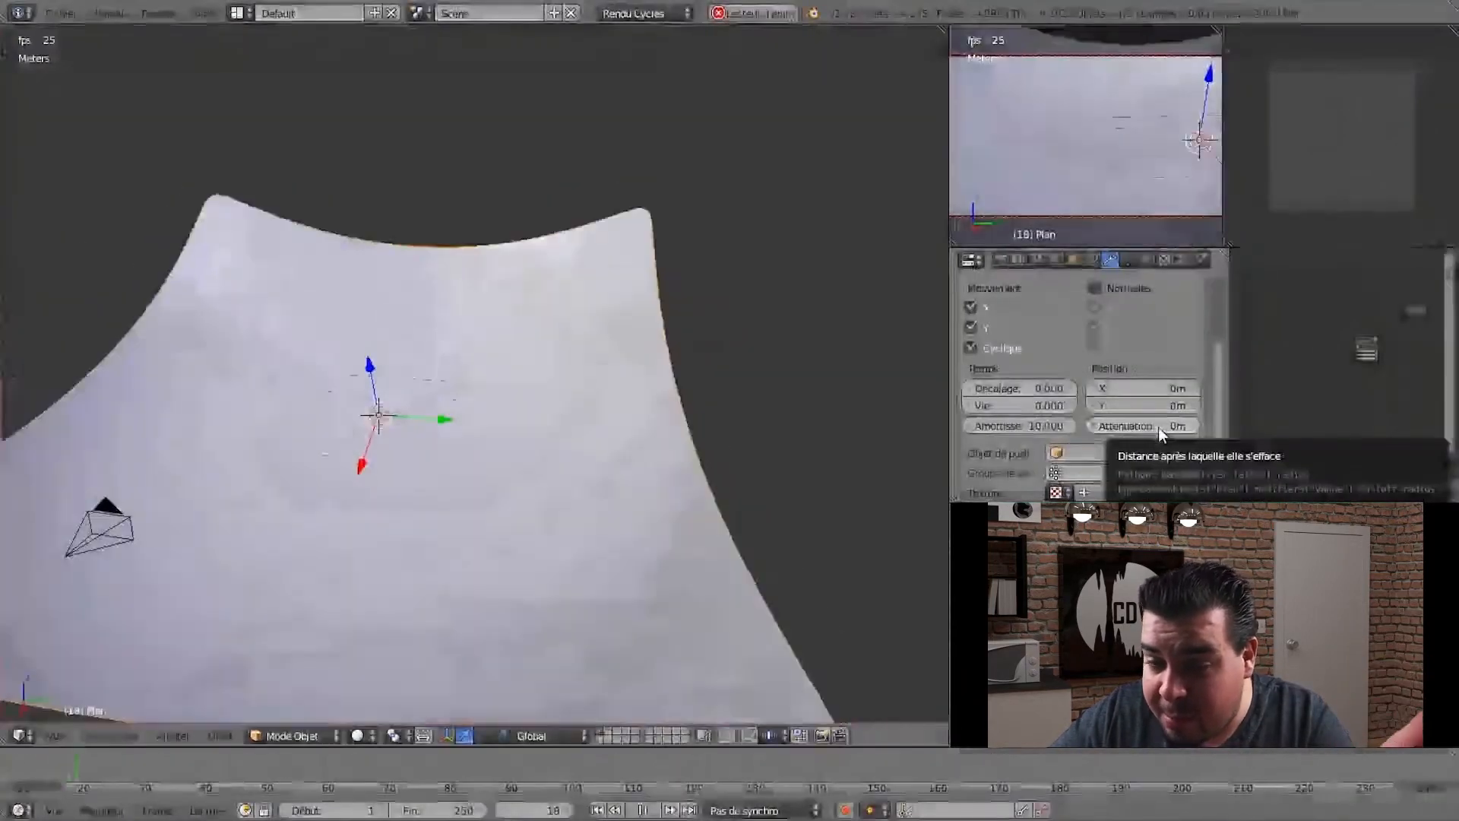
- Set the wave's falloff to 10 cm and inspect the narrowed wave during playback
click(1158, 427)
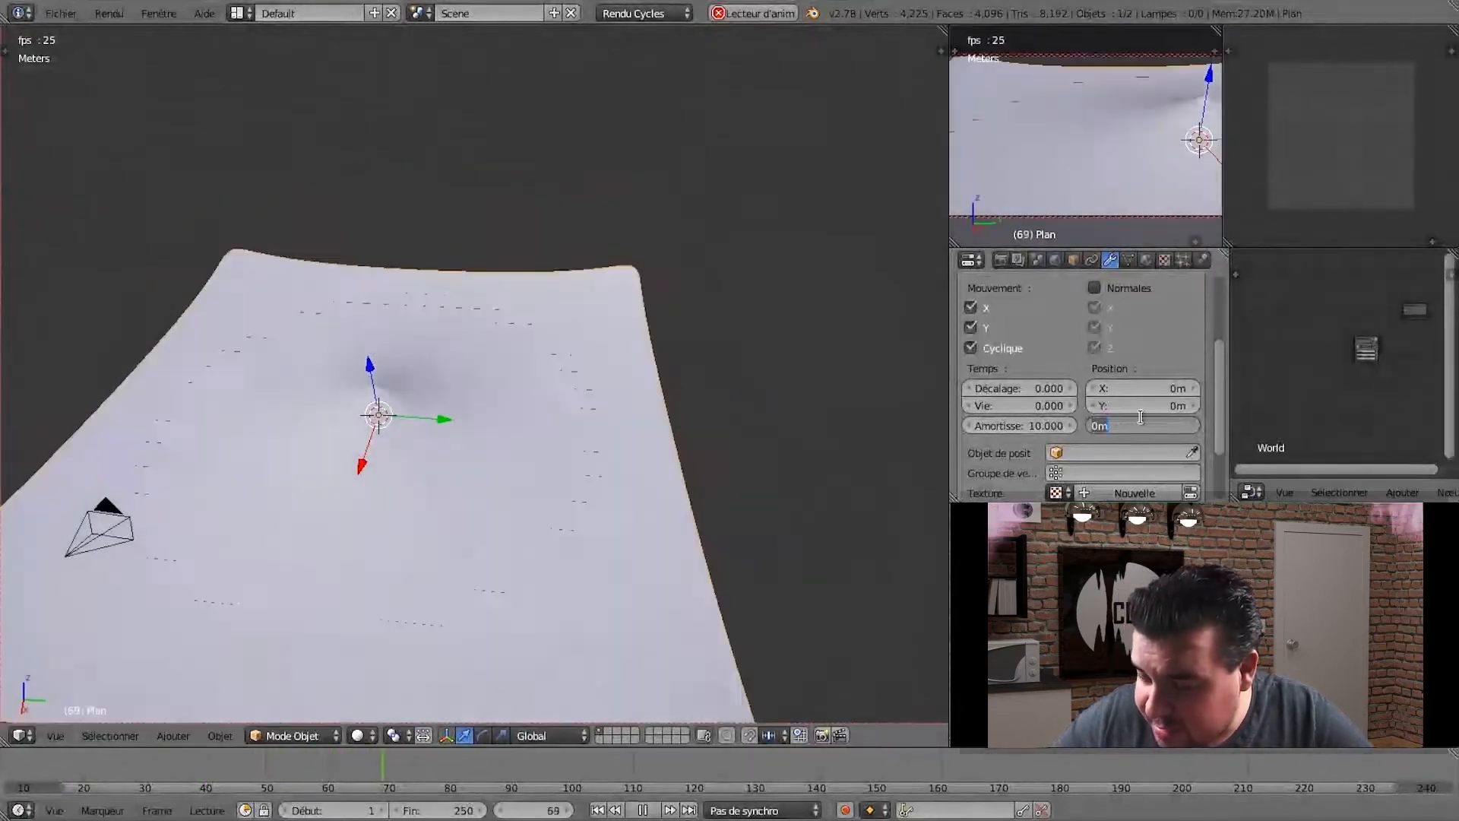
text(10cm)
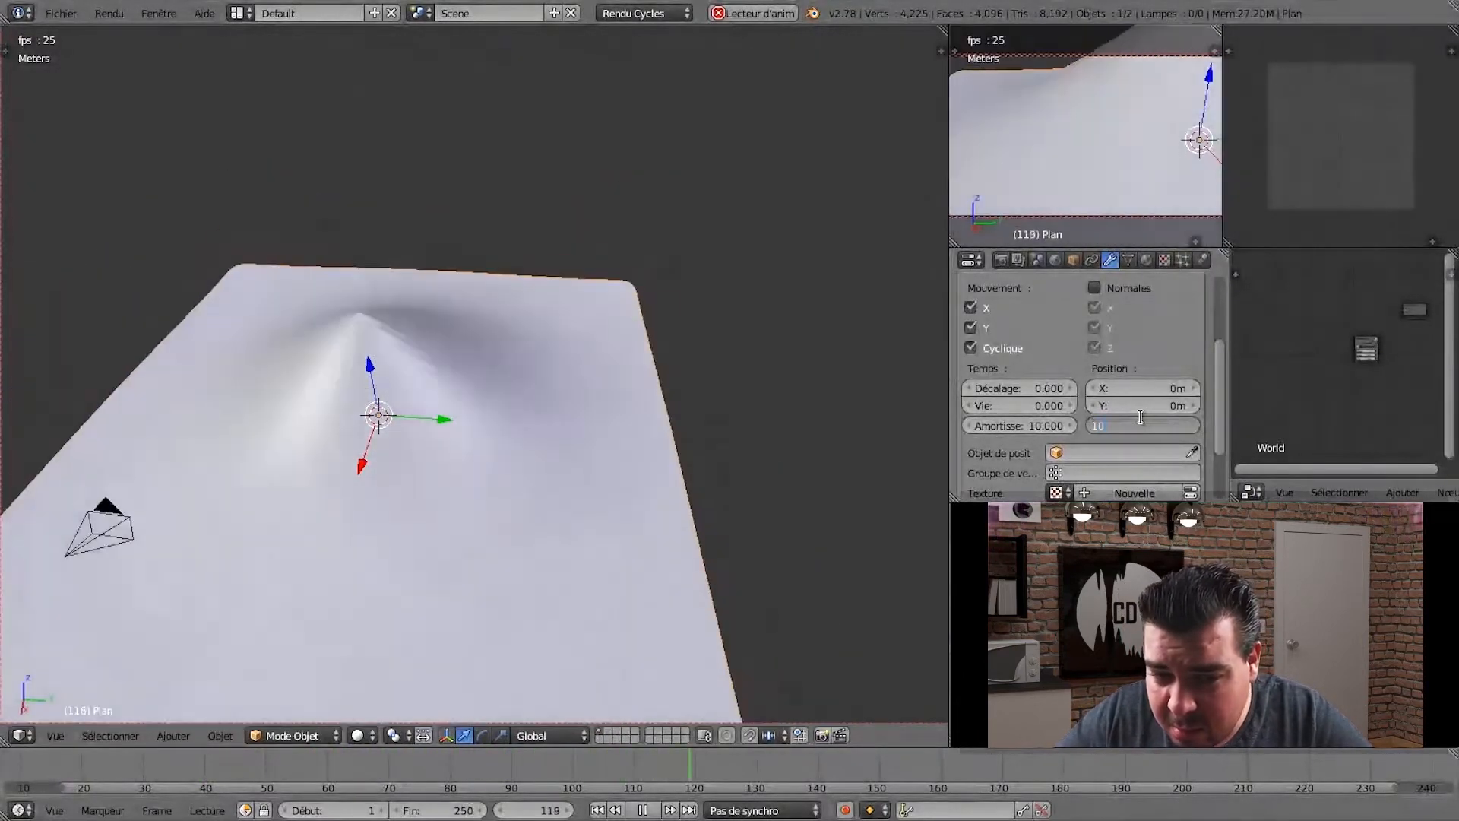
key(Return)
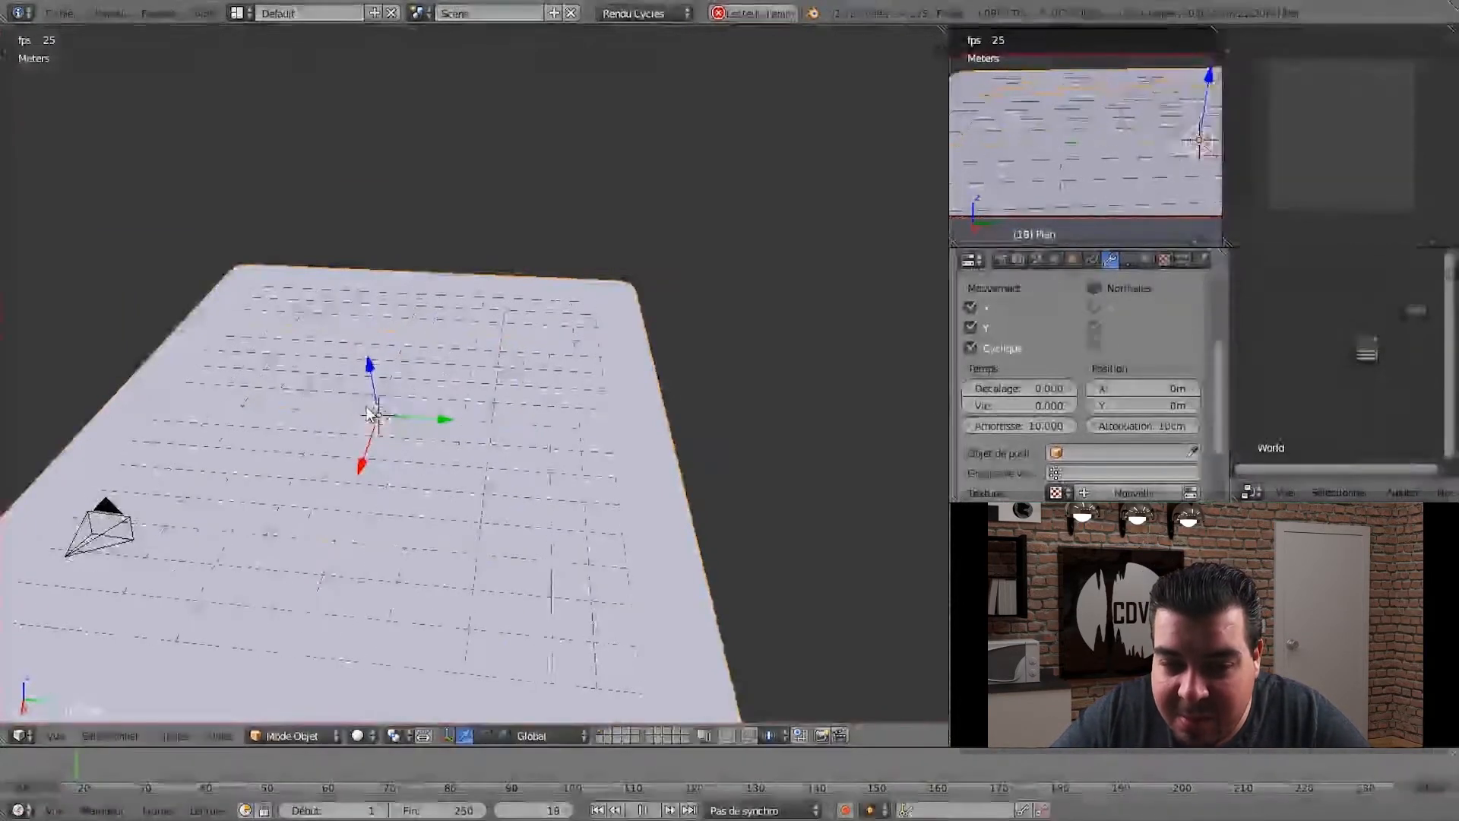
middle_drag(384, 402, 409, 354)
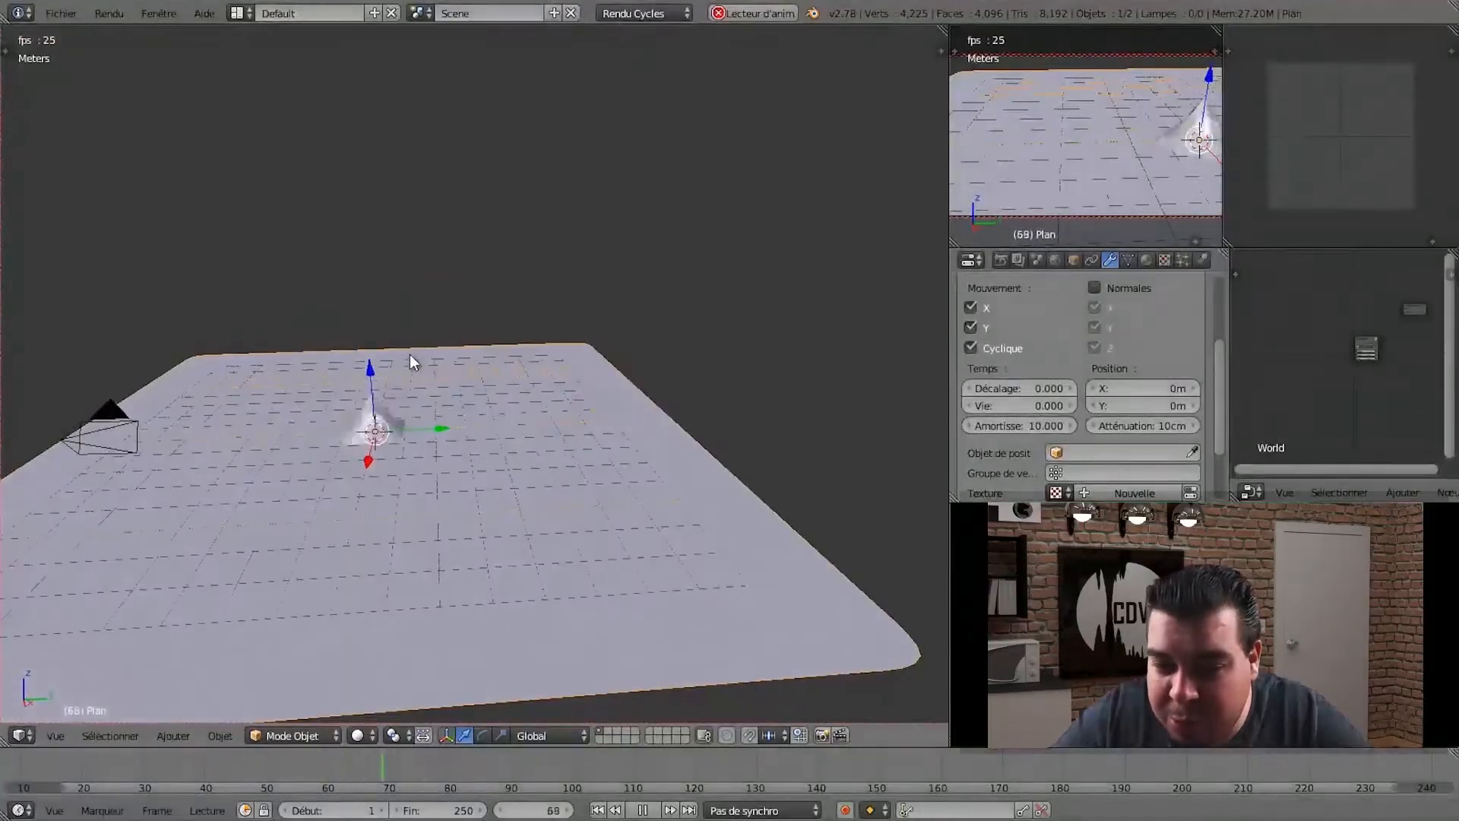
middle_drag(394, 421, 412, 440)
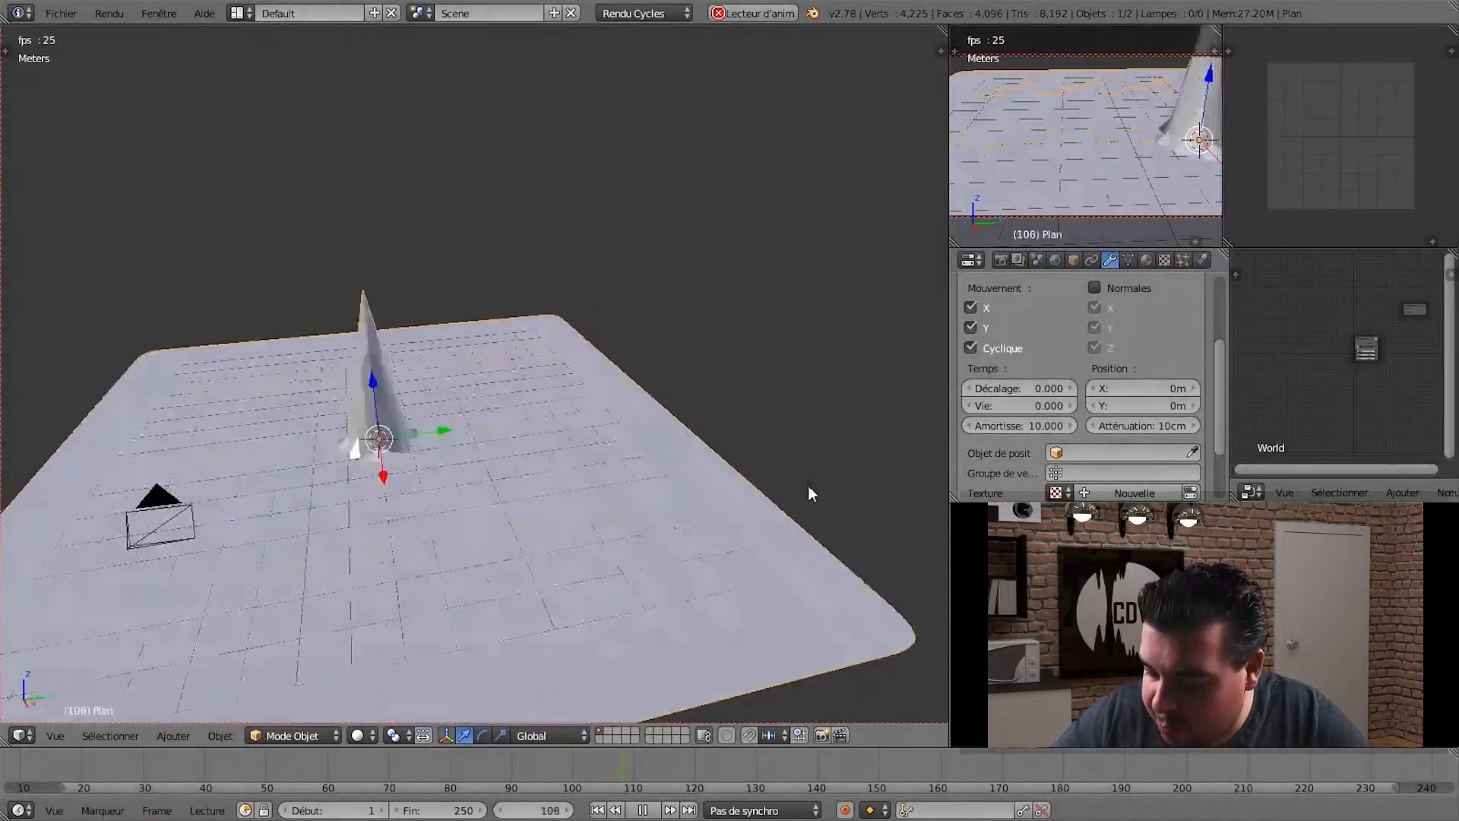
- Set the wave's falloff to 0.5 m and inspect the playing animation
click(1146, 430)
key(BackSpace)
text(0.5)
key(Return)
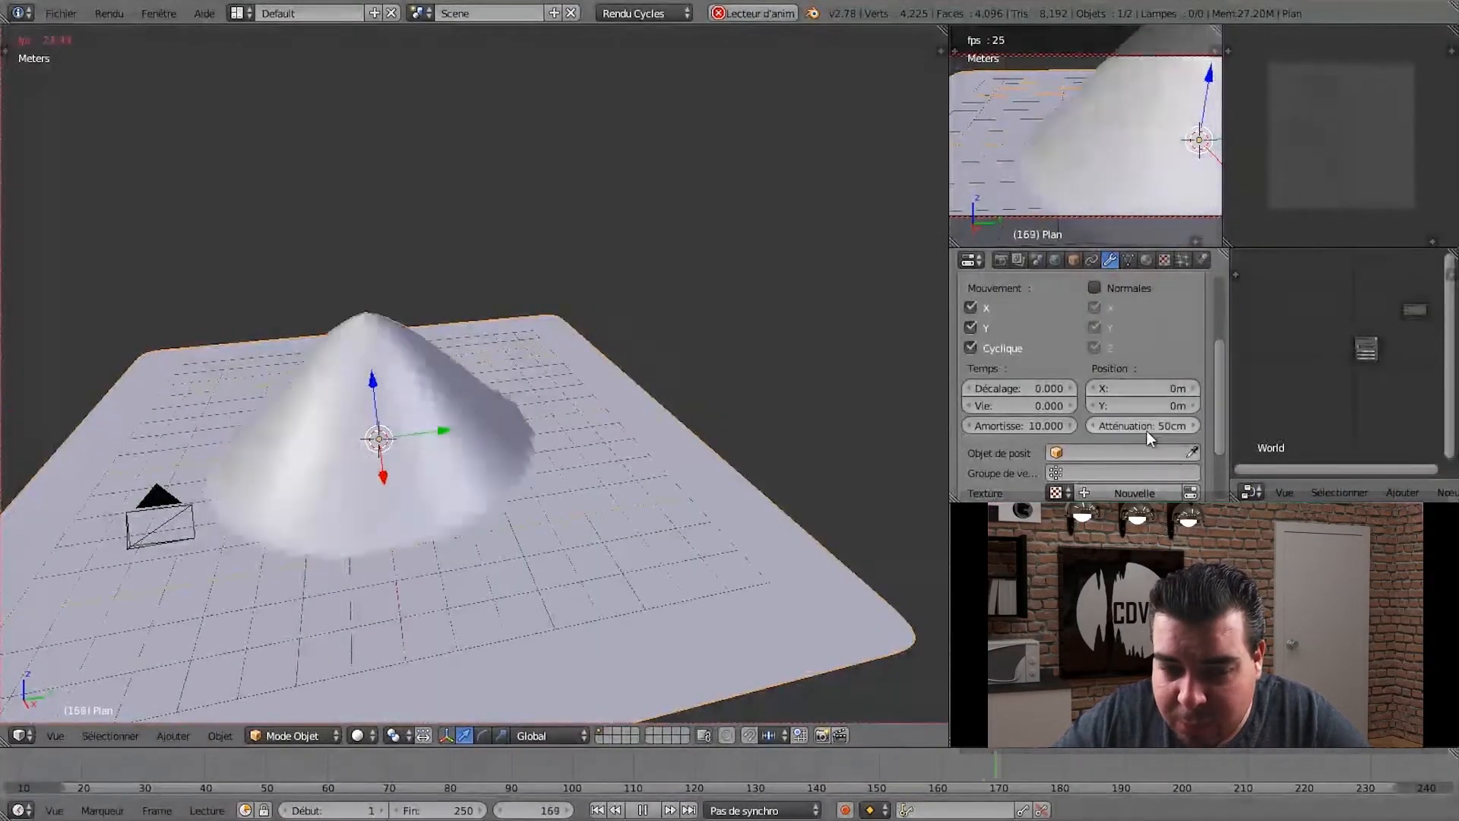
middle_drag(601, 455, 550, 430)
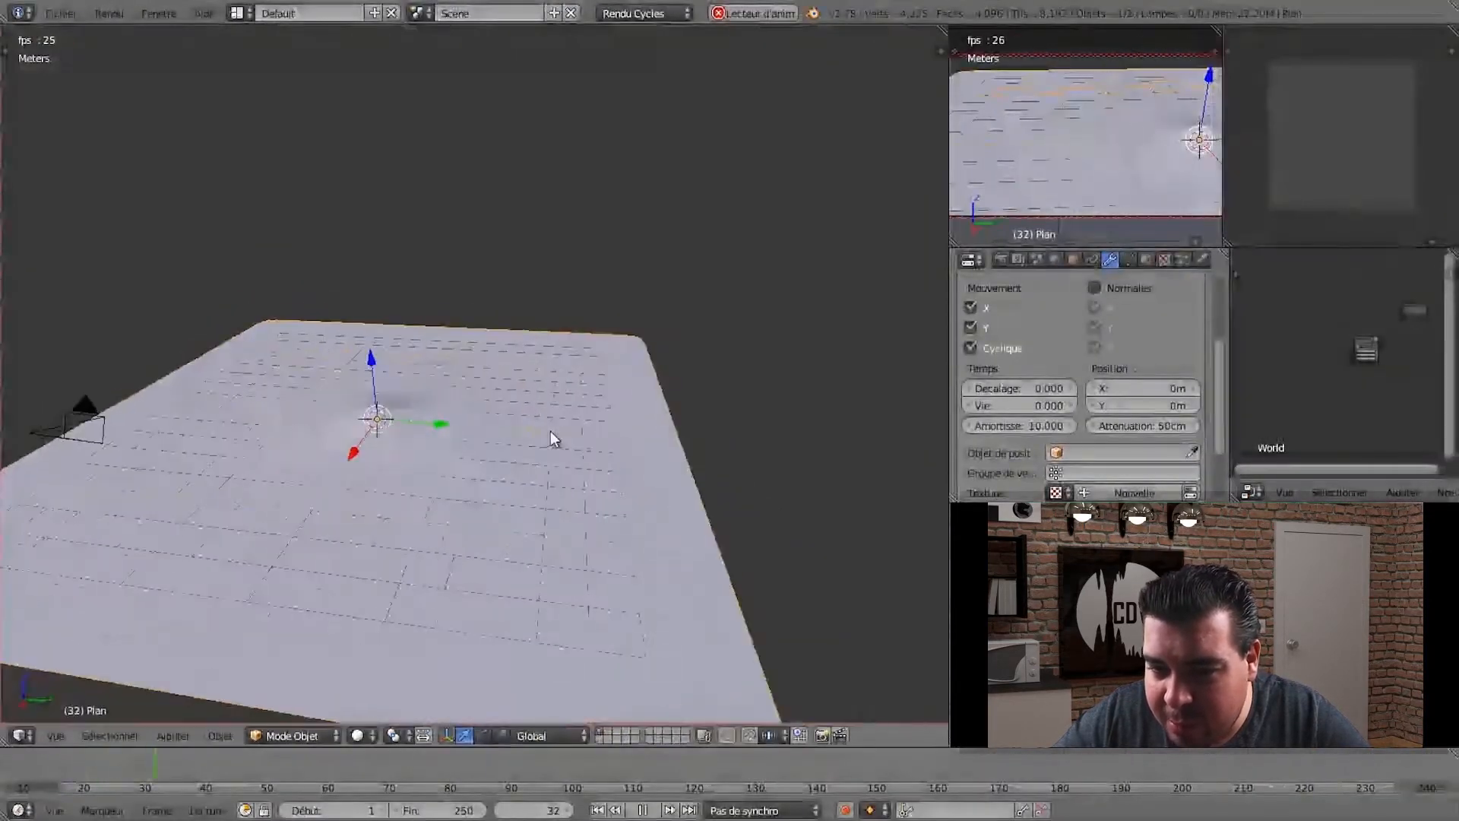
- Reset the wave's falloff to 0, stop the animation and return to frame 1
click(1154, 428)
text(0)
key(Return)
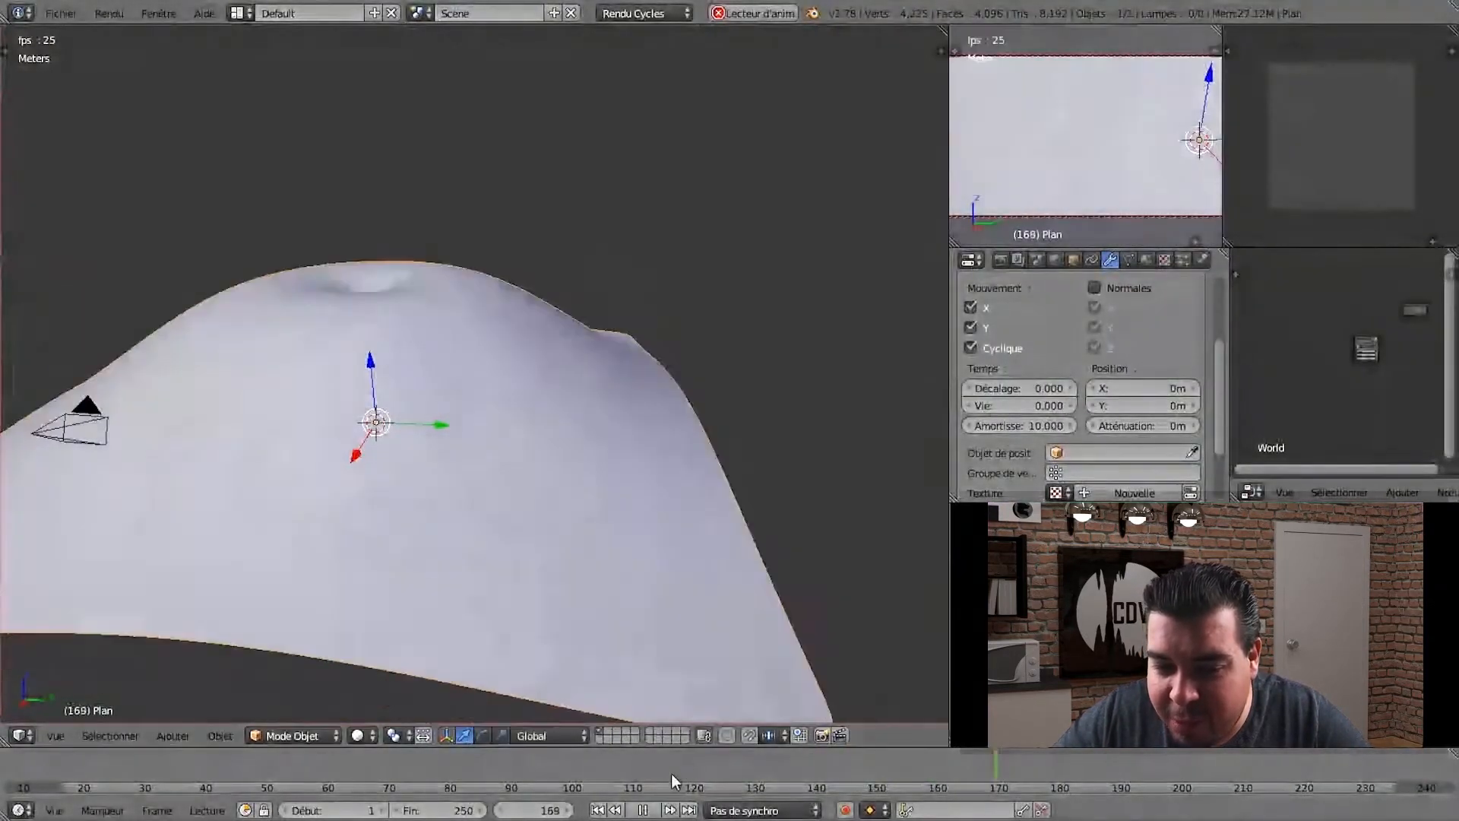
click(643, 809)
click(597, 810)
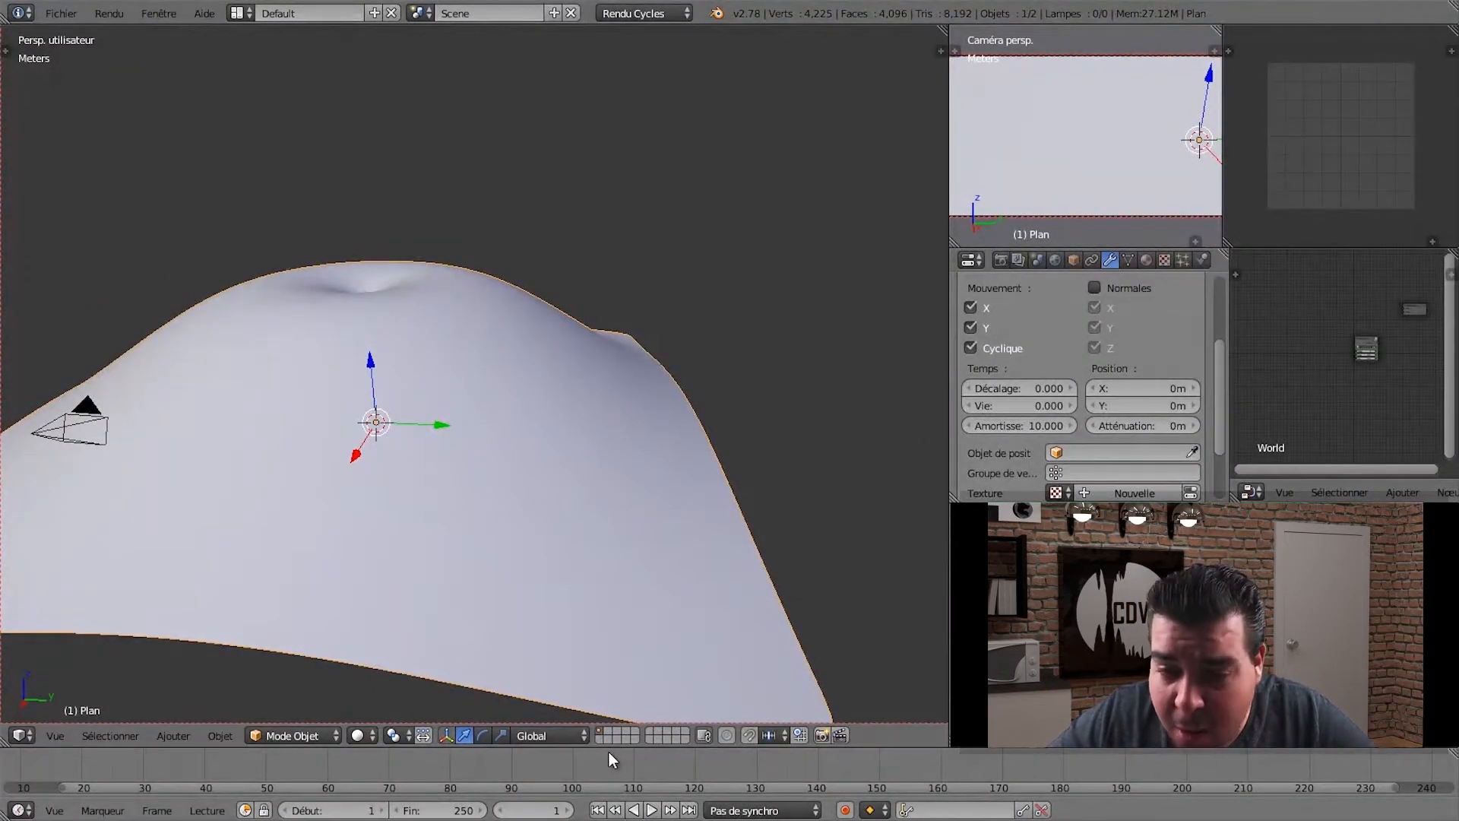
- Widen the properties editor so the Wave modifier's position object and vertex group labels can be read in full
scroll(1085, 446, down, 2)
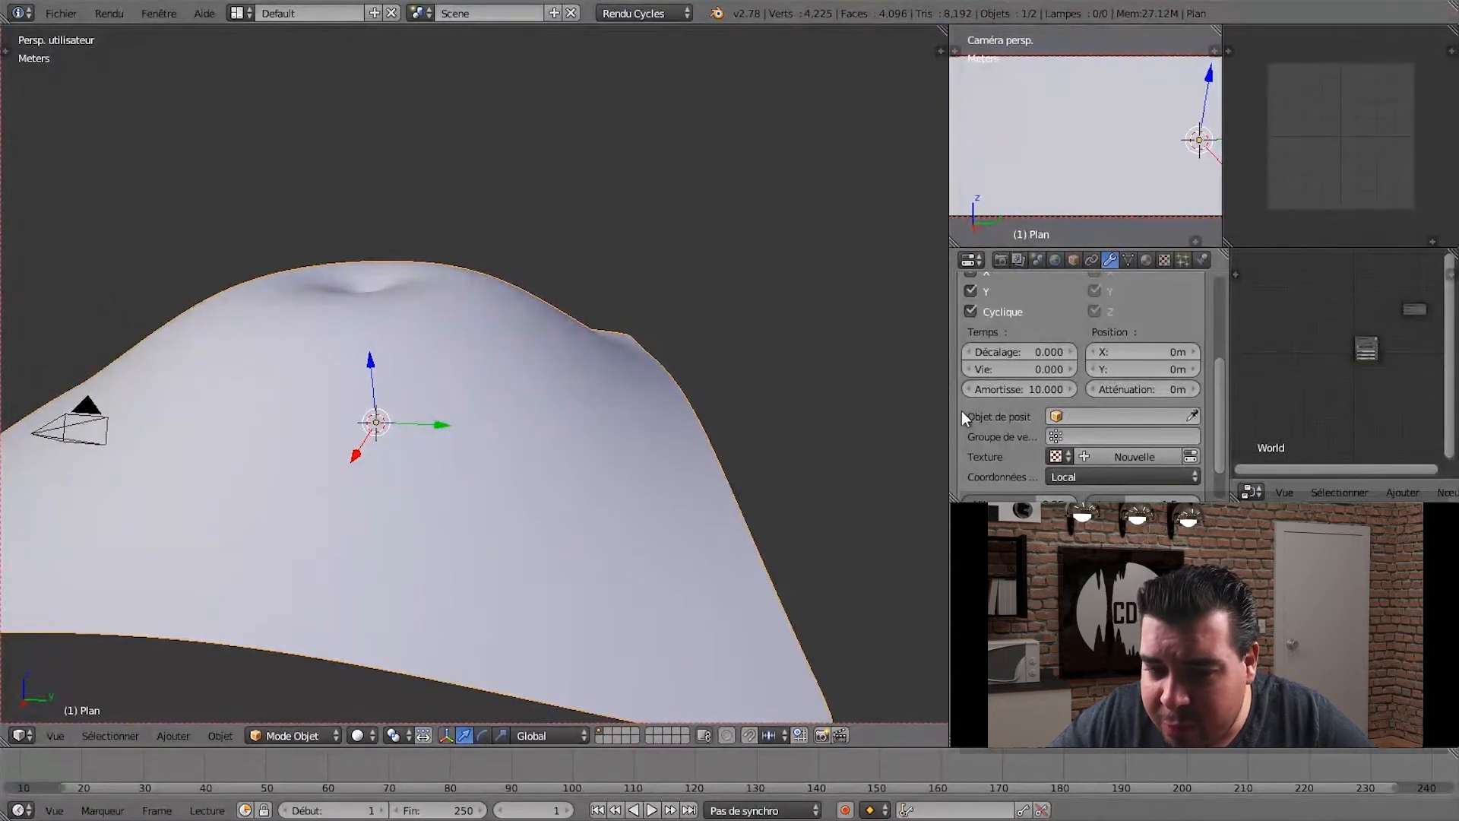
drag(947, 408, 896, 409)
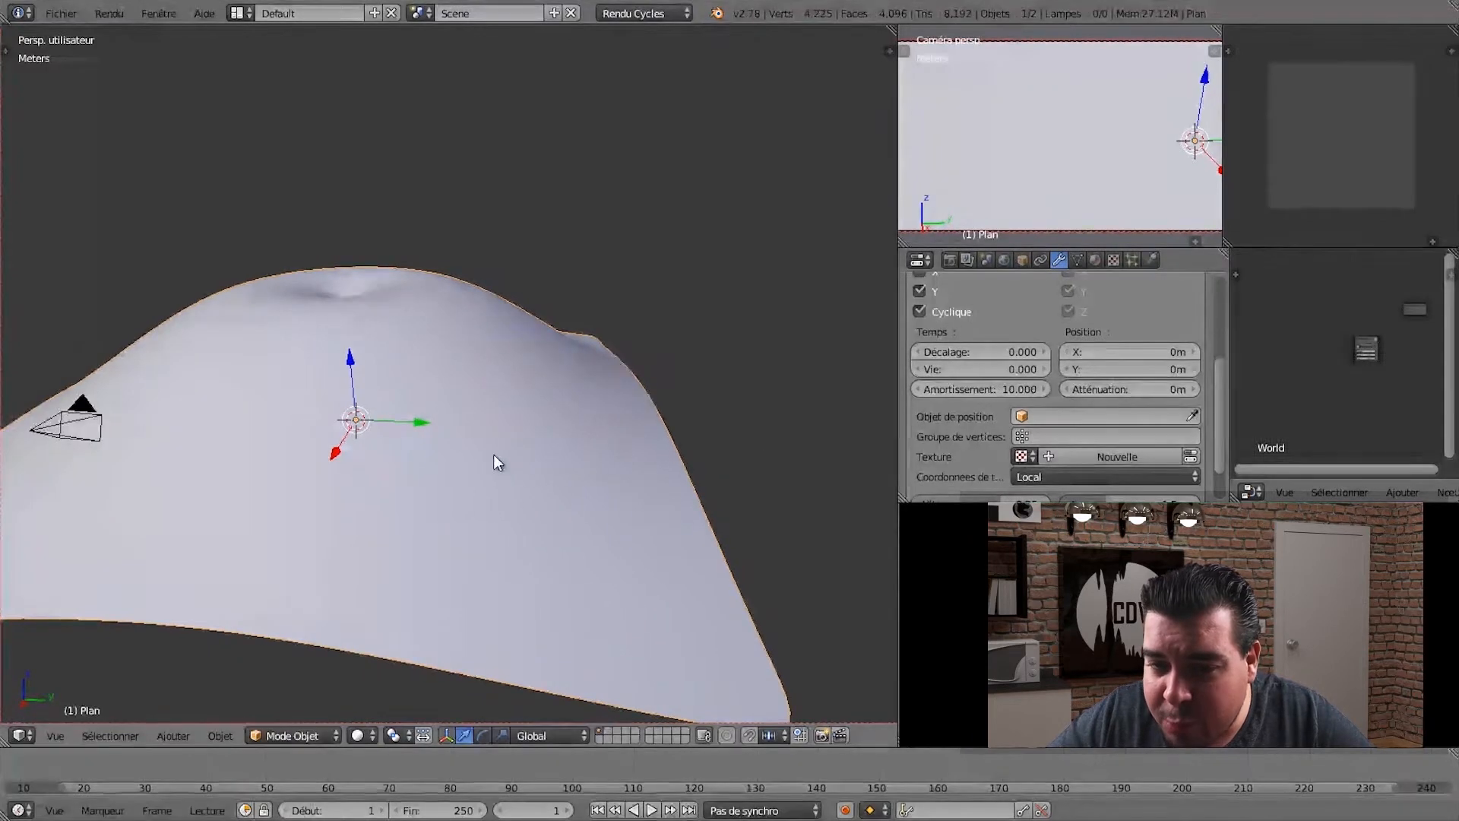
middle_drag(494, 453, 630, 397)
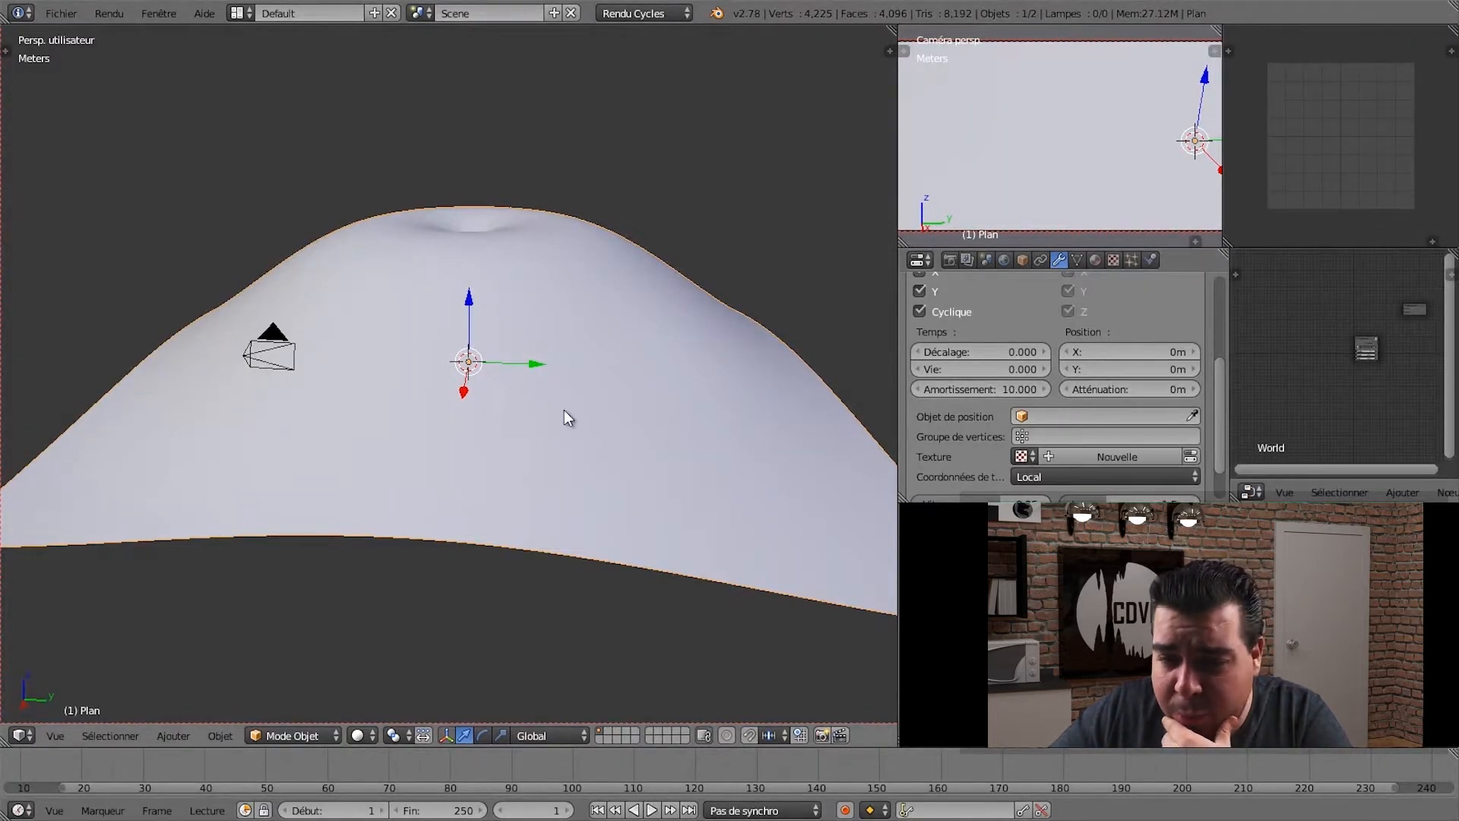
- Assign Camera as the wave's position object (Objet de position), inspect the wave's origin and select the camera
click(1105, 418)
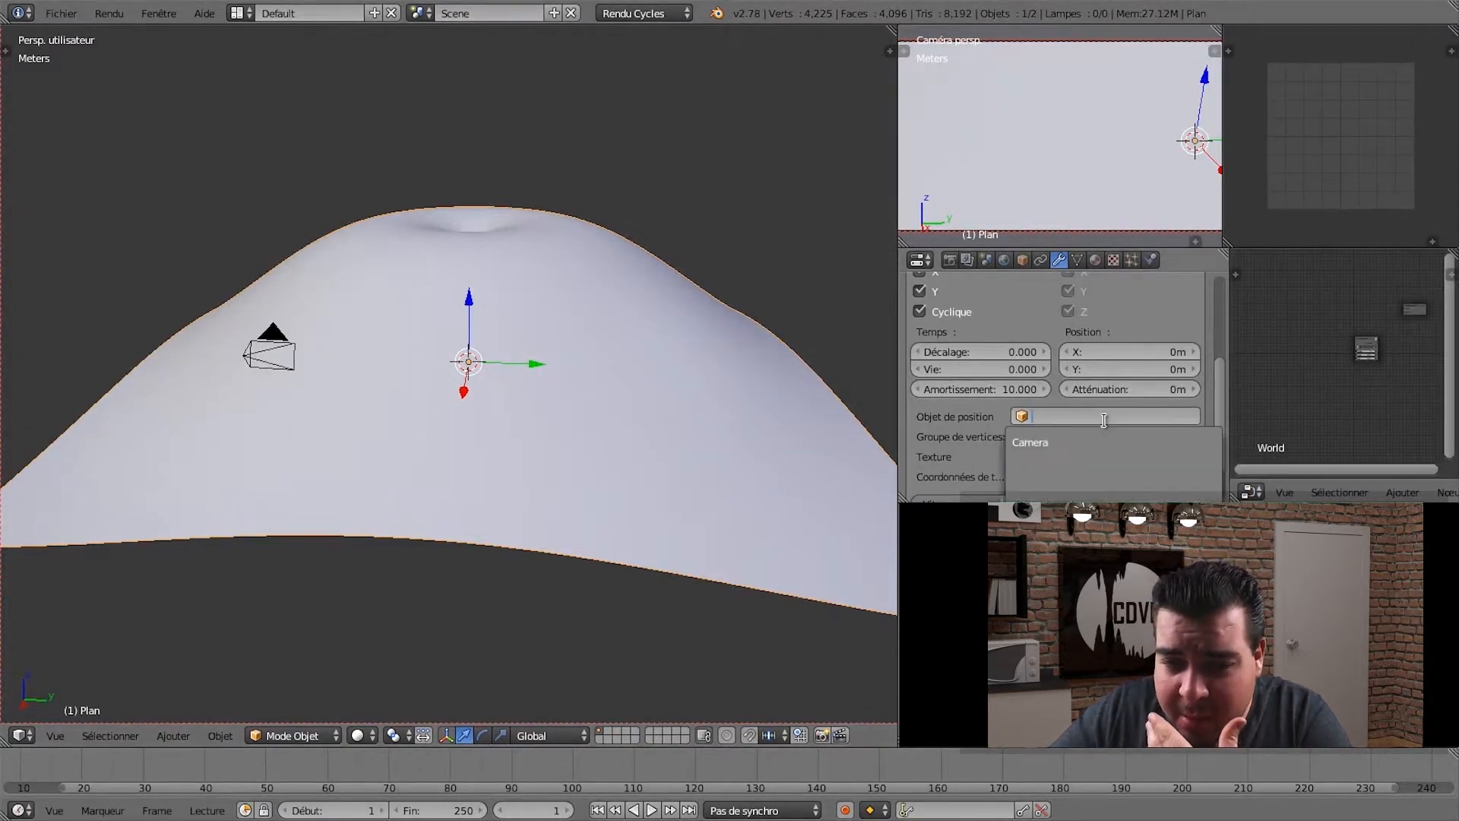
click(1055, 443)
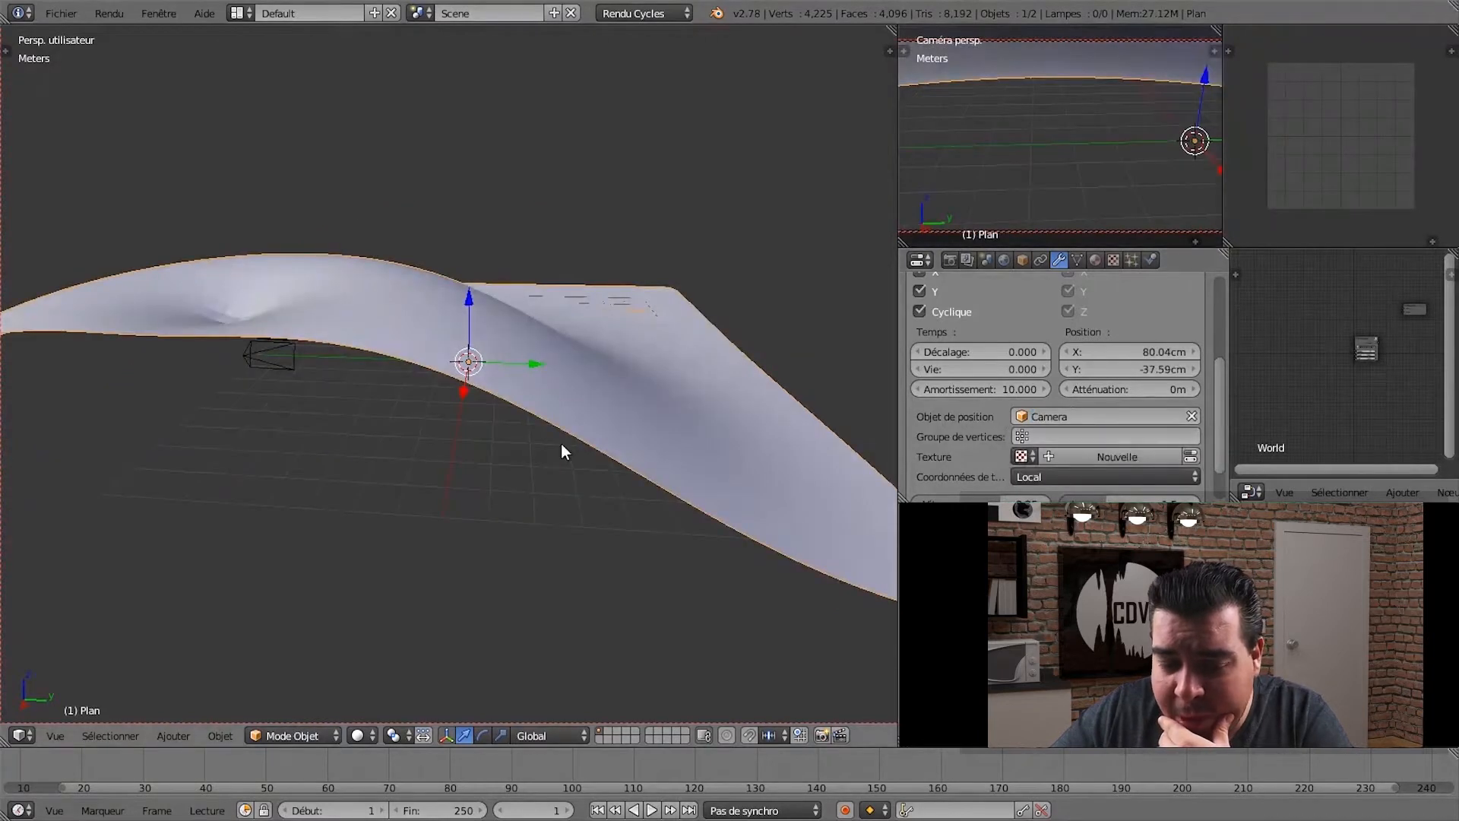
middle_drag(339, 386, 409, 420)
middle_drag(472, 458, 468, 381)
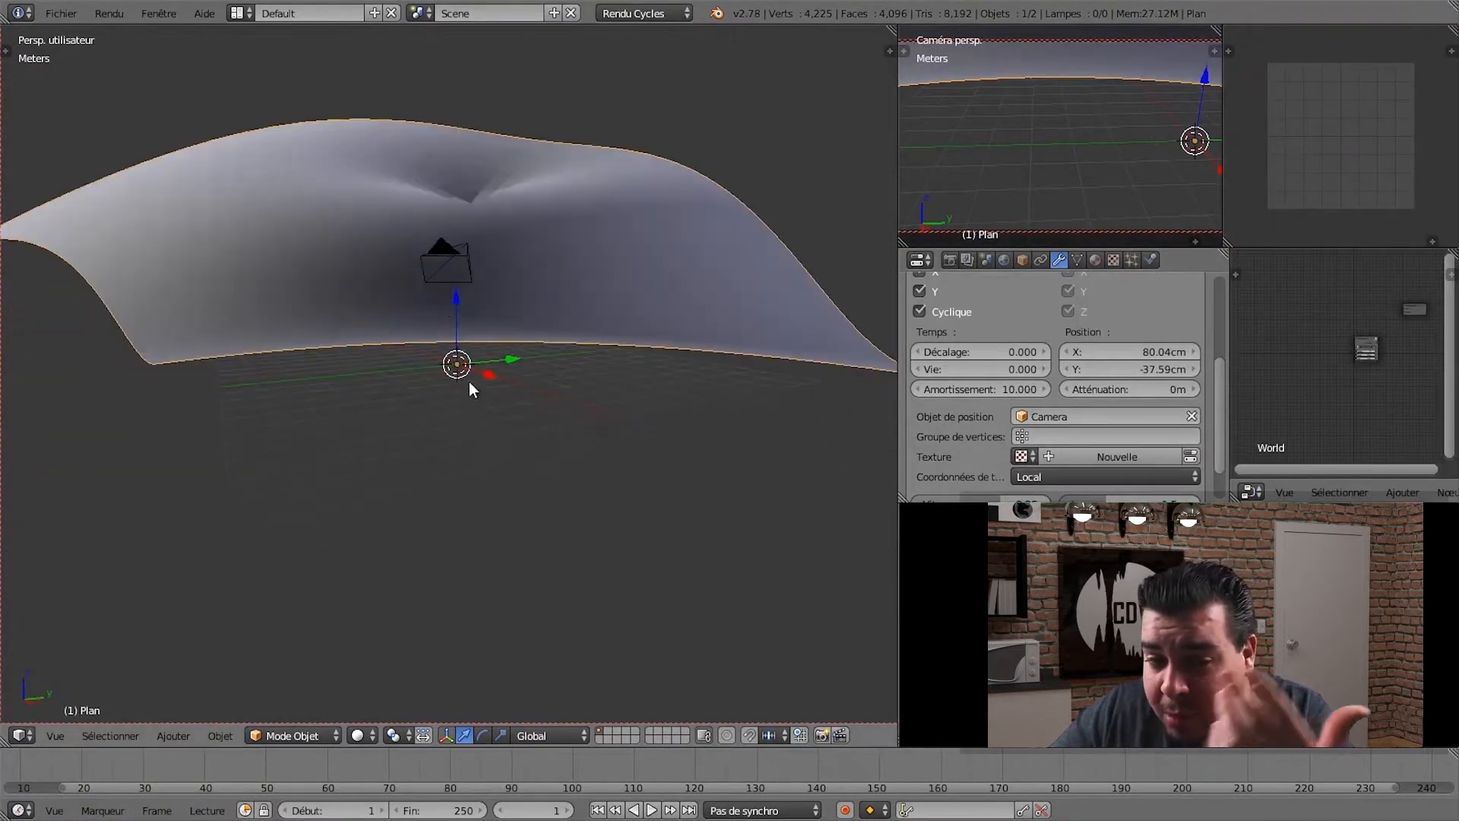
right_click(465, 251)
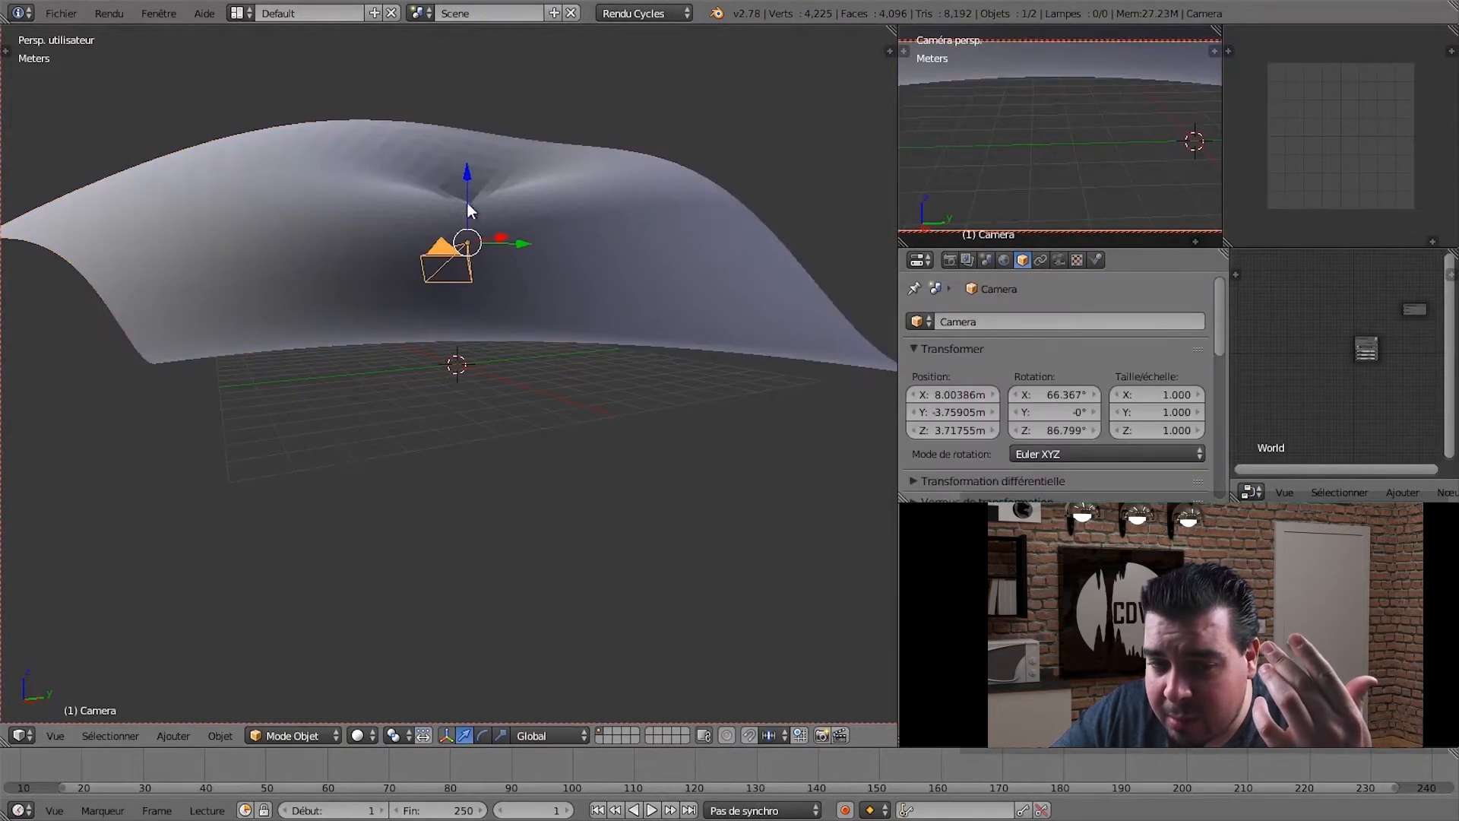
- Deselect everything, add a cube mesh, raise it about 4 m along Z and move it in the positive Y direction
middle_drag(576, 301, 521, 348)
key(a)
key(shift+a)
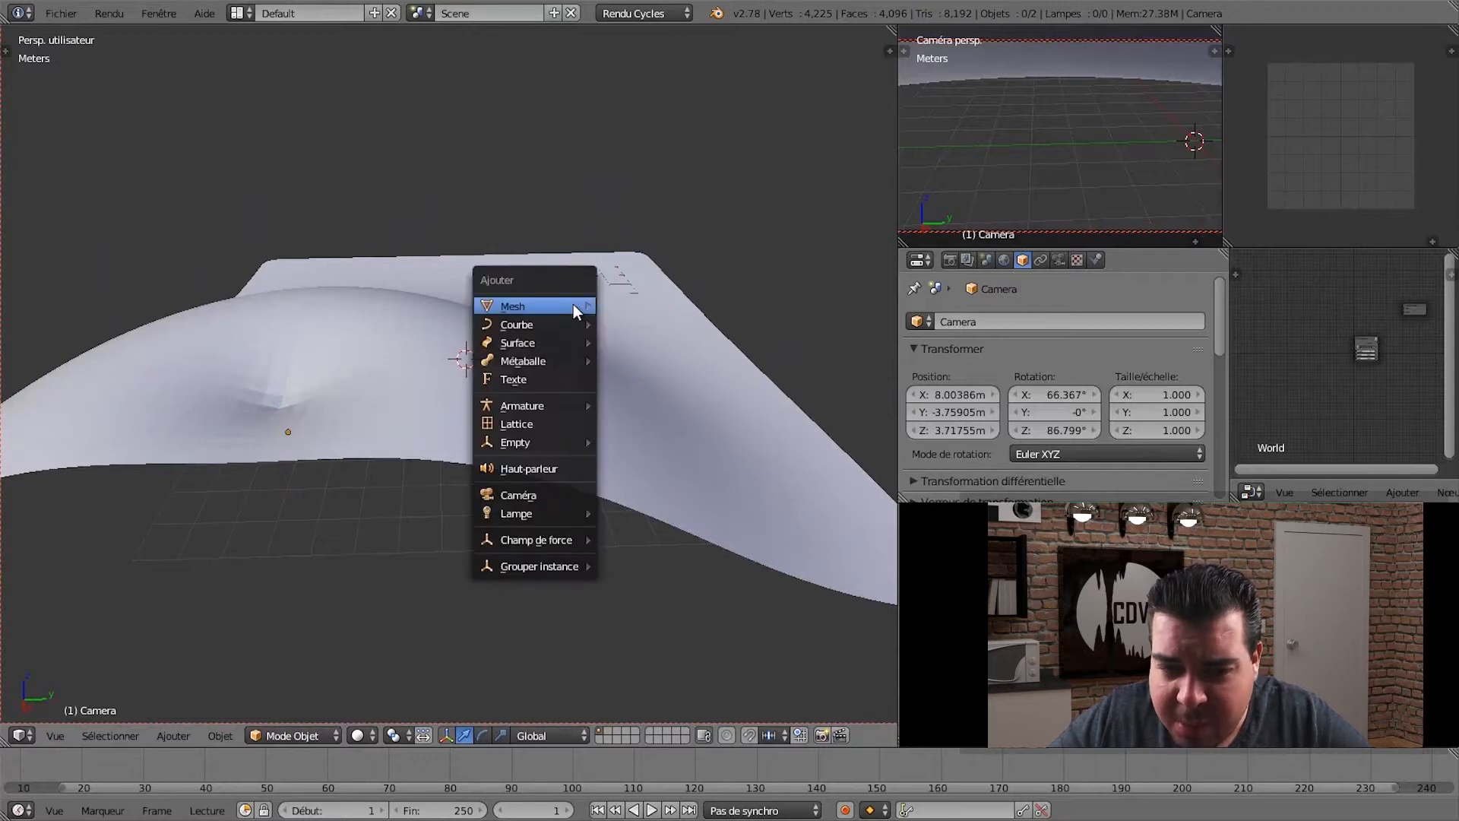
mouse_move(538, 322)
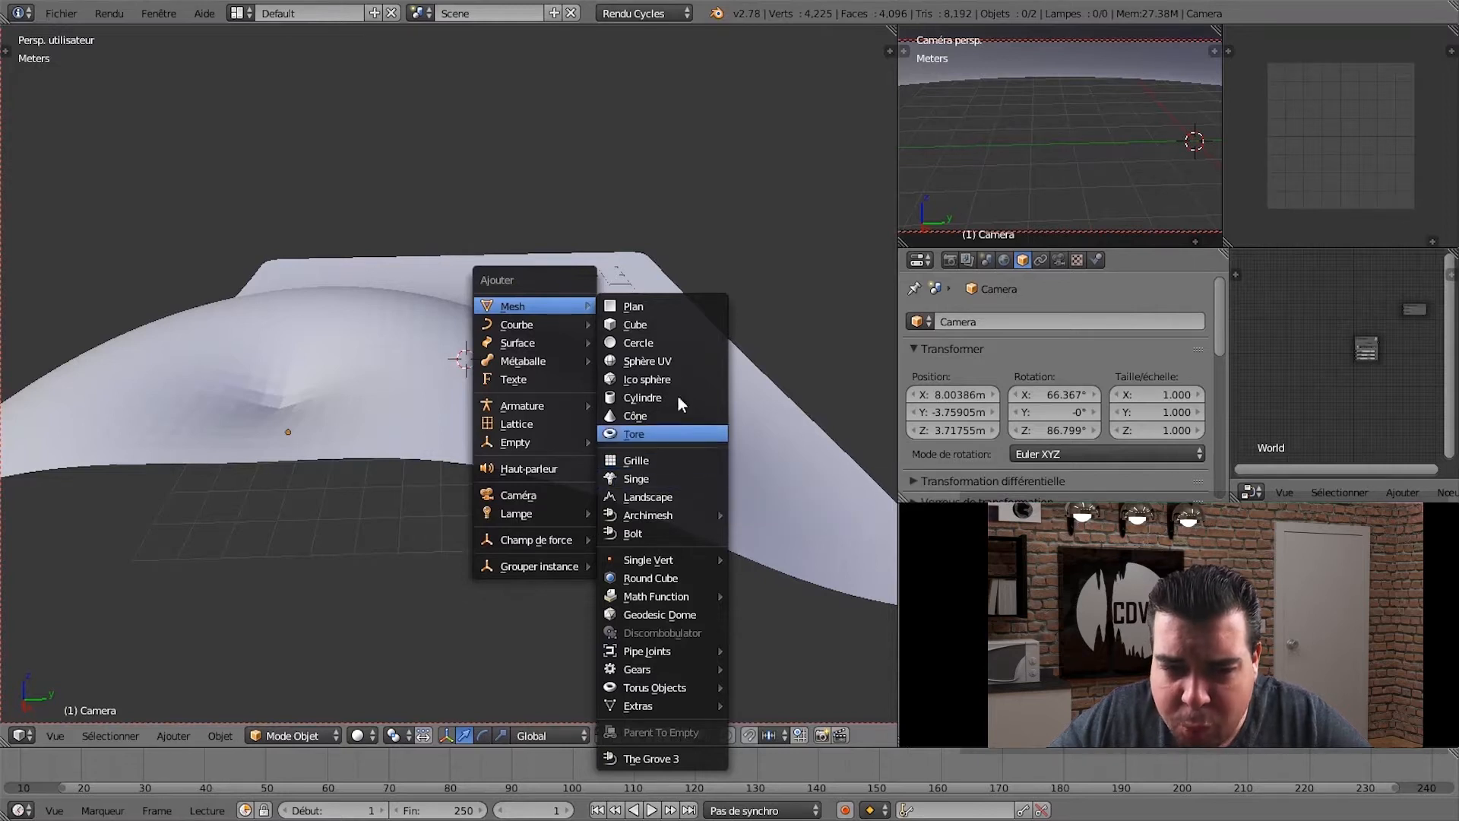
click(675, 325)
drag(469, 303, 467, 185)
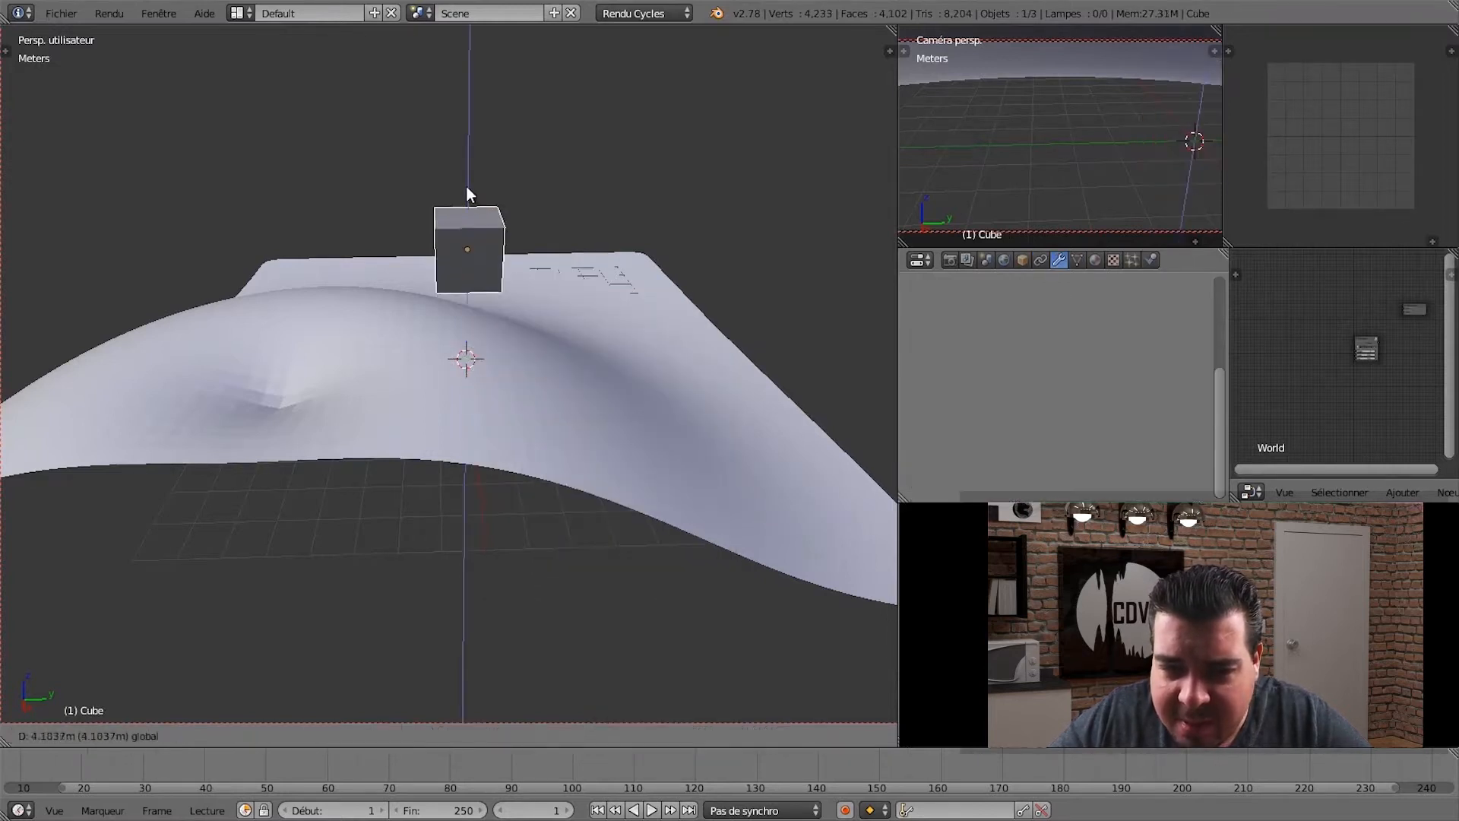
drag(538, 238, 701, 236)
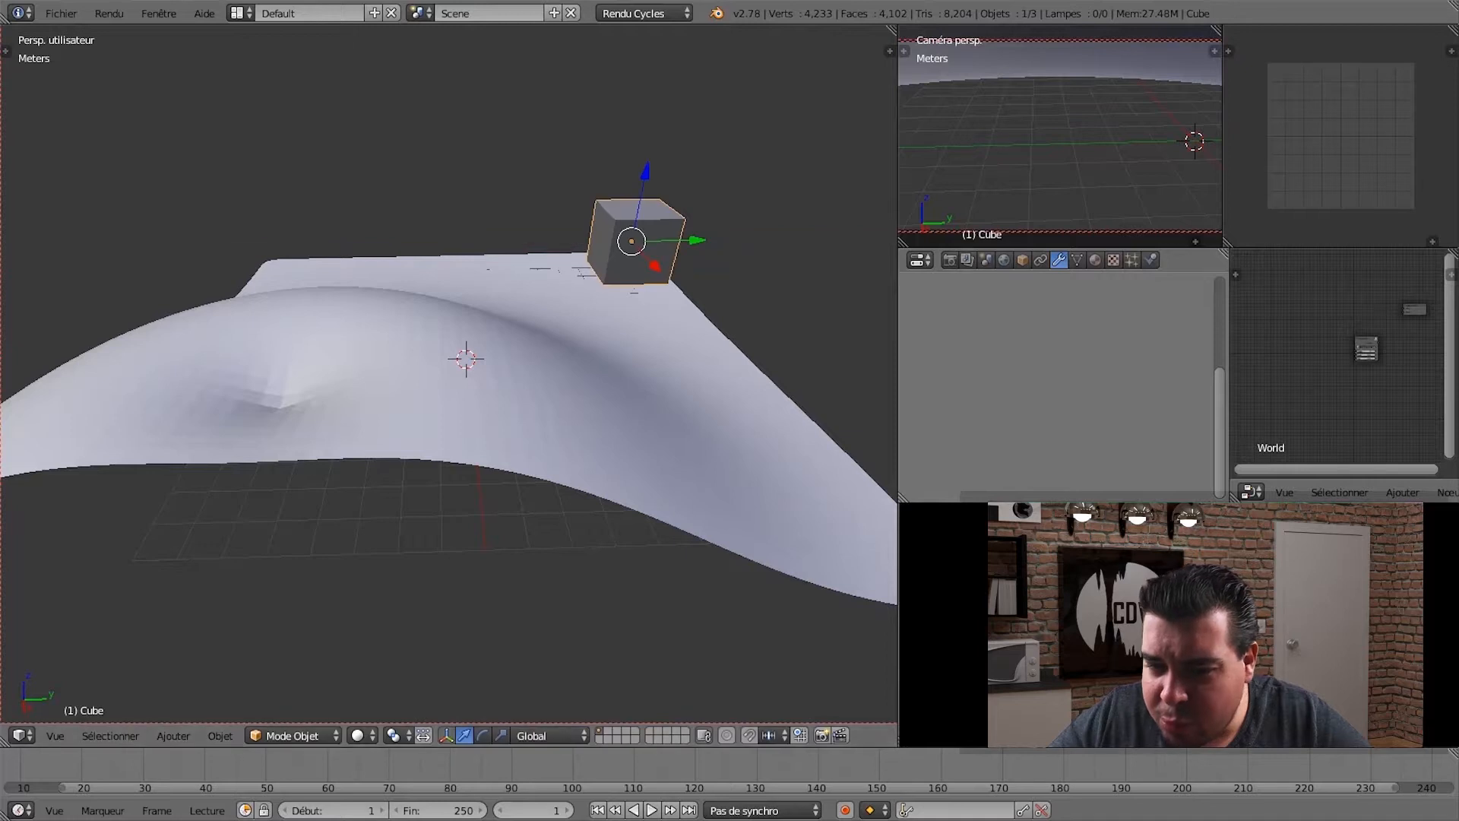
- Select the plane and replace the camera with the cube as the wave's position object
right_click(546, 367)
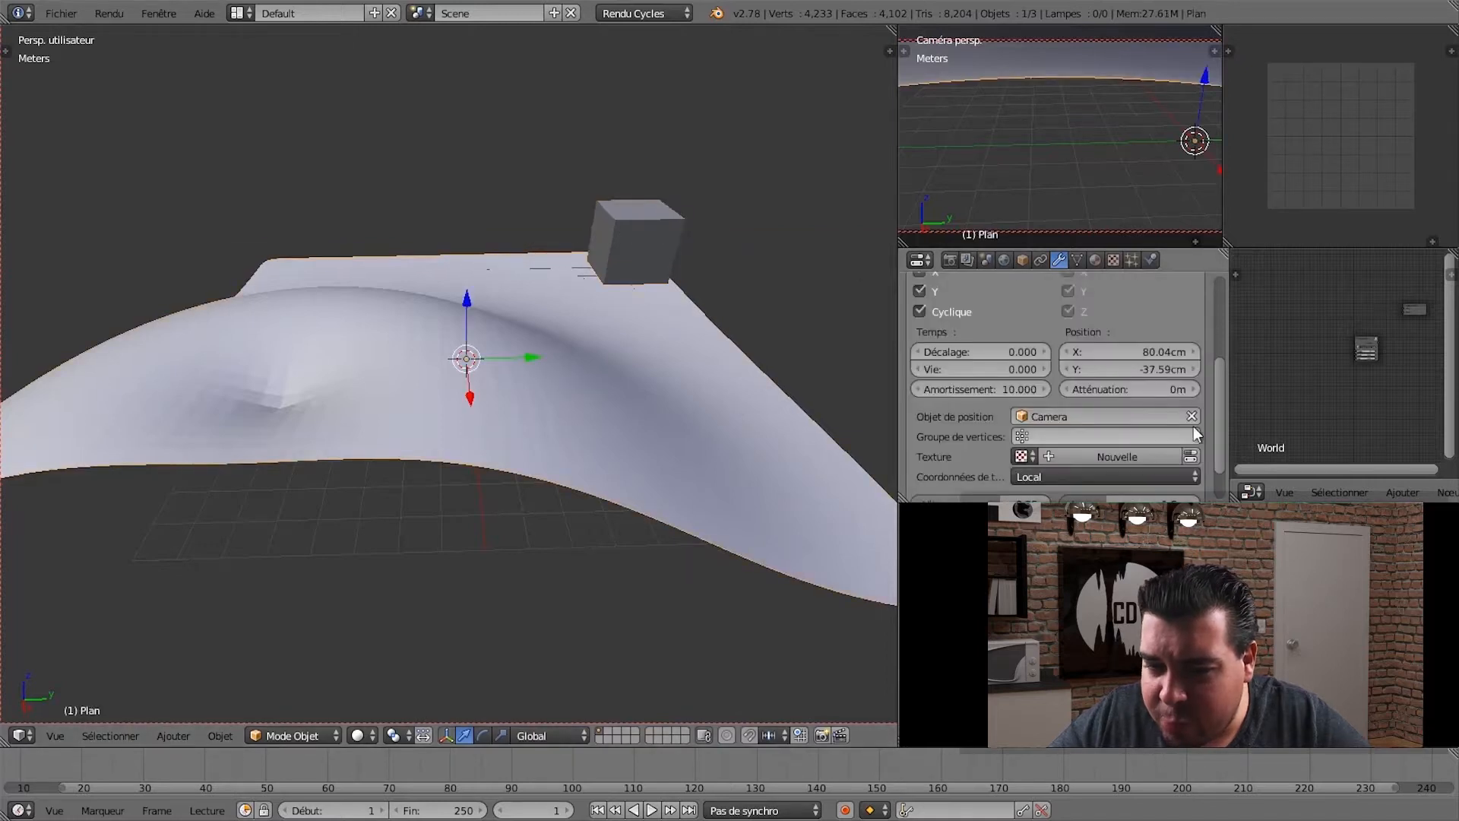
click(1101, 418)
click(1046, 456)
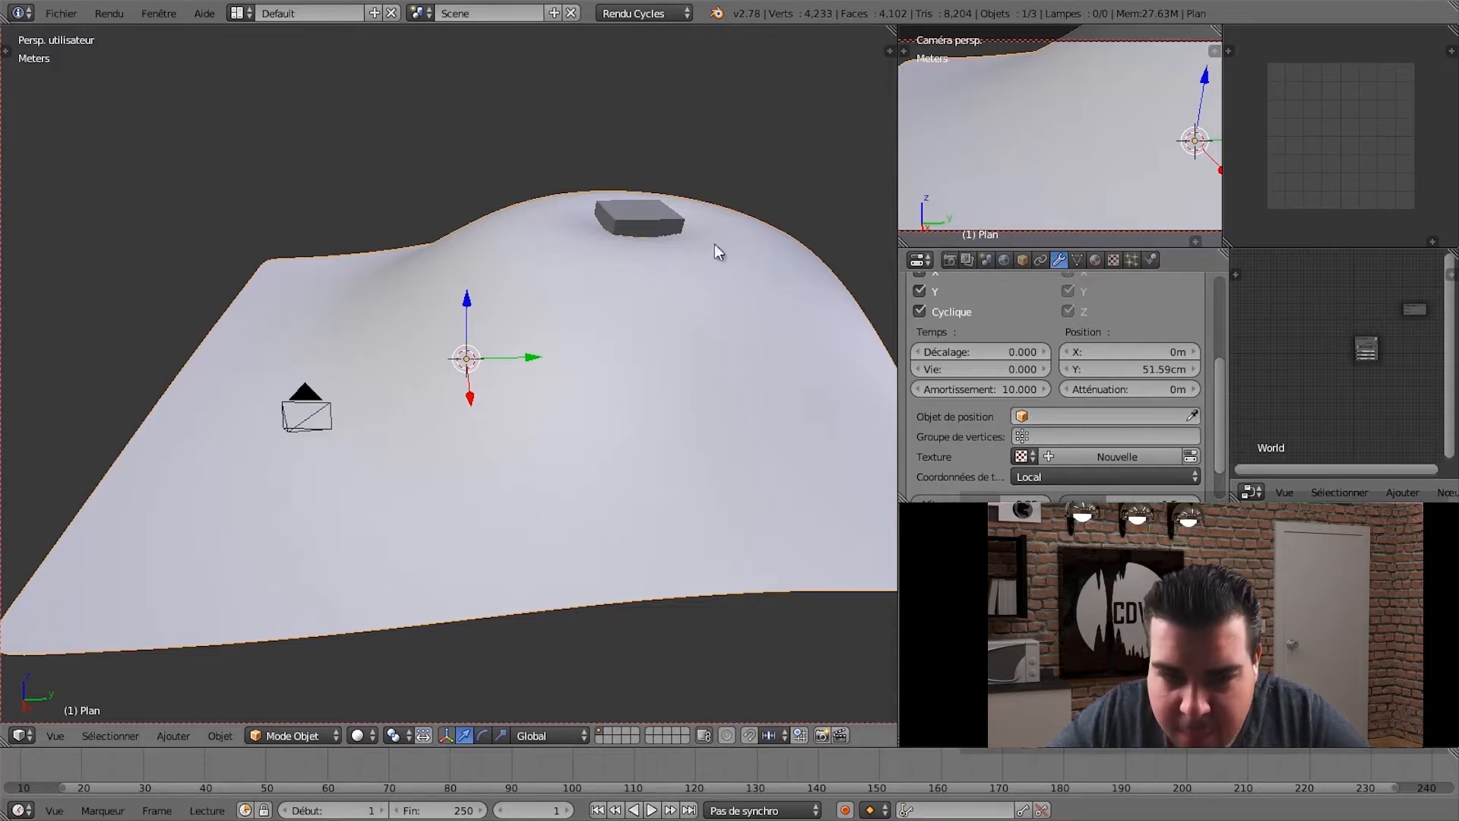
- Delete the cube from the scene
right_click(665, 231)
key(x)
click(661, 229)
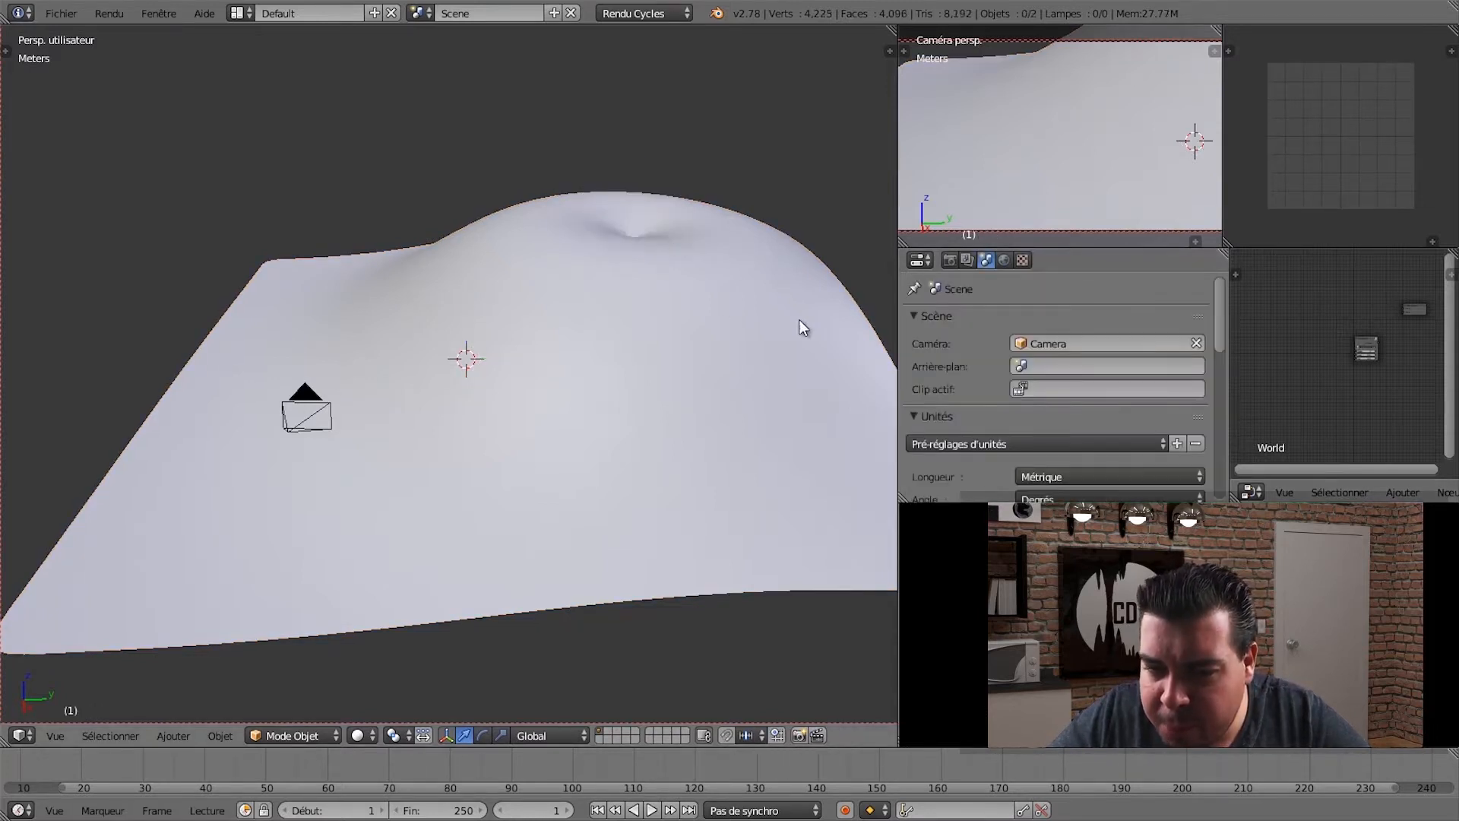
scroll(842, 363, down, 2)
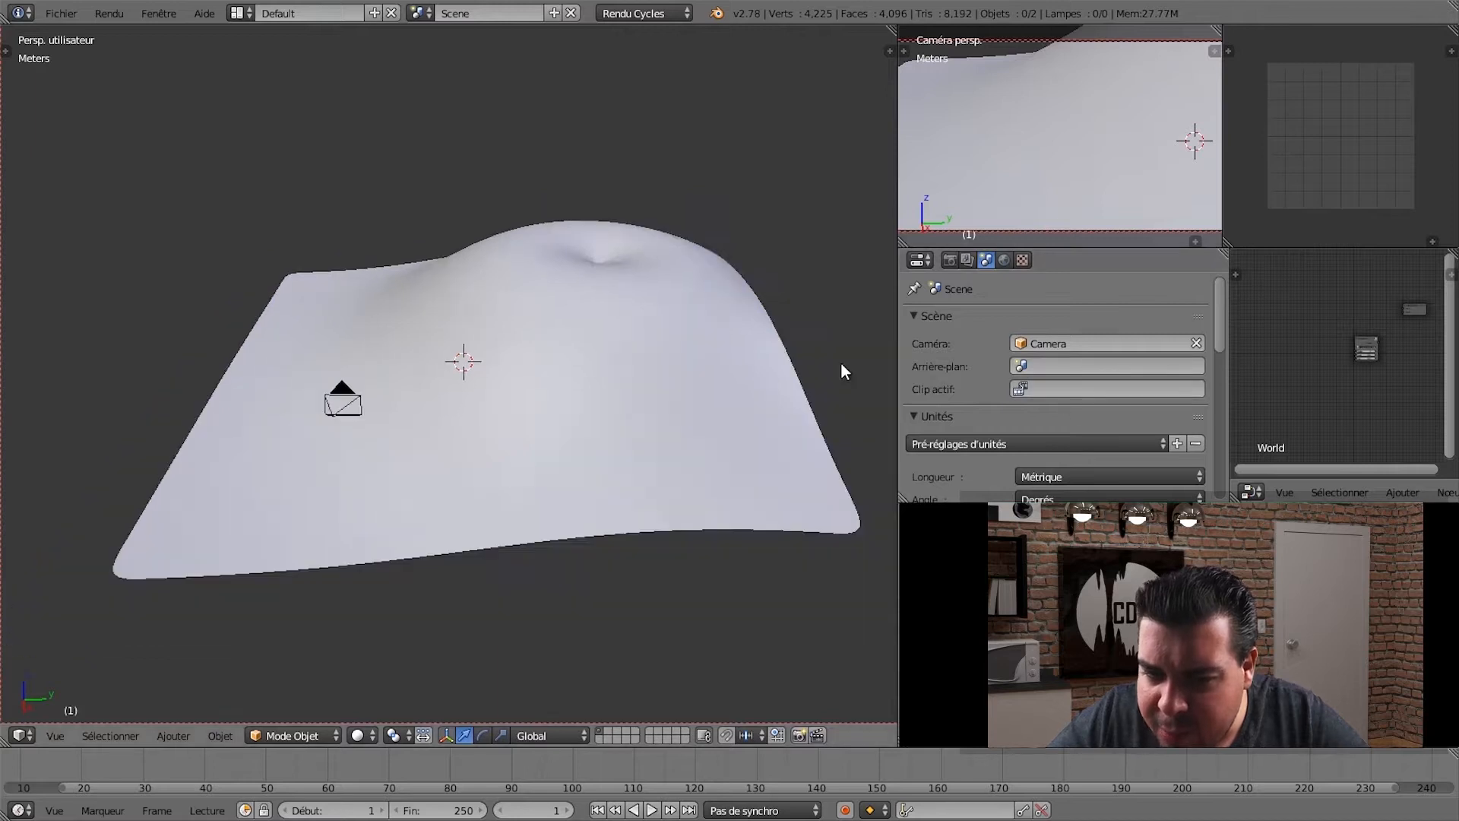
scroll(839, 363, up, 1)
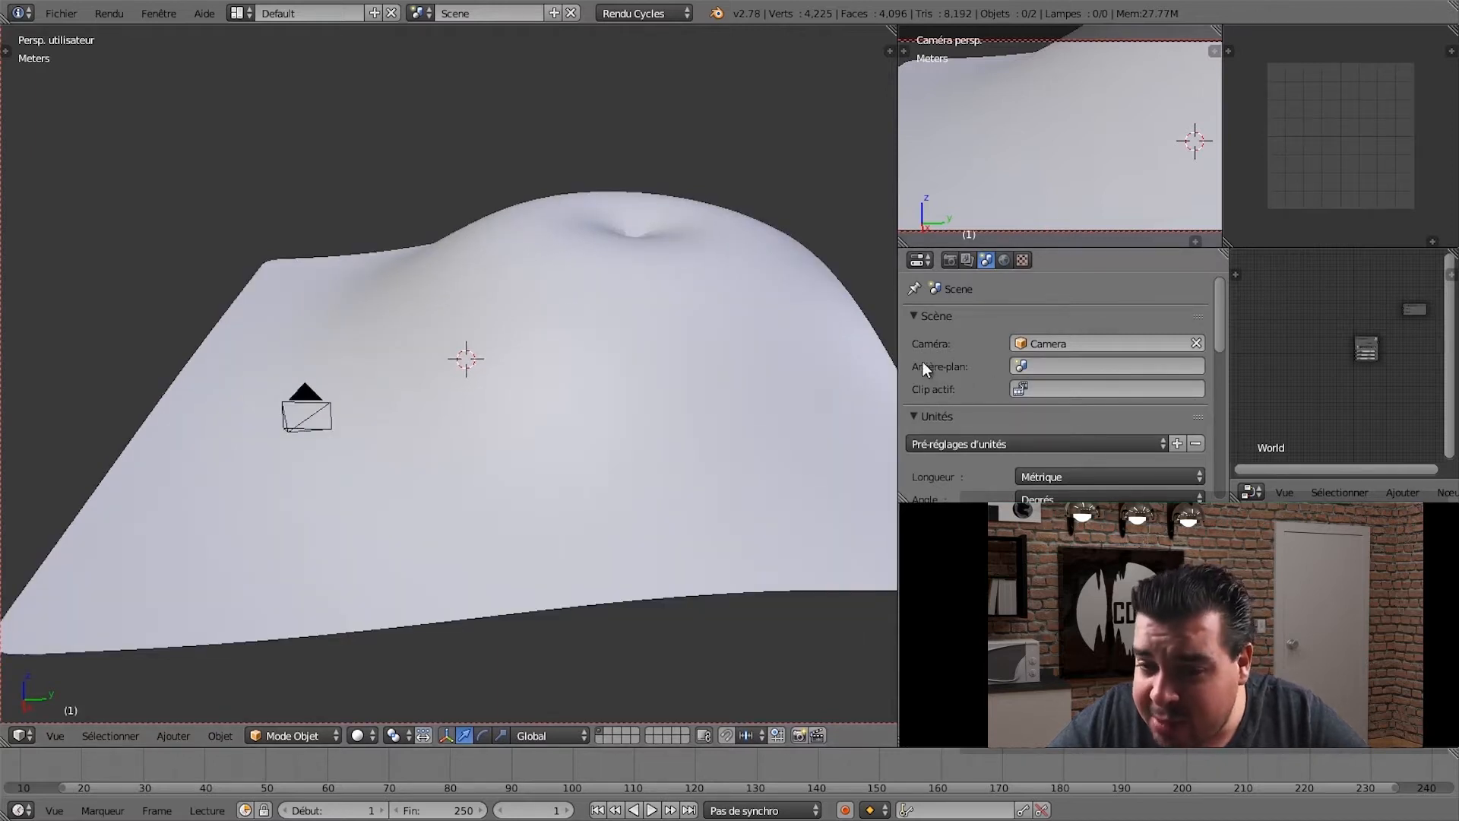
scroll(1160, 404, down, 2)
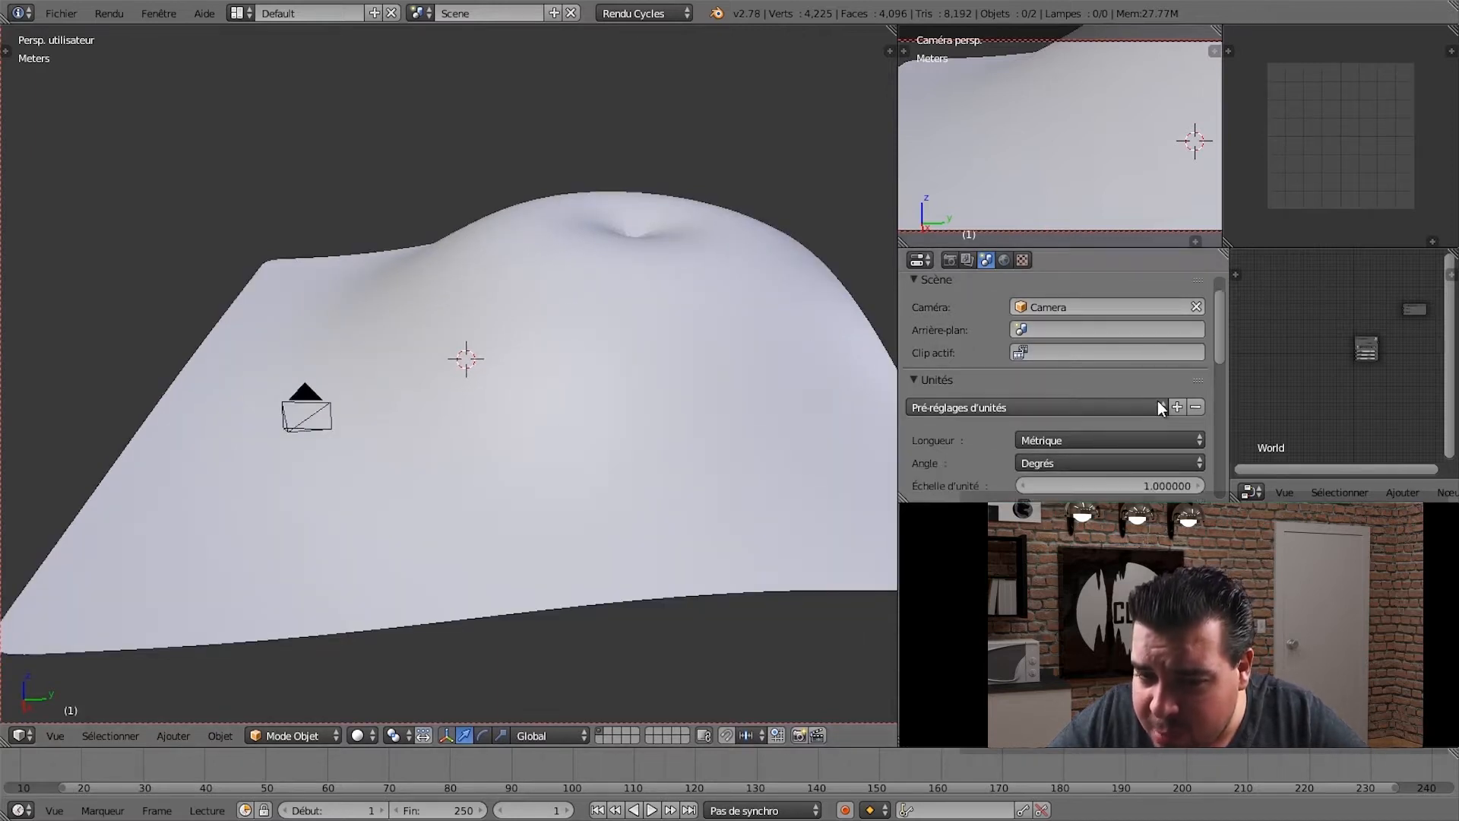
scroll(1155, 407, down, 6)
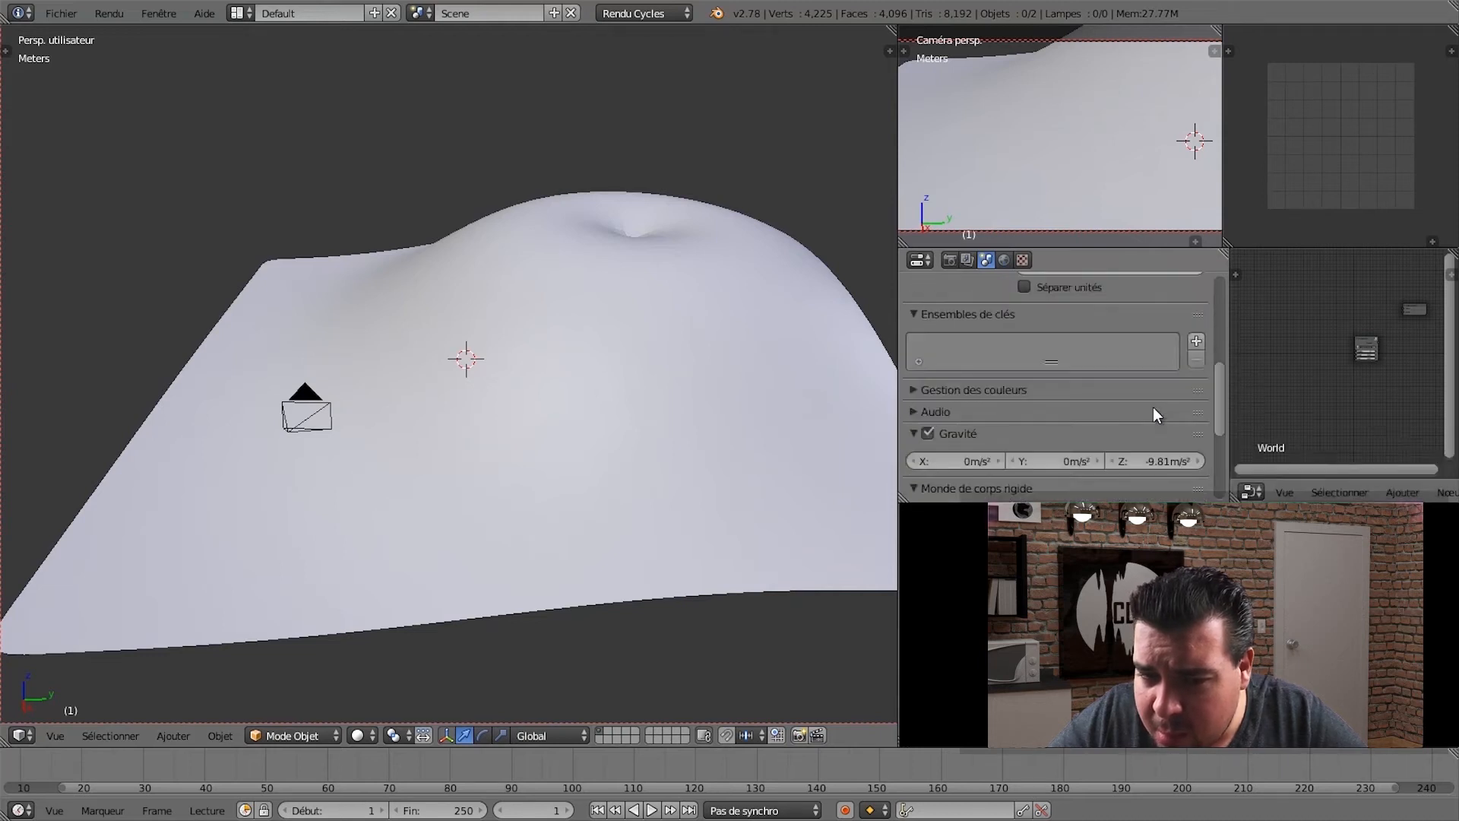
scroll(1147, 402, down, 3)
- Select the plane and reset the wave's Y start position to 0
right_click(718, 304)
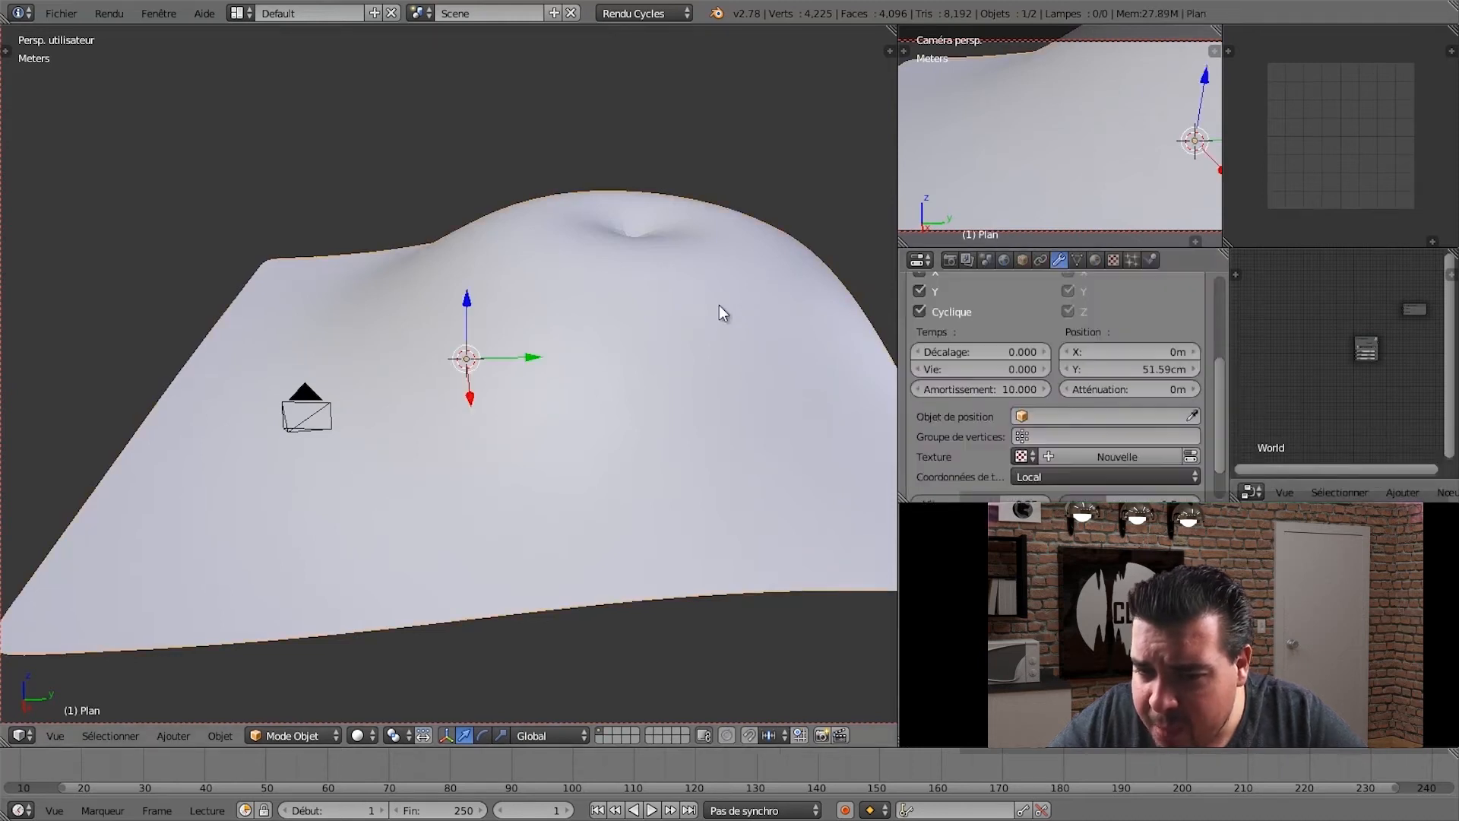
click(1172, 369)
text(0)
key(Return)
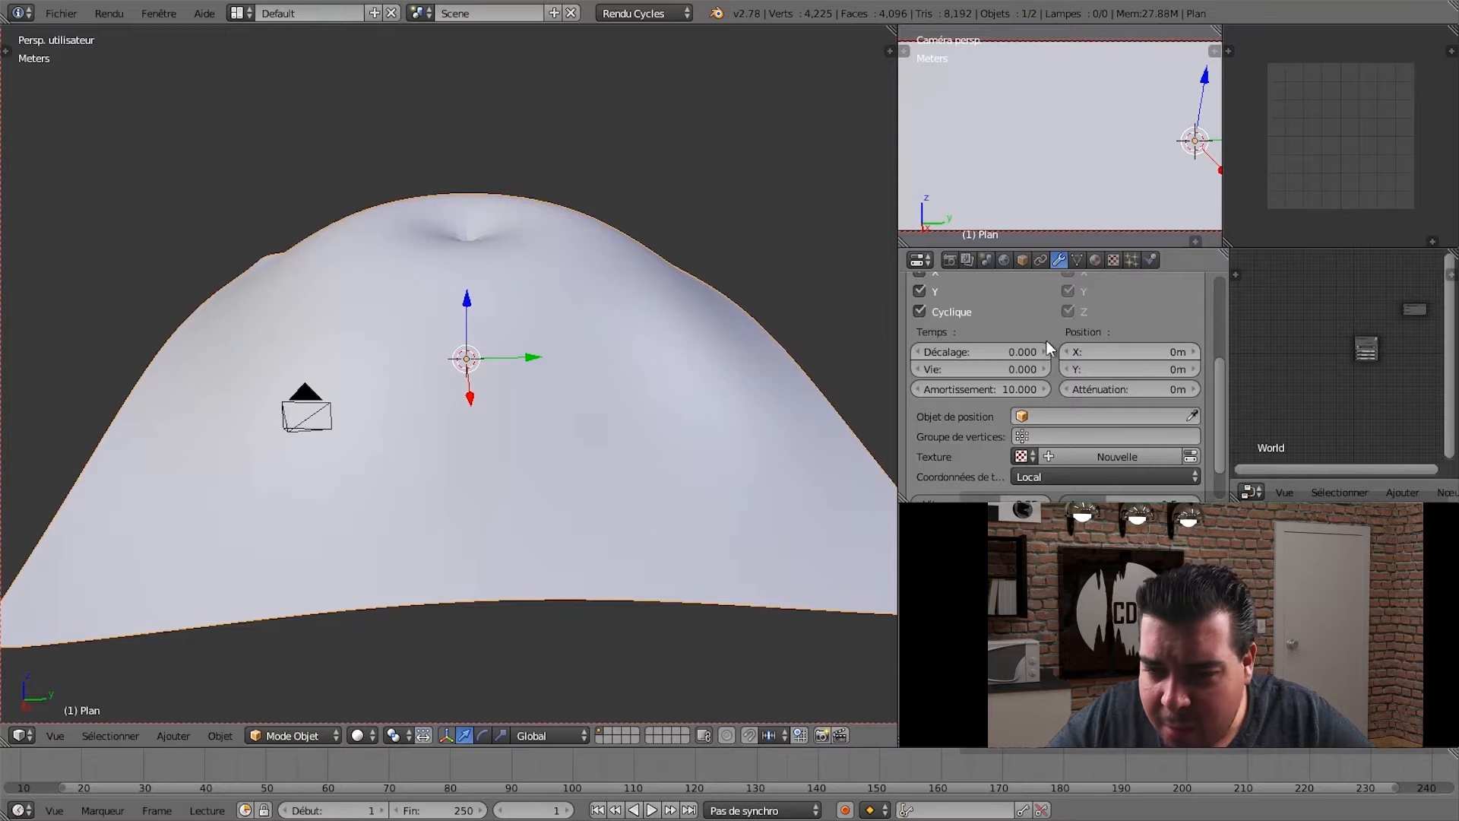
- Enter Edit Mode on the plane, clear the selection and select a large circular area of vertices around its center
middle_drag(578, 462, 580, 421)
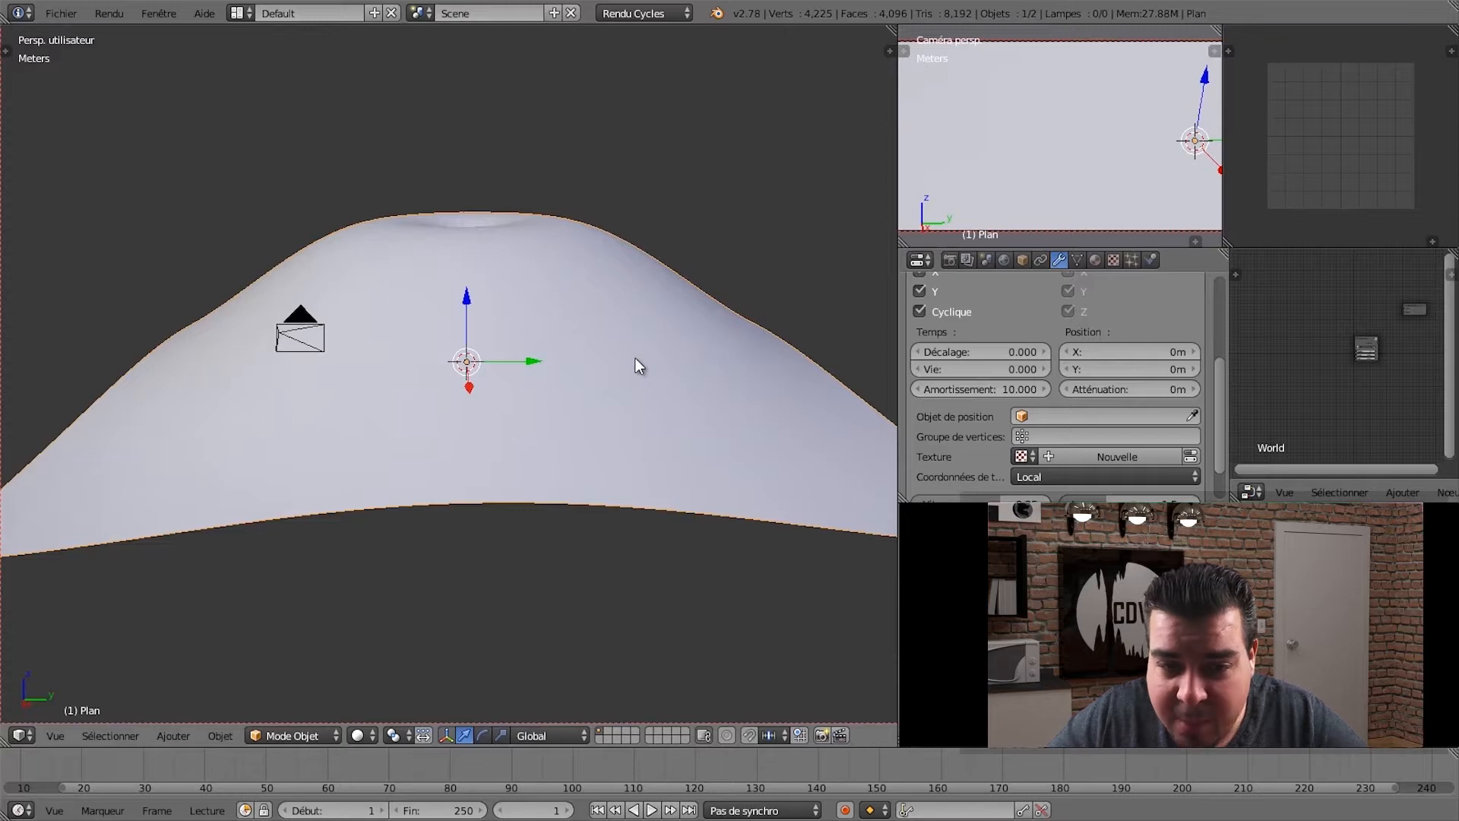
key(Tab)
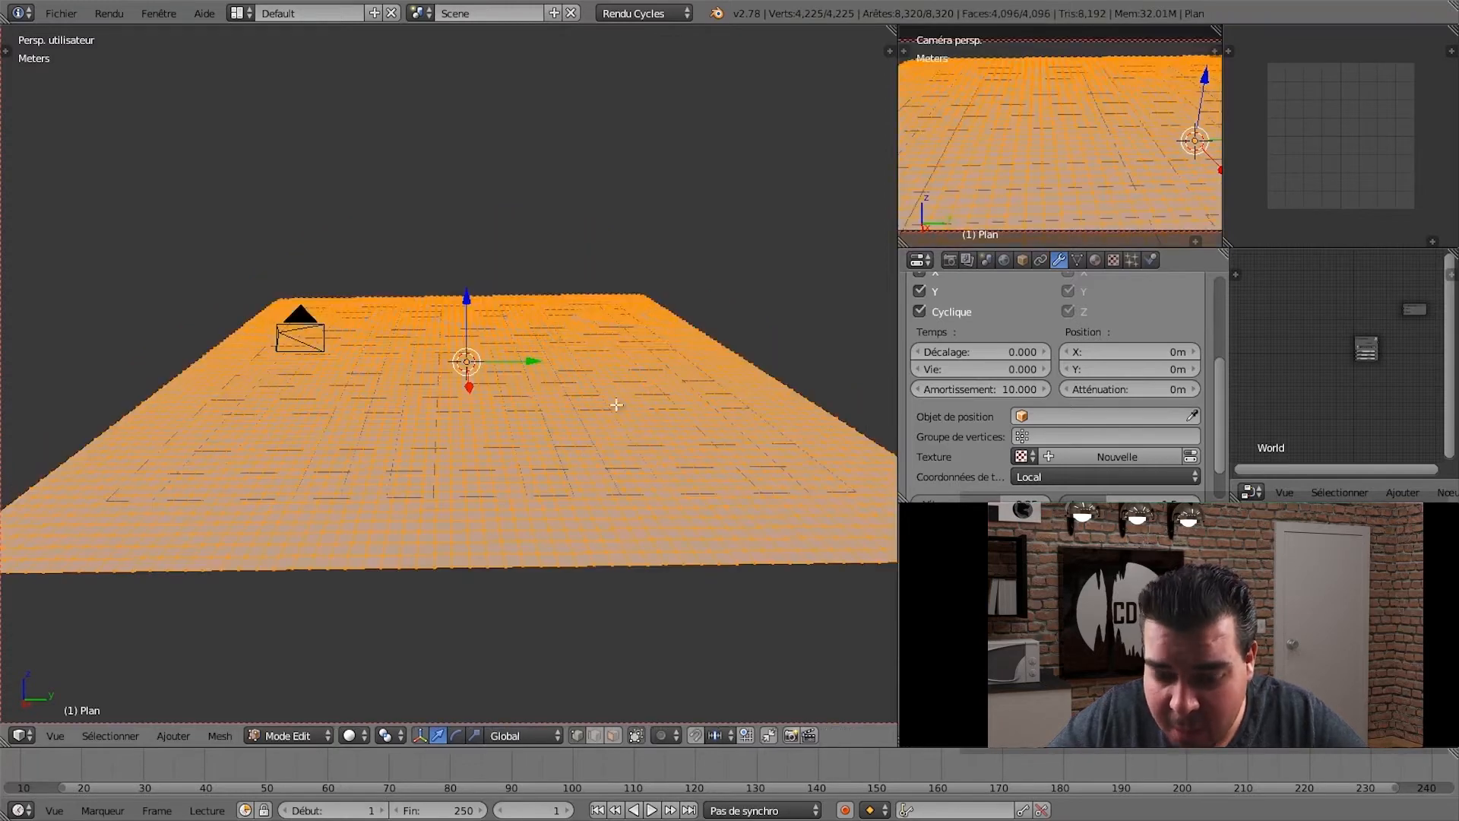
key(a)
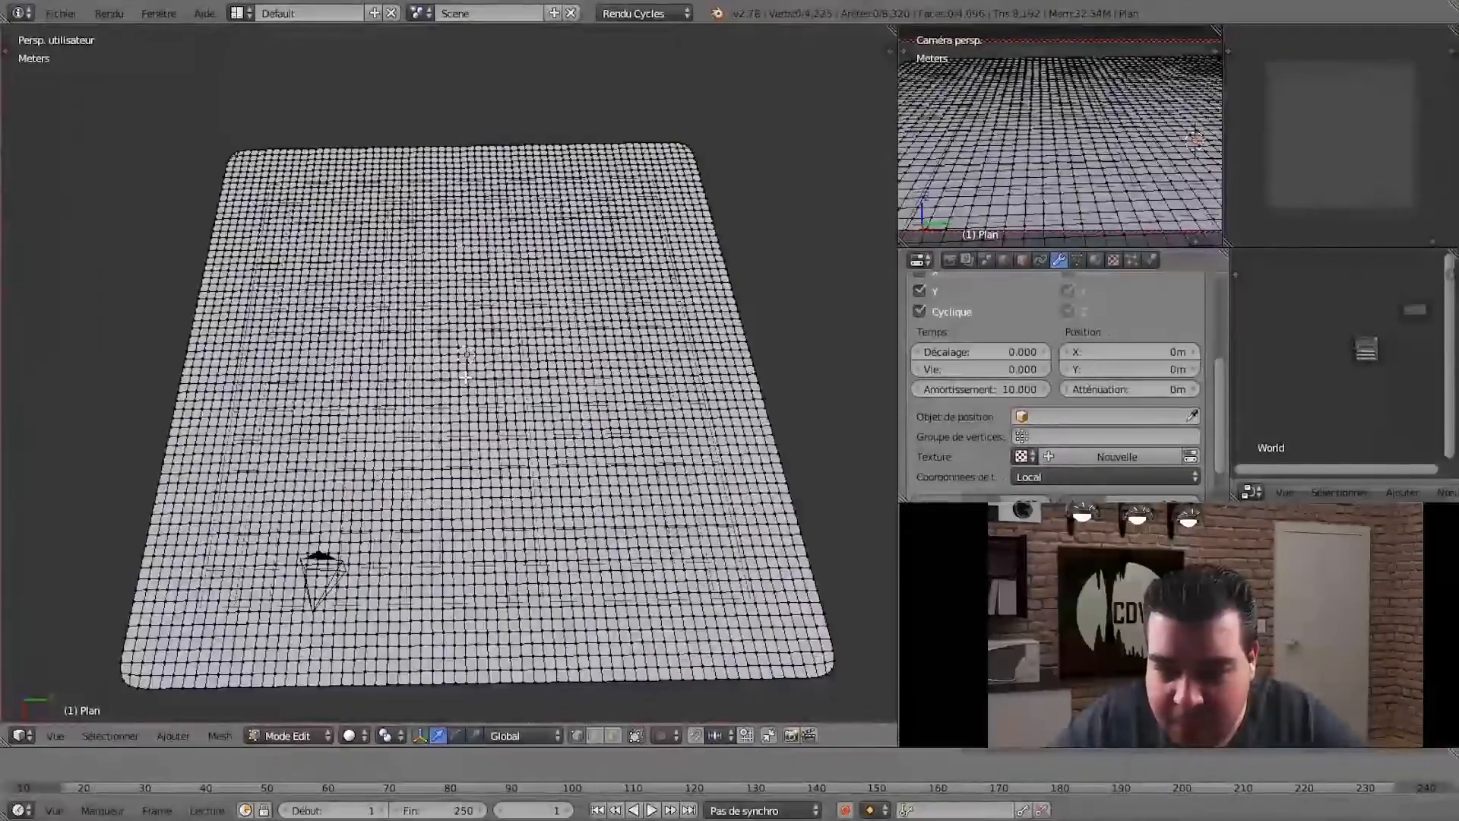
click(491, 431)
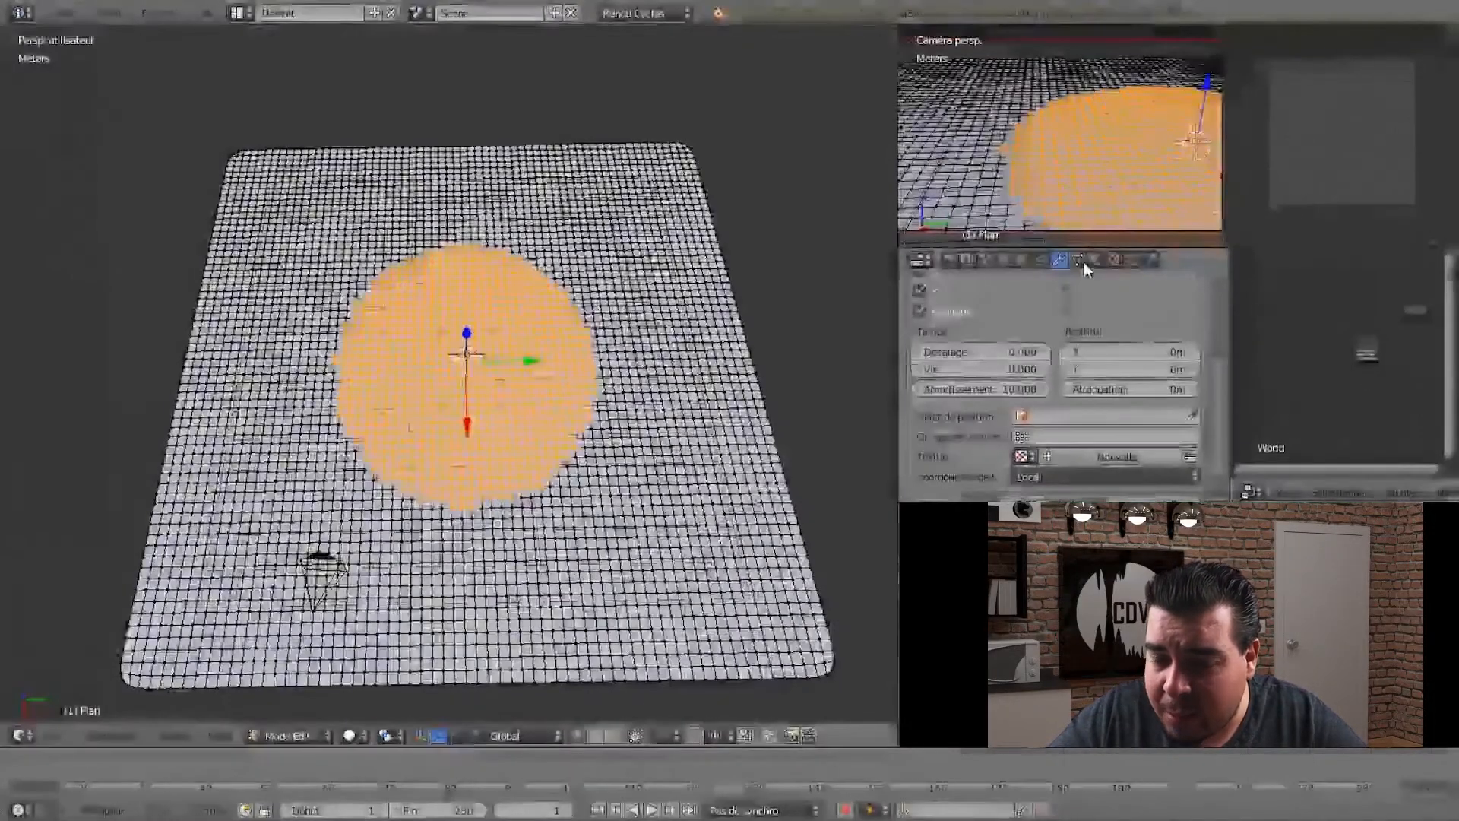
- Create a new vertex group on the plane and assign the selected central vertices to it
click(1077, 260)
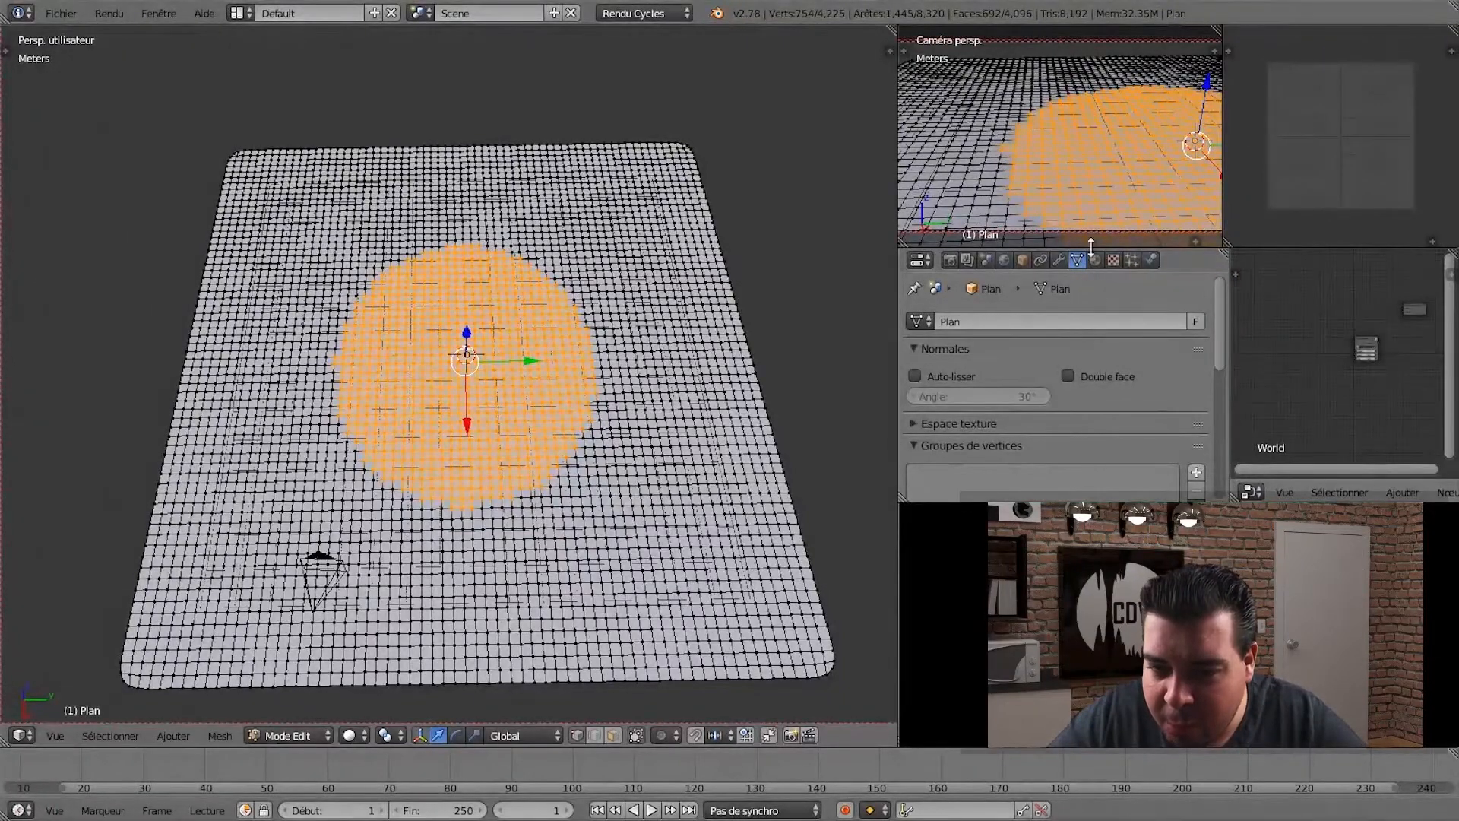
scroll(1109, 307, down, 3)
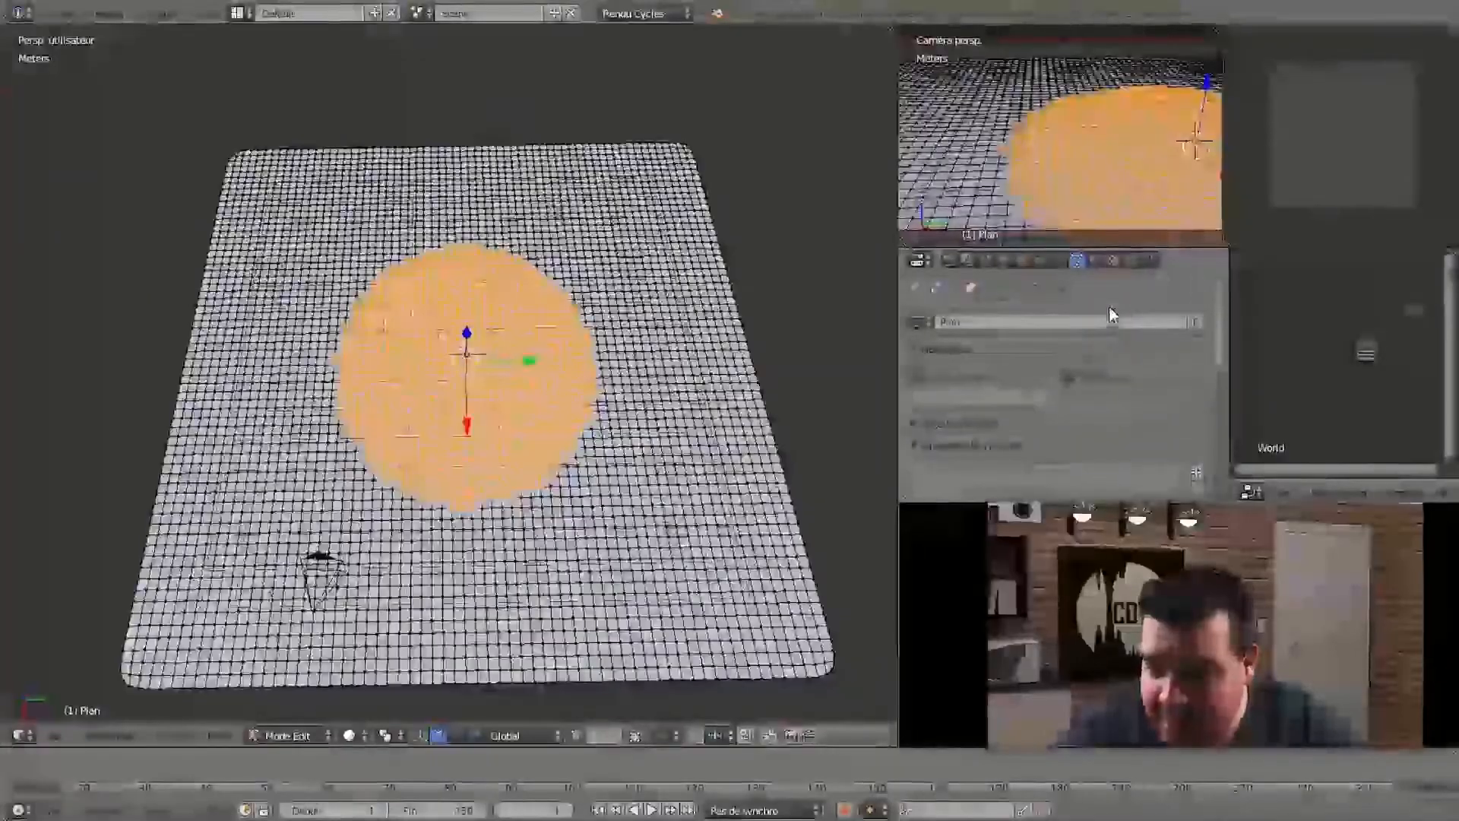
scroll(957, 395, up, 2)
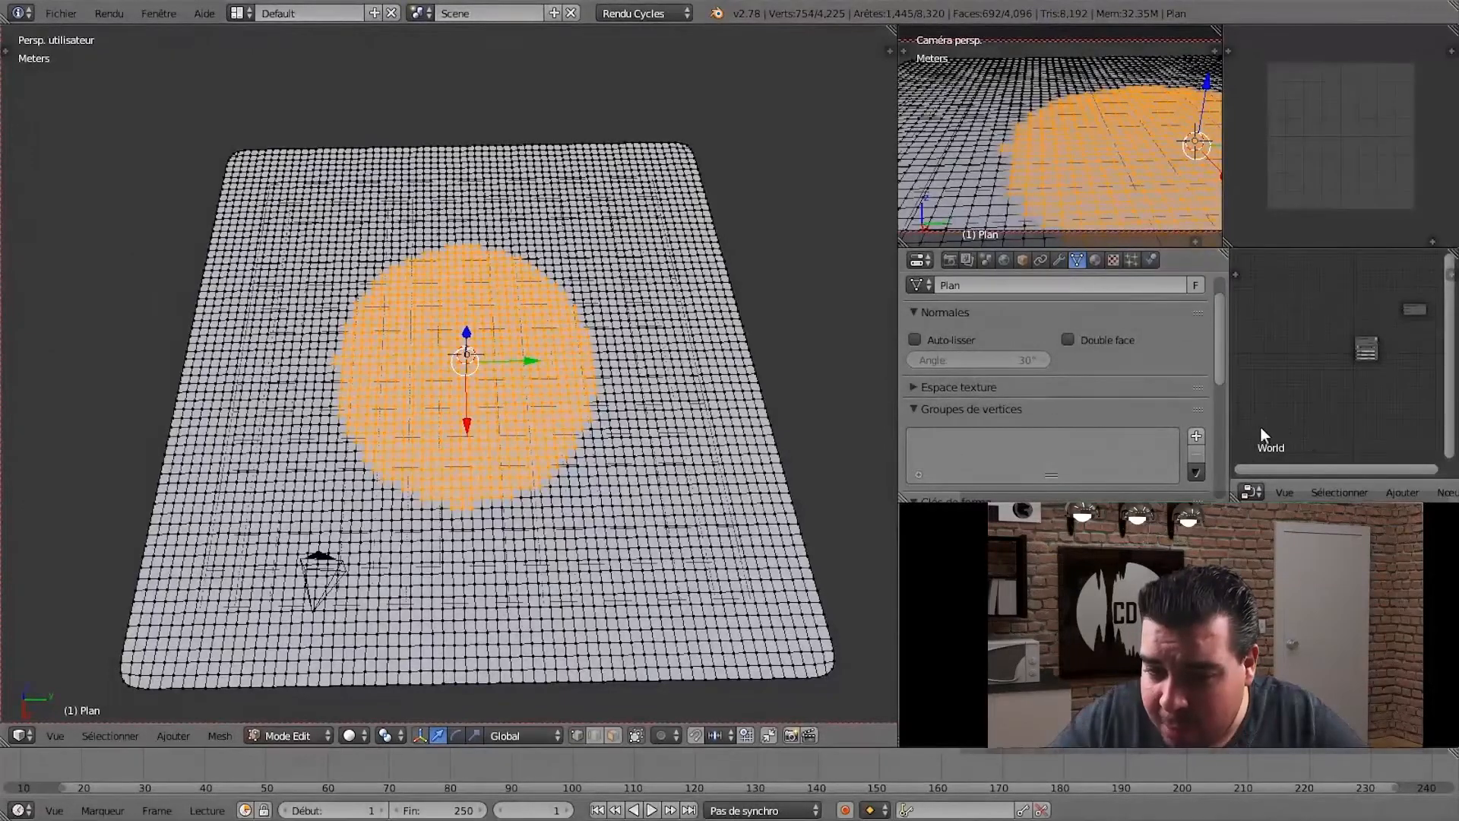
click(1197, 437)
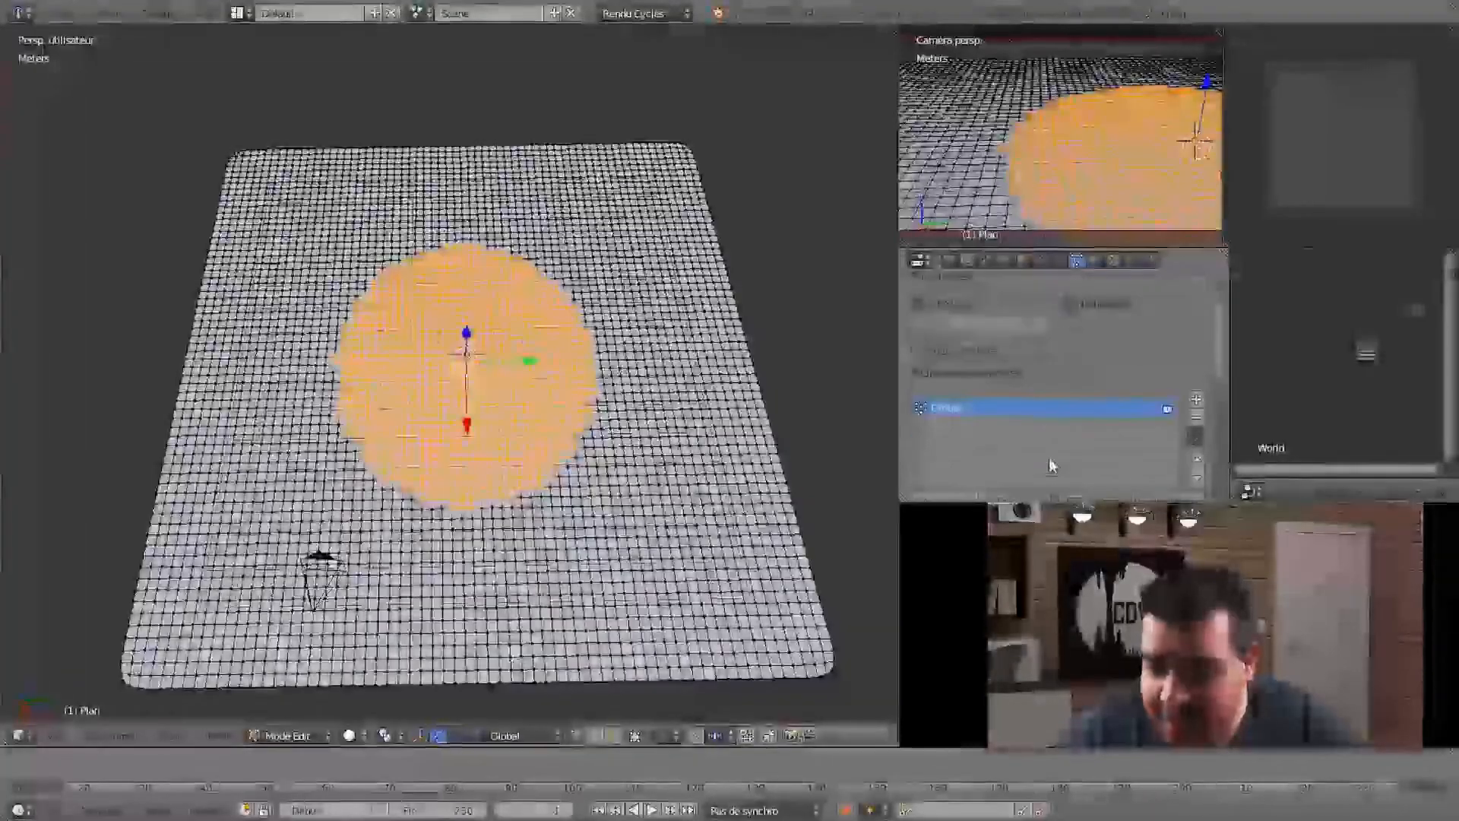
scroll(980, 416, down, 3)
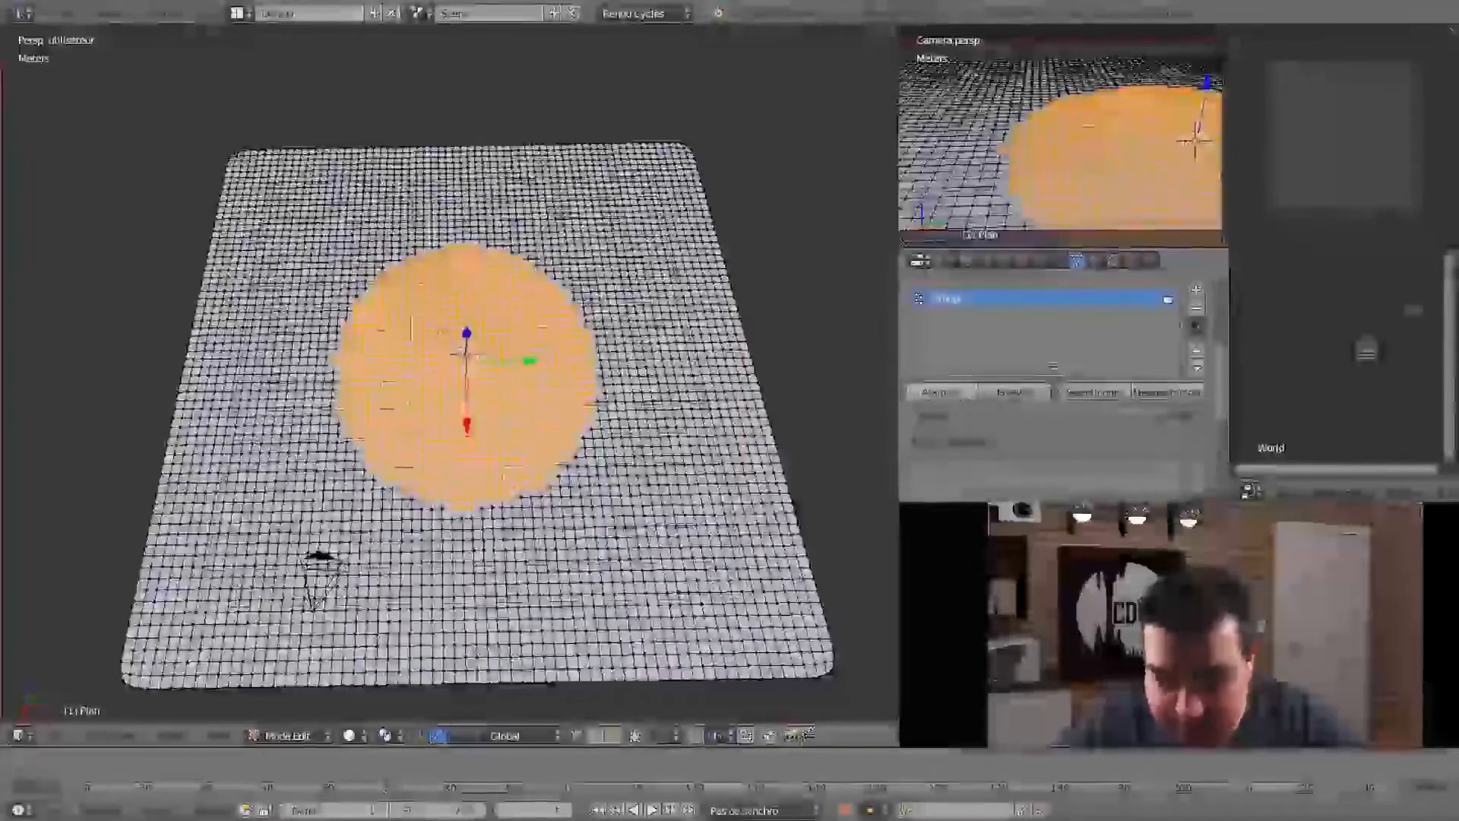
- Return to Object Mode, limit the wave to the vertex group Groupe and play the animation to check the effect
key(Tab)
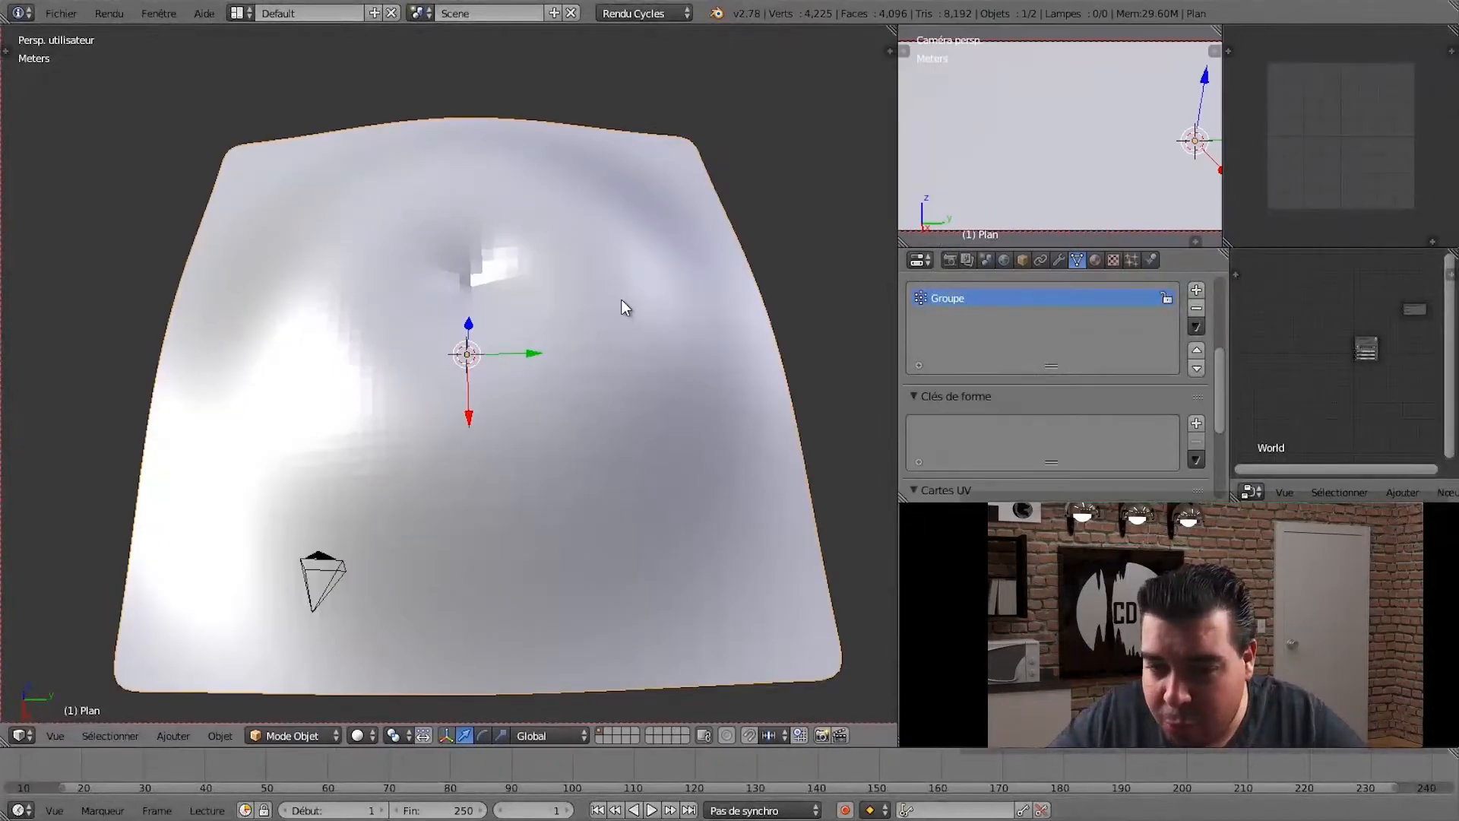
click(1058, 259)
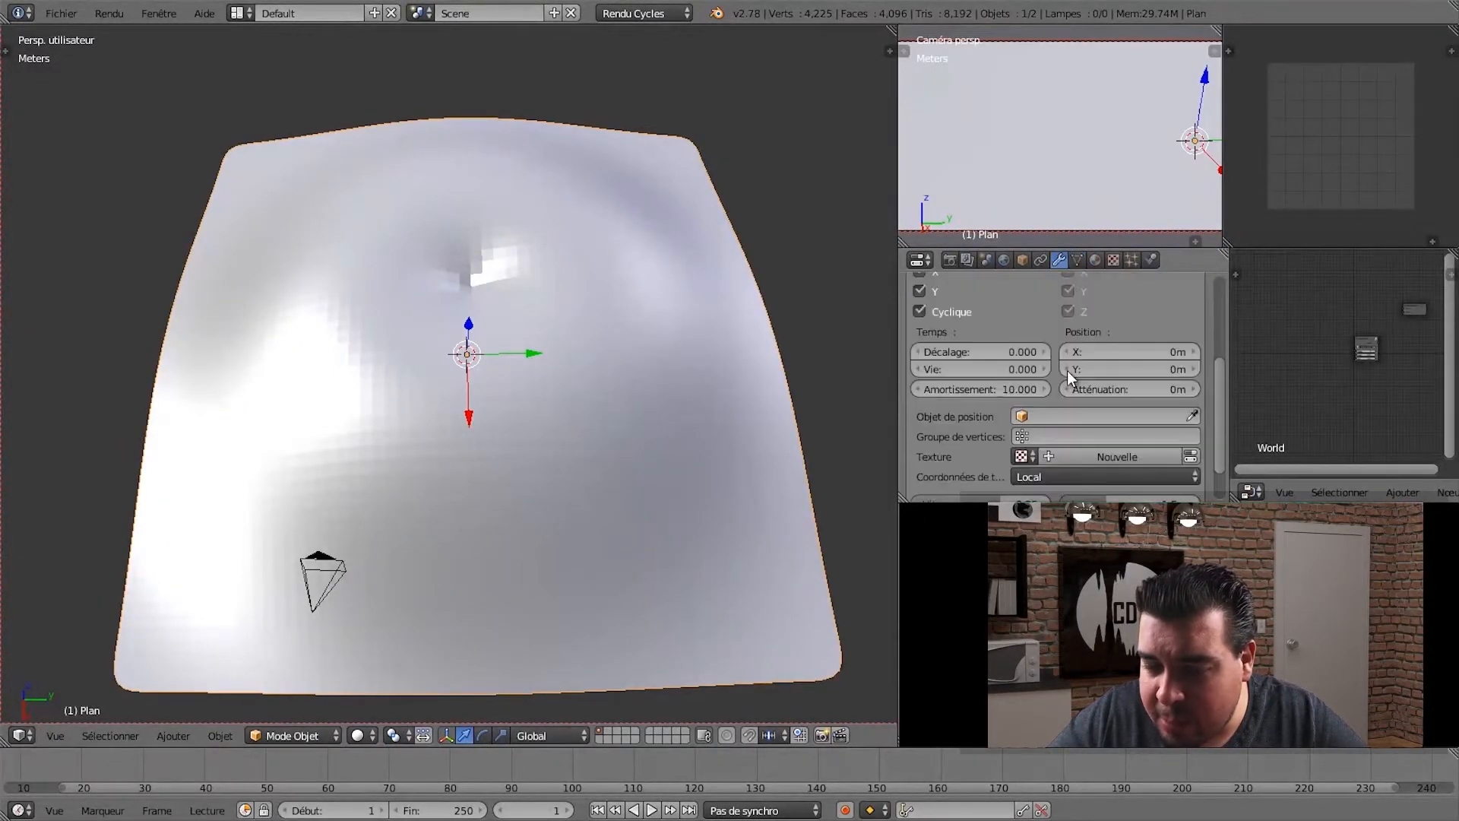
click(1088, 436)
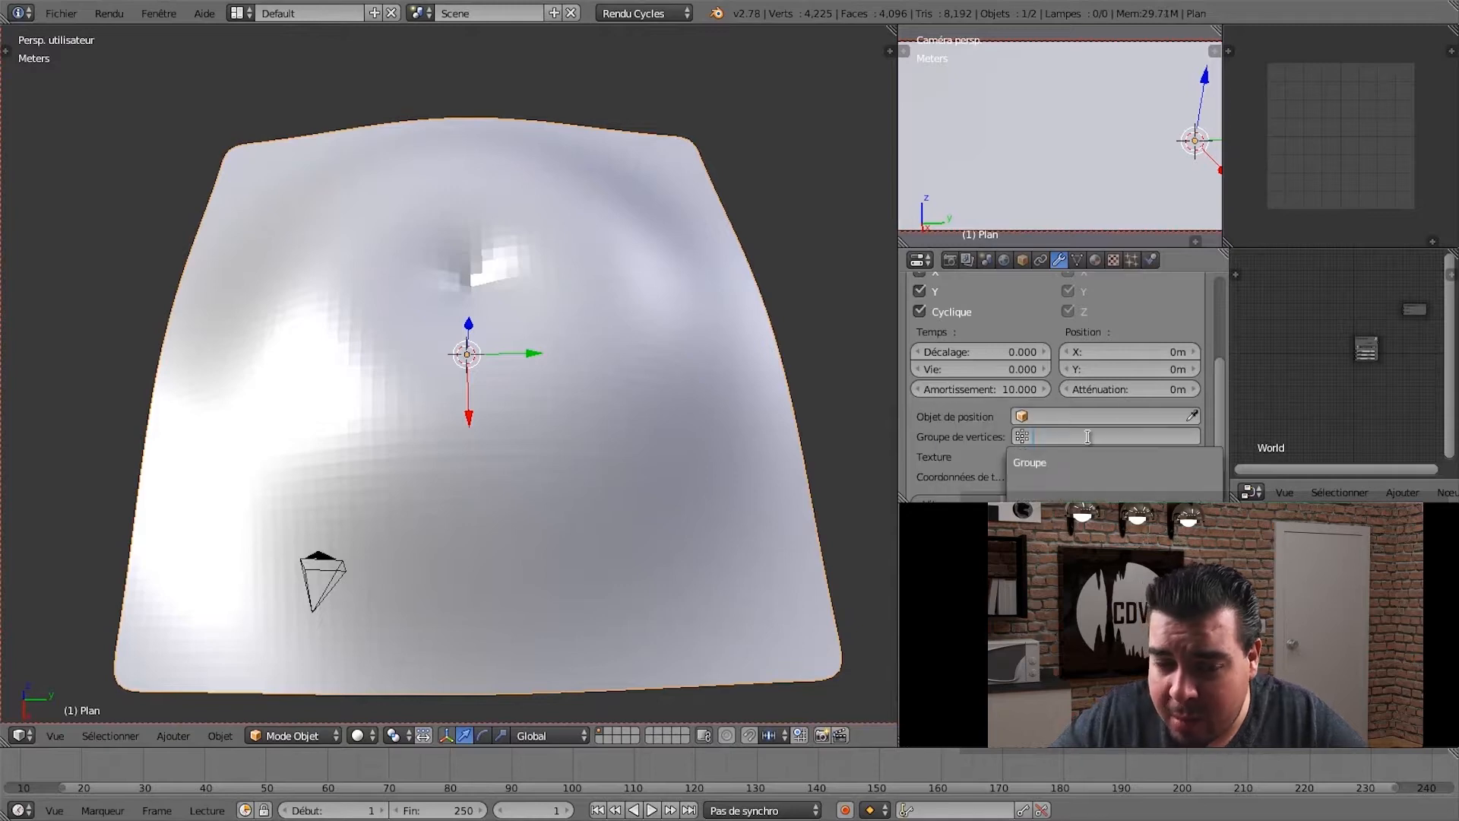
click(1088, 457)
middle_drag(485, 395, 512, 299)
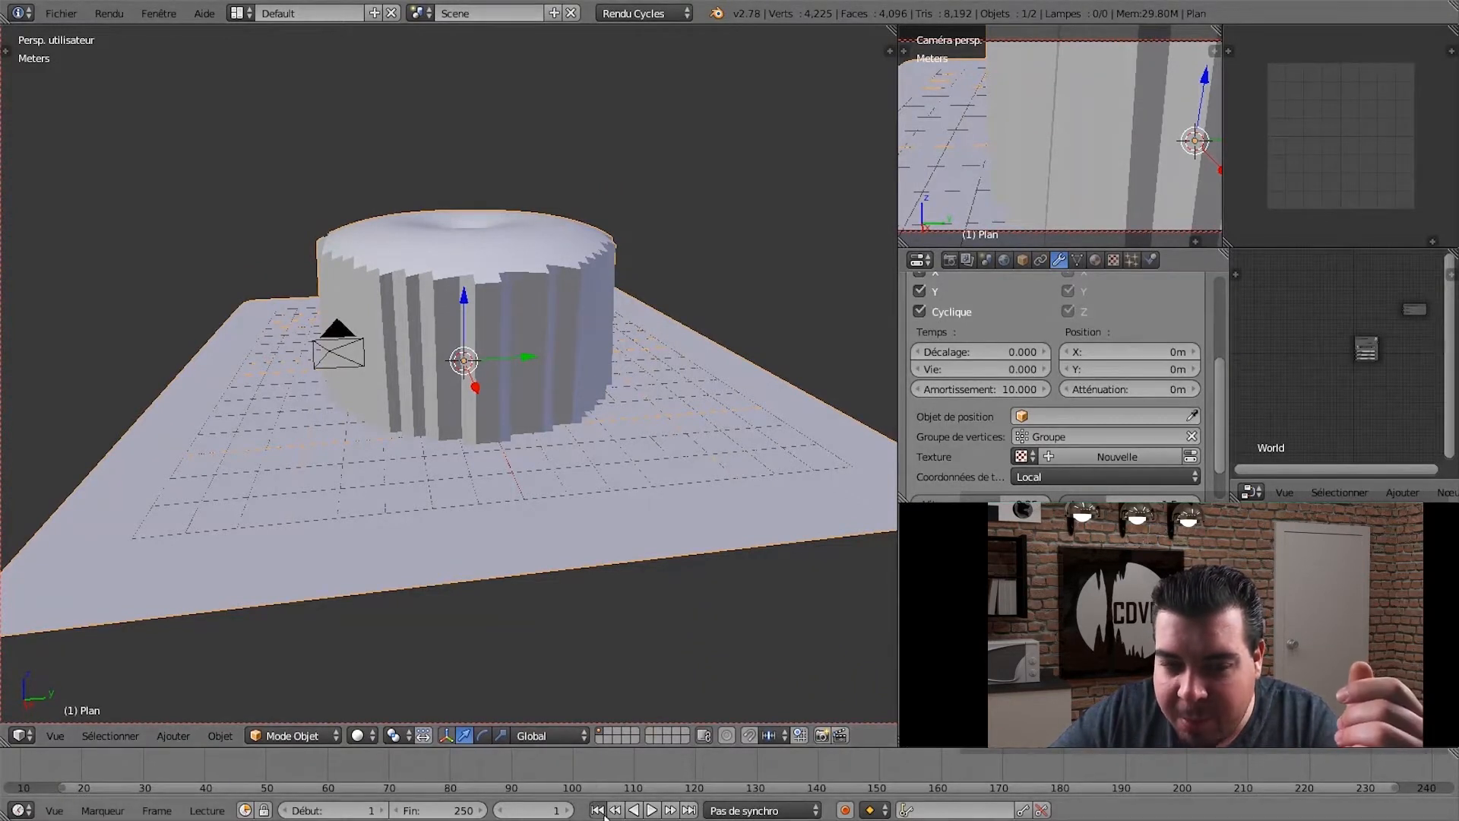
click(651, 810)
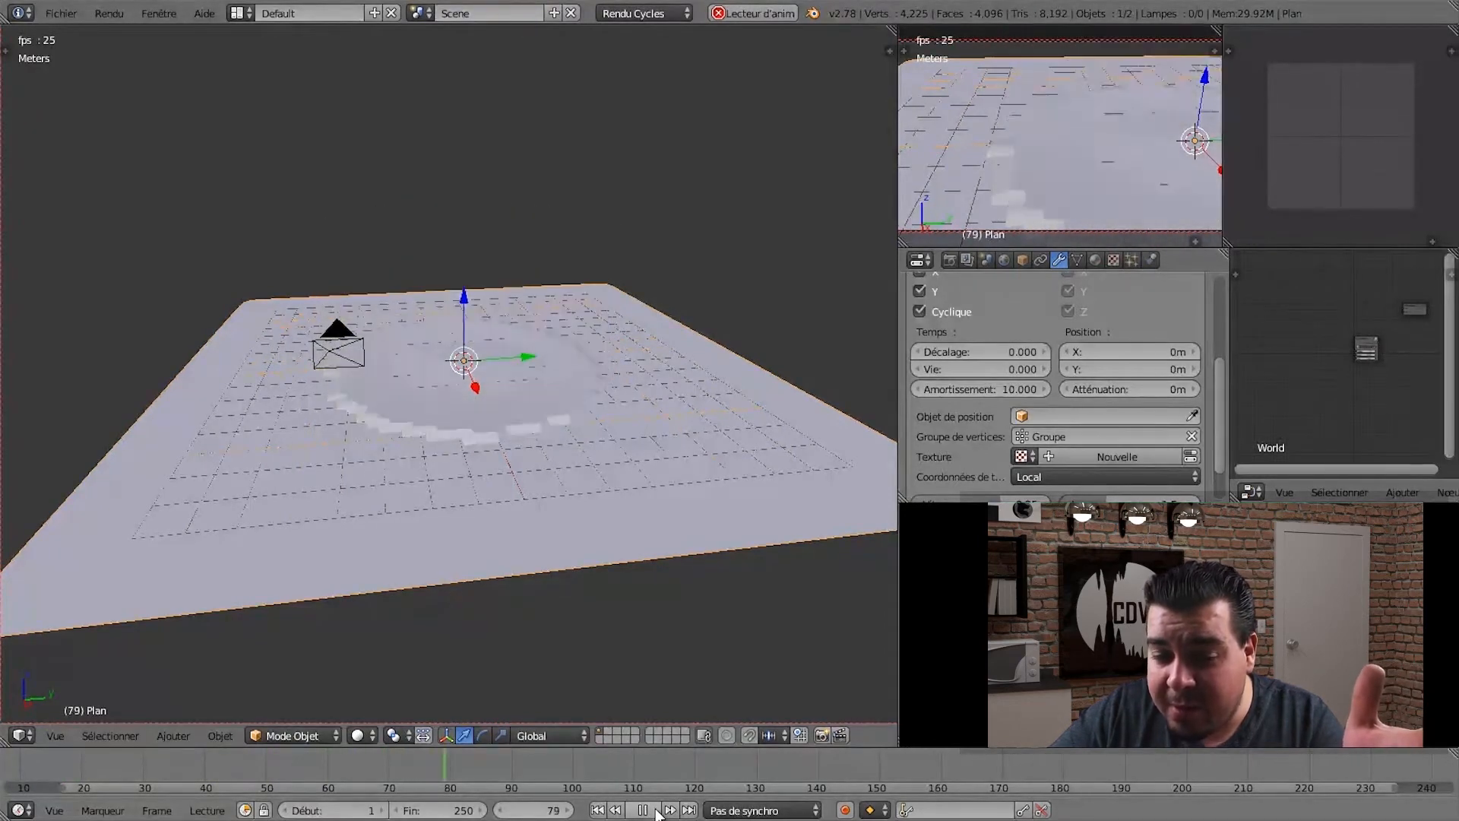
click(655, 812)
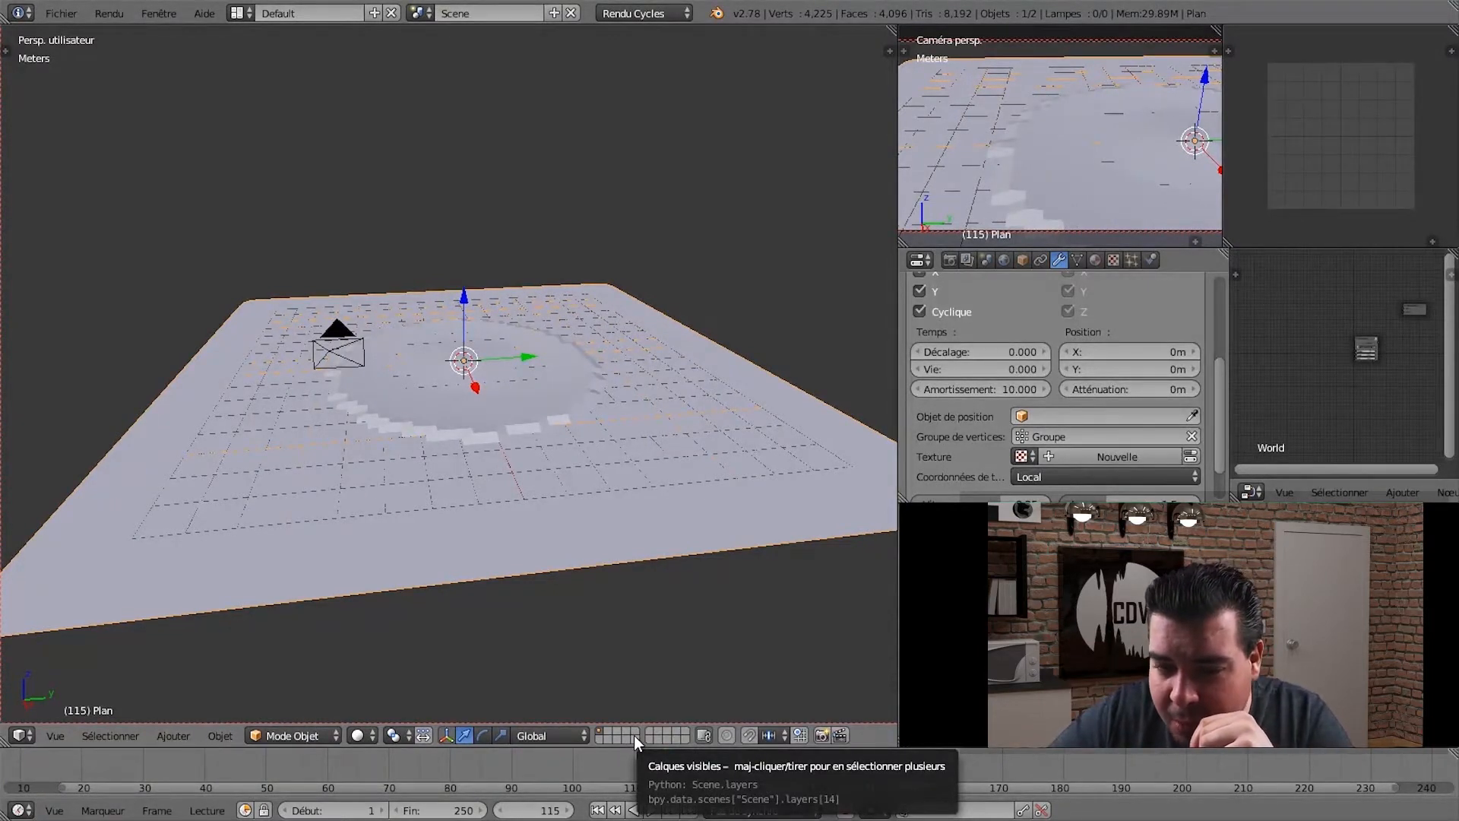
- Clear the wave's vertex group, delete that group from the plane and return the animation to frame 1
click(1192, 436)
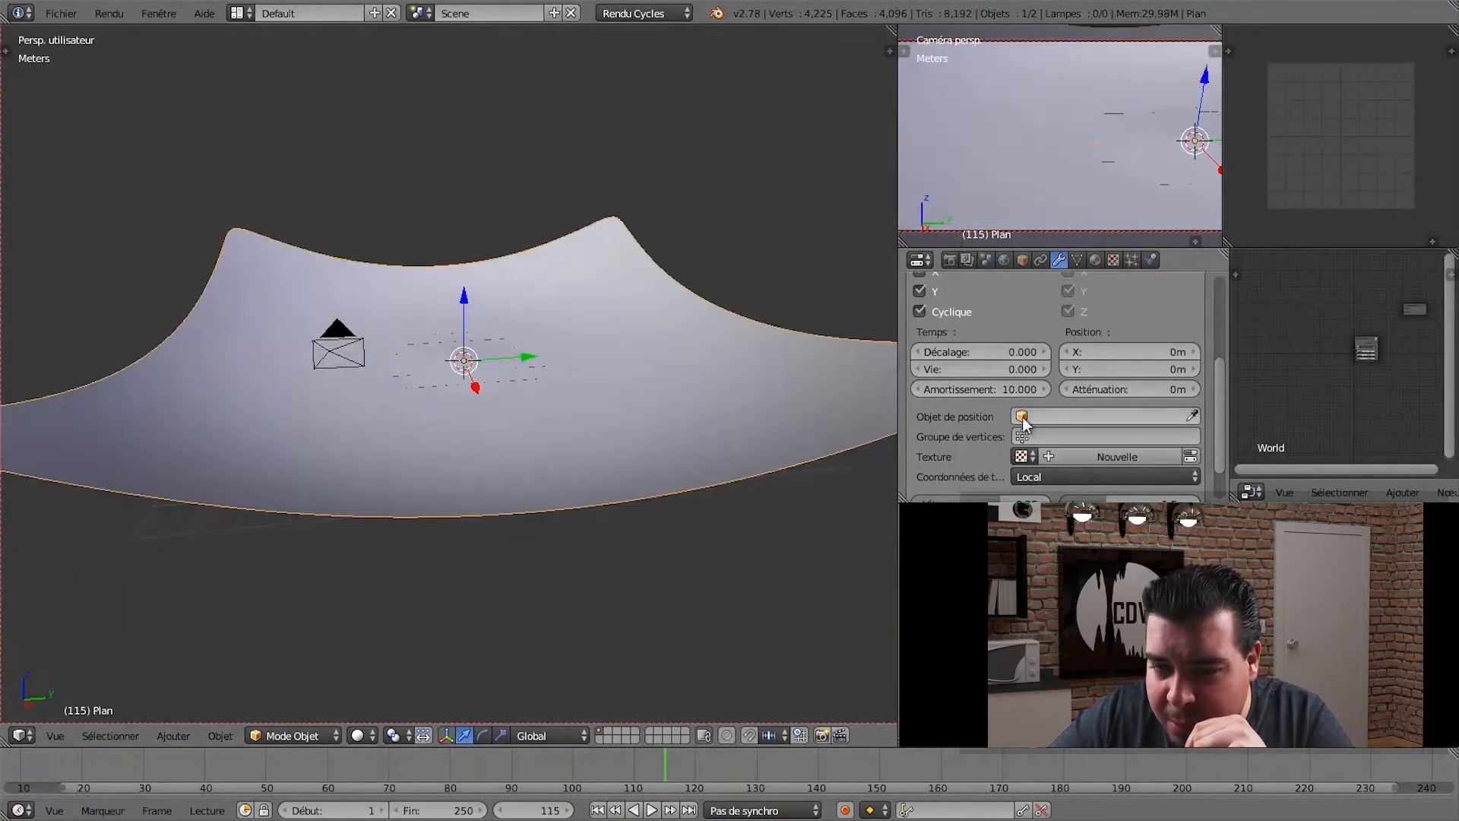
click(1077, 260)
click(1196, 308)
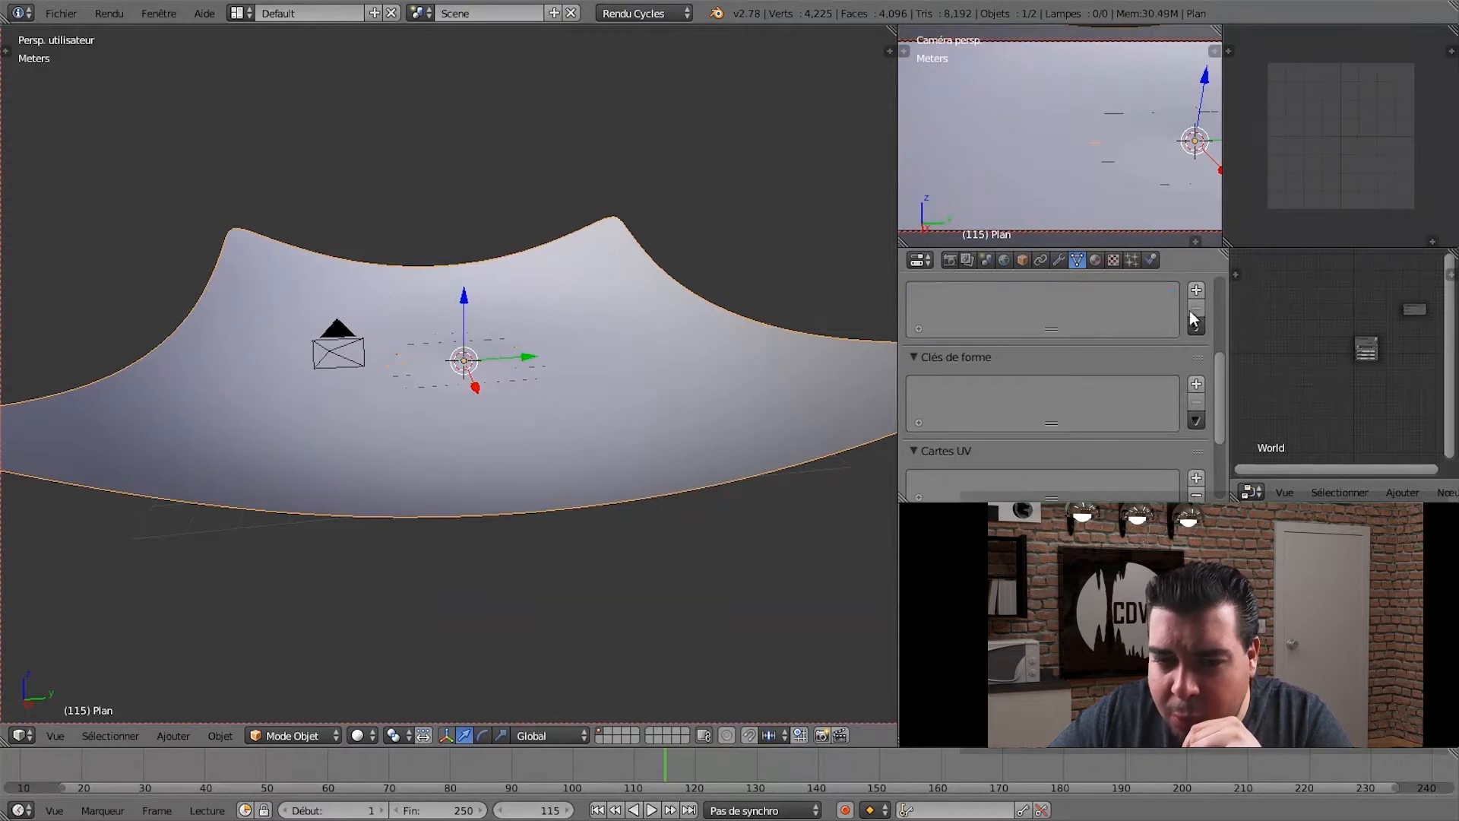
click(1059, 260)
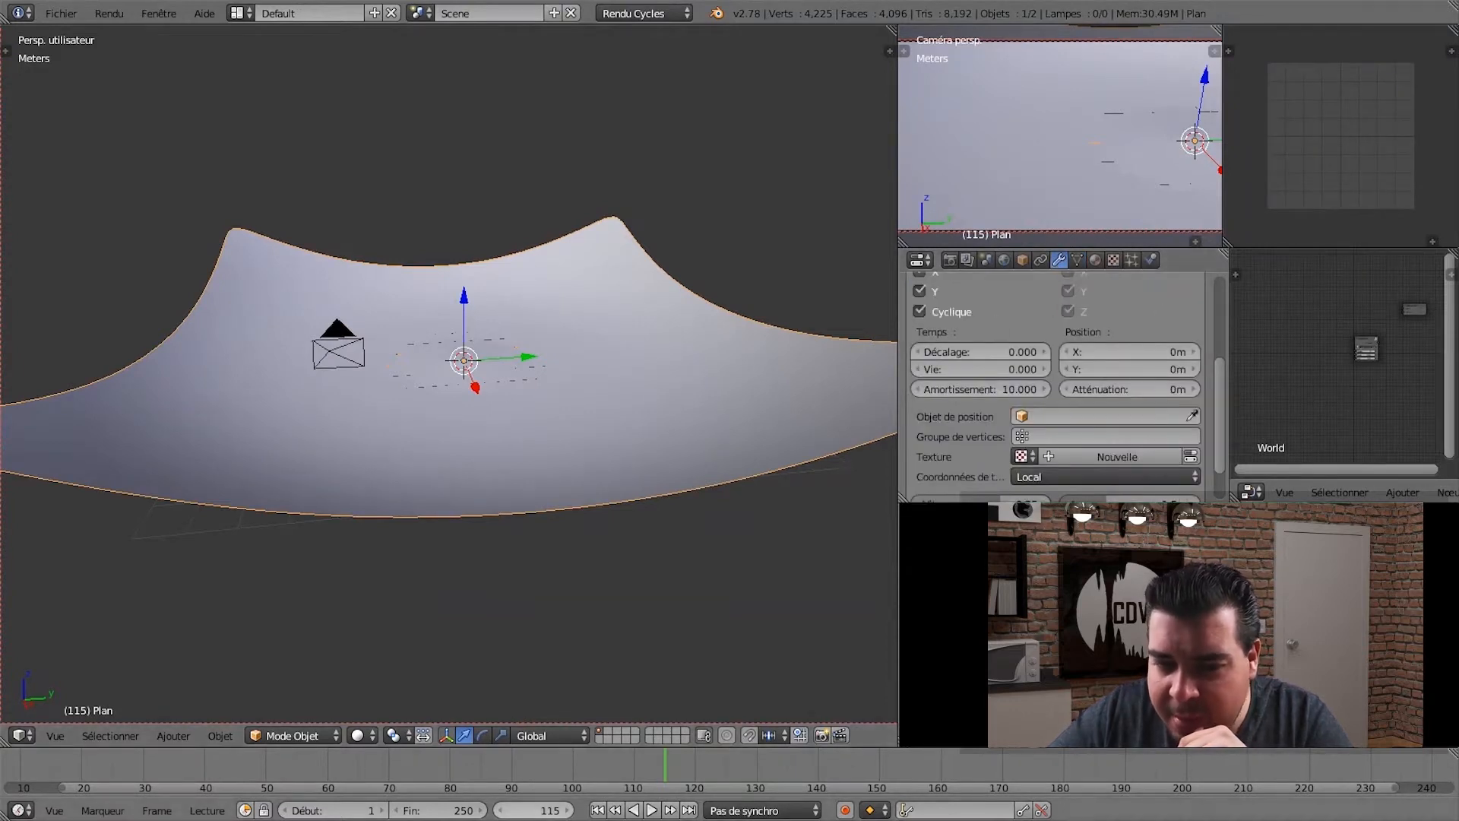
click(597, 810)
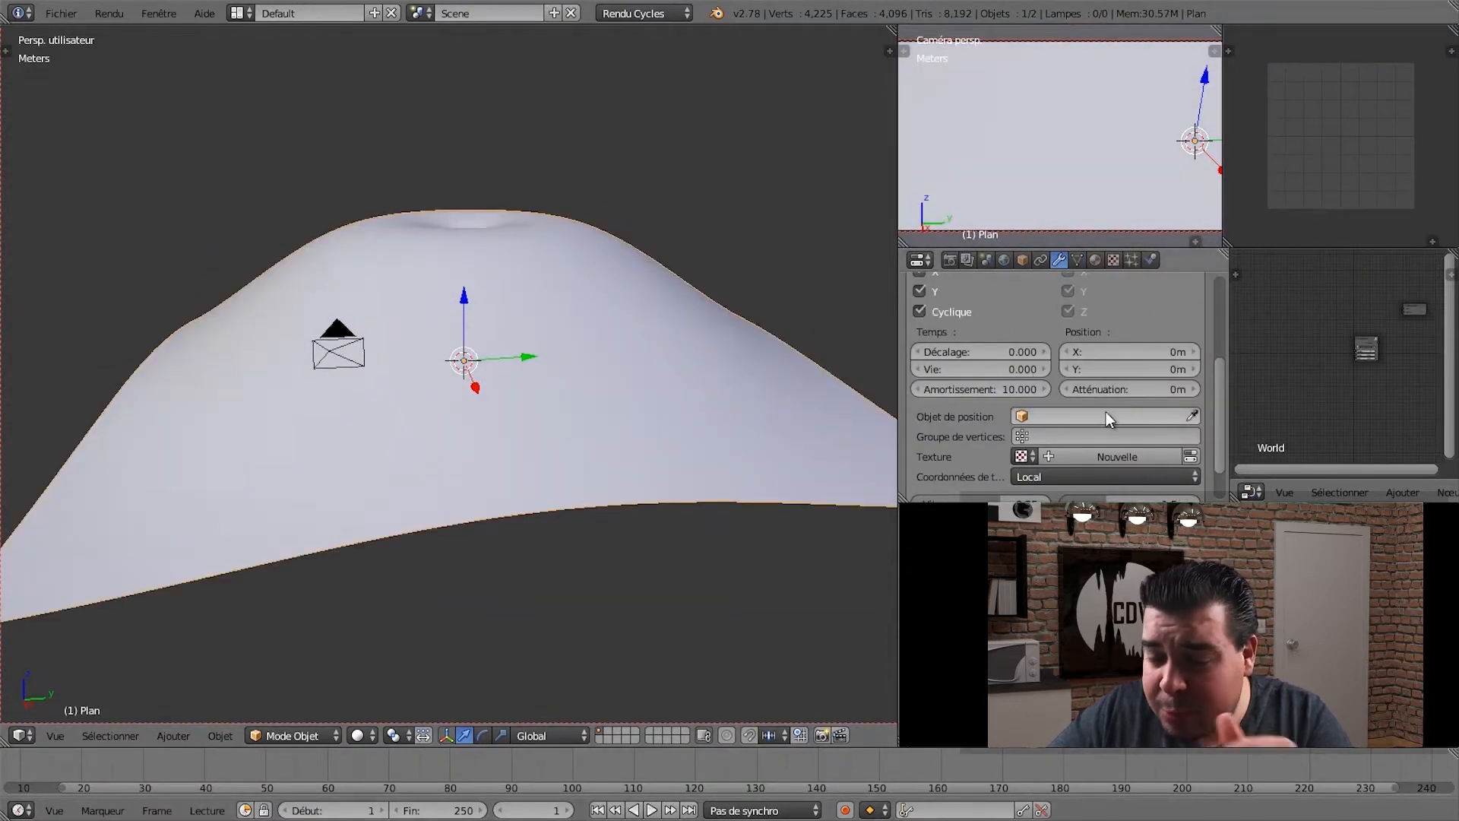
- Review the wave modifier's texture coordinate options and keep Local
scroll(1106, 412, down, 2)
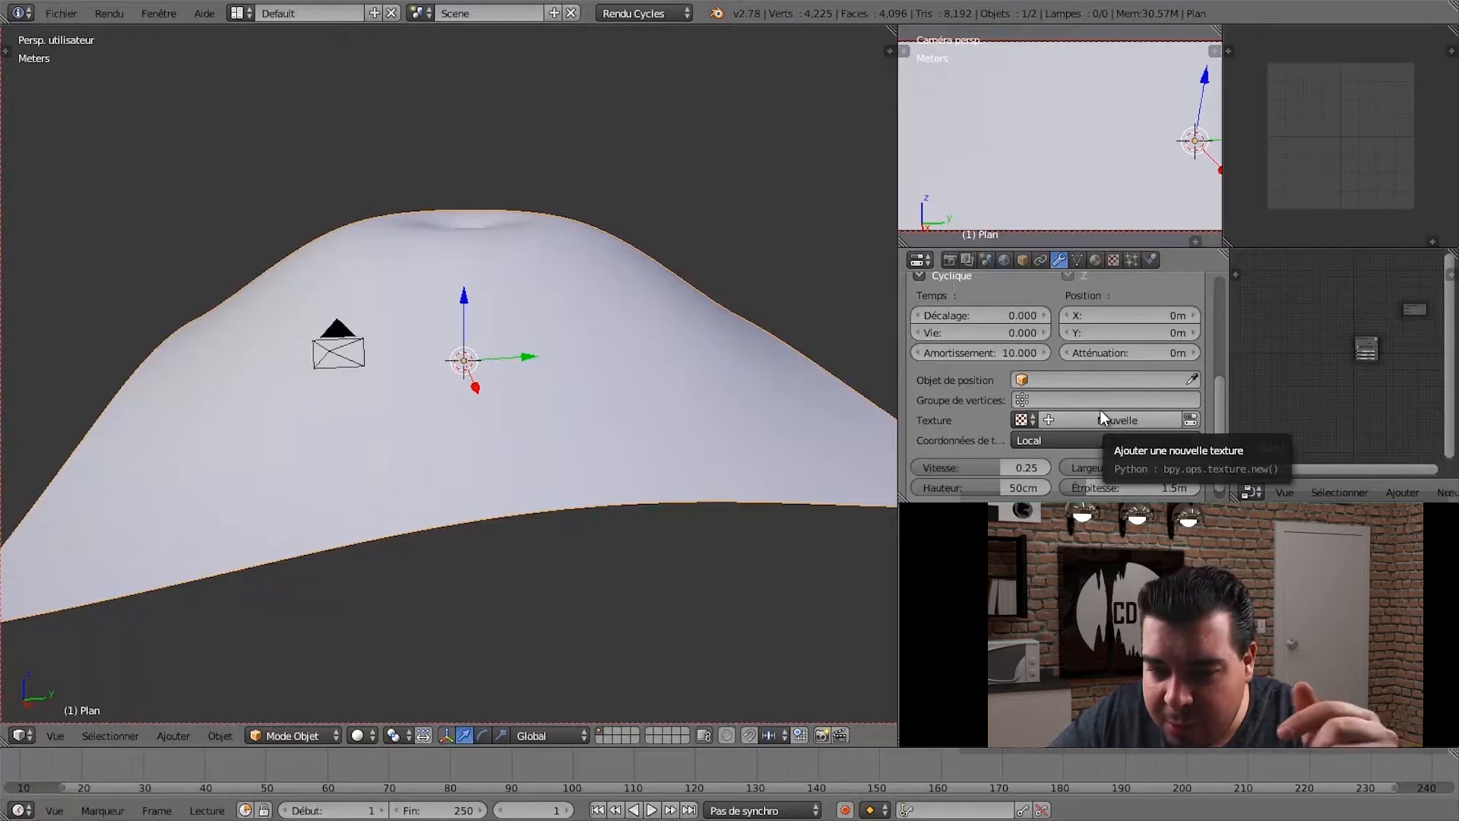
scroll(988, 414, down, 1)
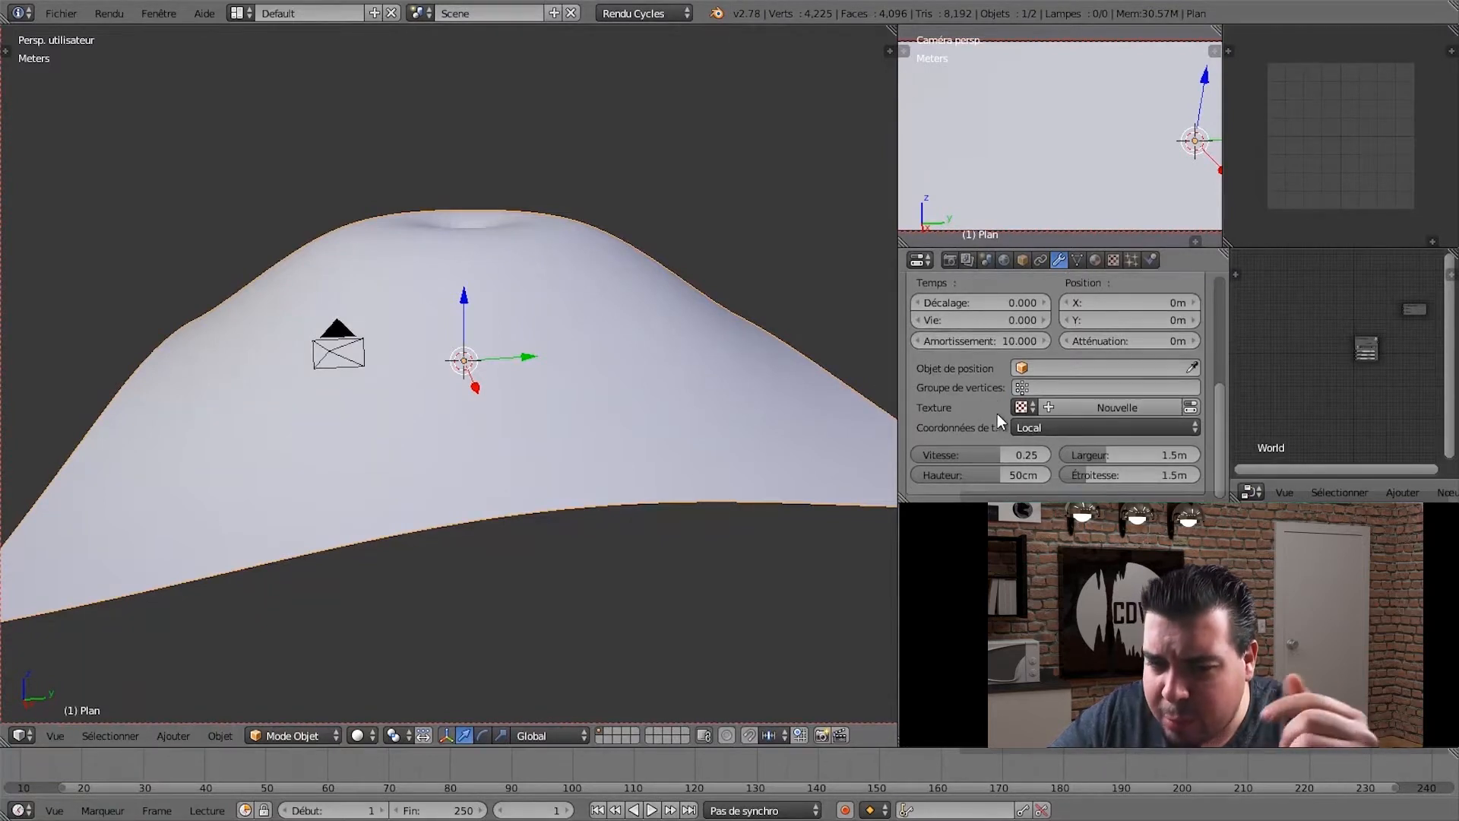
click(1079, 427)
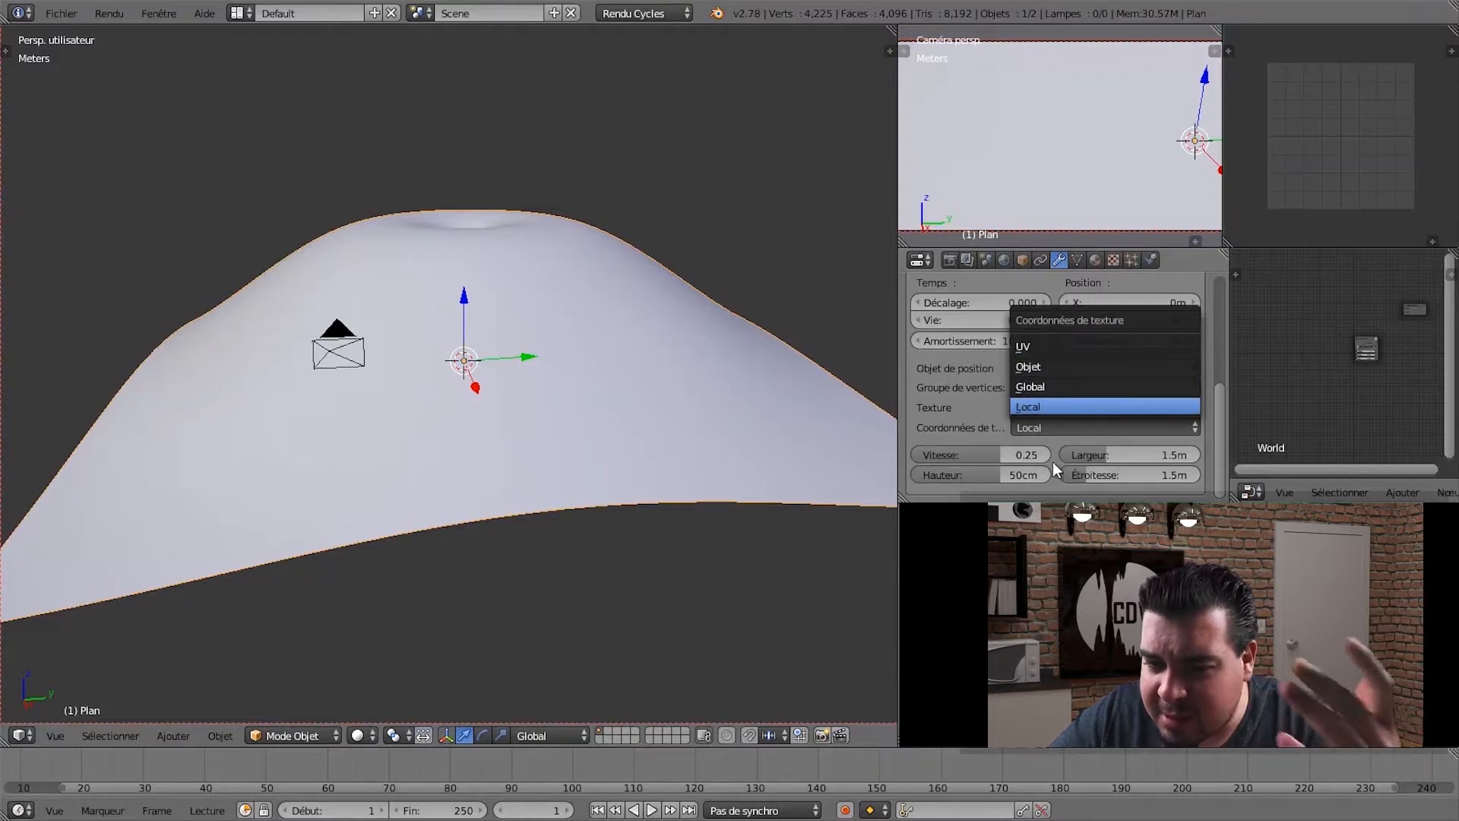
click(1056, 409)
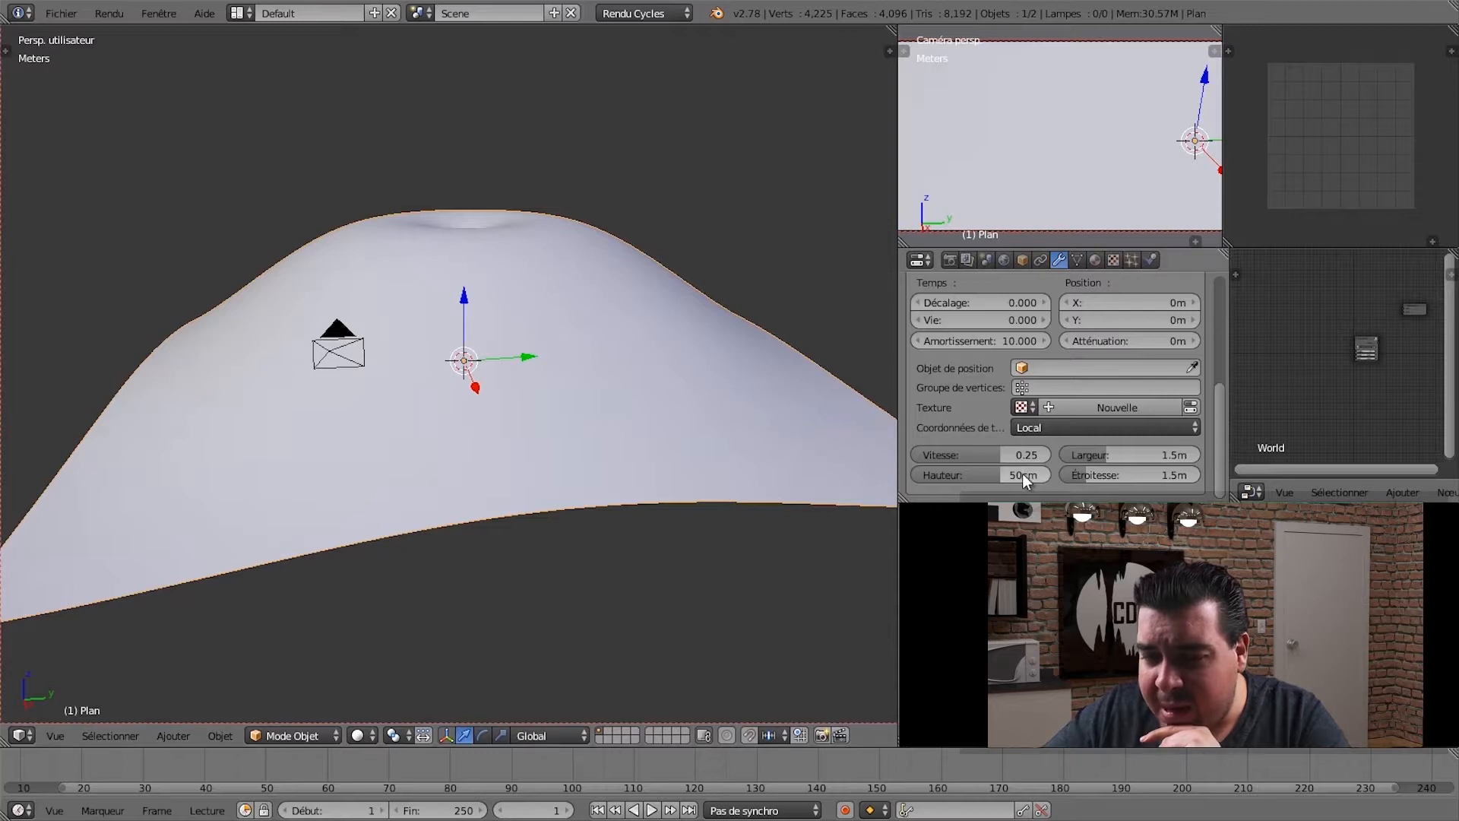
- Set the wave's speed to 1, preview the animation and return to the first frame
click(1010, 457)
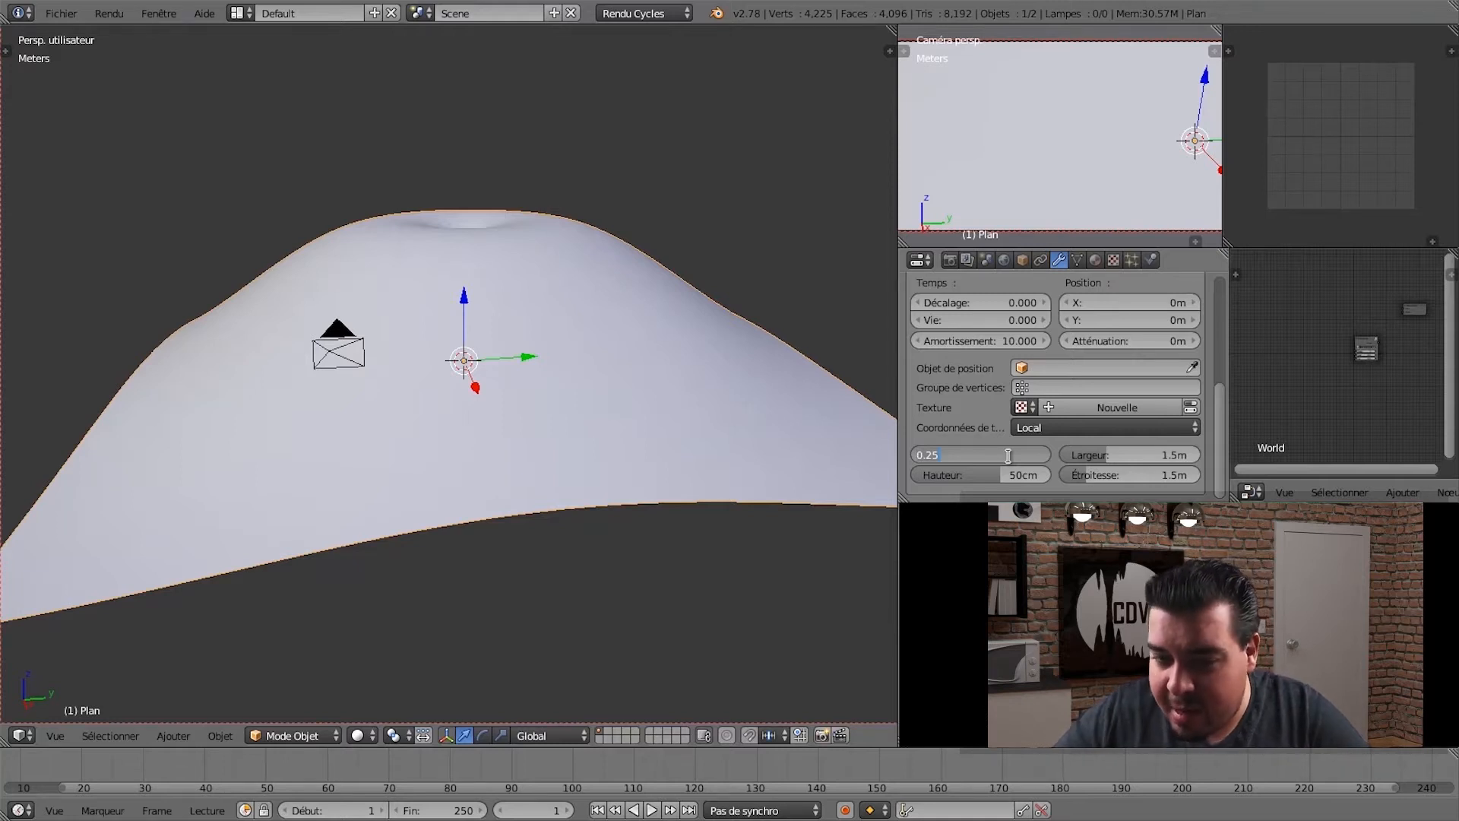
text(10)
key(Return)
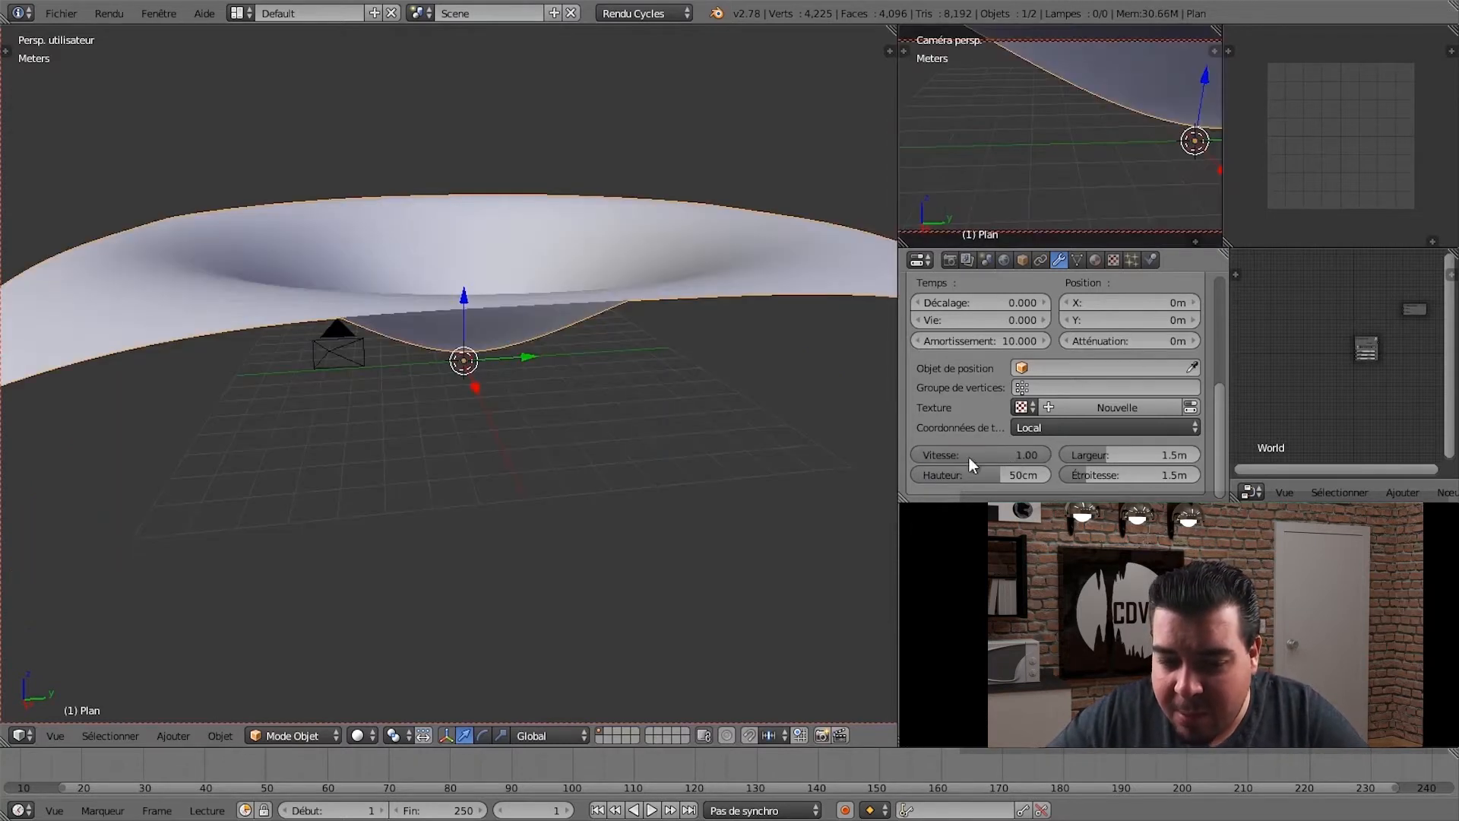
click(651, 810)
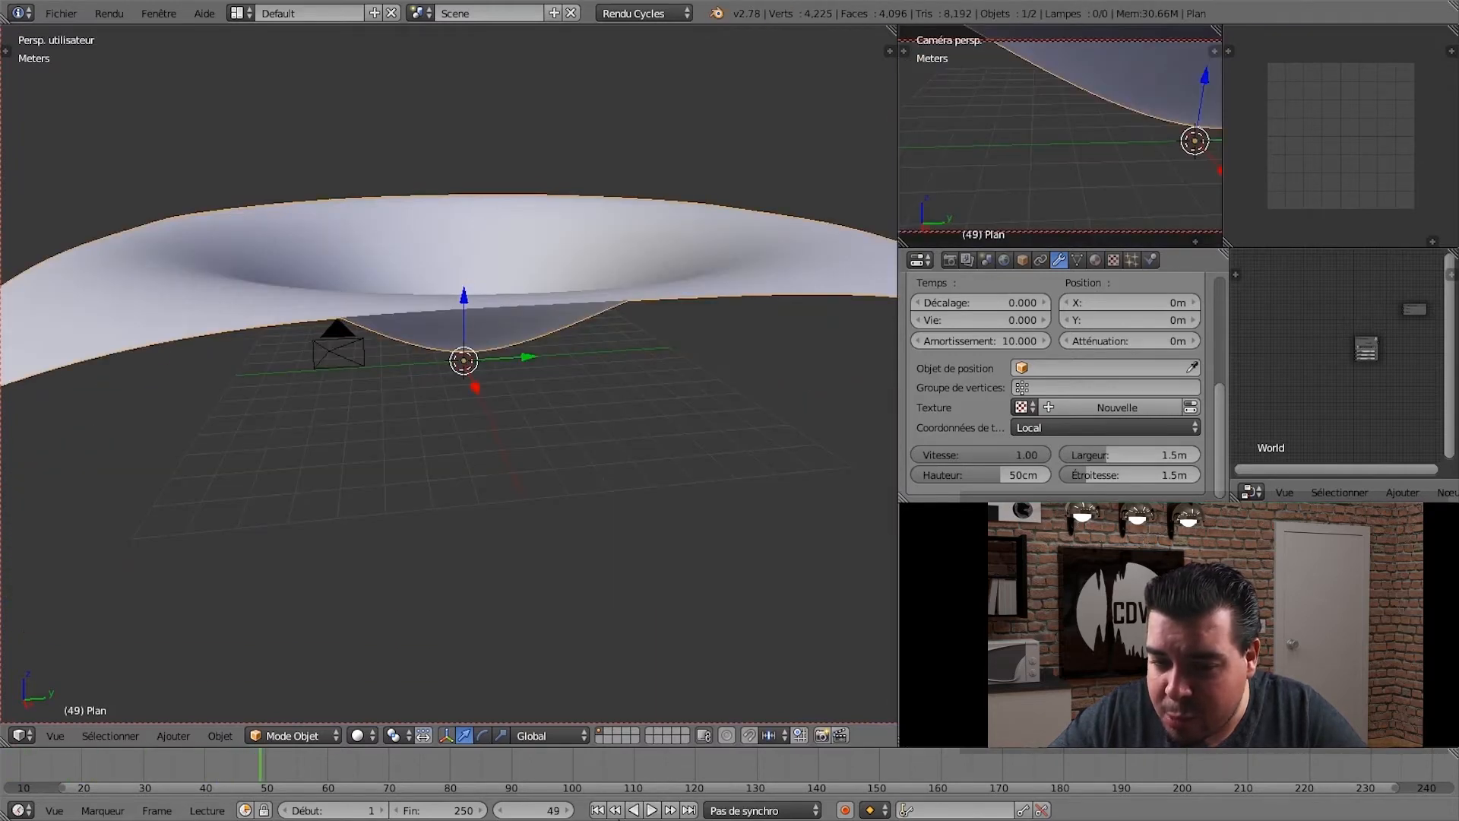
click(597, 810)
- Set the wave's speed to 0.05 and preview the animation, finishing back at frame 1
click(1018, 453)
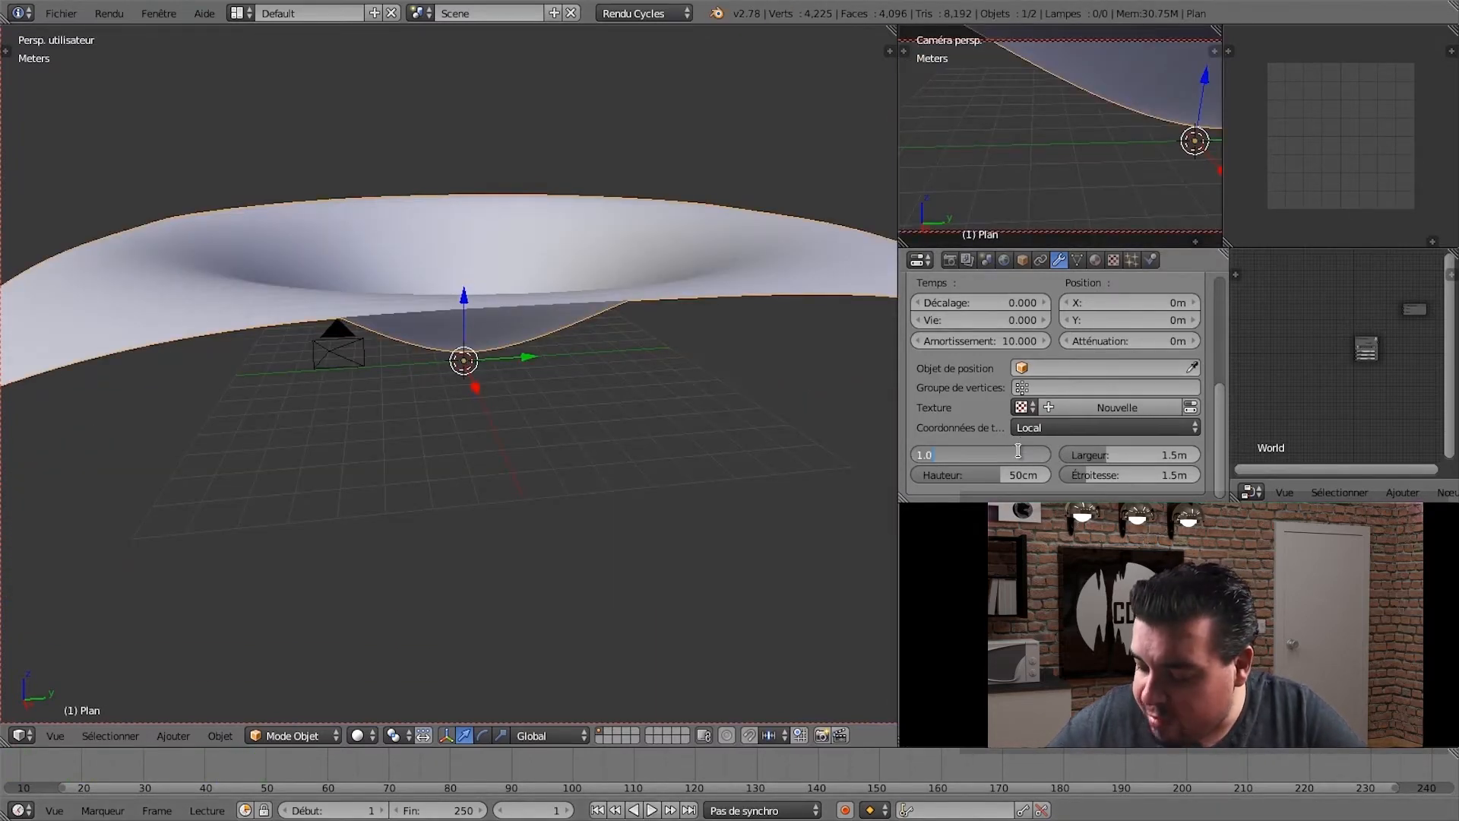
text(0.05)
key(Return)
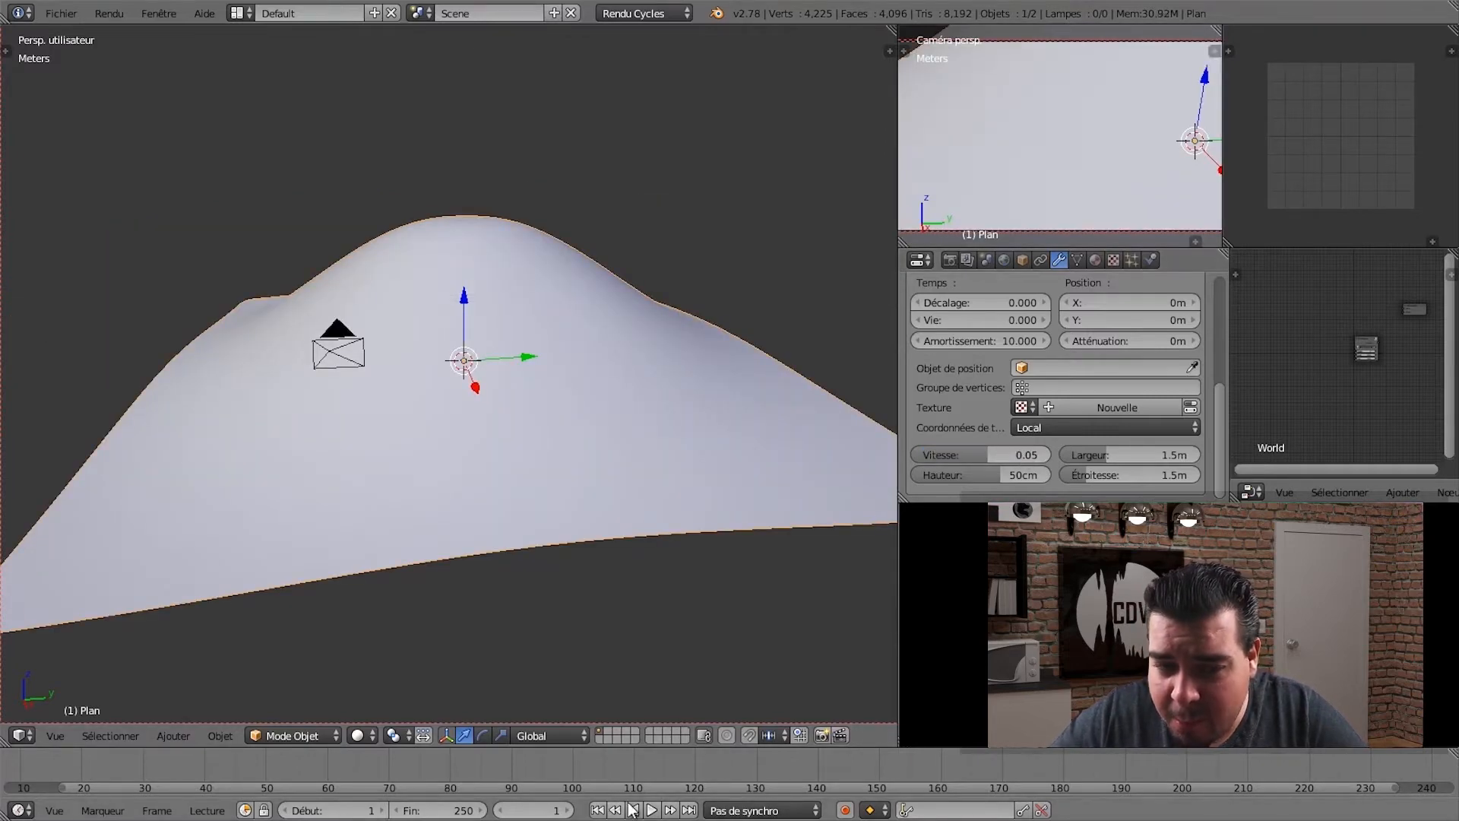
click(655, 810)
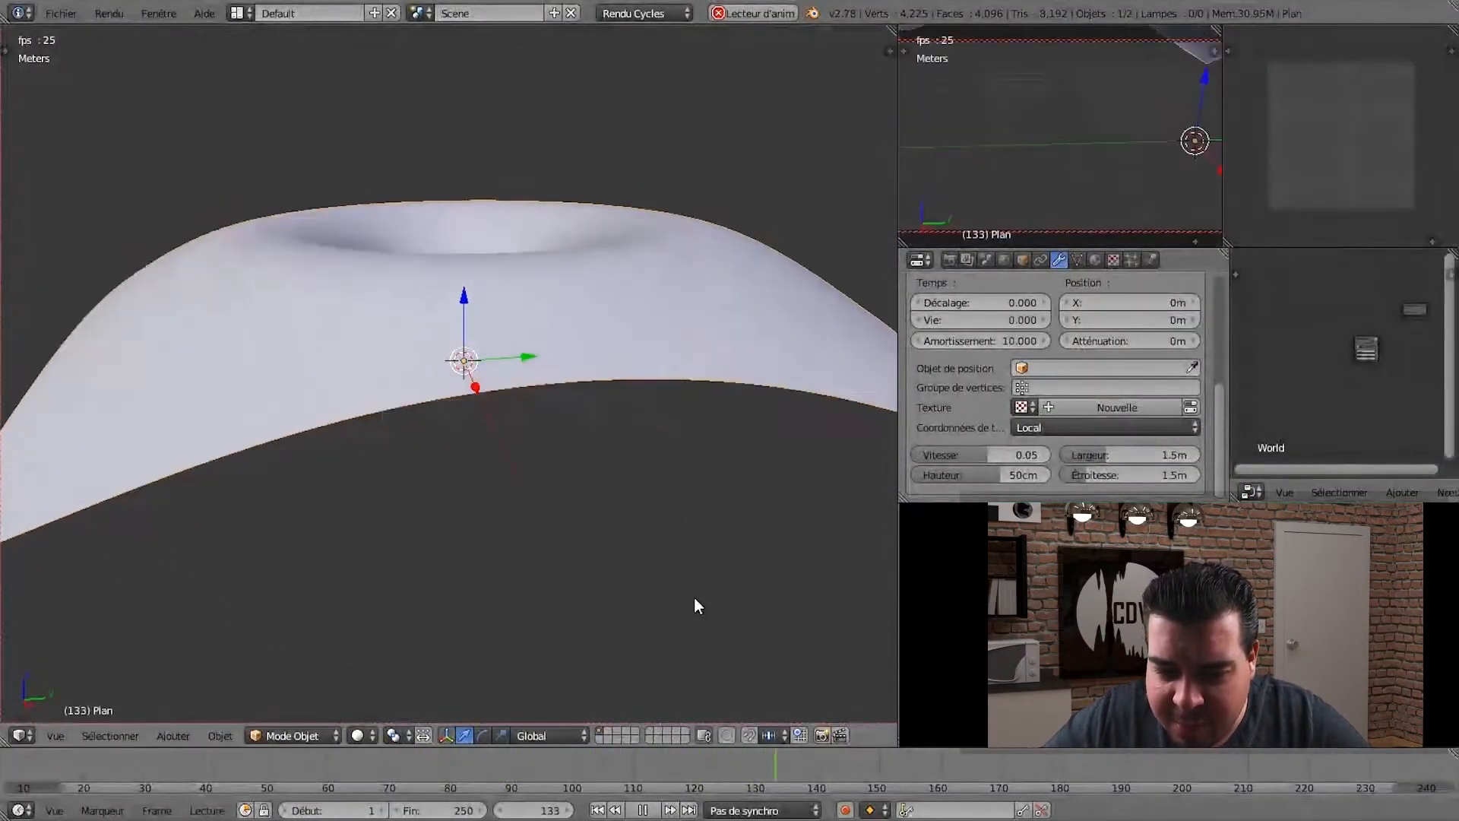
key(Escape)
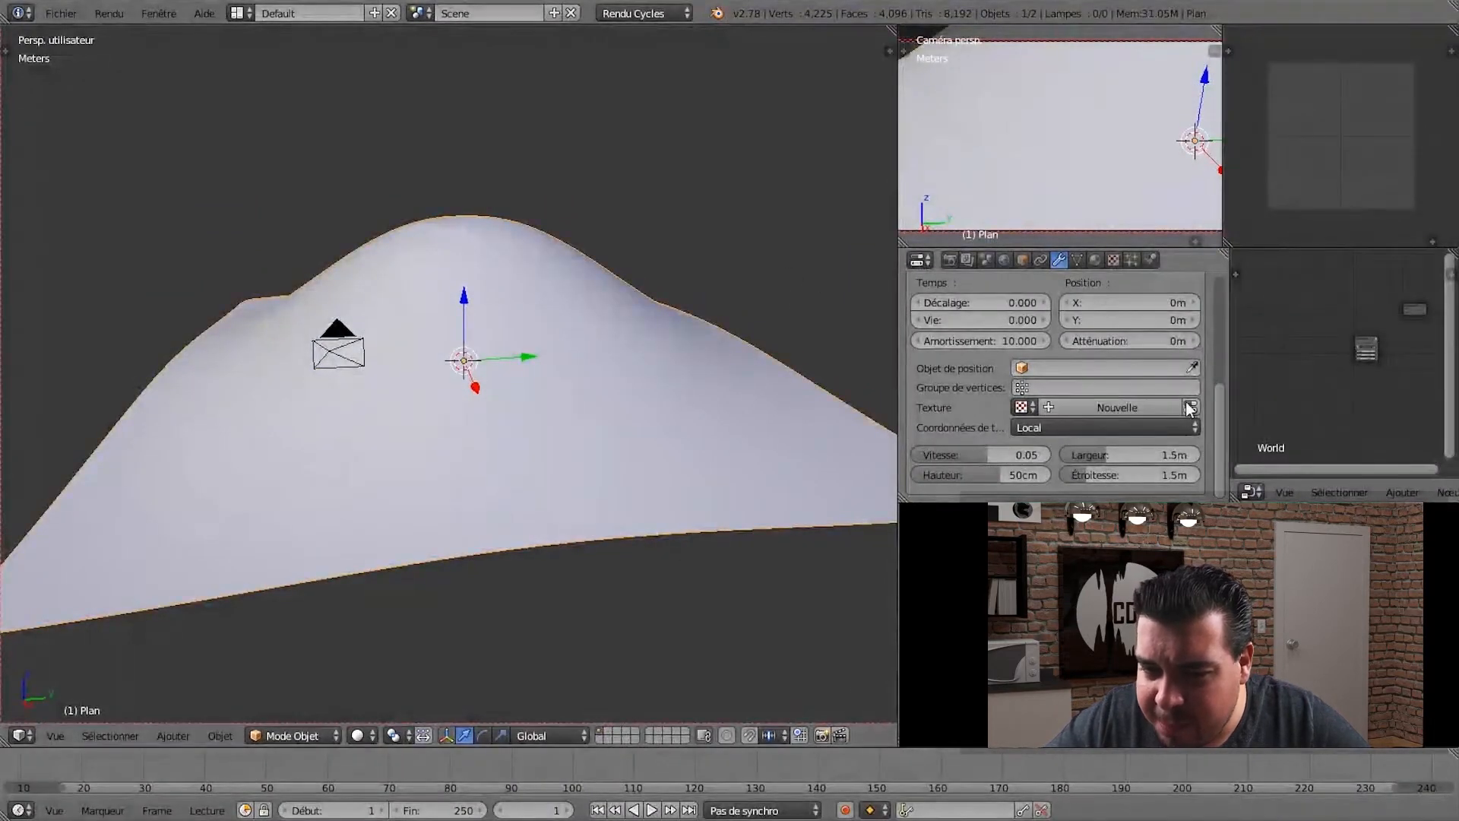
- Turn off the wave's motion along X and play the animation
drag(1222, 409, 1216, 329)
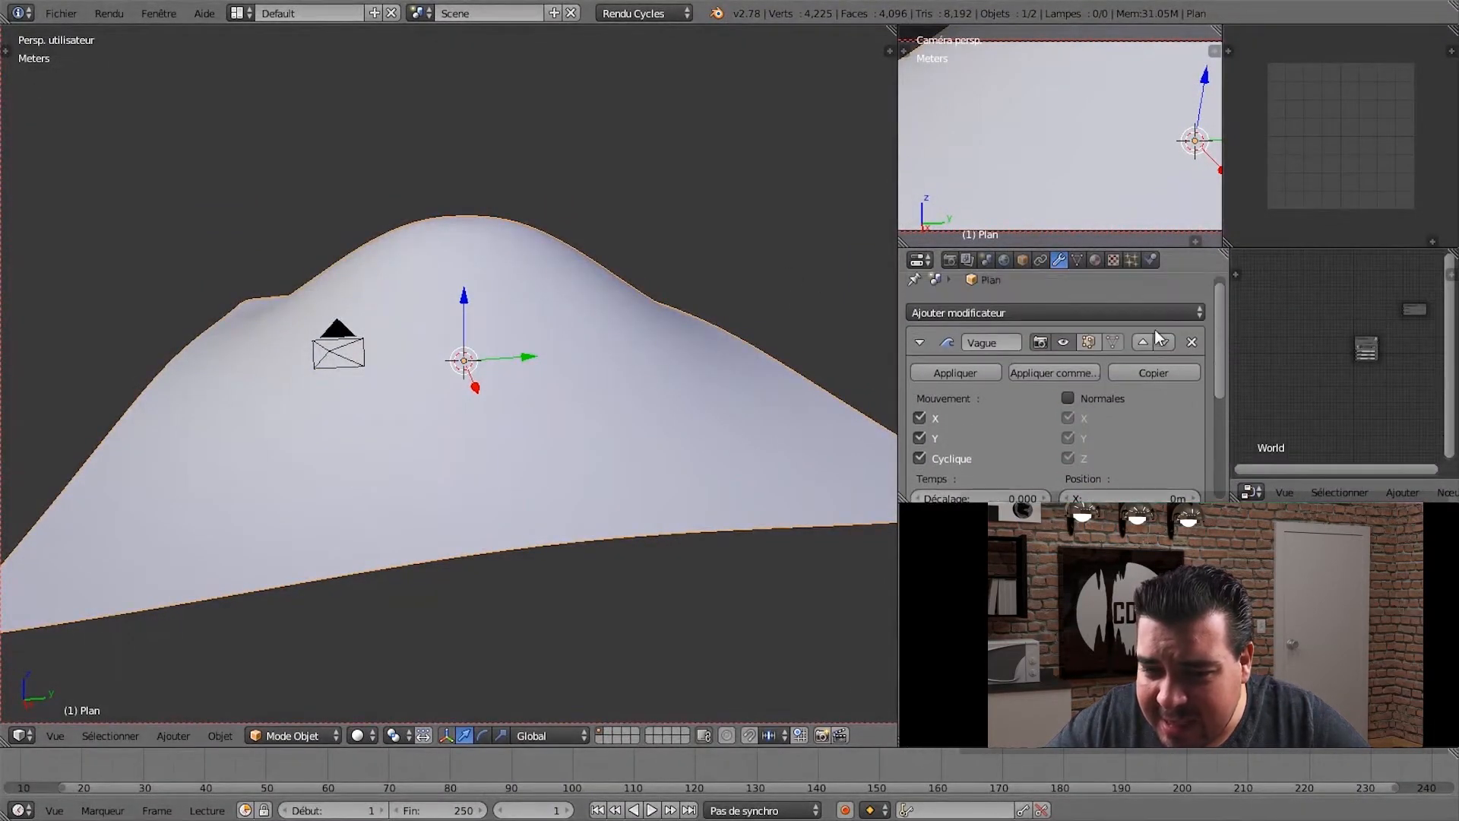
click(918, 418)
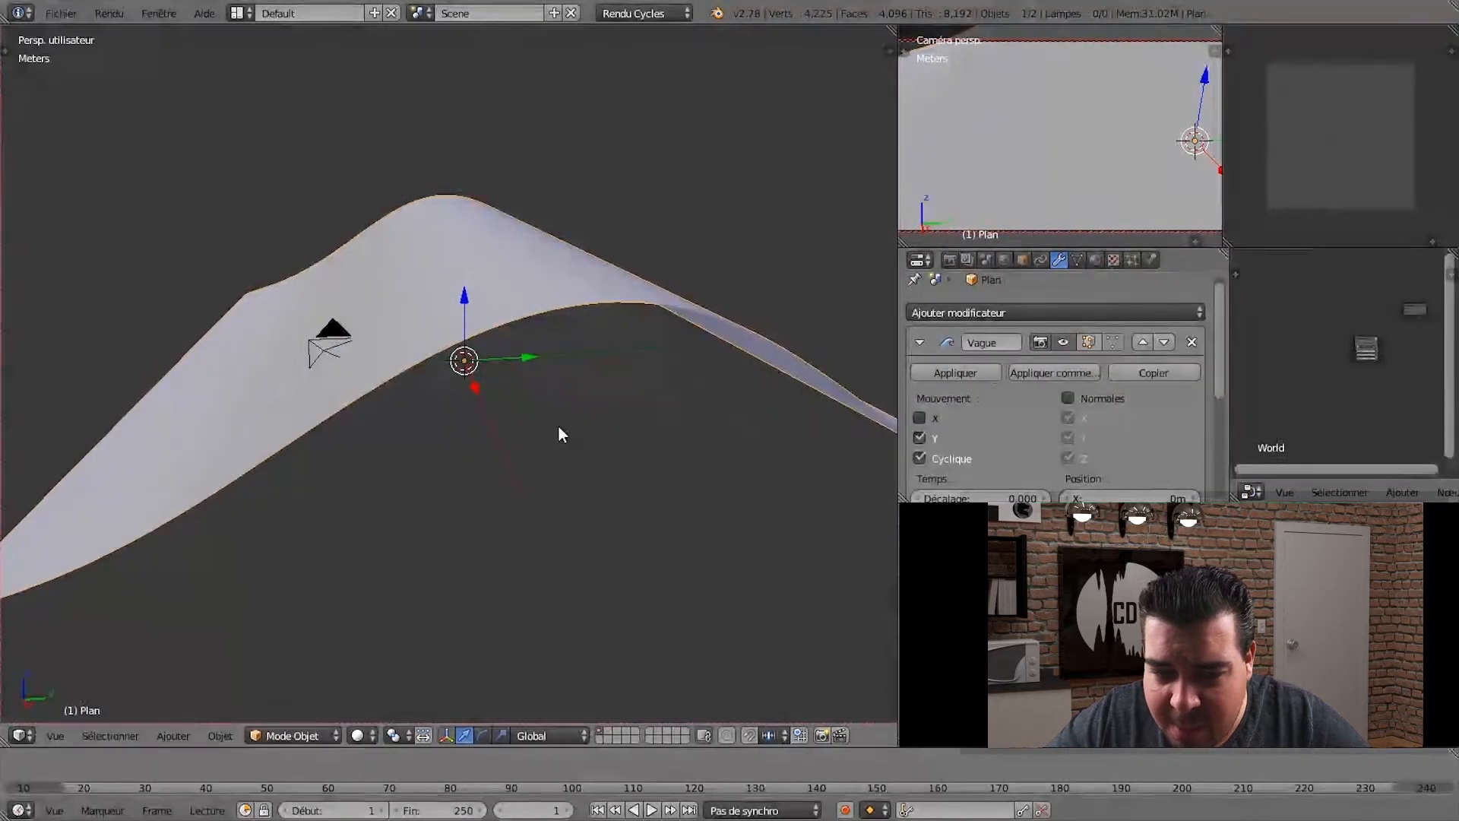
middle_drag(547, 422, 566, 455)
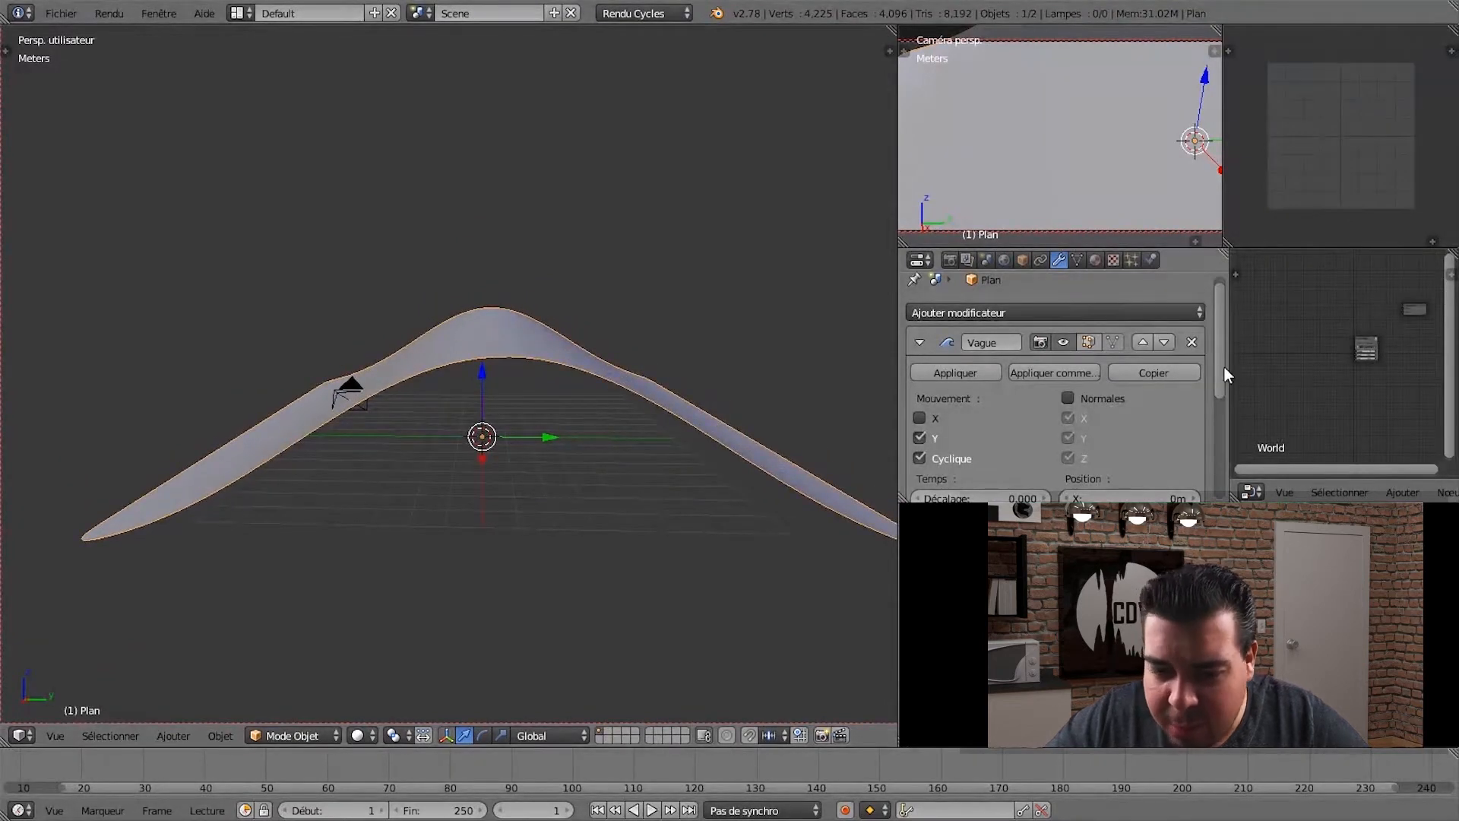
drag(1220, 371, 1216, 475)
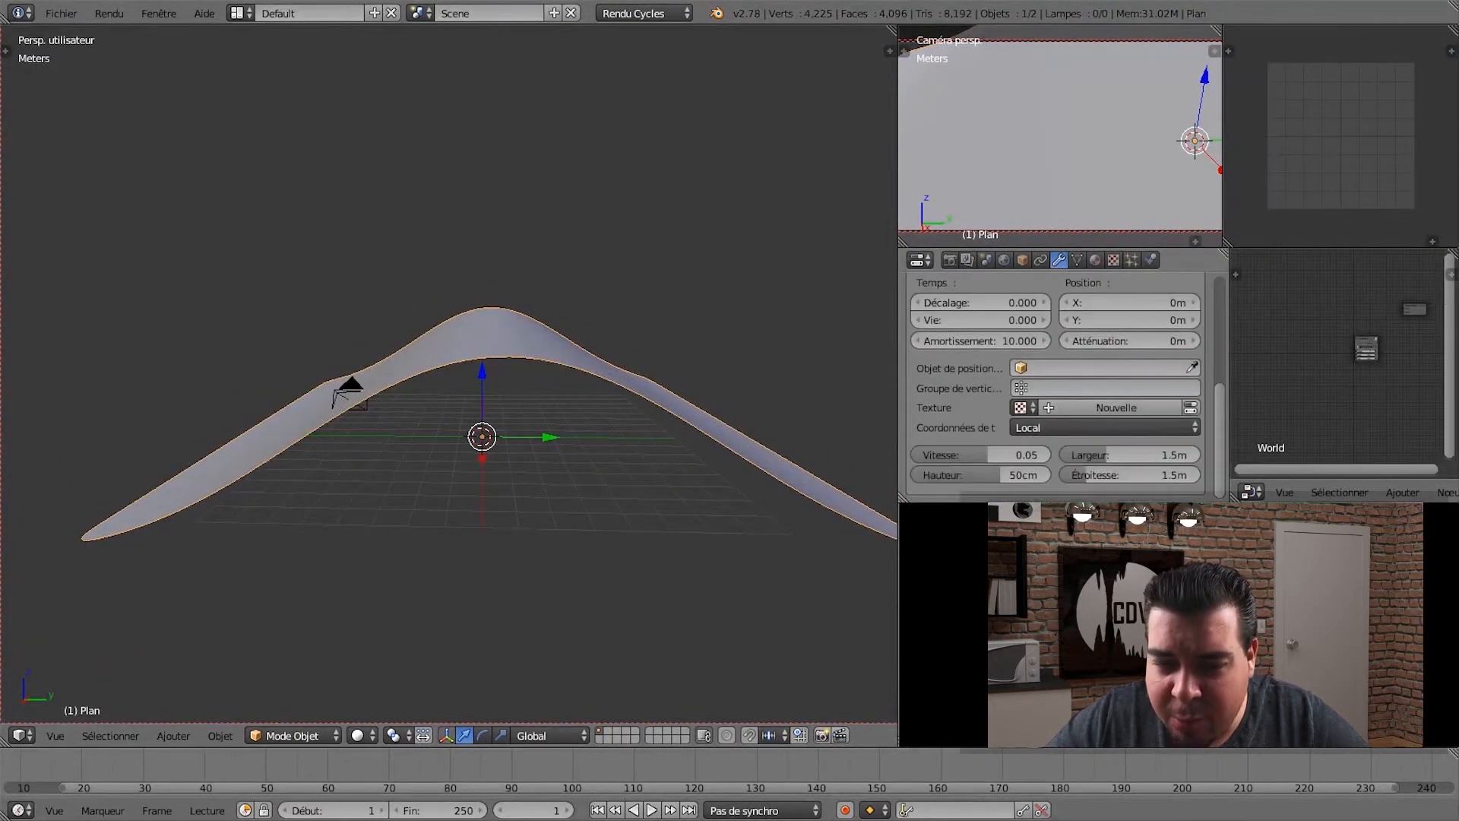
click(652, 810)
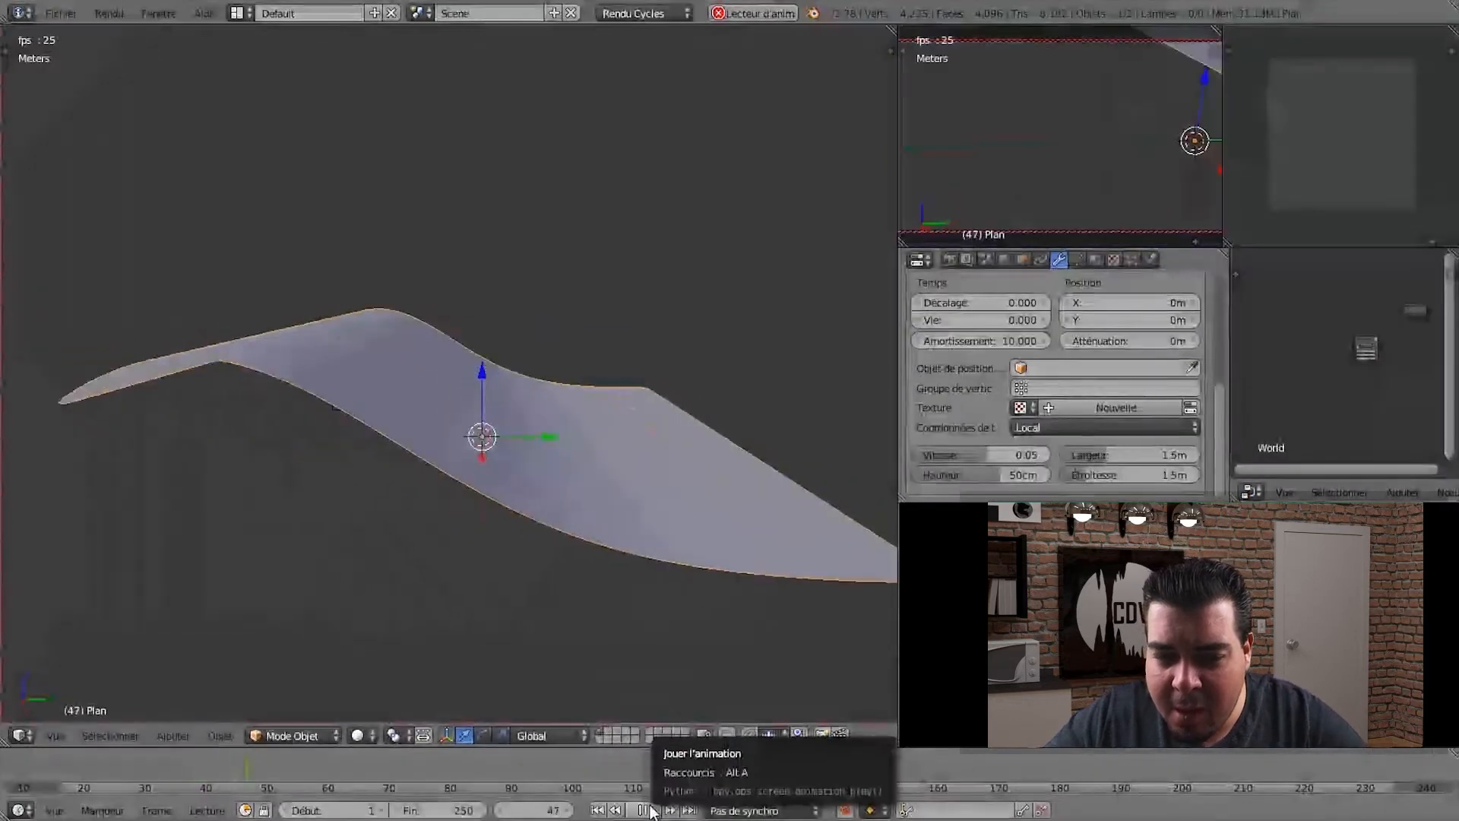
- Stop the animation, return to the first frame and lower the wave's height to 10 cm
click(651, 810)
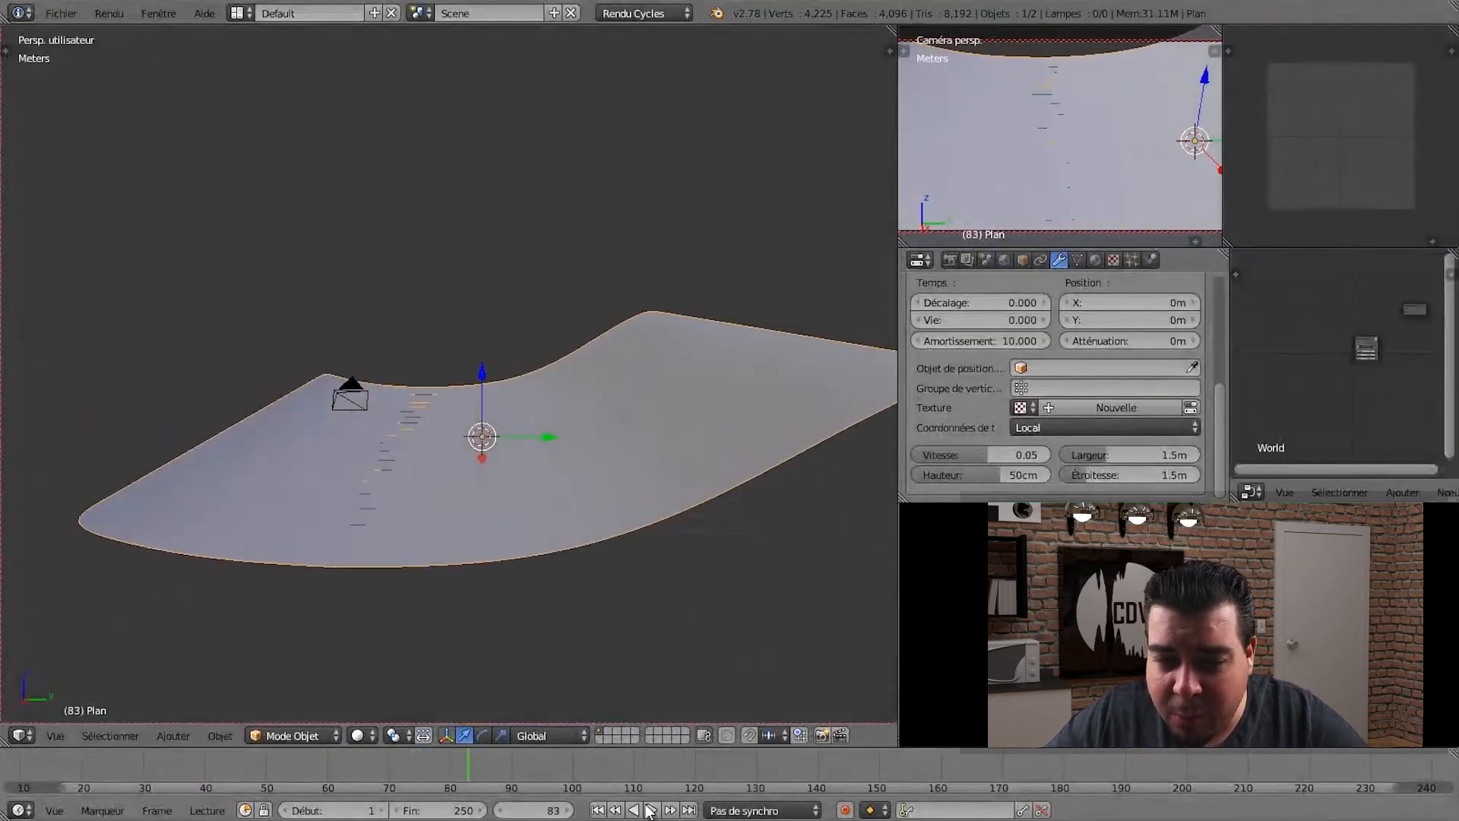
click(598, 810)
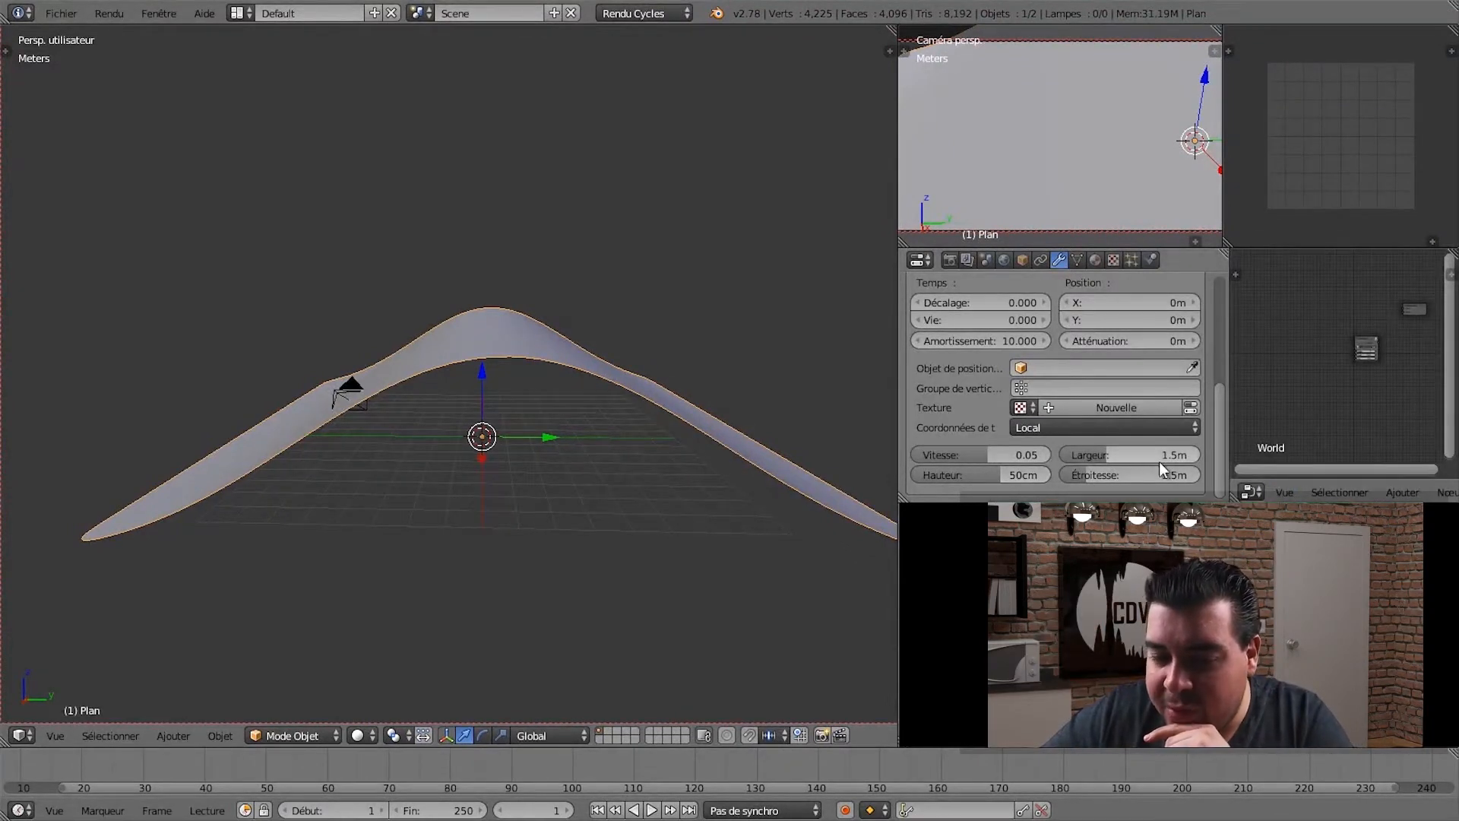
click(1008, 474)
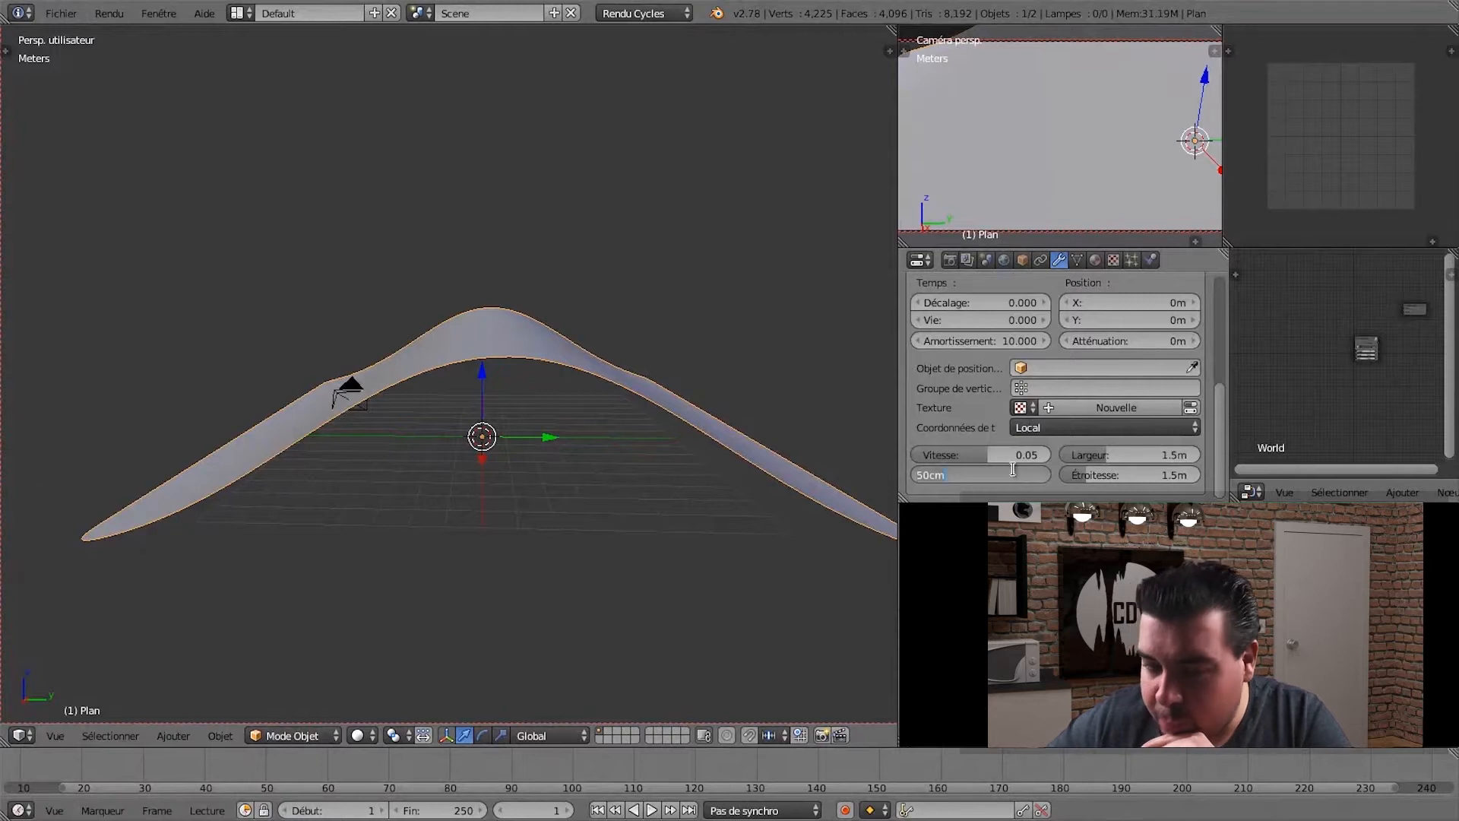
key(Return)
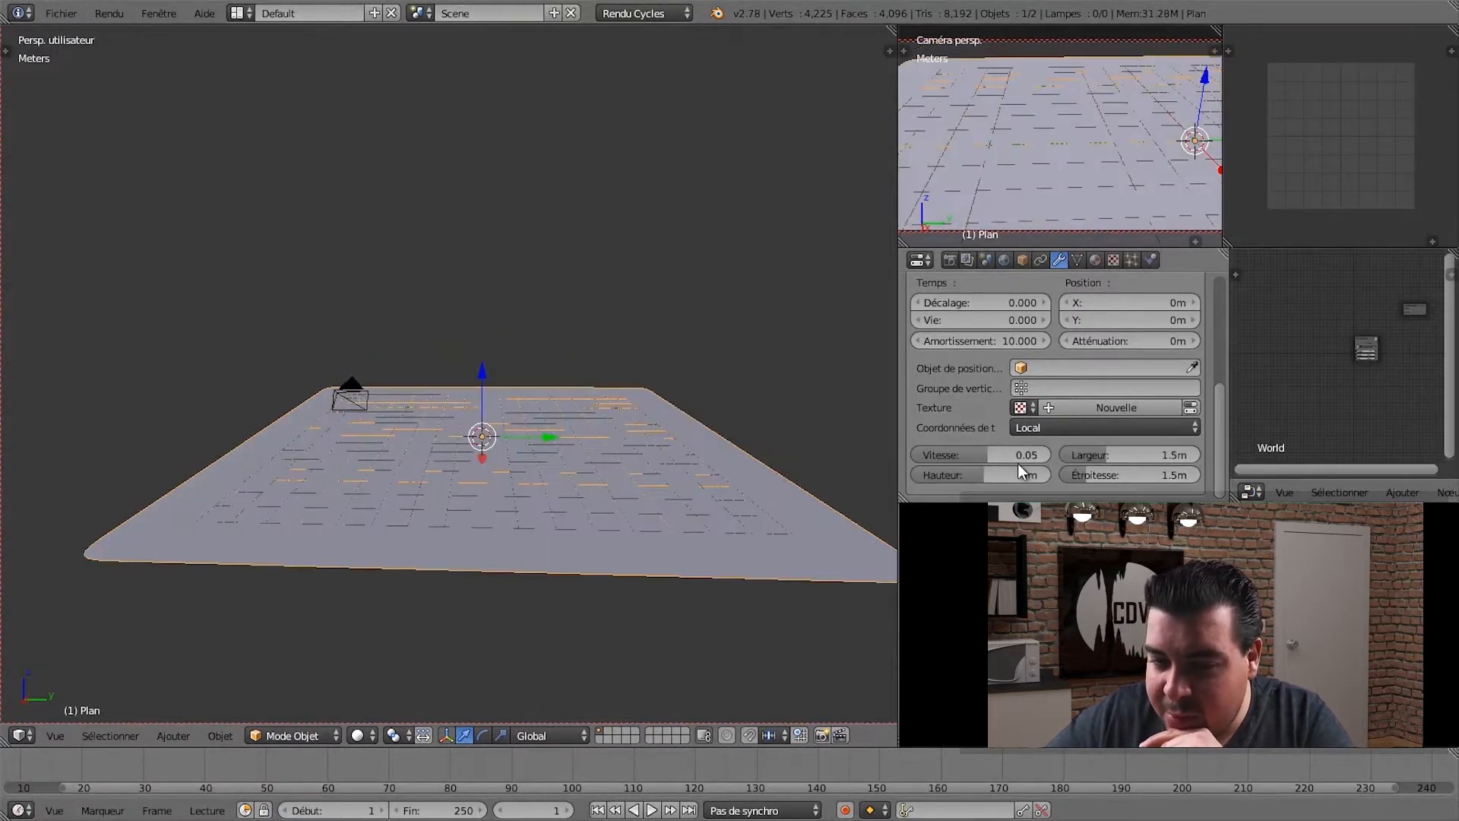
click(1014, 479)
text(1)
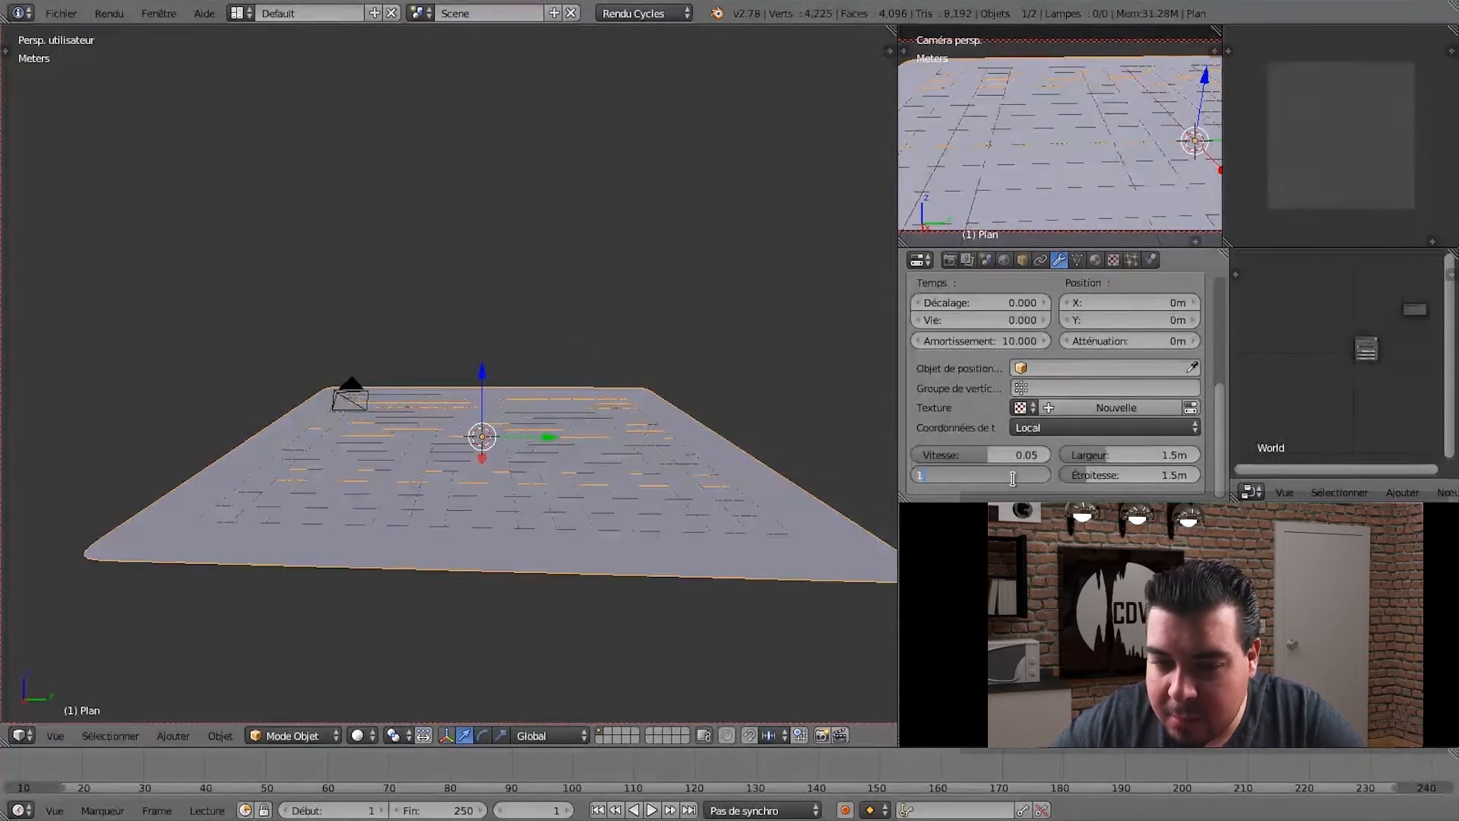
text(0)
key(Return)
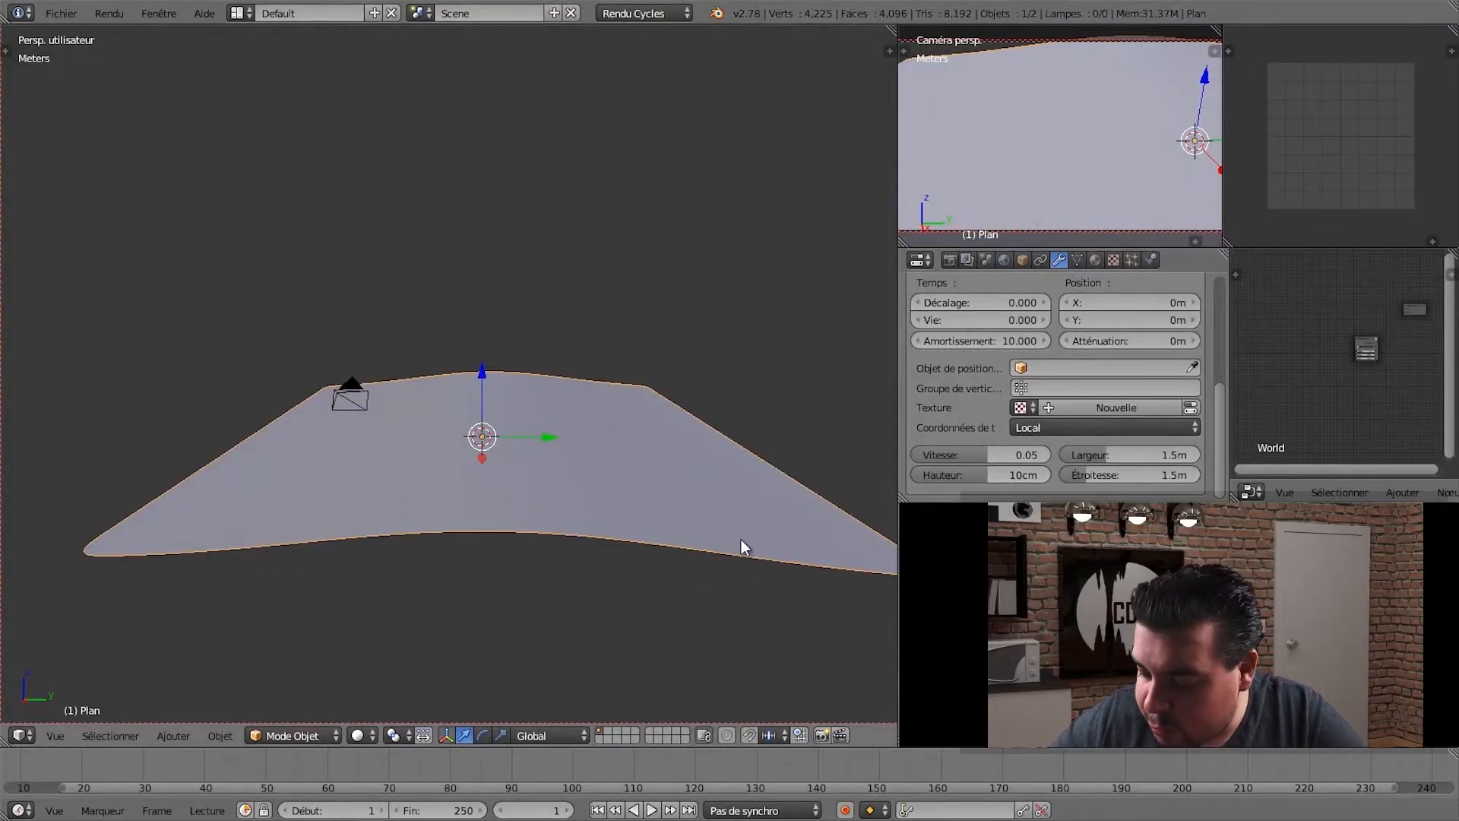
- Raise the wave's height to 50 cm, increase it further to 1 m and inspect the surface
click(1018, 474)
text(50)
key(Return)
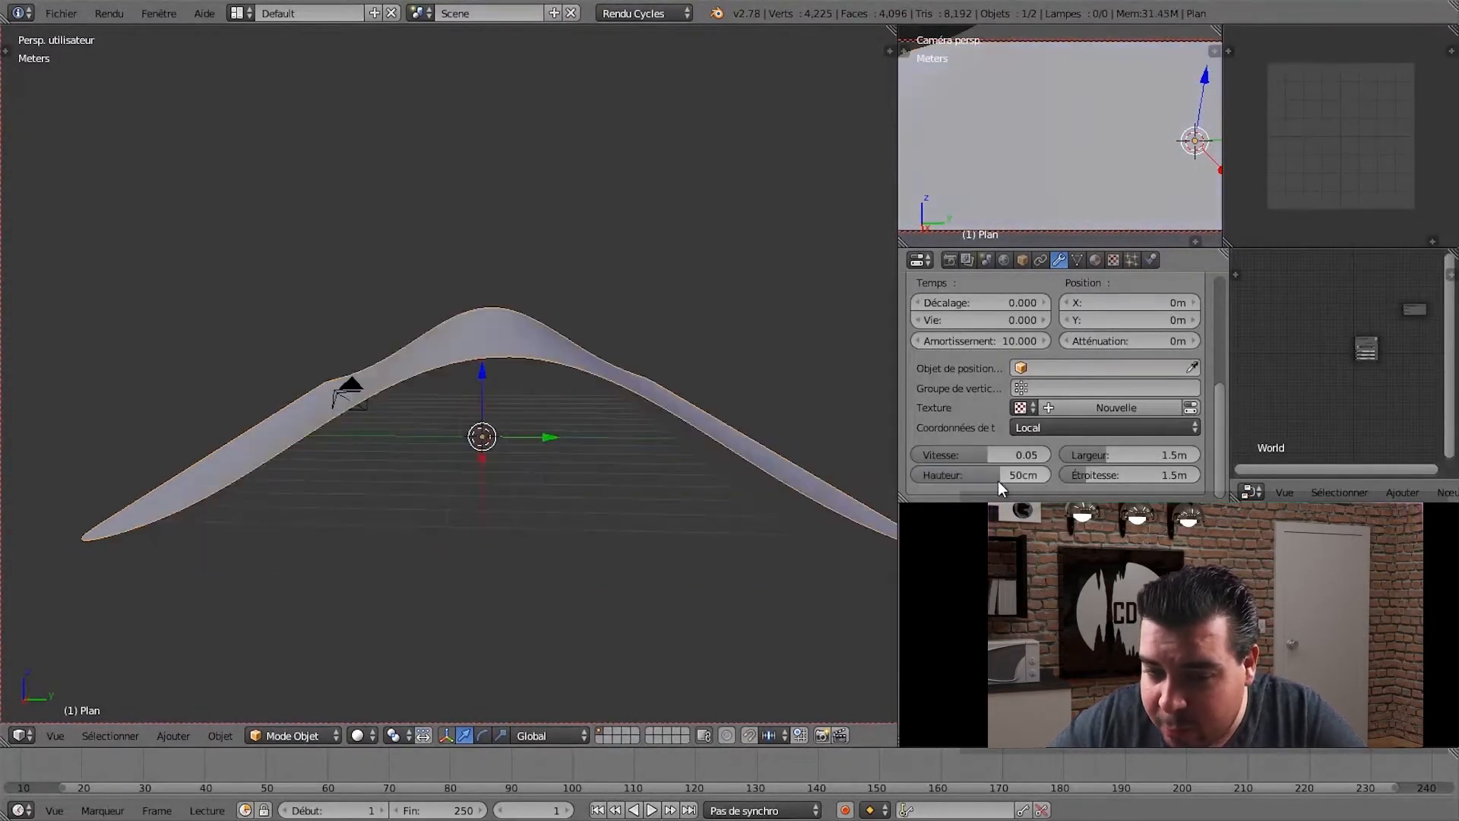
click(1017, 469)
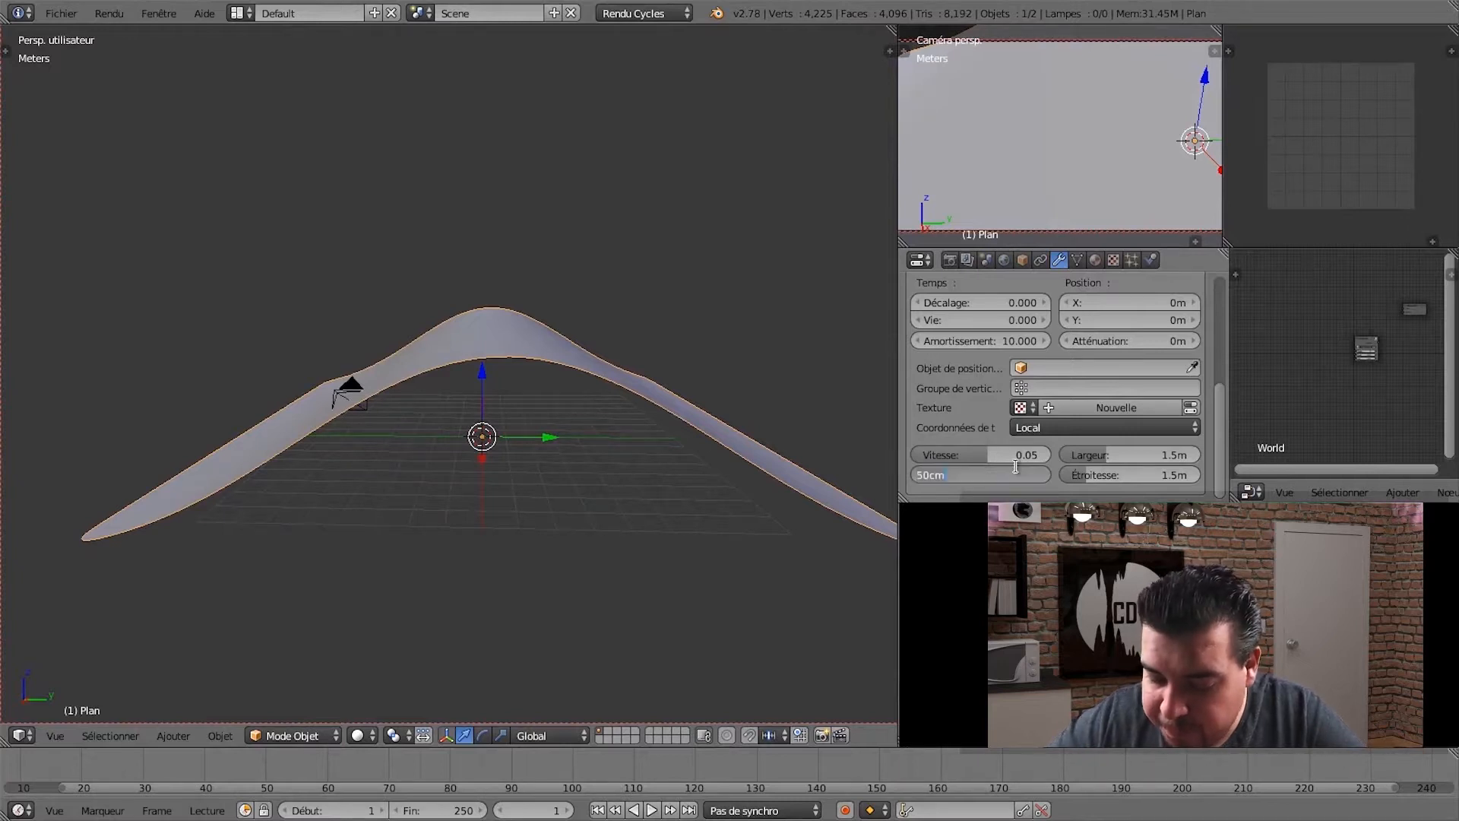
text(1m)
key(Return)
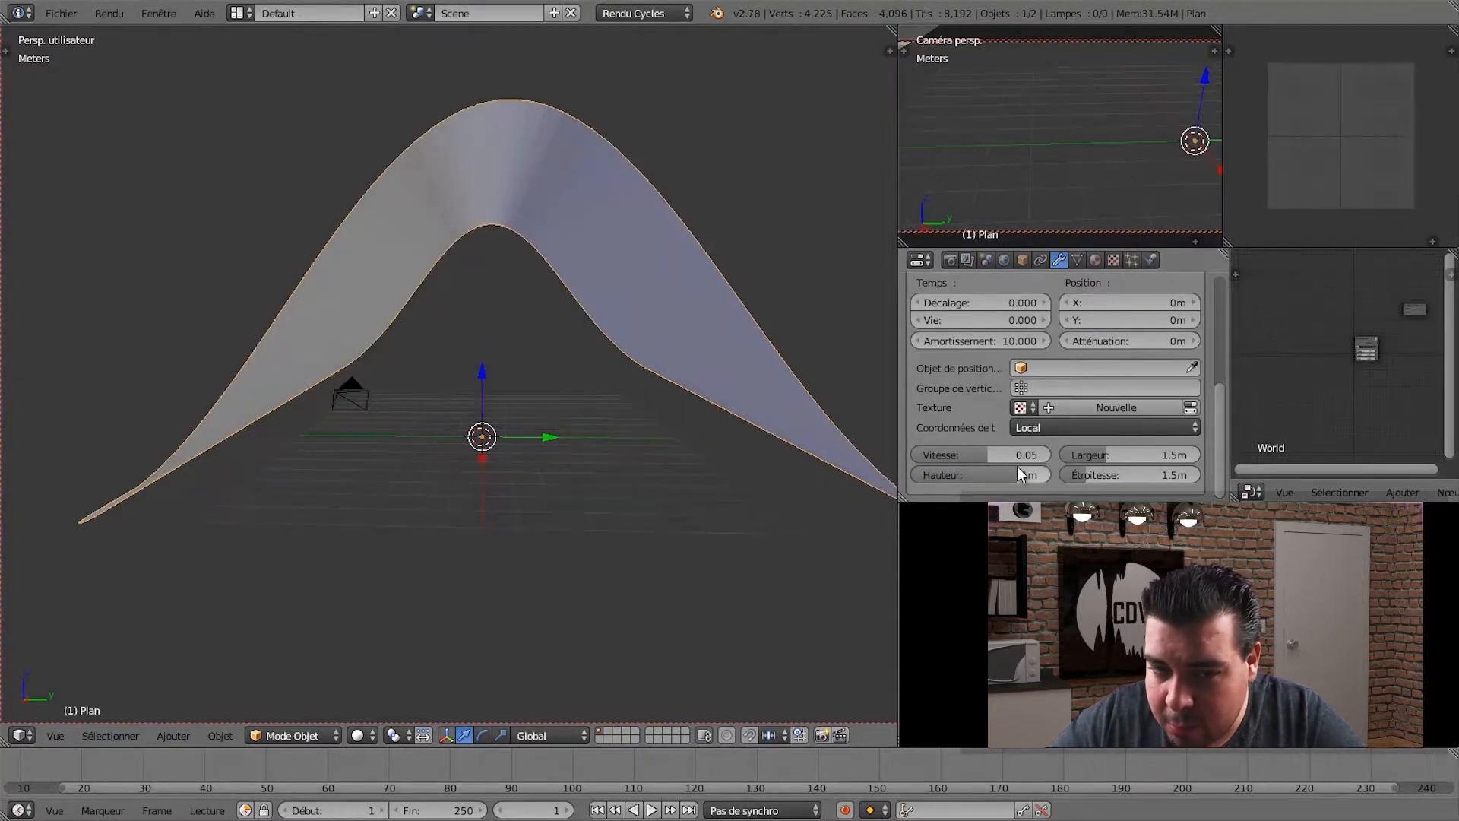
middle_drag(745, 289, 700, 303)
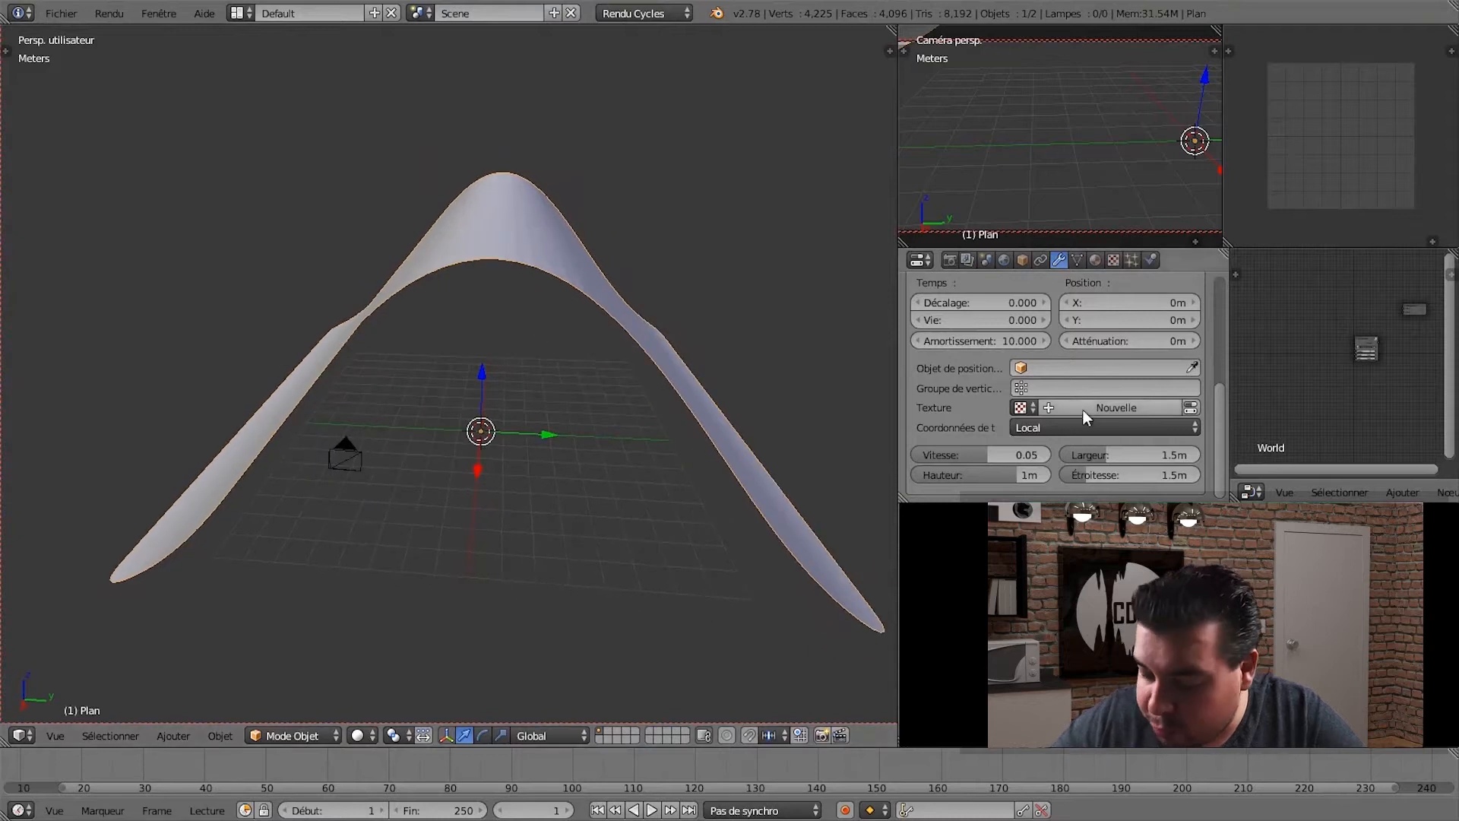
- Set the wave's height to 2 m and inspect the whole surface
click(1029, 474)
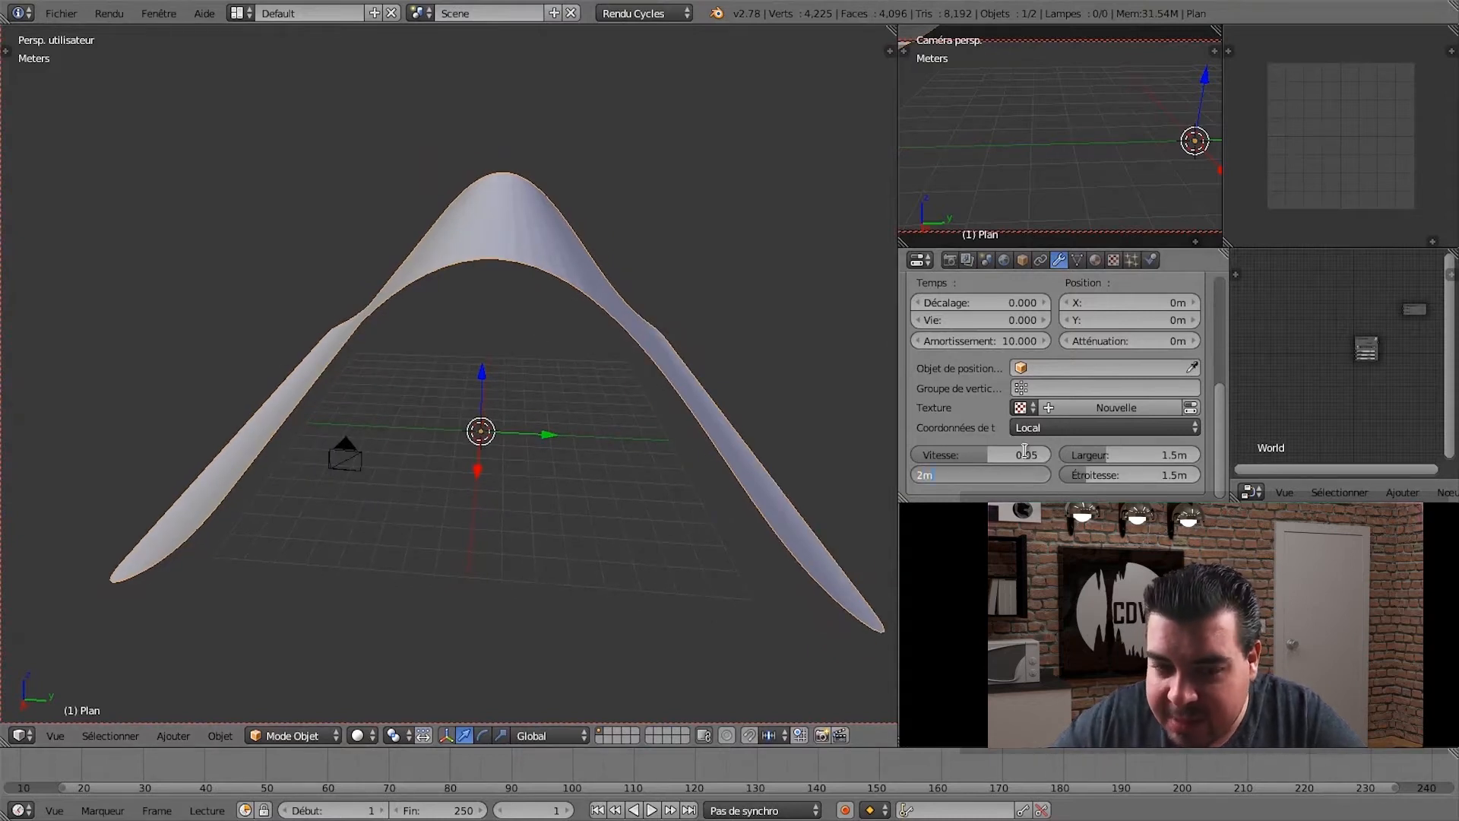
text(2m)
key(Return)
scroll(430, 294, down, 3)
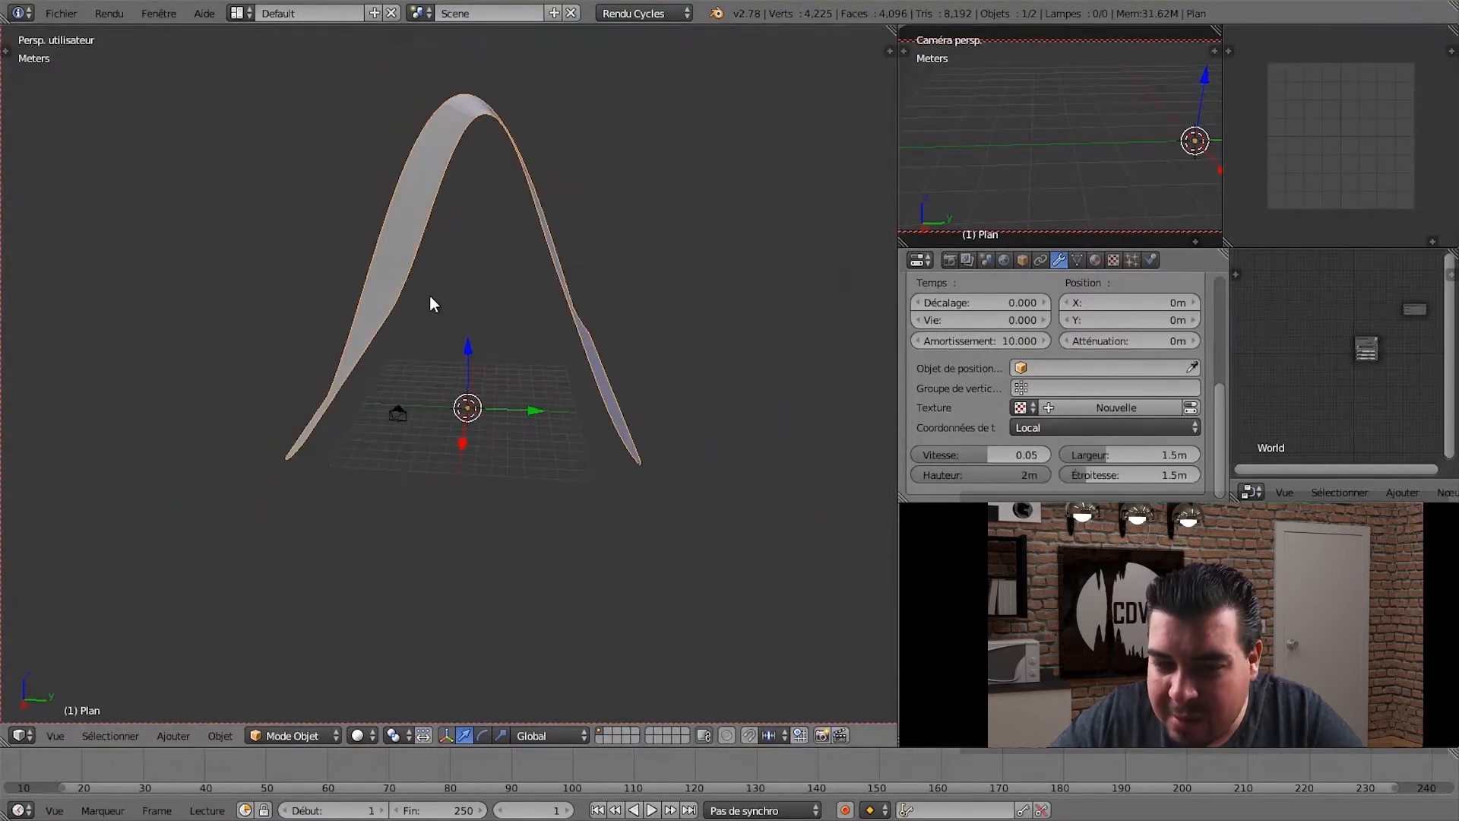
middle_drag(430, 296, 479, 302)
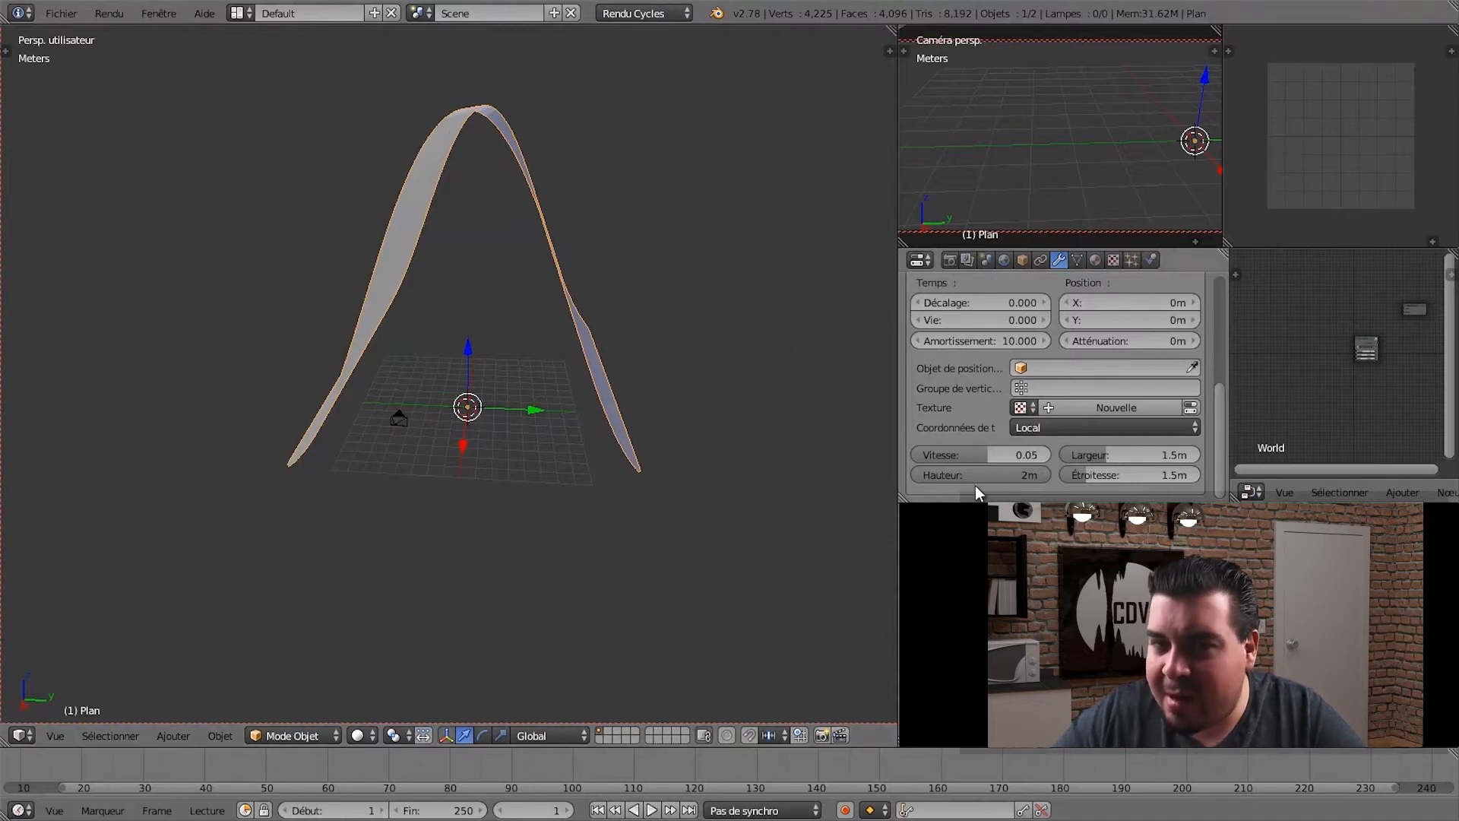
- Set the wave's height back to 50 cm and view the surface from a low side angle
click(1000, 476)
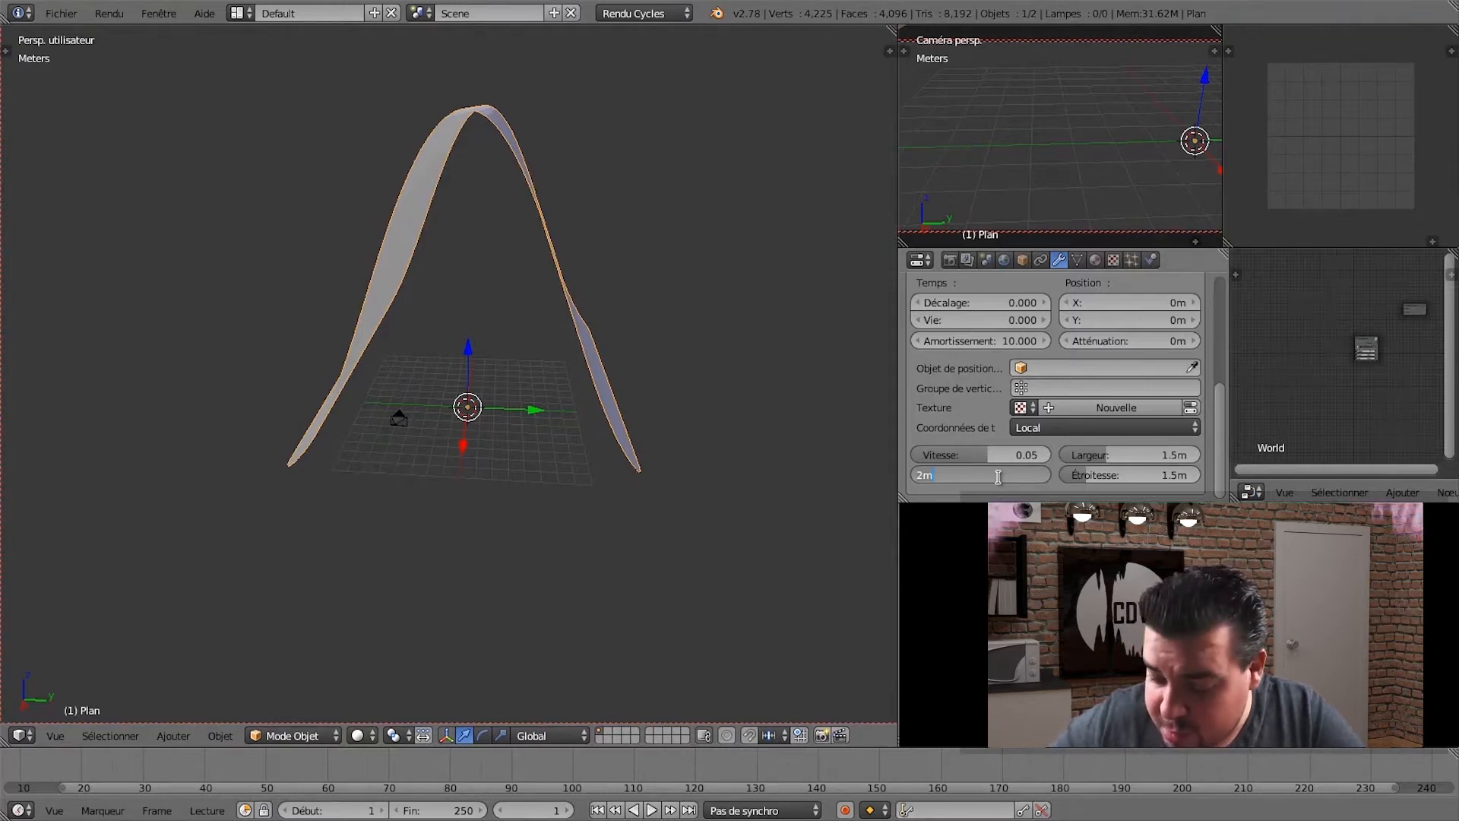
key(BackSpace)
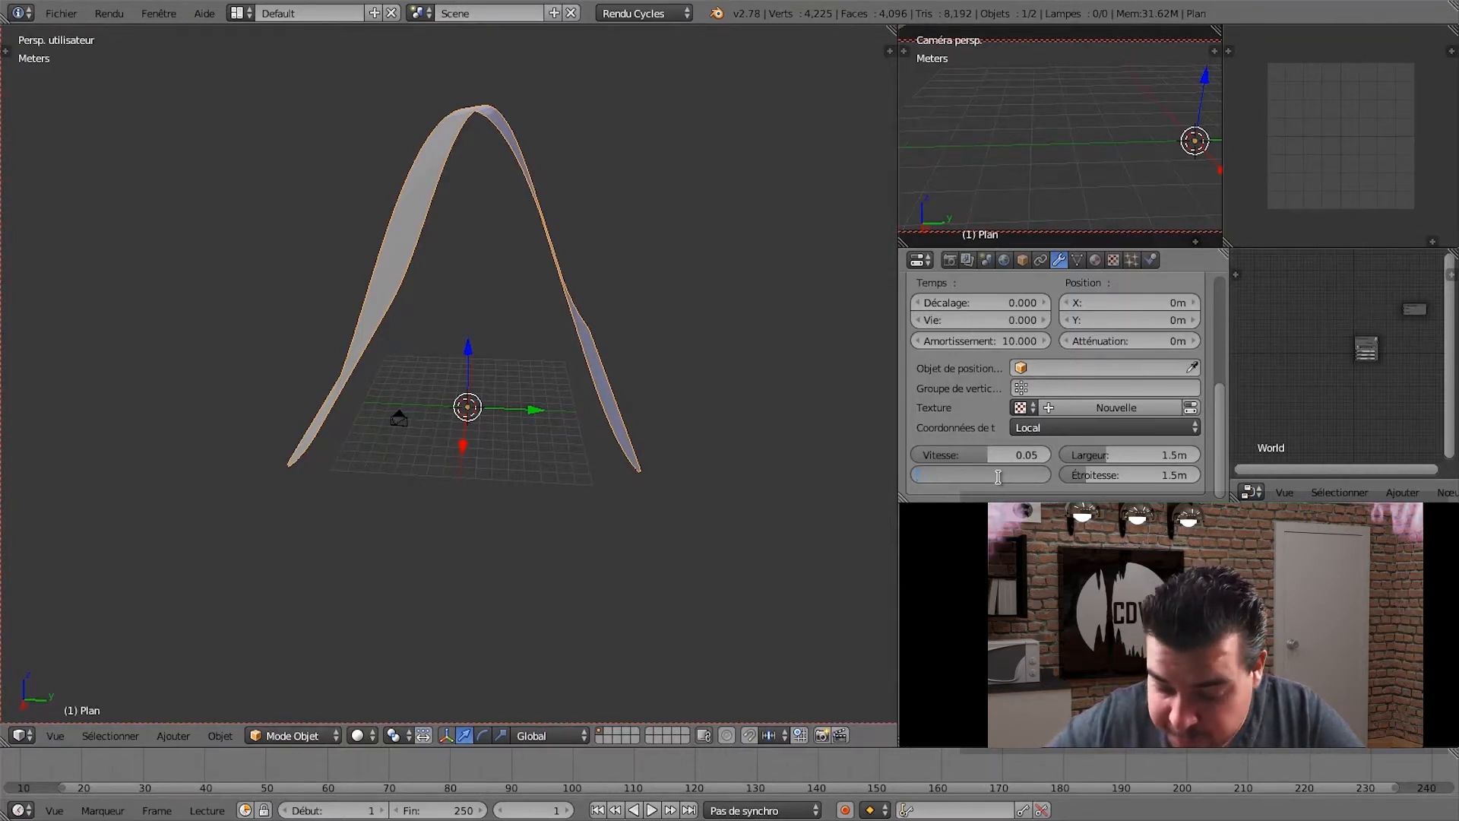
text(50cm)
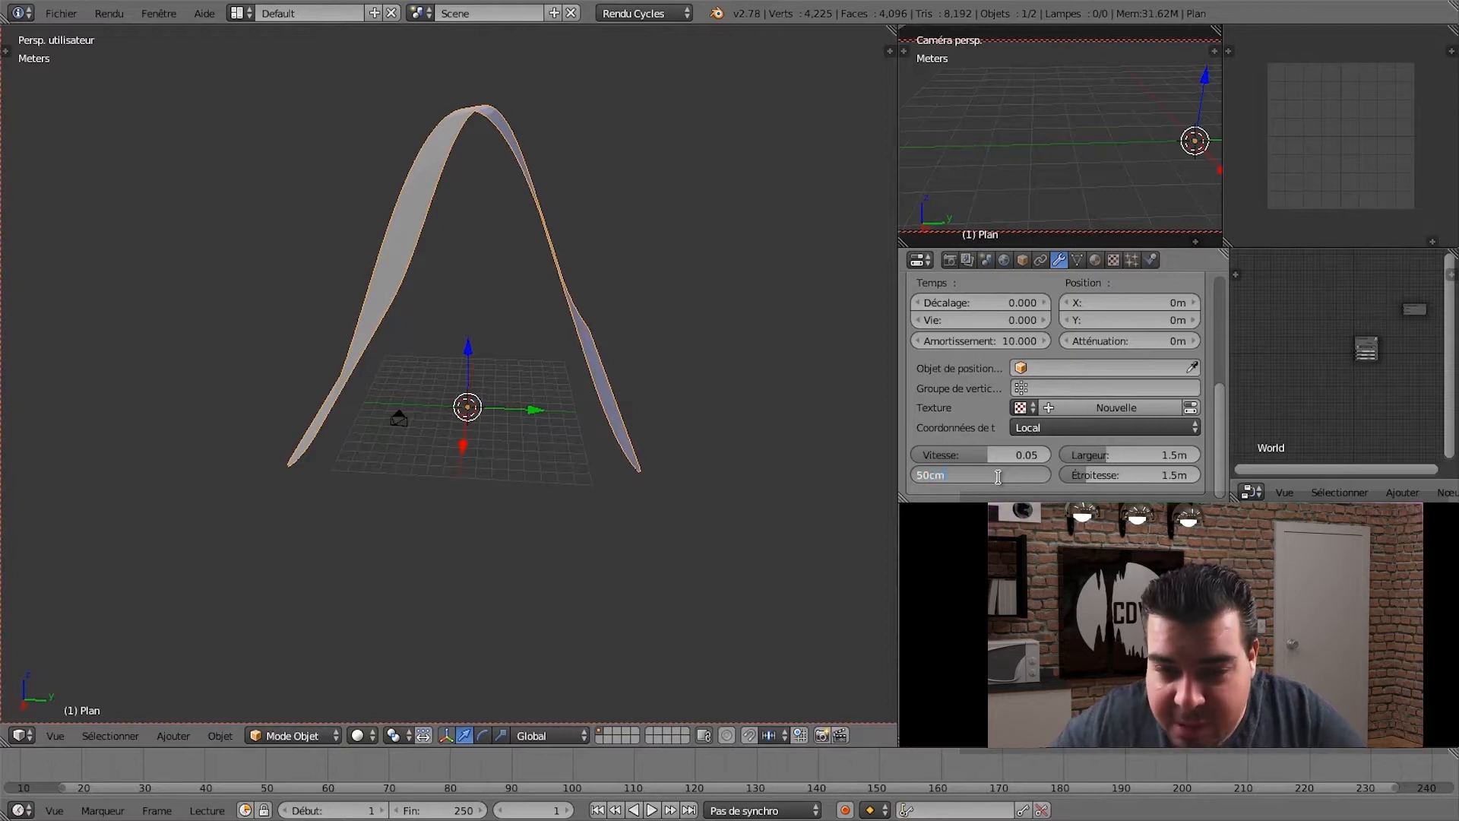
key(Return)
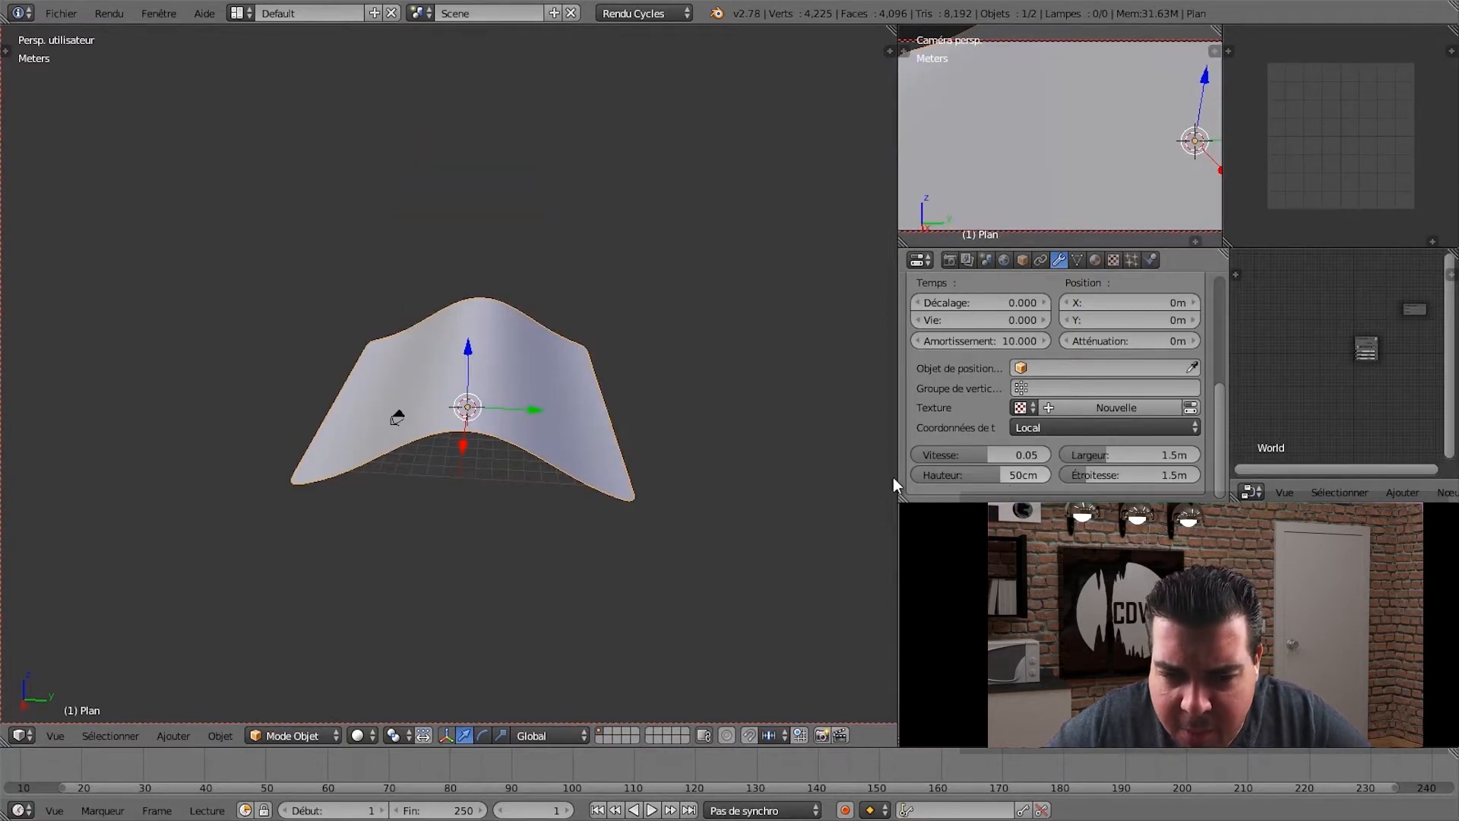
middle_drag(595, 473, 550, 458)
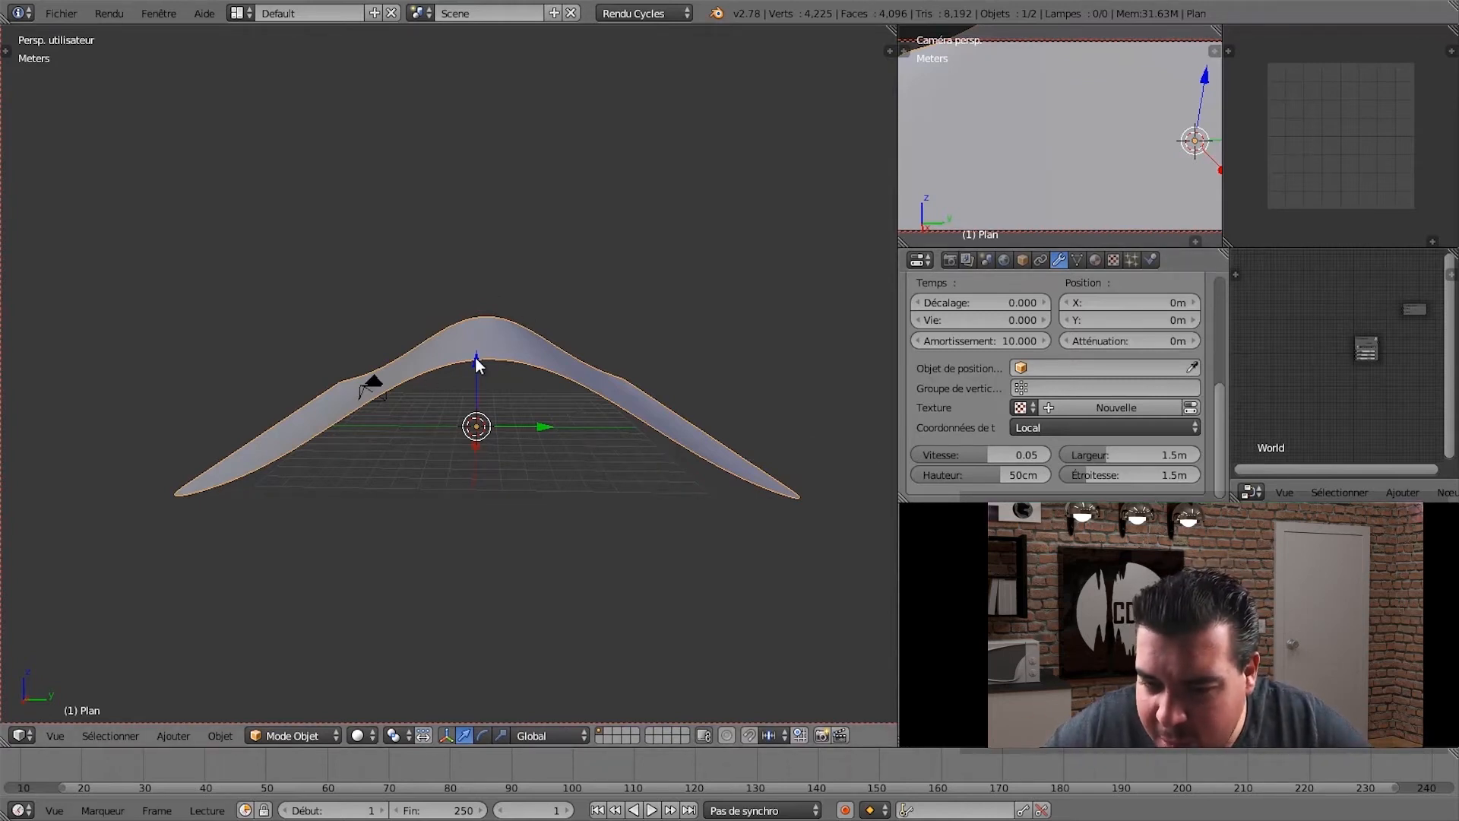
- Set the wave's width to 10 cm and preview the animation
click(1191, 457)
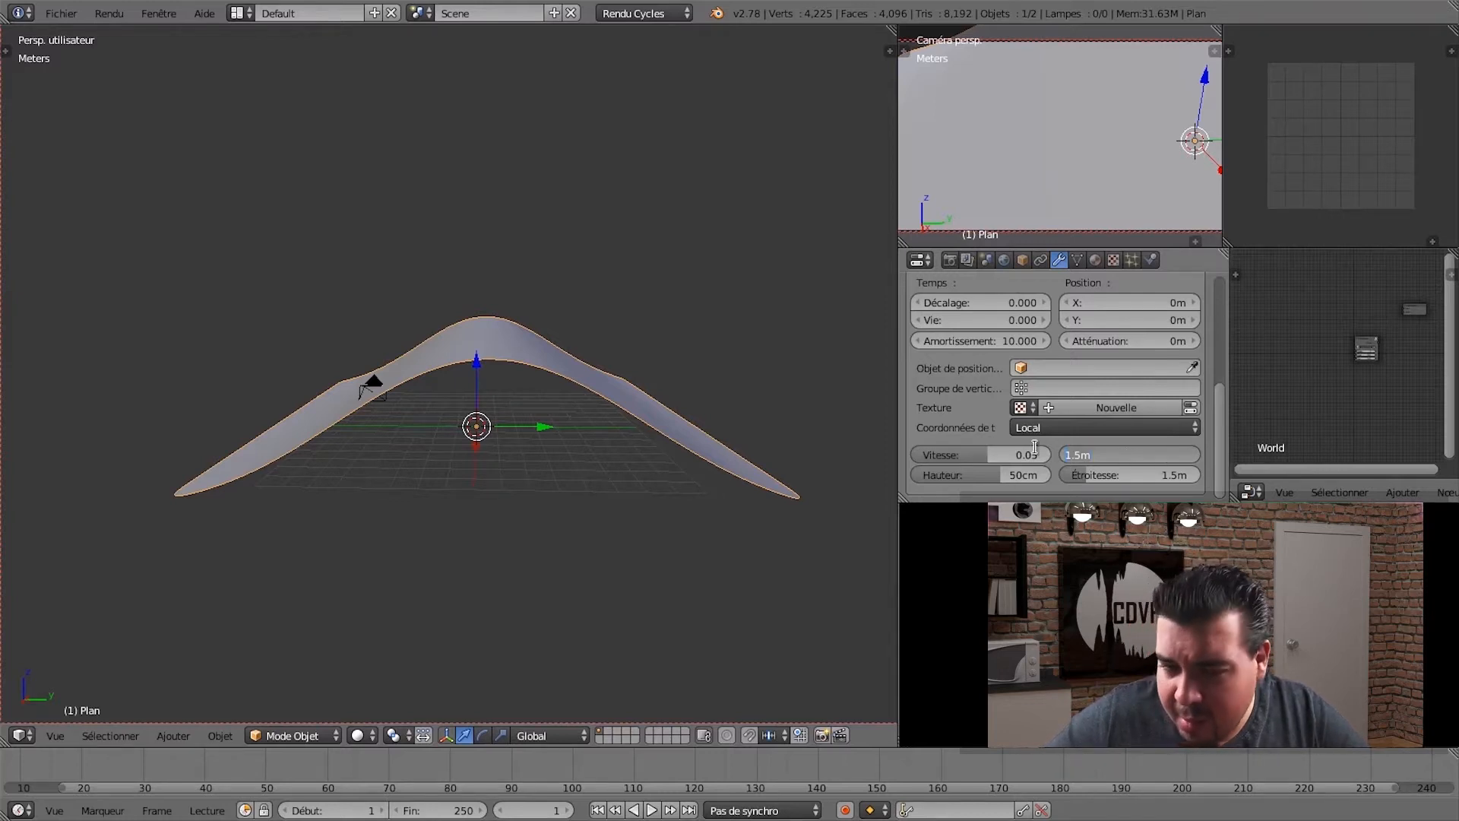
text(10cm)
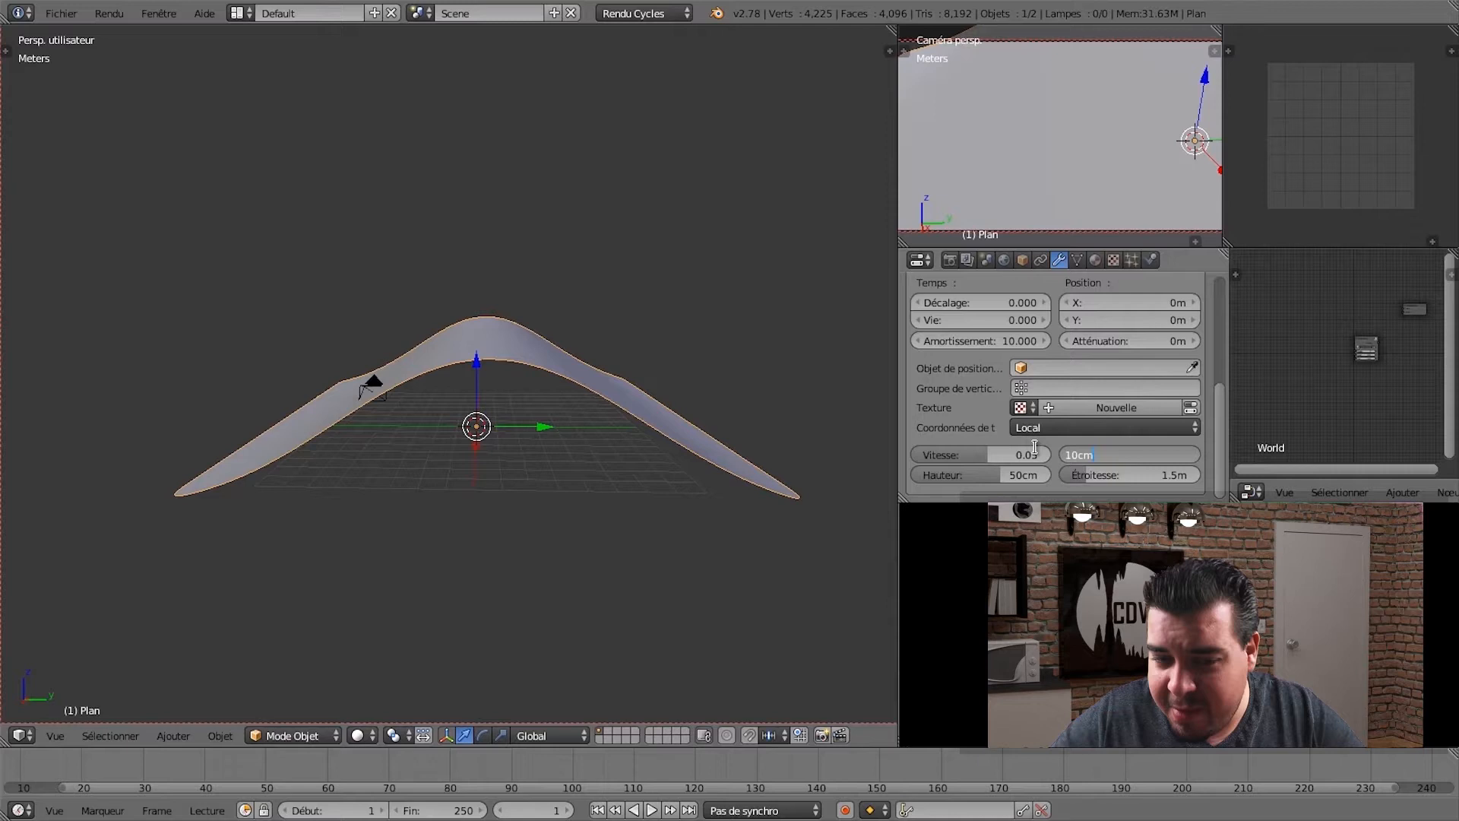
key(Return)
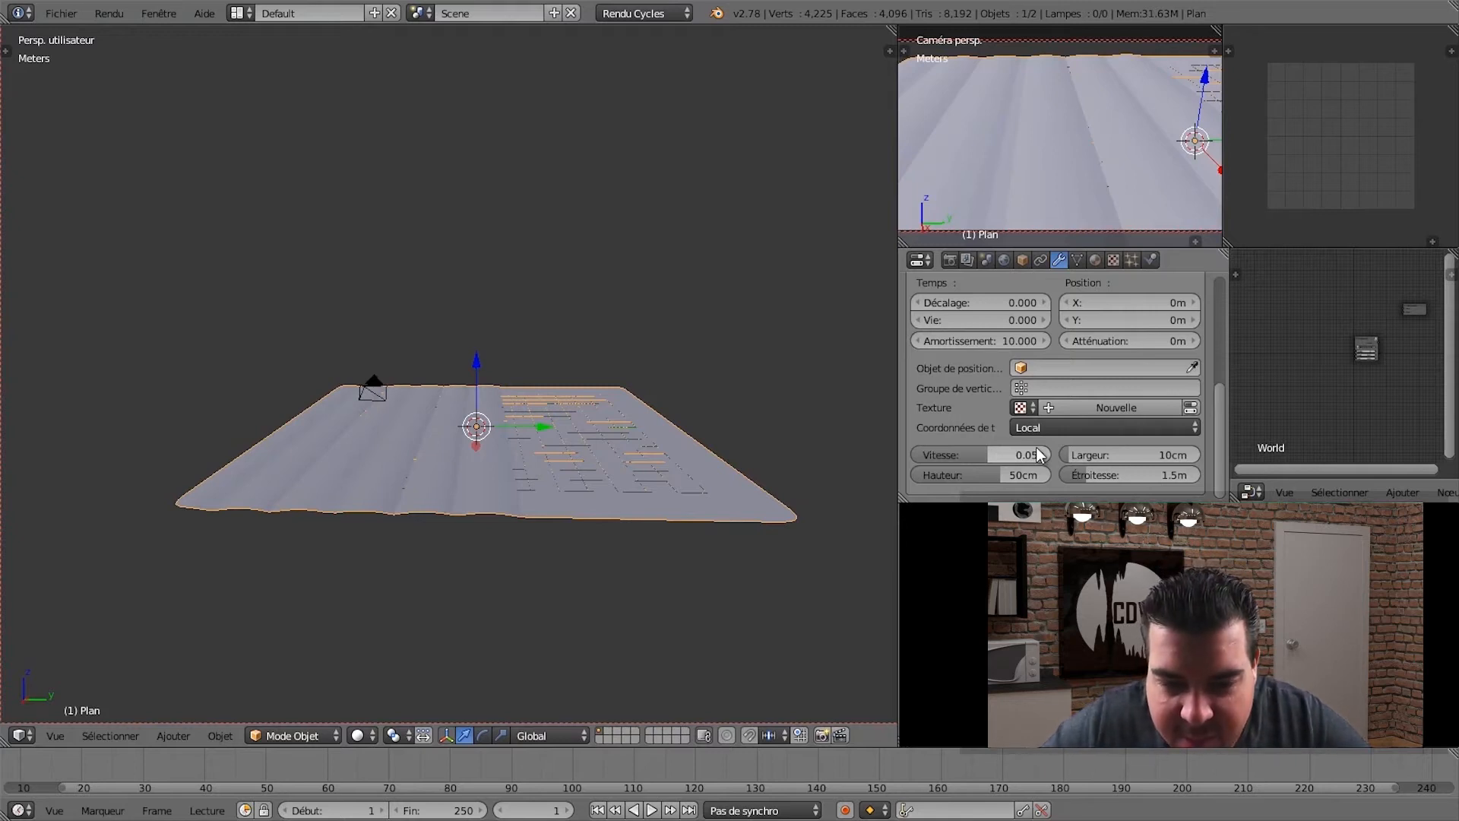
middle_drag(560, 579, 526, 444)
scroll(554, 532, up, 3)
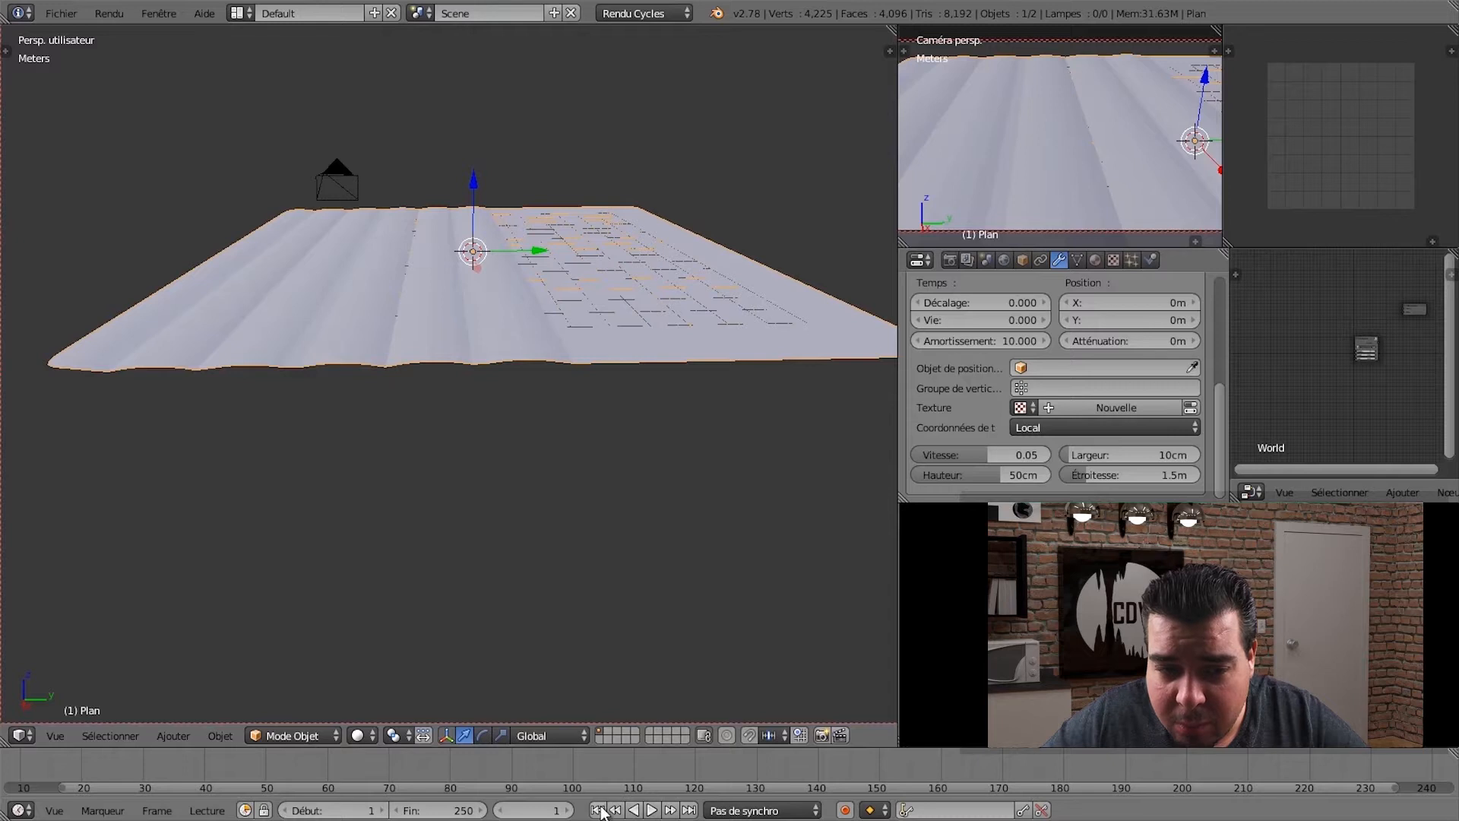
click(652, 810)
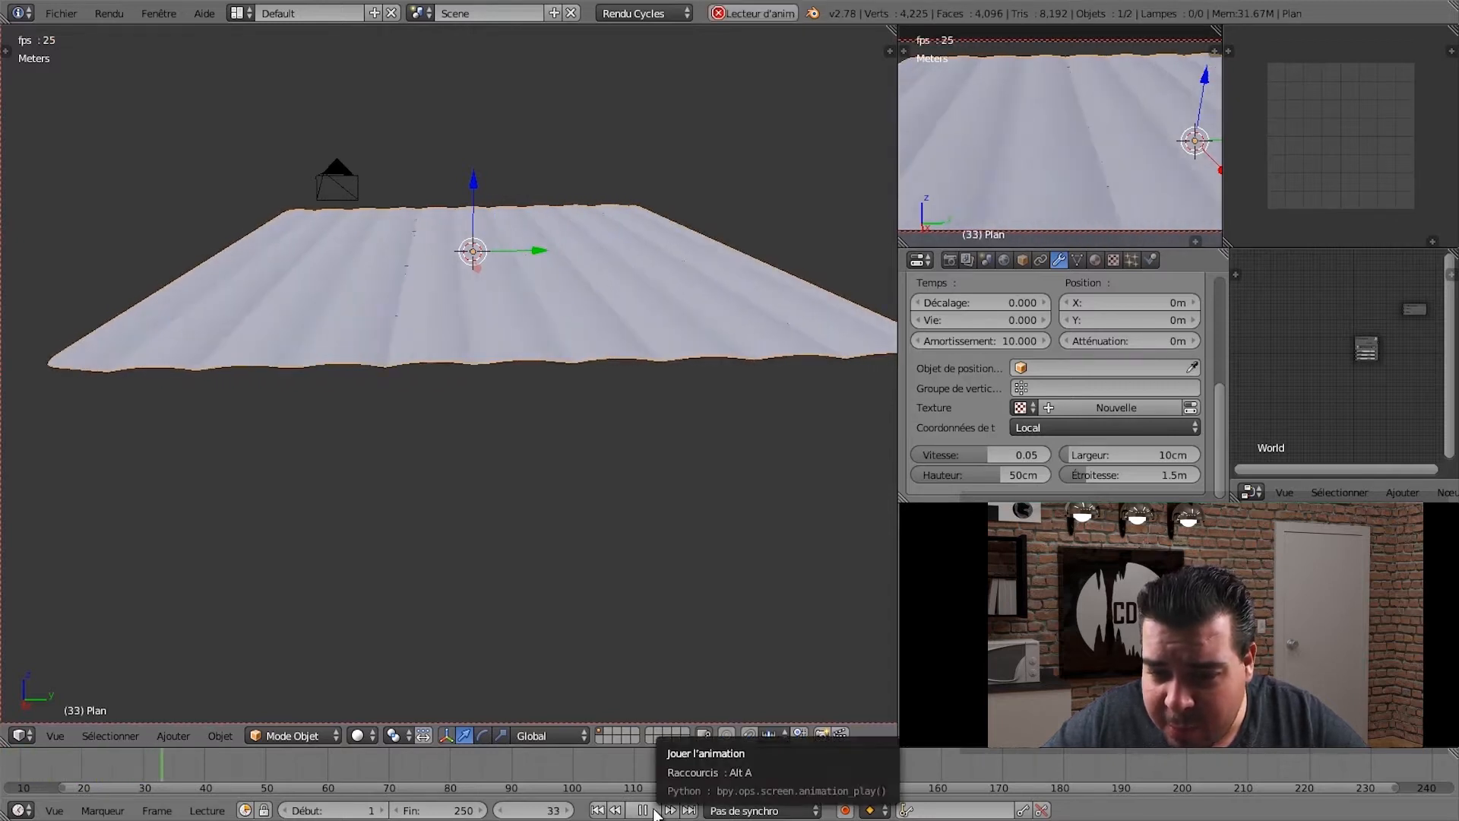
click(654, 809)
- Set the wave's speed to 0.01 and preview the animation from the first frame
click(991, 454)
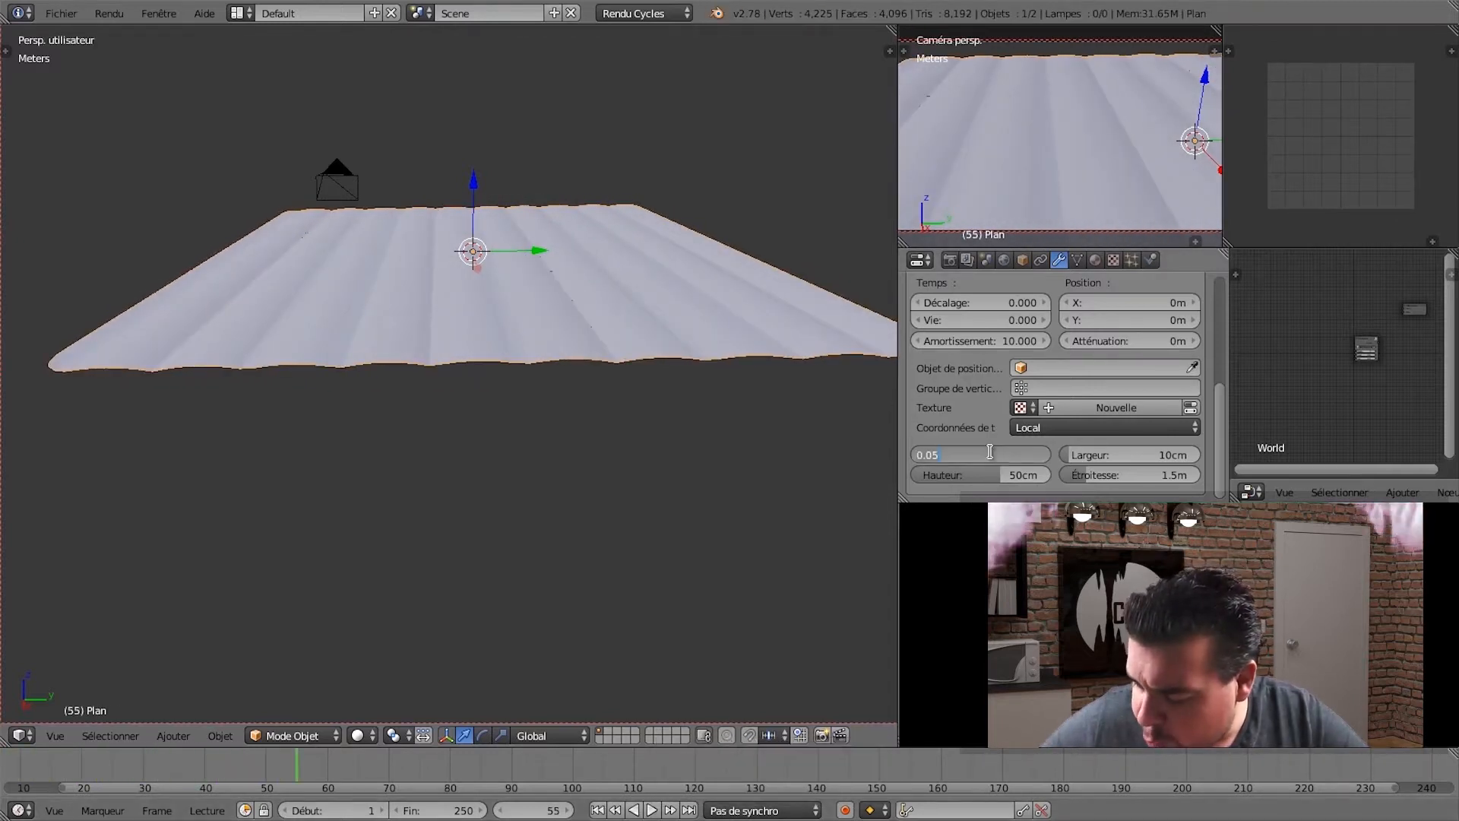
text(0.01)
key(Return)
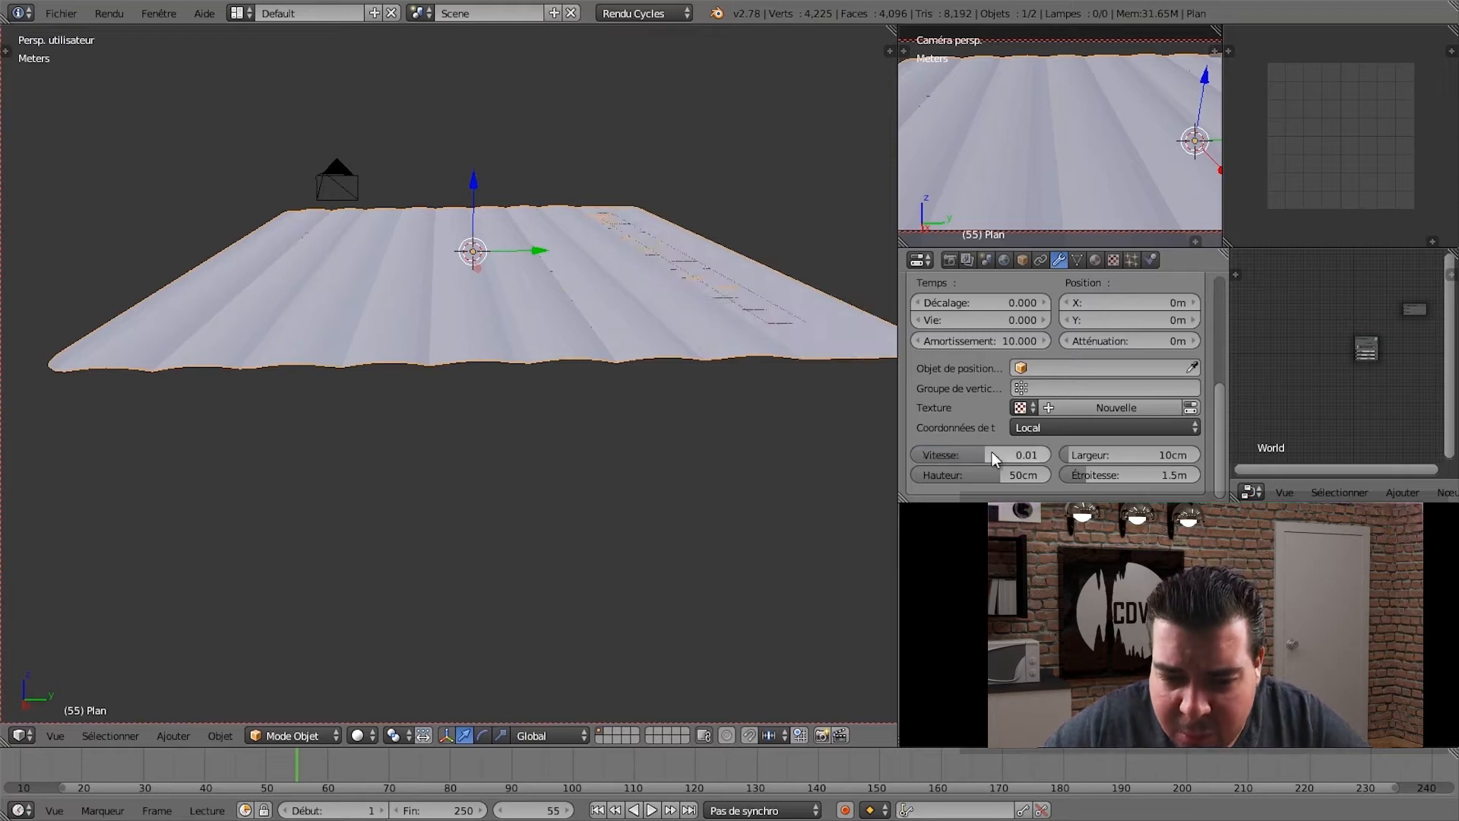
click(598, 810)
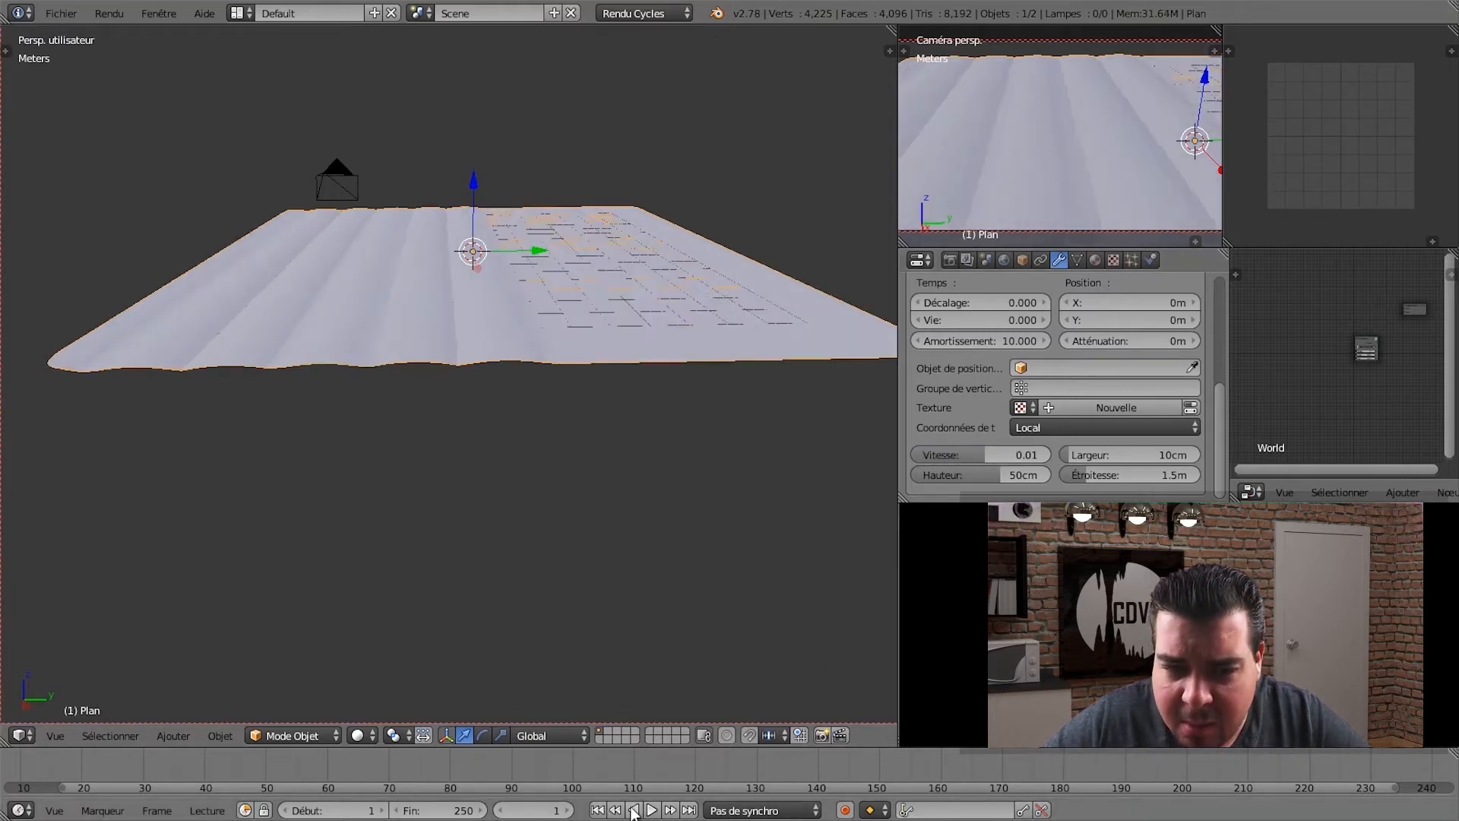
click(651, 810)
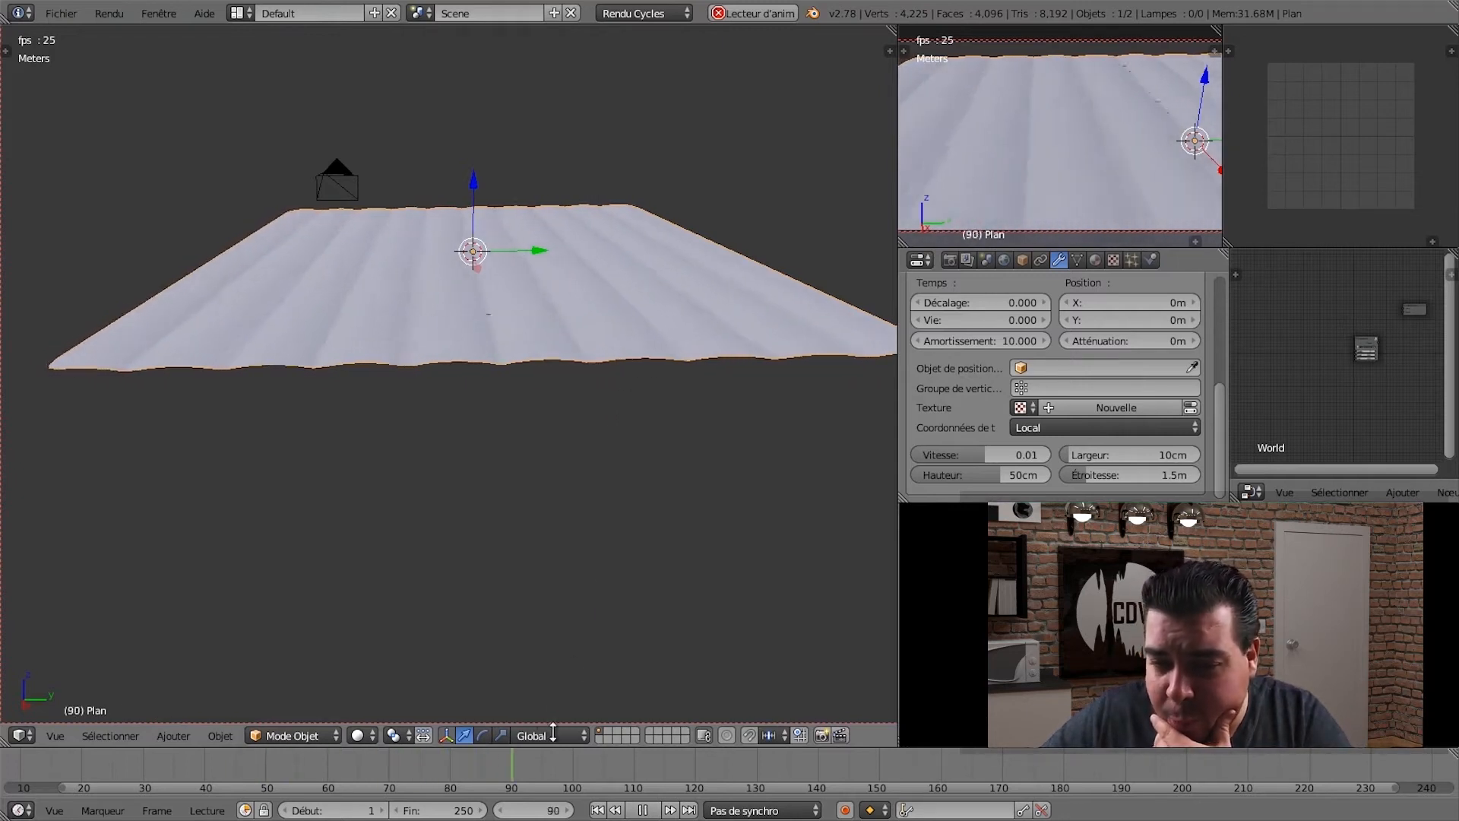
click(645, 810)
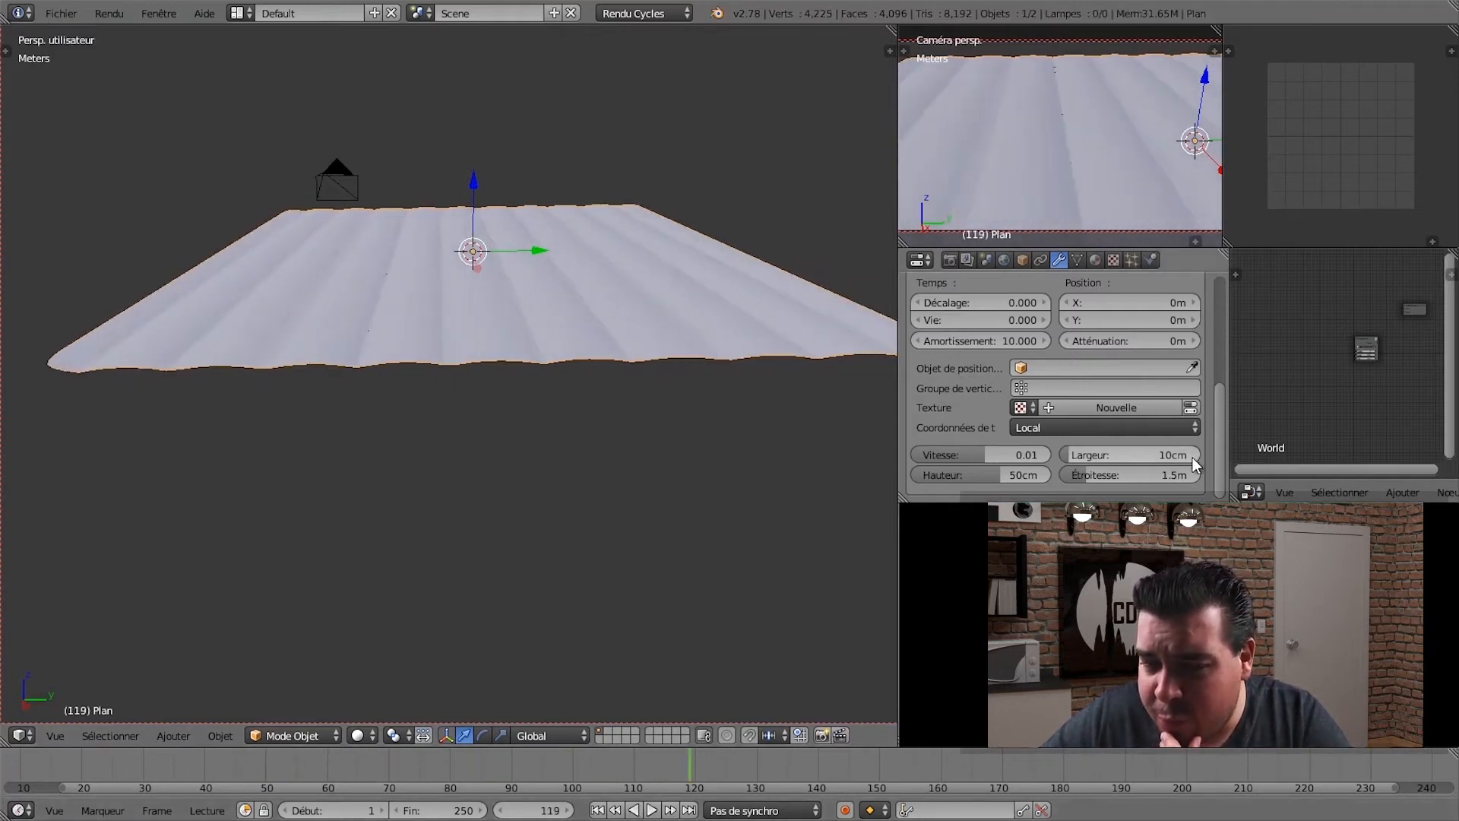
- Reduce the wave's width to 5 mm and examine the surface up close
click(1150, 454)
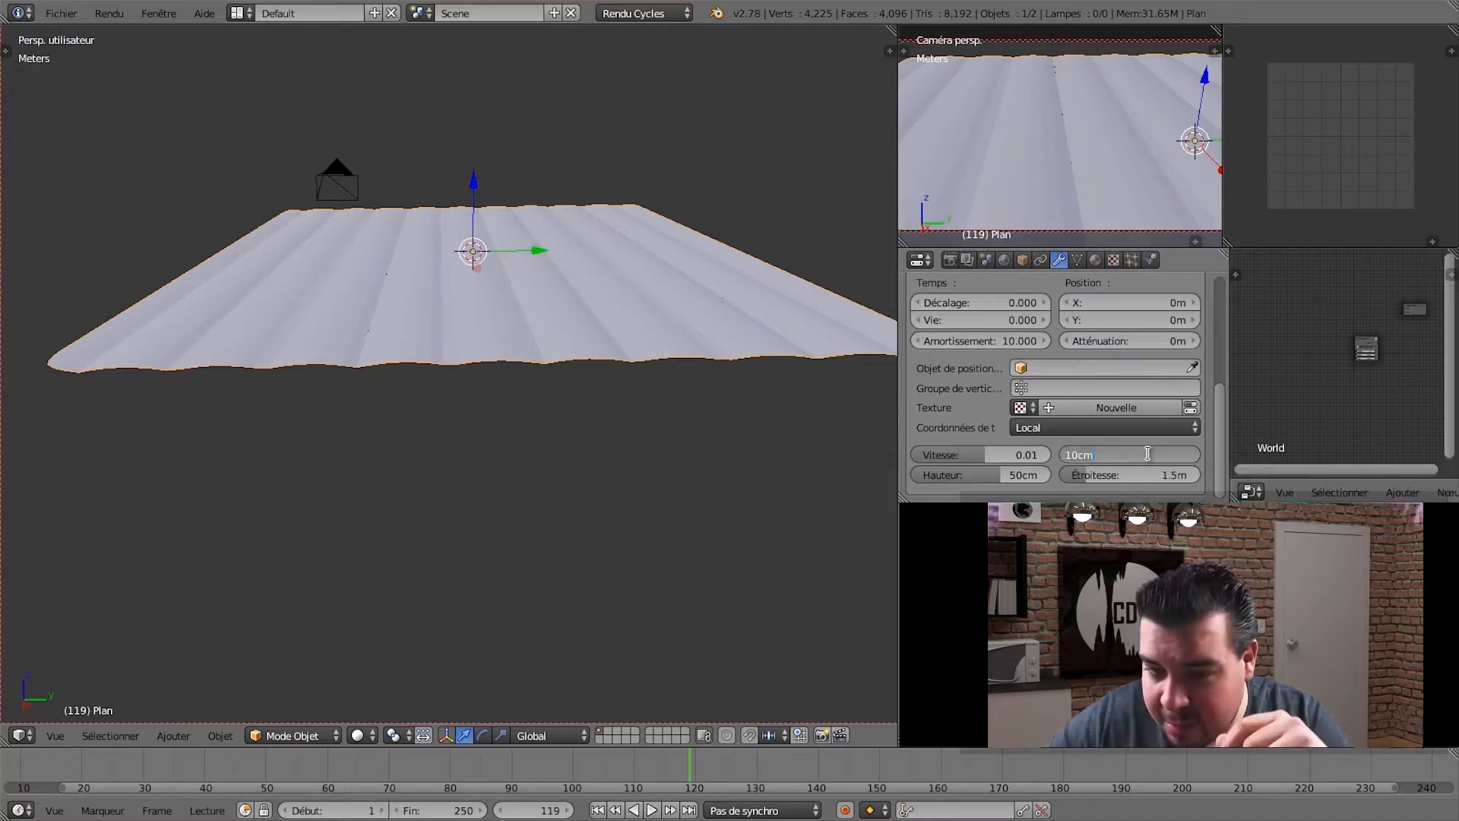
key(Return)
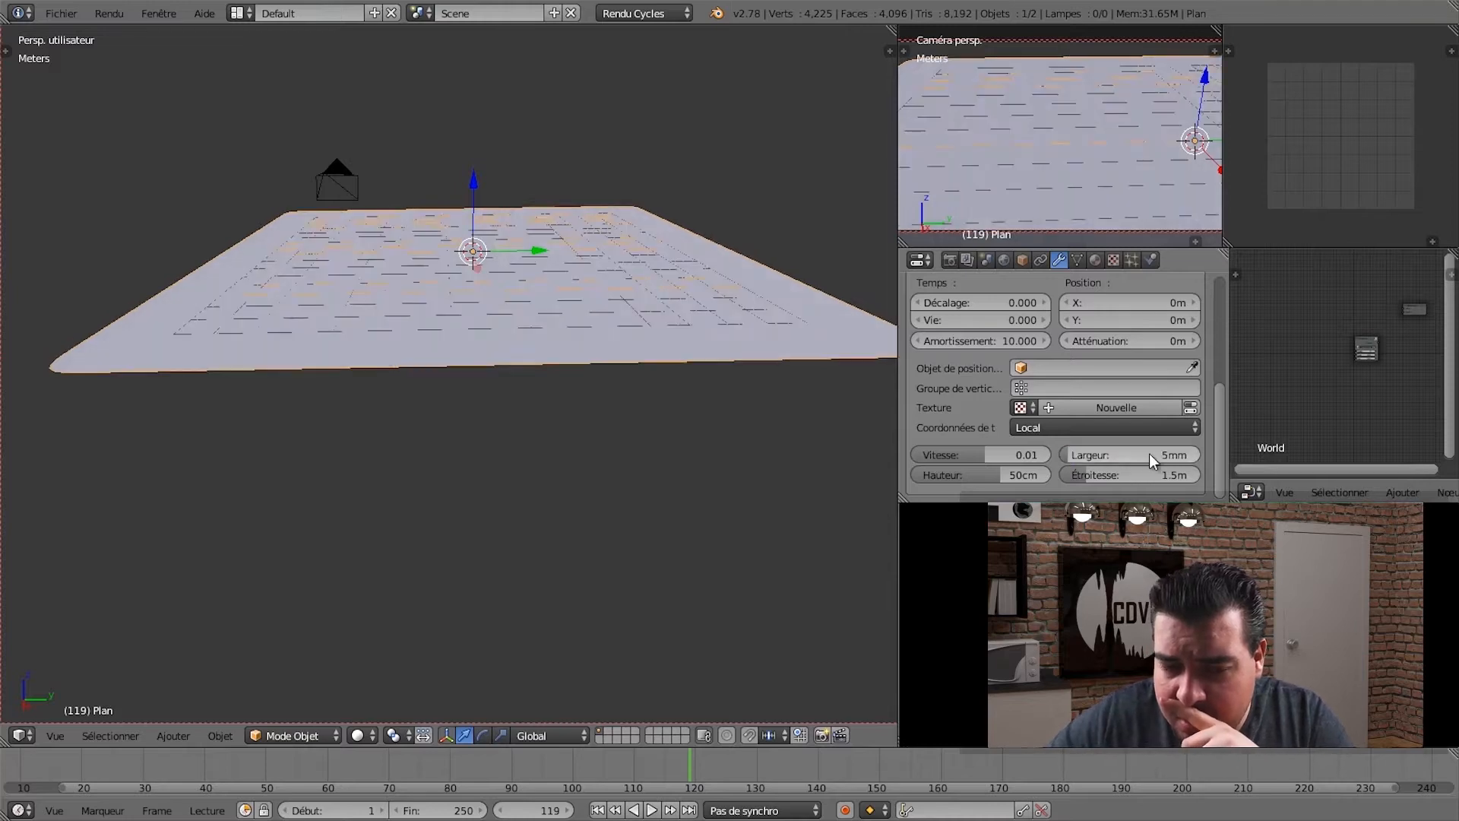
middle_drag(753, 431, 667, 449)
scroll(678, 453, up, 5)
scroll(669, 447, down, 2)
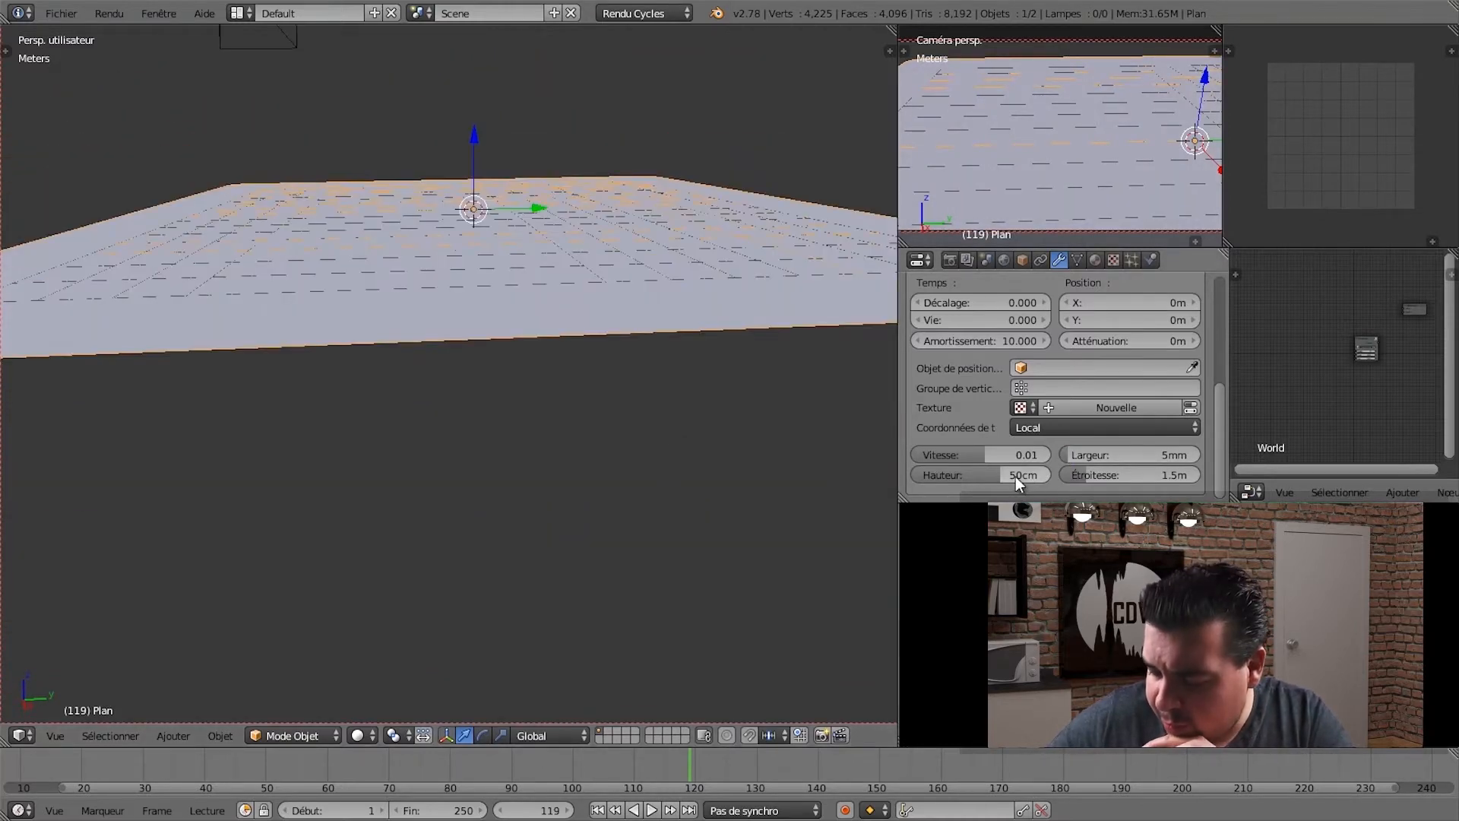
- Increase the wave's height to 1 m and on to 2 m, checking the surface nearly edge-on
click(1011, 476)
text(100c)
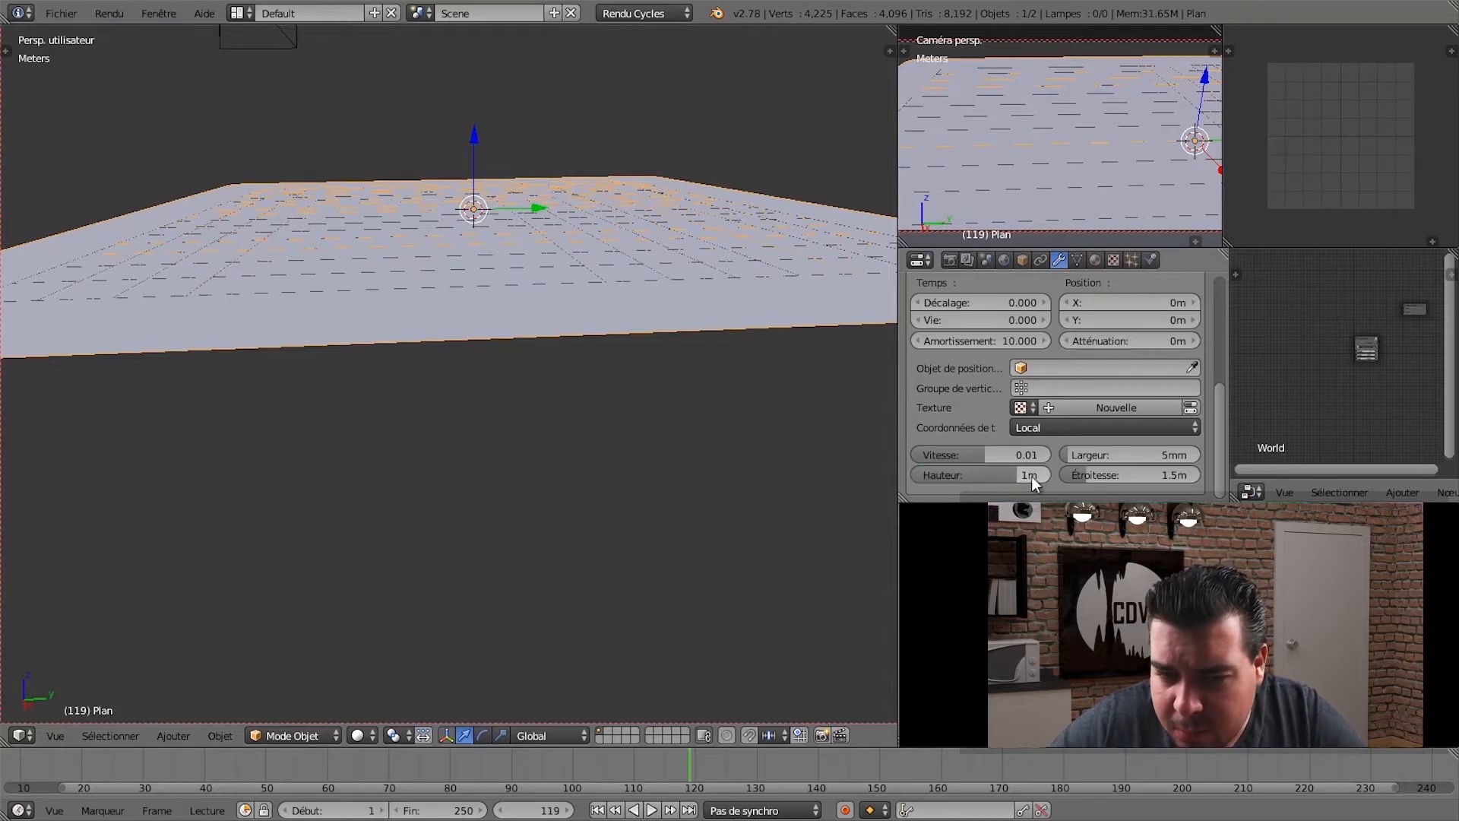
middle_drag(863, 440, 733, 387)
- Set the wave's width to 0.05
click(1158, 454)
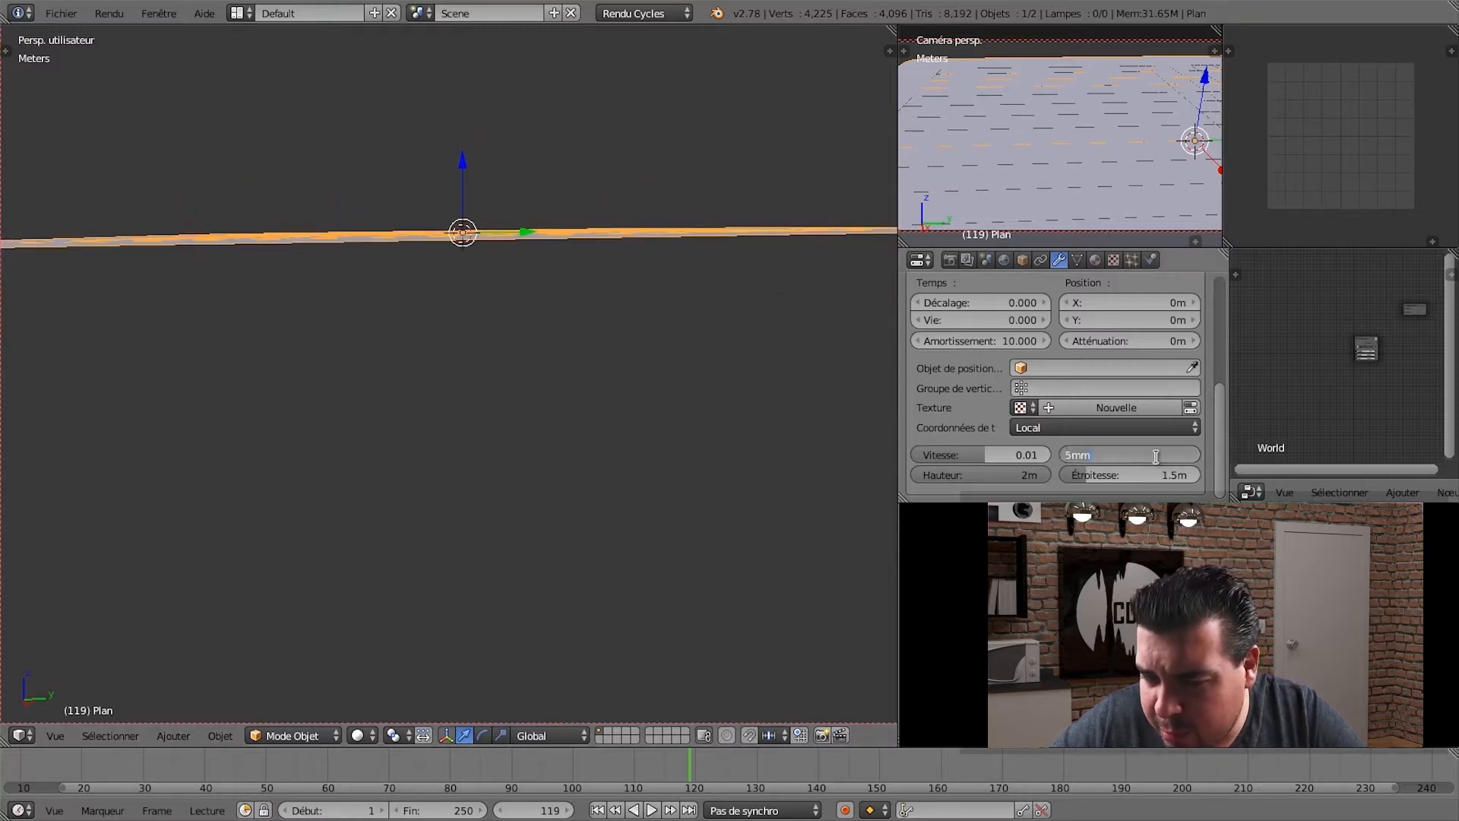
key(BackSpace)
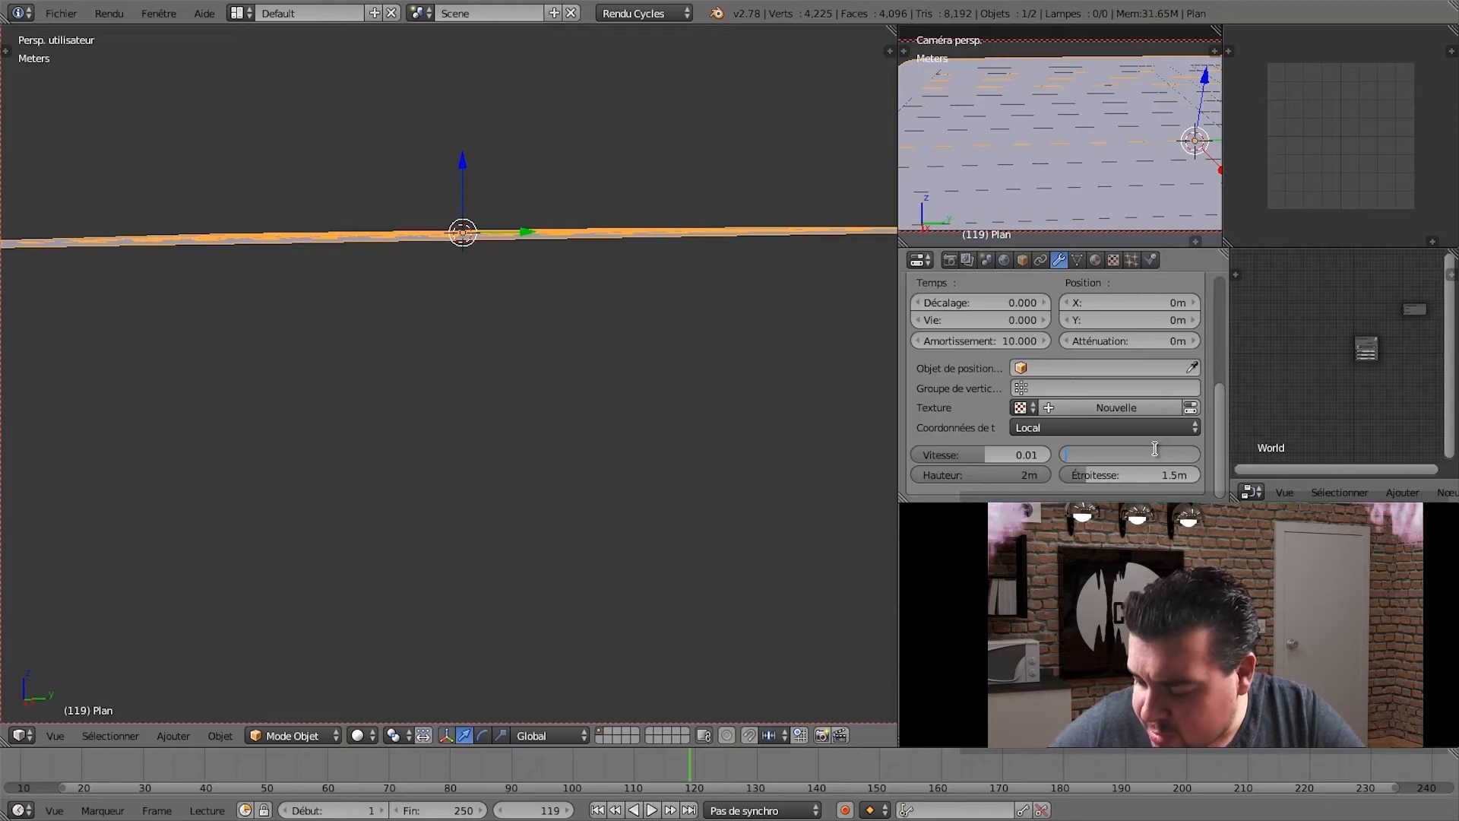
text(0.05)
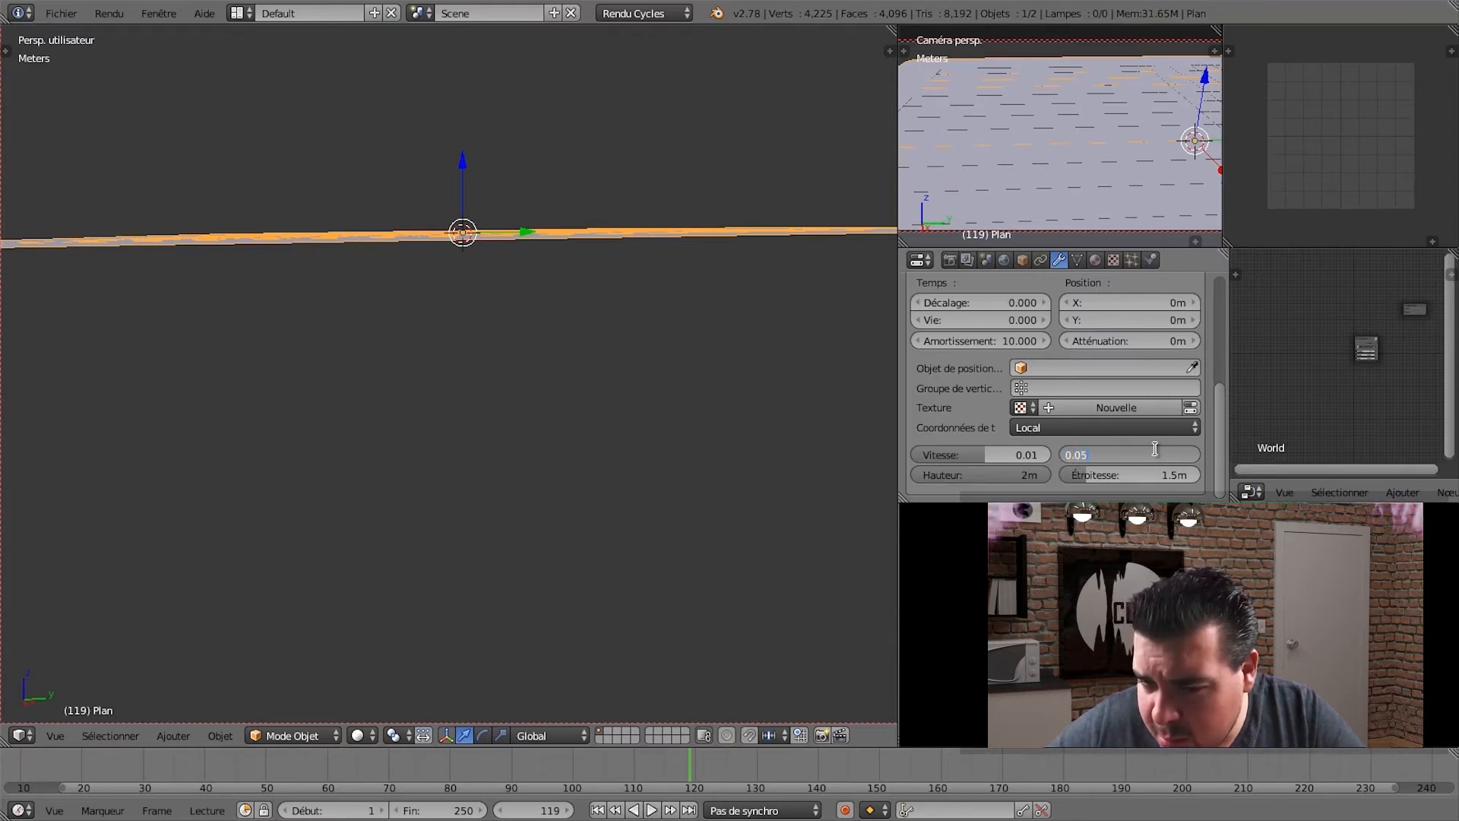
- Set the Wave modifier's Largeur to 0.05 and play the animation from the first frame to check the ripples
key(Return)
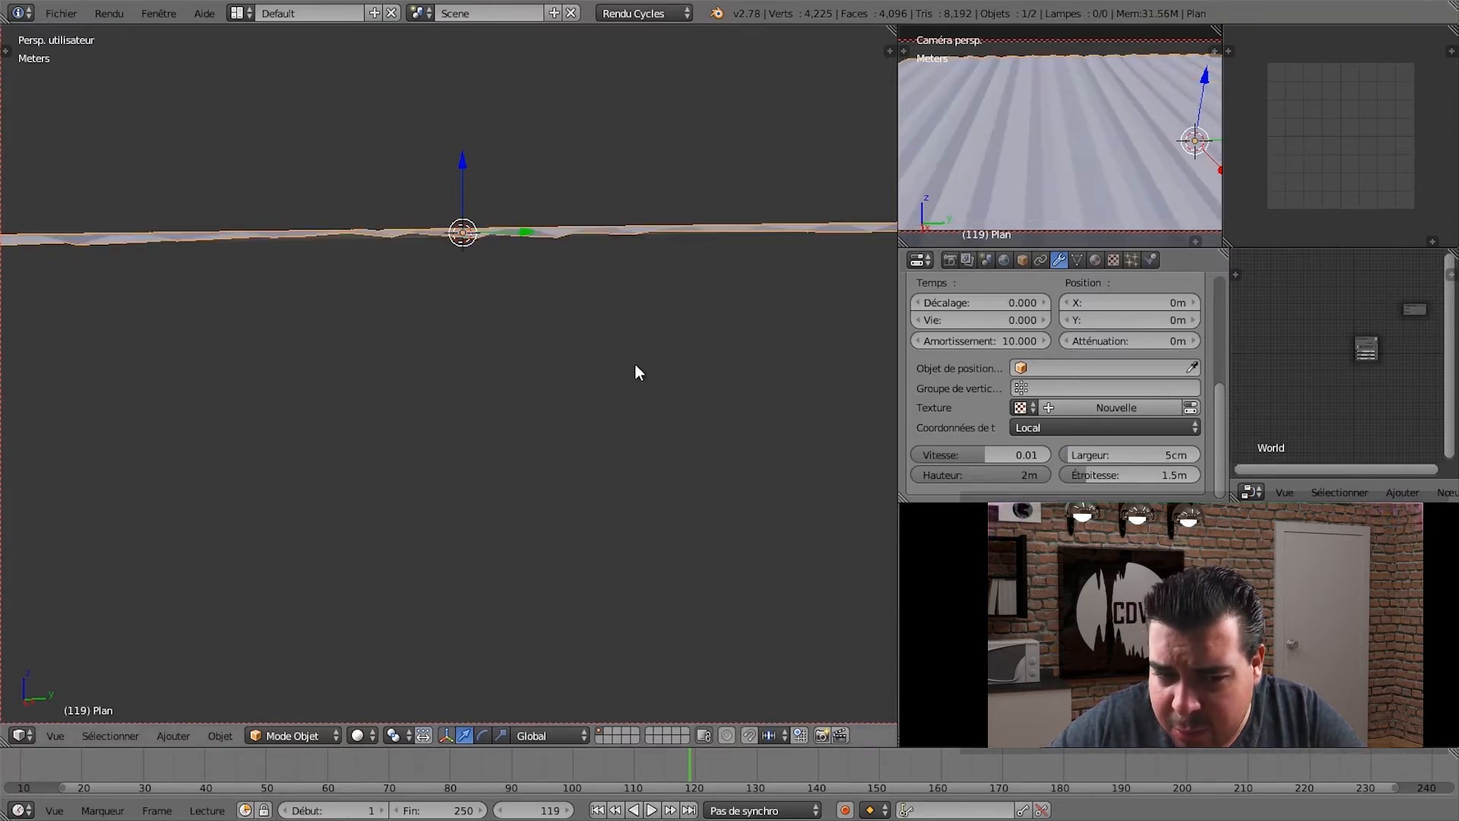
middle_drag(636, 363, 562, 414)
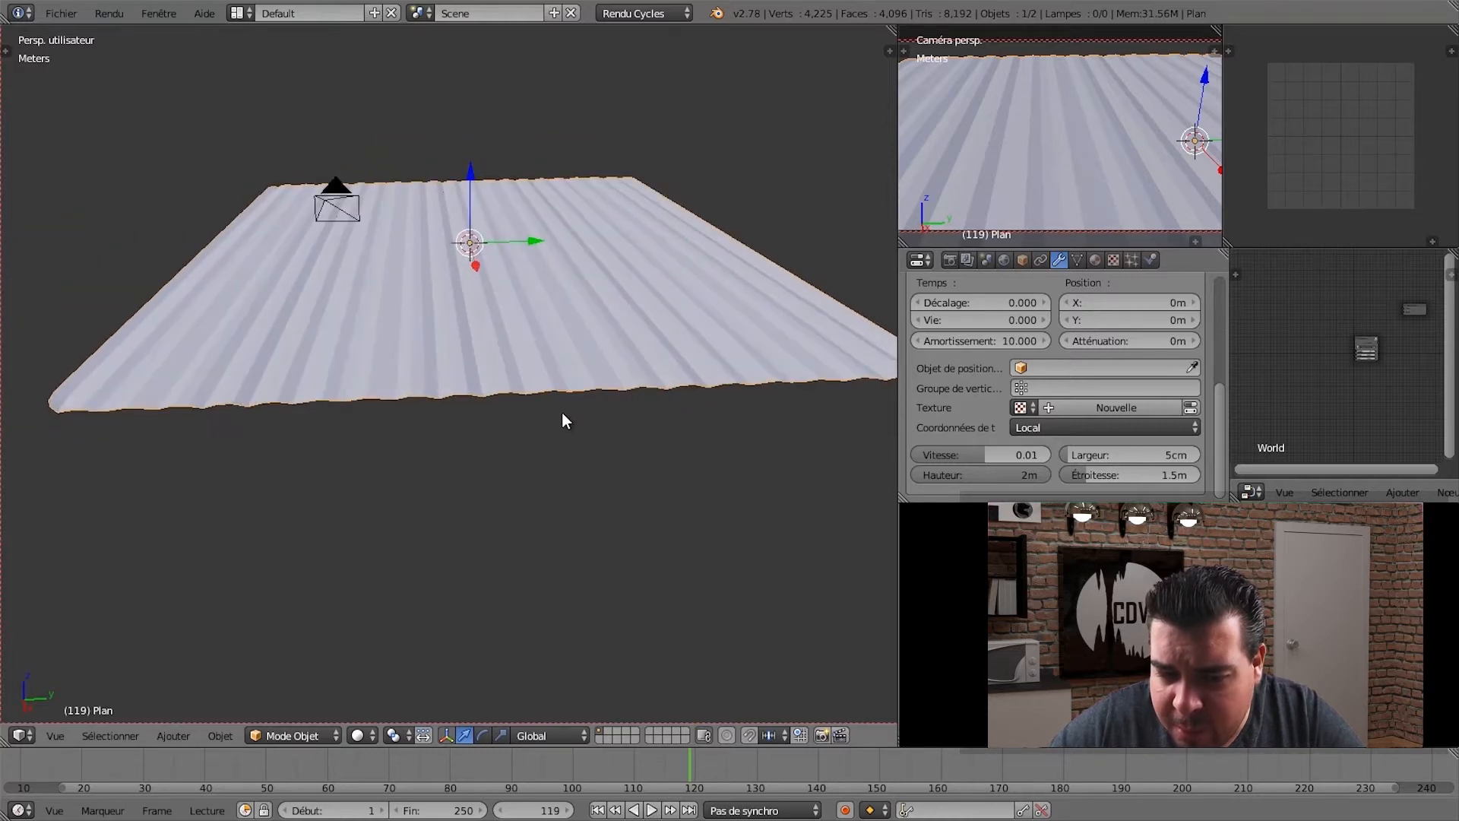
click(598, 810)
click(651, 810)
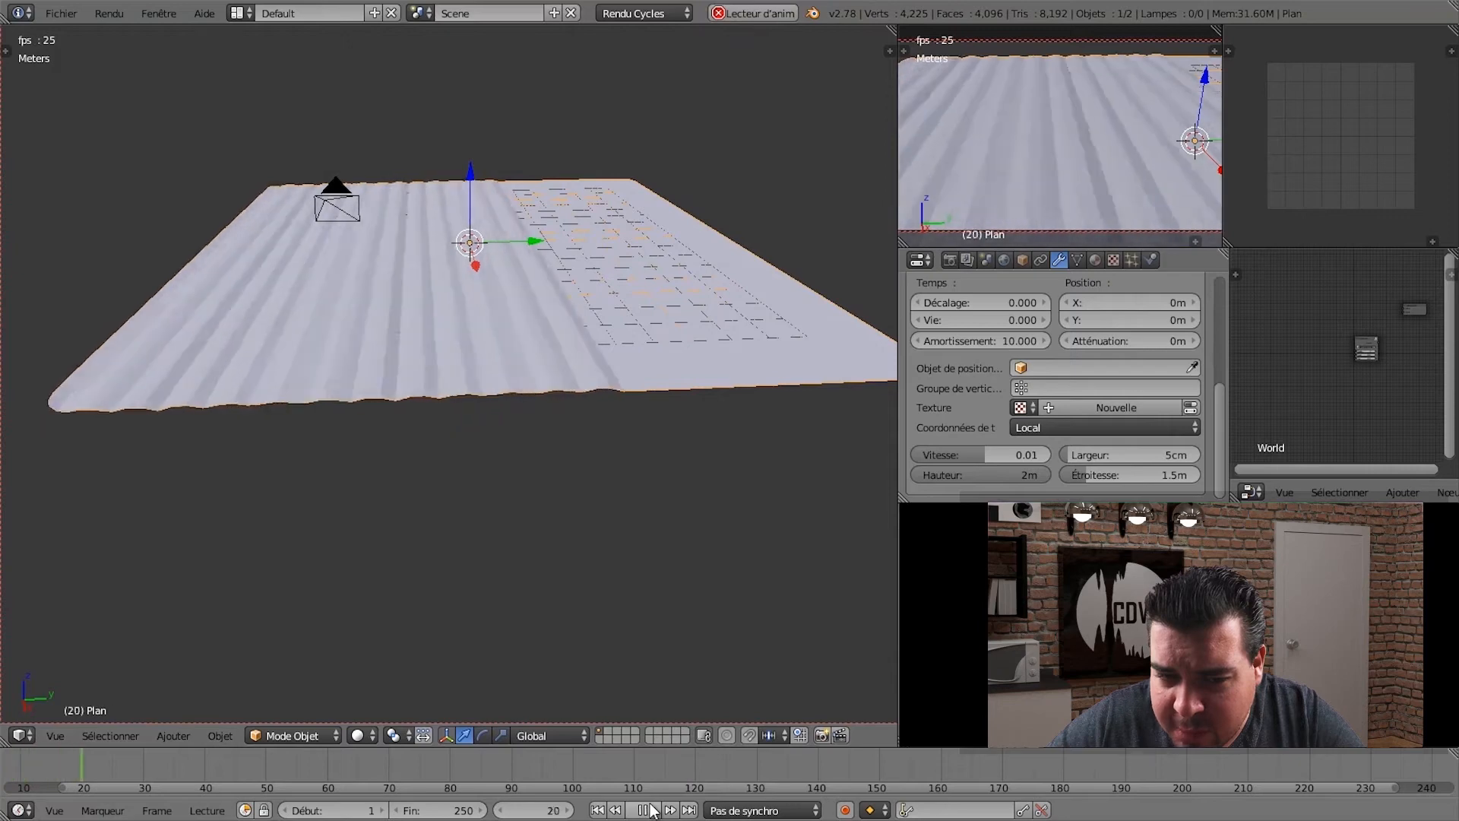
click(651, 810)
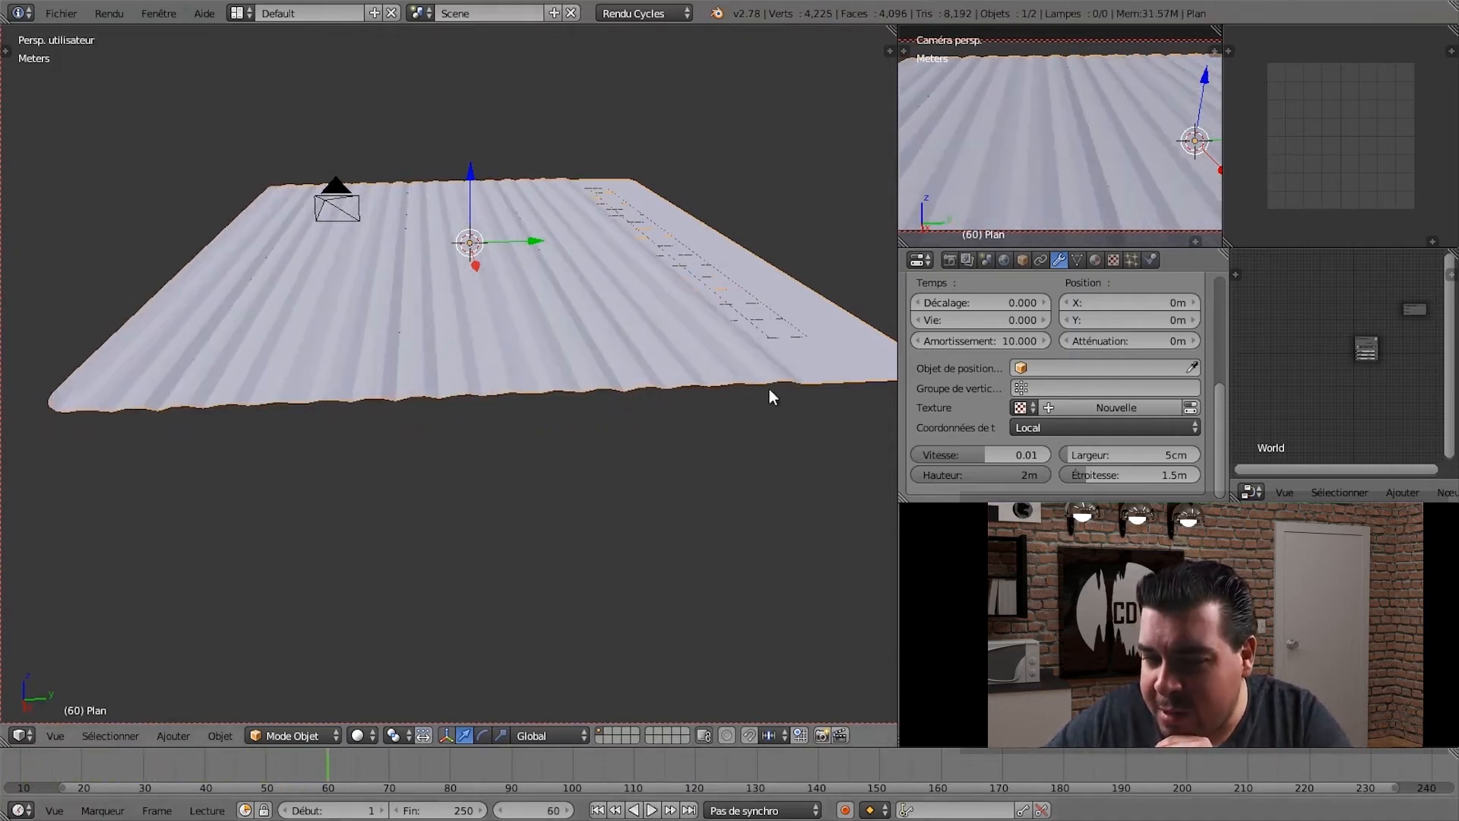
mouse_move(769, 389)
middle_down()
mouse_move(764, 414)
mouse_move(765, 390)
middle_up()
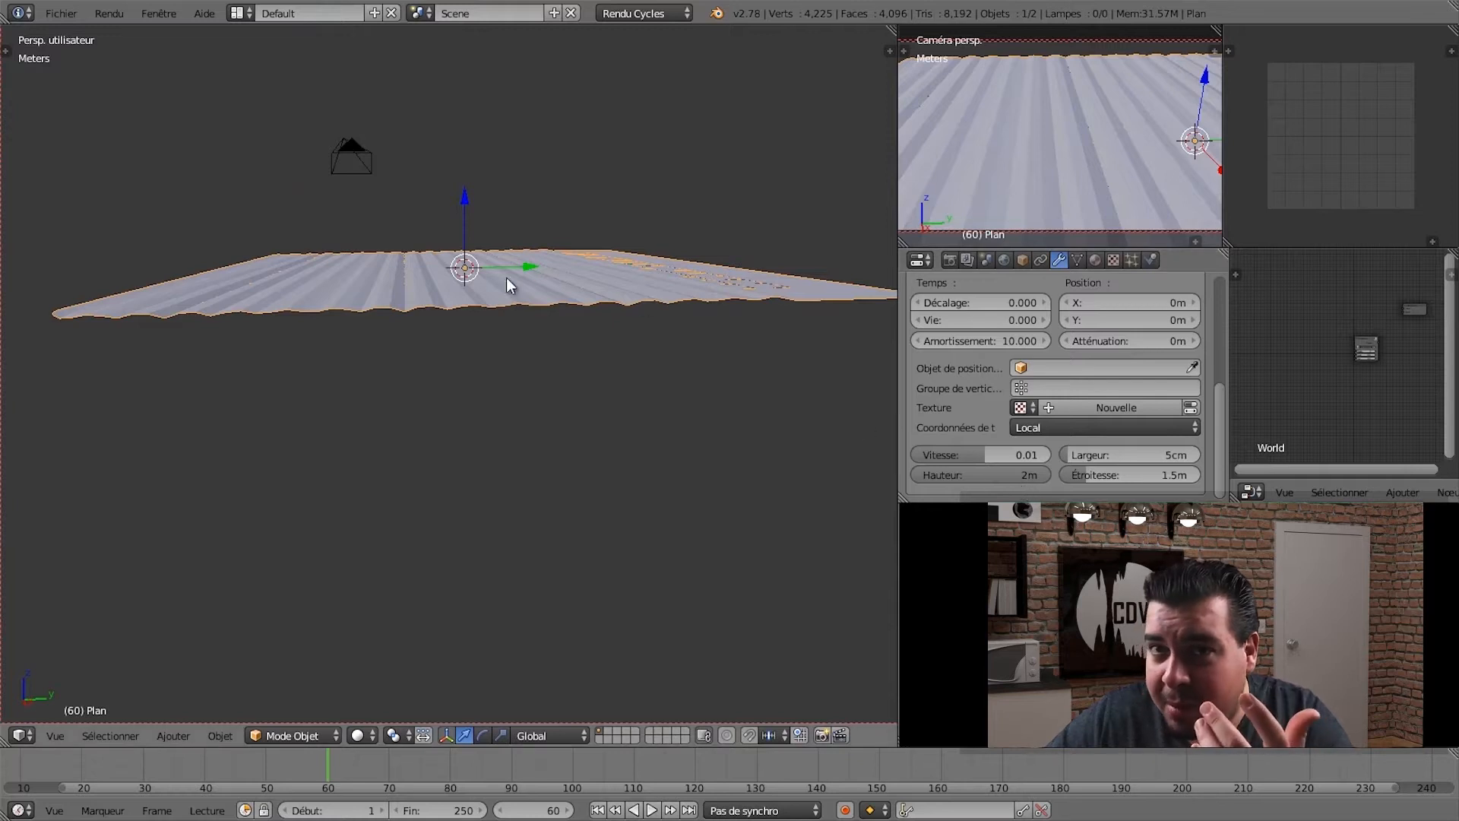
- Set the Wave modifier's Largeur to 15 cm
click(1129, 454)
click(778, 446)
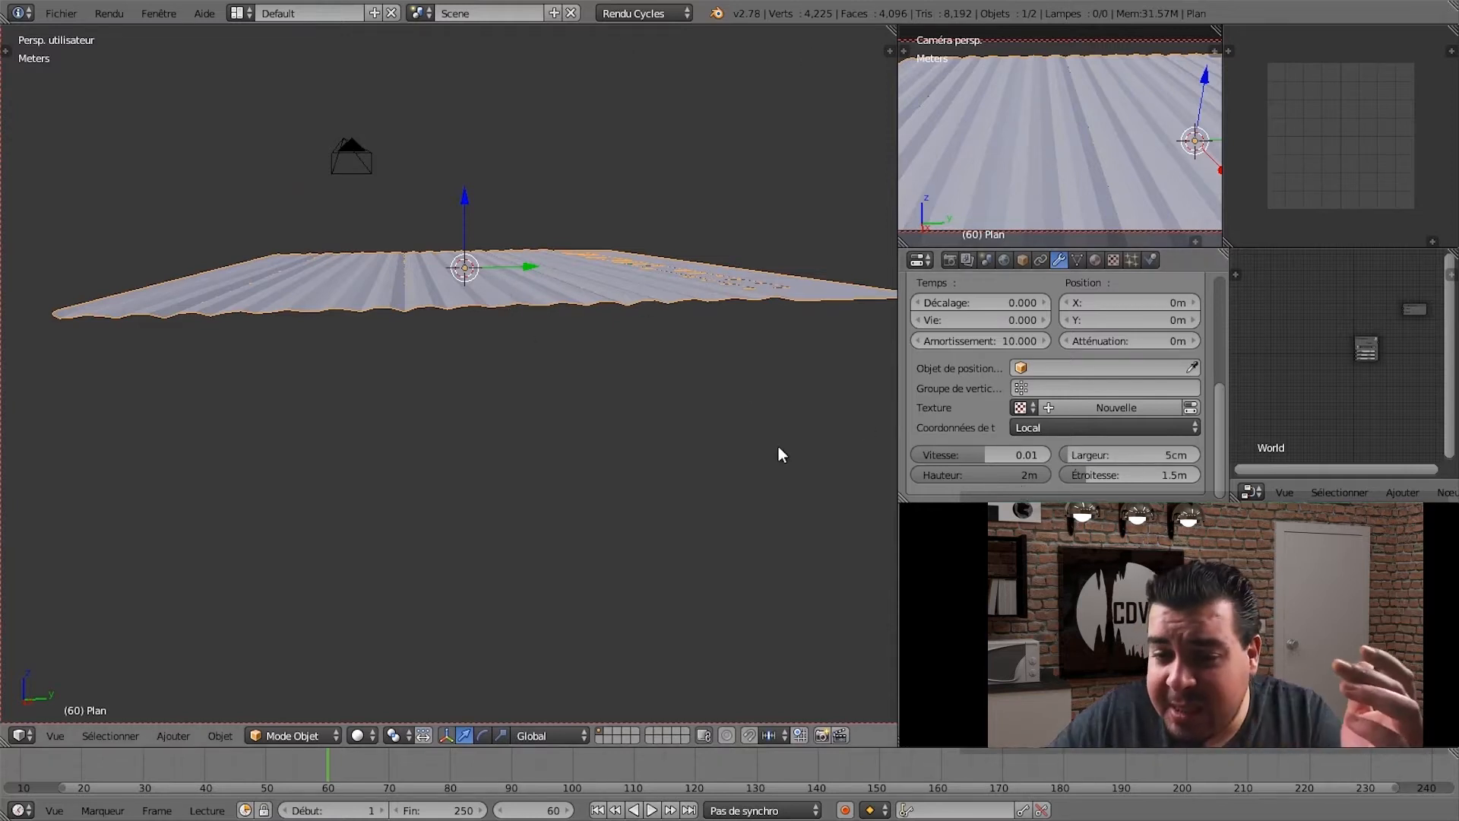
click(1124, 457)
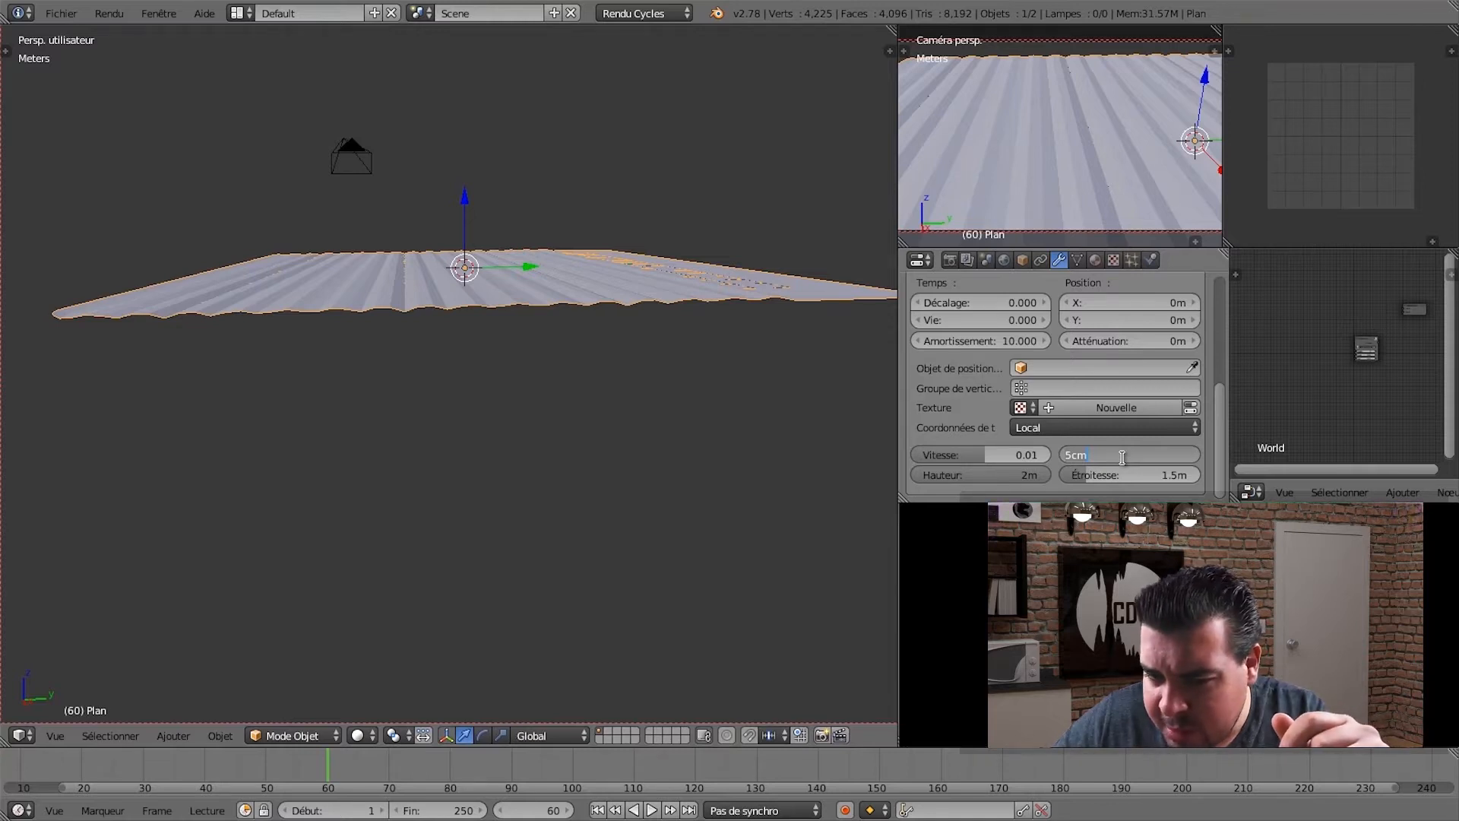
text(15)
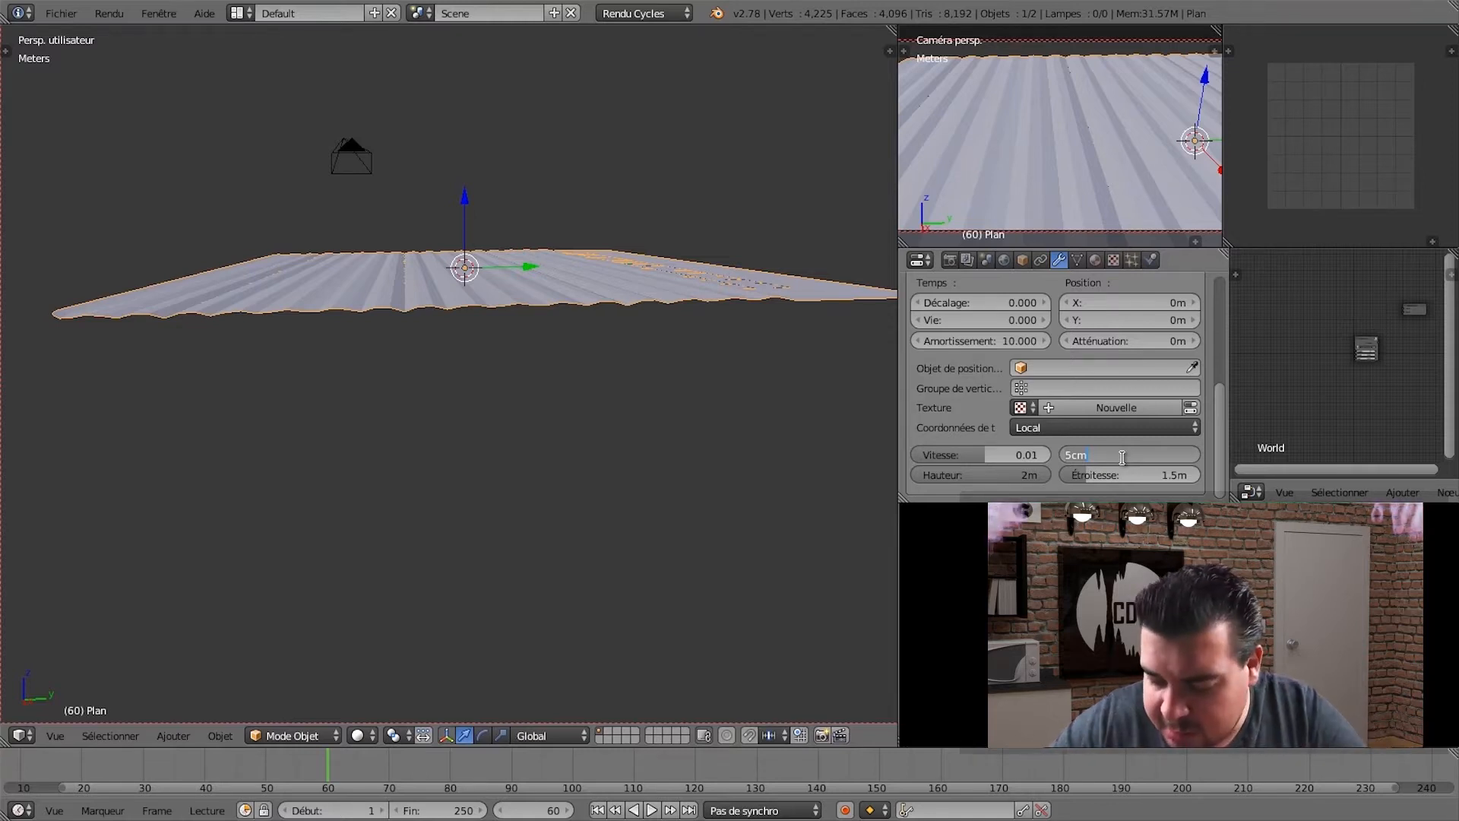
text(c)
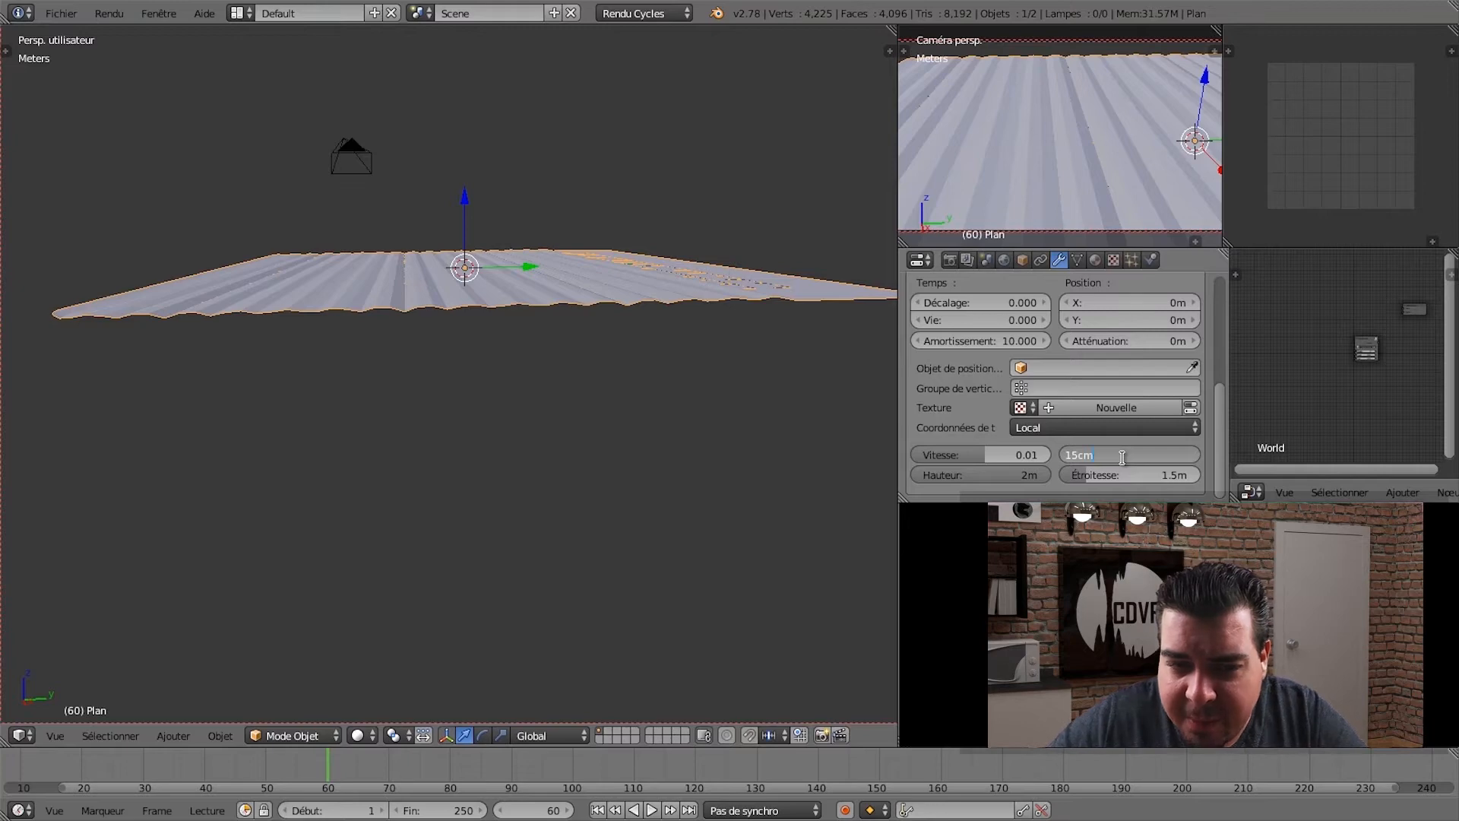
key(Return)
middle_drag(760, 334, 953, 459)
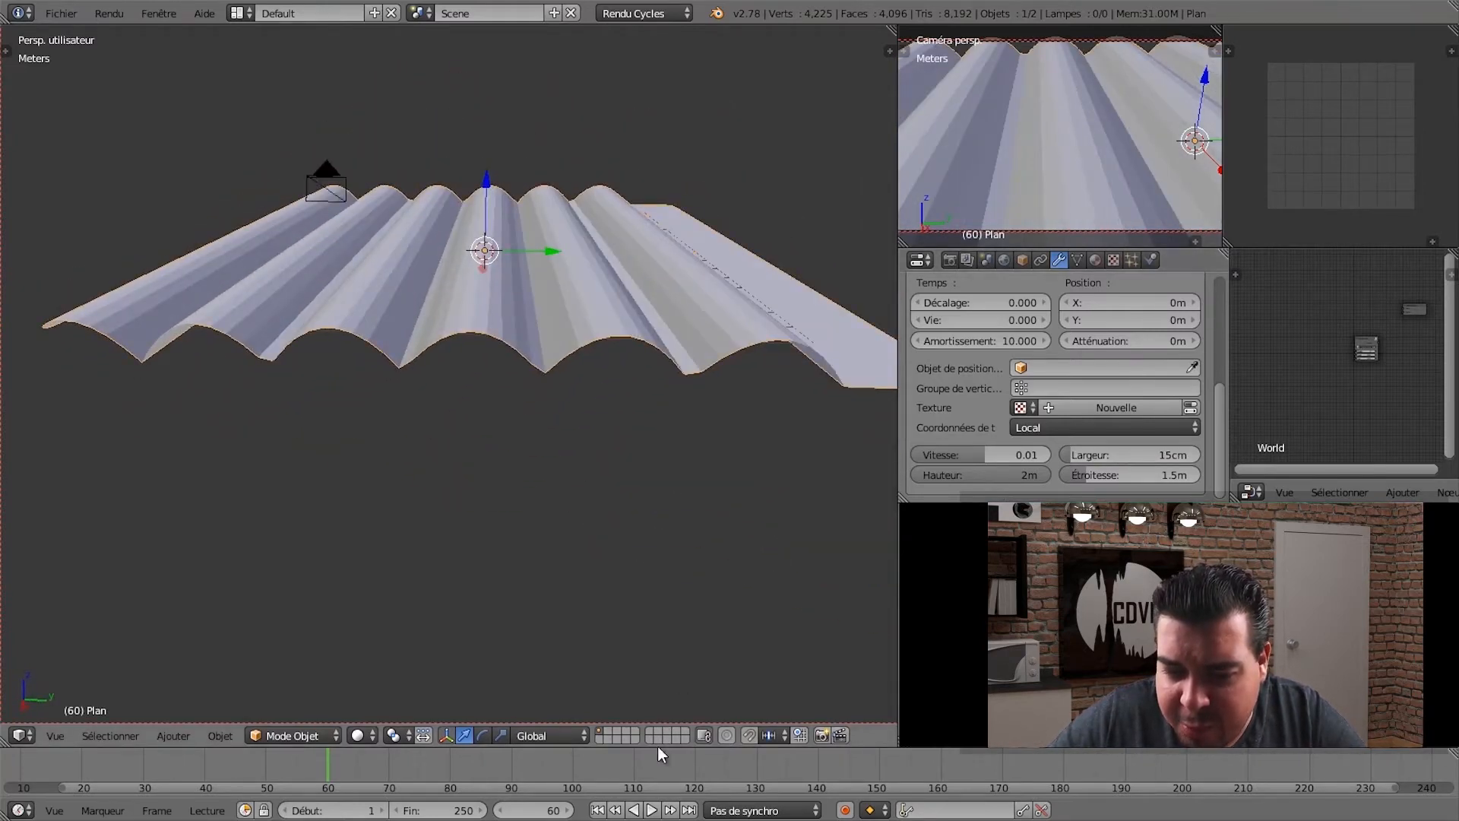
- Play the wave animation from the first frame and examine the shape of the waves on the plane
click(599, 809)
click(651, 810)
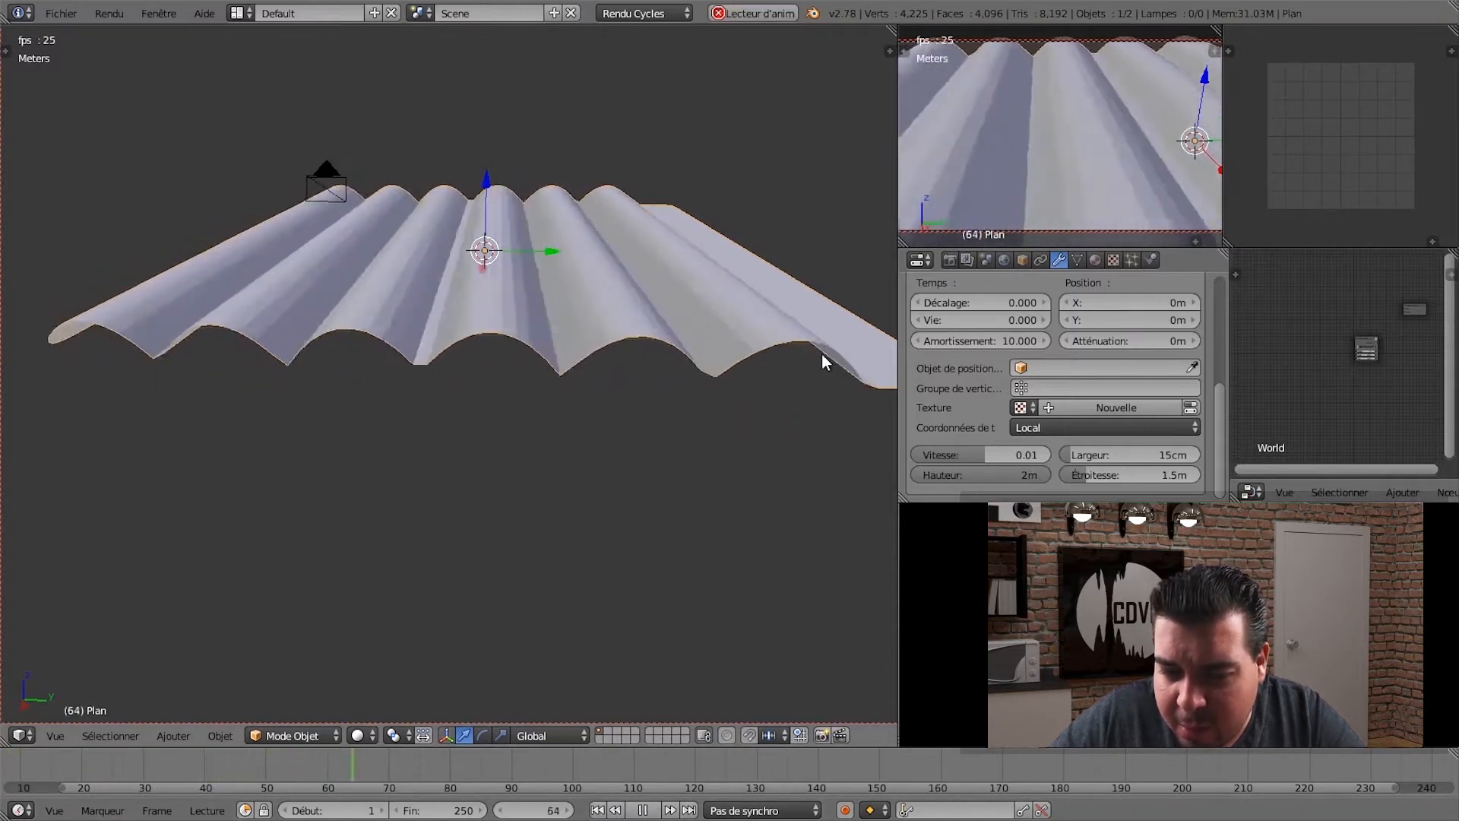
click(643, 809)
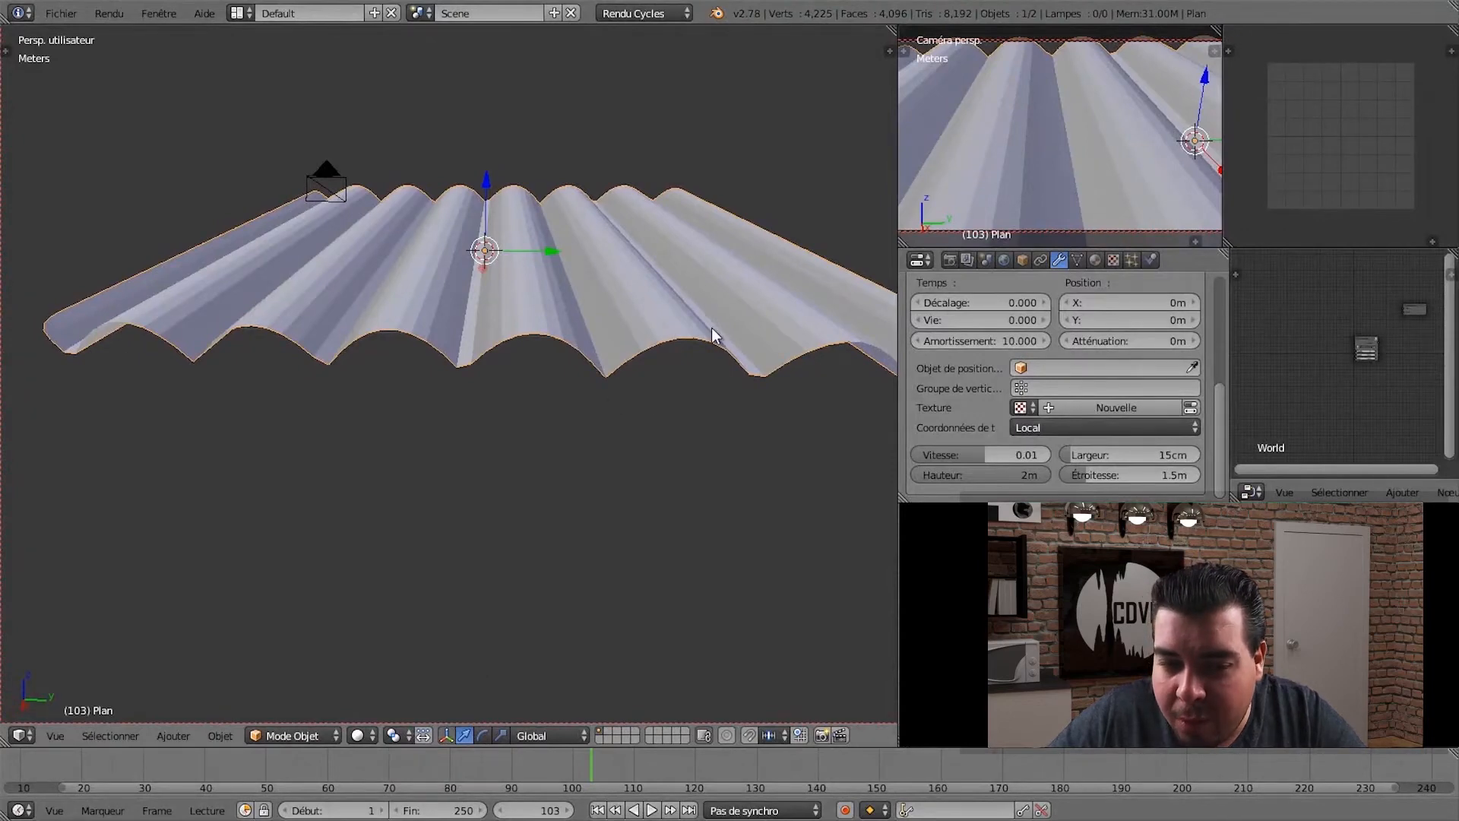
middle_drag(711, 327, 608, 285)
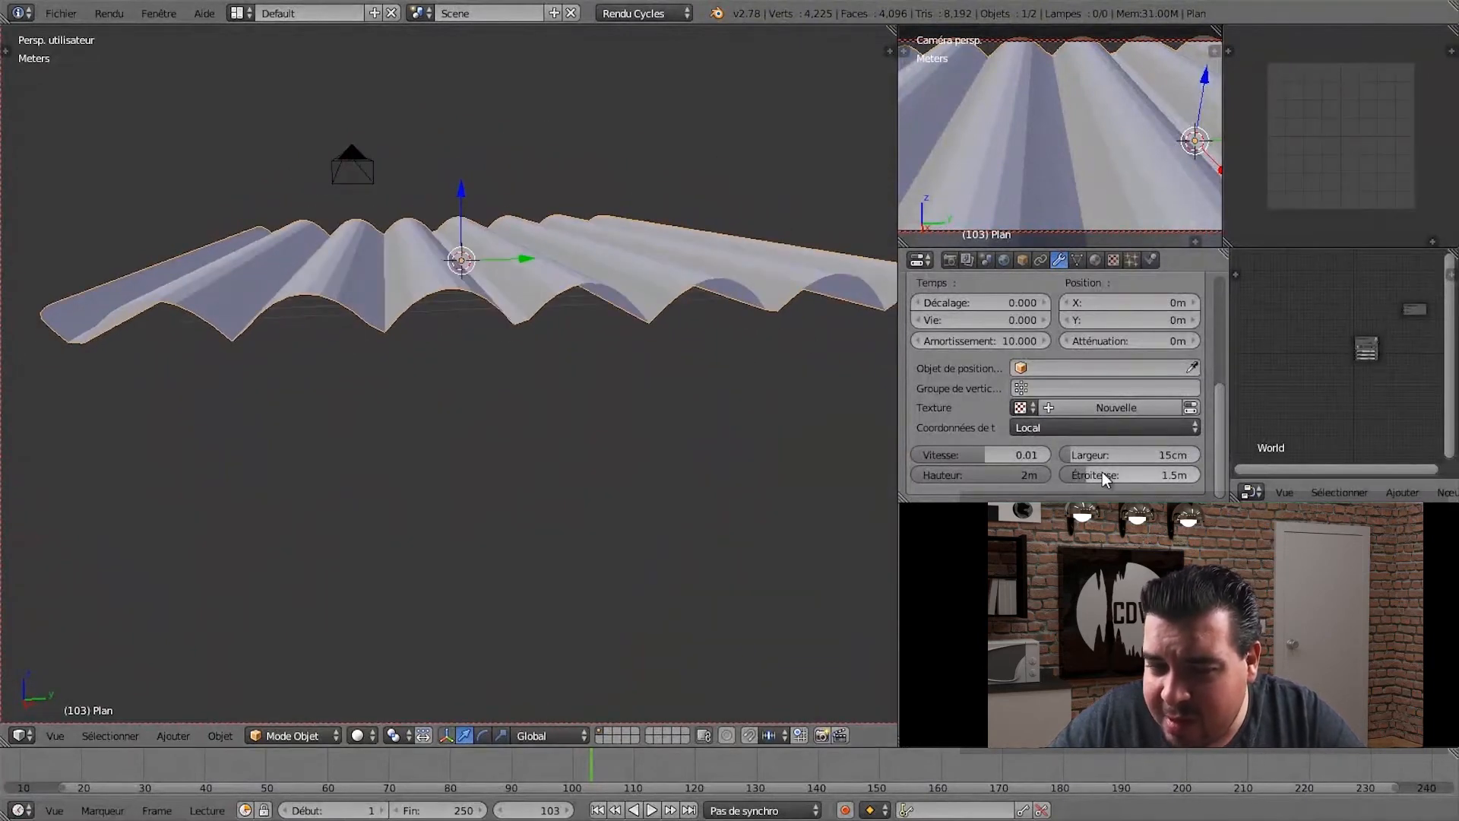
middle_drag(672, 403, 535, 307)
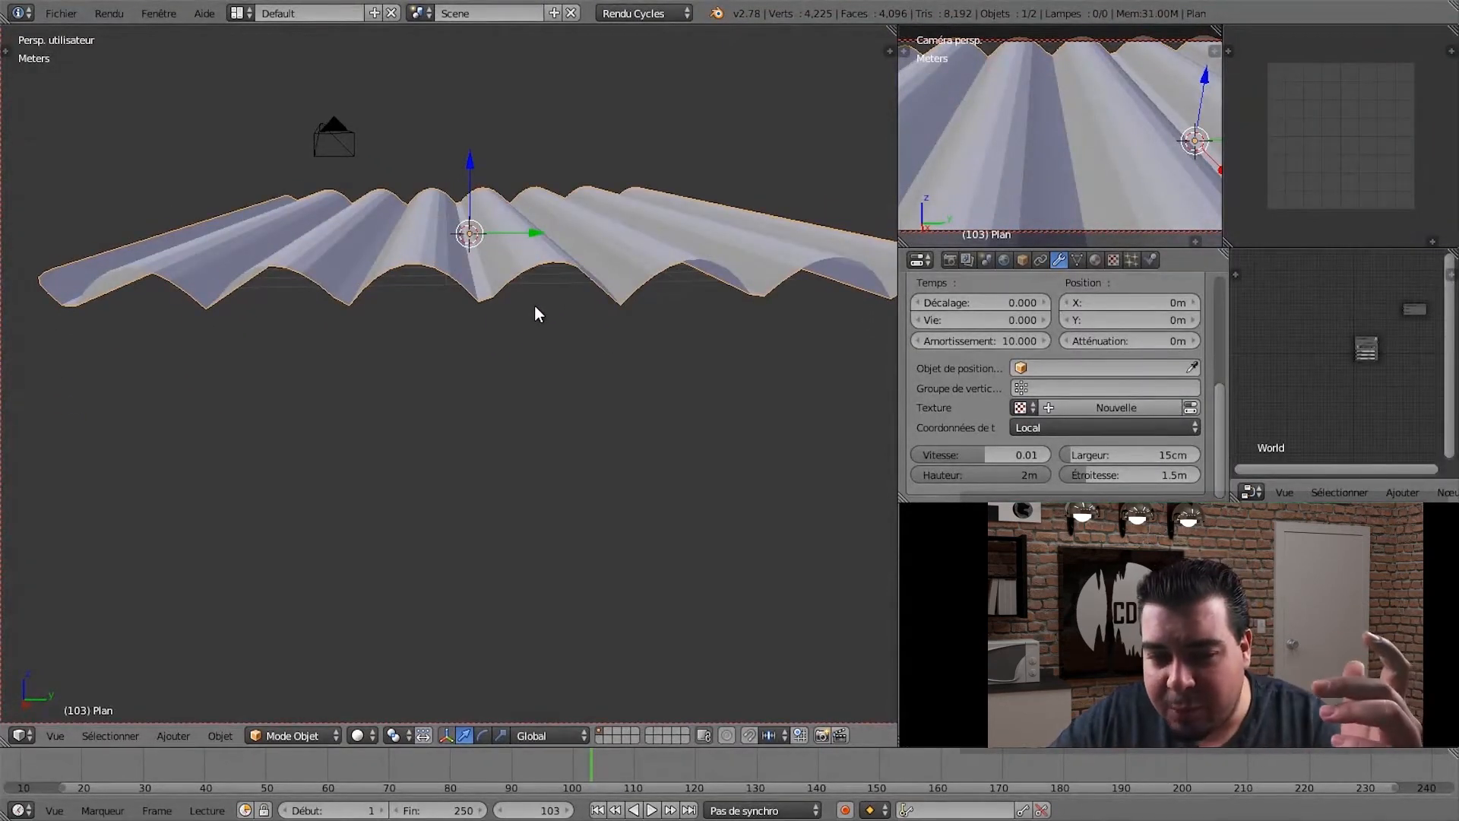
middle_drag(530, 318, 511, 351)
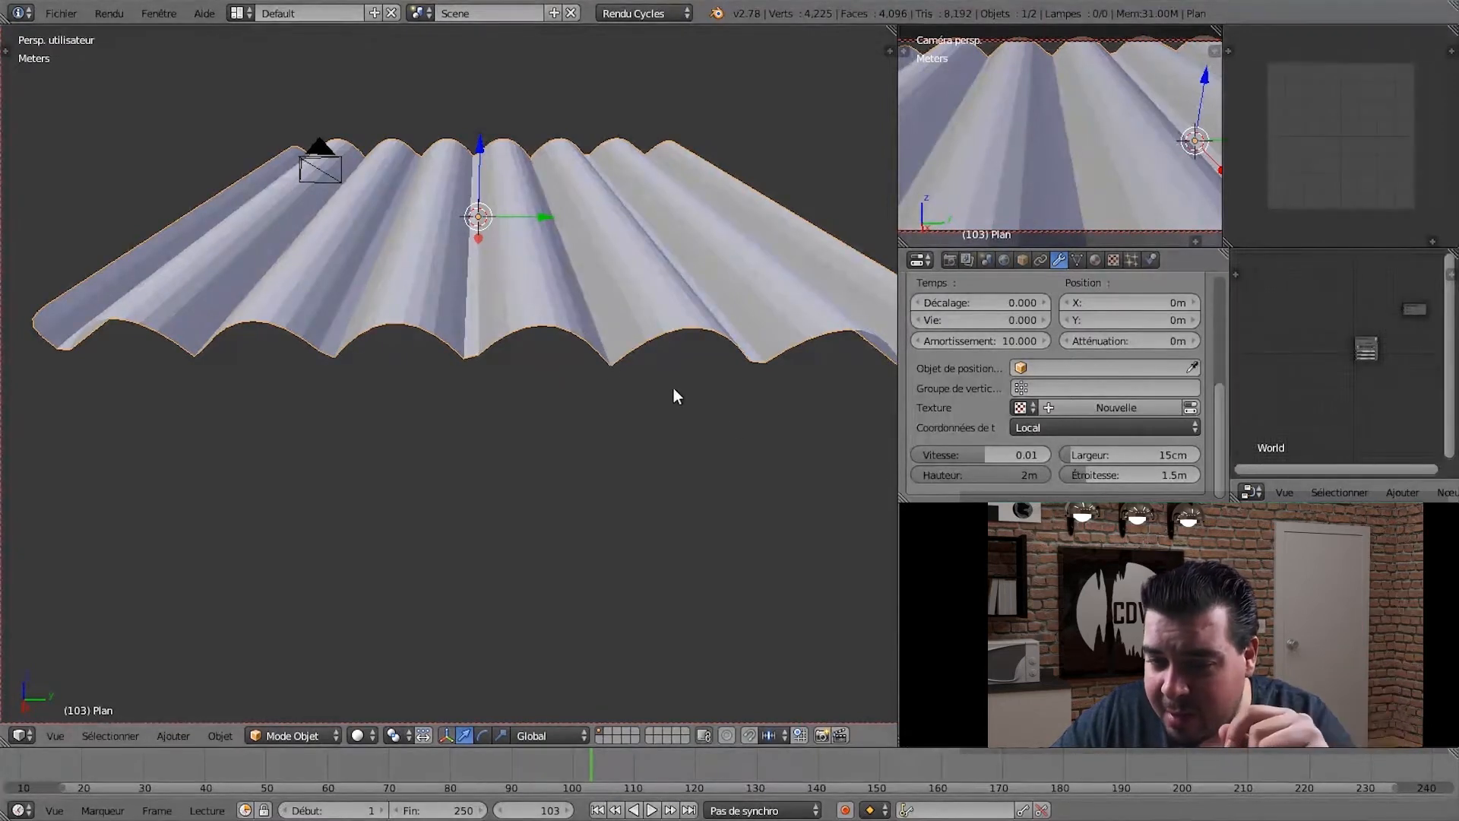
- Try the Wave modifier's Étroitesse at 8.83 m and 2.12 m, comparing the wave shapes on the plane
drag(1110, 482, 1243, 477)
scroll(546, 363, down, 6)
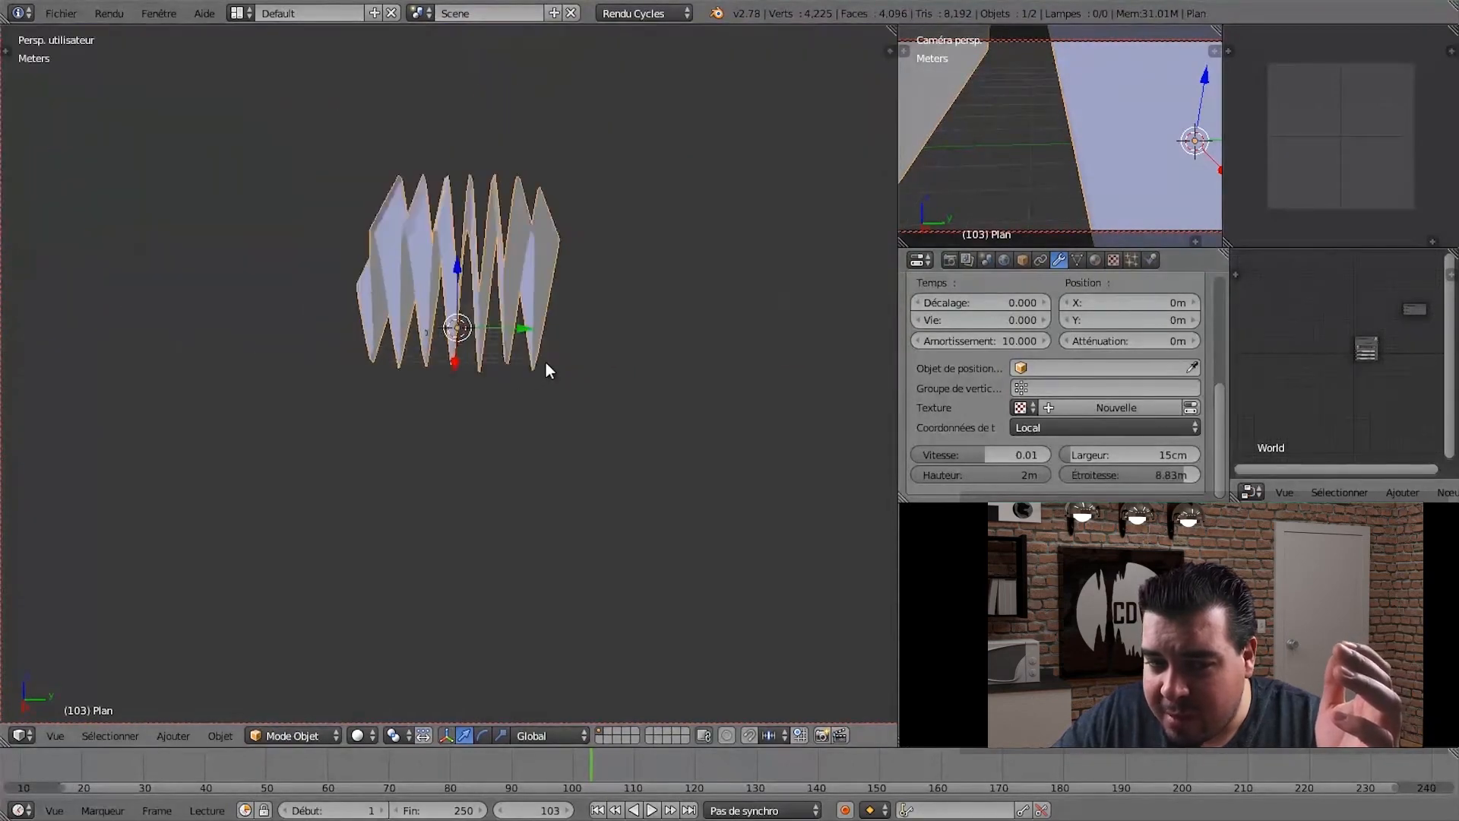
scroll(545, 363, up, 4)
middle_drag(552, 339, 679, 391)
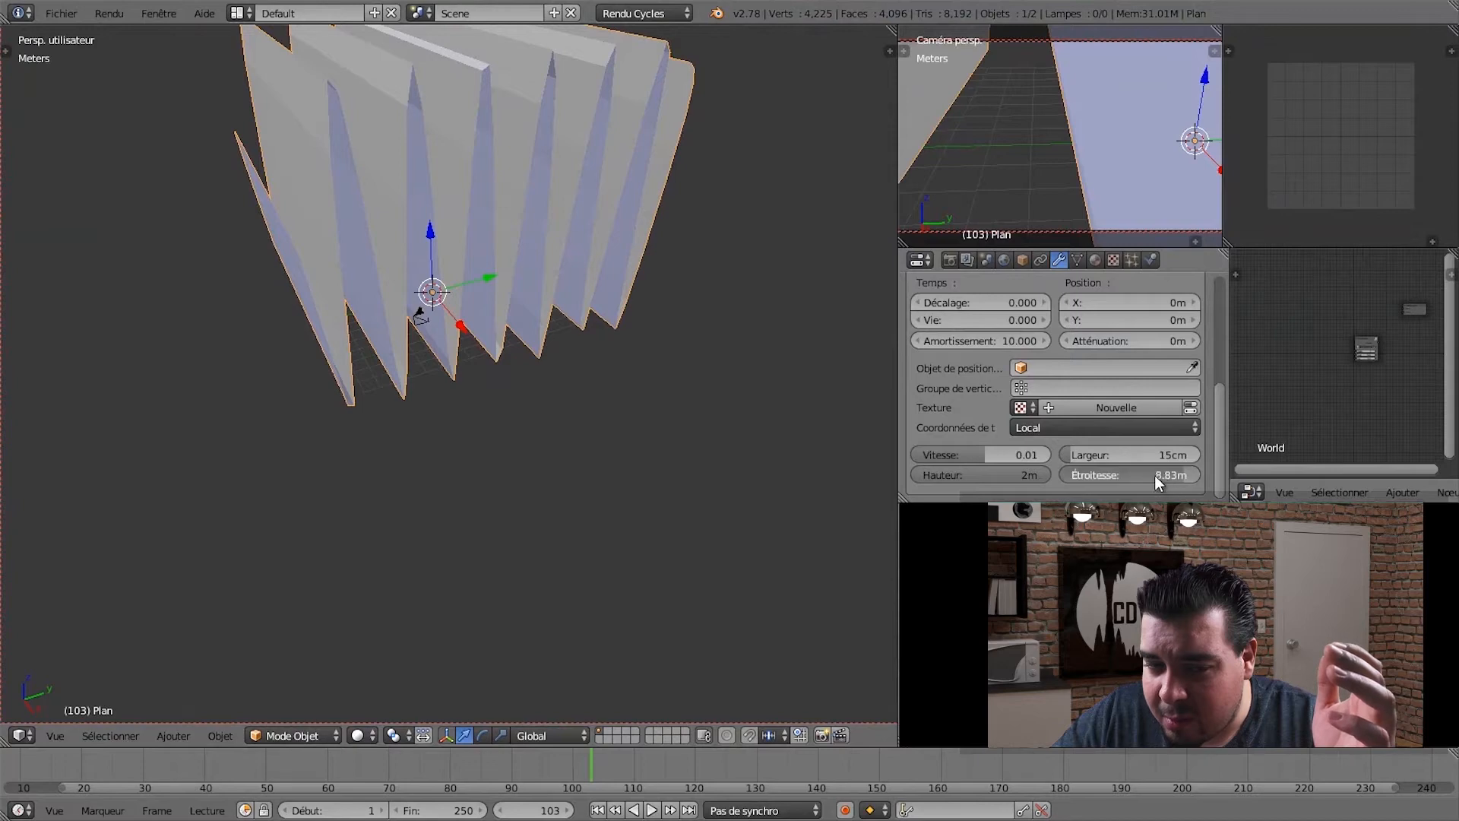
drag(1155, 476, 1069, 488)
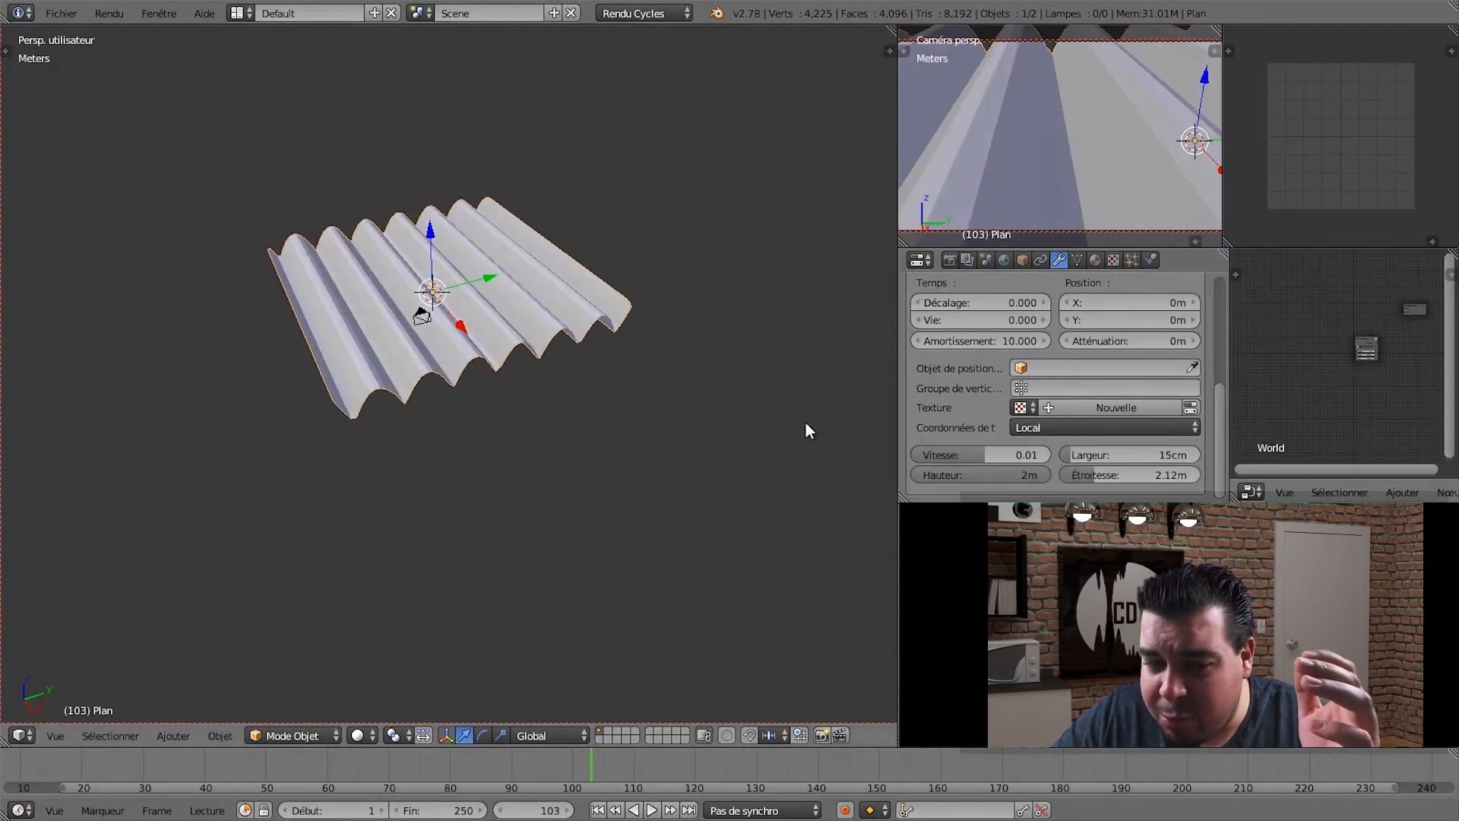
middle_drag(805, 430, 491, 314)
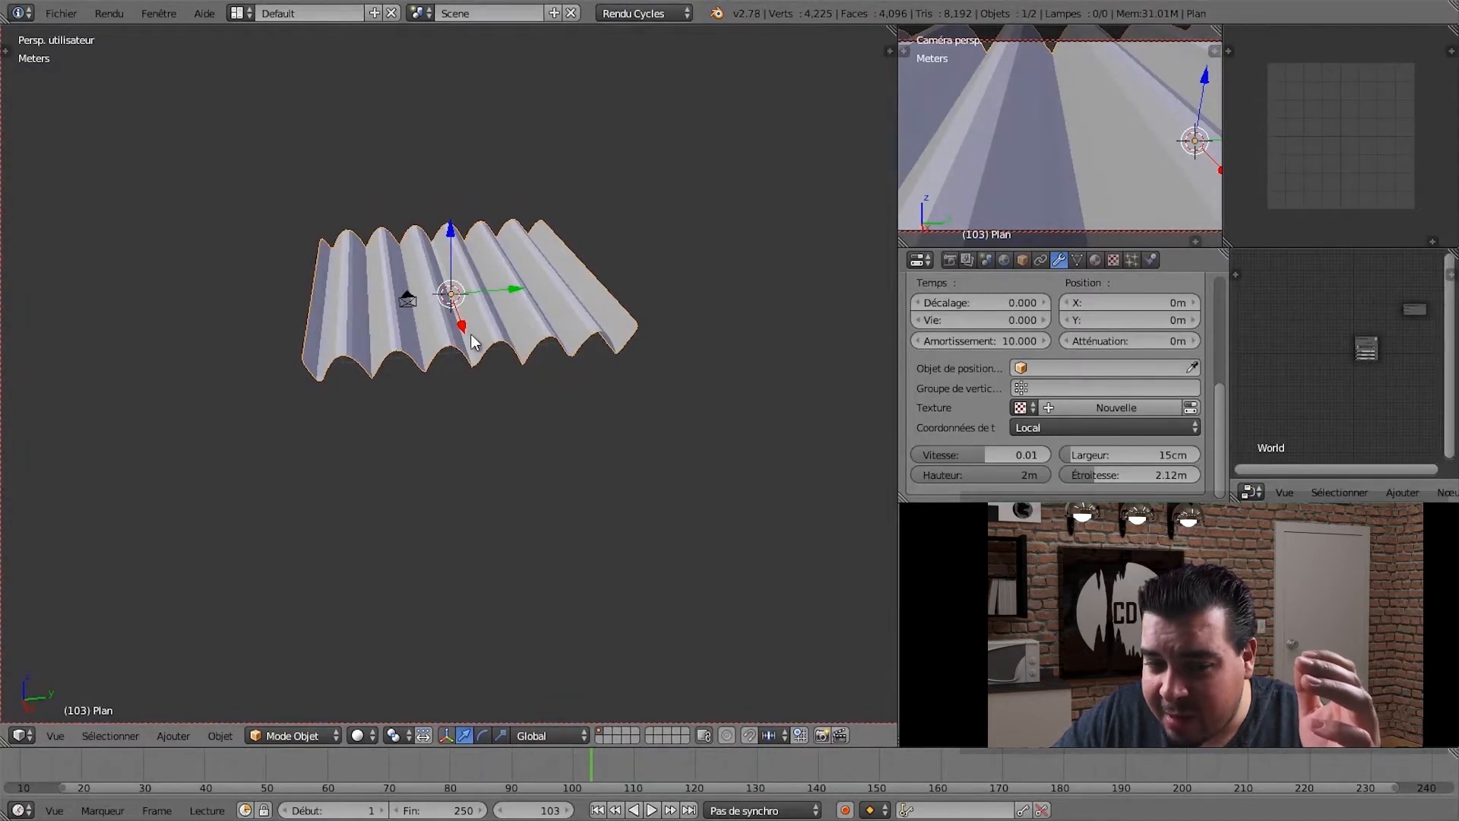
middle_drag(457, 341, 466, 306)
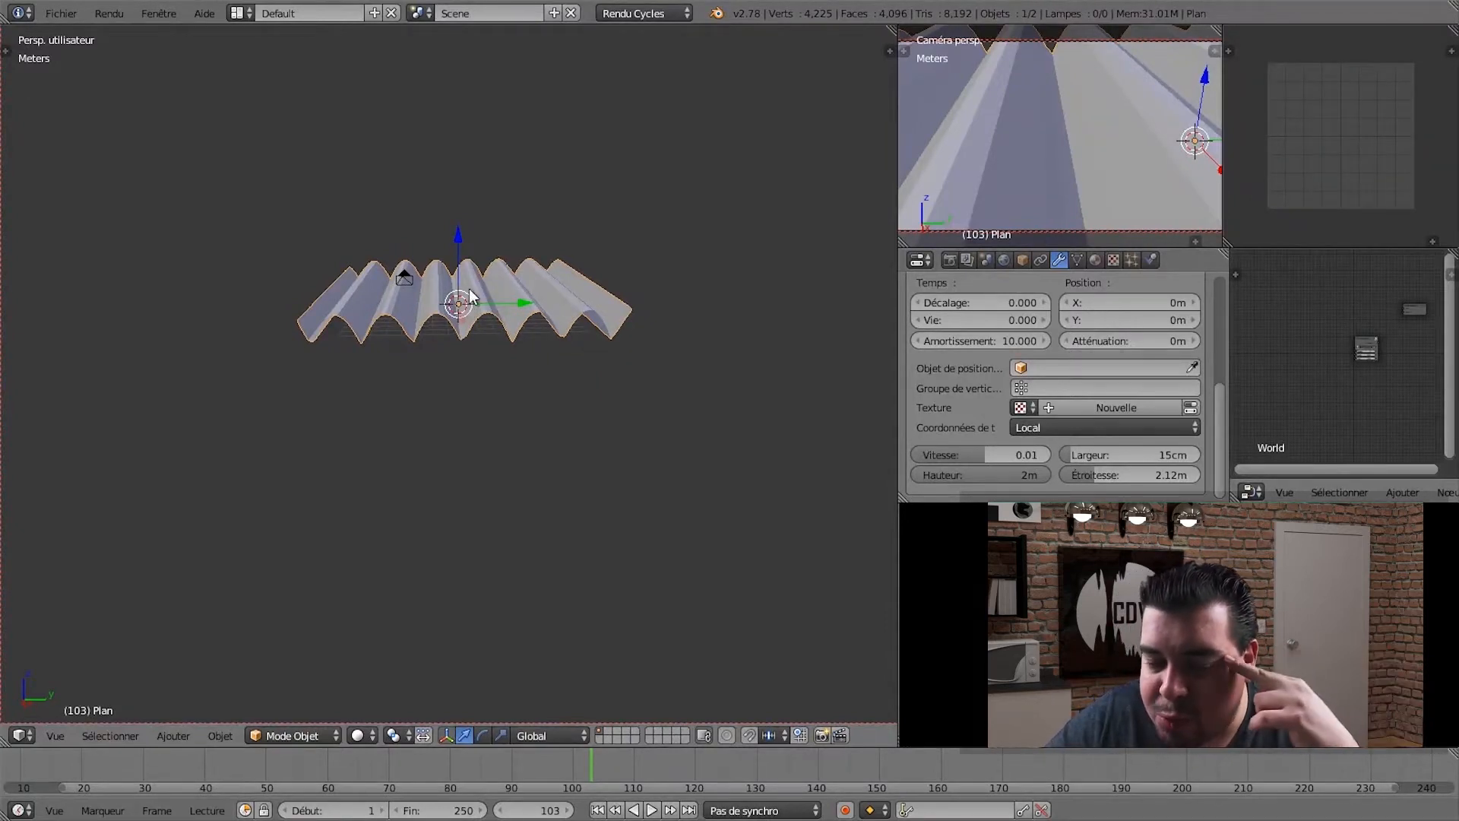
- Set the Wave modifier's Étroitesse first to 0.1 m and then to 1 m, inspecting the flatter waves
click(1152, 475)
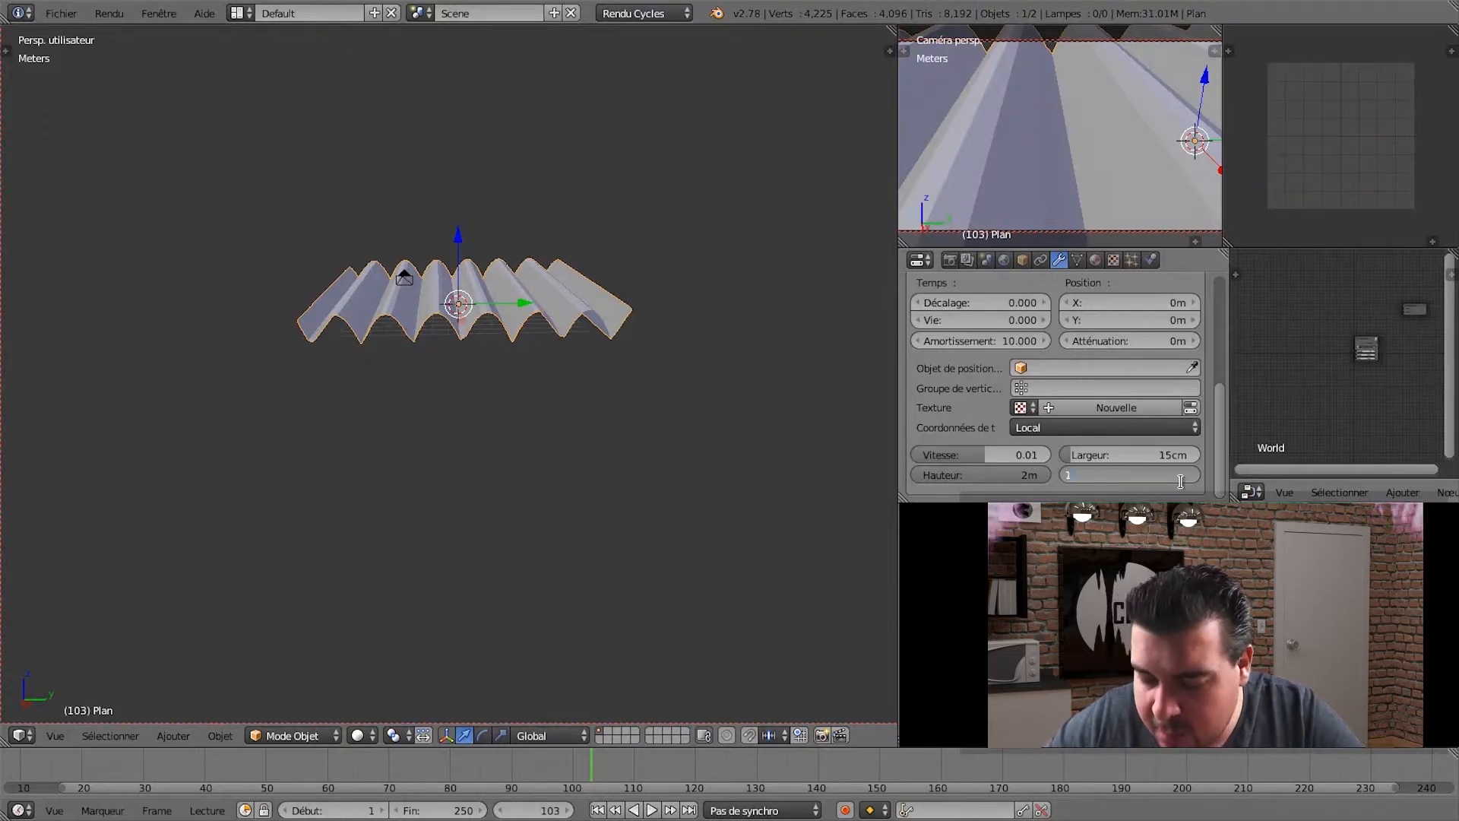
text(0.1)
key(Return)
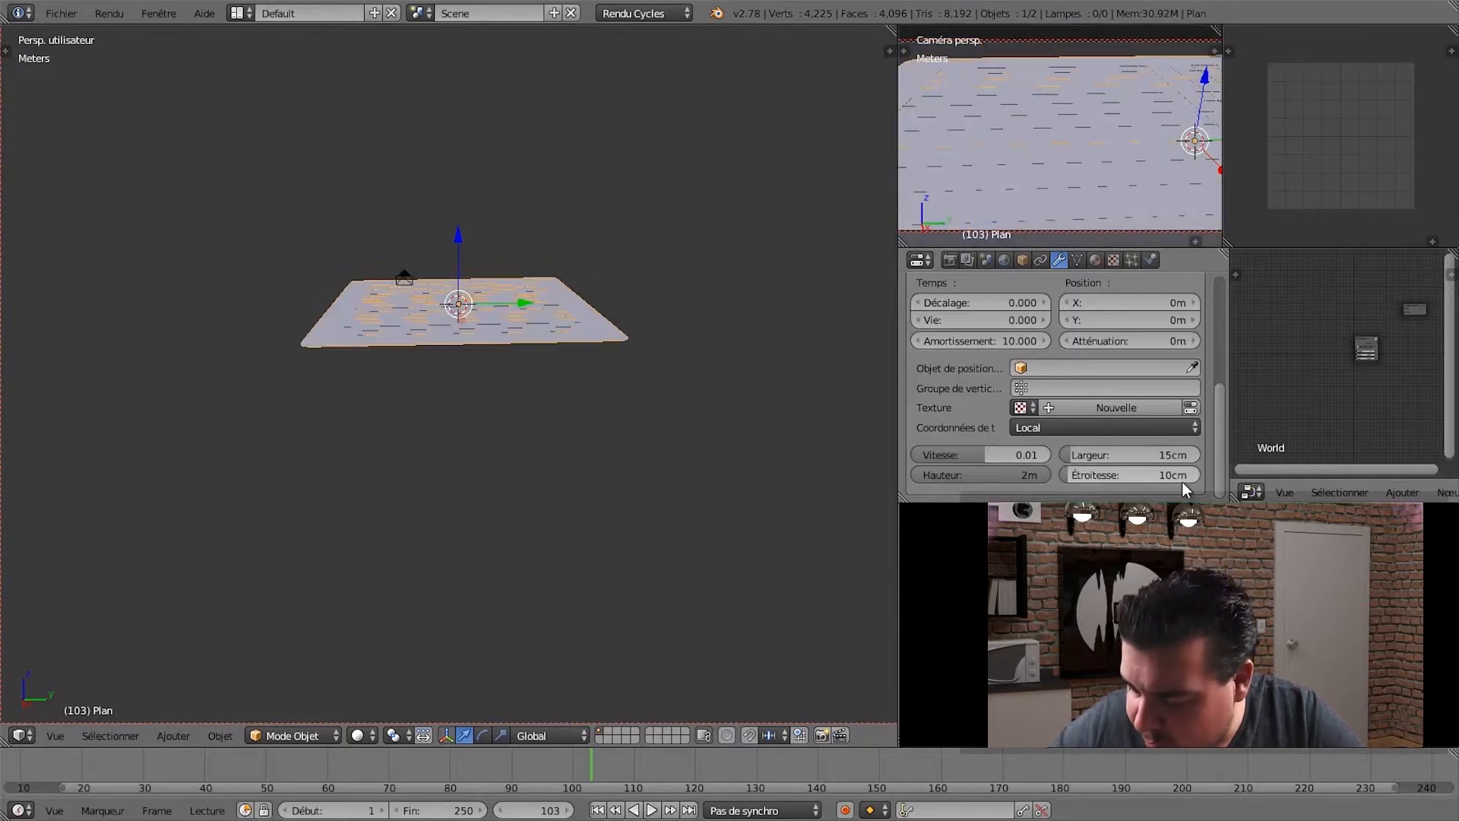
click(1182, 477)
text(1)
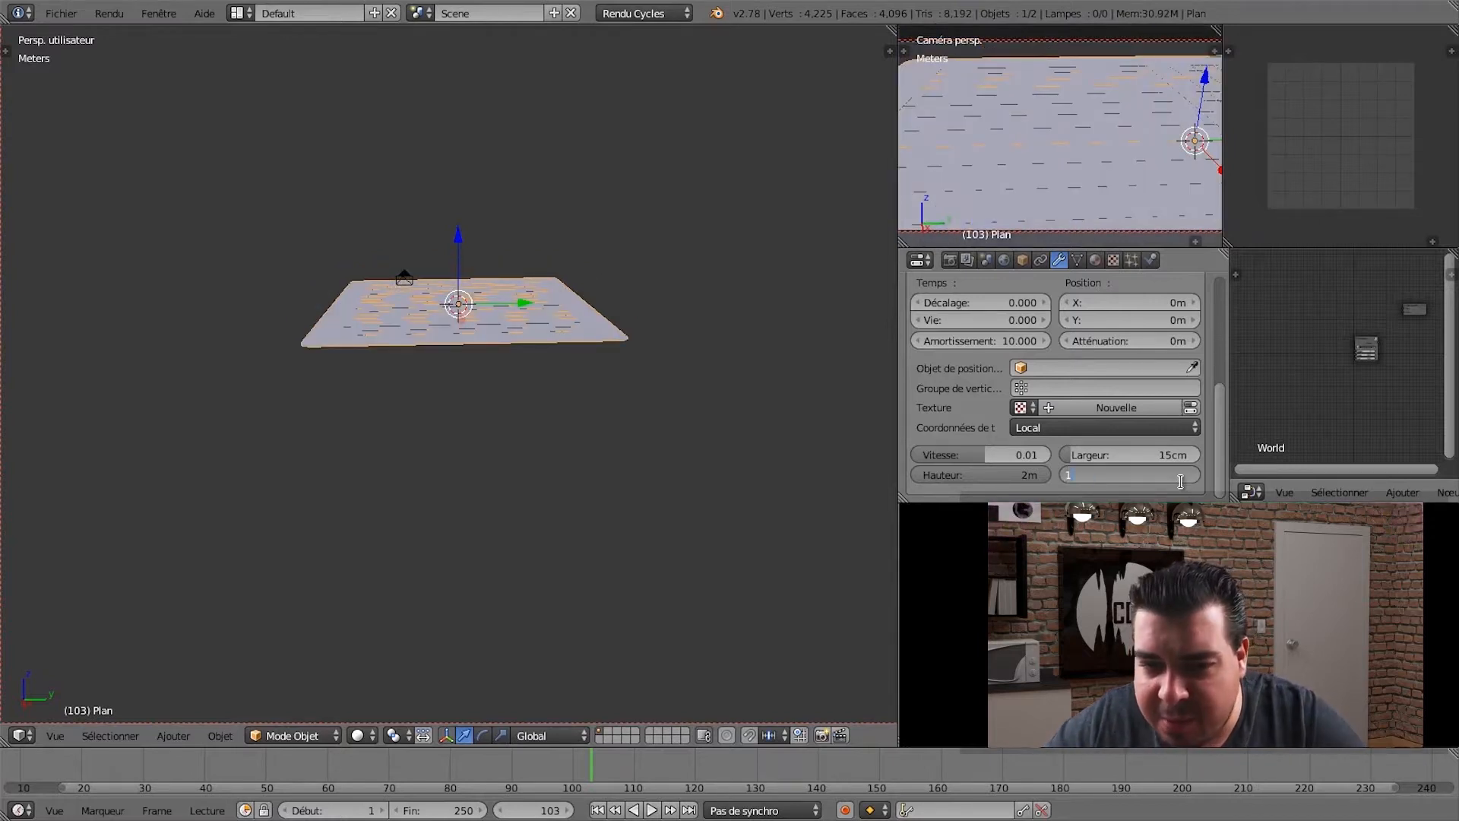
key(Return)
scroll(651, 342, up, 4)
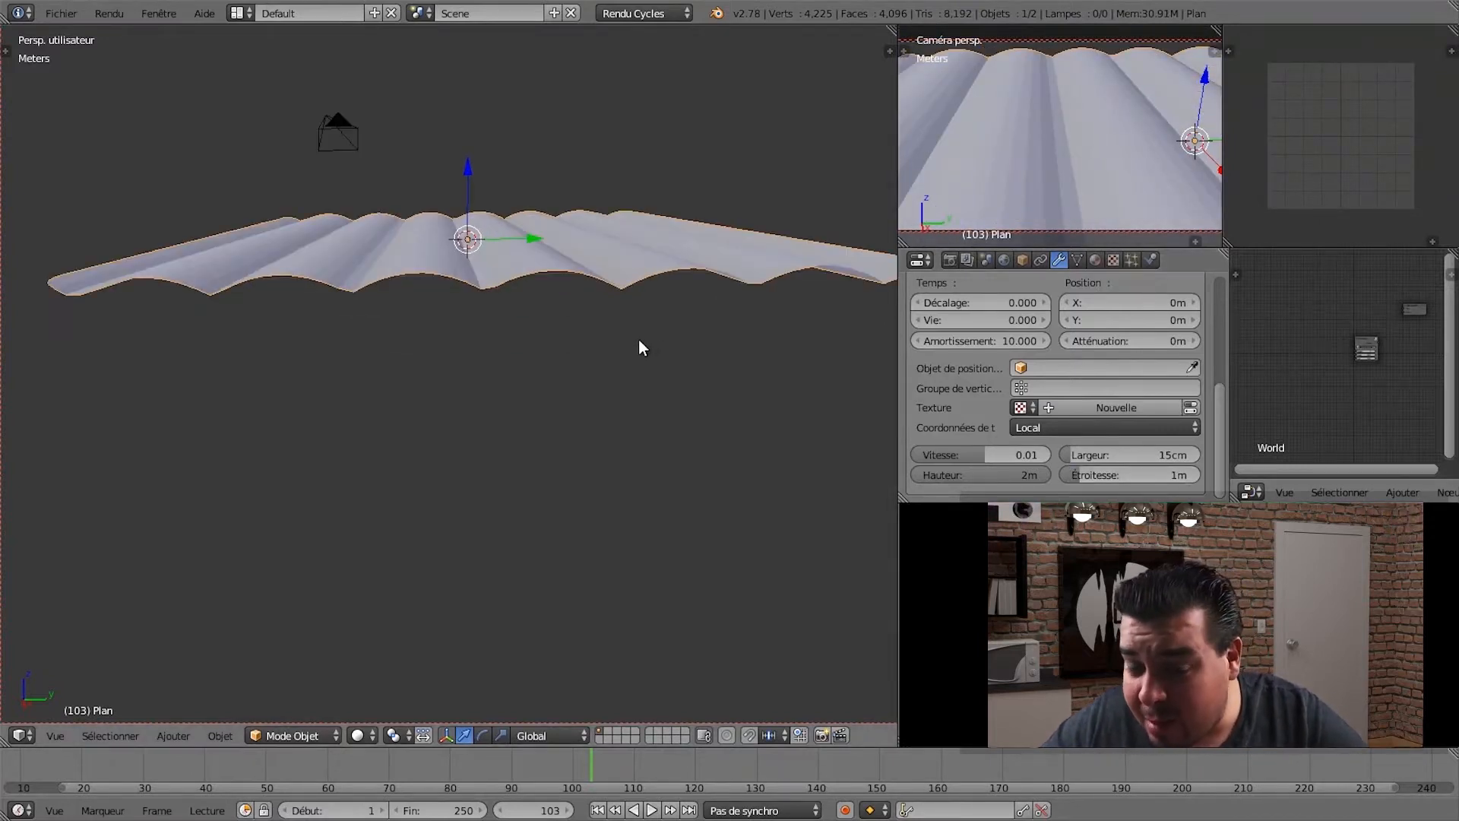
middle_drag(637, 342, 619, 389)
middle_drag(722, 373, 727, 335)
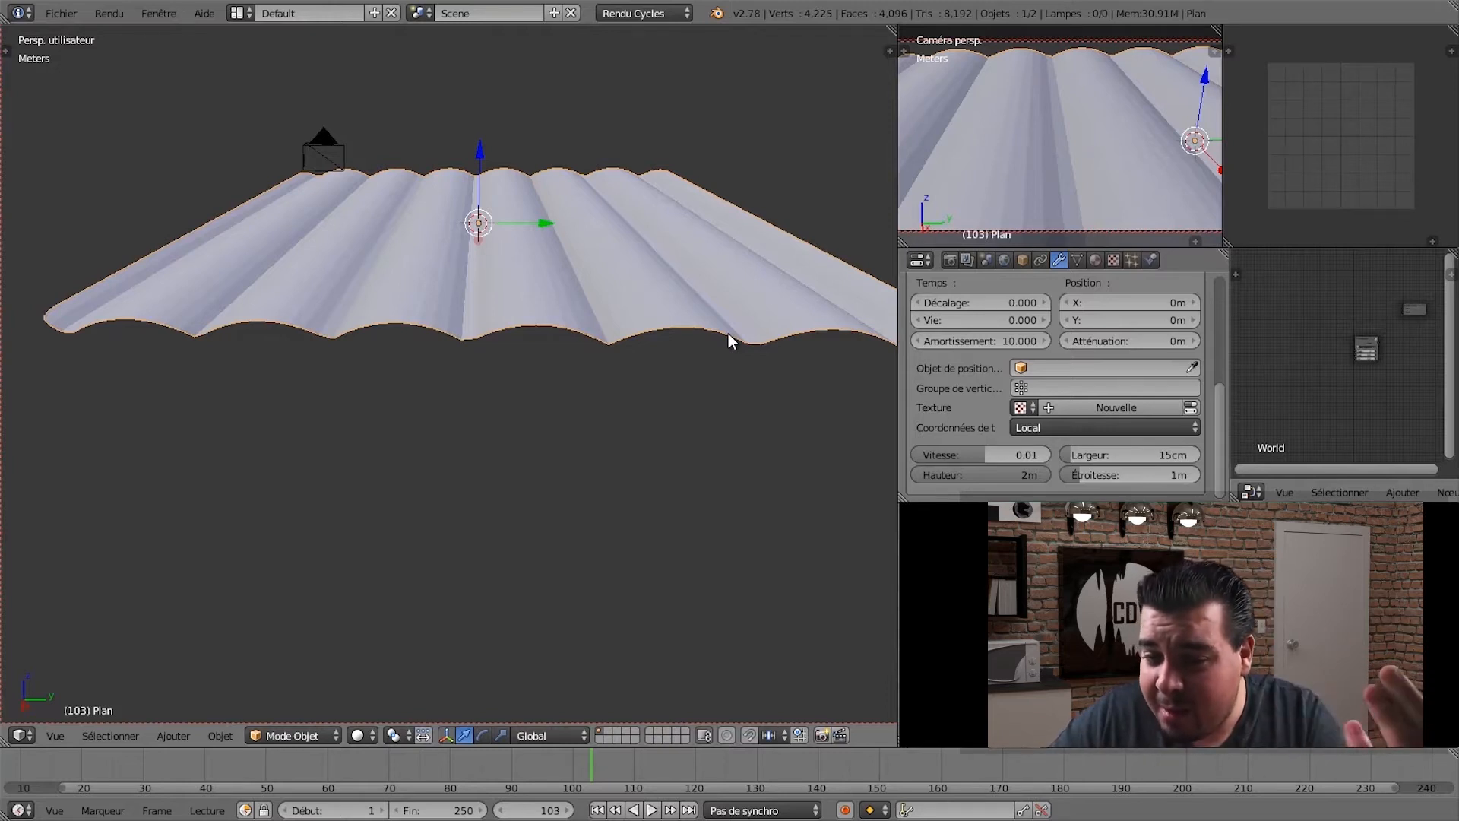
- Enable X movement on the Wave modifier and set its Largeur to 0
scroll(1138, 441, up, 5)
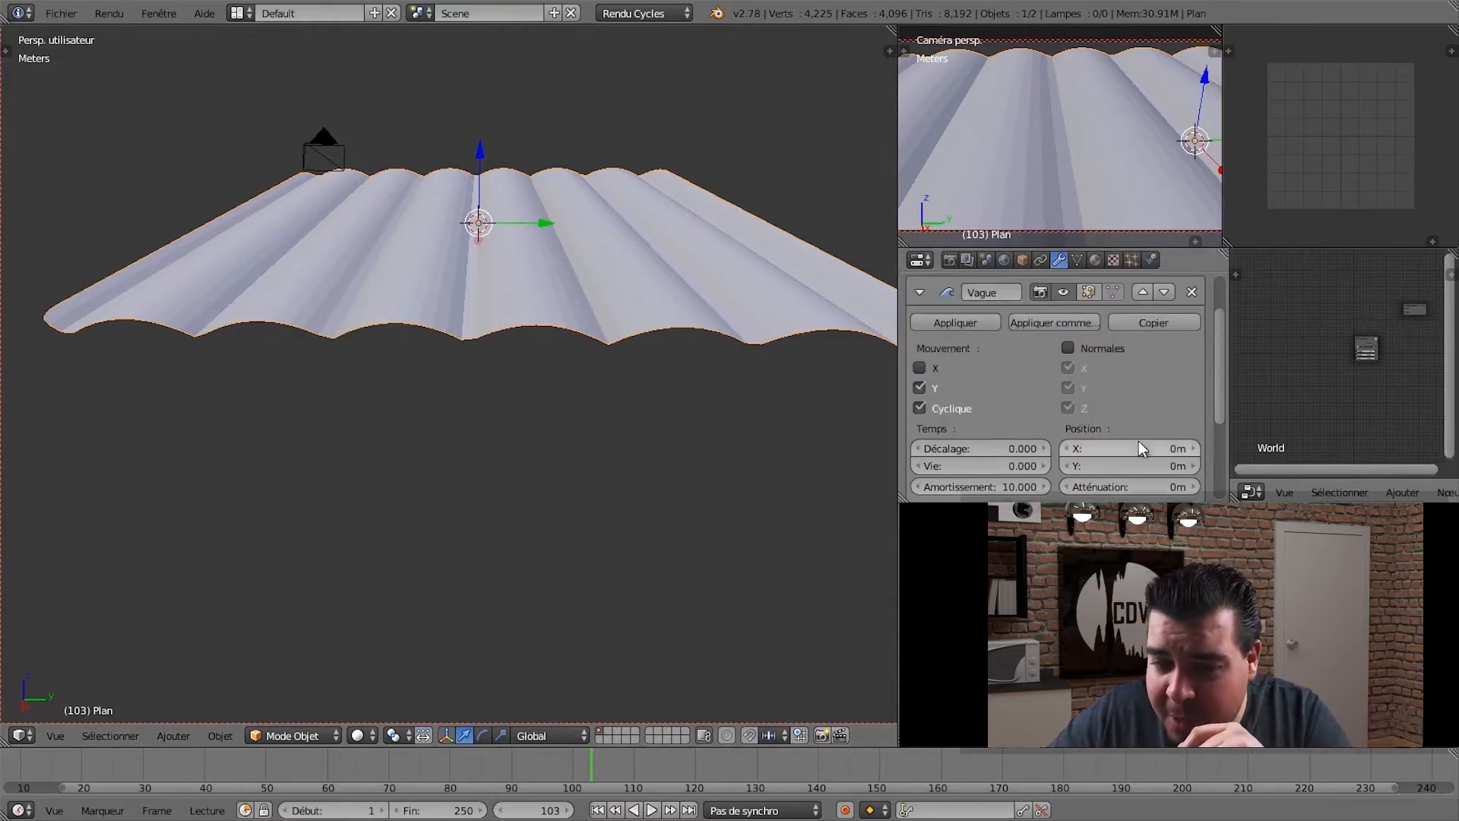
click(920, 368)
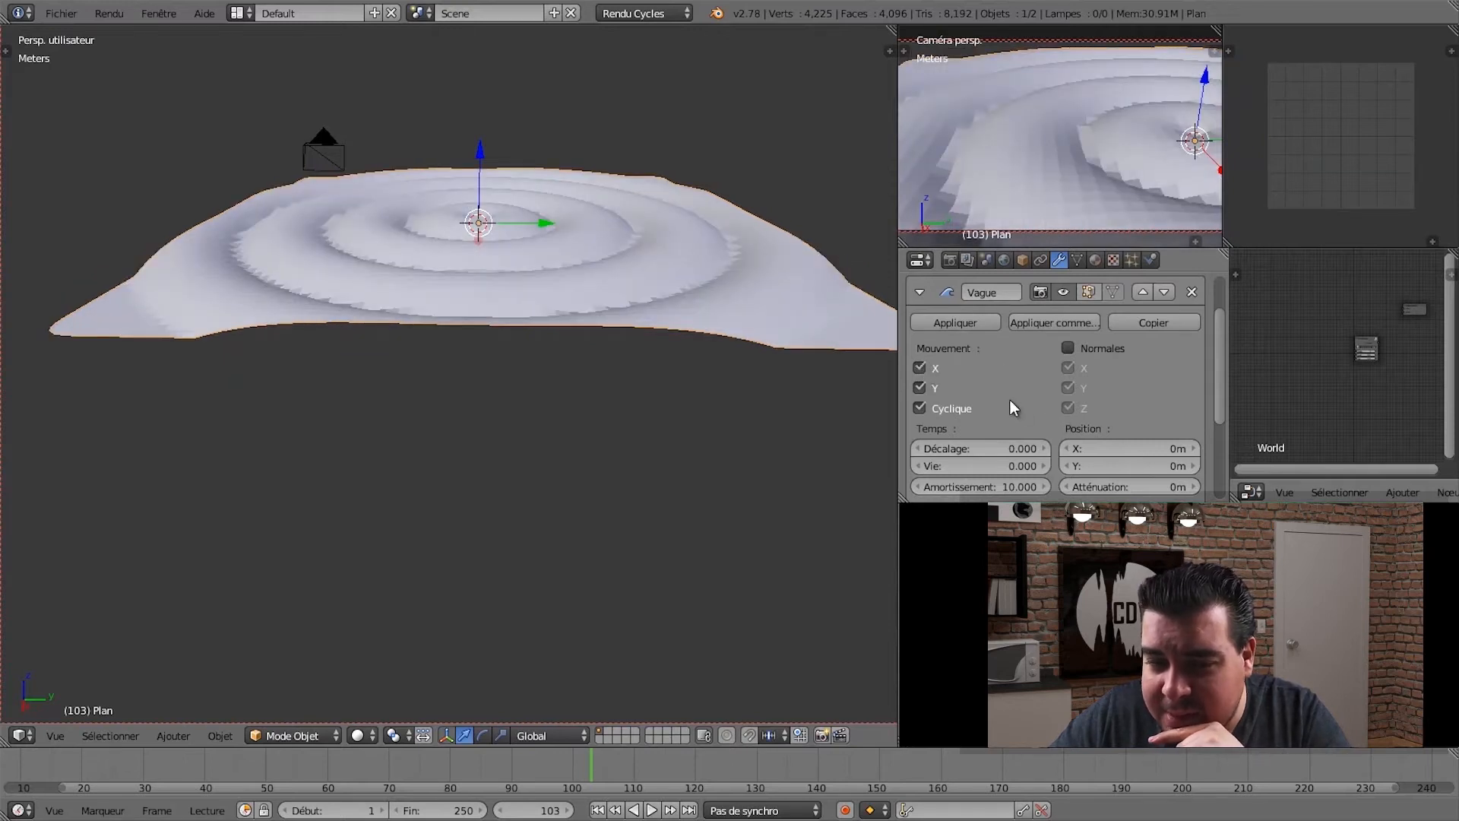
scroll(973, 391, down, 5)
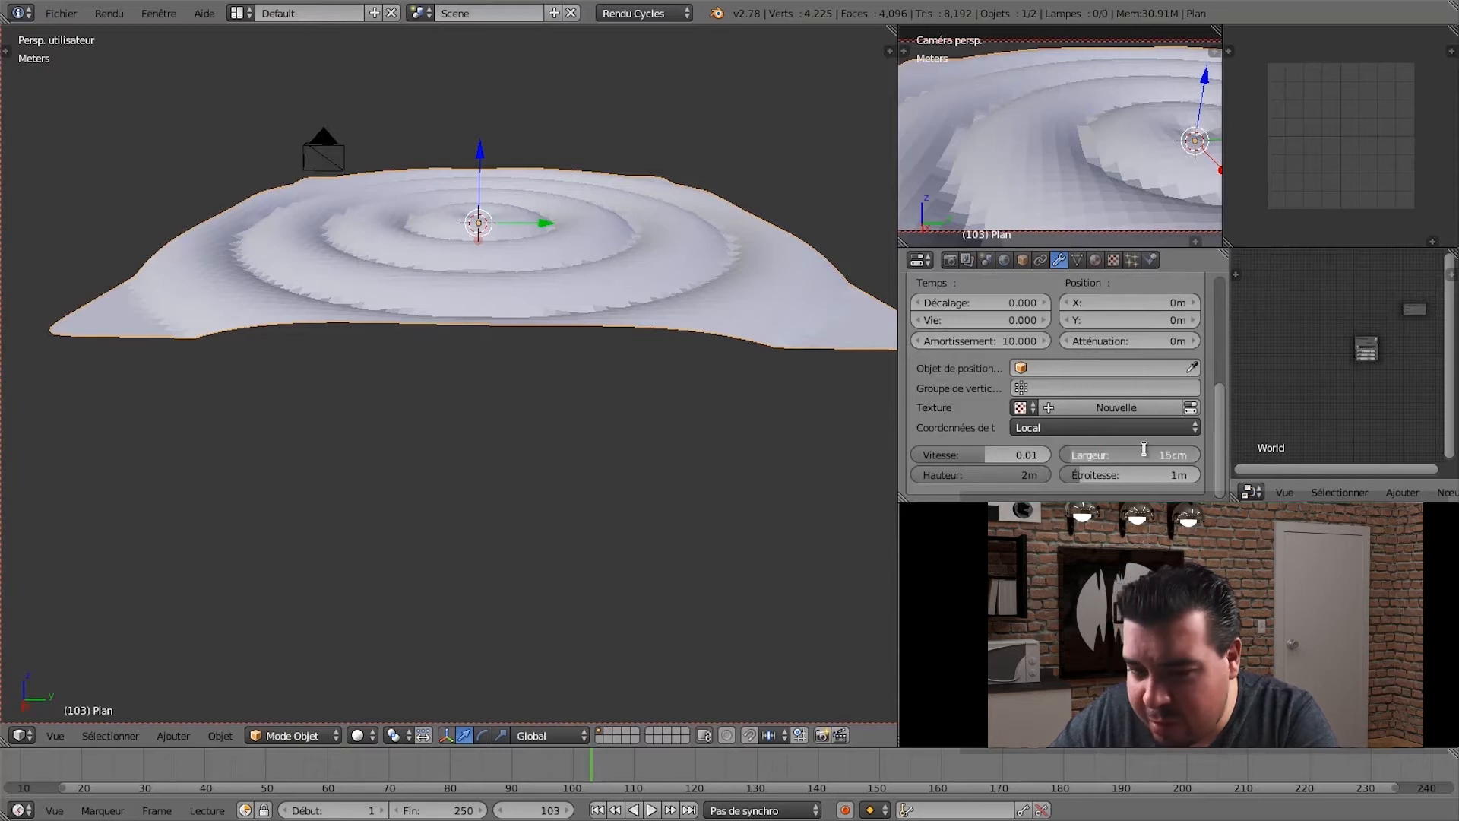
click(1144, 452)
text(0)
key(Return)
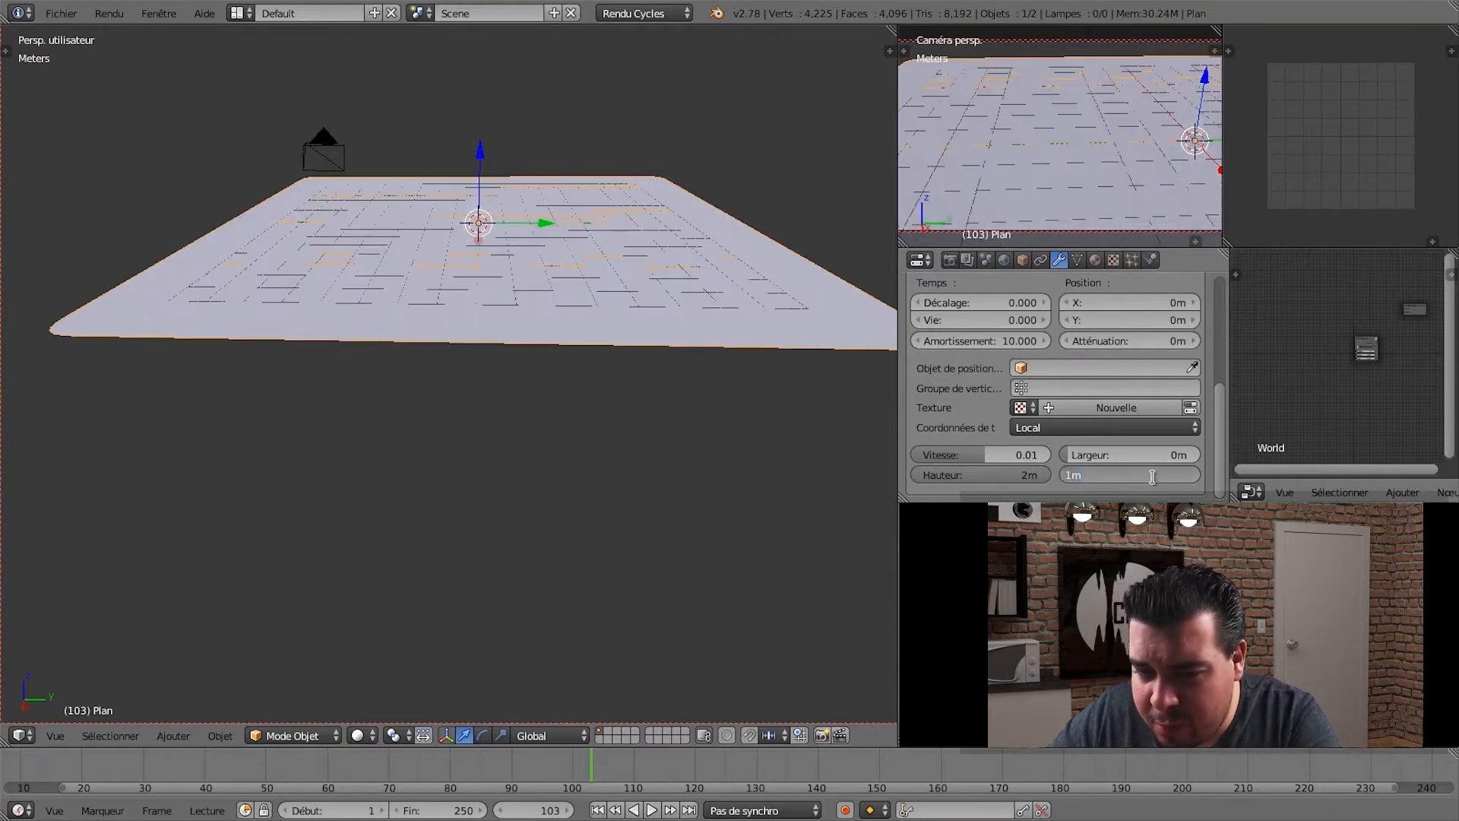
- Set the Wave modifier's Étroitesse, Hauteur and Vitesse to 0
click(1026, 475)
text(0)
key(Return)
click(1026, 454)
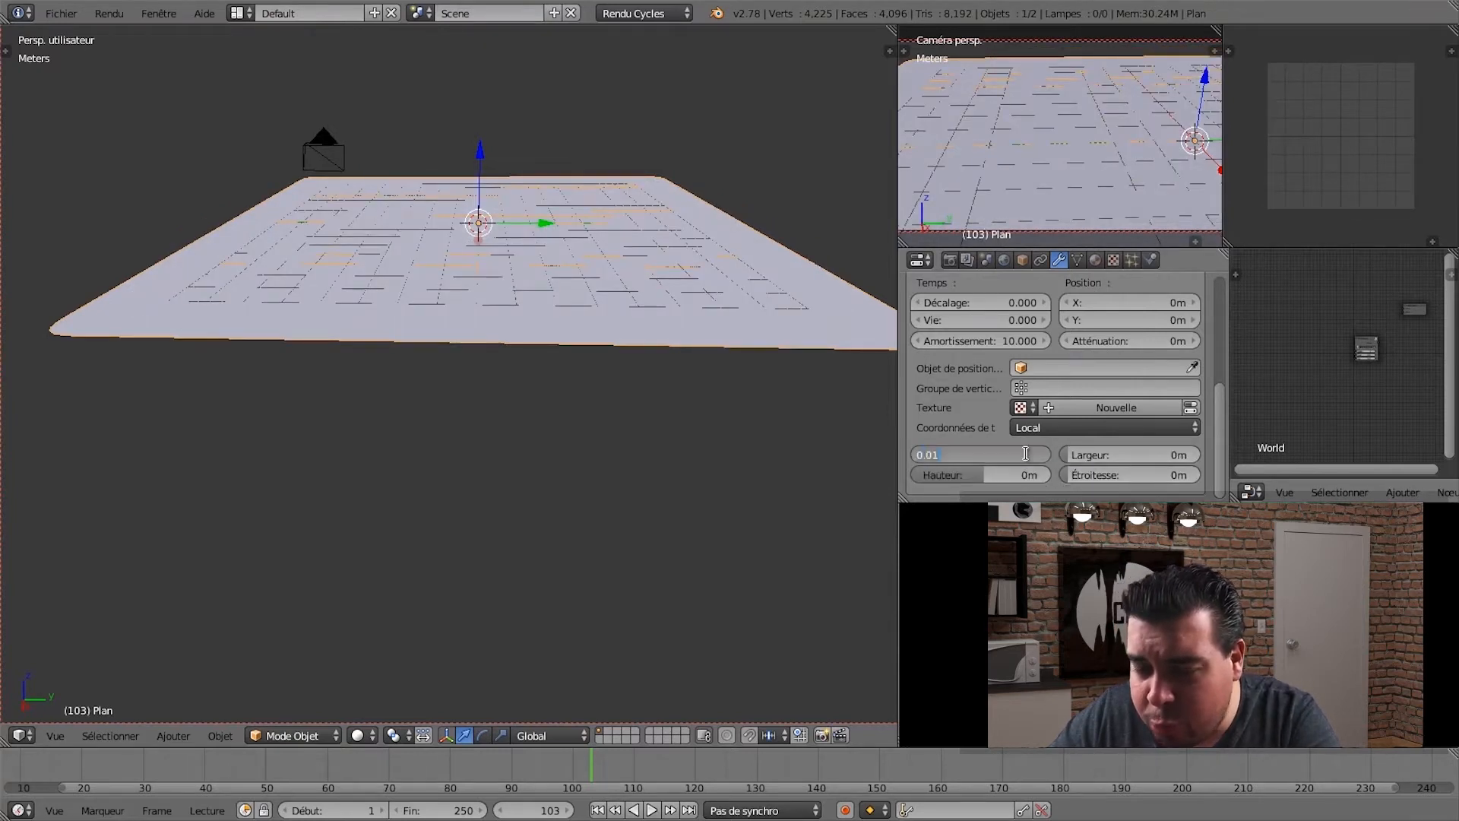
text(0)
key(Return)
scroll(1087, 455, up, 1)
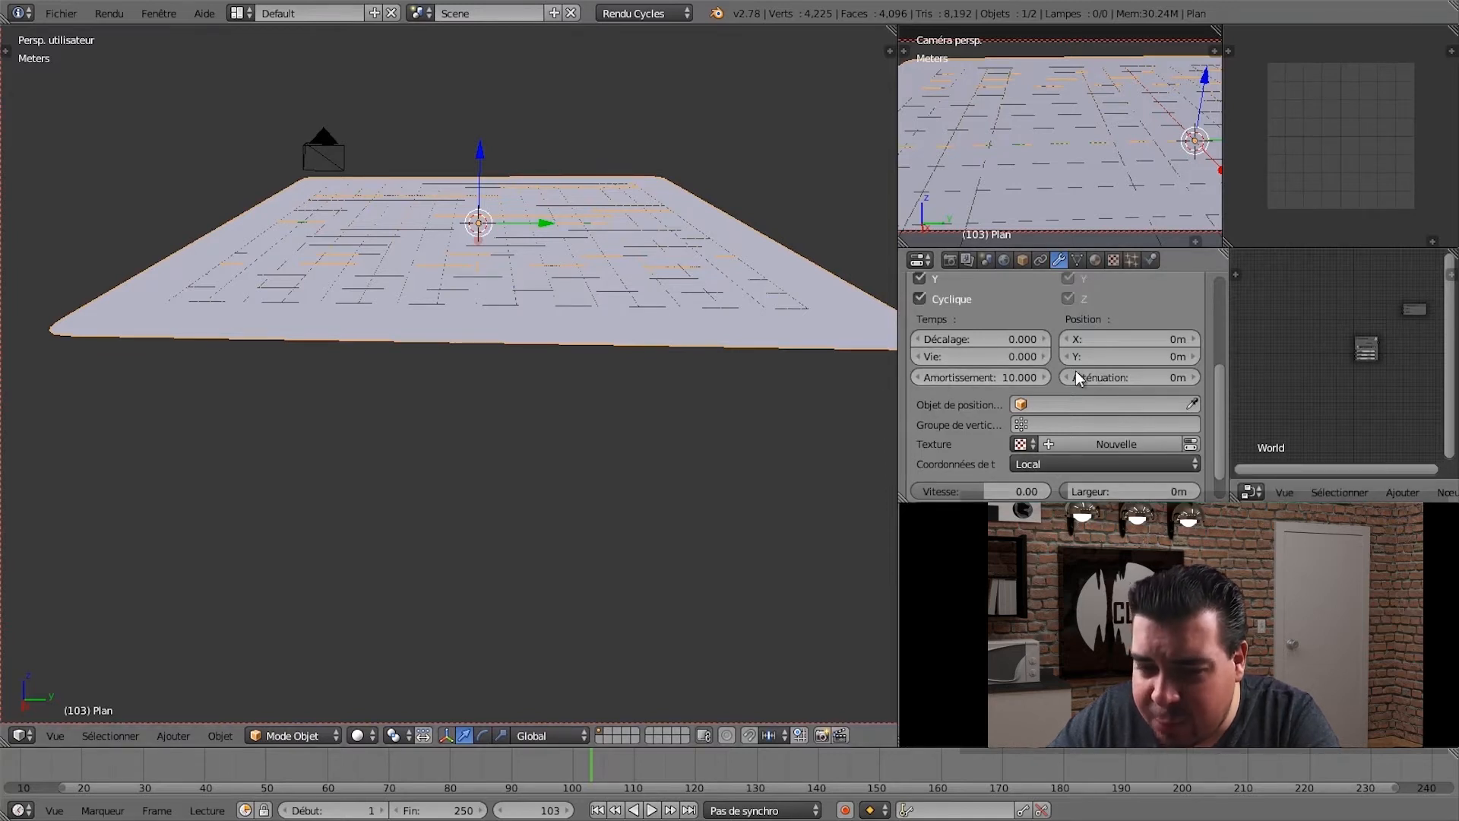
scroll(1090, 443, down, 1)
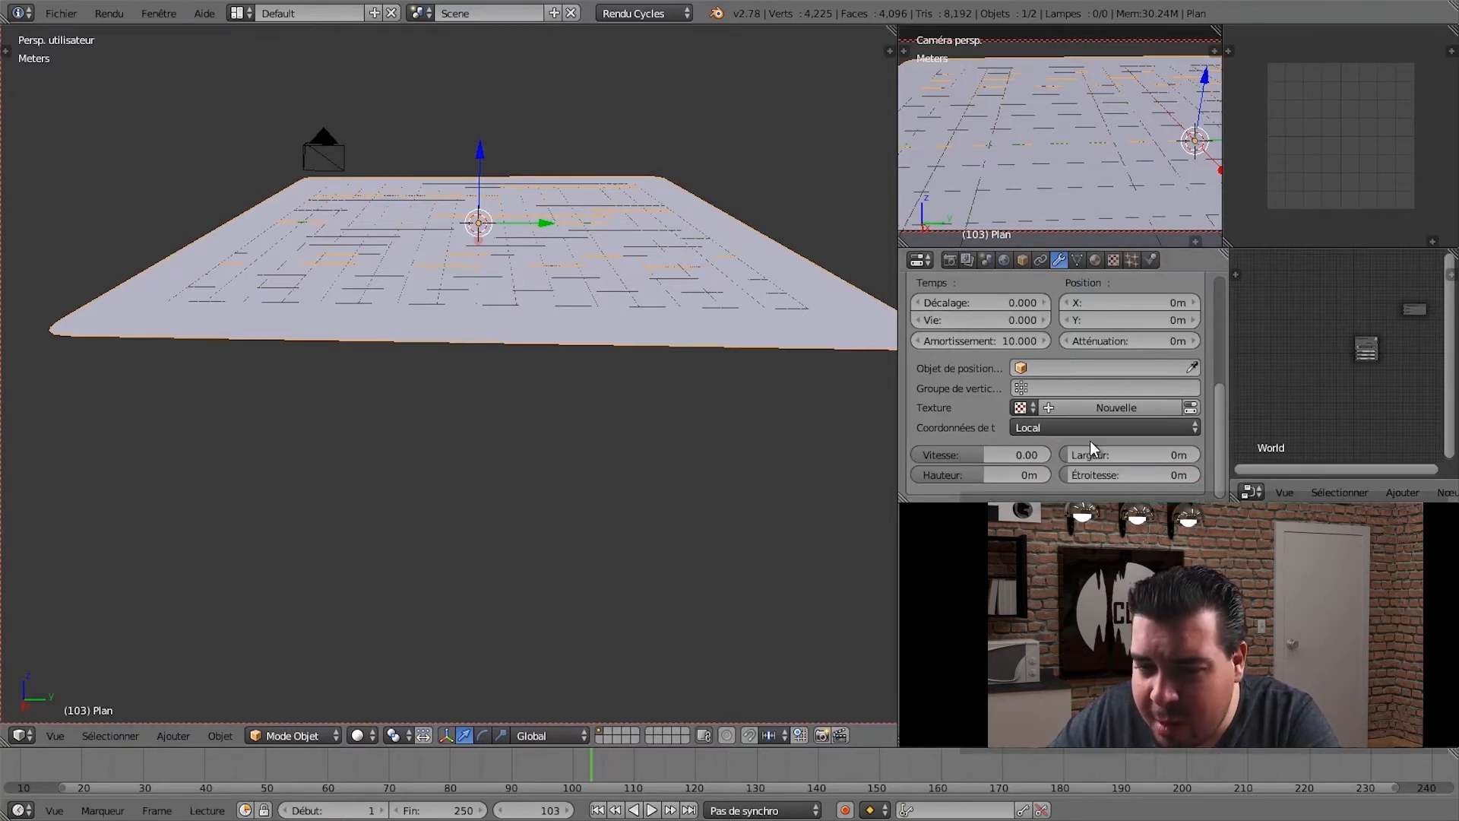
scroll(1087, 441, up, 6)
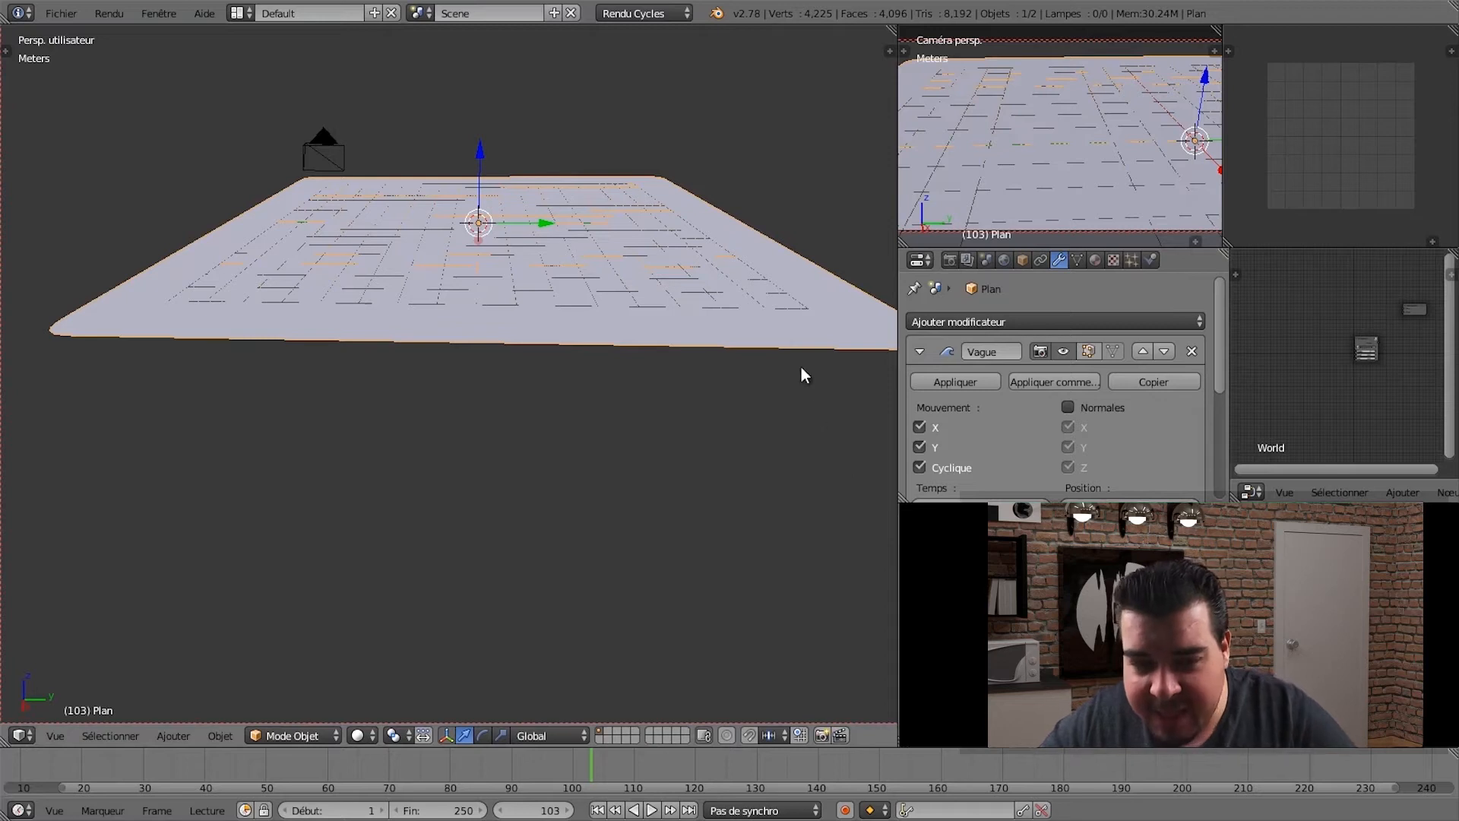
- Add a Sphère UV mesh and raise it about 3.3 m along Z above the plane
key(a)
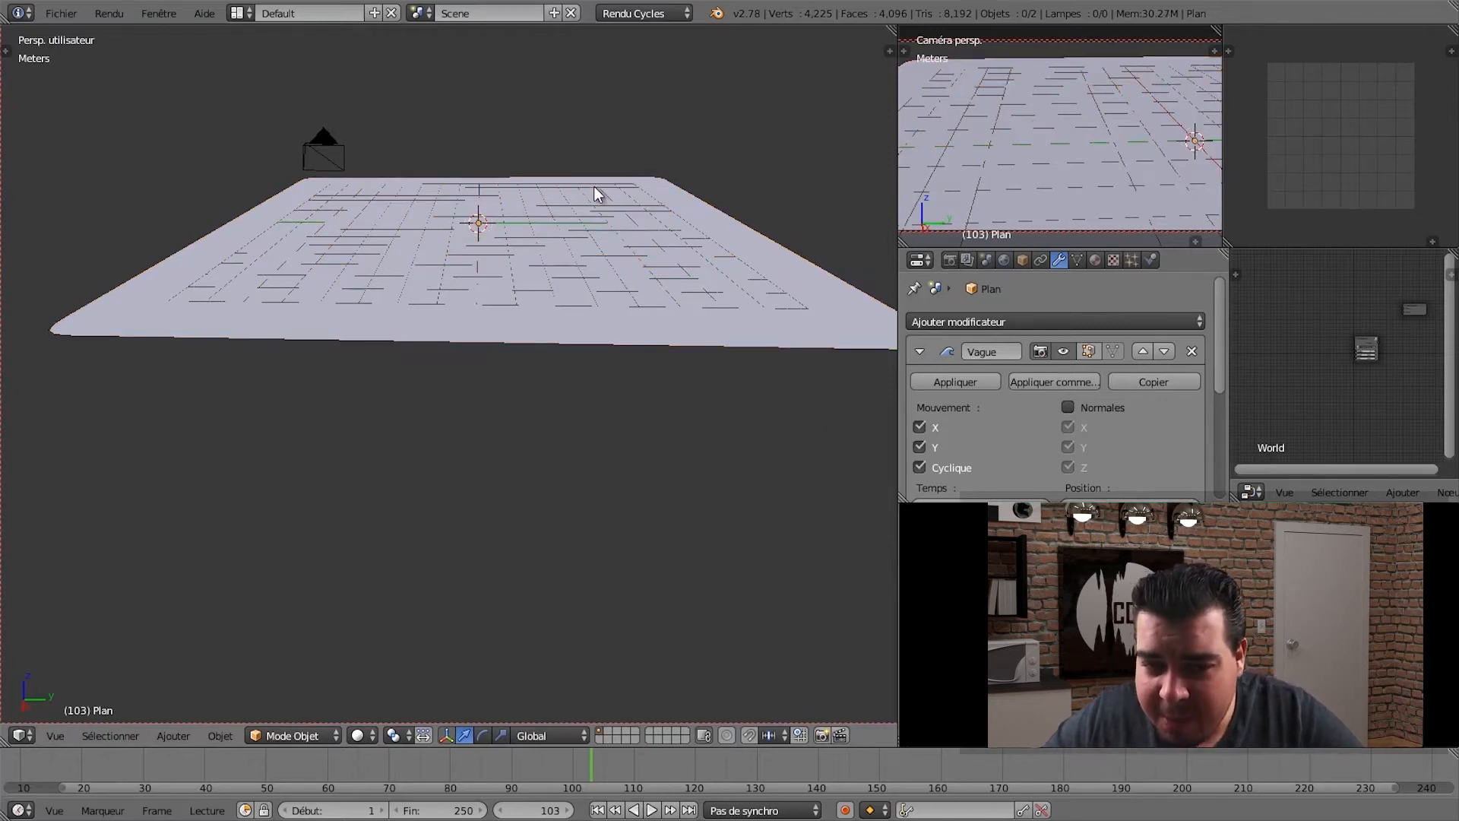
key(shift+a)
mouse_move(594, 187)
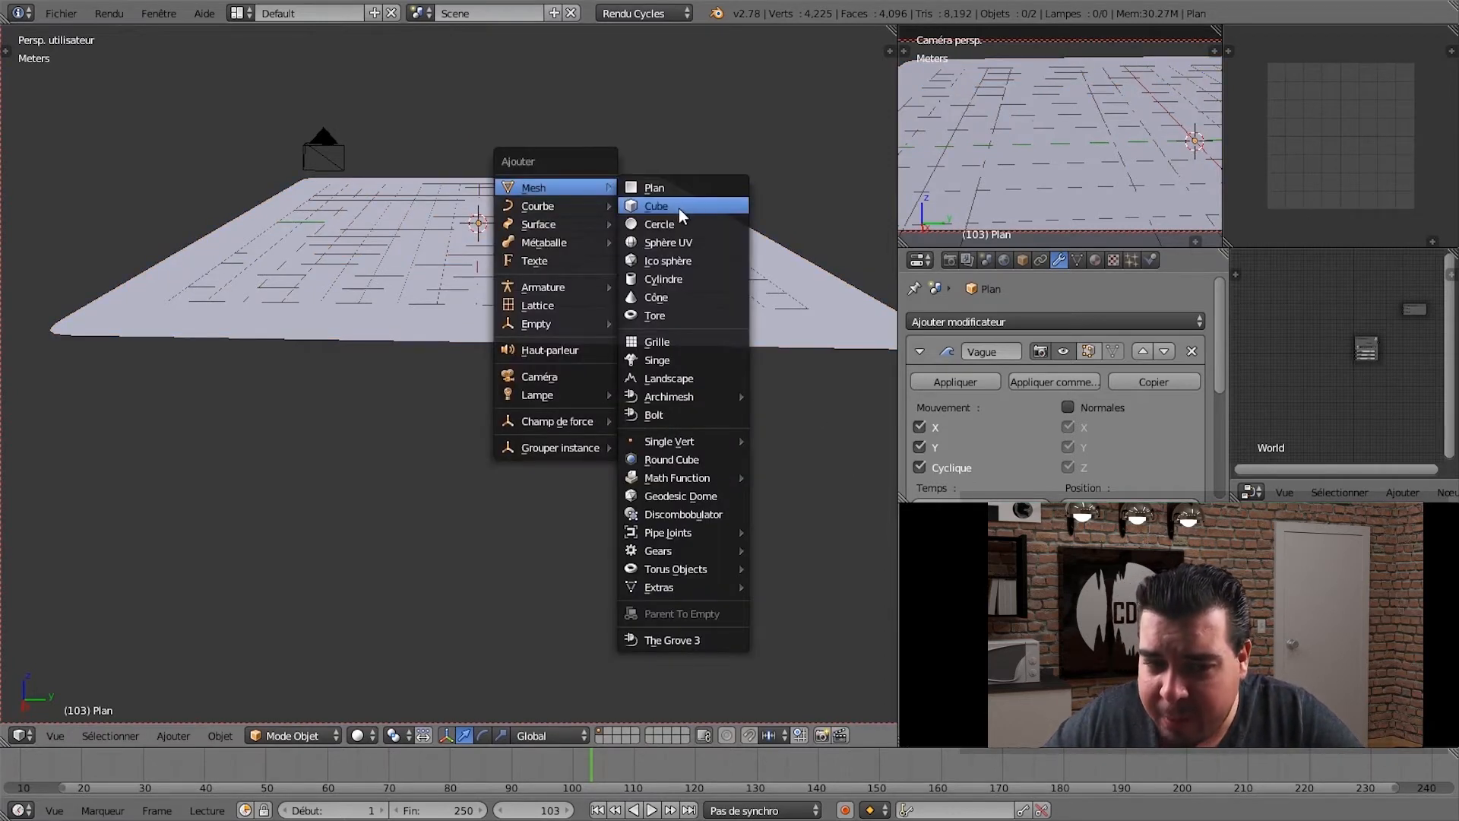
click(682, 242)
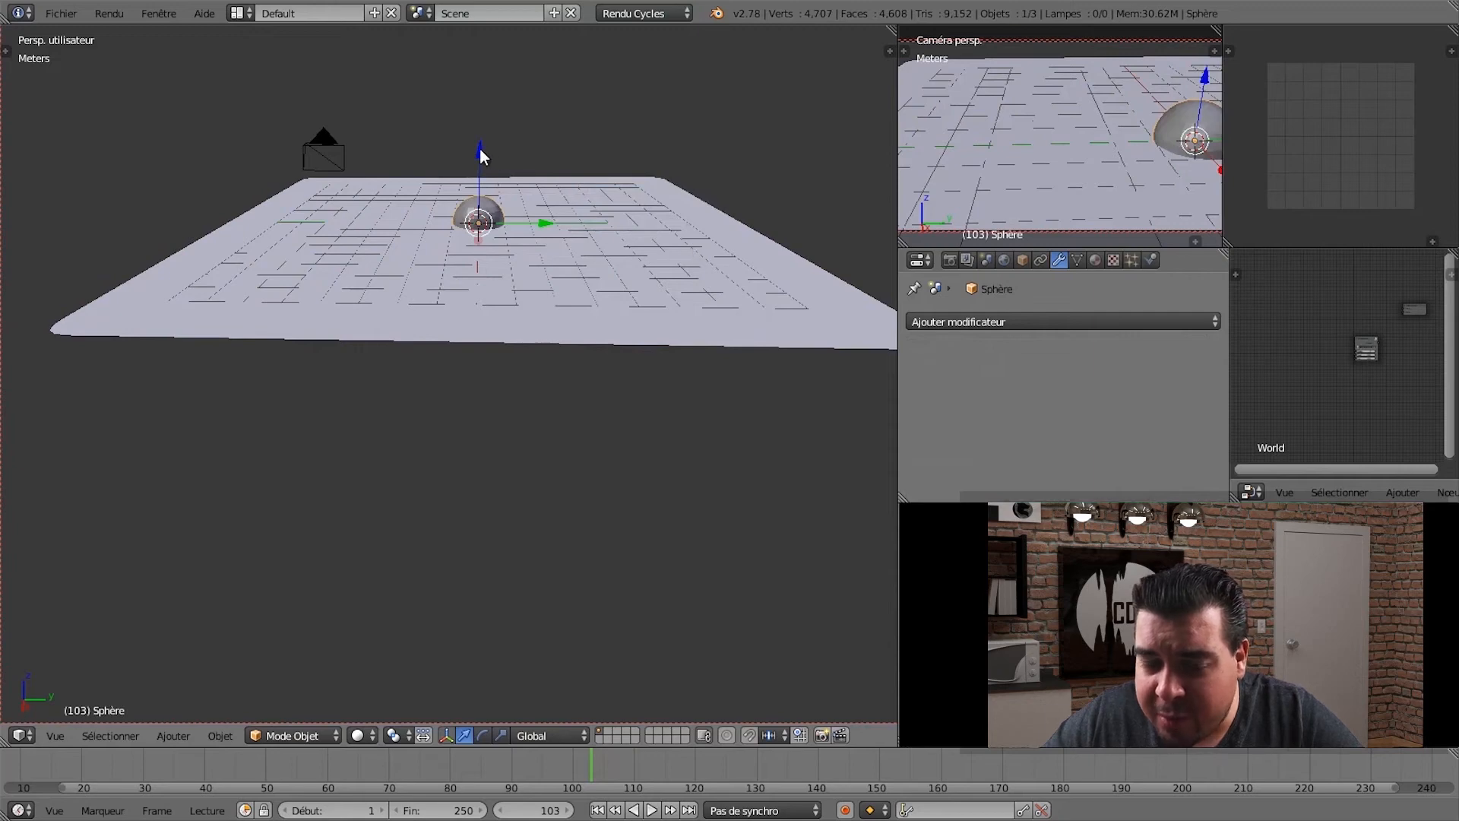
drag(480, 148, 482, 53)
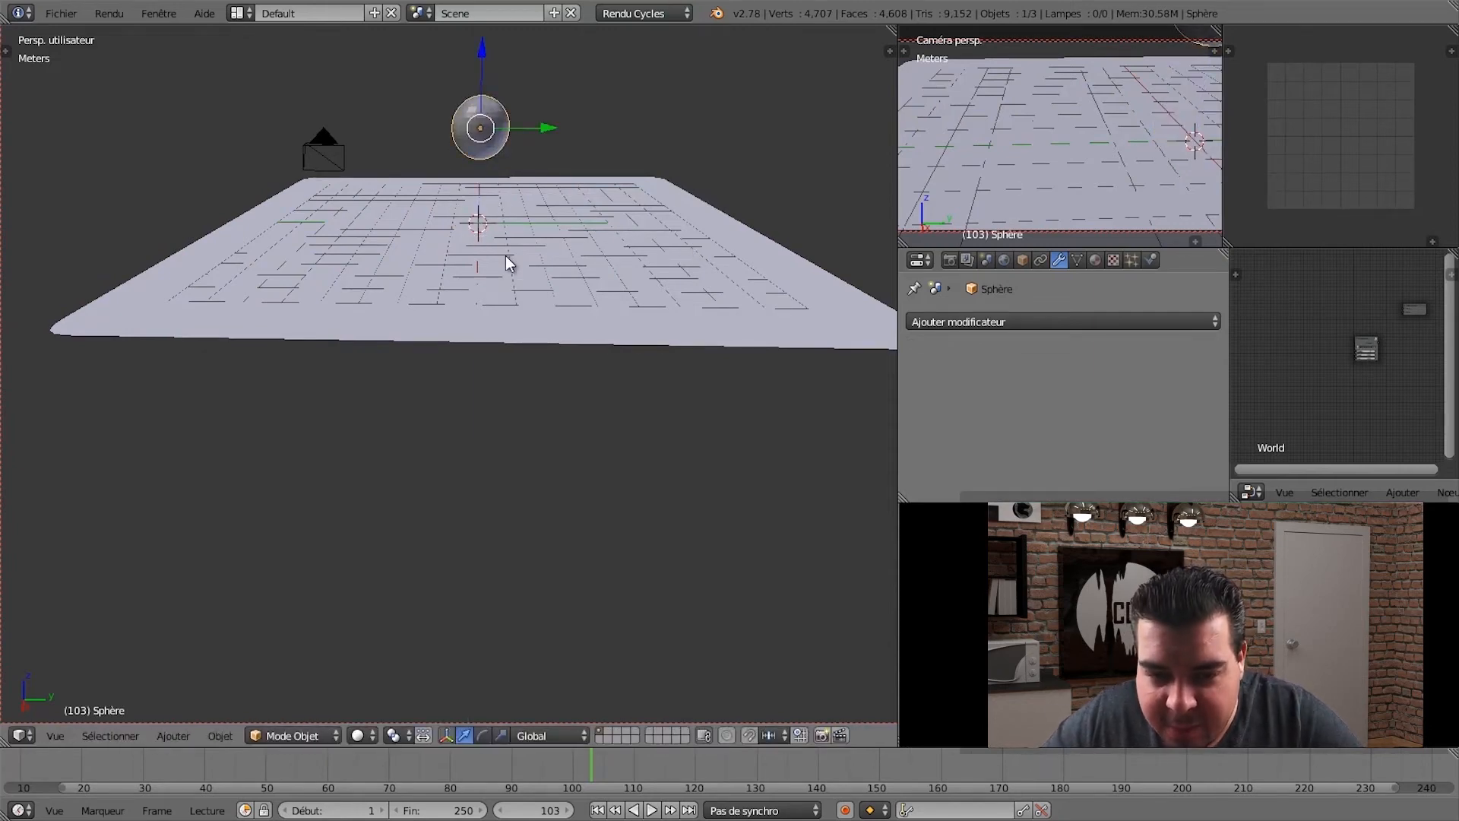
- Apply smooth shading (Adoucir) to the sphere
middle_drag(507, 262, 490, 410)
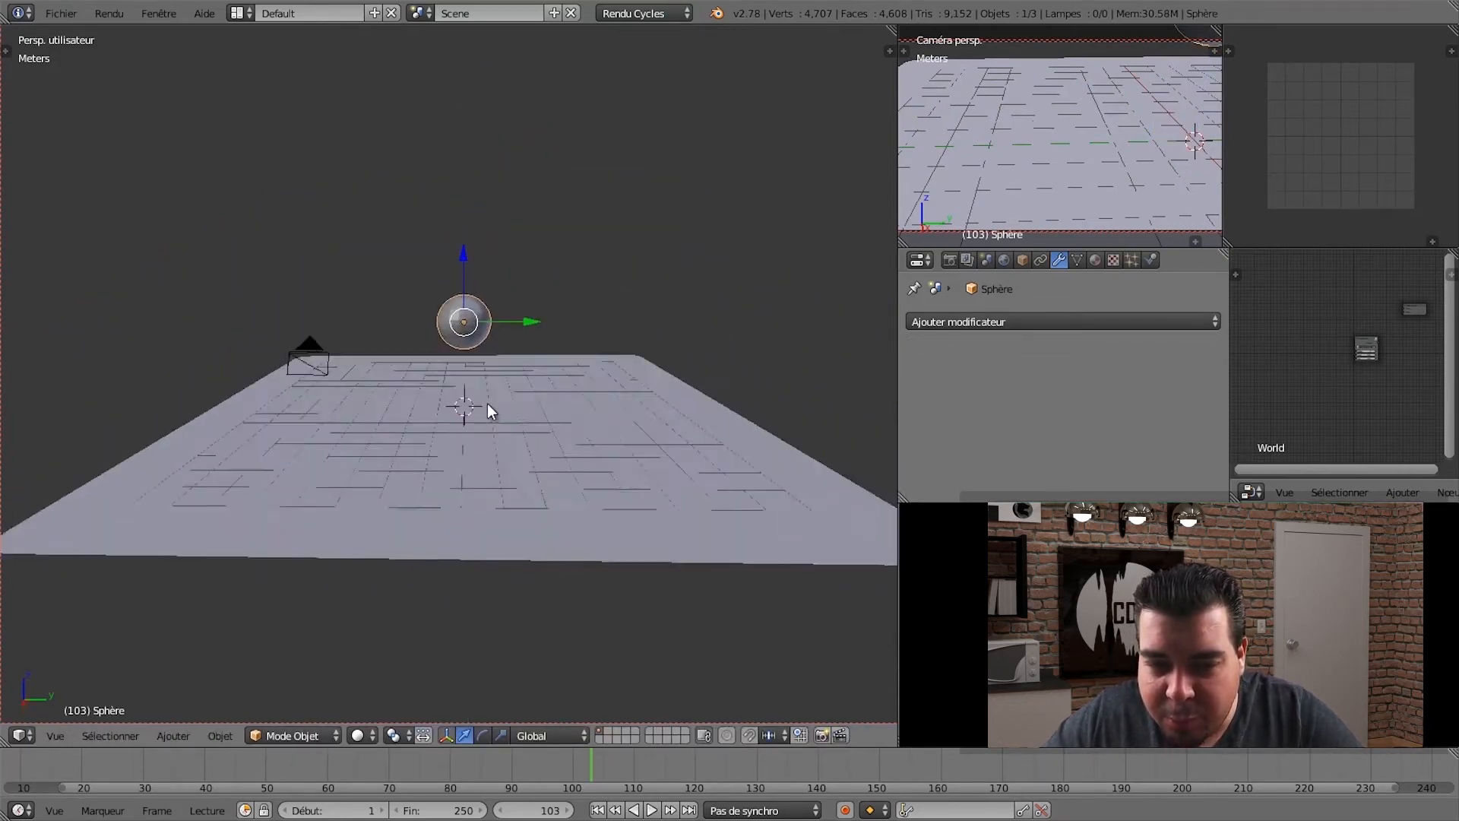
scroll(486, 404, up, 3)
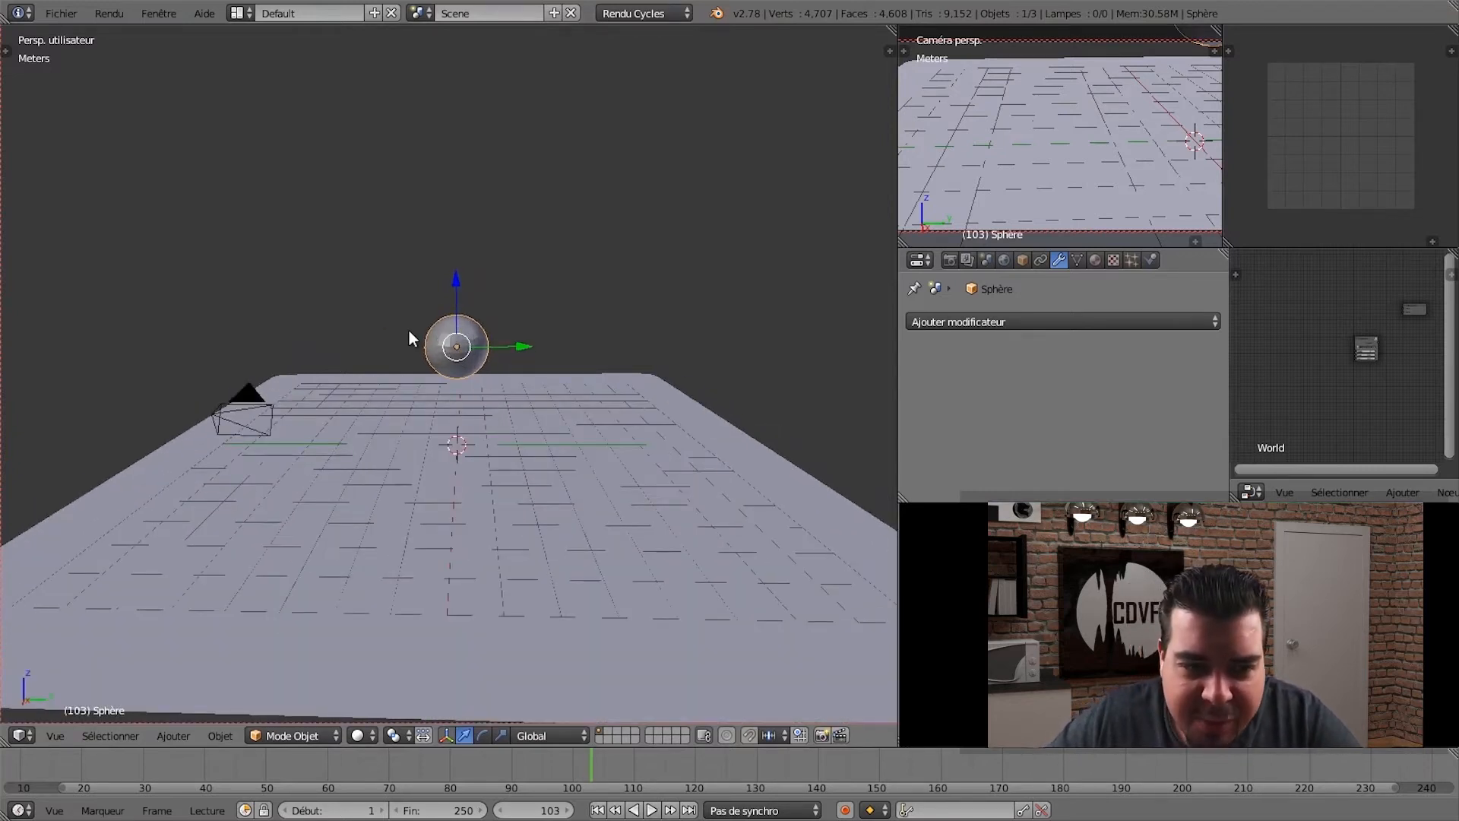
key(t)
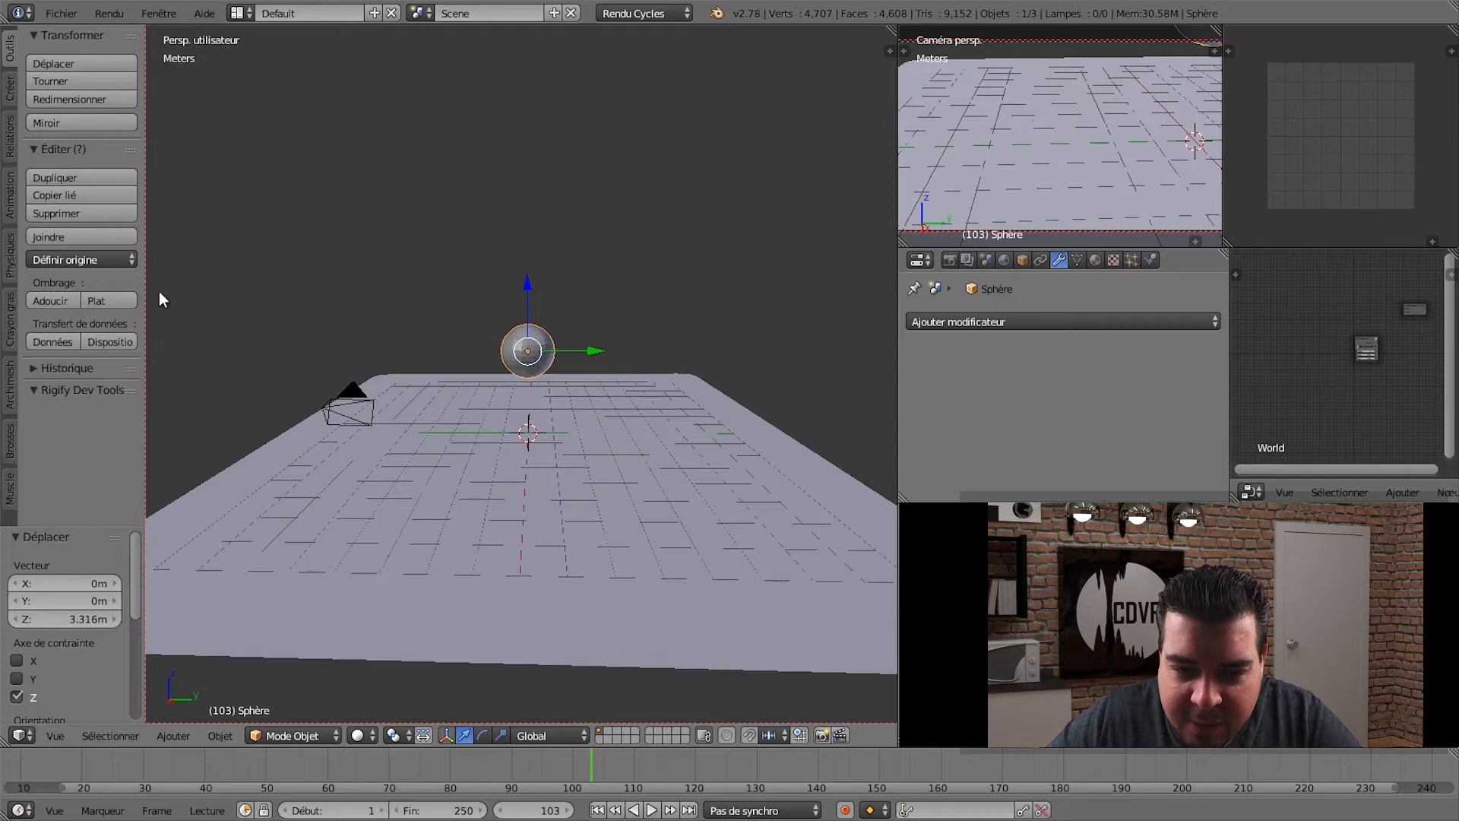
scroll(547, 422, up, 3)
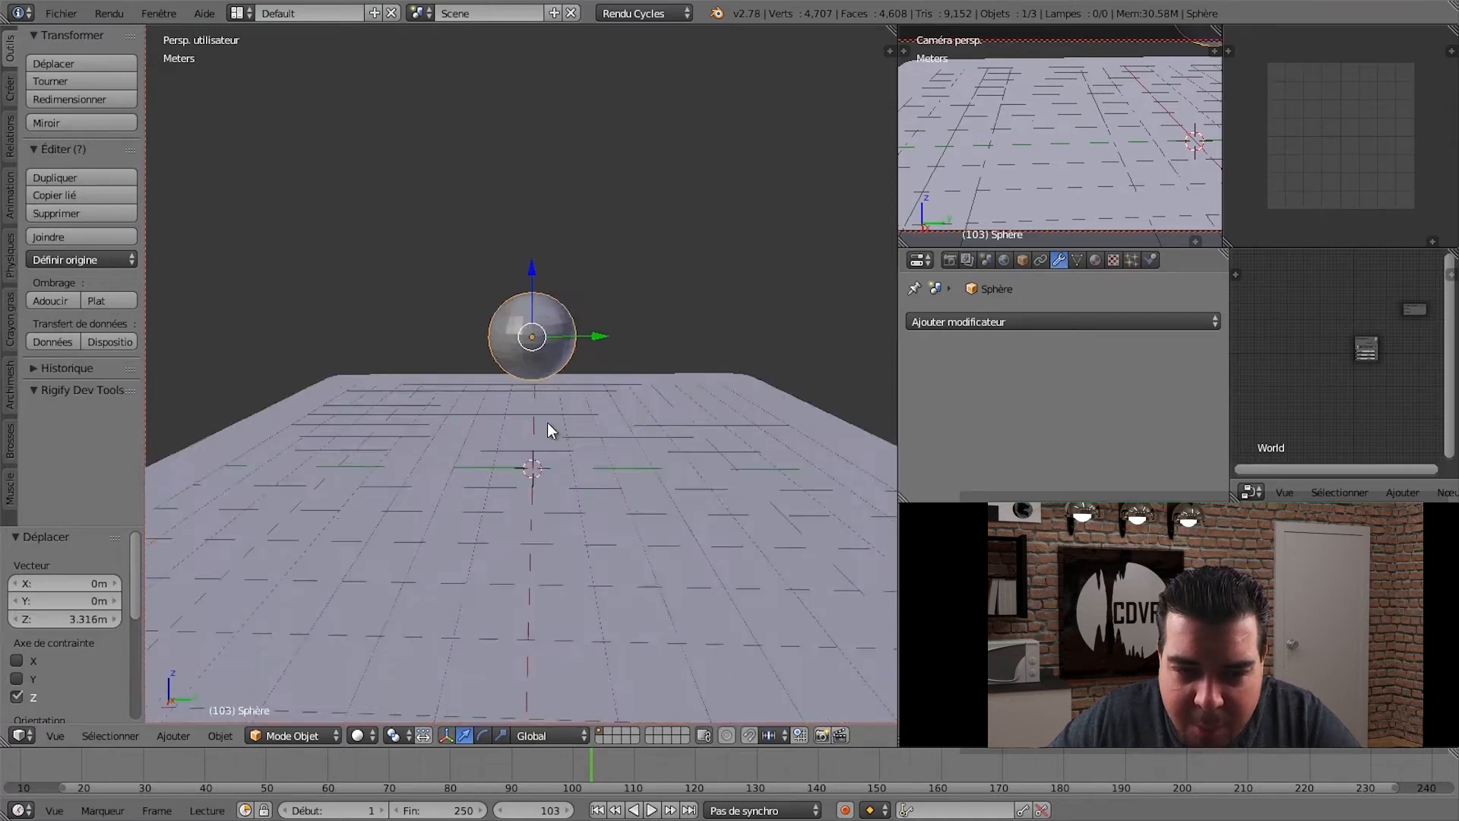
click(41, 299)
key(t)
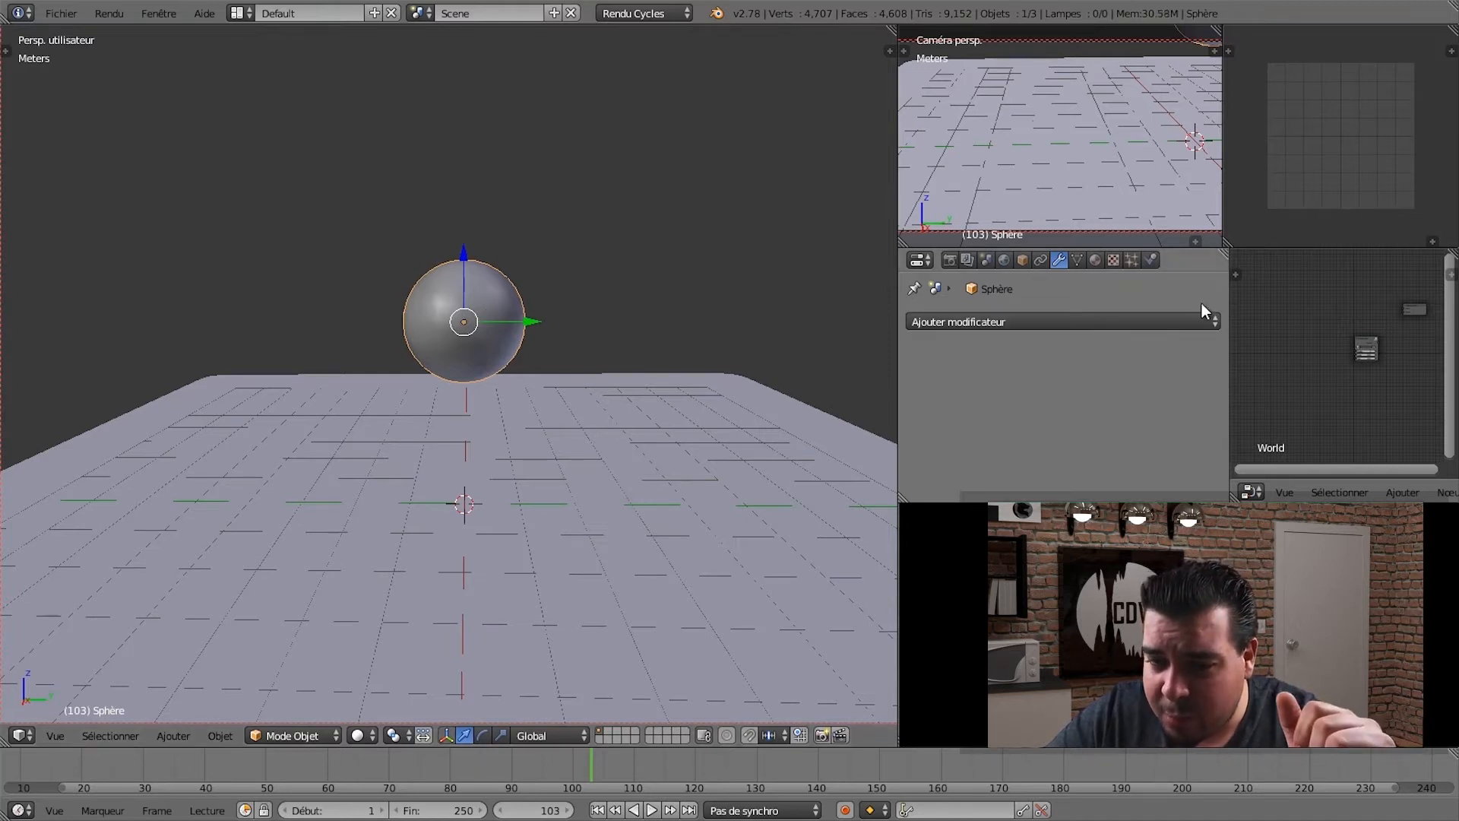
- Enable Peinture dynamique physics on the sphere and add it as a Brosse
click(1151, 260)
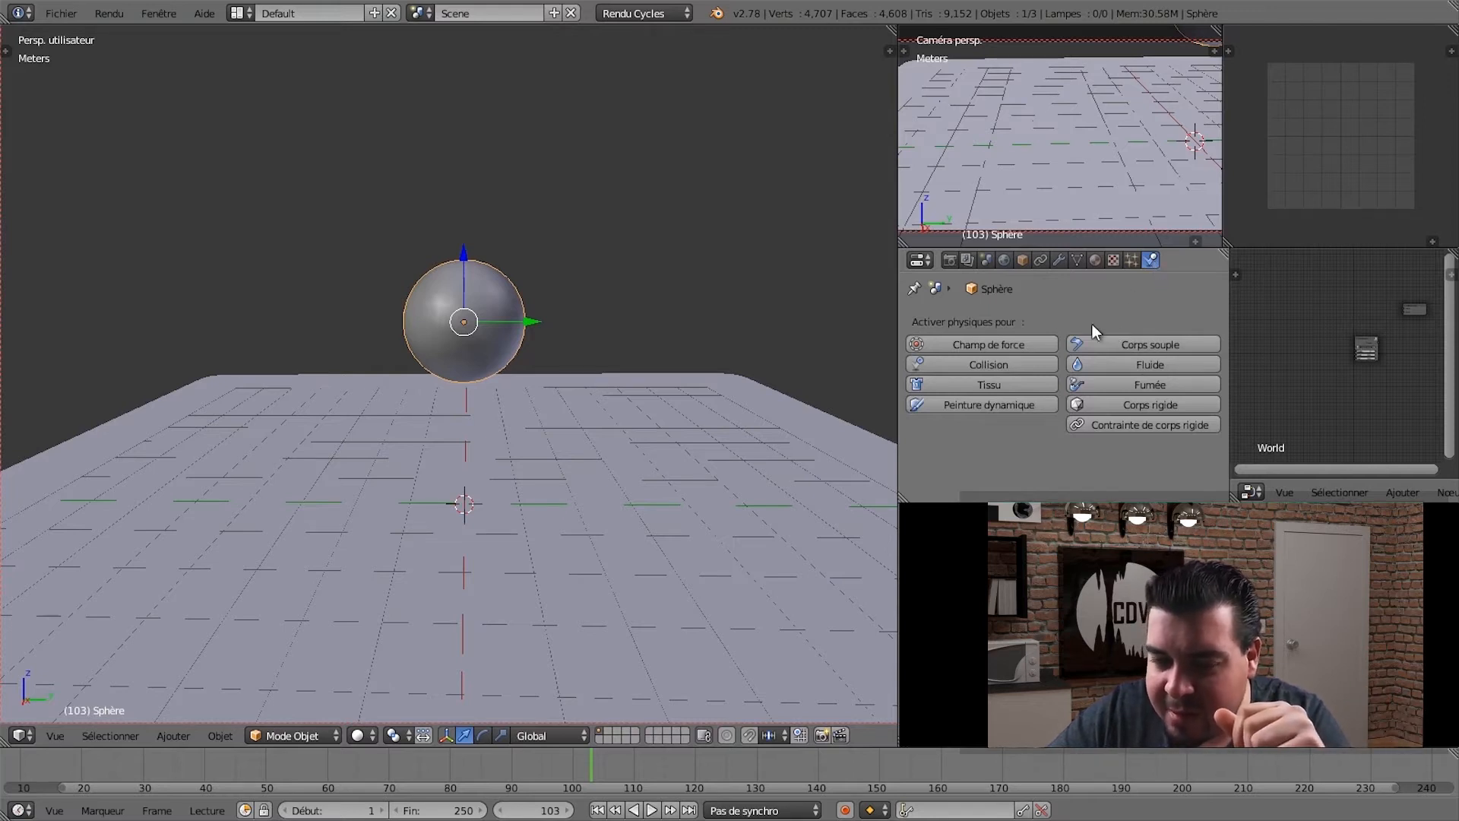
click(996, 406)
scroll(1064, 395, down, 1)
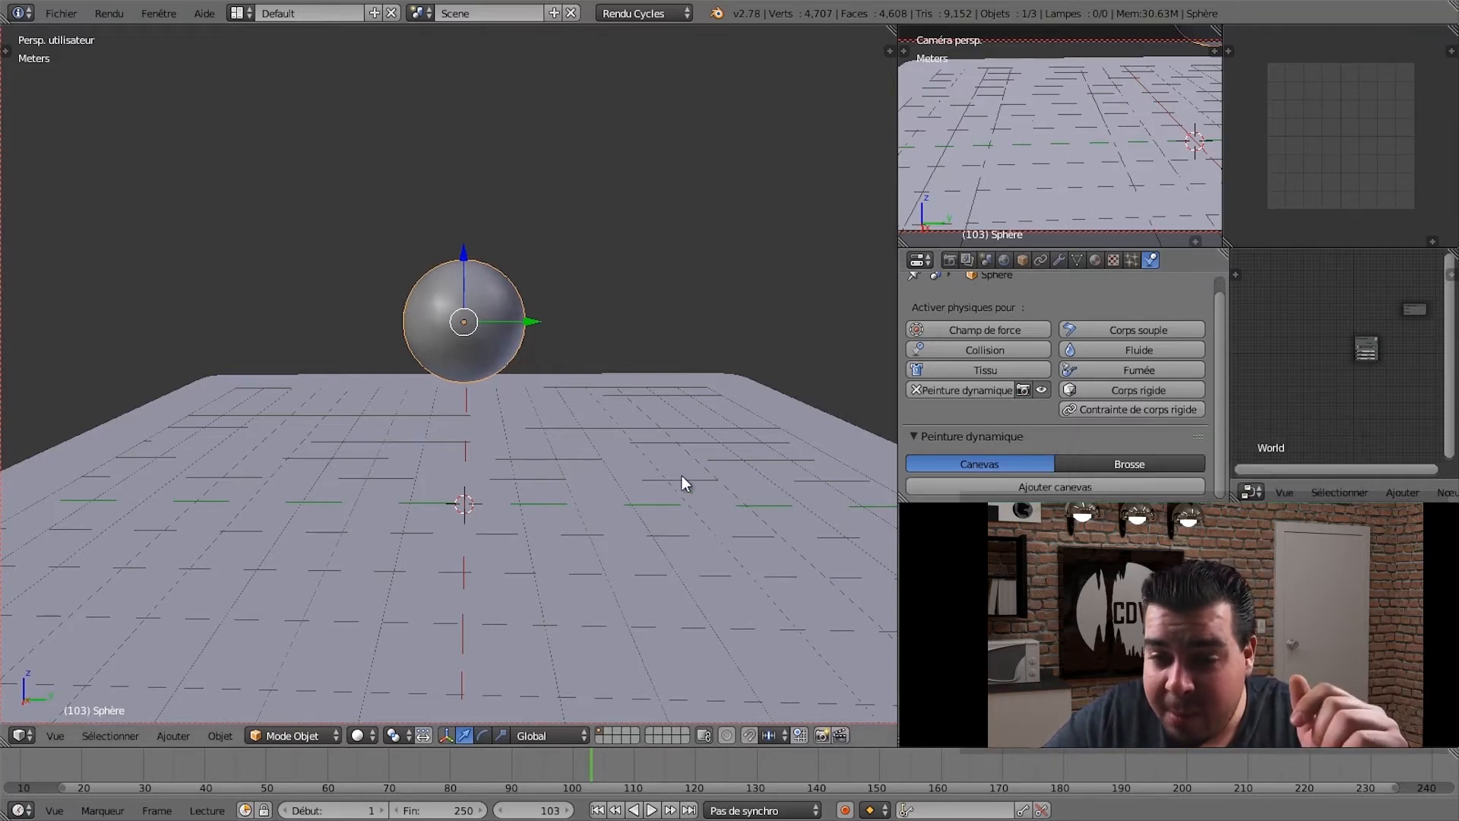
click(1133, 463)
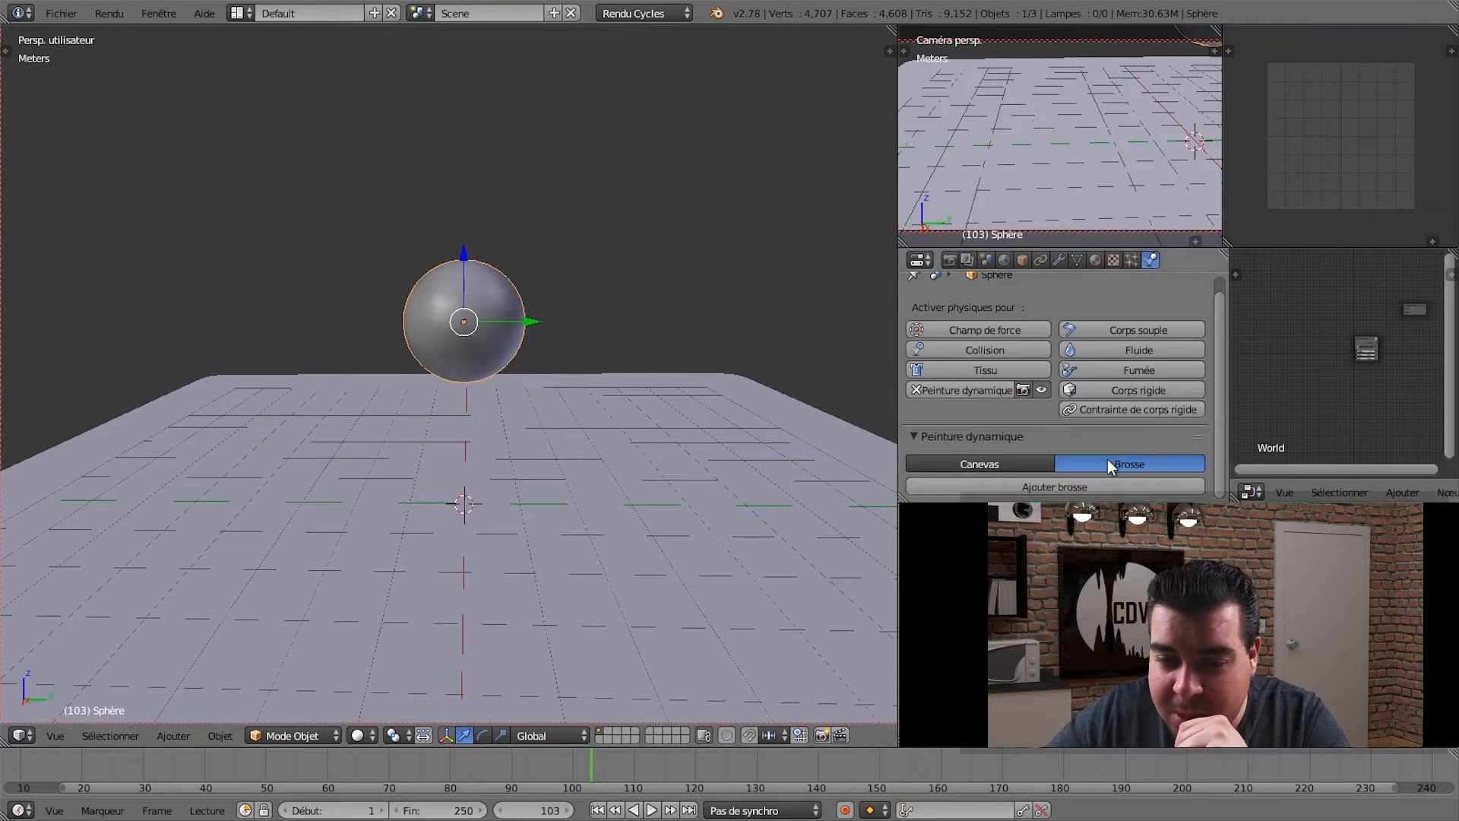
click(1087, 487)
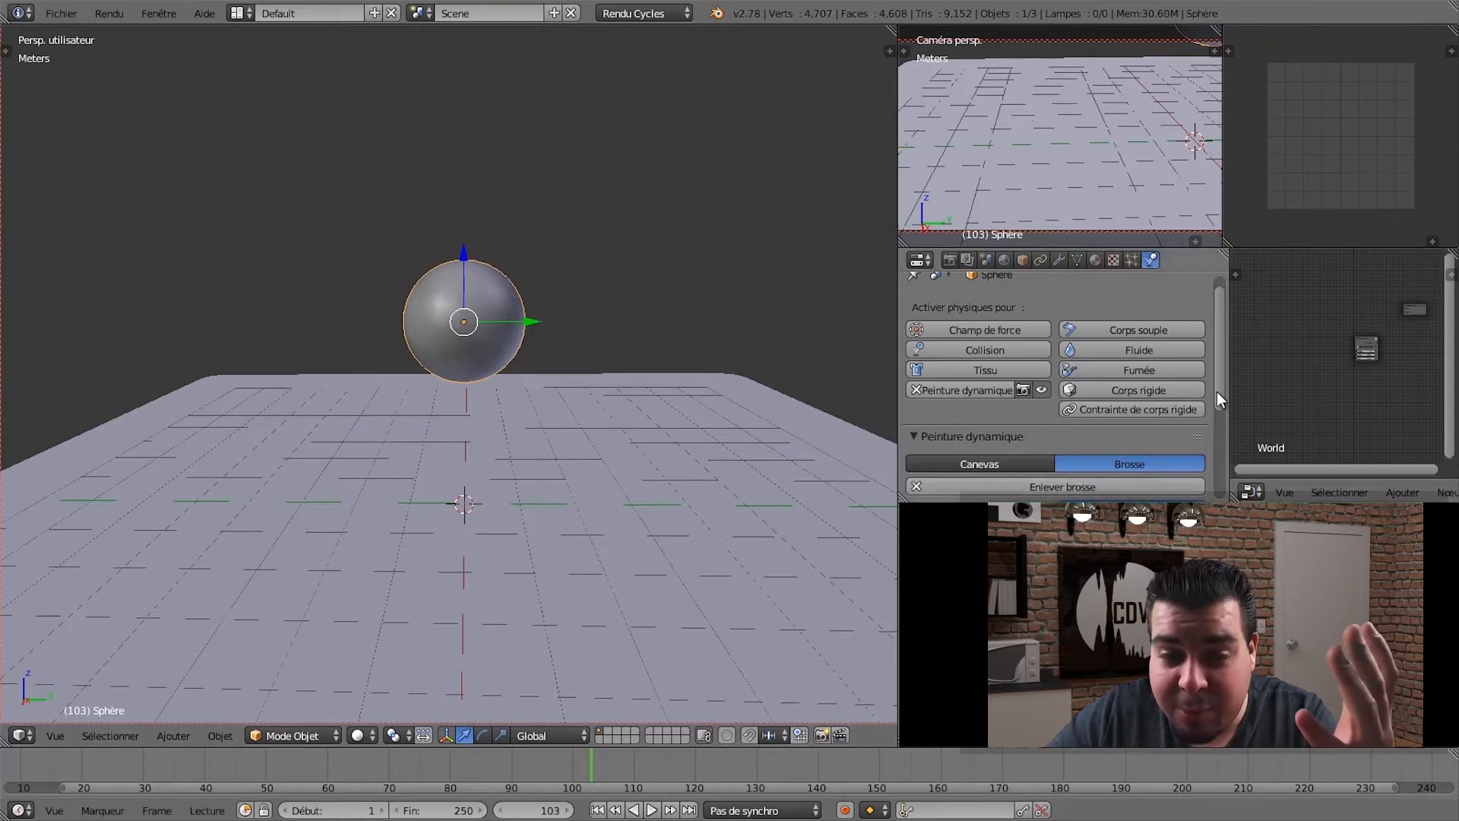
- Collapse the sphere brush's source settings and choose Changement de profondeur as its dynamic paint wave type
drag(1215, 391, 1230, 486)
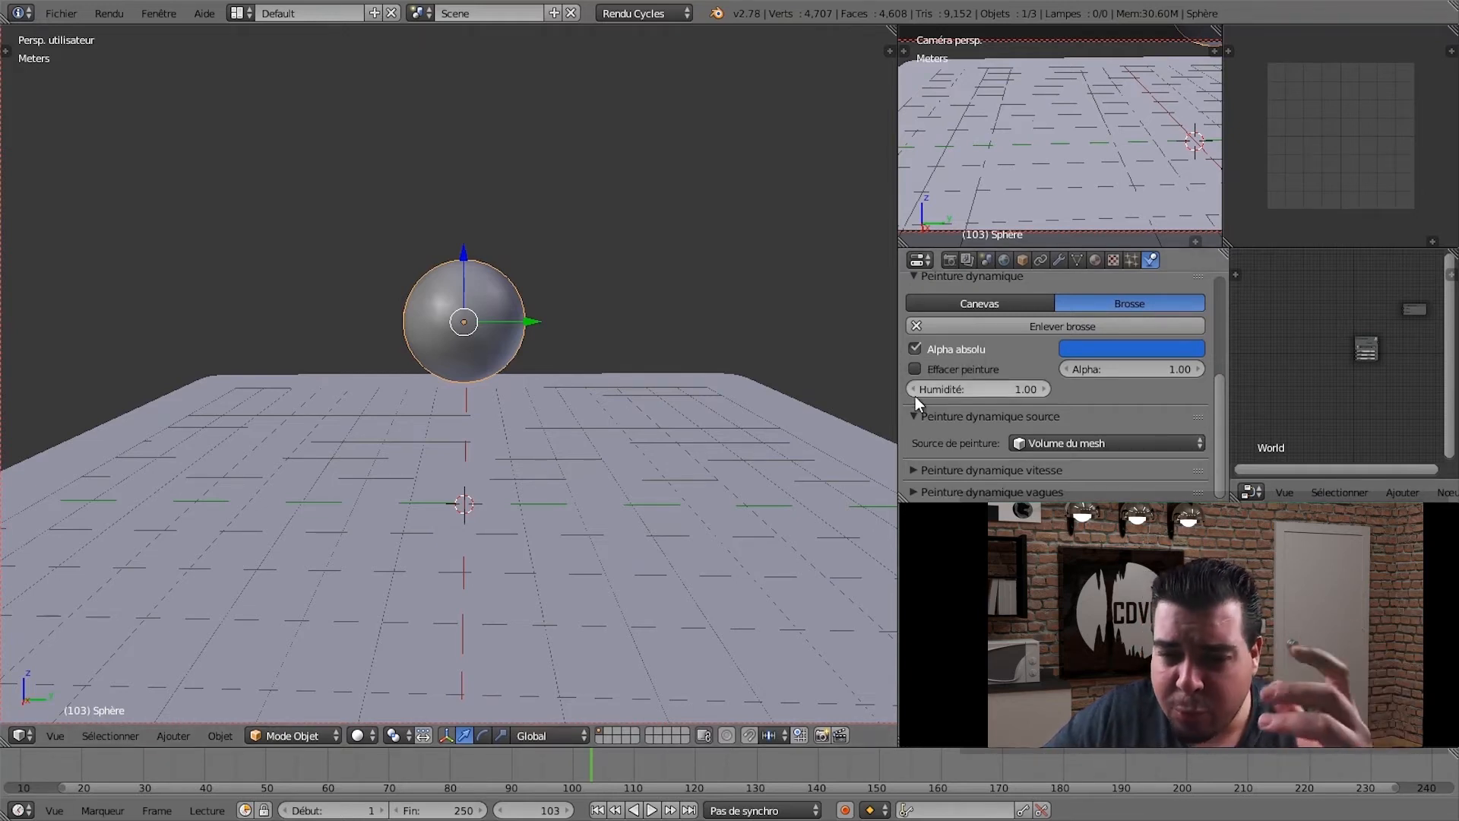
click(914, 417)
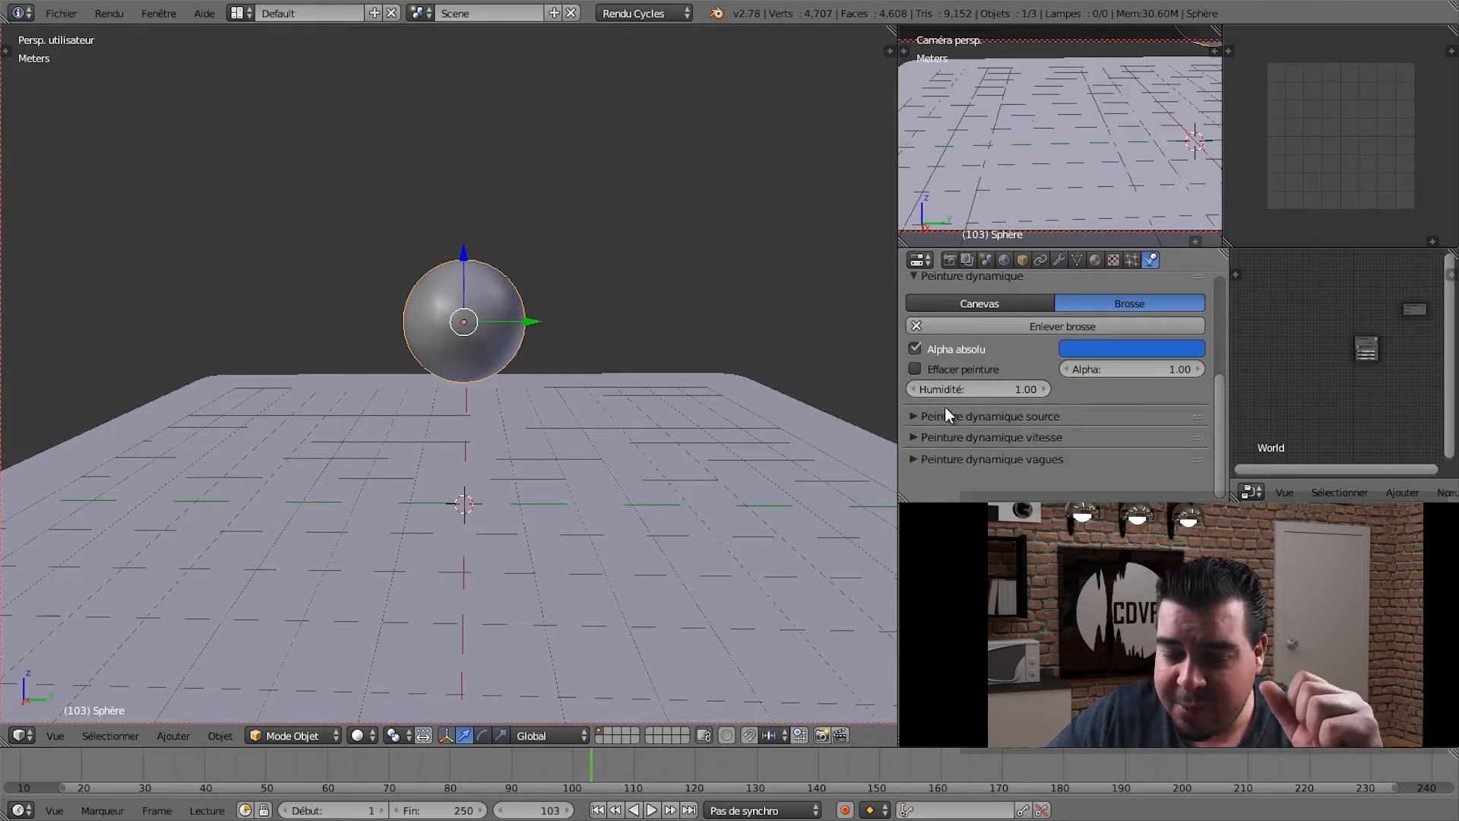
click(915, 460)
scroll(1010, 476, down, 1)
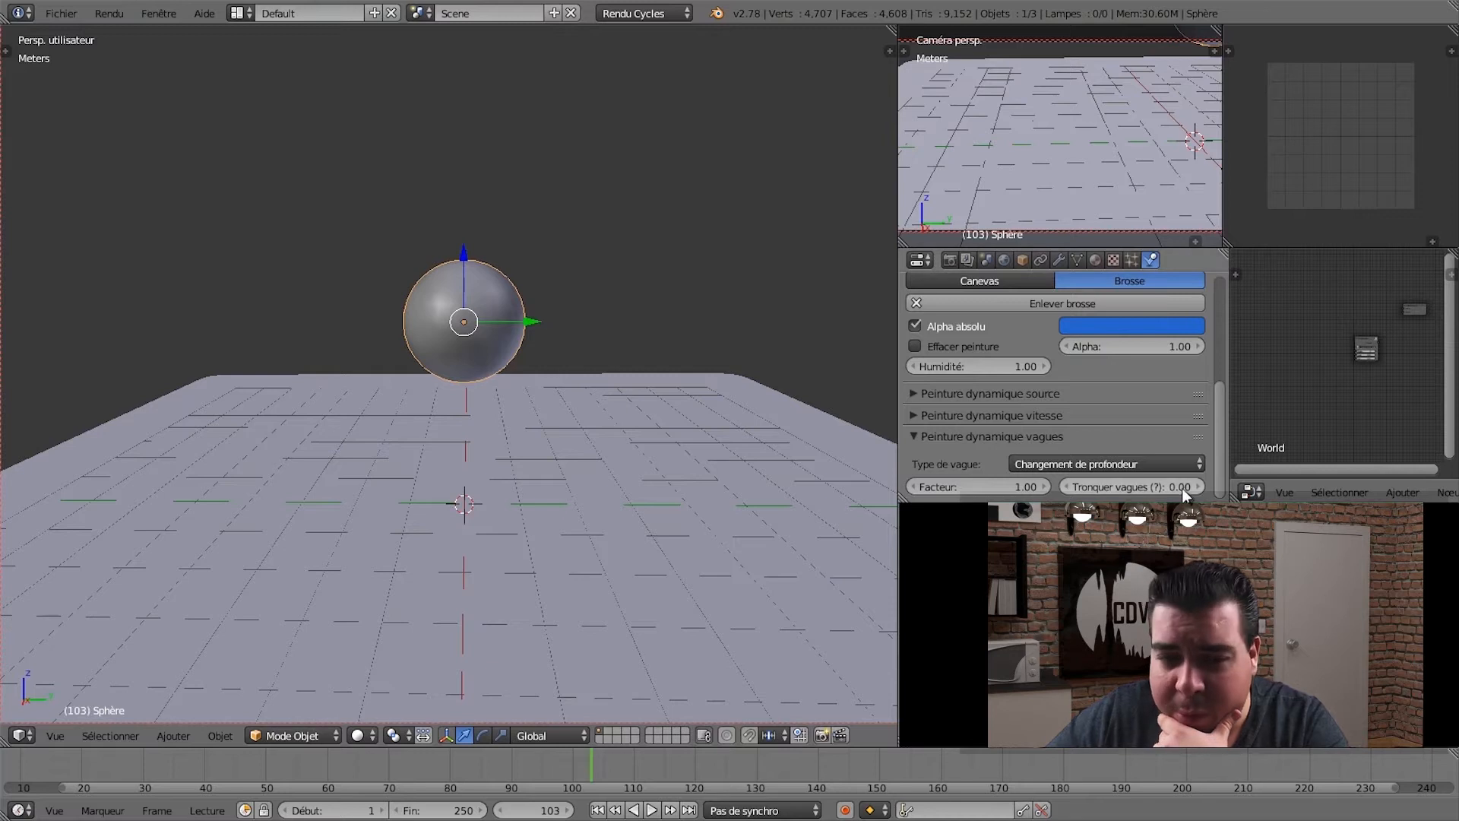
click(1137, 463)
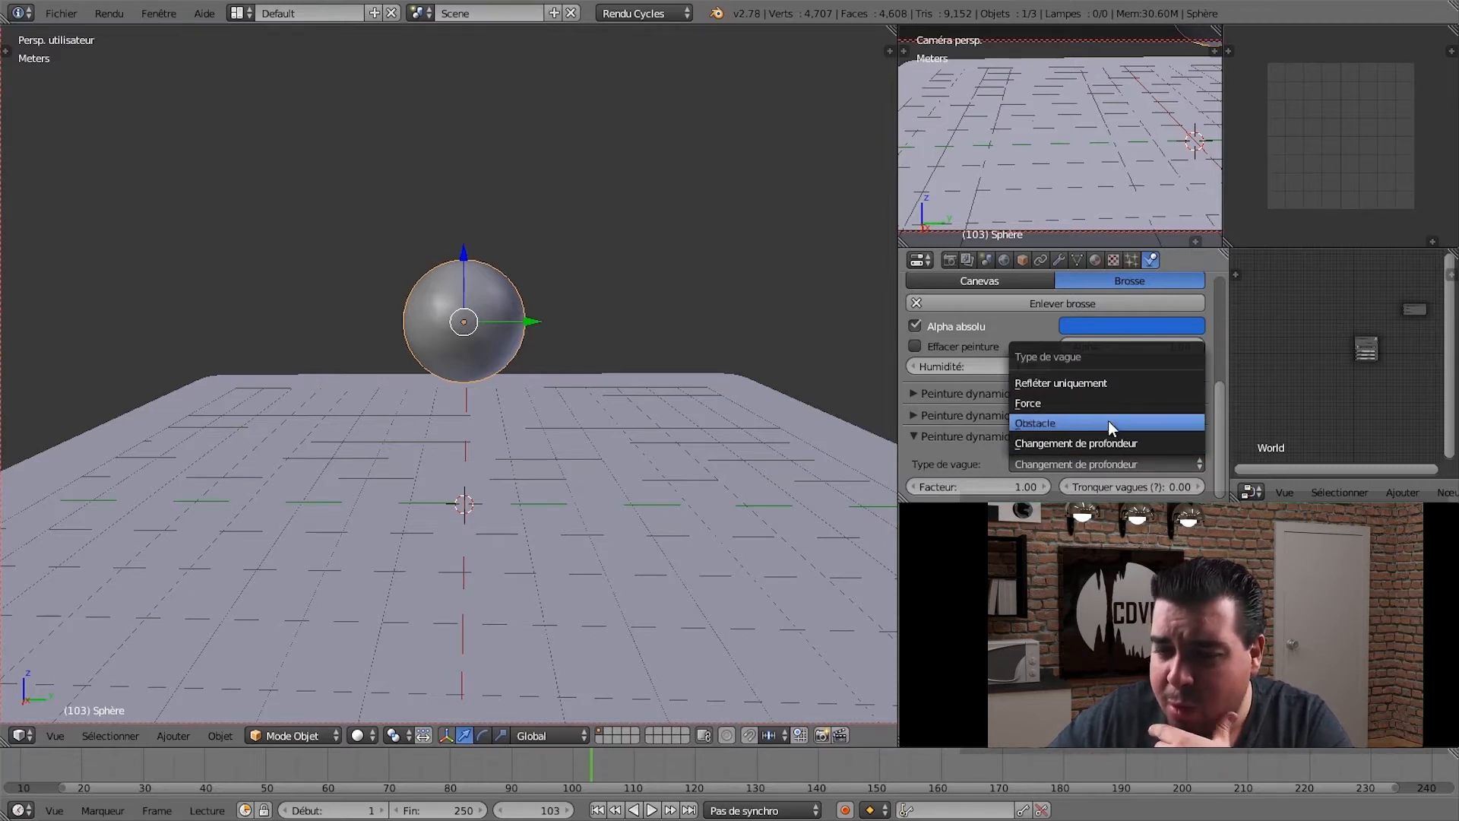
click(1111, 441)
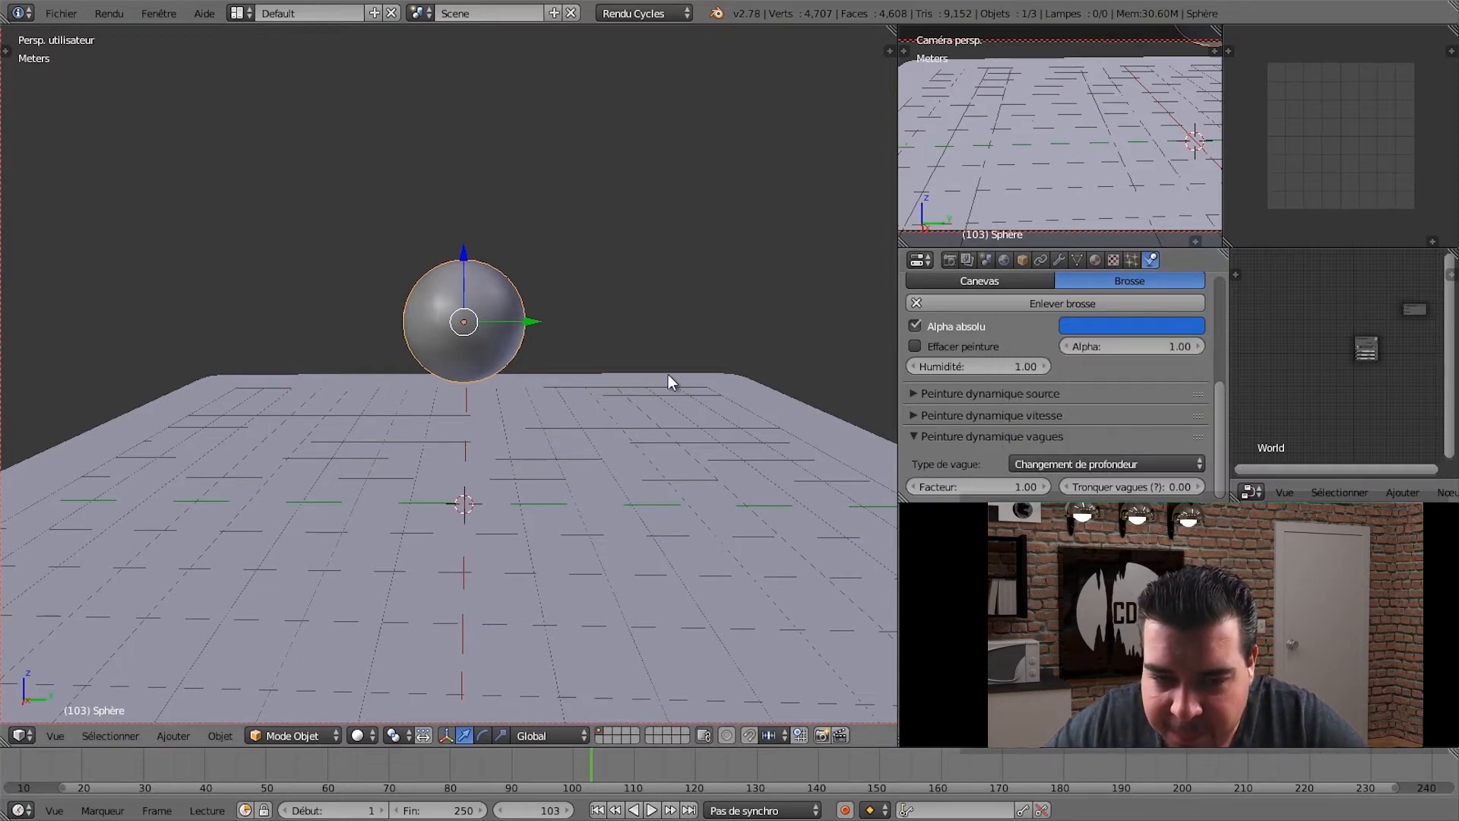
- Enable Peinture dynamique physics on the plane and add it as a Canevas
middle_drag(678, 458, 678, 403)
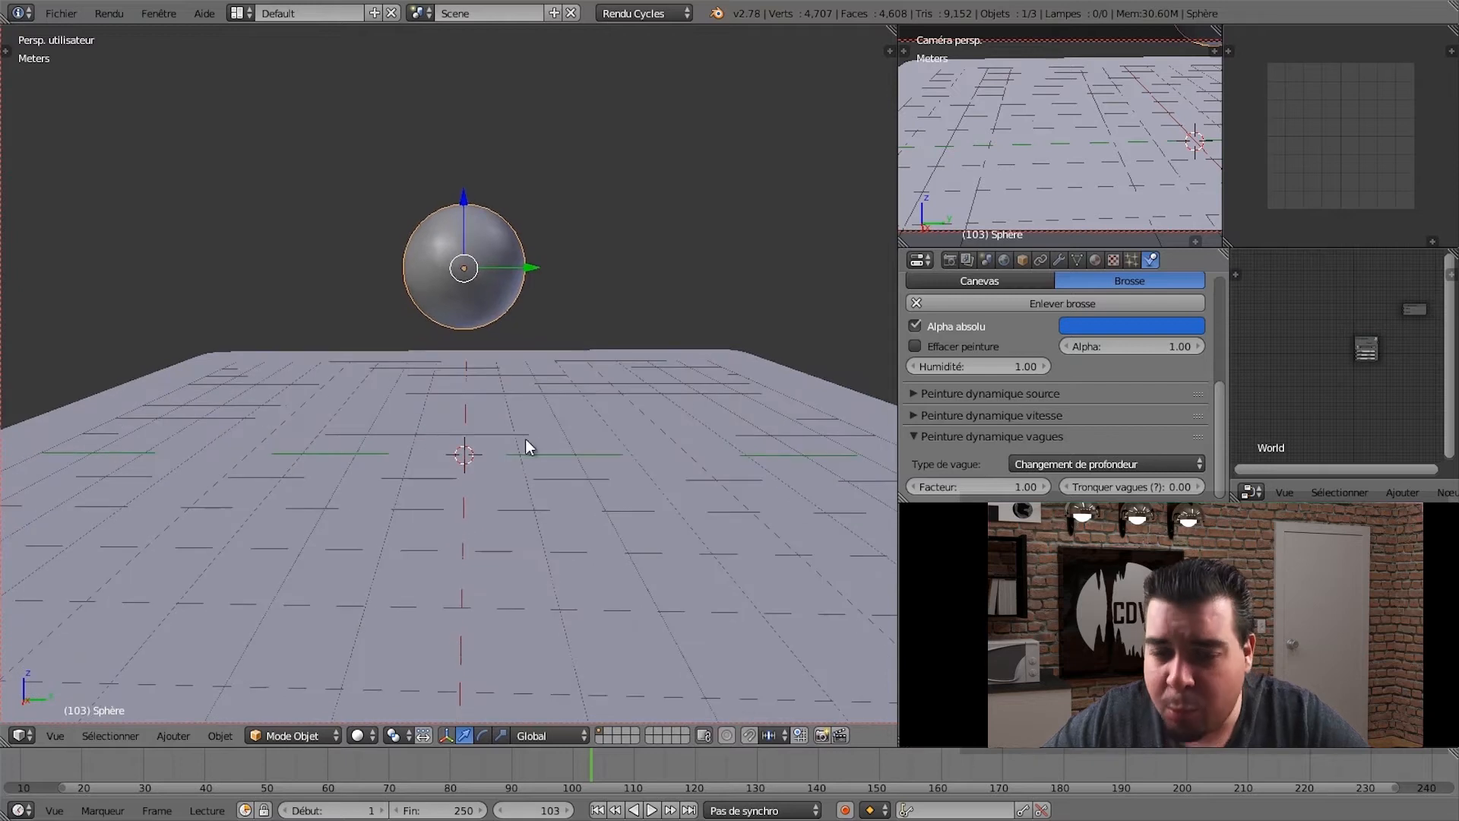
right_click(600, 466)
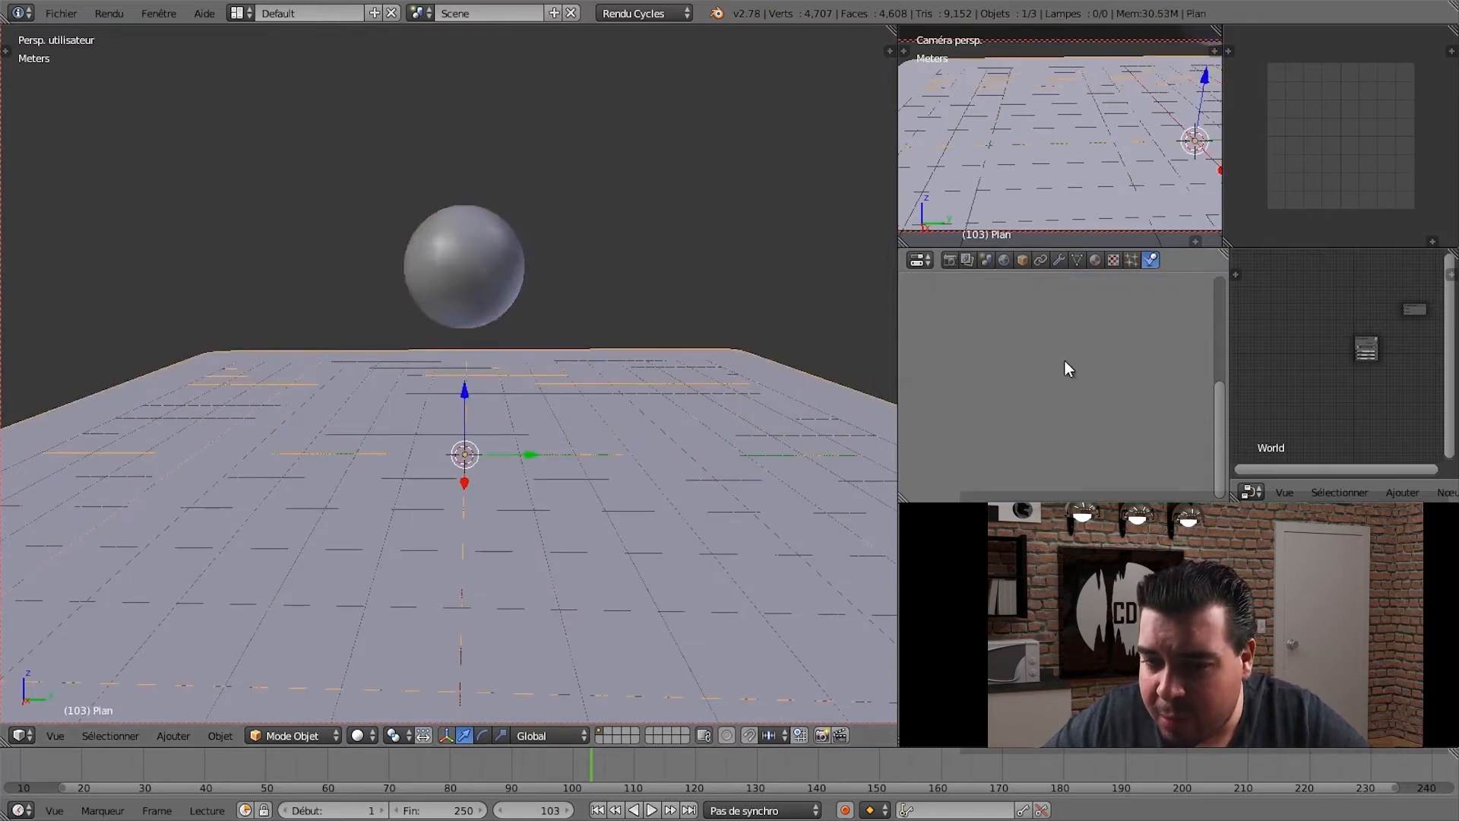
click(1061, 264)
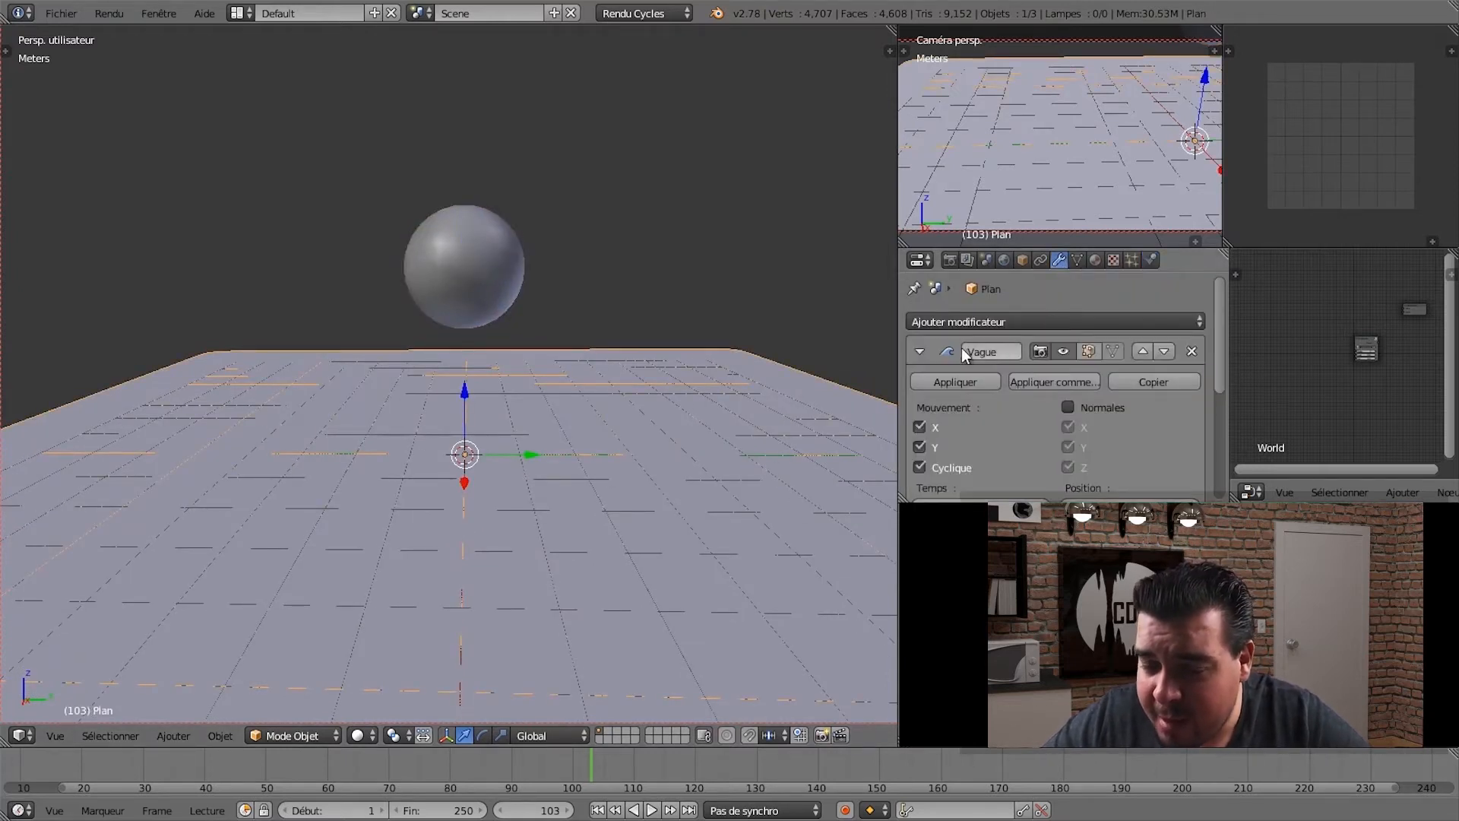
click(1149, 260)
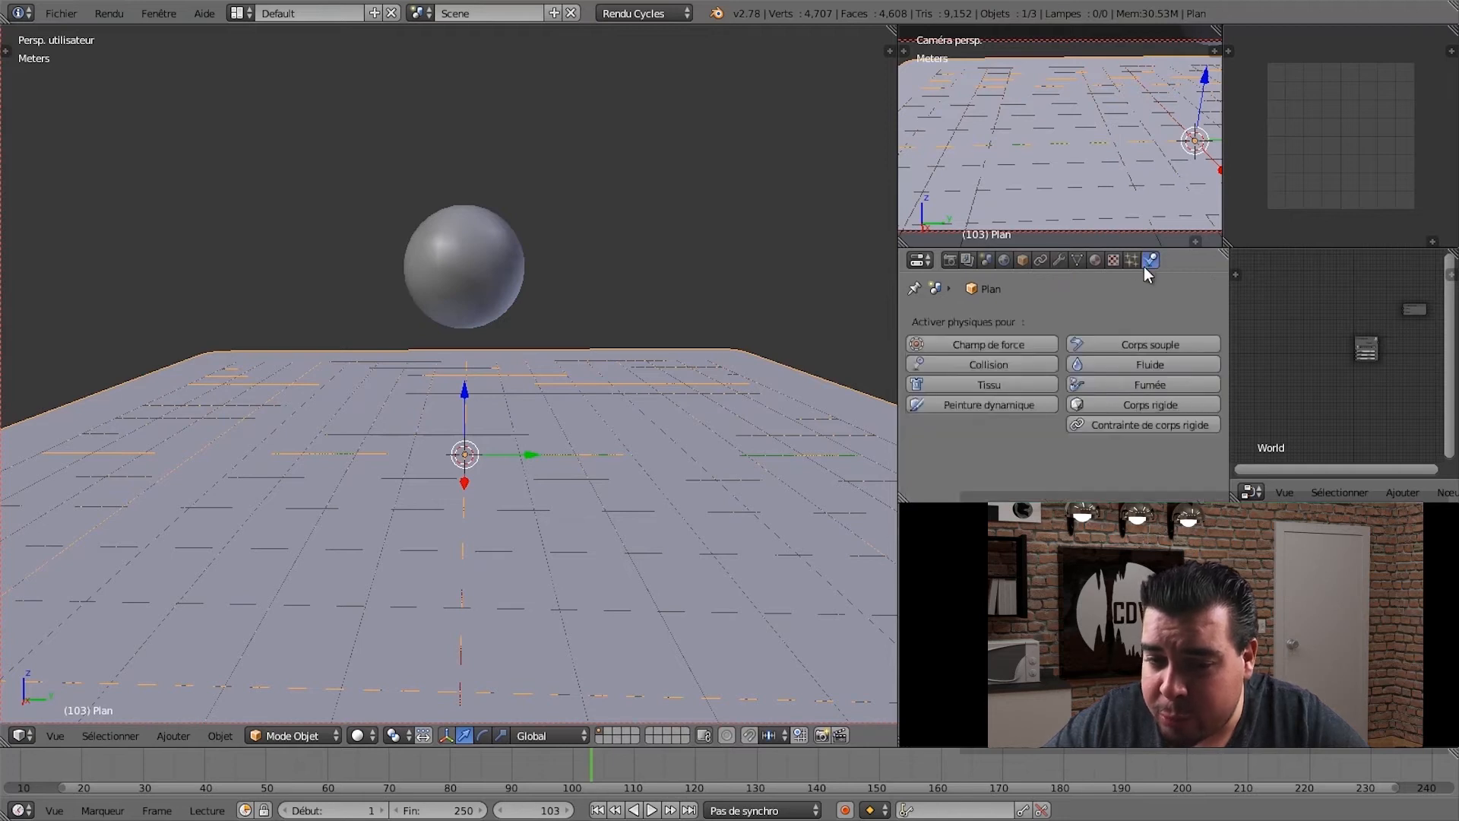
click(1006, 405)
scroll(997, 425, down, 1)
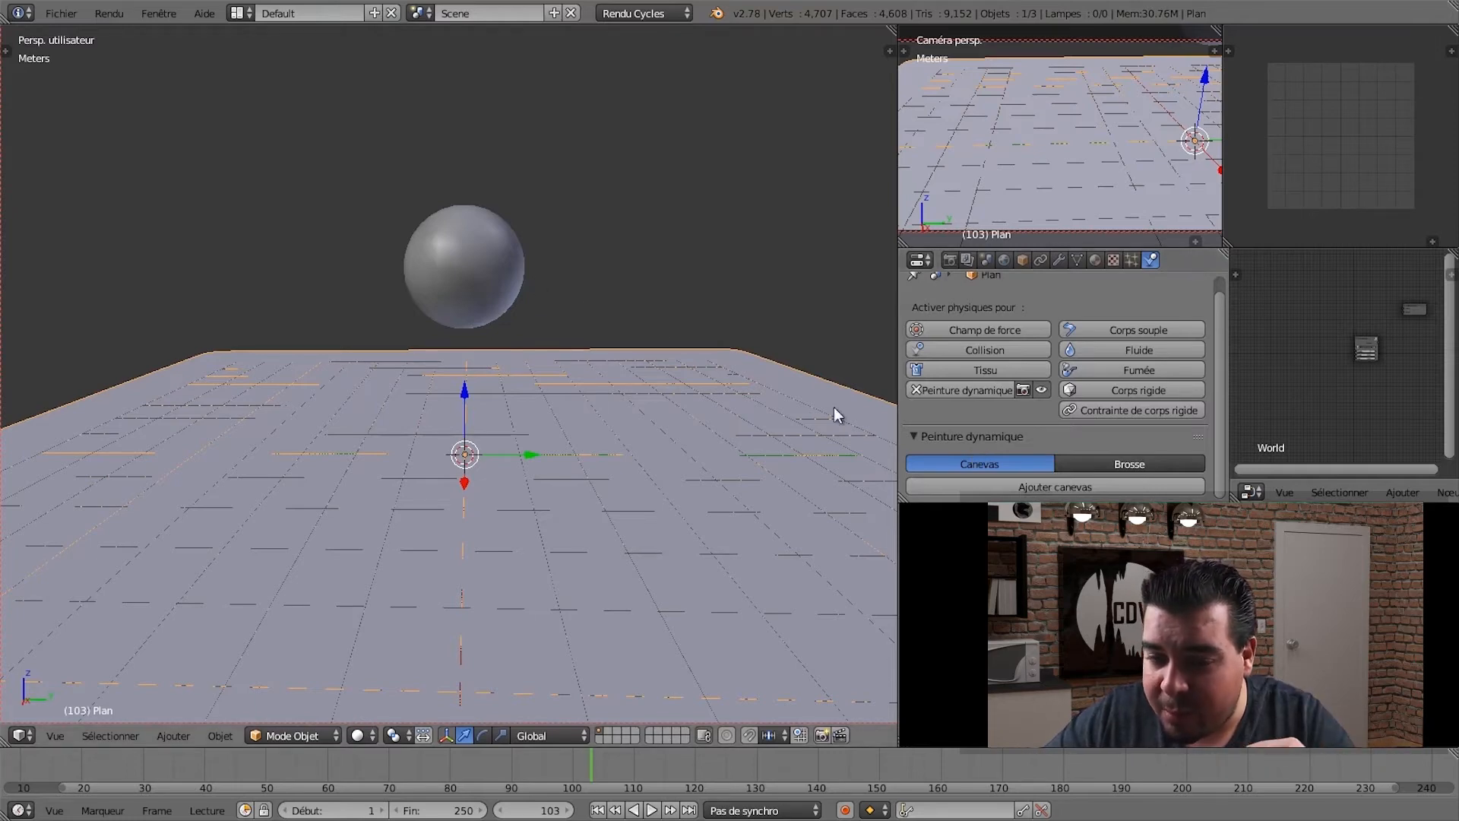
click(1064, 486)
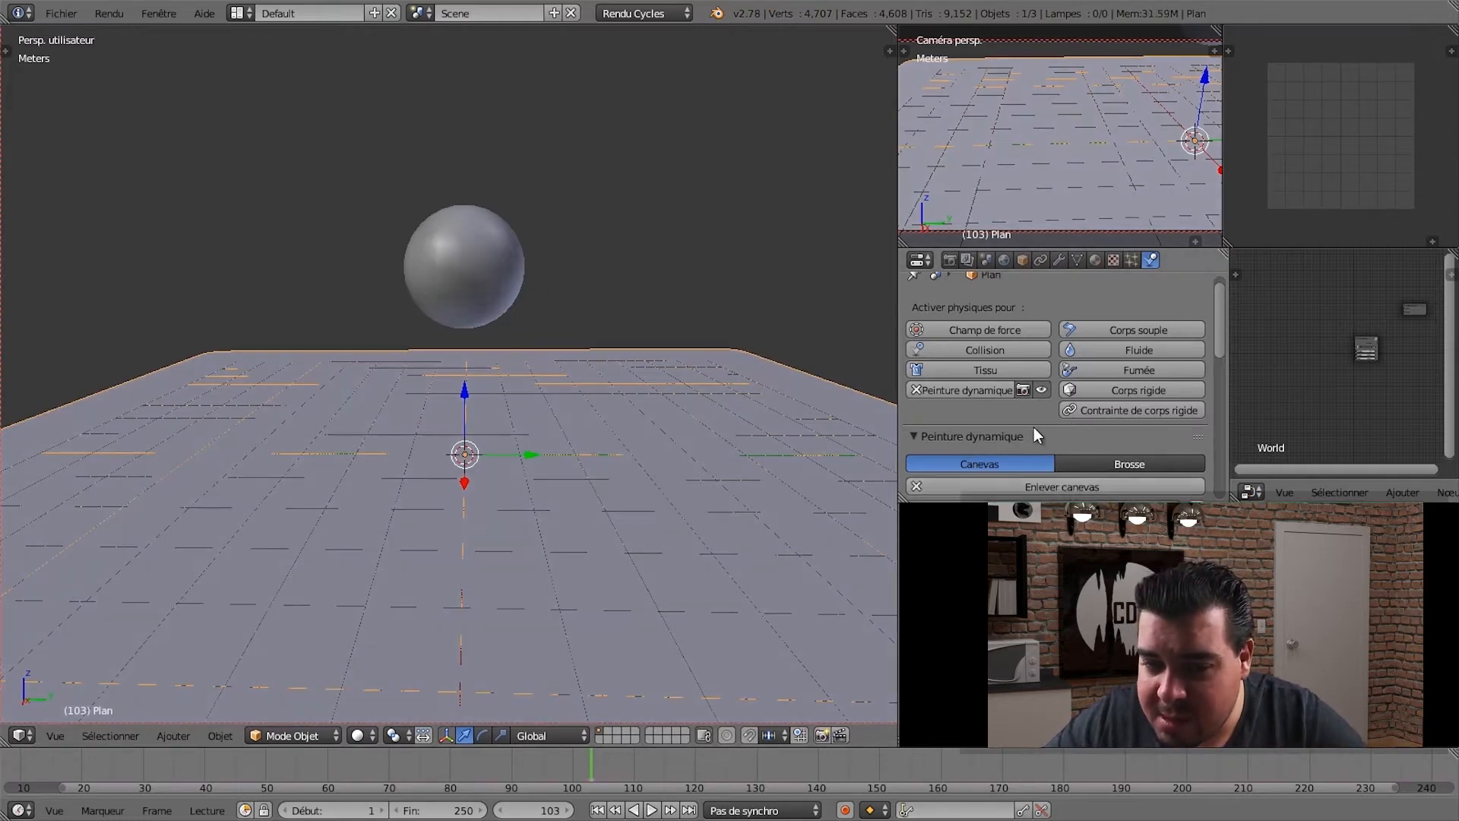
- Set the surface type of the plane's dynamic paint canvas to Waves
scroll(750, 362, down, 3)
scroll(652, 407, up, 2)
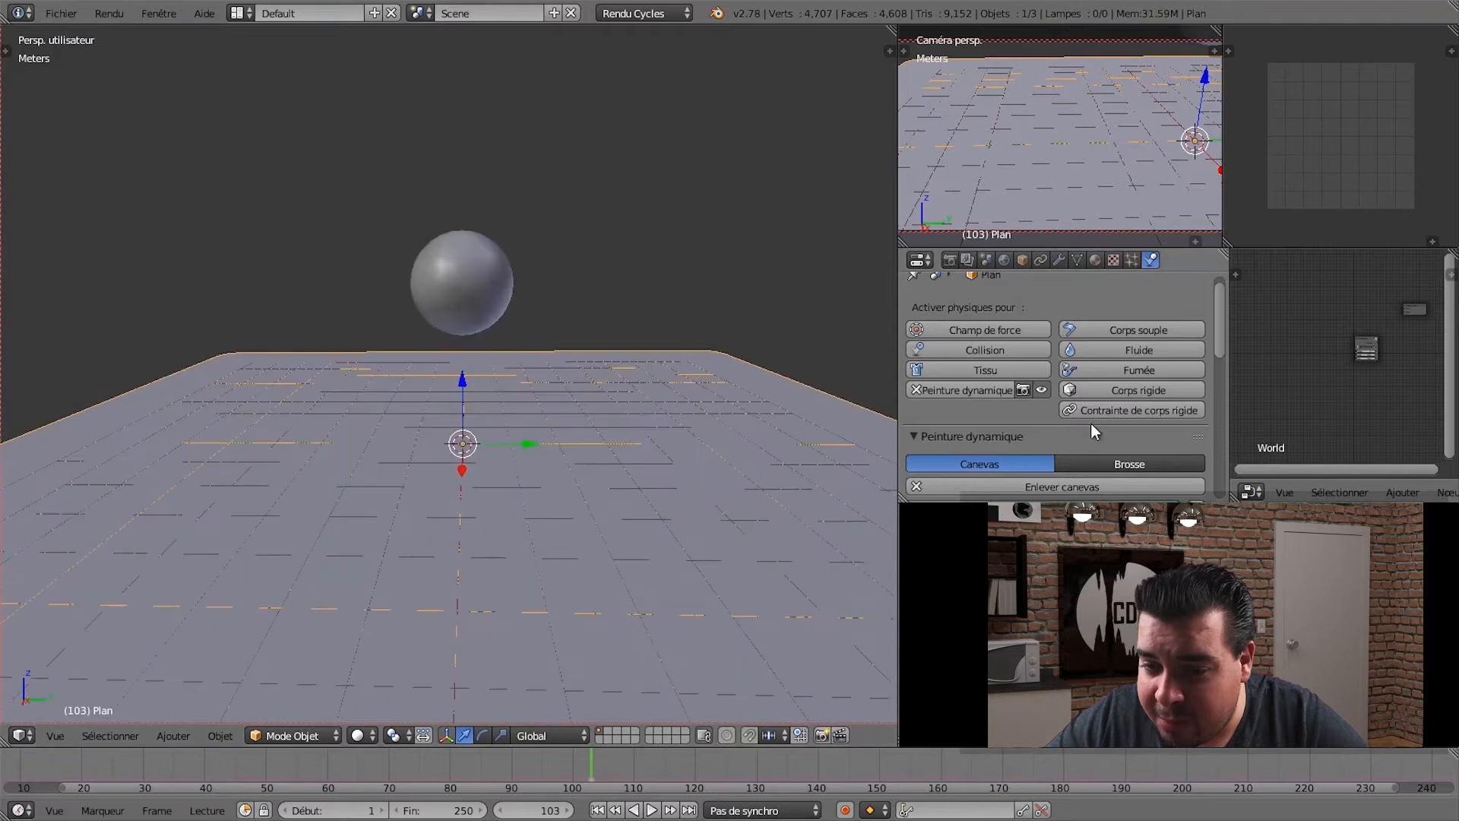
drag(1216, 332, 1233, 398)
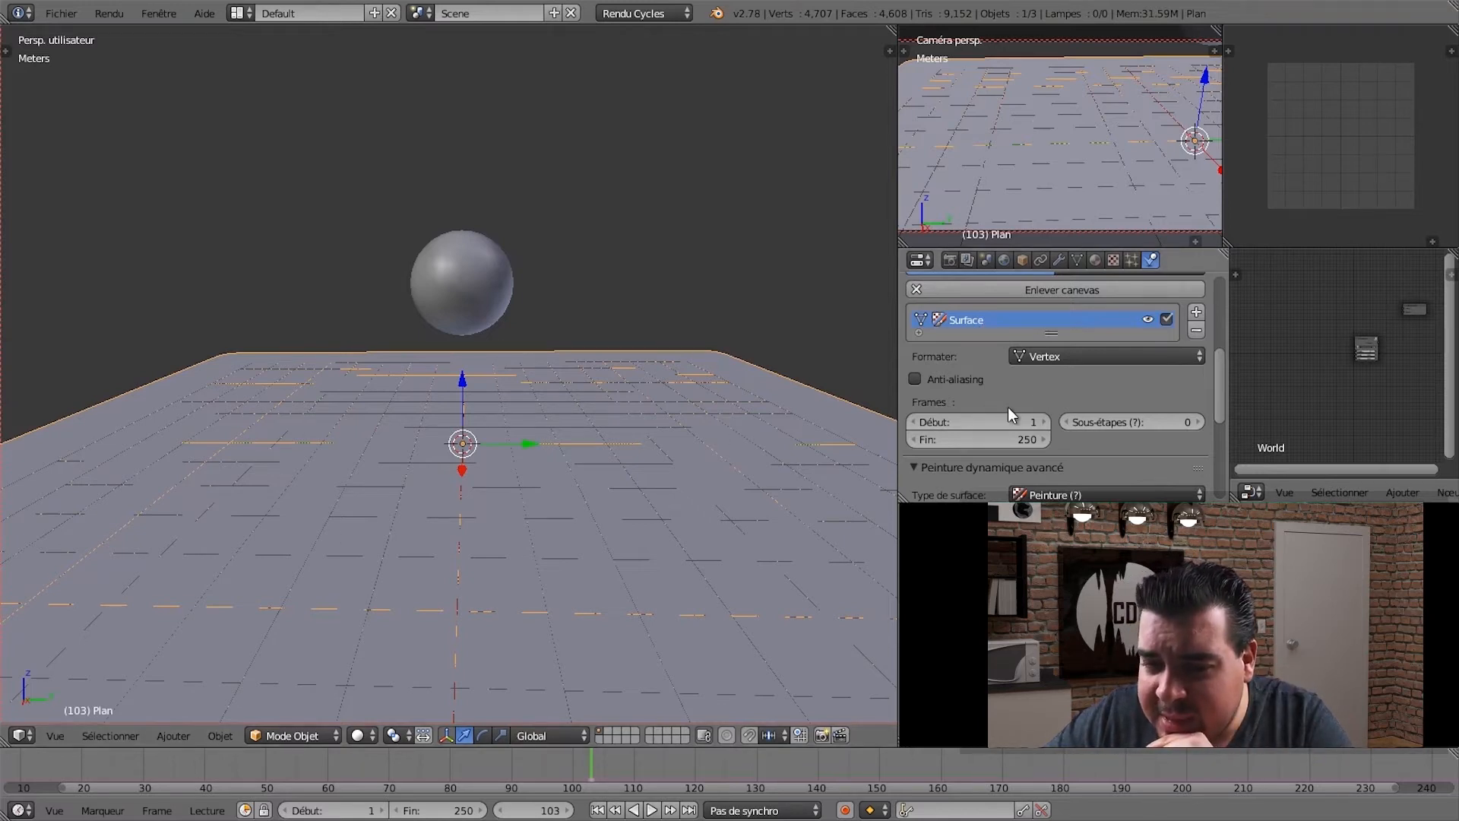
scroll(1075, 387, down, 1)
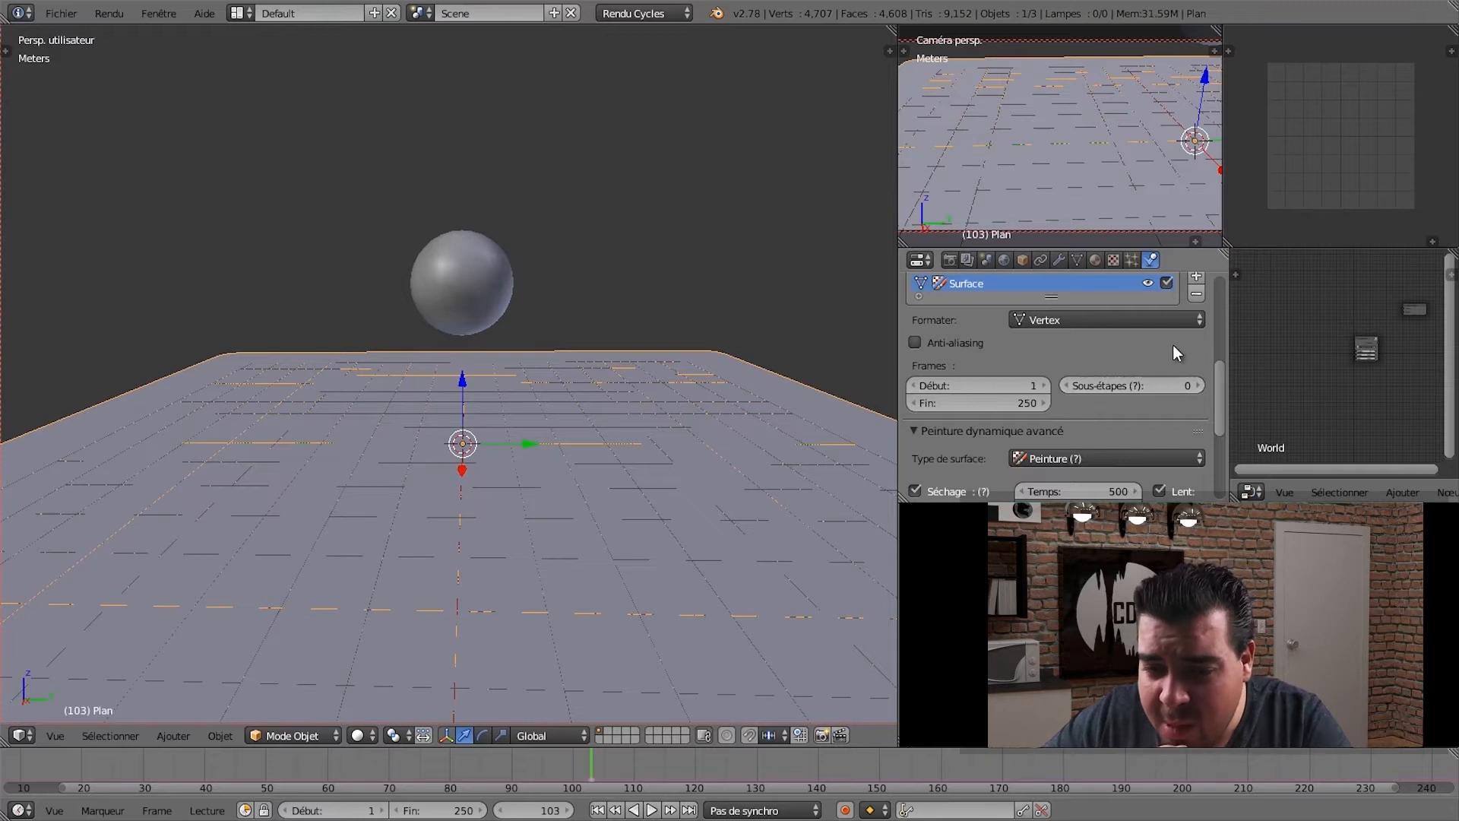
scroll(1173, 352, down, 1)
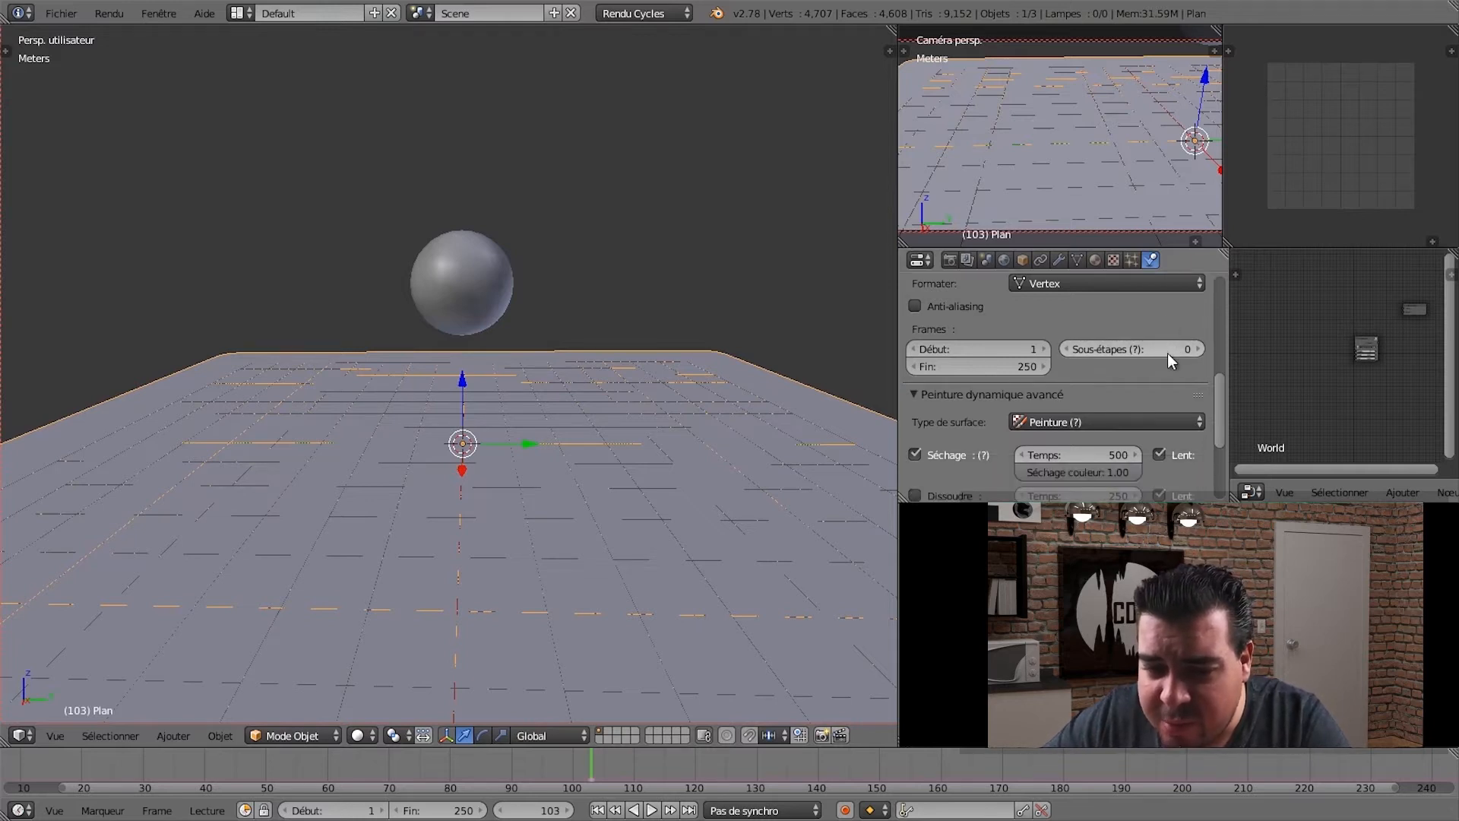
scroll(1140, 360, down, 1)
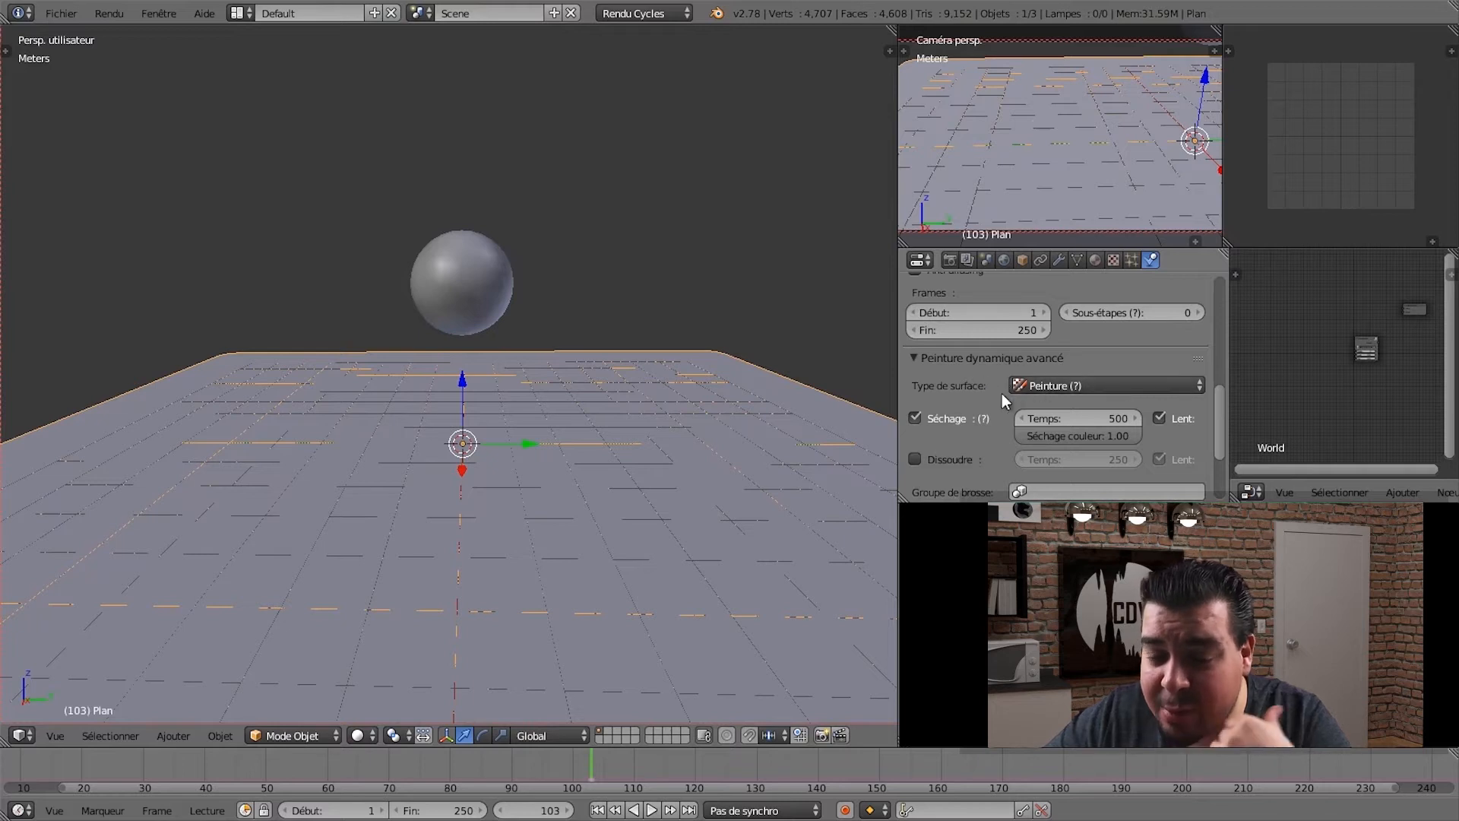
click(1099, 386)
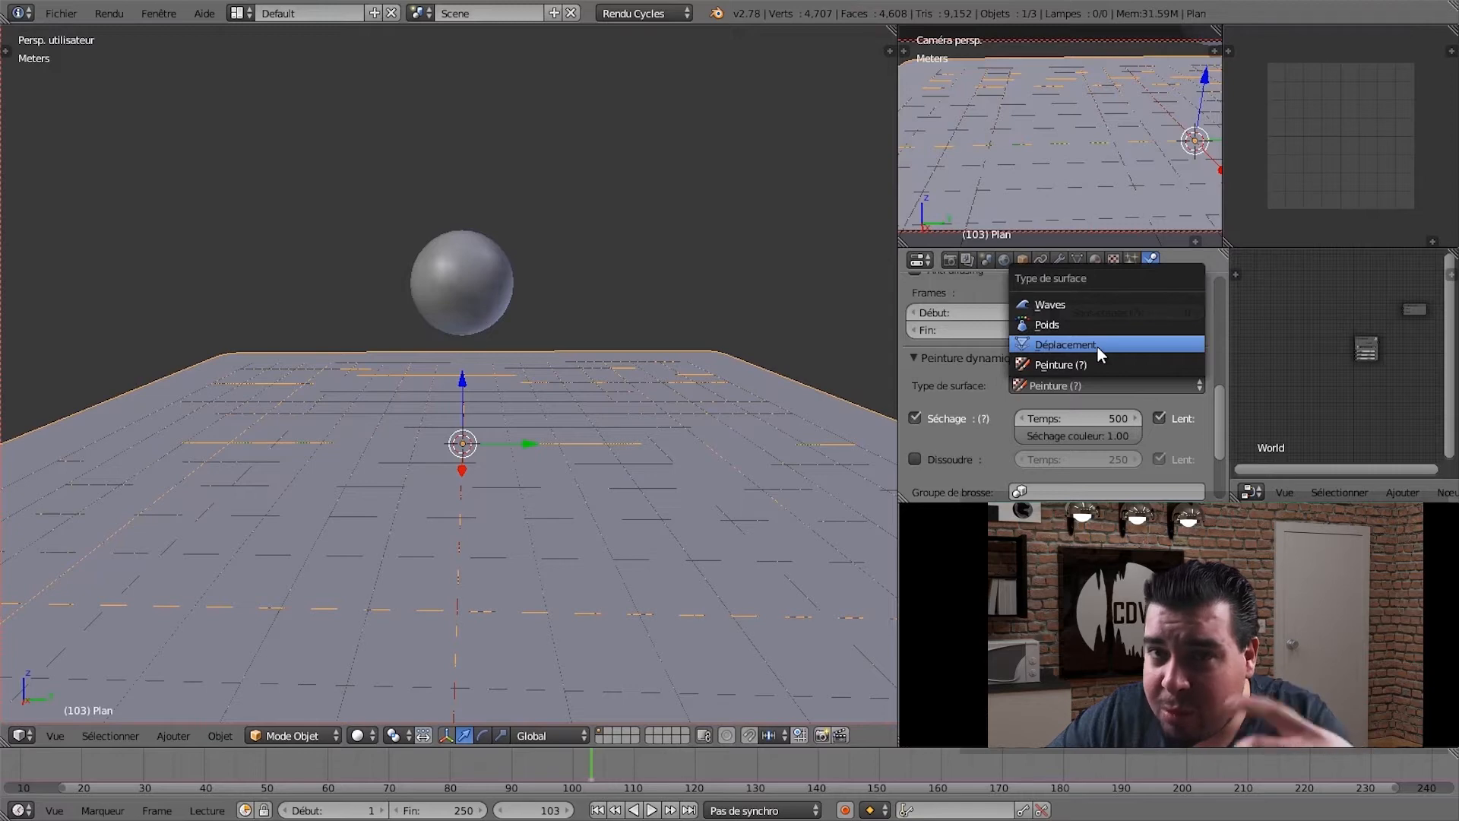
click(1086, 305)
- Review the canvas's wave settings and check the choices for Groupe de brosse, leaving it empty
scroll(1133, 423, down, 2)
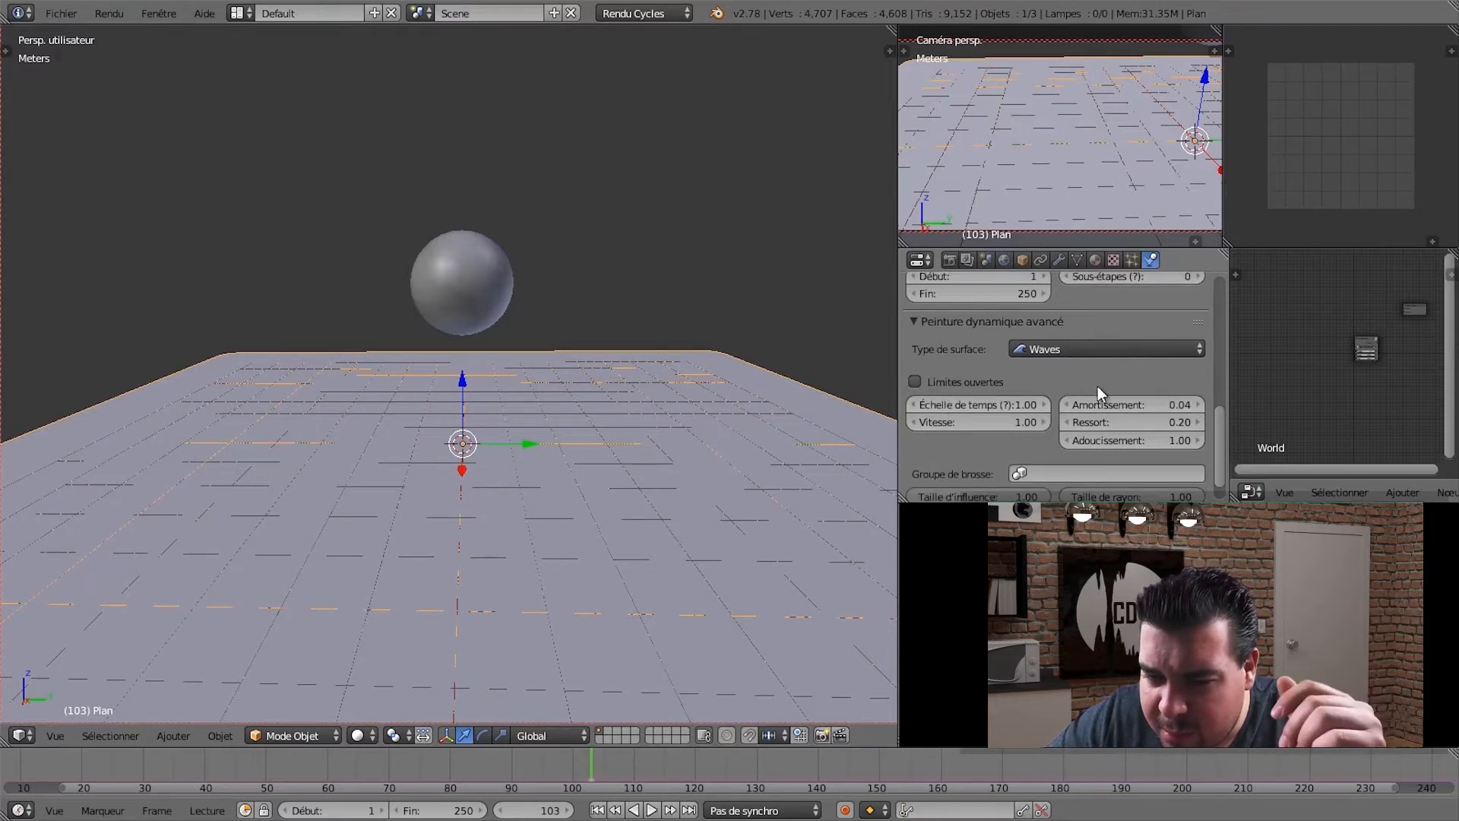
scroll(1111, 386, down, 2)
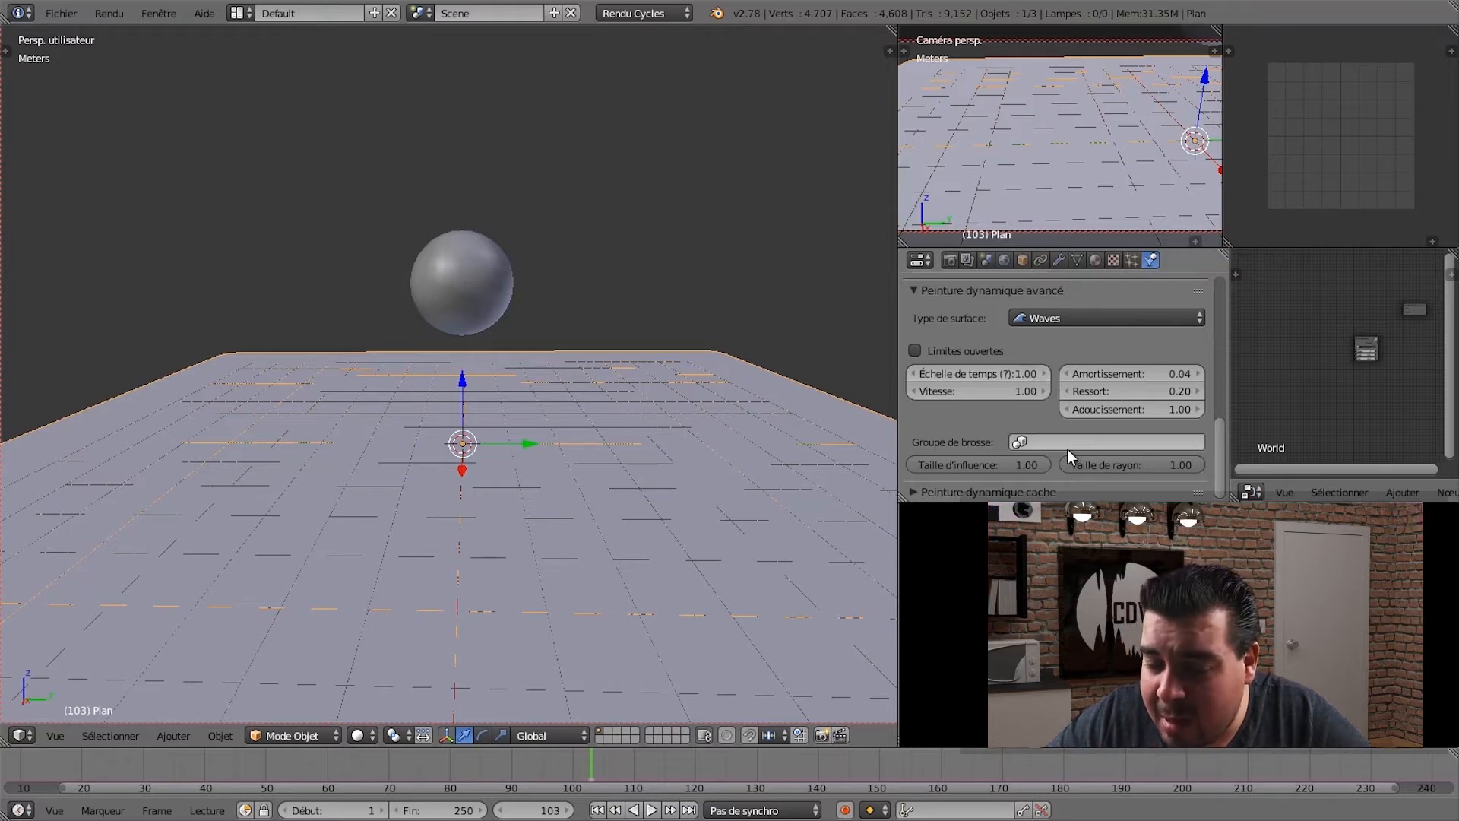
click(1050, 441)
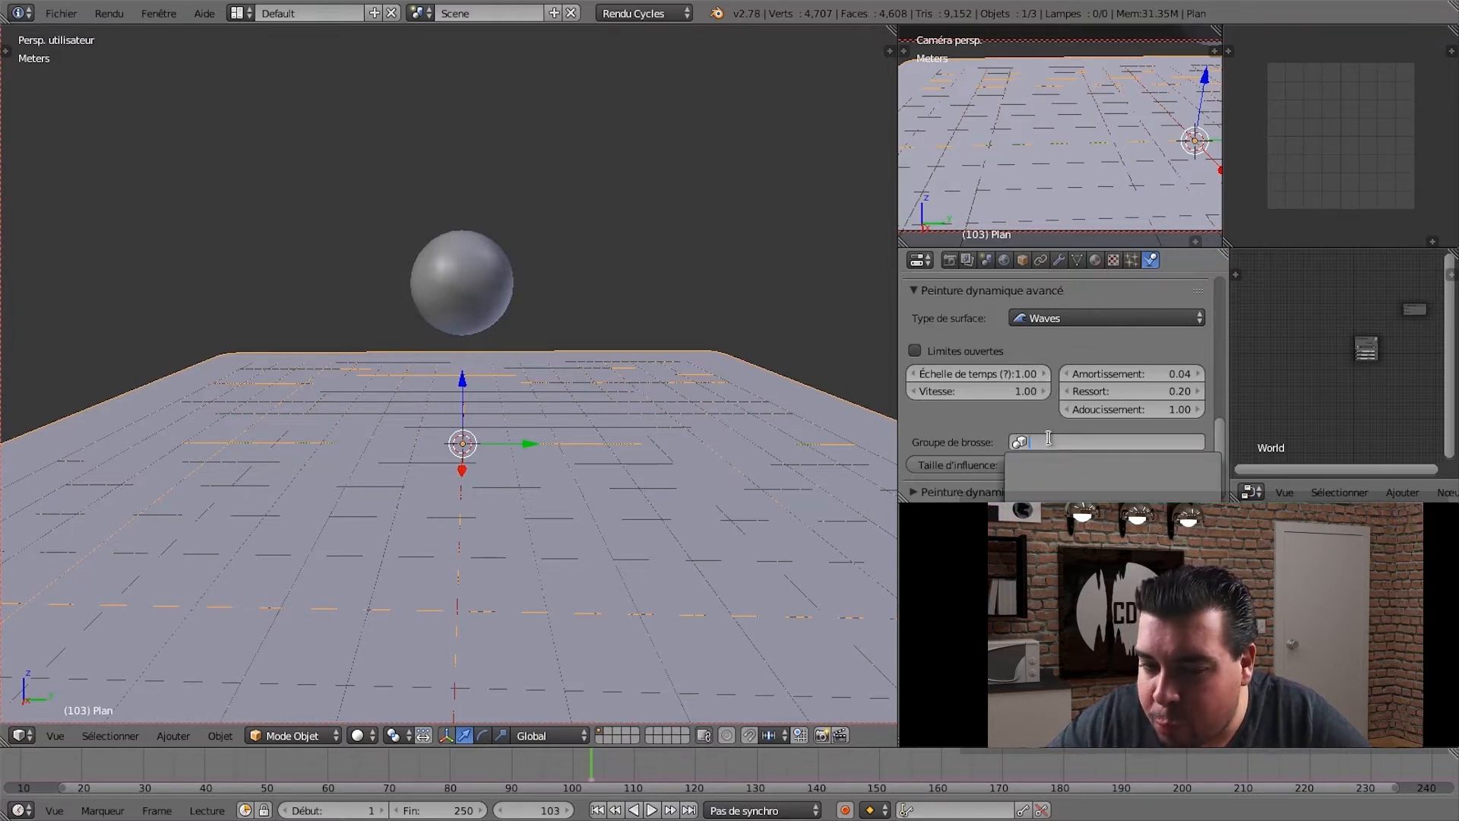
click(1047, 421)
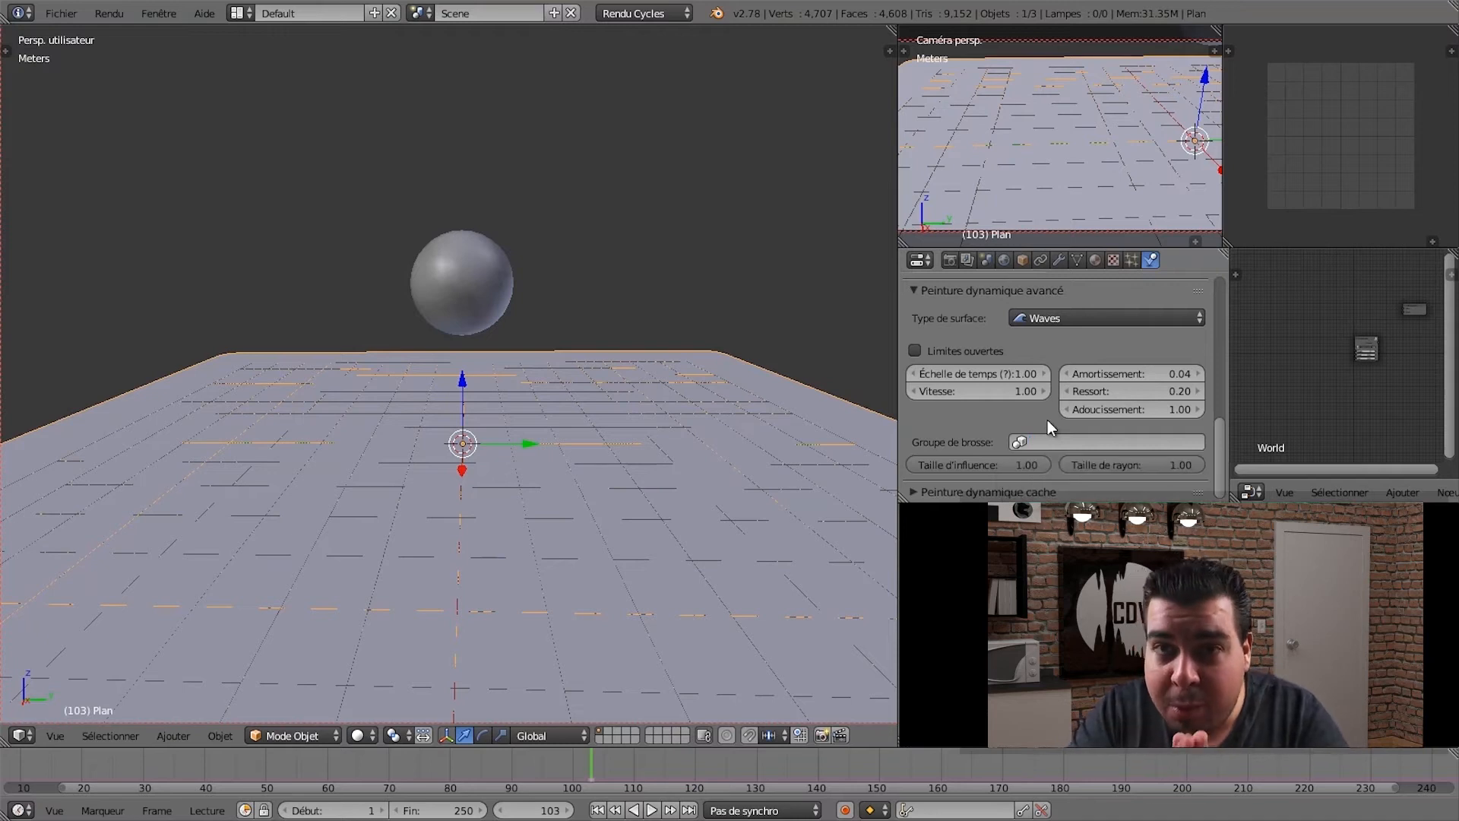
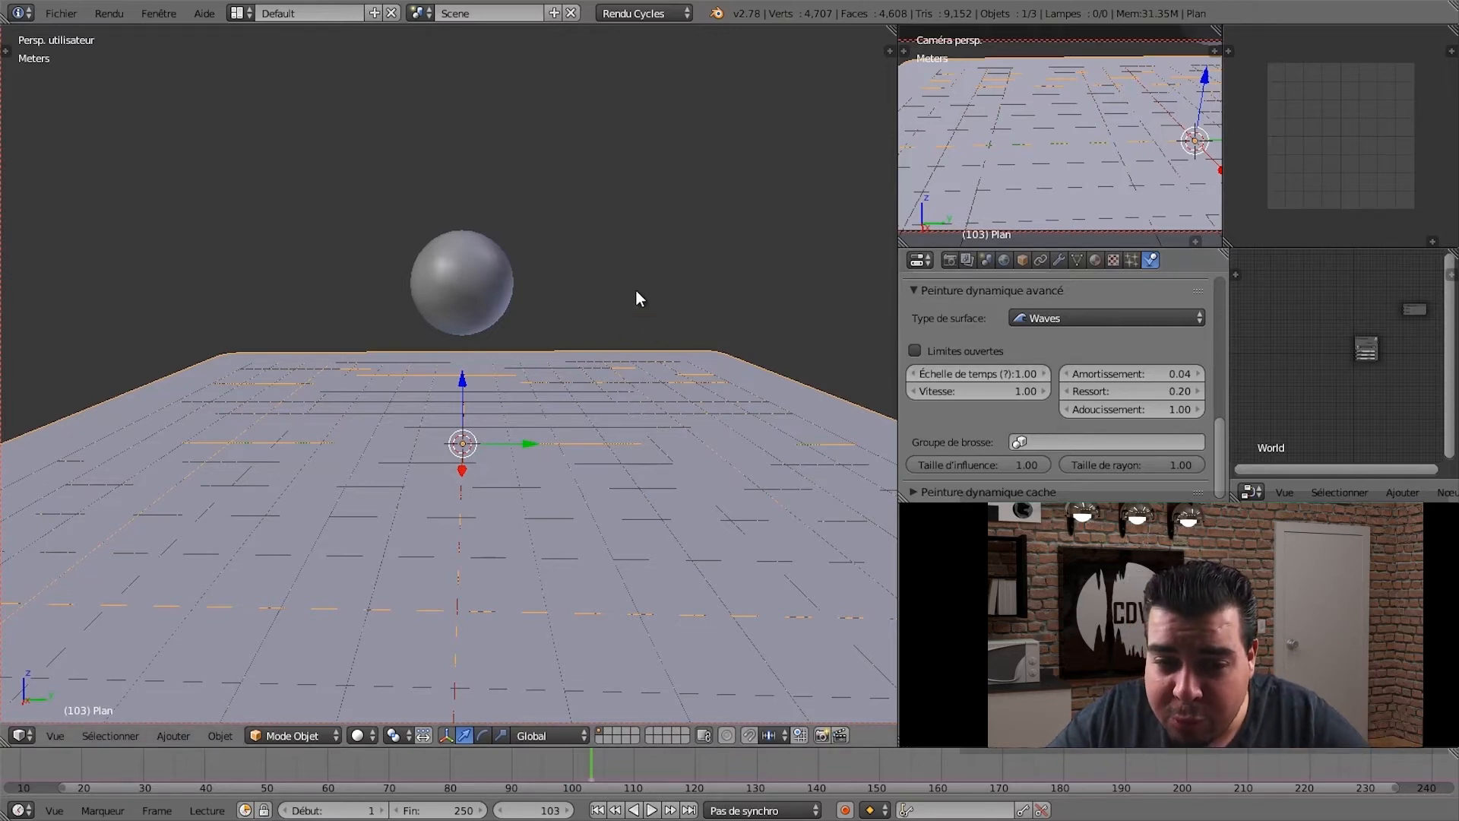
- Select the sphere, start animation playback, and display its modifiers
scroll(687, 336, up, 3)
scroll(687, 336, down, 3)
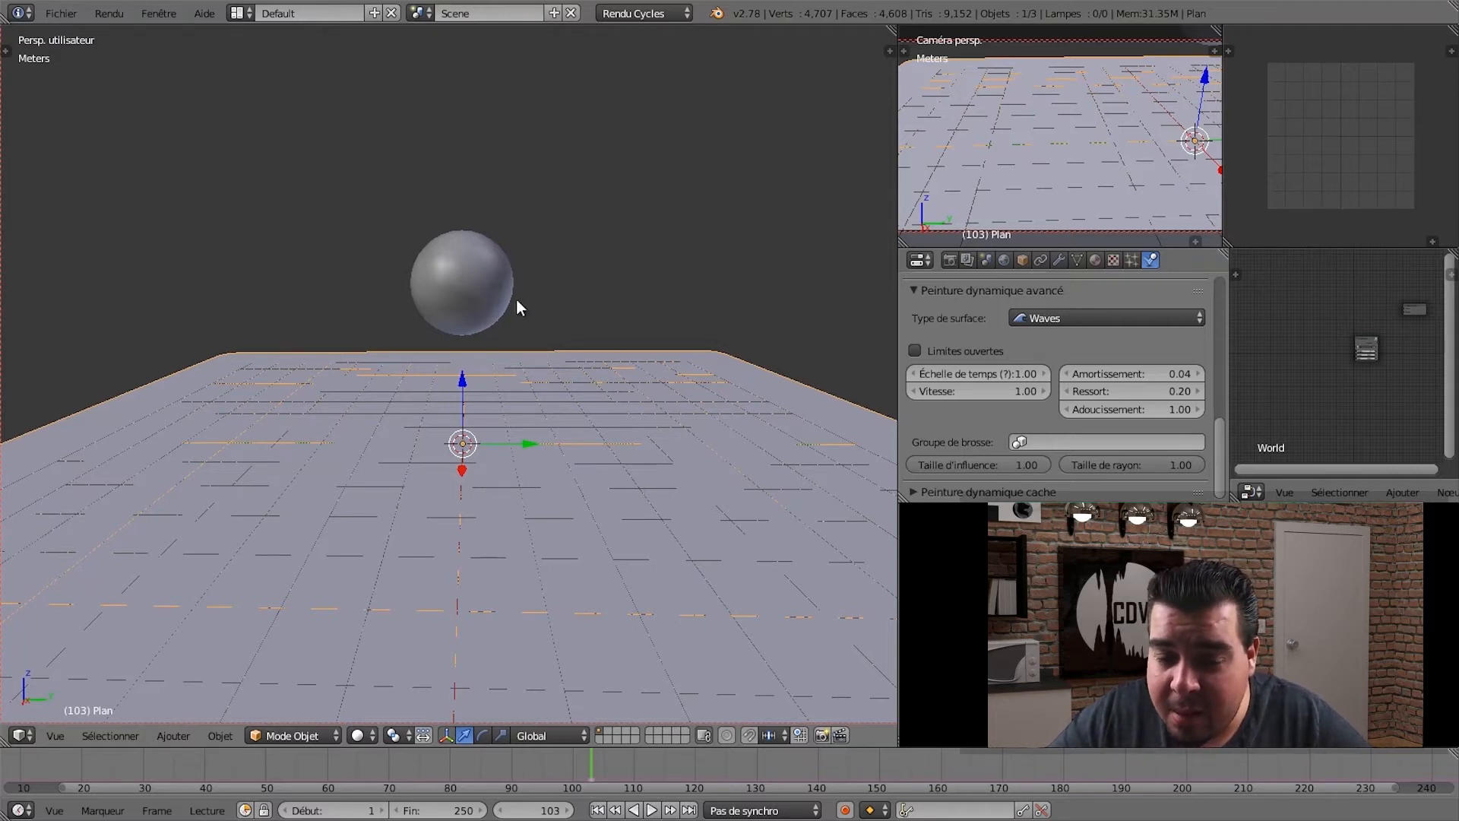
right_click(466, 288)
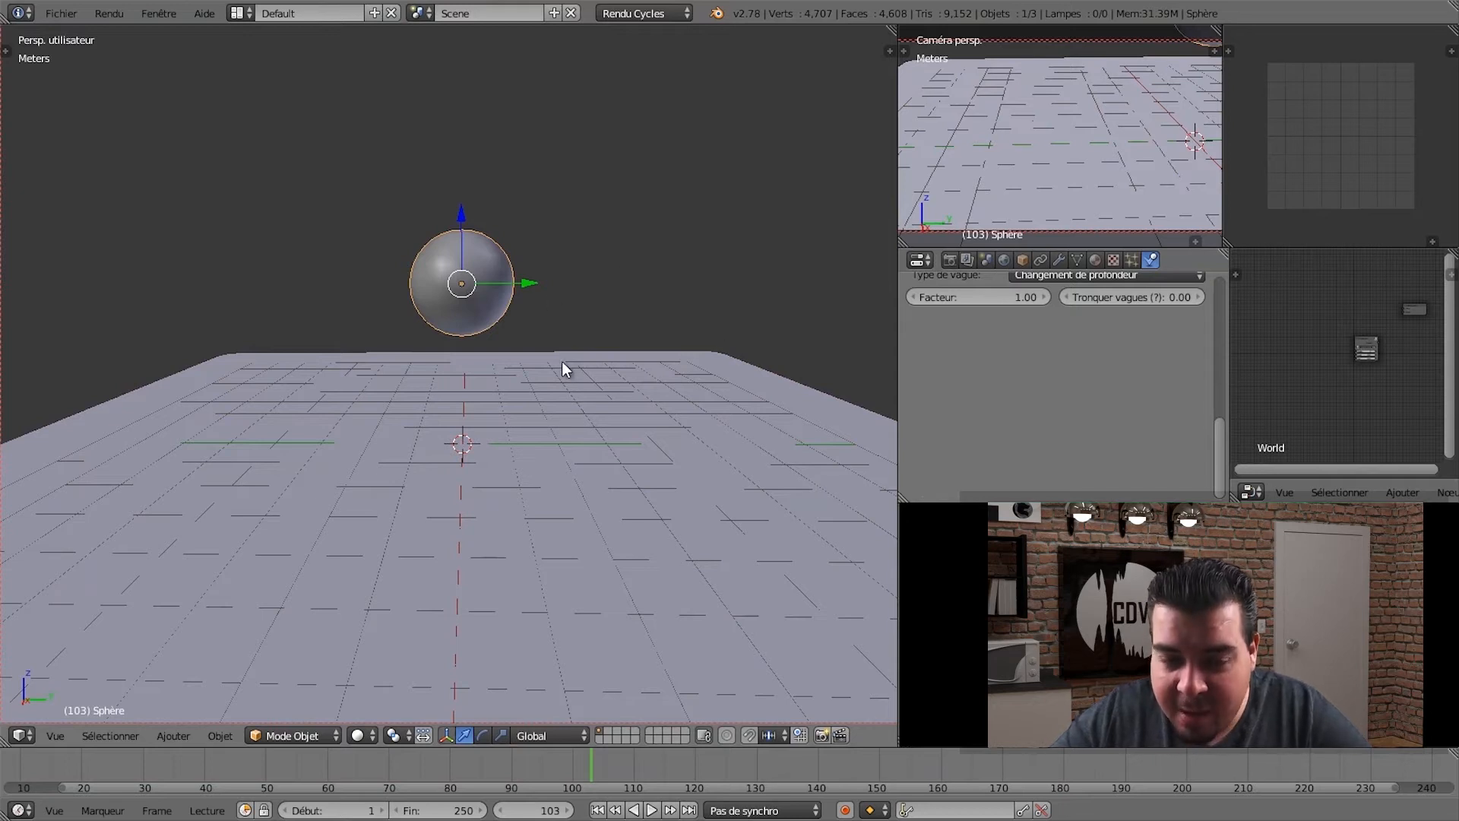
key(alt+a)
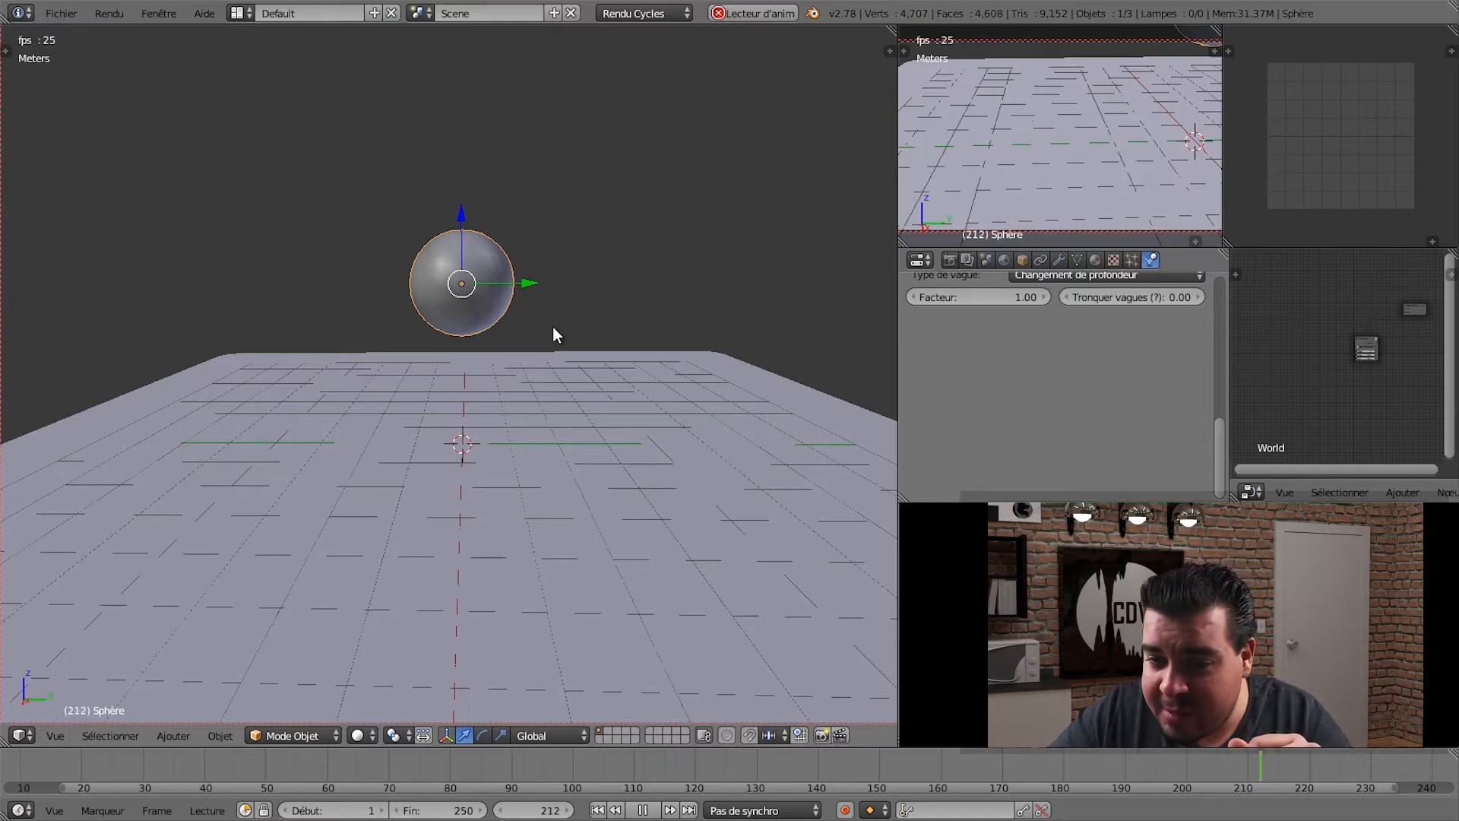
click(1059, 259)
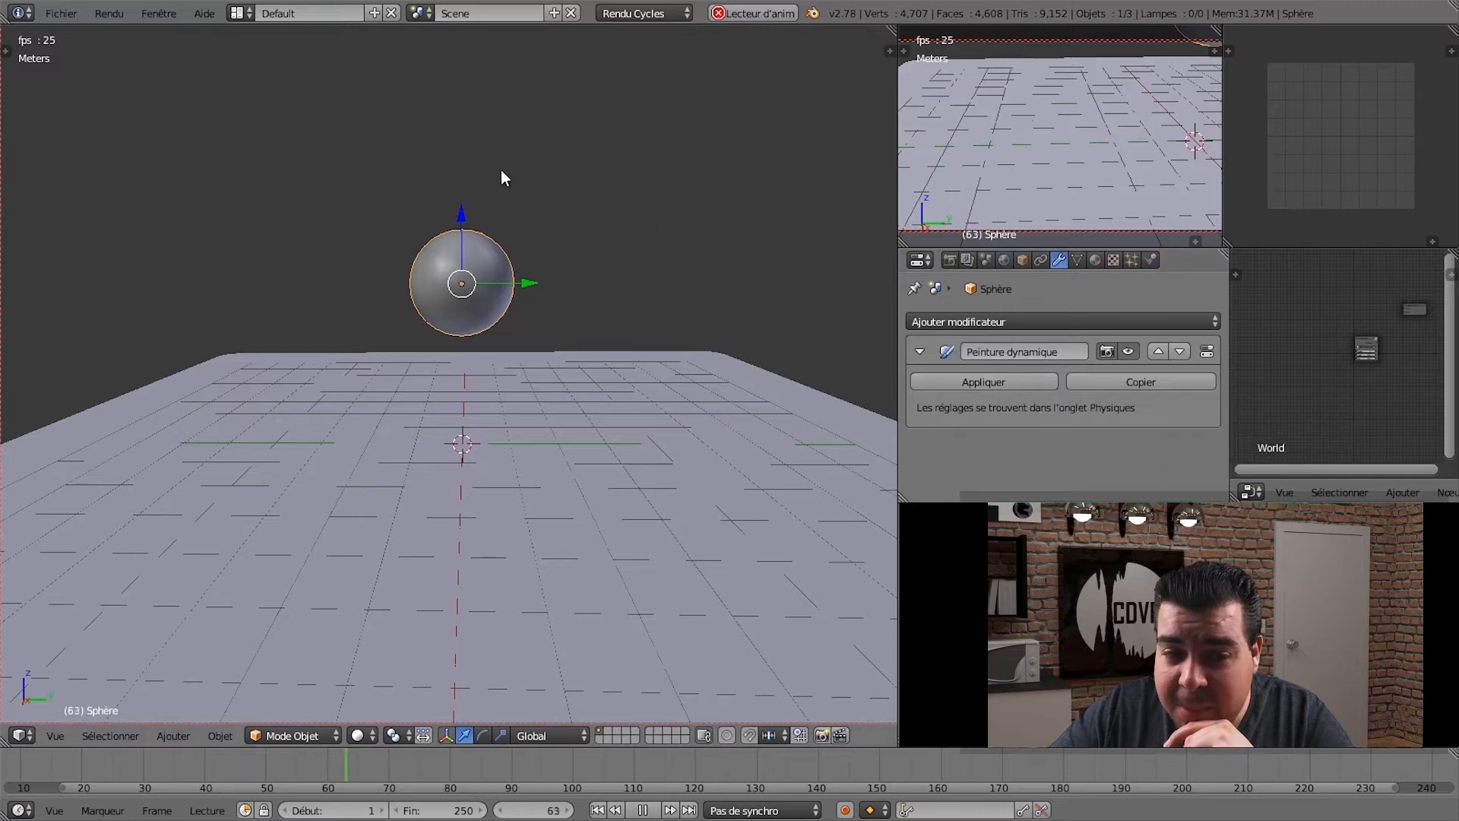
- Lower the sphere along Z into the canvas plane during playback and shift it around the surface to test the waves
click(461, 217)
mouse_move(460, 216)
mouse_down()
mouse_move(465, 414)
mouse_move(474, 283)
mouse_move(460, 416)
mouse_move(473, 267)
mouse_move(467, 371)
mouse_move(481, 319)
mouse_move(473, 420)
mouse_move(482, 144)
mouse_move(471, 384)
mouse_move(491, 285)
mouse_move(489, 372)
mouse_move(473, 263)
mouse_move(478, 390)
mouse_move(493, 273)
mouse_move(491, 394)
mouse_move(491, 294)
mouse_move(495, 351)
mouse_move(507, 275)
mouse_move(496, 373)
mouse_up()
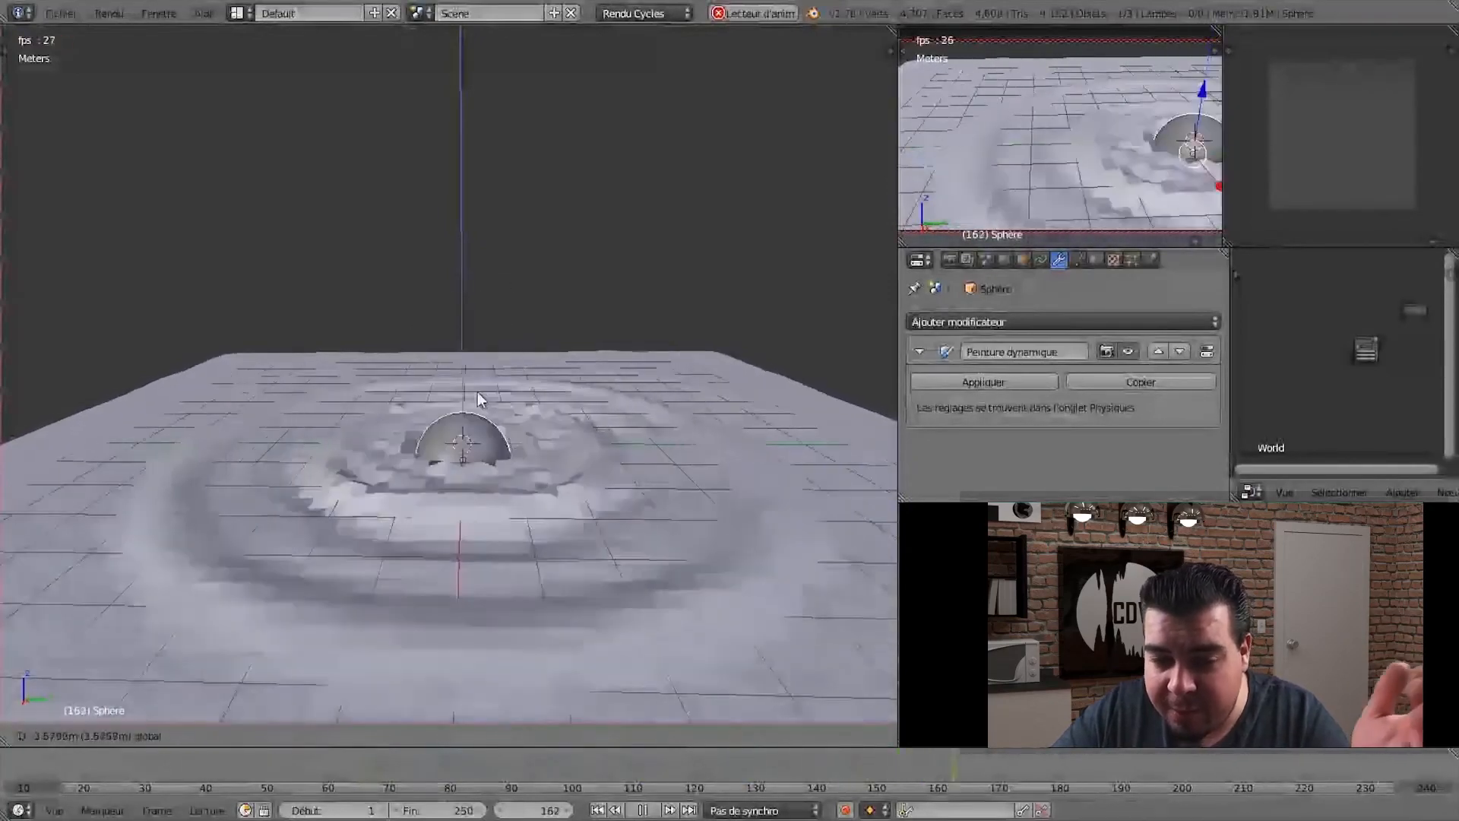
drag(475, 360, 472, 365)
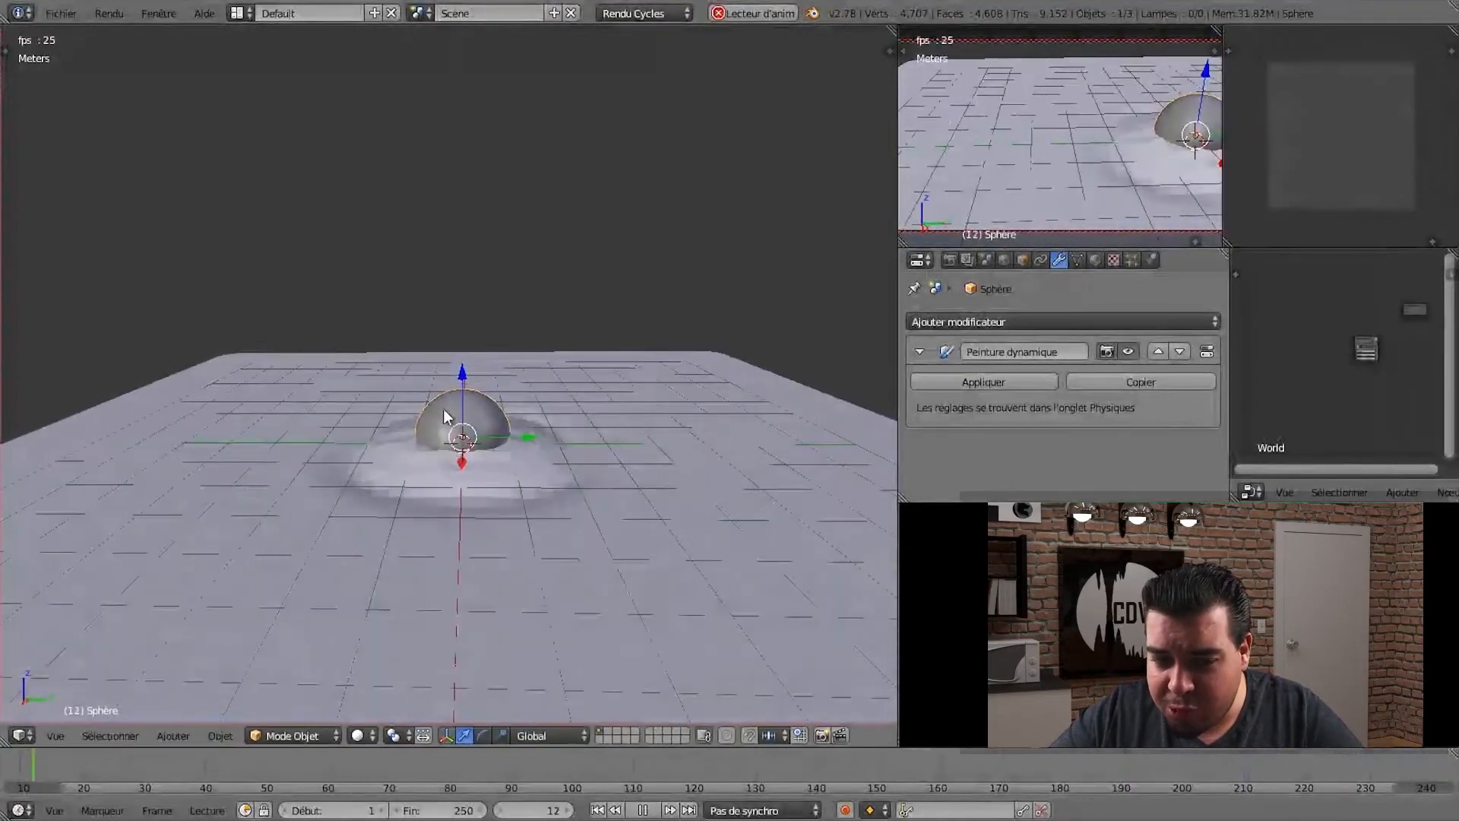
drag(513, 430, 466, 460)
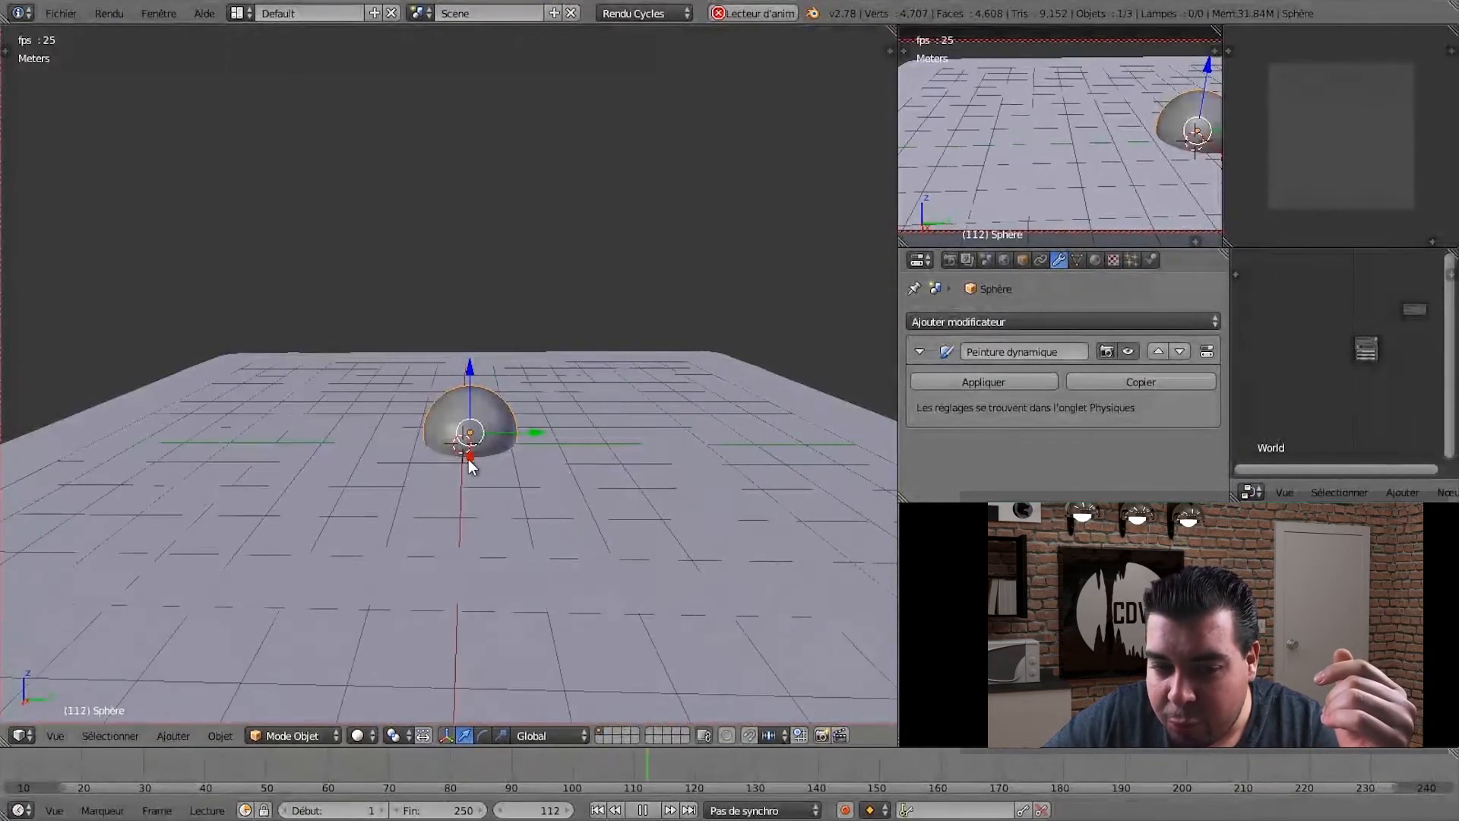
- Move the sphere across the canvas plane along X, and raise it along Z well above the surface
key(g)
key(z)
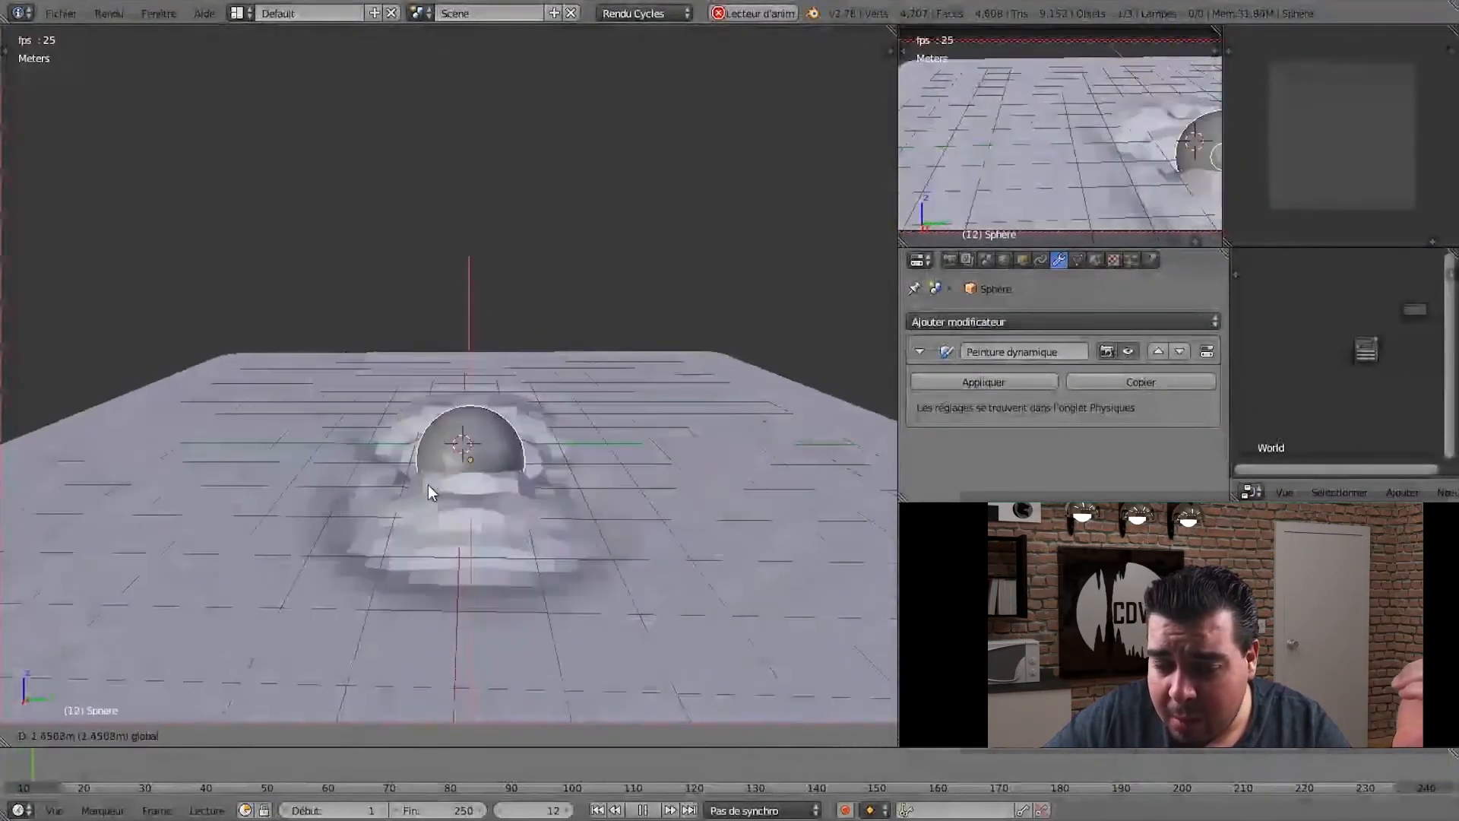
click(473, 284)
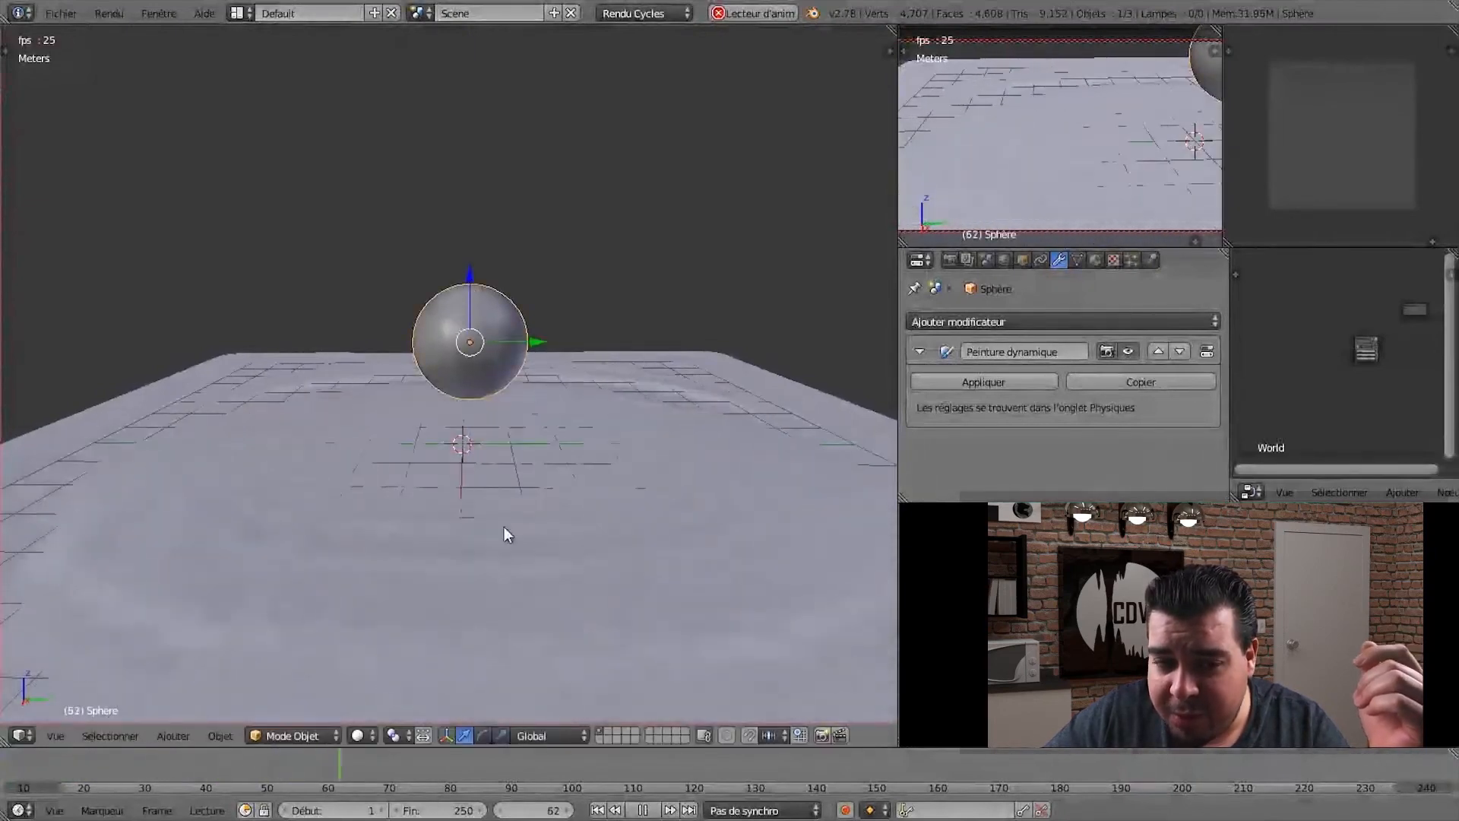
drag(483, 271, 440, 163)
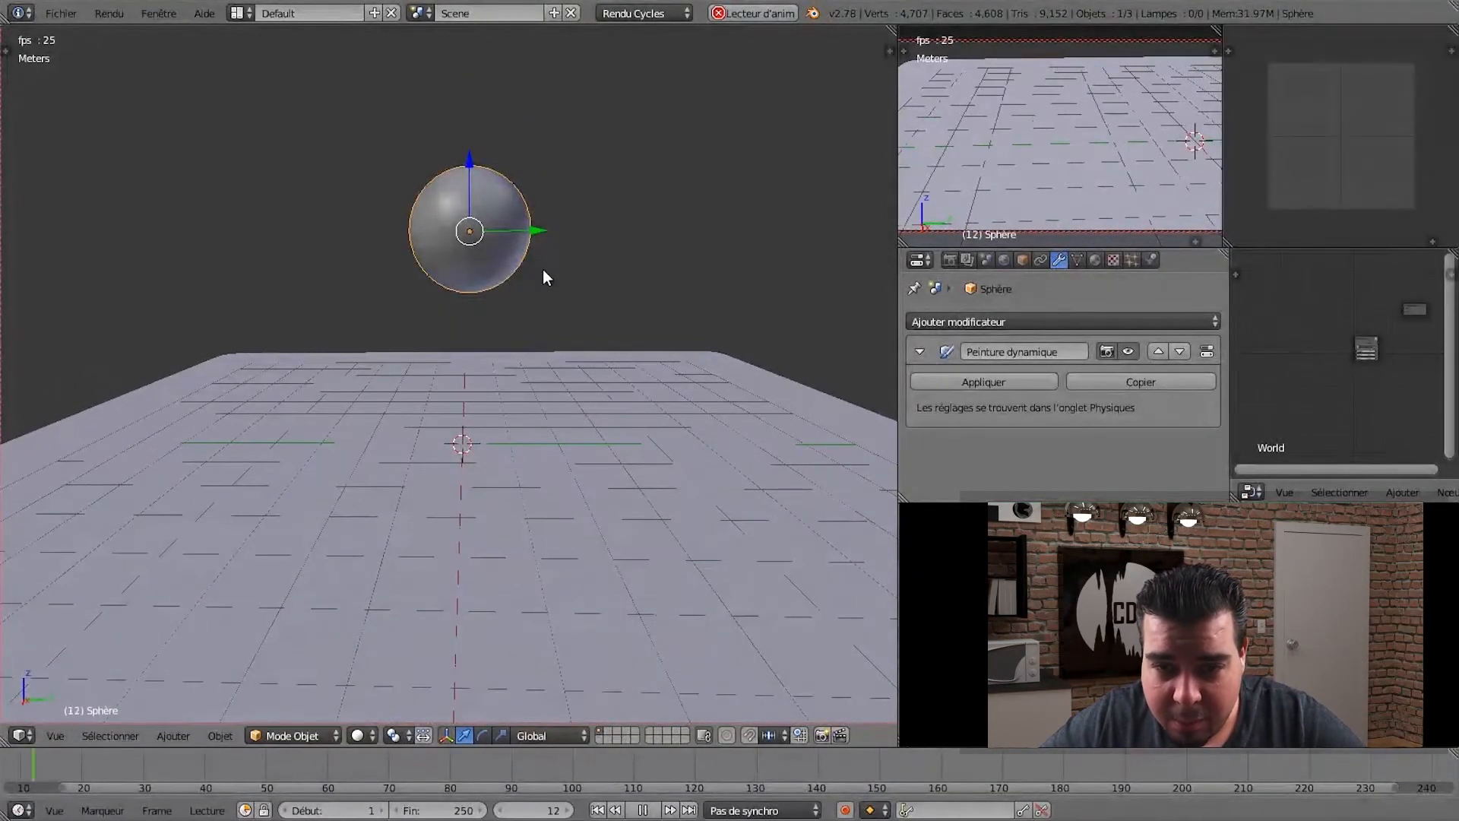
- Deselect everything, add a new plane mesh at the 3D cursor and scale it by 10
scroll(543, 297, down, 3)
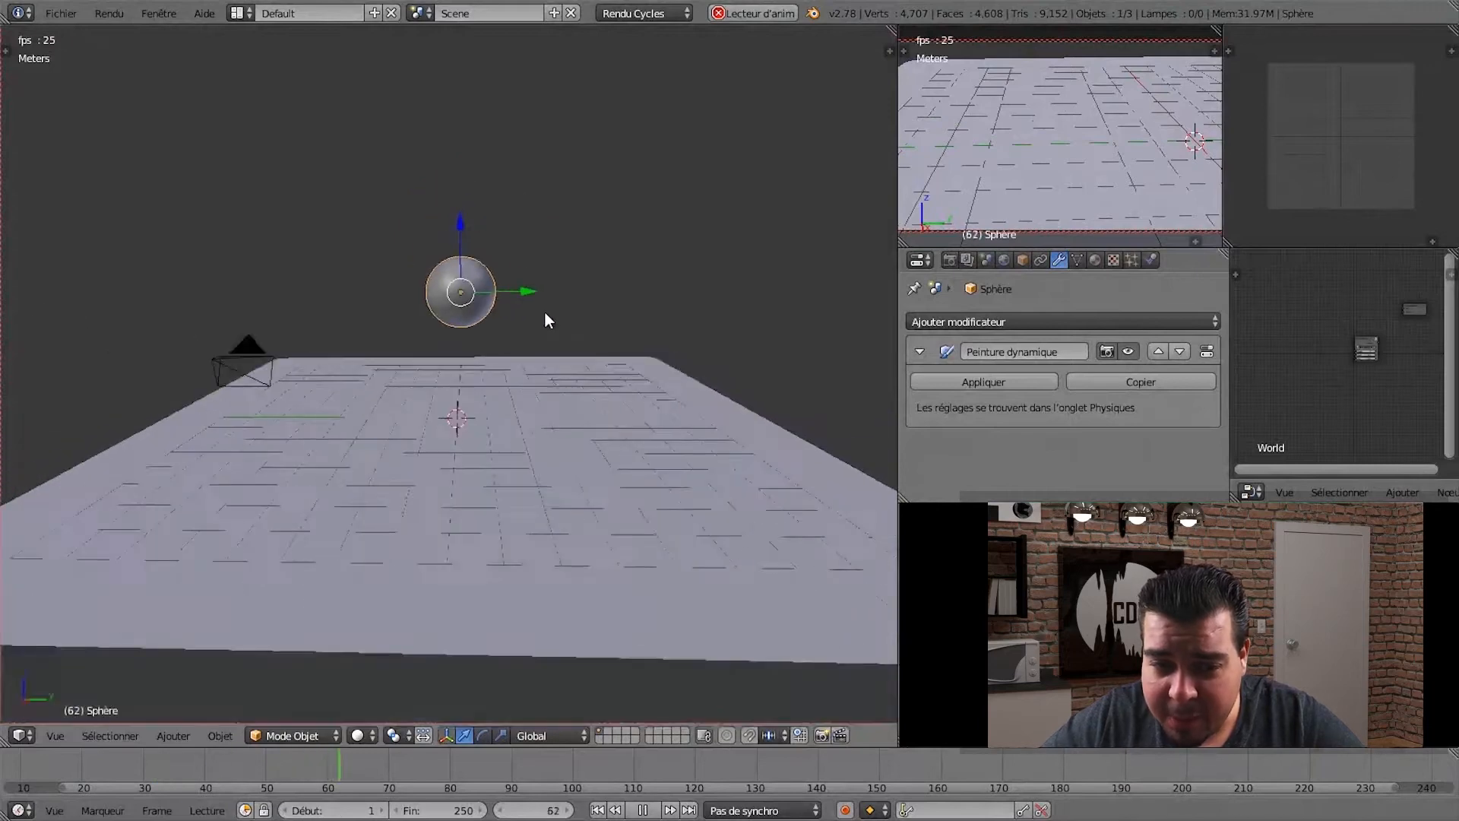
middle_drag(526, 351, 536, 322)
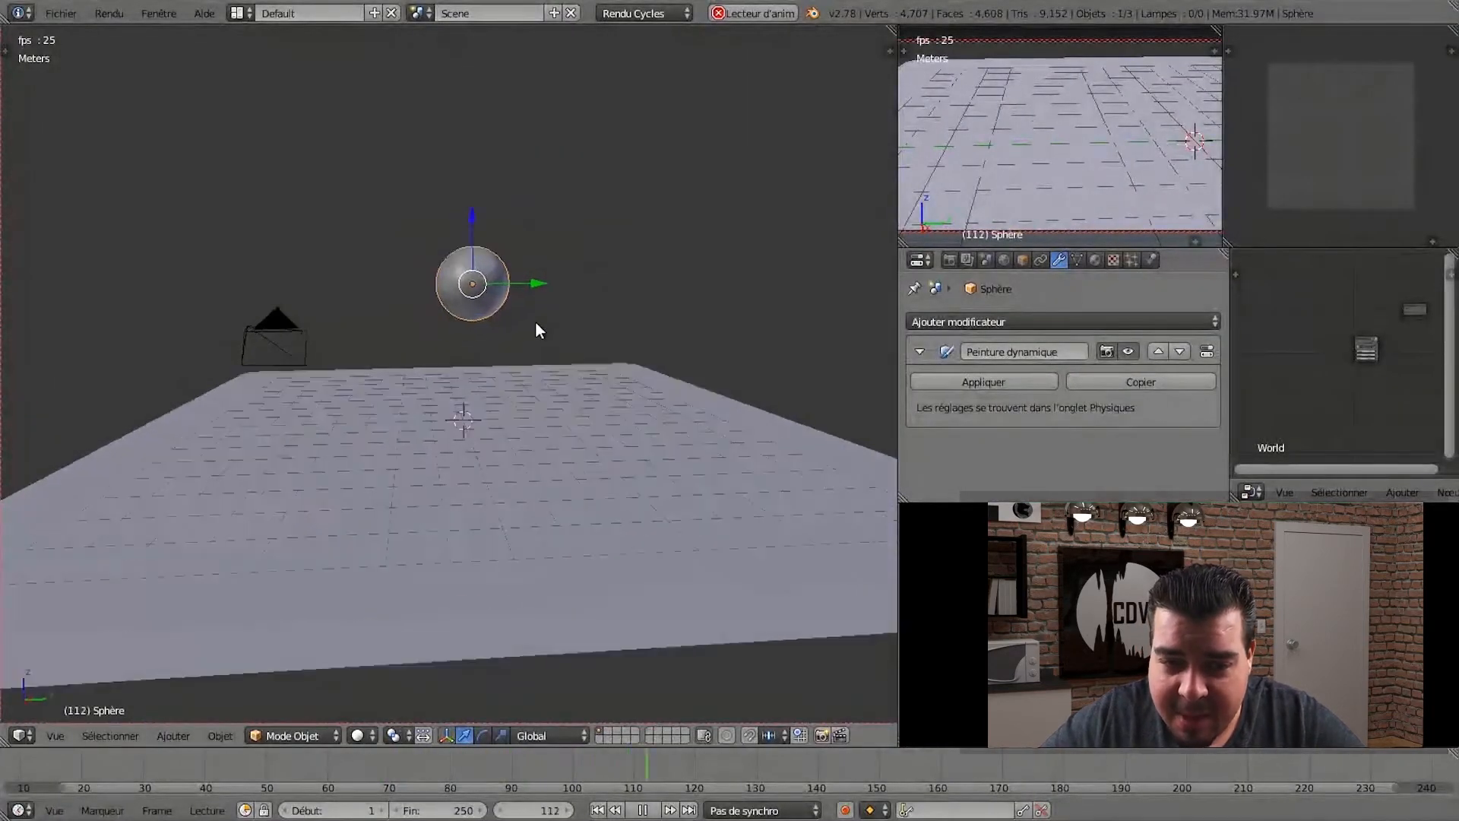
key(KP_0)
middle_drag(559, 400, 448, 364)
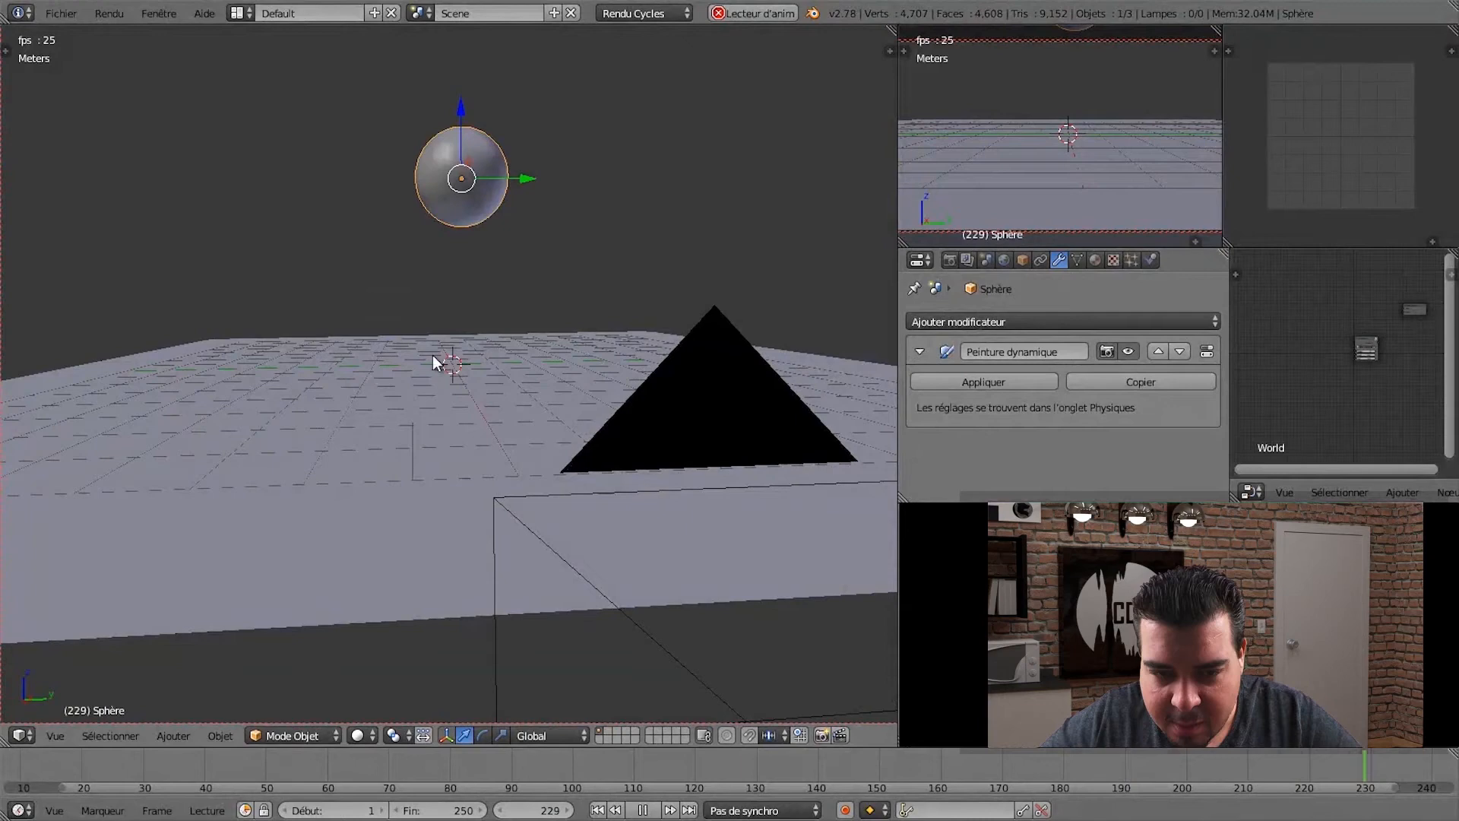
key(a)
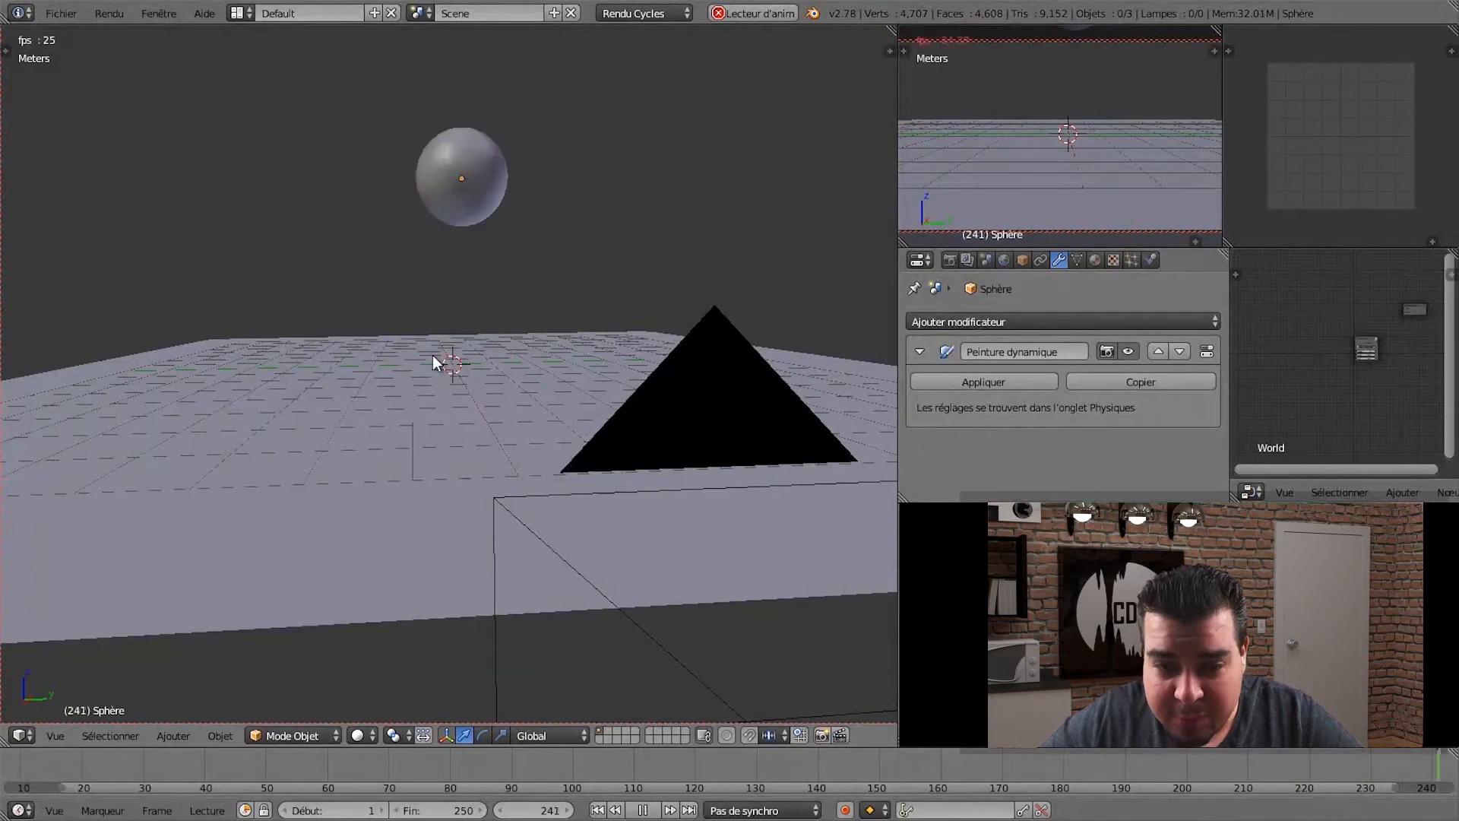
key(shift+a)
mouse_move(503, 360)
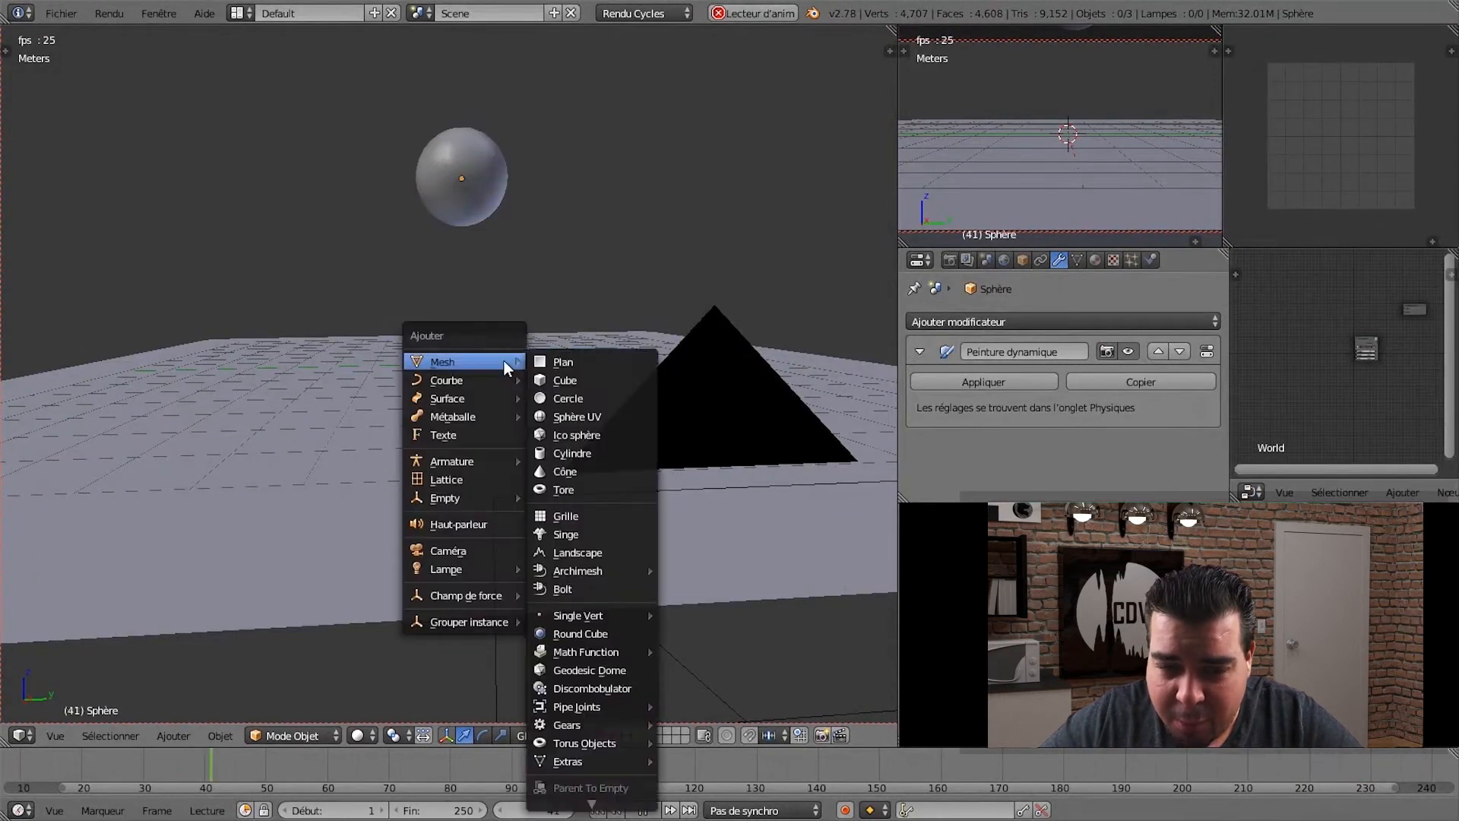
click(596, 366)
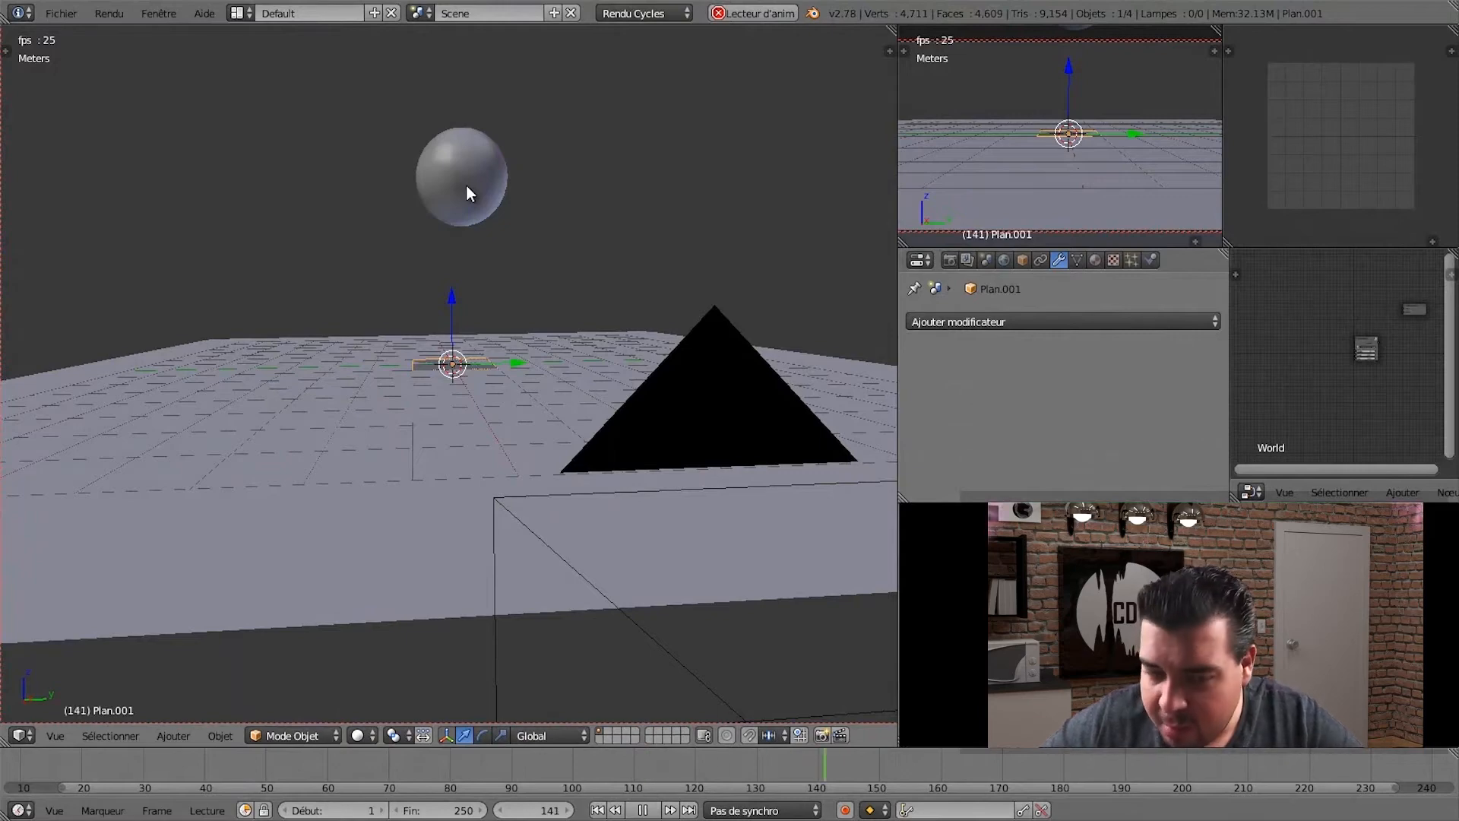
text(s10)
key(Return)
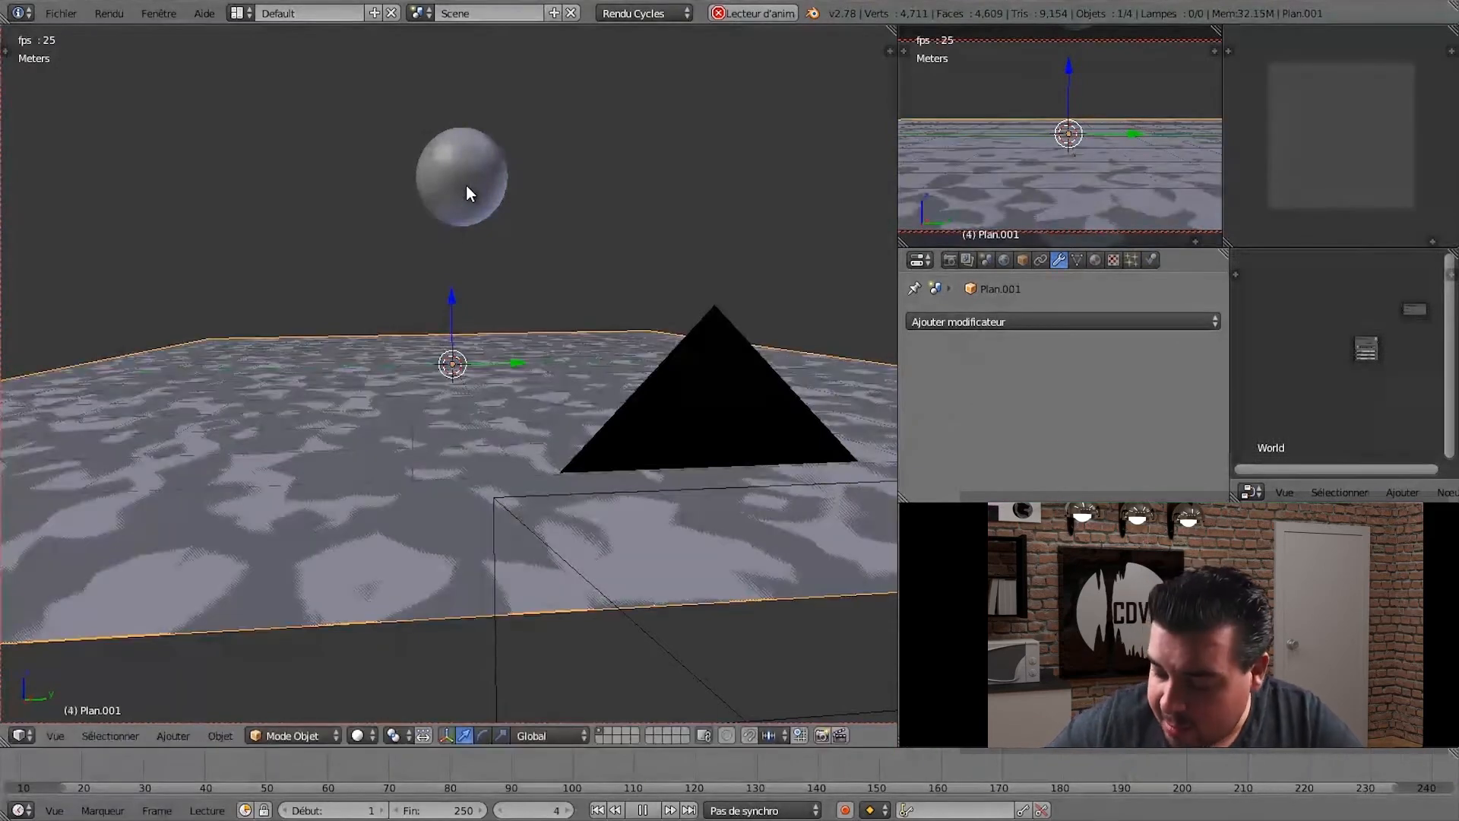
- Scale the new plane by 0.5 along X and rotate it 90° about the Y axis
text(s0.5)
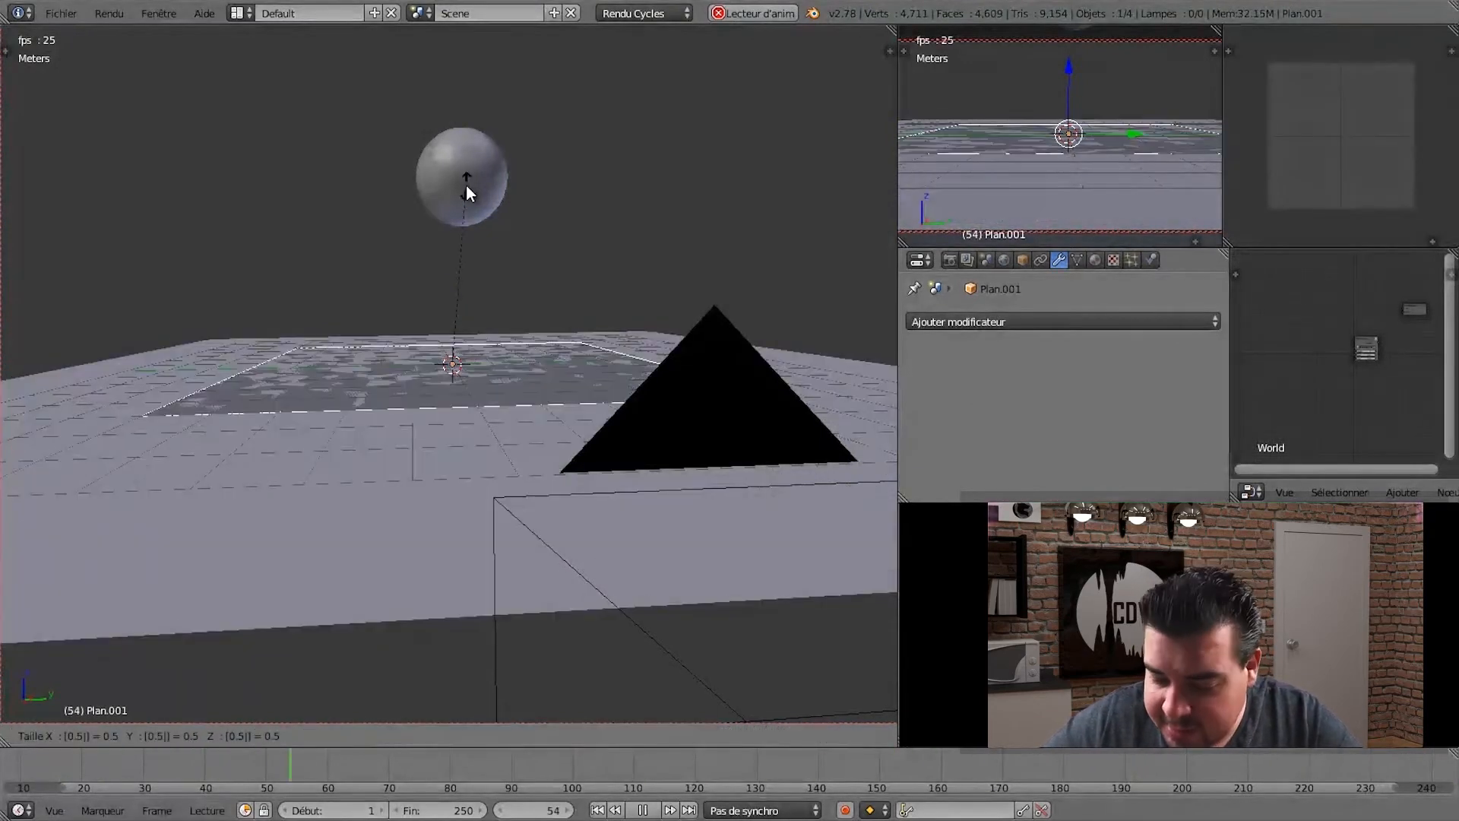
key(Escape)
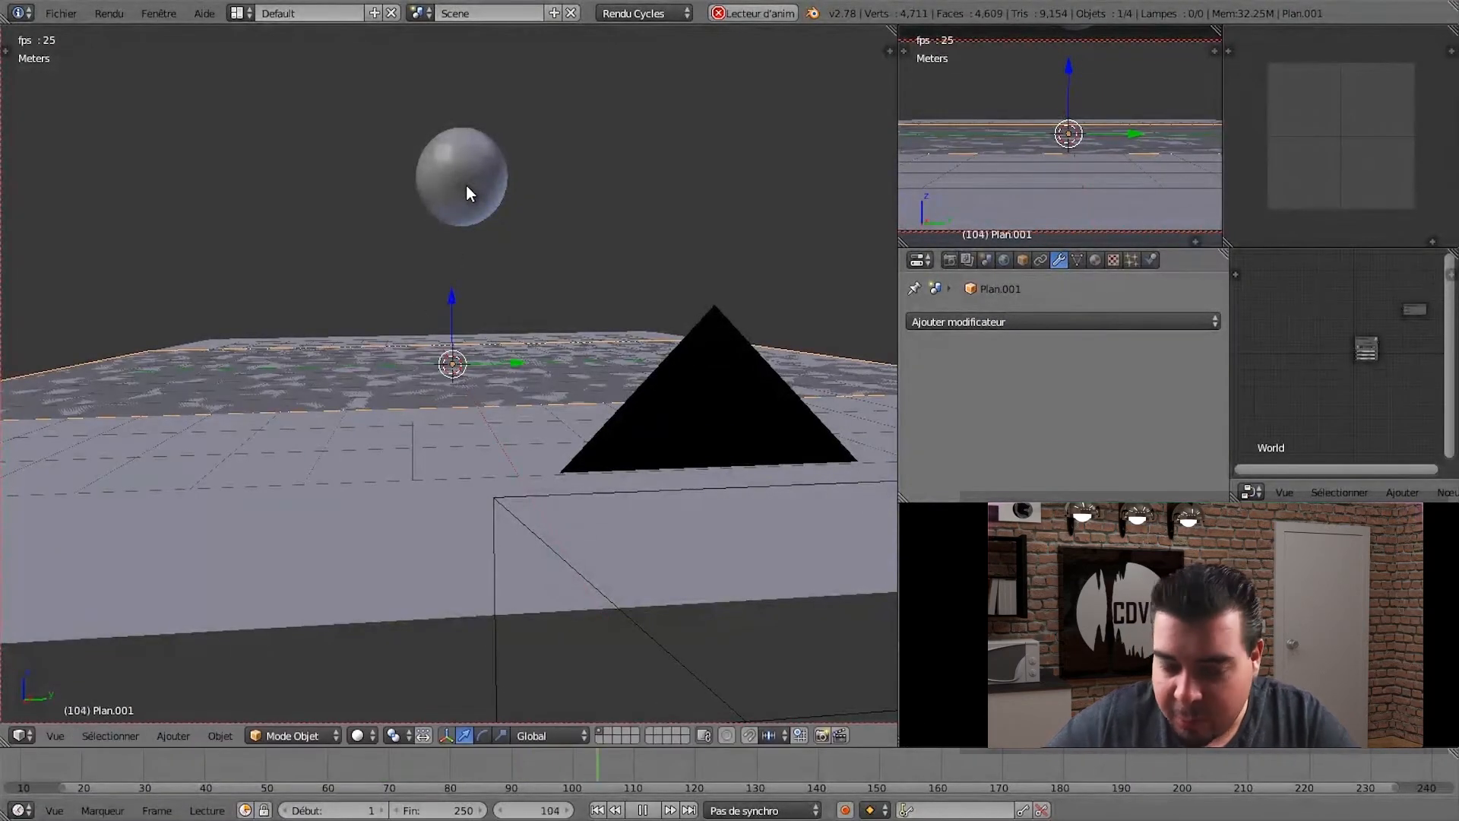
text(ry90)
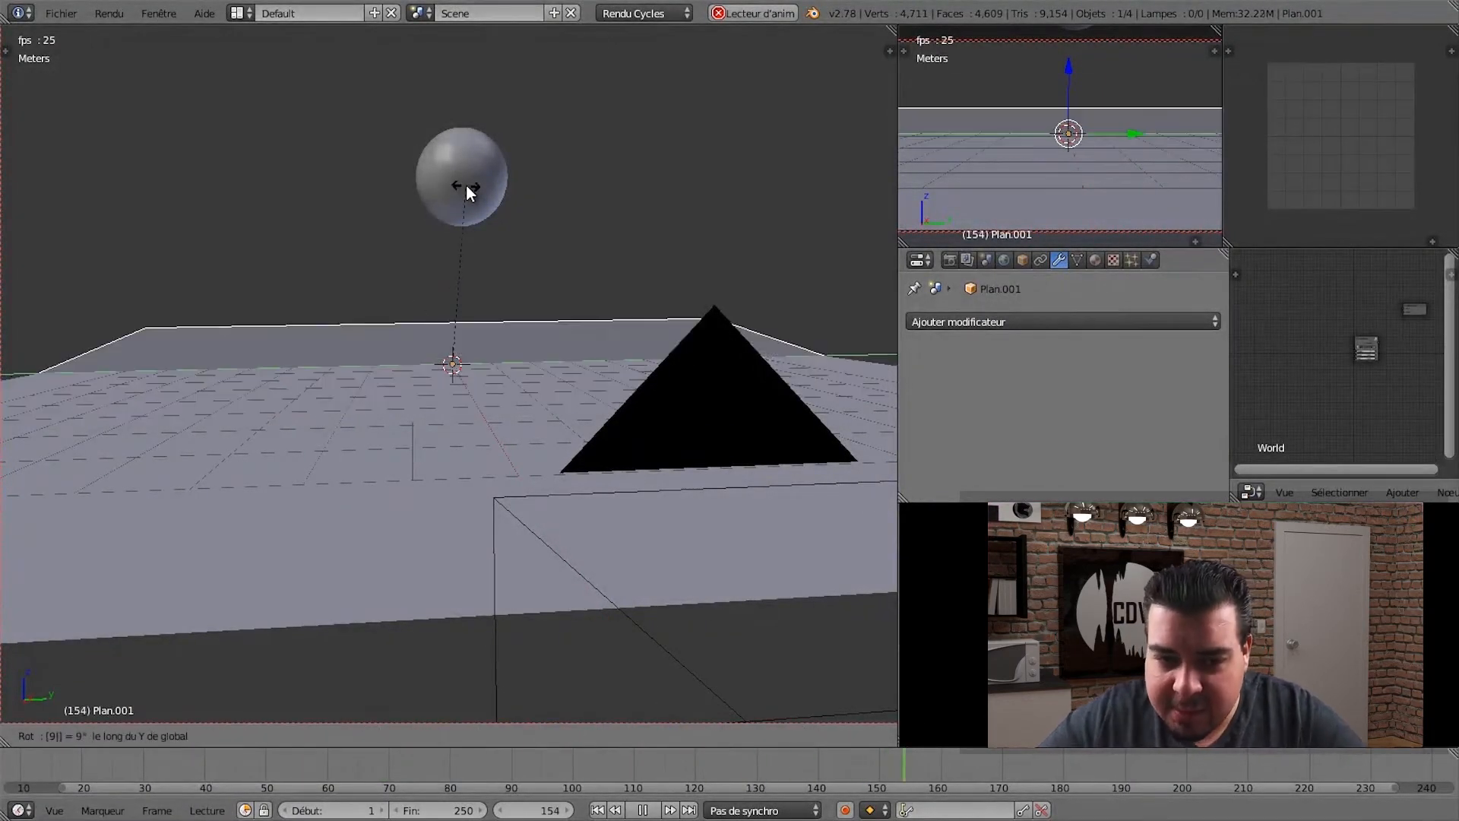
key(Return)
- Move the upright plane along X to the far edge of the canvas plane
middle_drag(375, 427, 600, 422)
drag(358, 389, 155, 398)
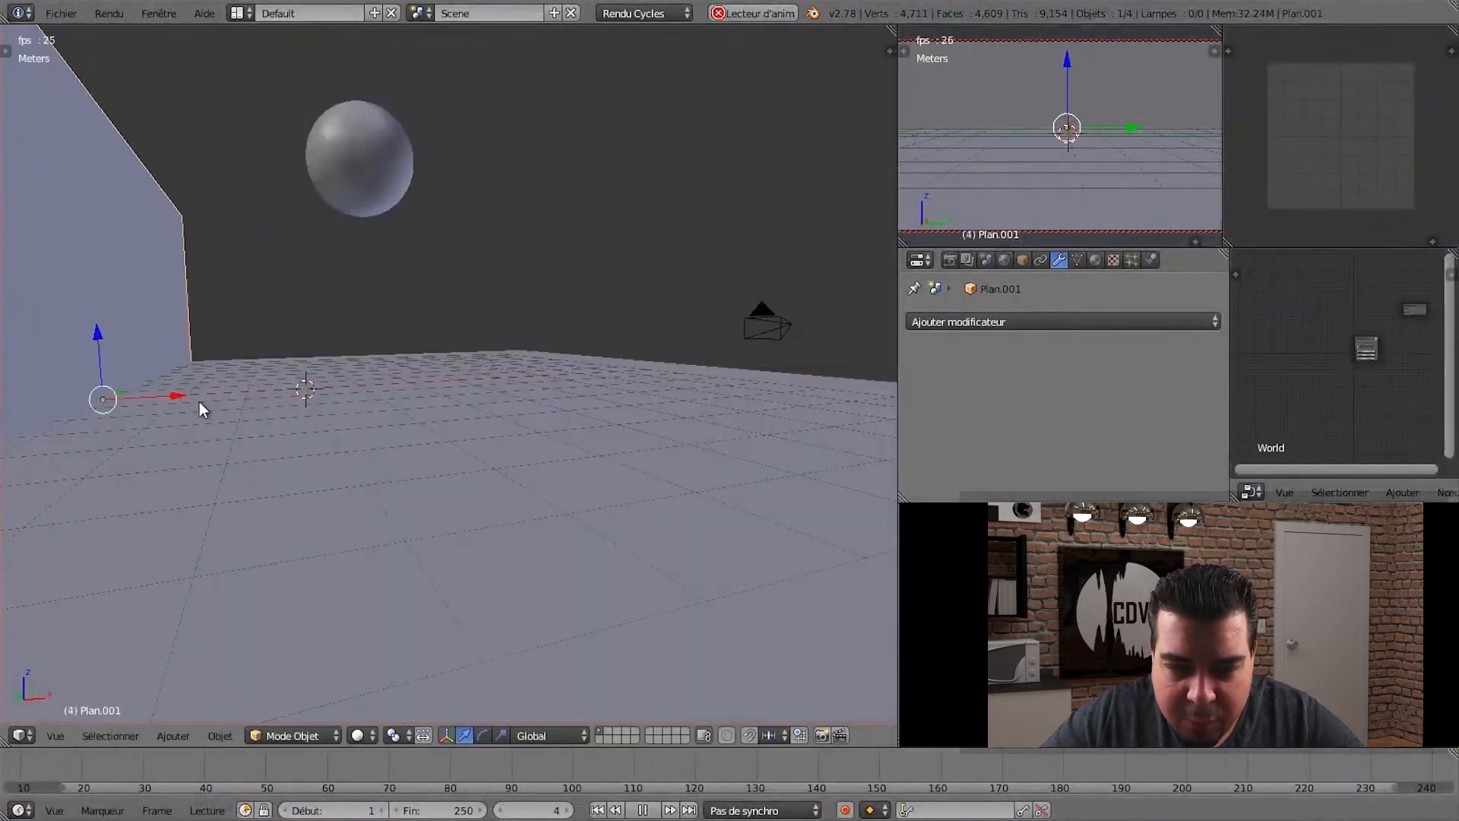
scroll(199, 402, down, 5)
middle_drag(271, 389, 248, 418)
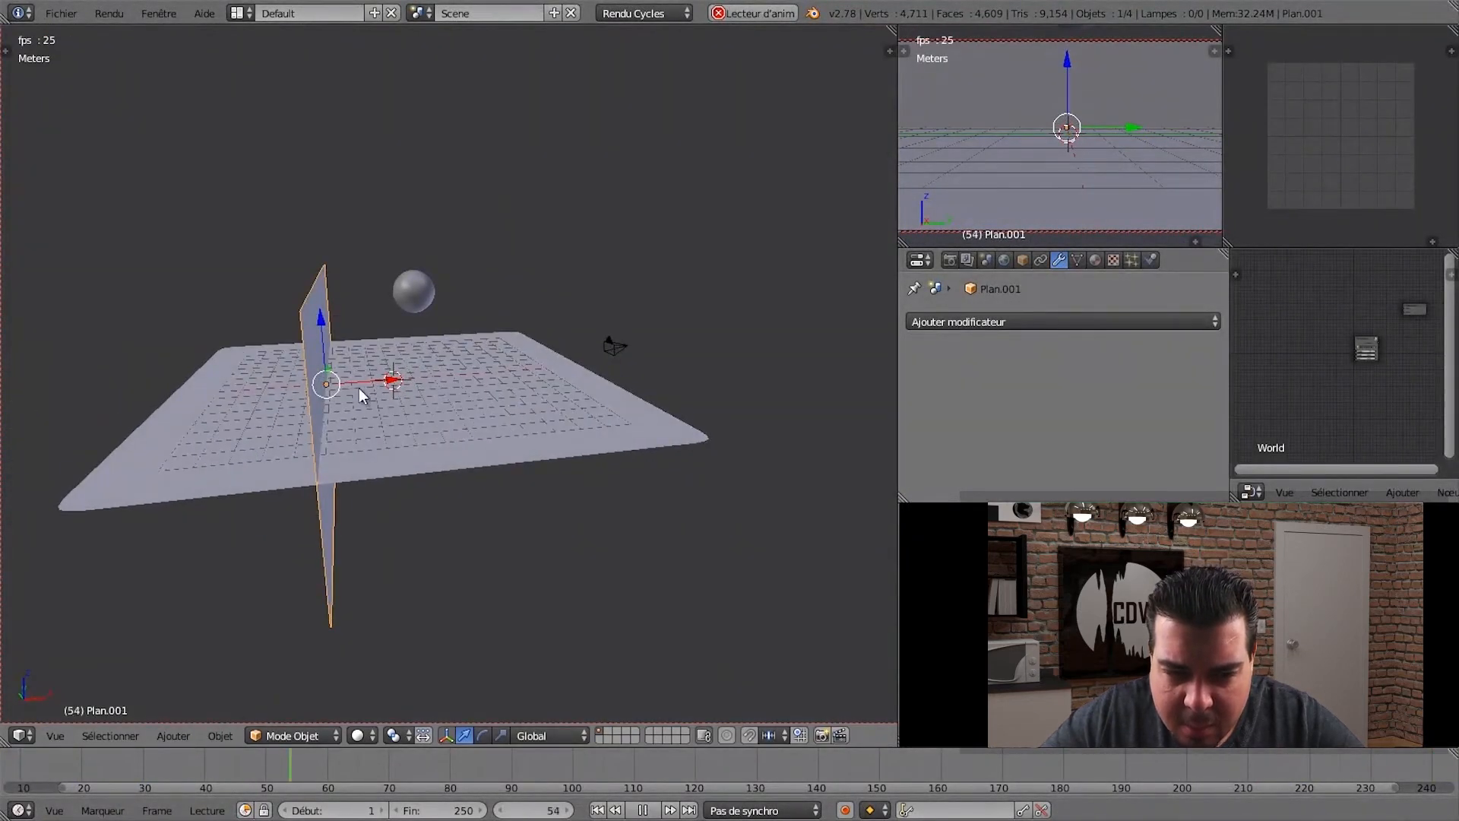
middle_drag(335, 381, 373, 379)
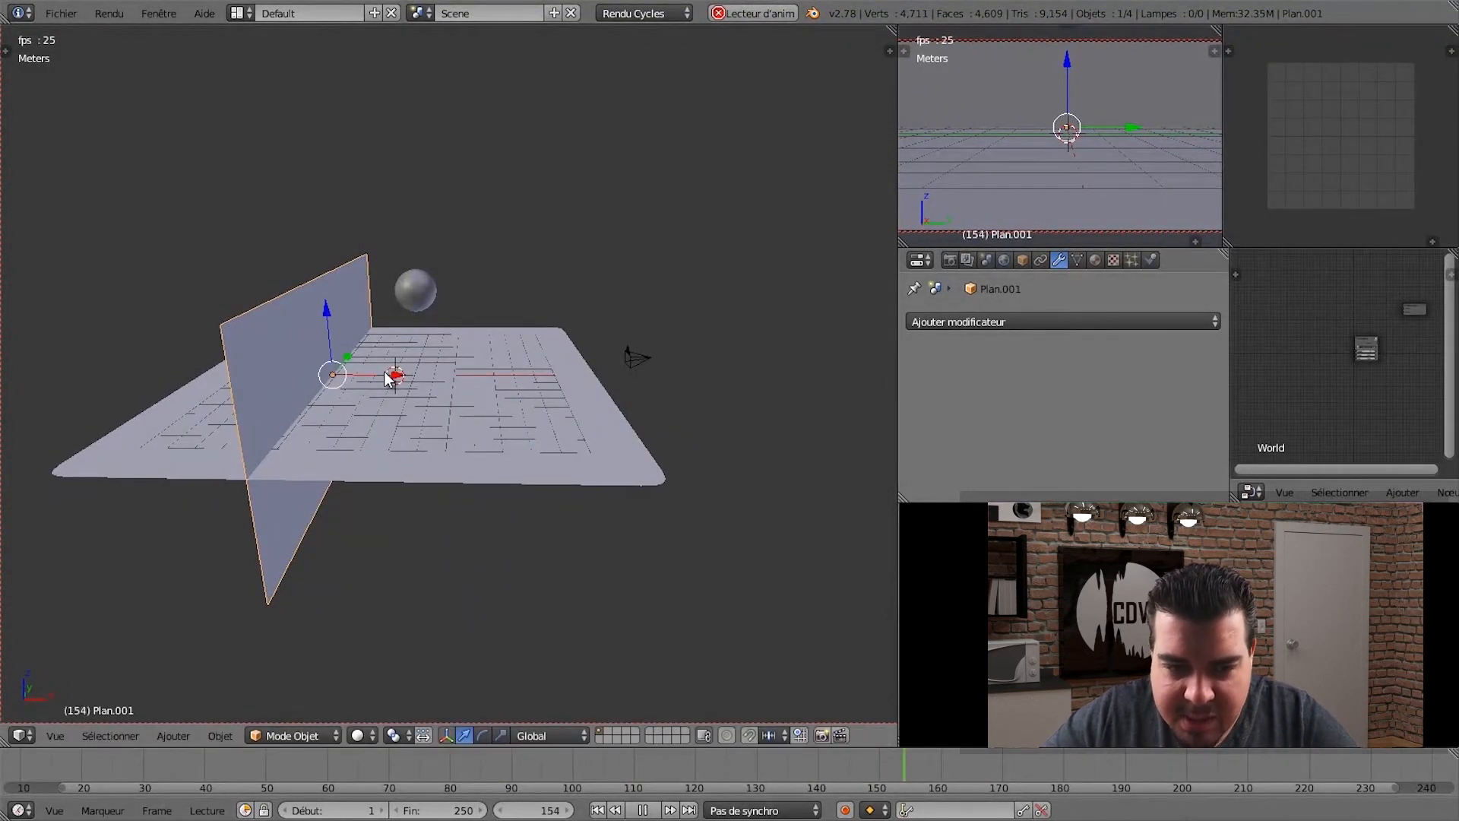
drag(386, 373, 263, 352)
middle_drag(414, 411, 326, 336)
- Raise the upright plane 5 m along Z and deselect it
key(g)
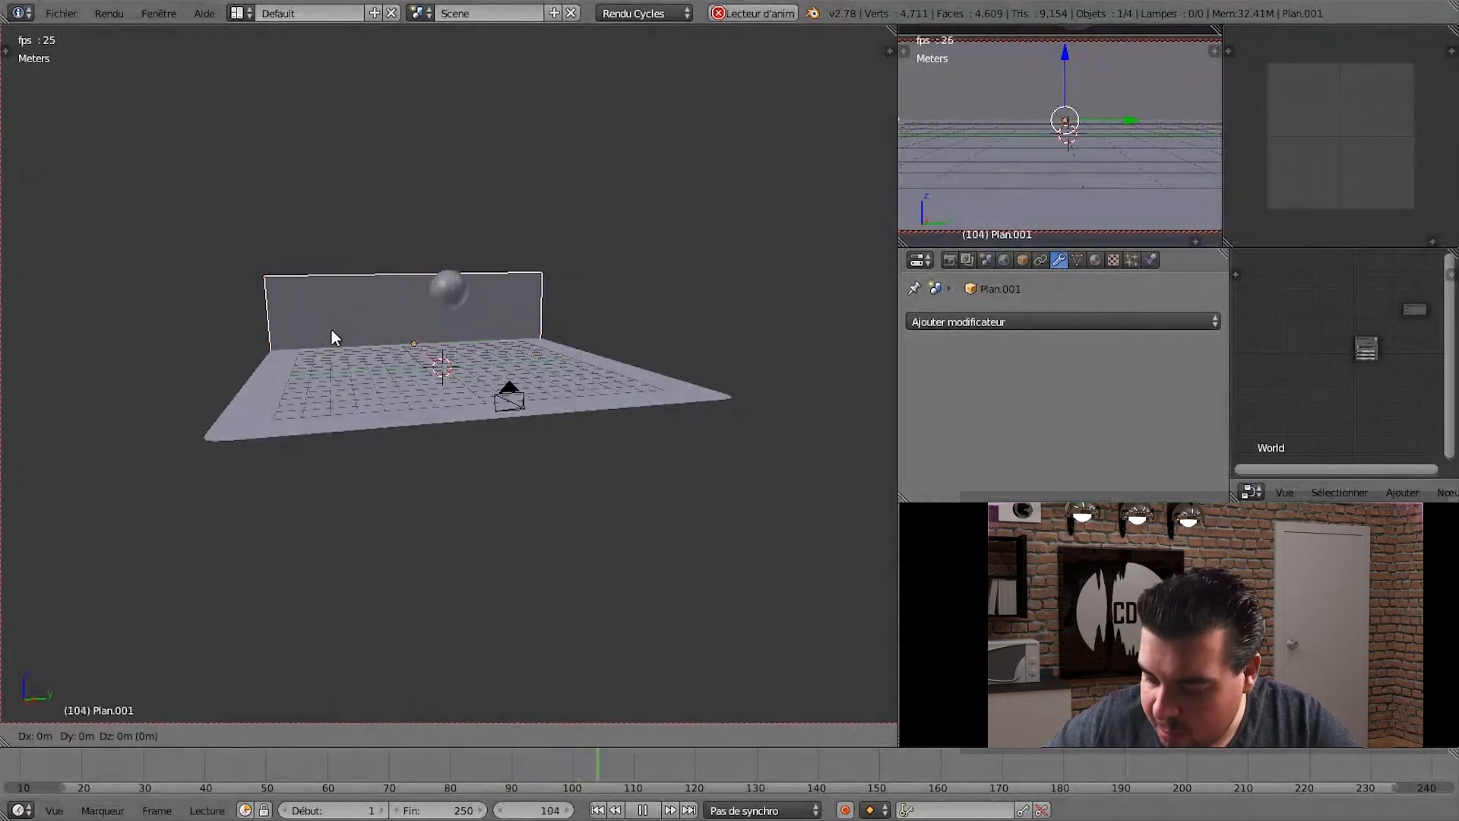
text(z1)
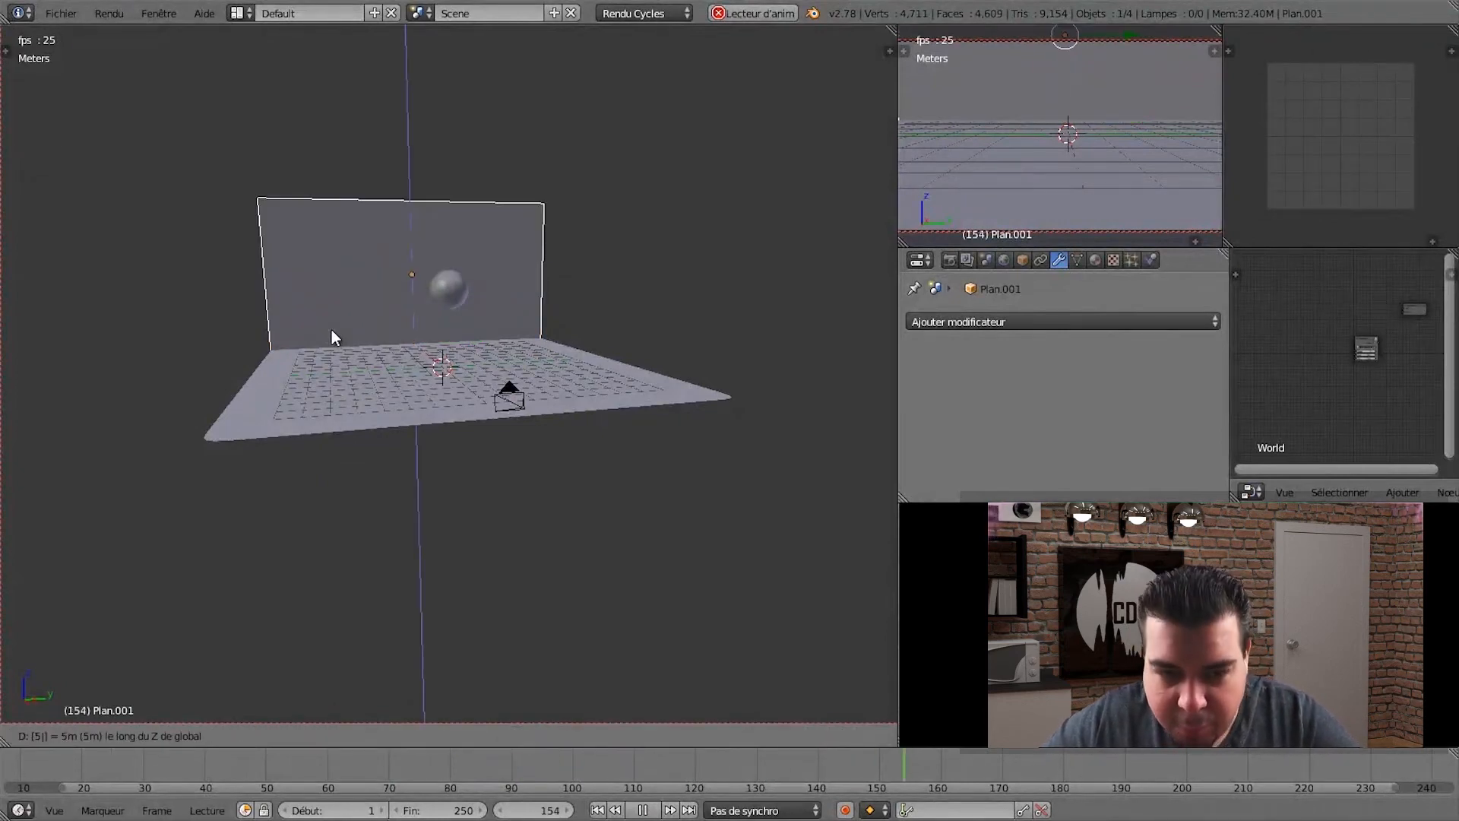
key(Return)
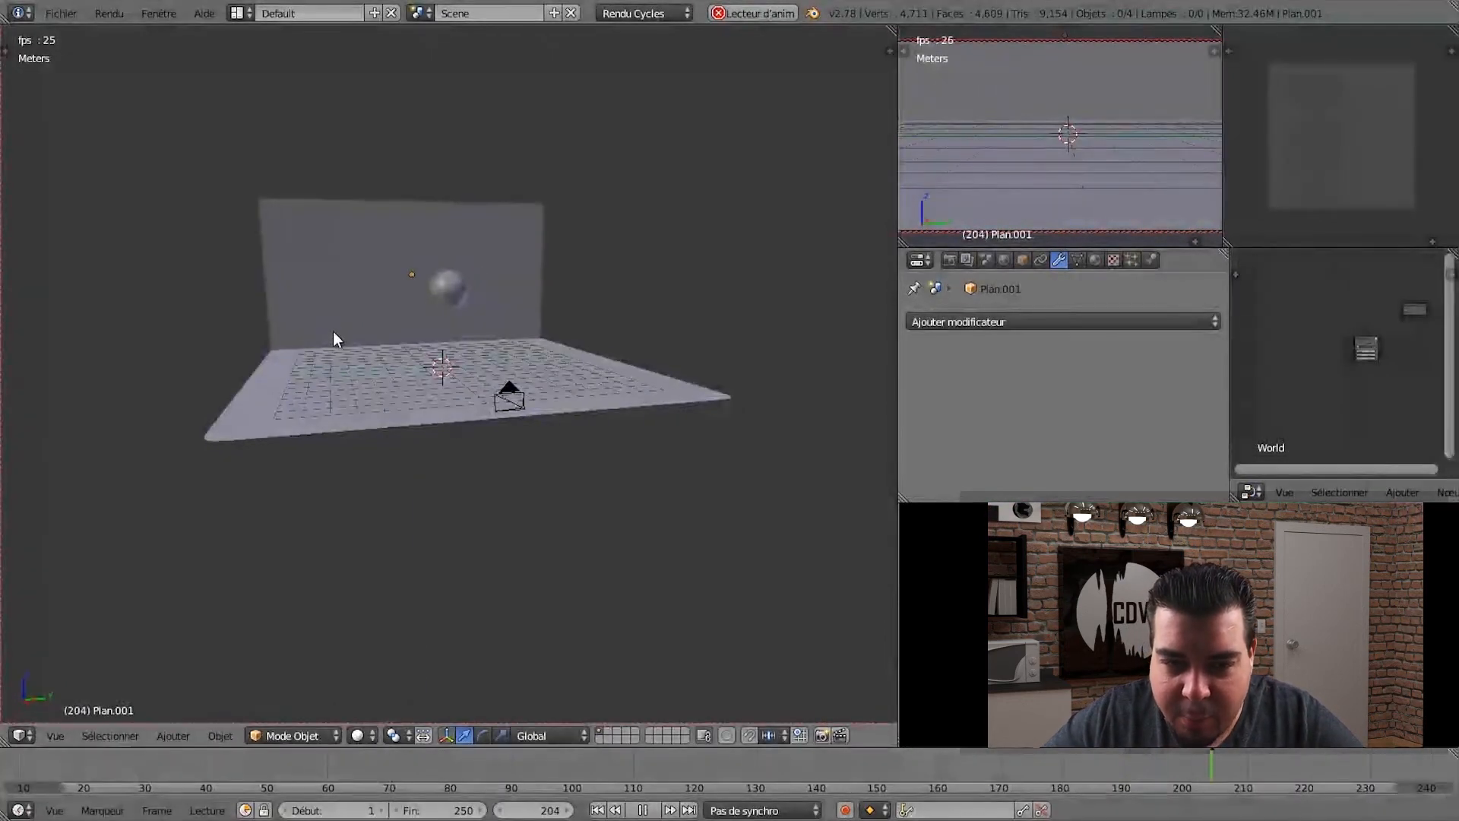
- Give the upright plane a new BSDF diffus material with Texture image as its colour source
middle_drag(333, 331, 313, 336)
scroll(397, 318, up, 4)
middle_drag(397, 318, 525, 339)
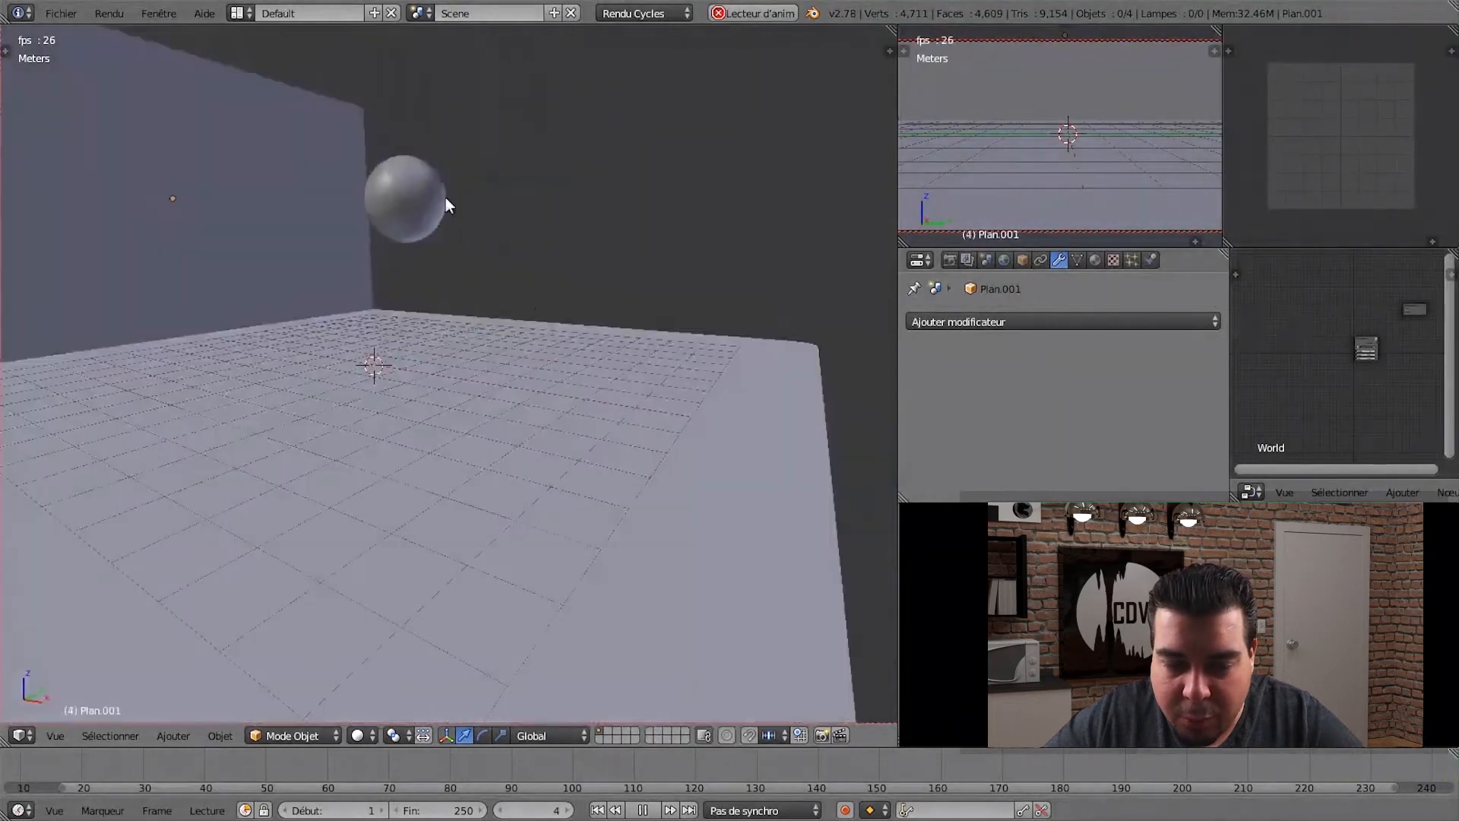
middle_drag(264, 216, 560, 391)
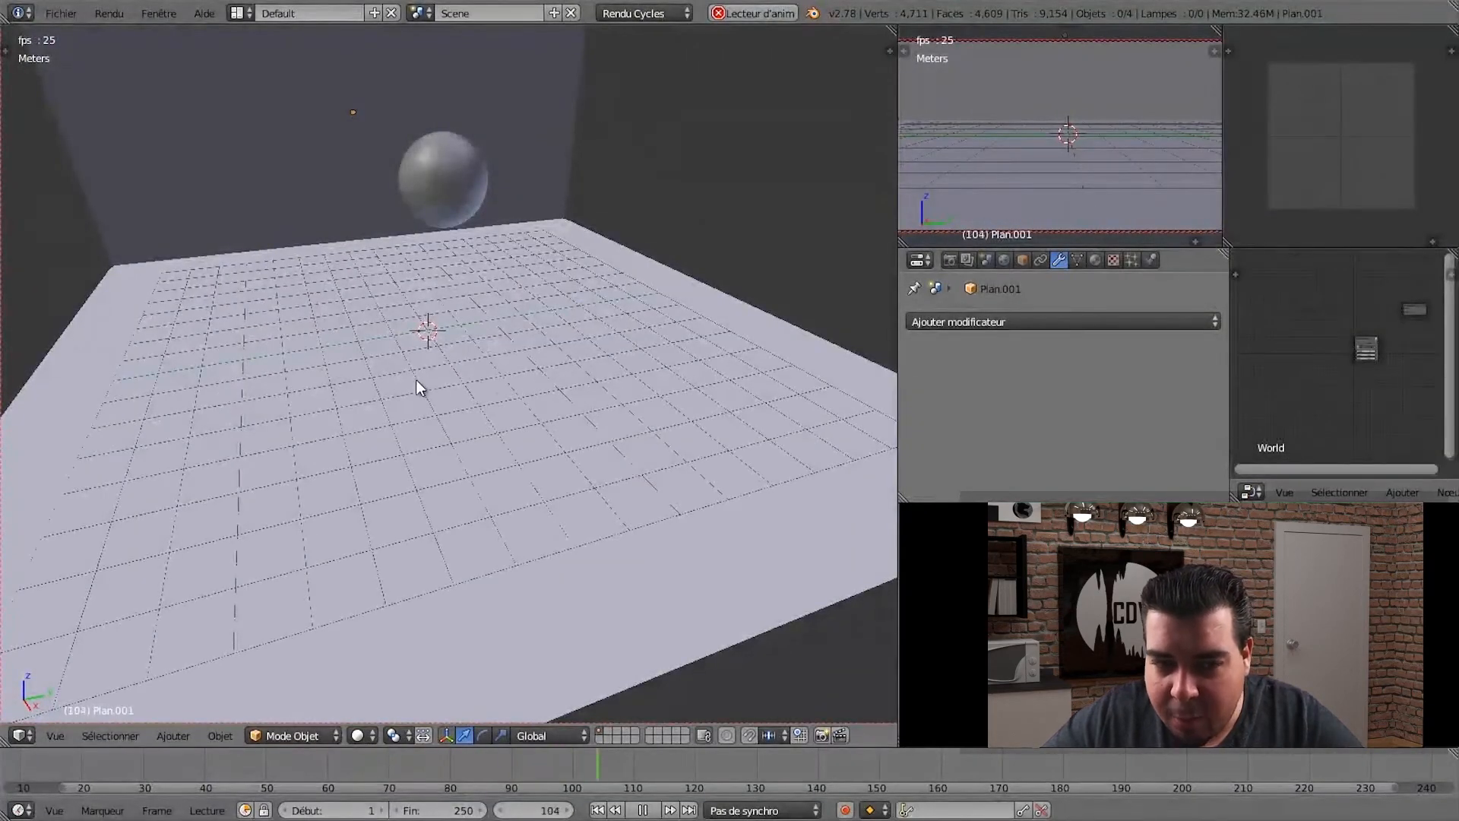
middle_drag(418, 386, 399, 325)
right_click(289, 208)
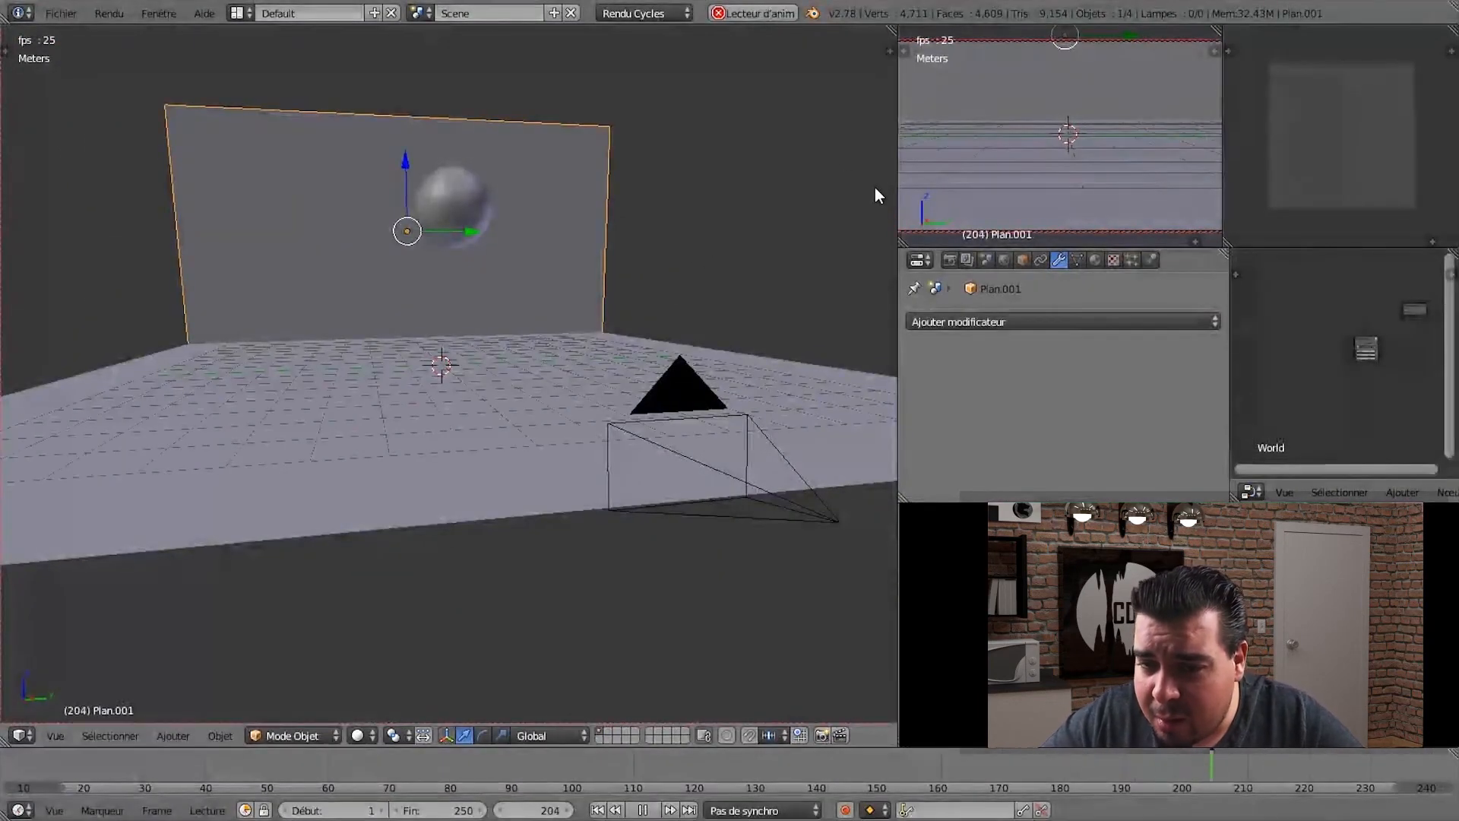
click(1095, 260)
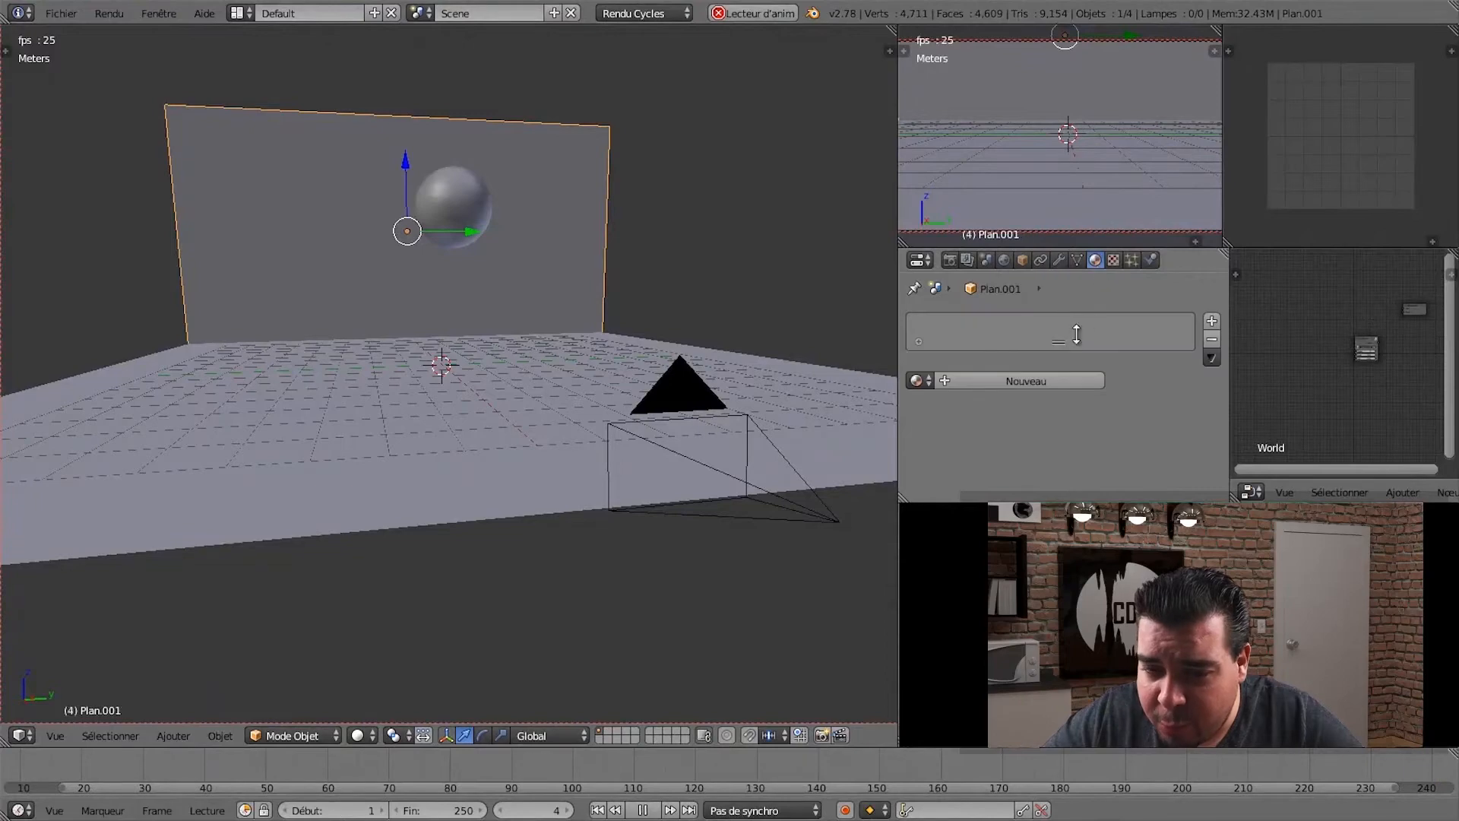
click(1025, 377)
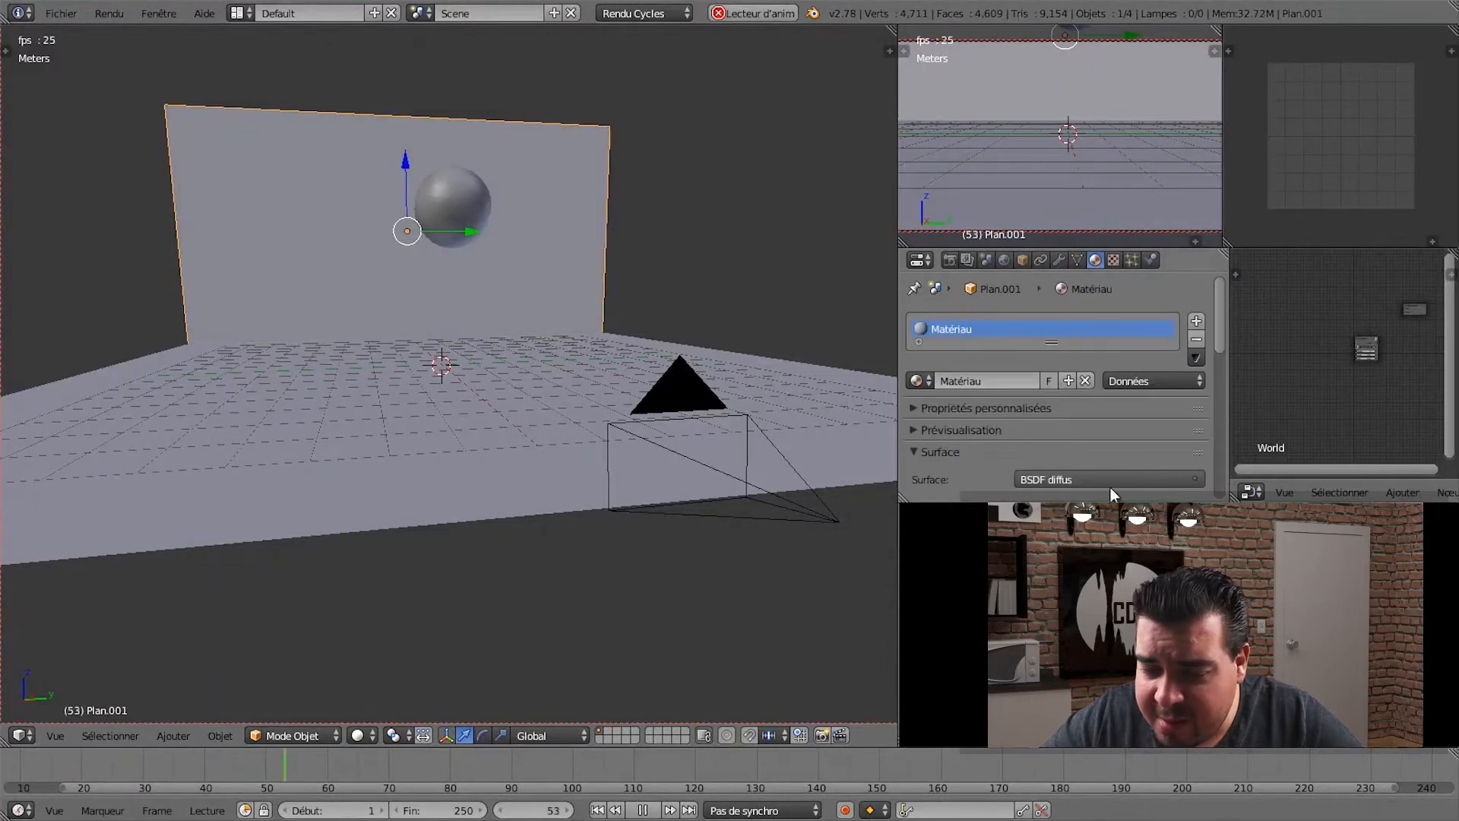
scroll(1130, 455, down, 3)
click(1196, 439)
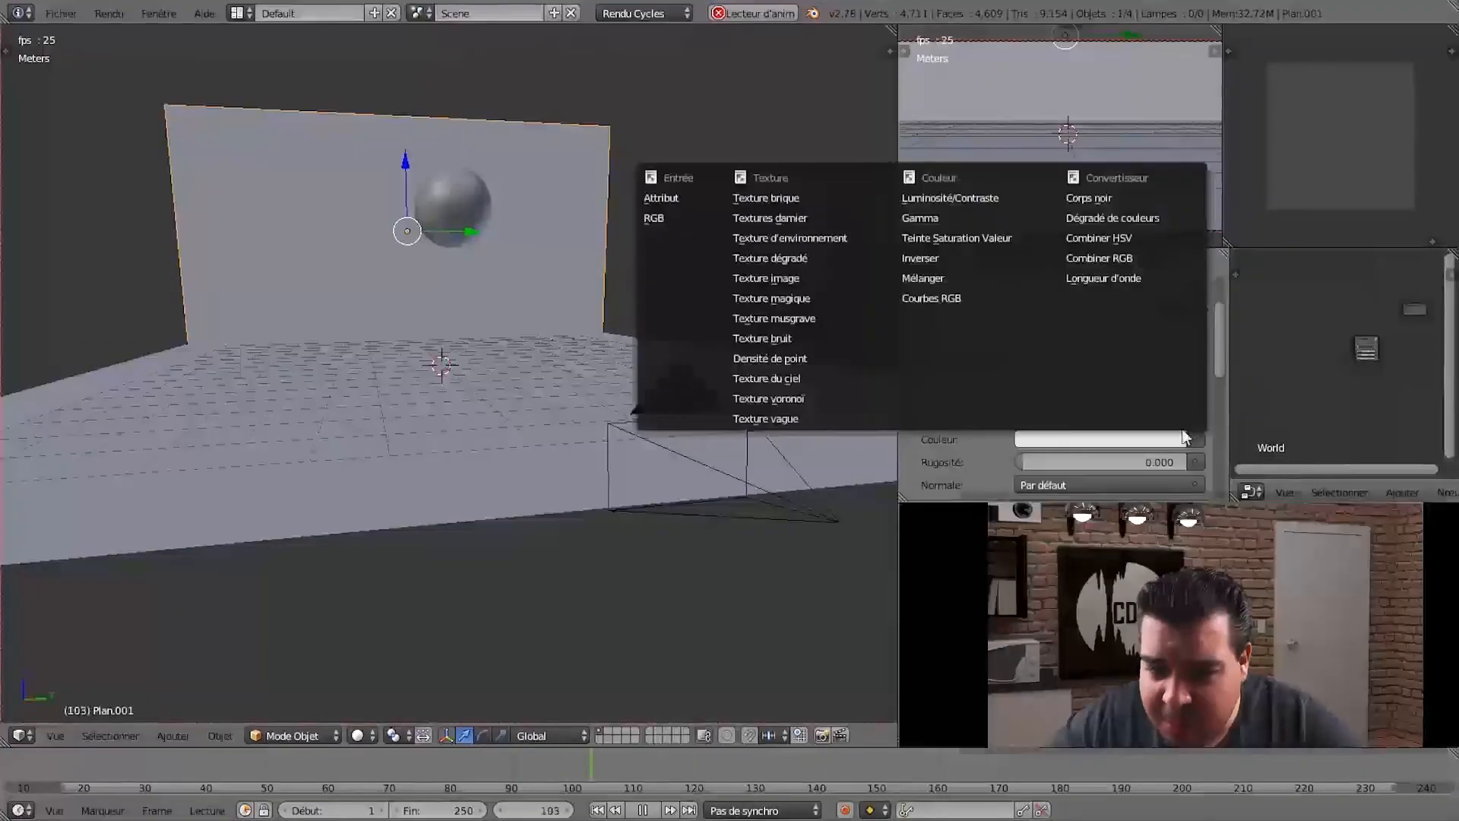
click(756, 275)
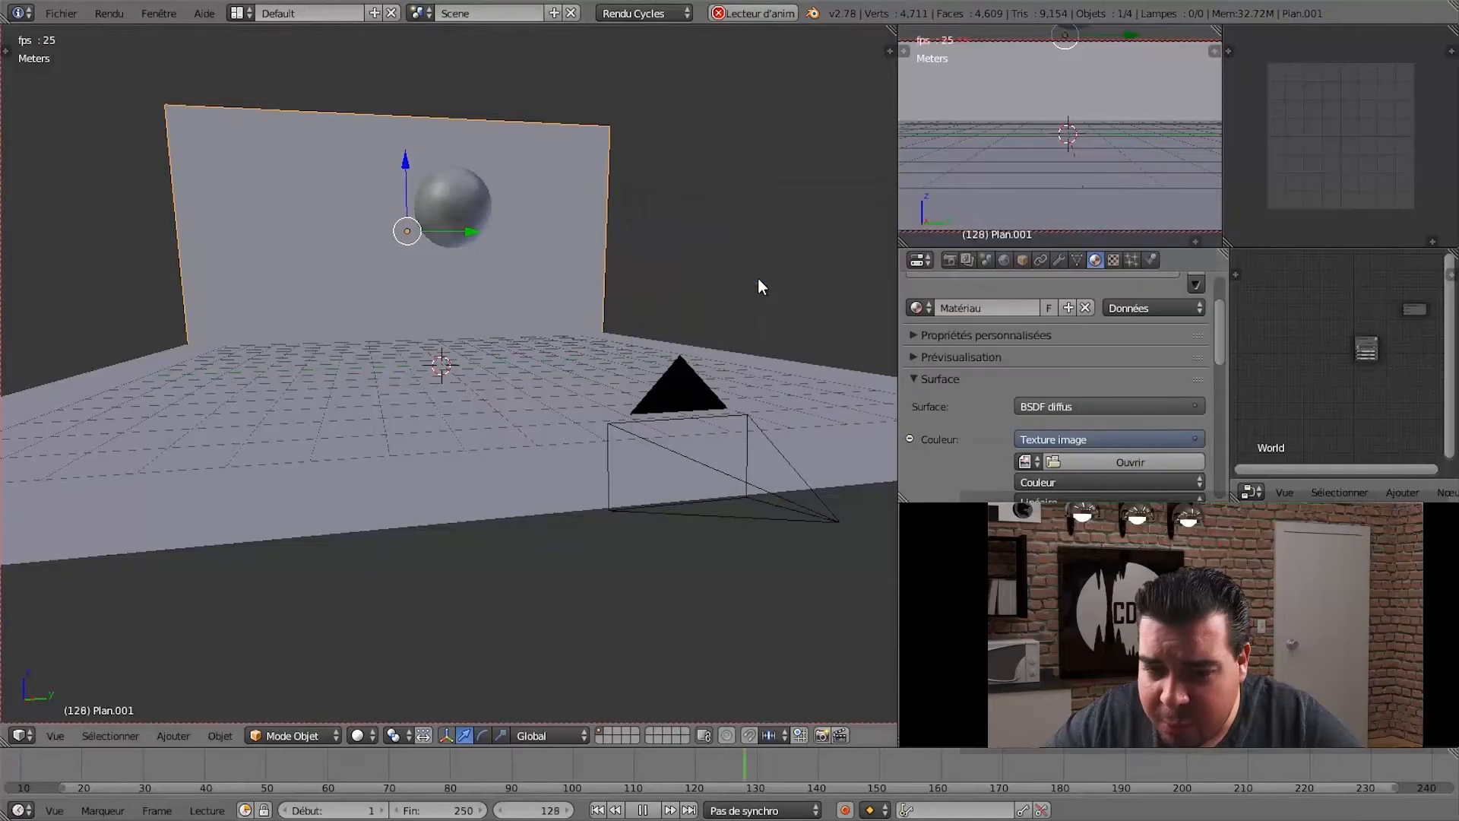
- Load an image file into the material's colour texture and switch the main viewport to rendered shading
click(1163, 458)
click(31, 403)
double_click(334, 125)
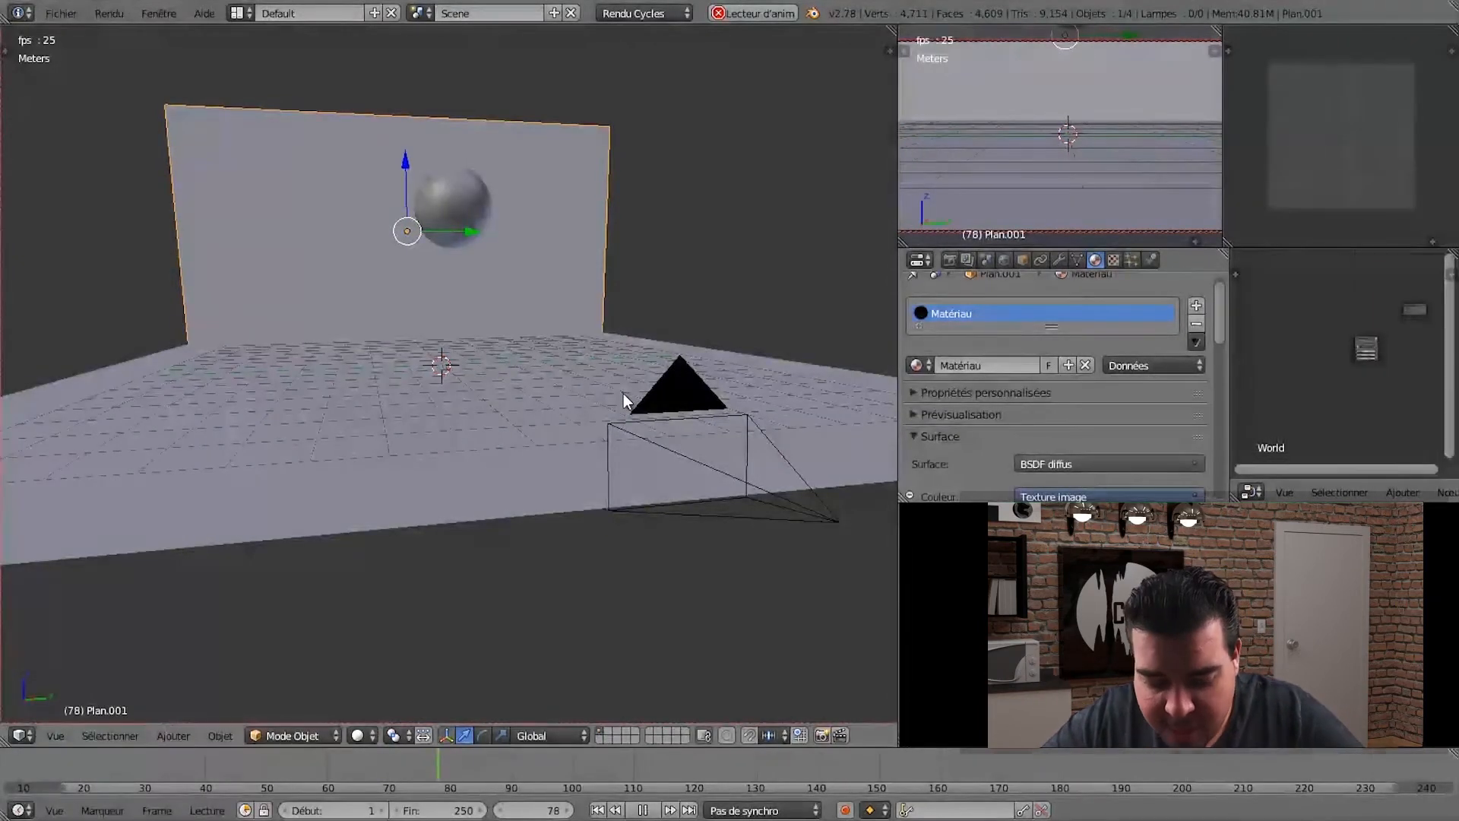
key(shift+z)
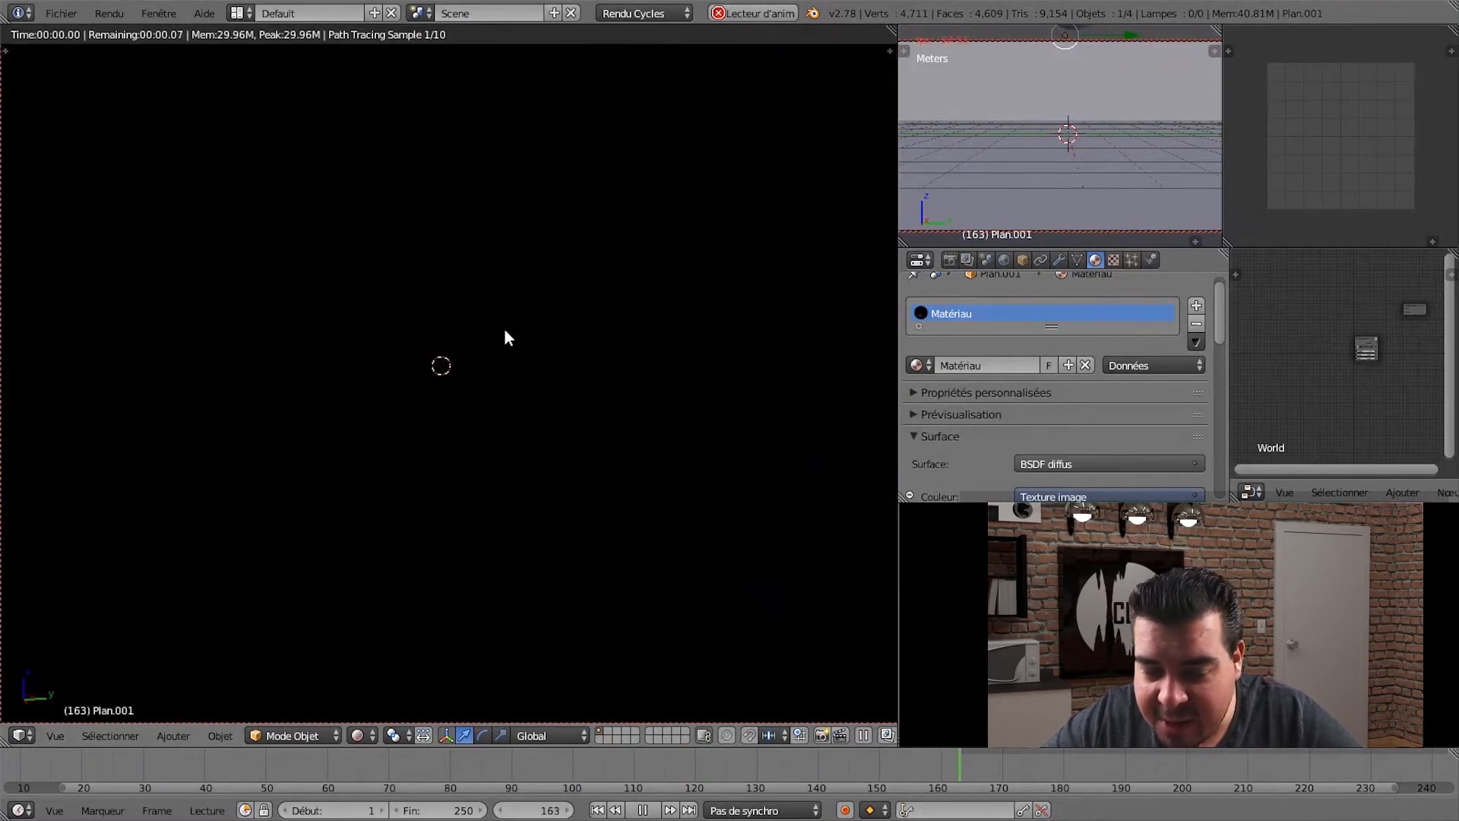
- Return the main viewport to solid shading, deselect the upright plane and stop the animation playback
key(shift+z)
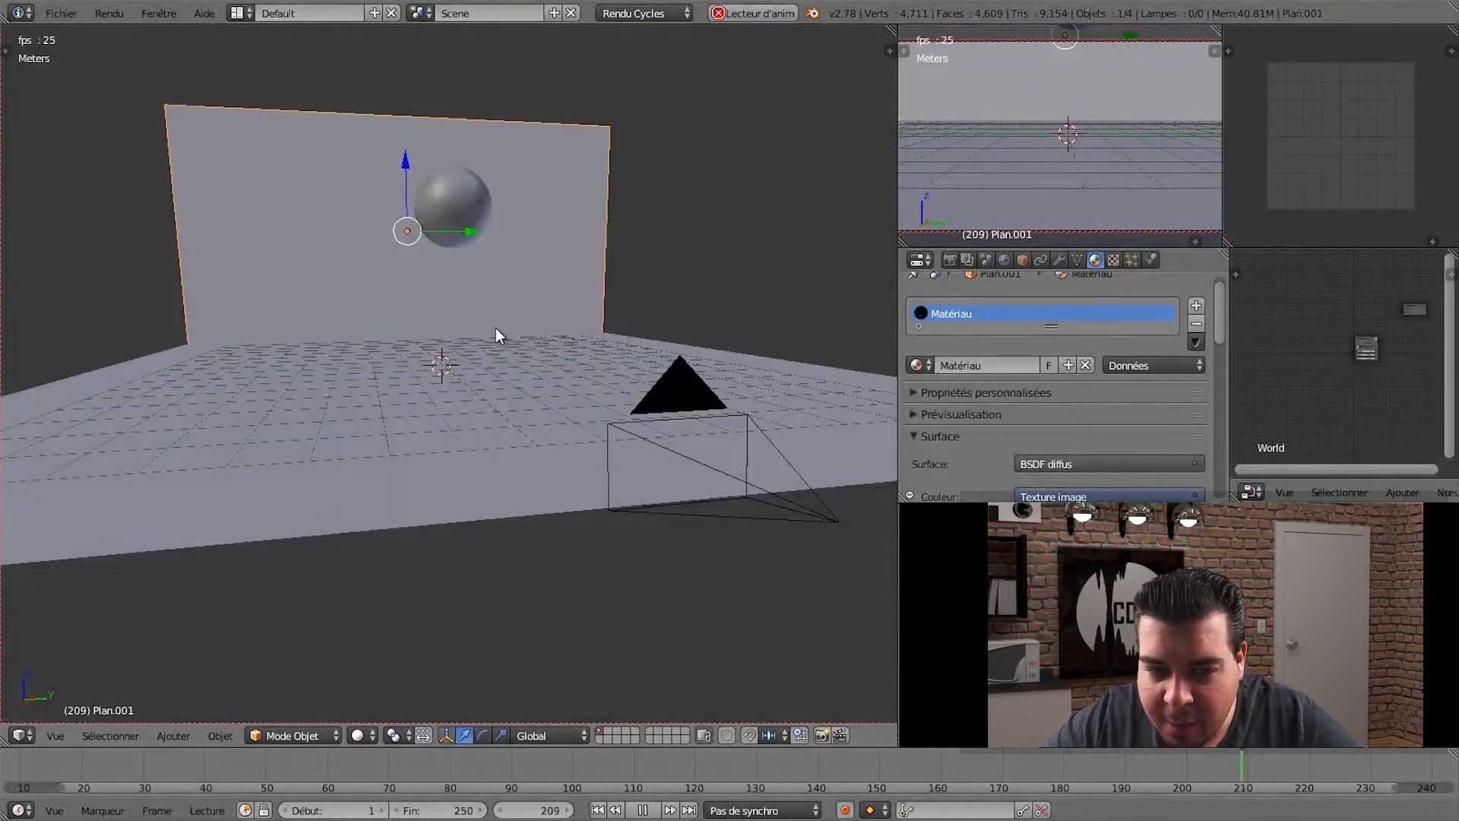
key(a)
middle_drag(495, 327, 520, 322)
scroll(520, 322, down, 5)
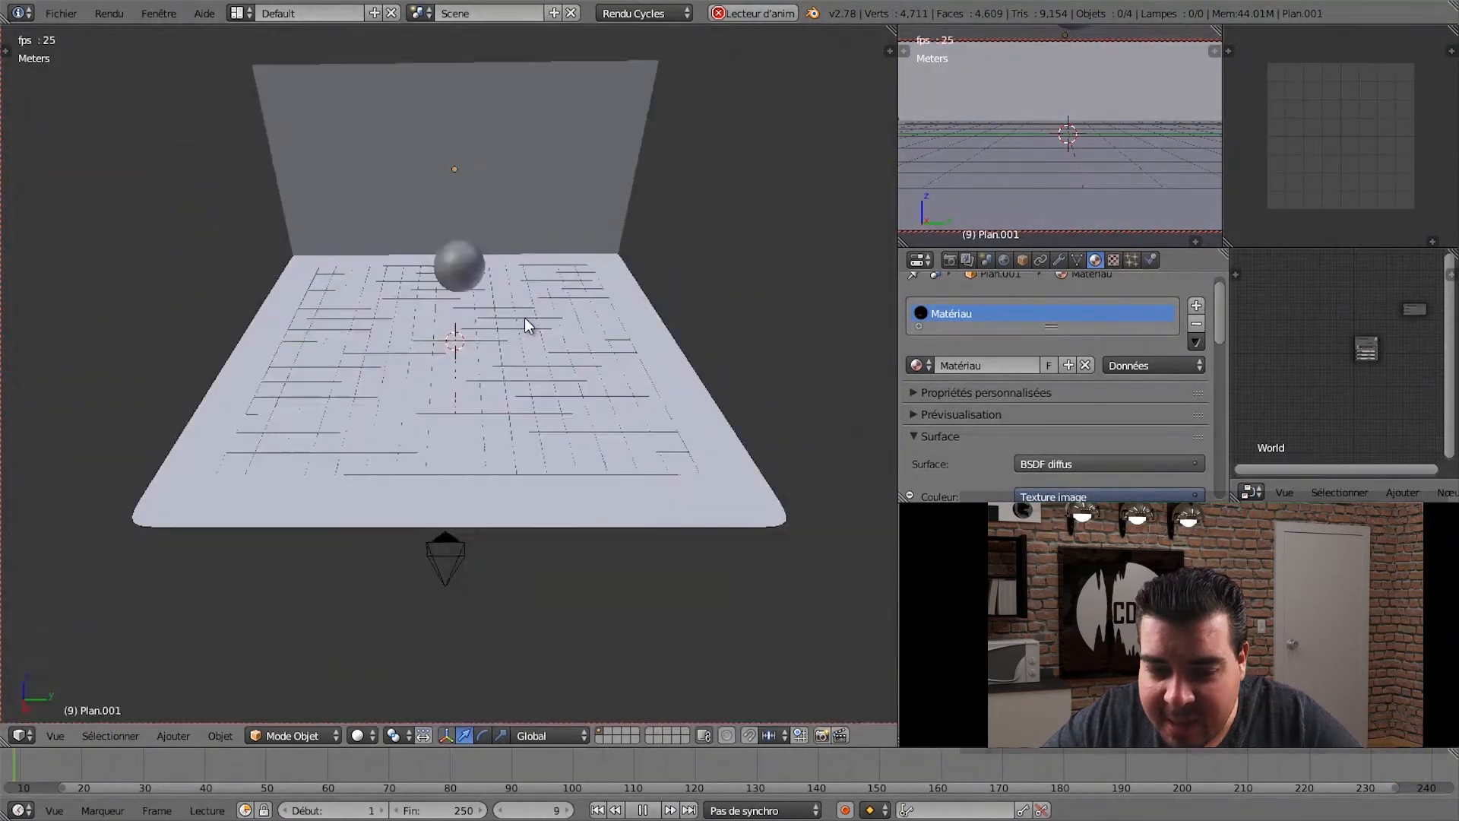
click(643, 810)
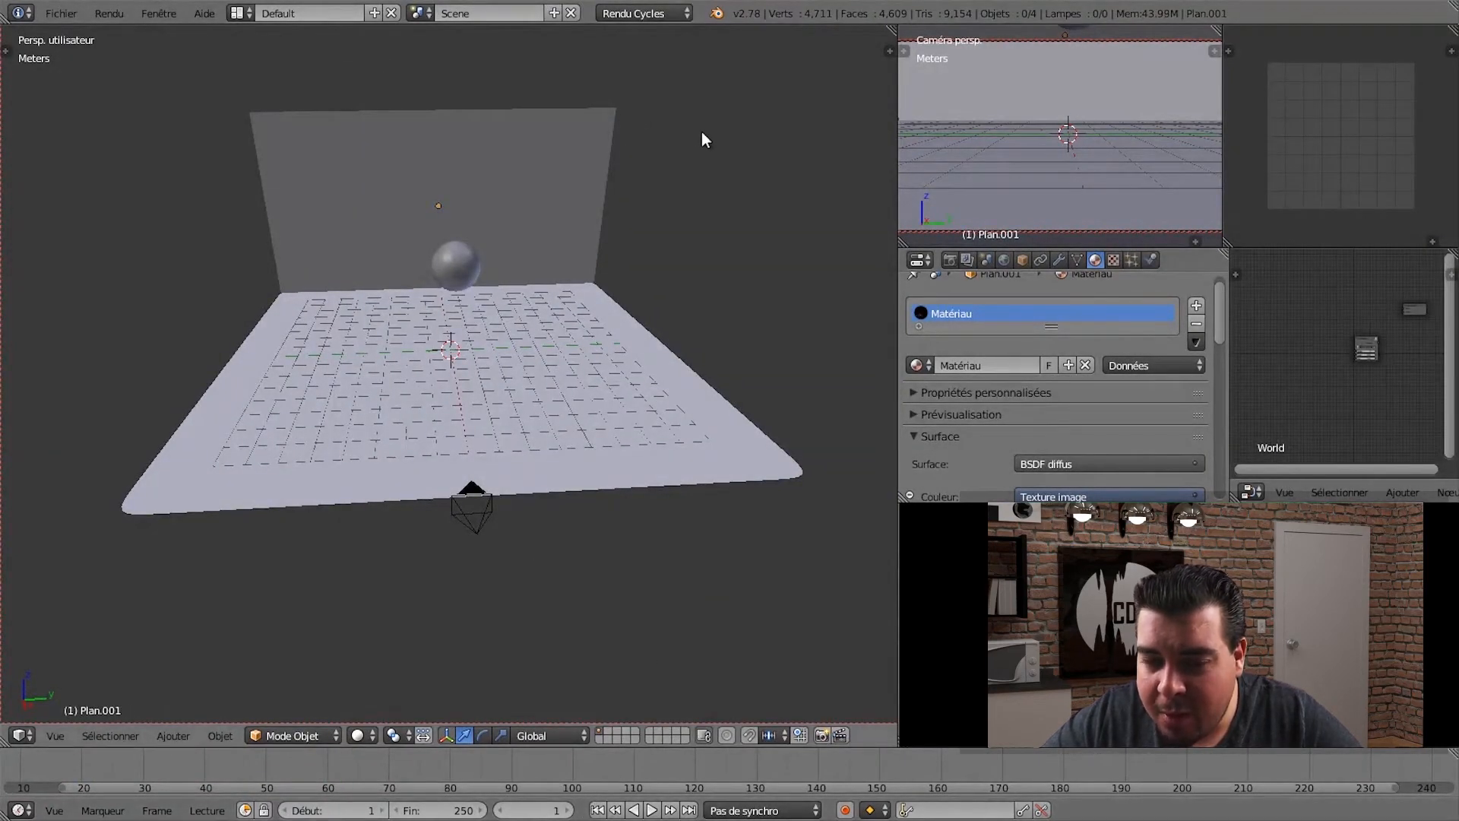
middle_drag(704, 137, 767, 137)
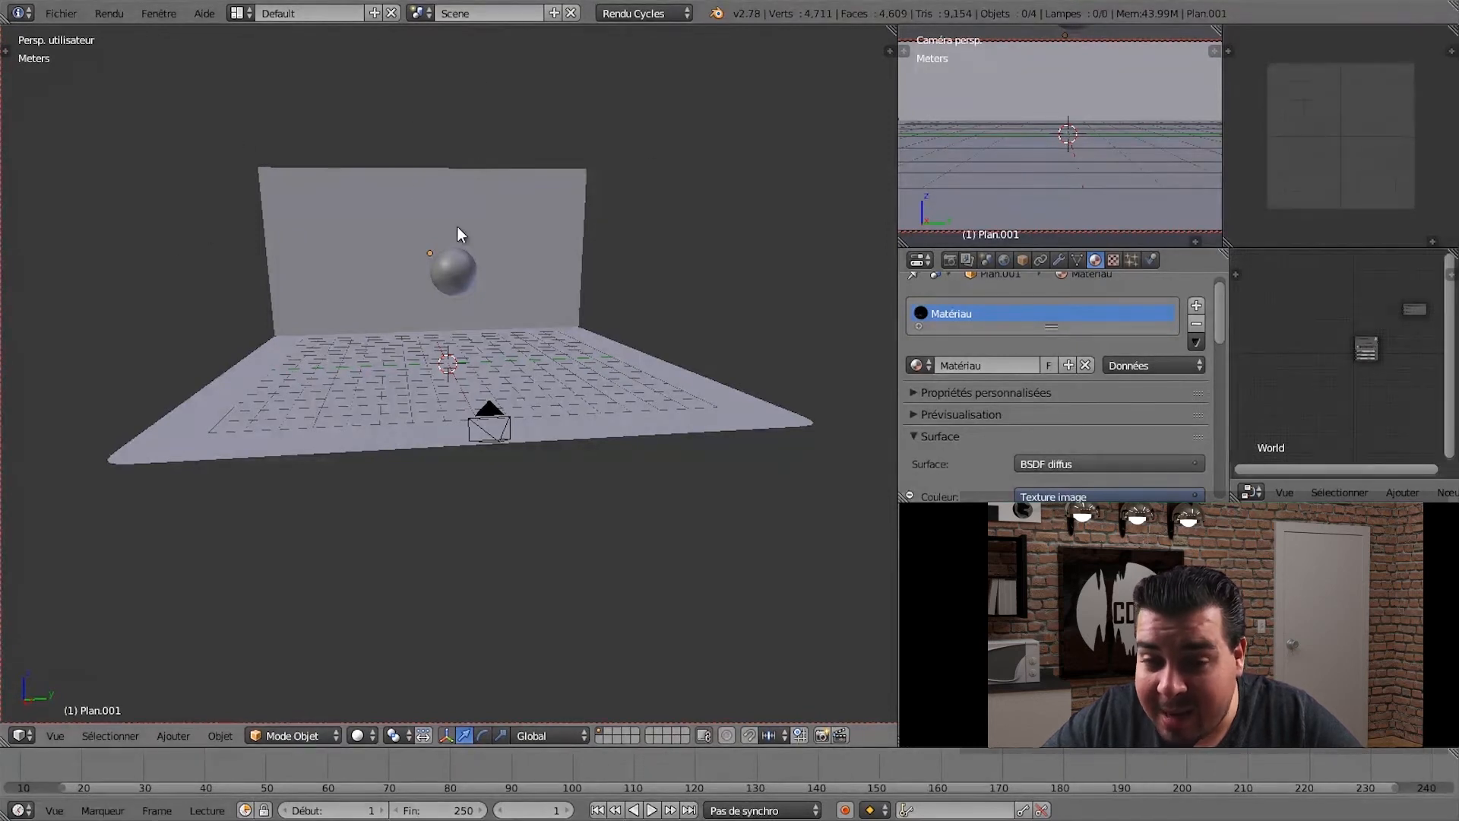
scroll(457, 228, up, 1)
scroll(798, 332, down, 1)
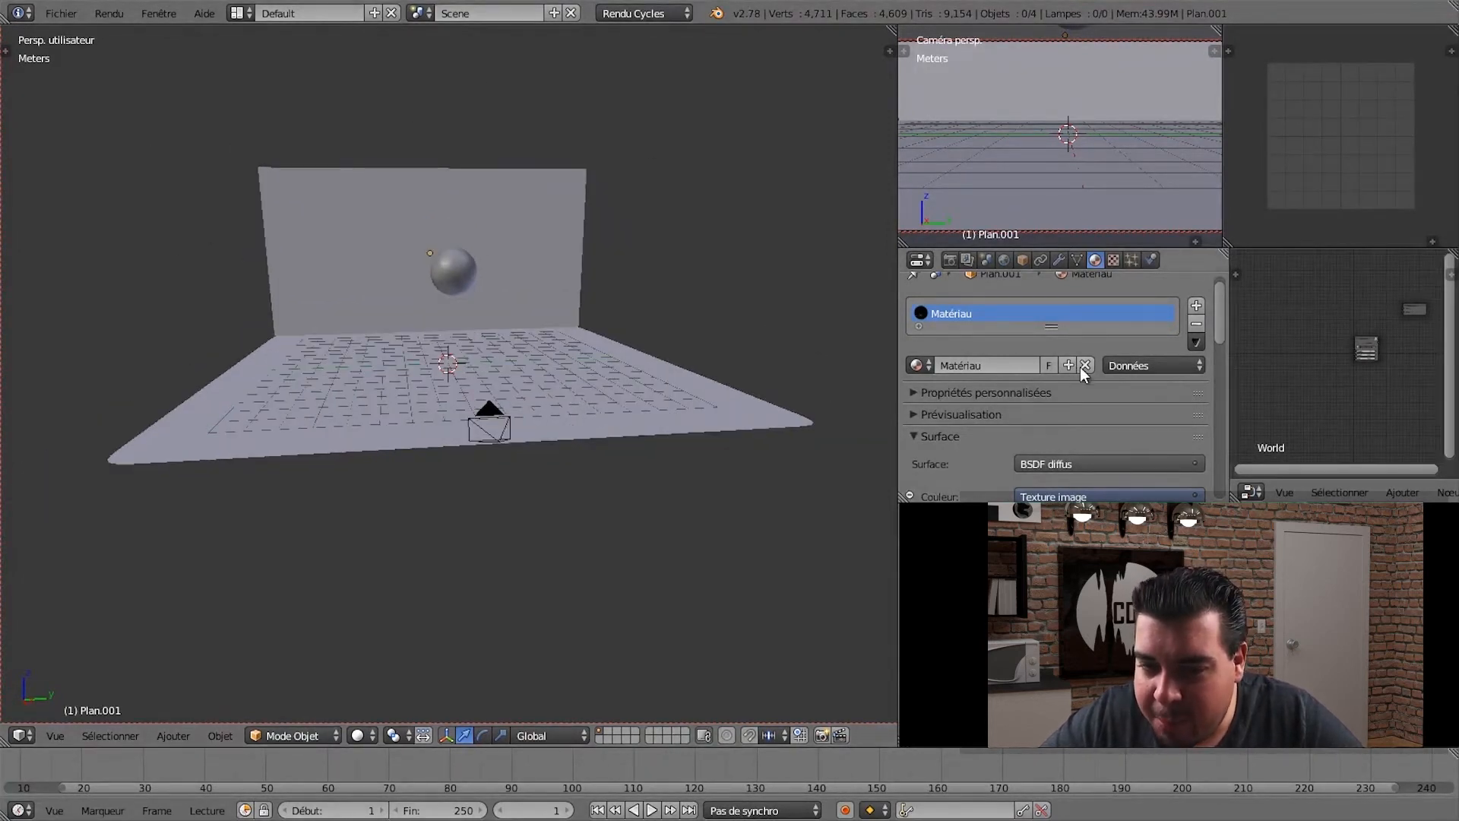
- Set the World surface to Arrière-plan with Texture d'environnement as its colour source
scroll(1079, 367, up, 1)
click(1003, 260)
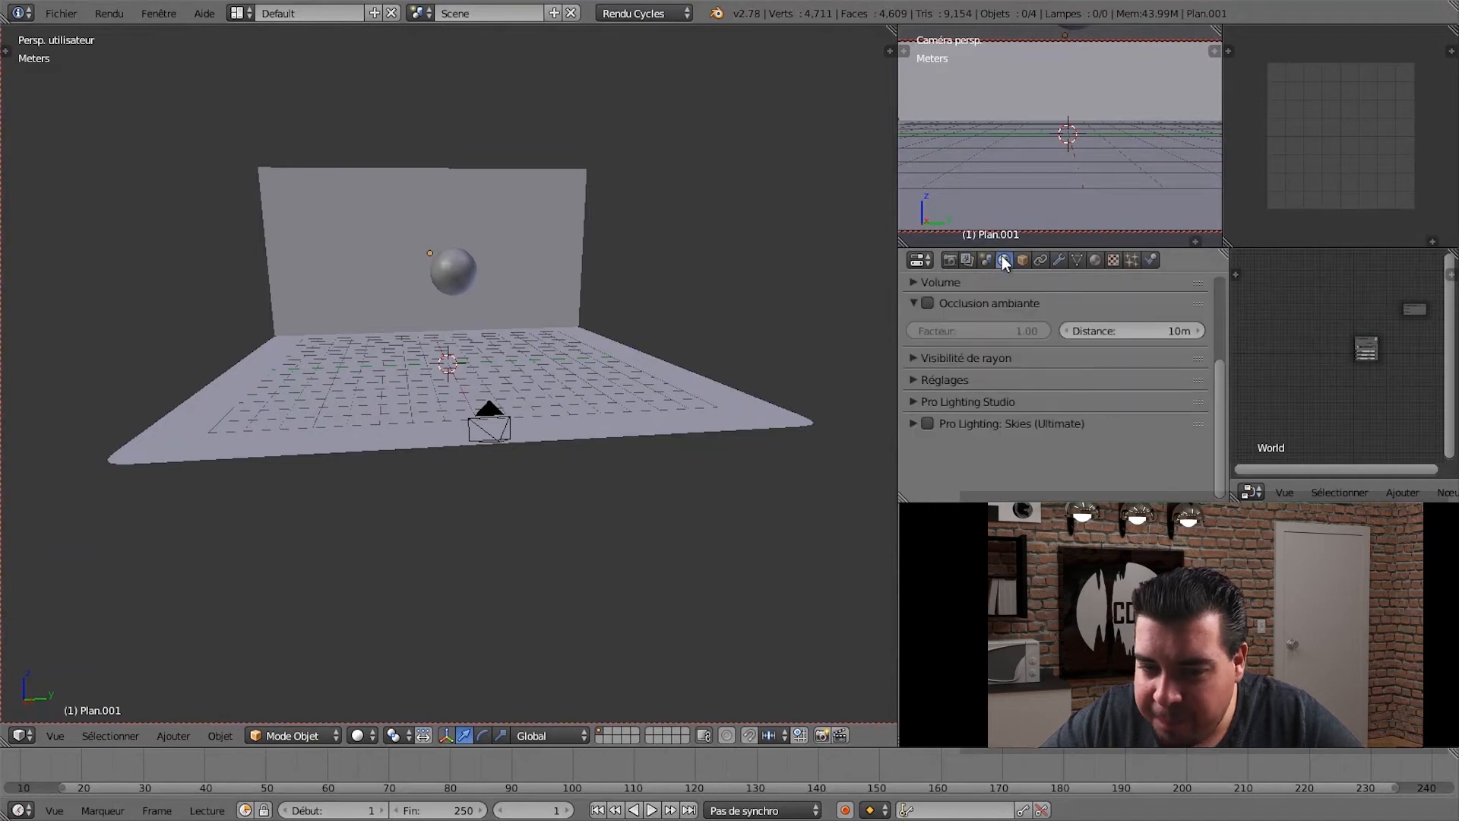
scroll(980, 319, up, 4)
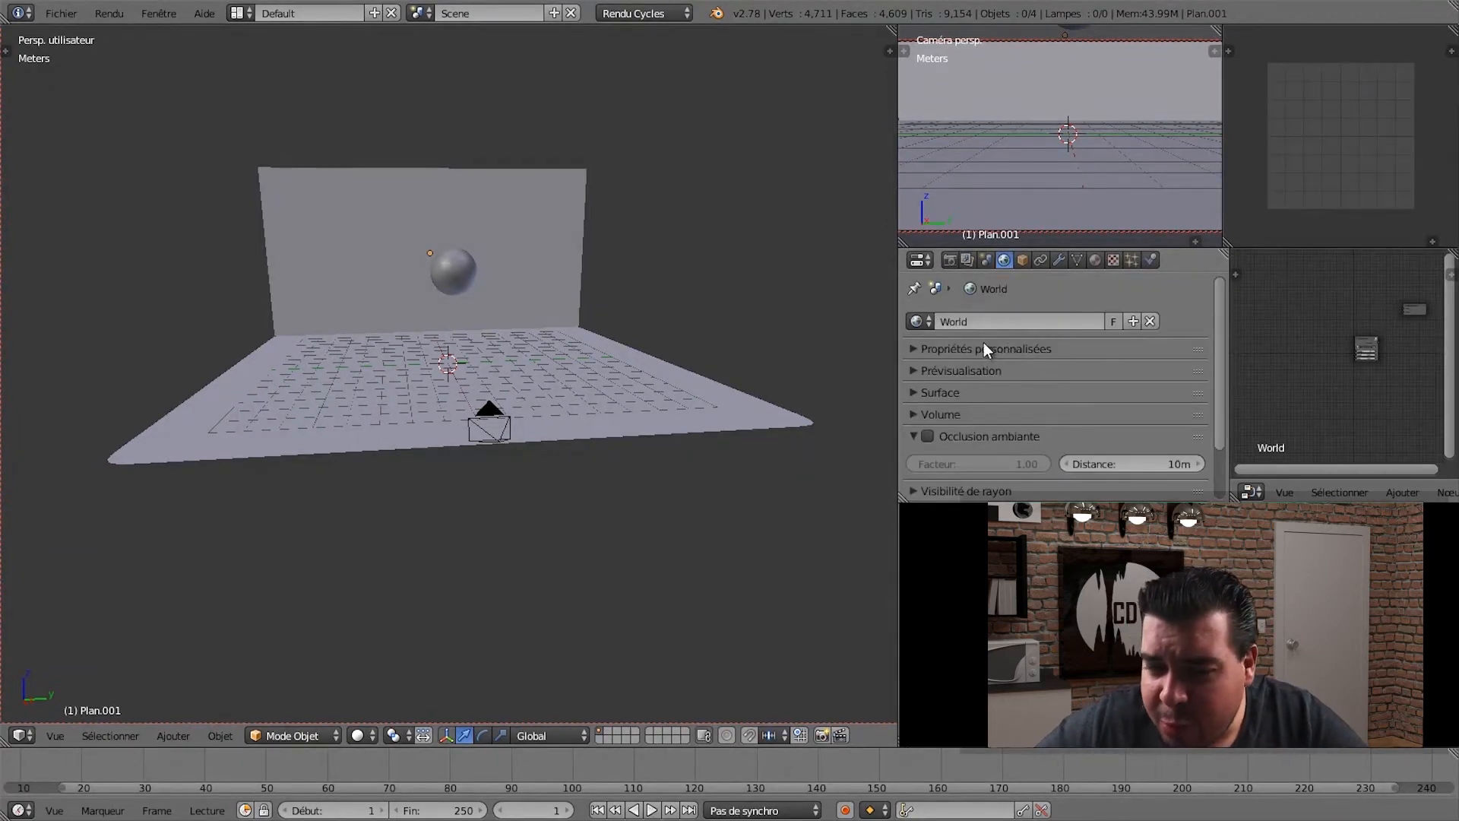
scroll(985, 349, down, 2)
click(907, 351)
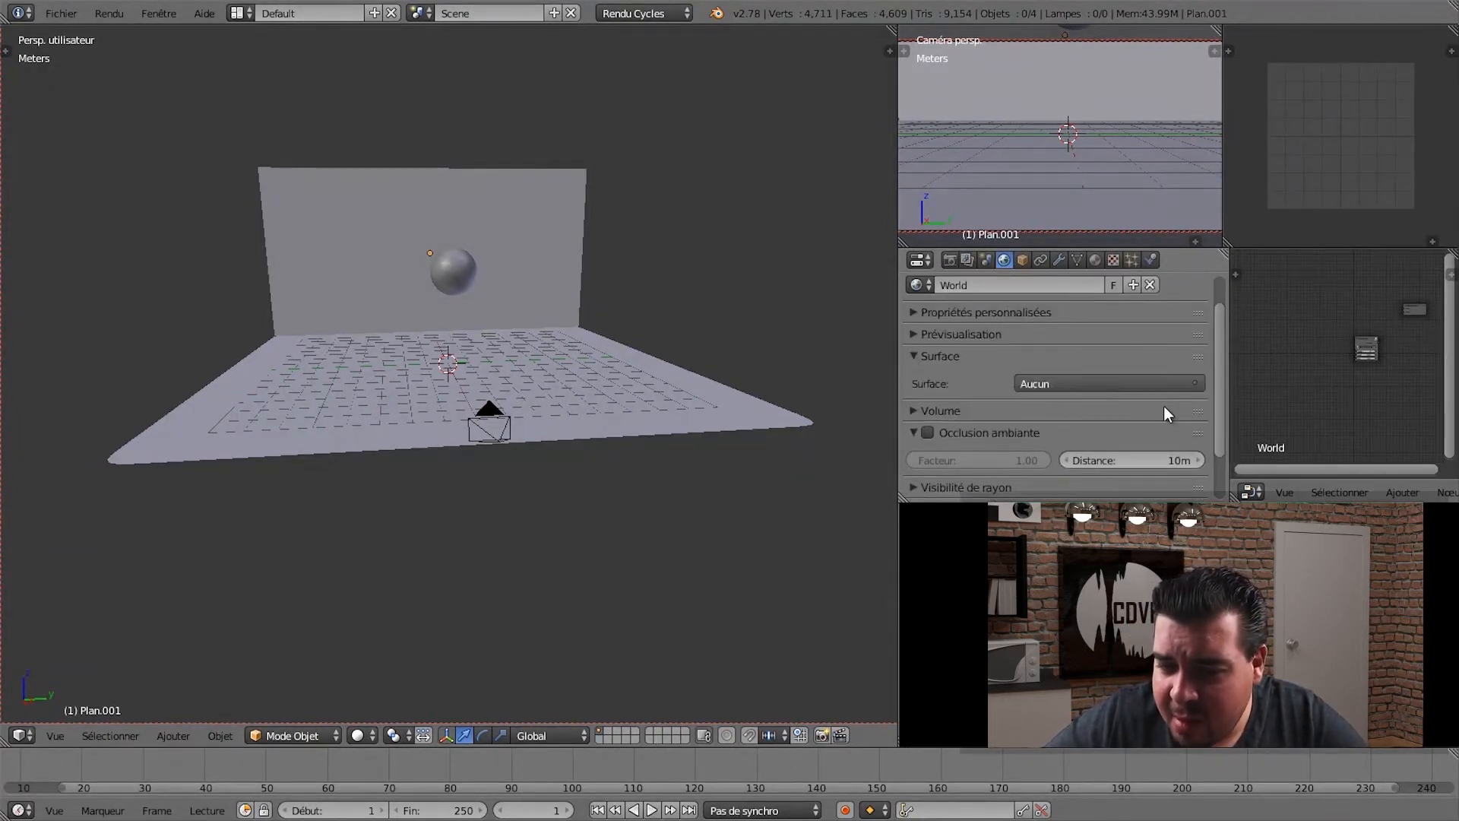
click(1134, 381)
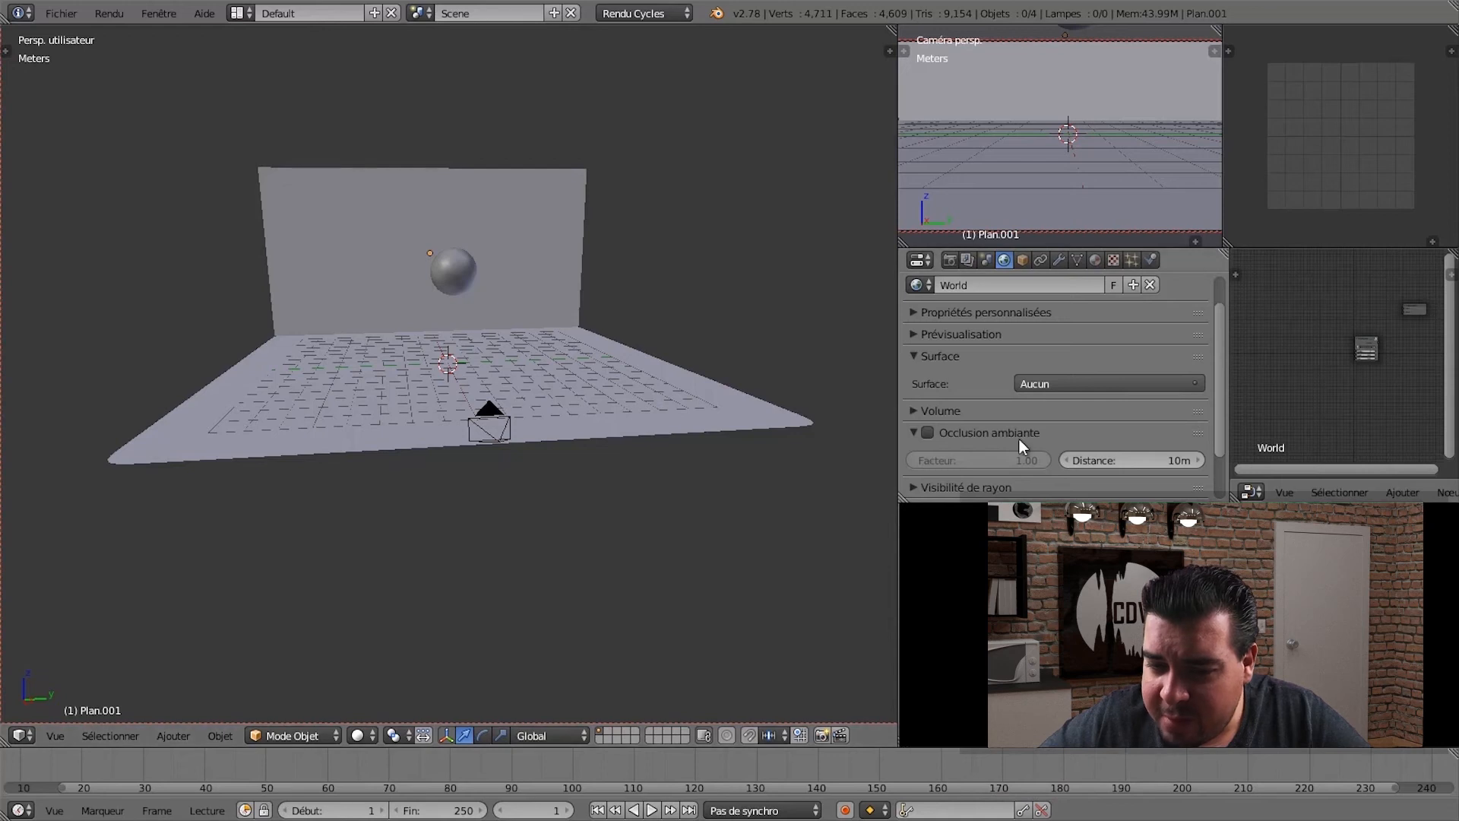
click(1128, 386)
click(979, 486)
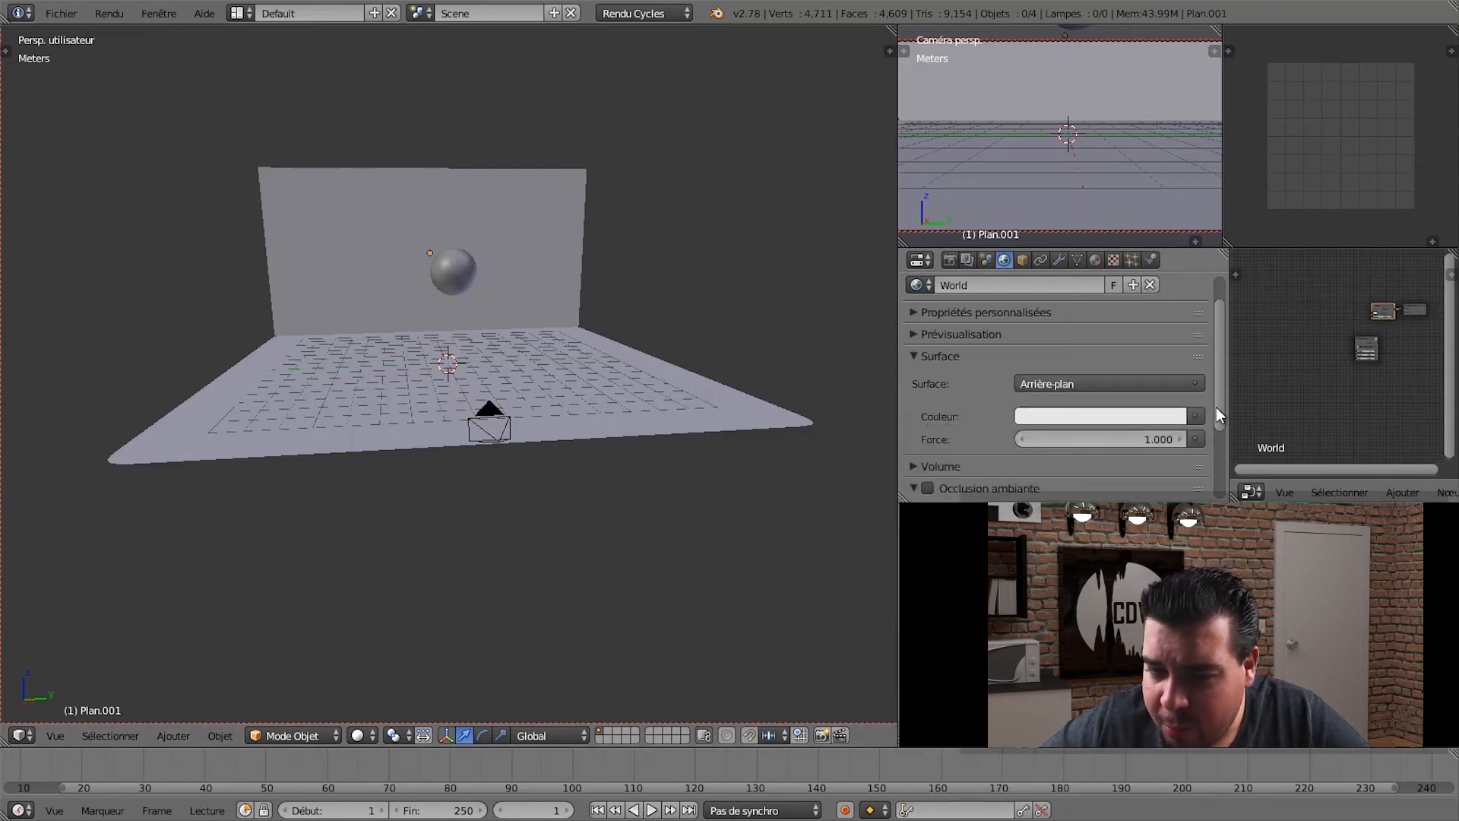
click(1196, 415)
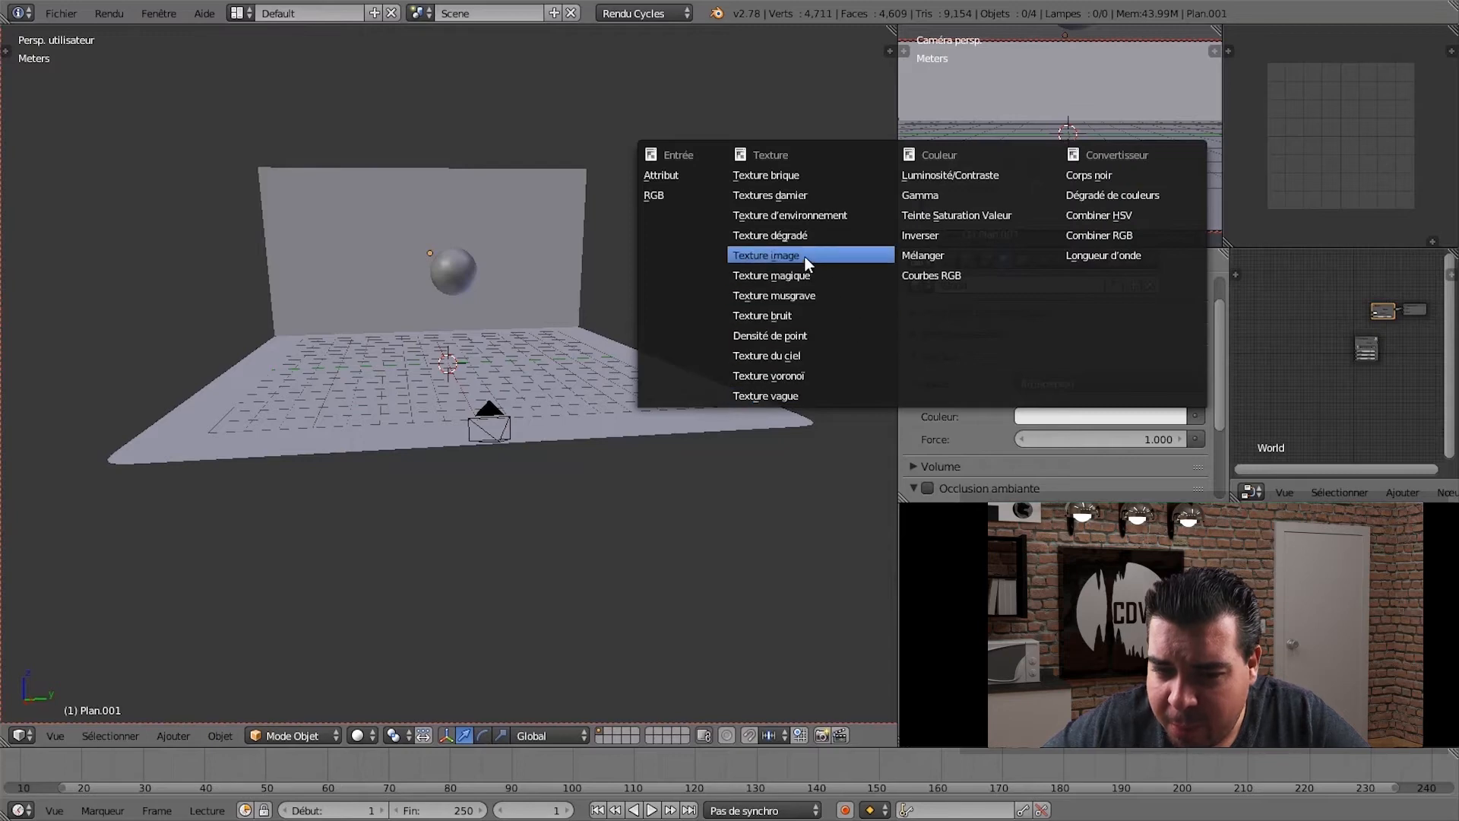
click(815, 217)
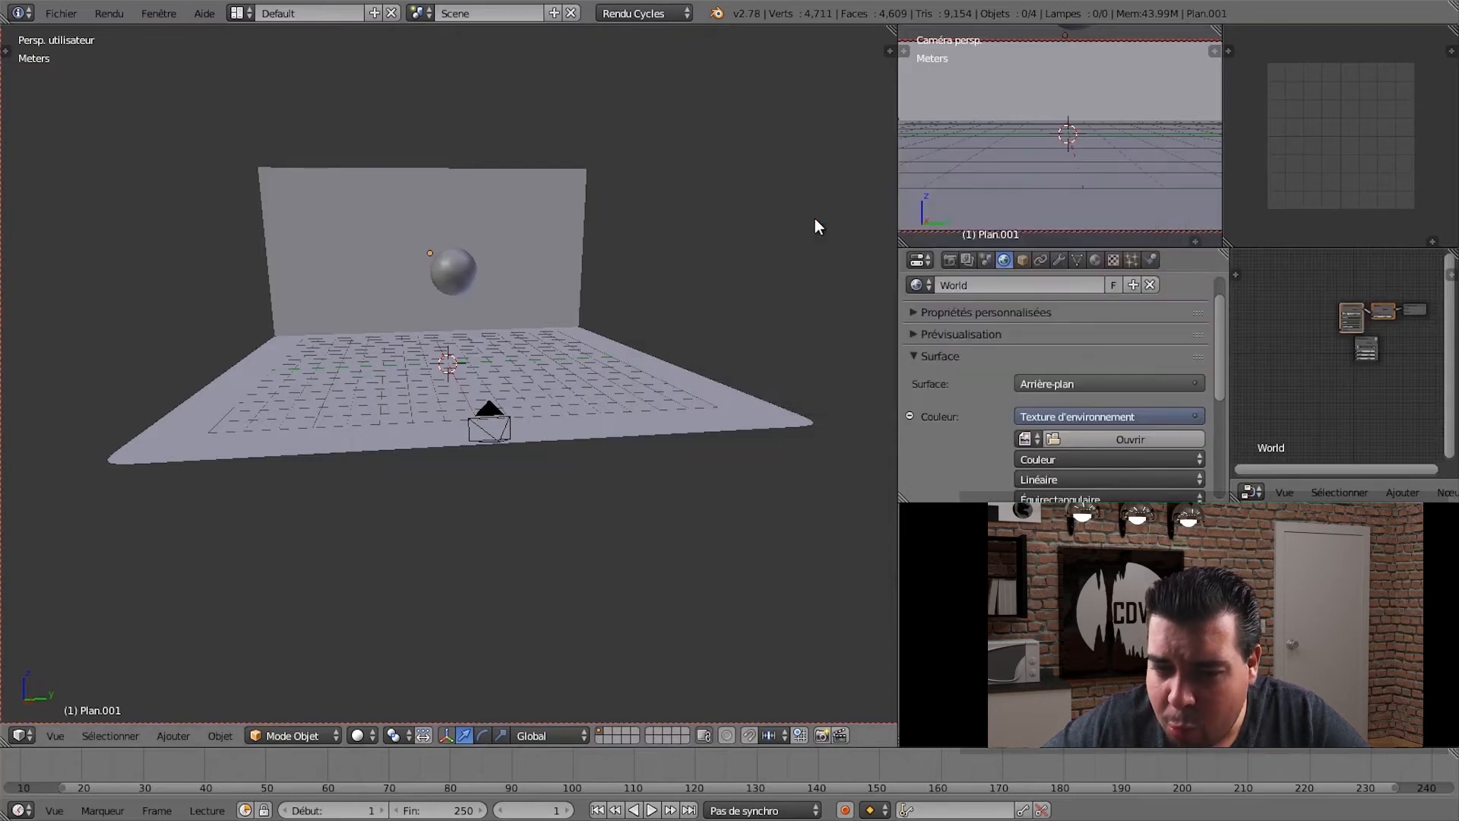
- Load nature_hdri_56_20150416_1506041628.jpg from the HDRI Maps folder as the world's environment texture and switch the main viewport to rendered shading
click(1103, 437)
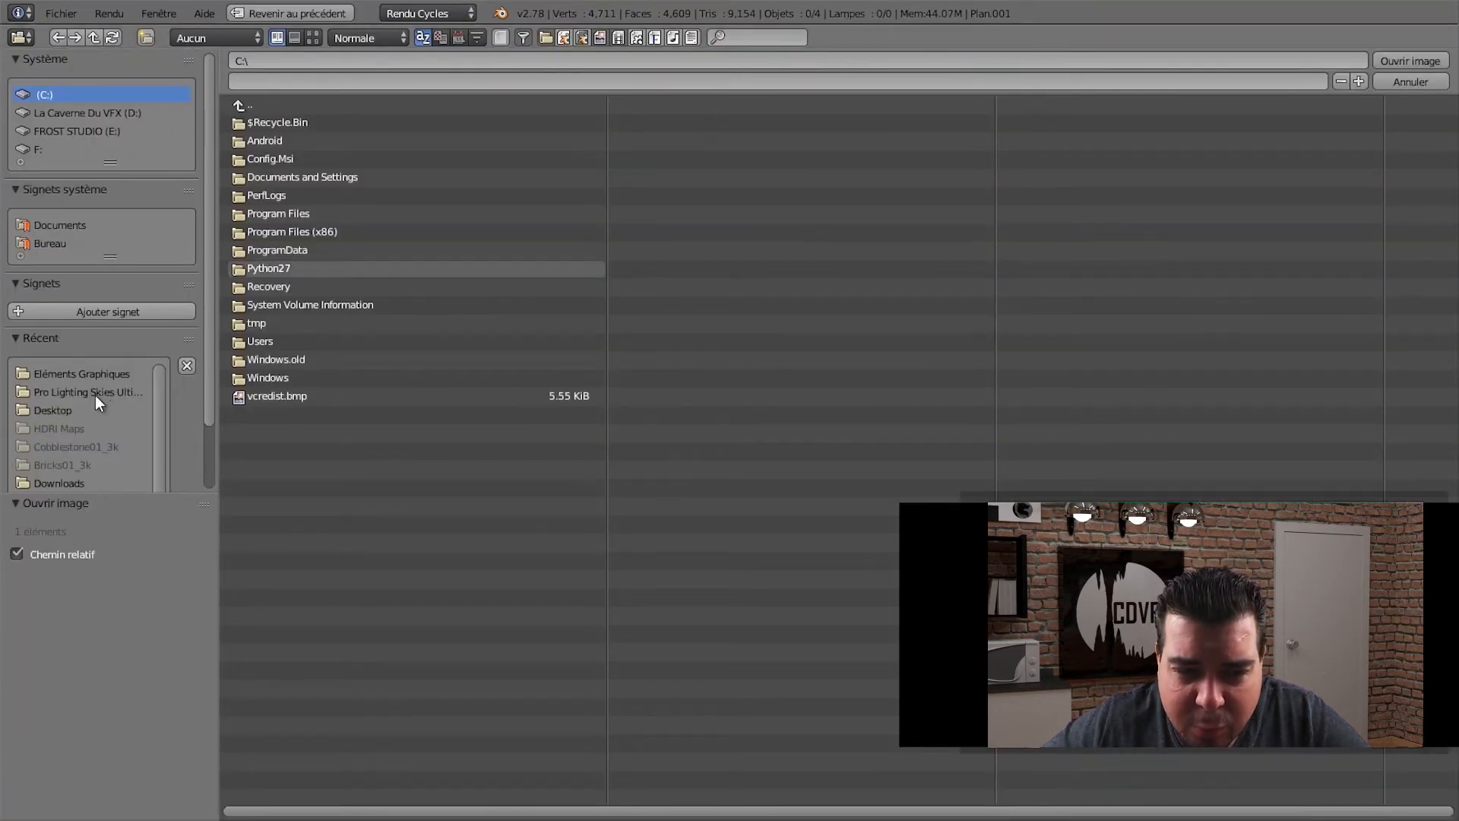
click(55, 410)
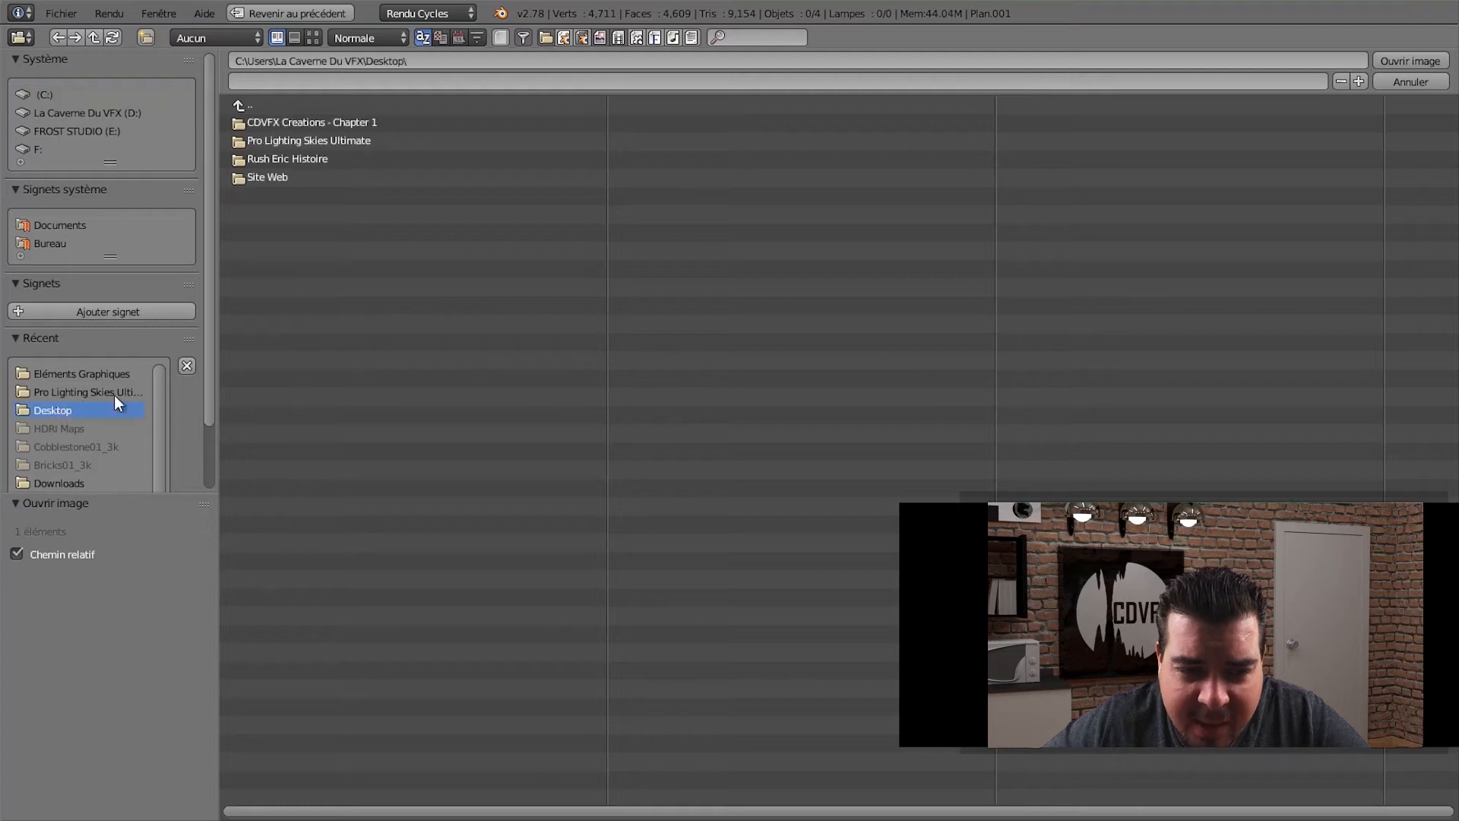
click(72, 226)
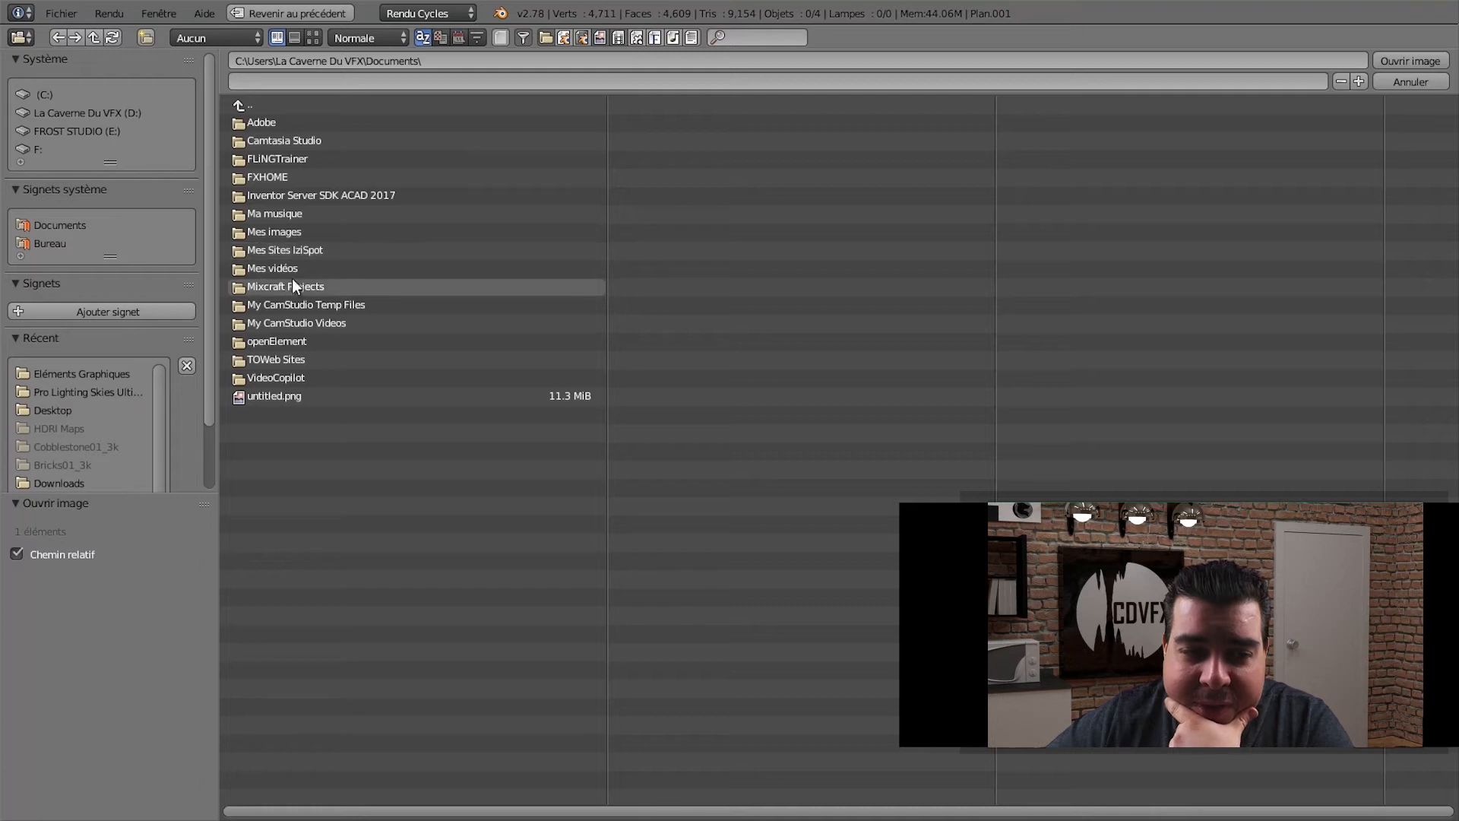
click(109, 130)
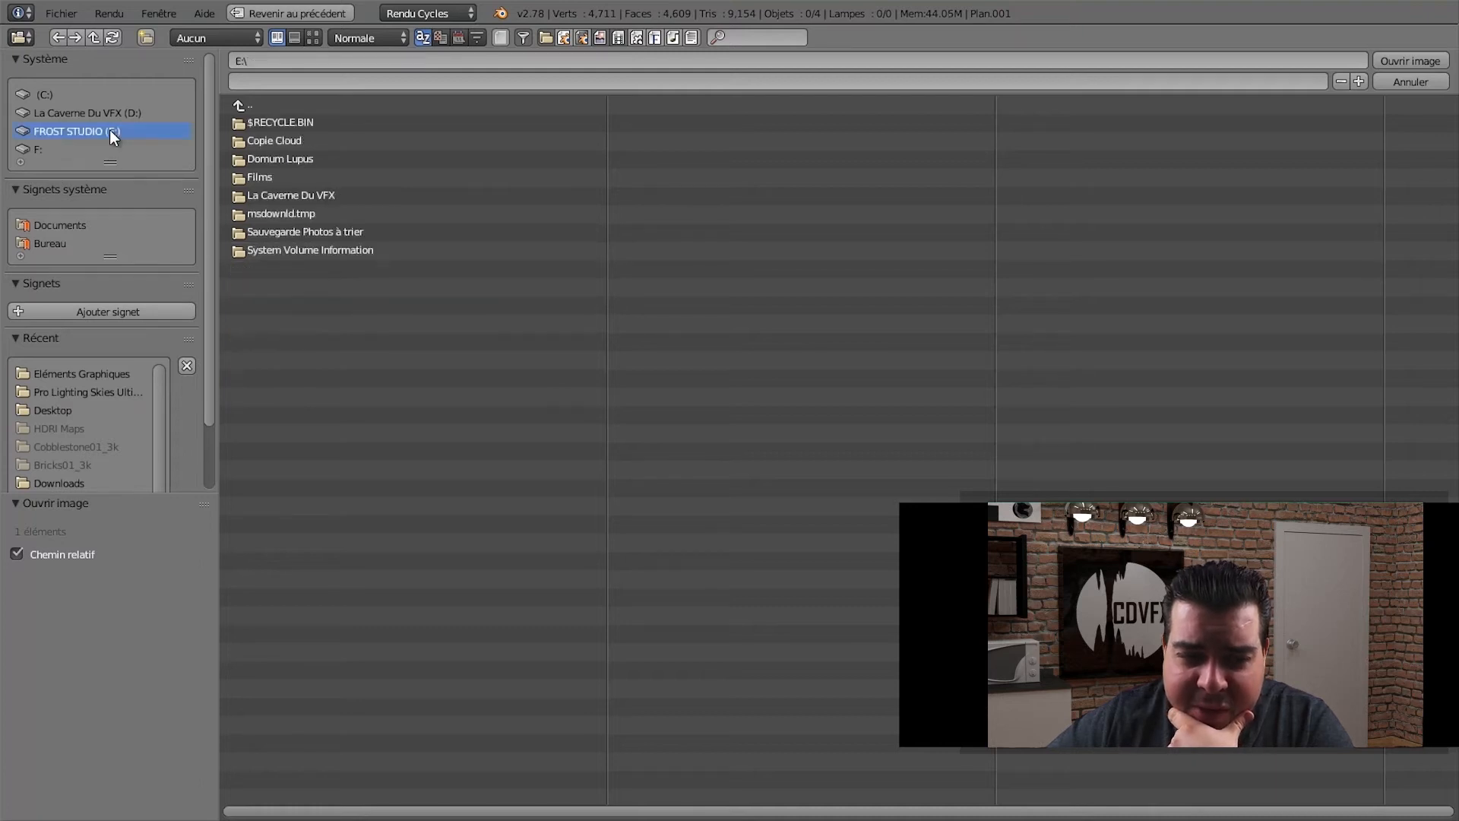
click(302, 196)
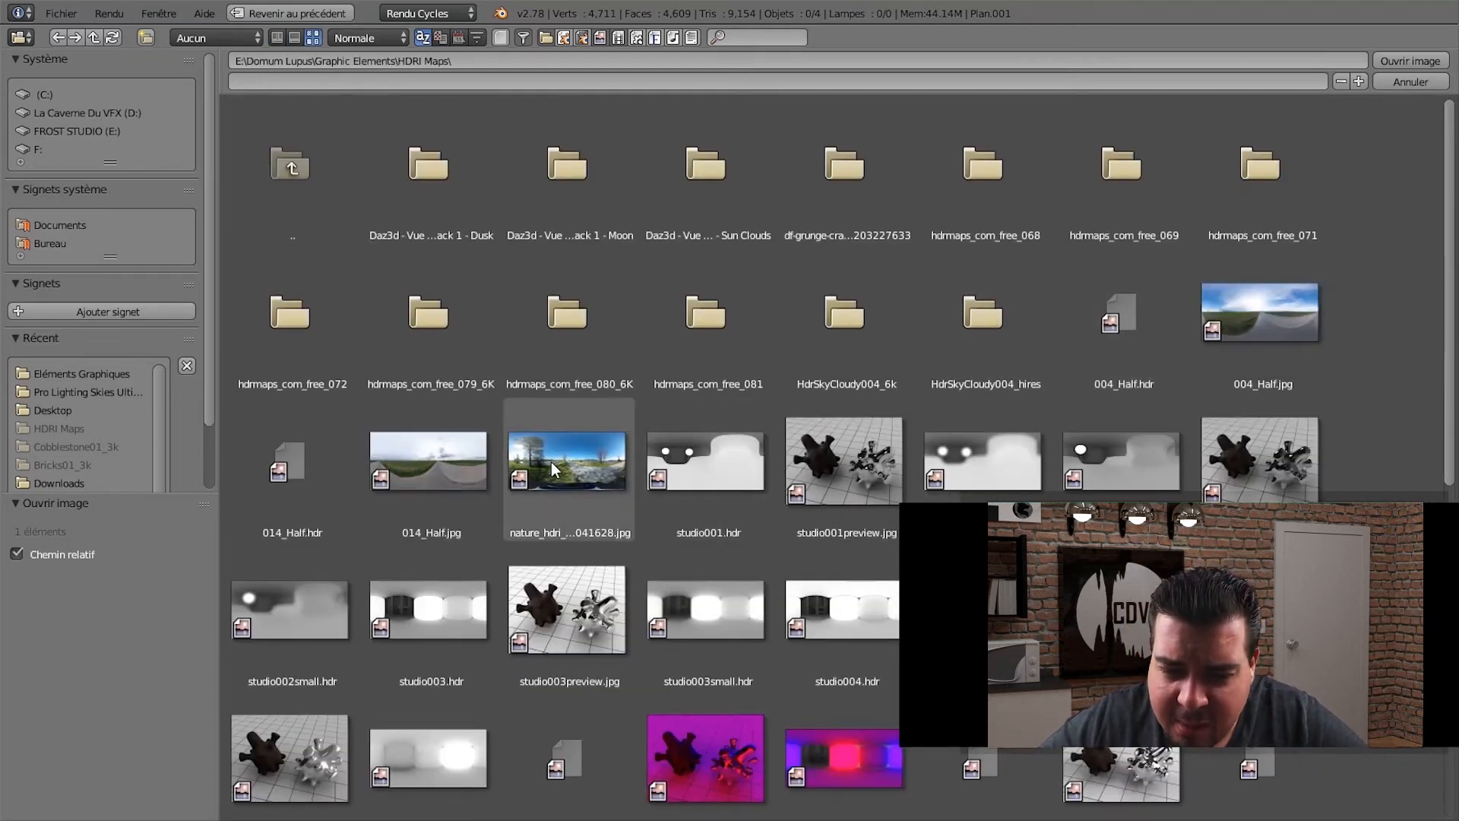
click(569, 472)
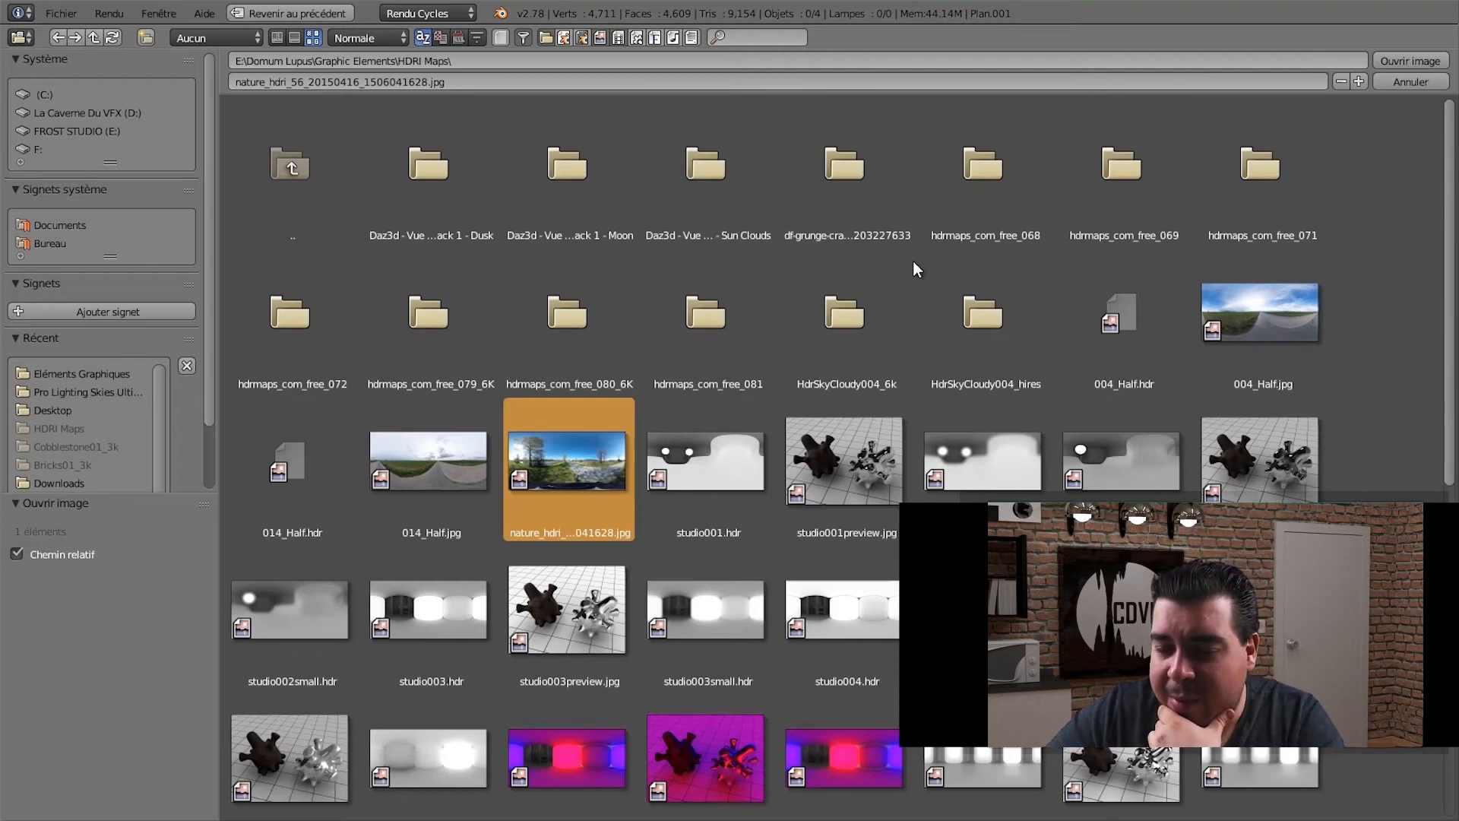
click(1398, 61)
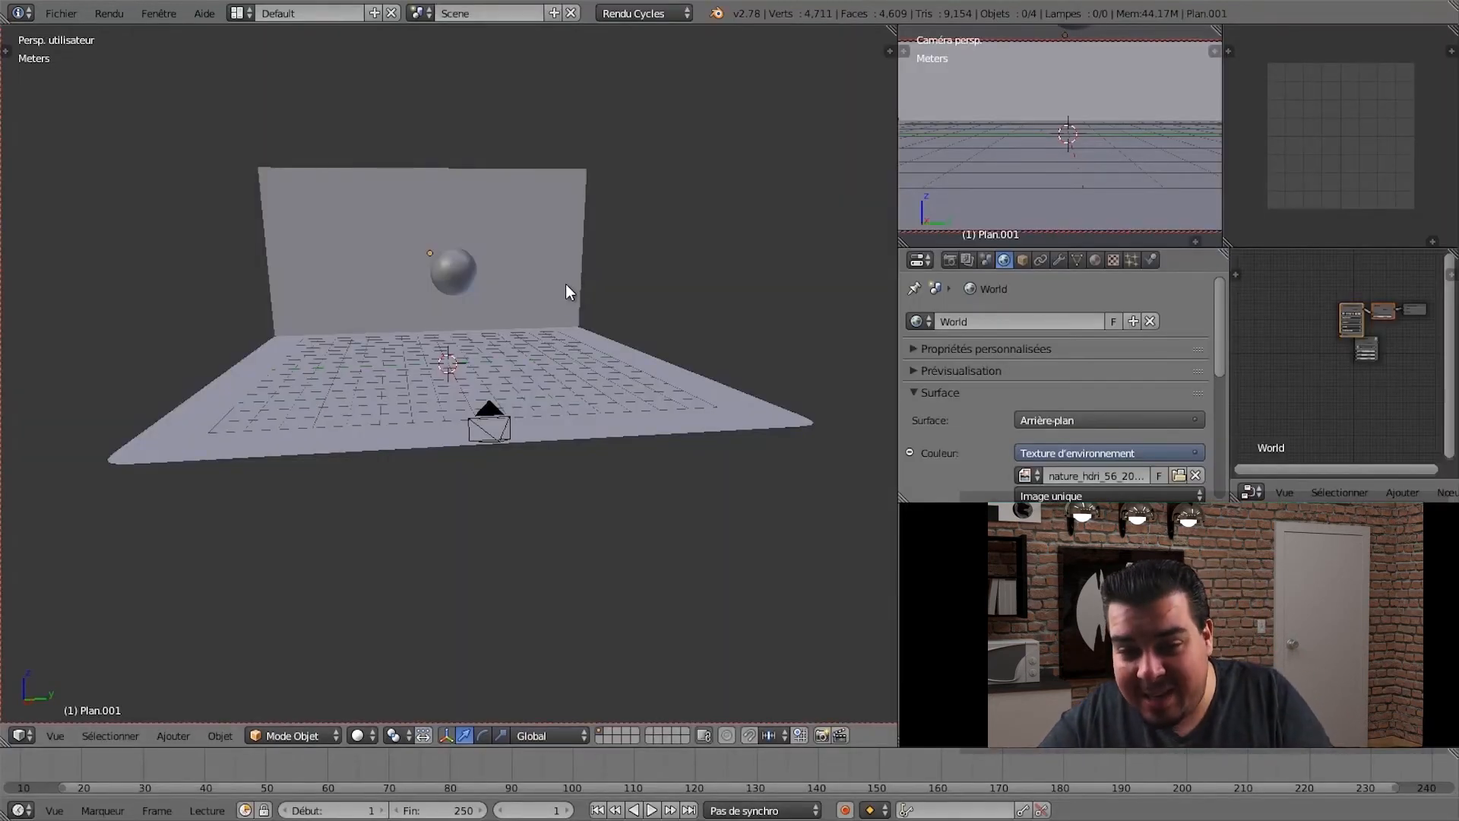
key(shift+z)
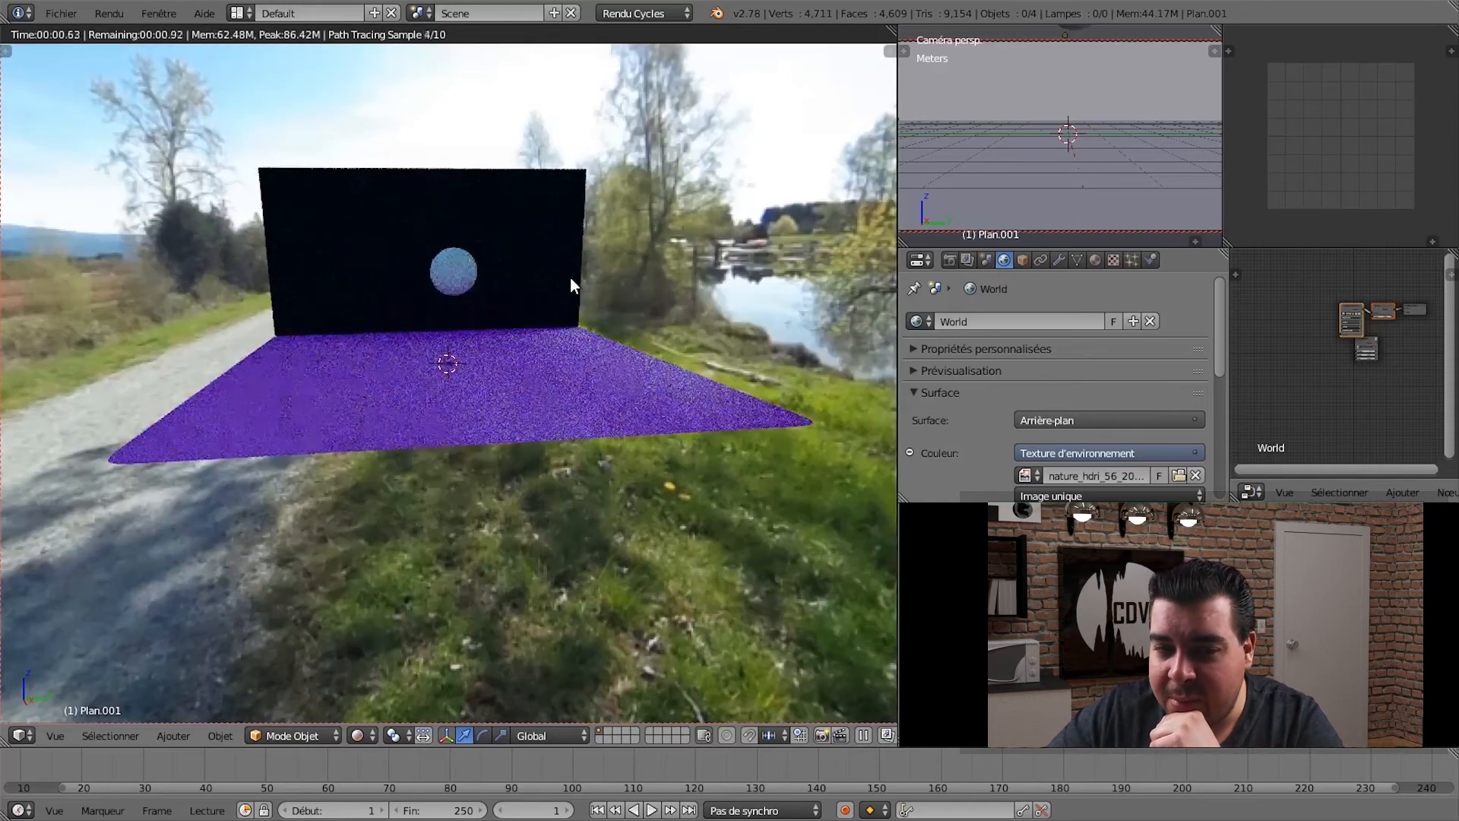
- Examine the rendered backdrop plane, sphere and canvas against the environment from the camera and from free angles
middle_drag(696, 227, 640, 209)
key(KP_0)
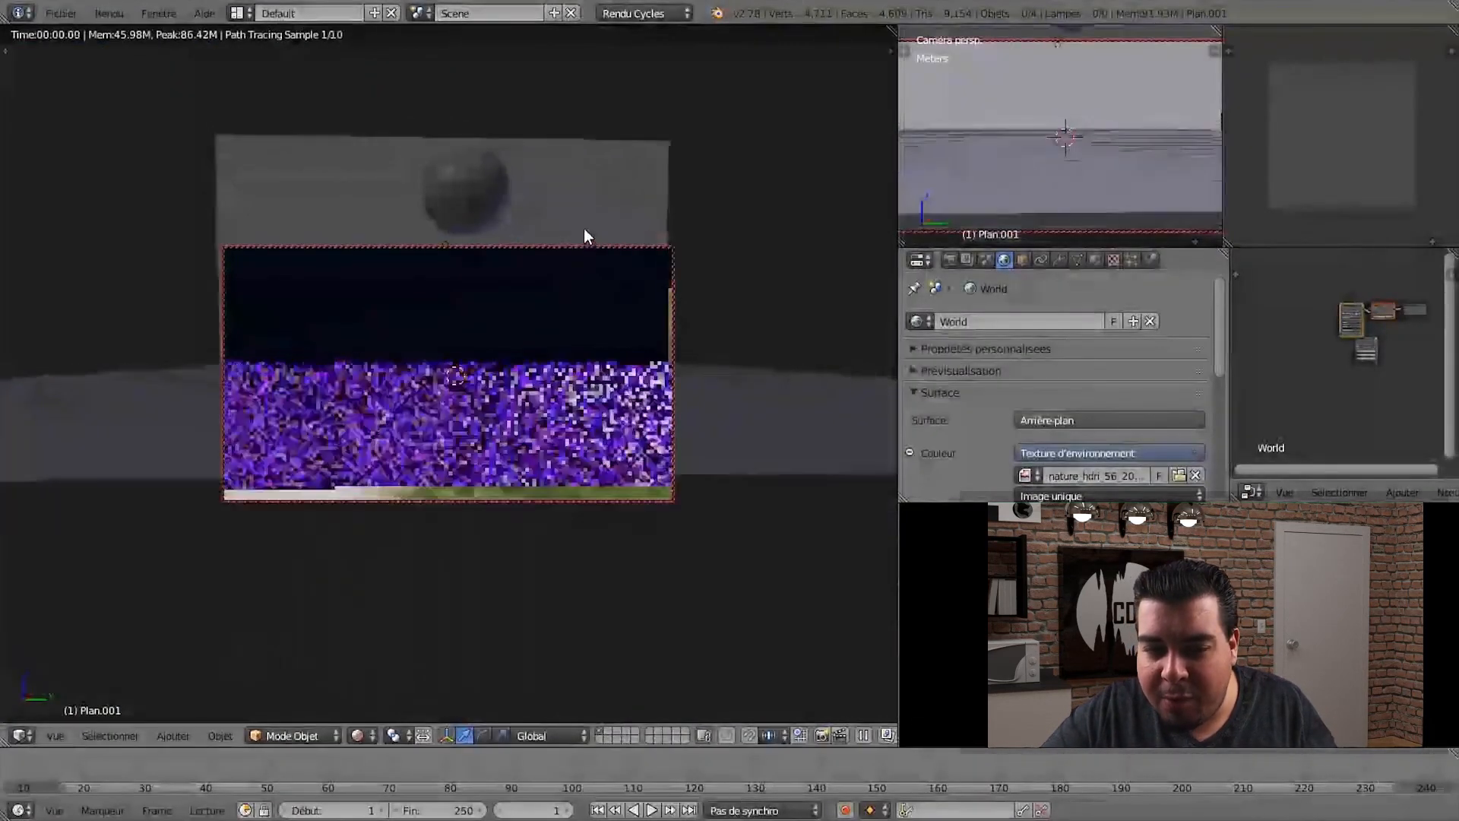
shift+middle_drag(584, 225, 556, 293)
scroll(604, 259, up, 1)
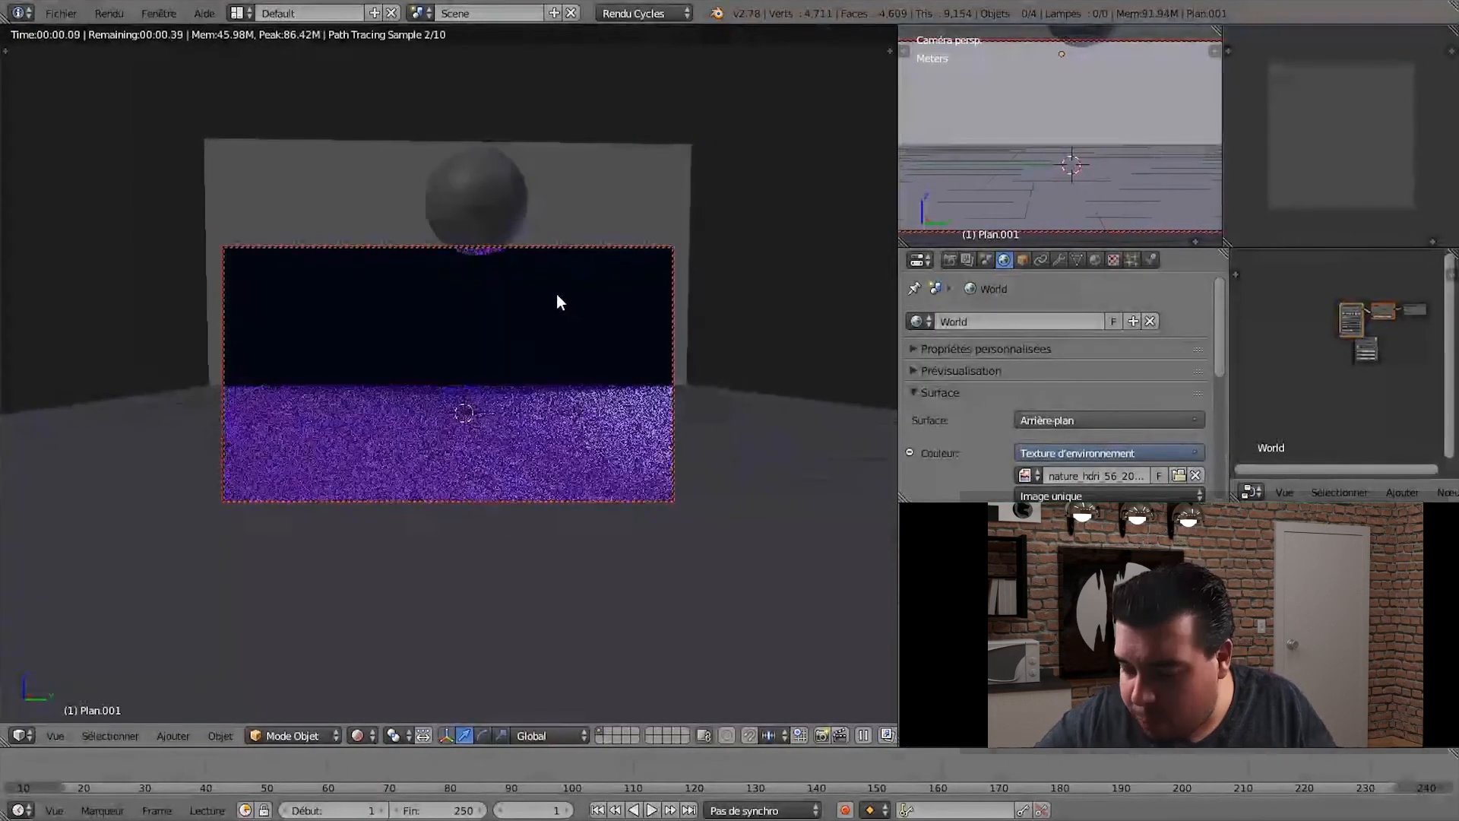
key(KP_0)
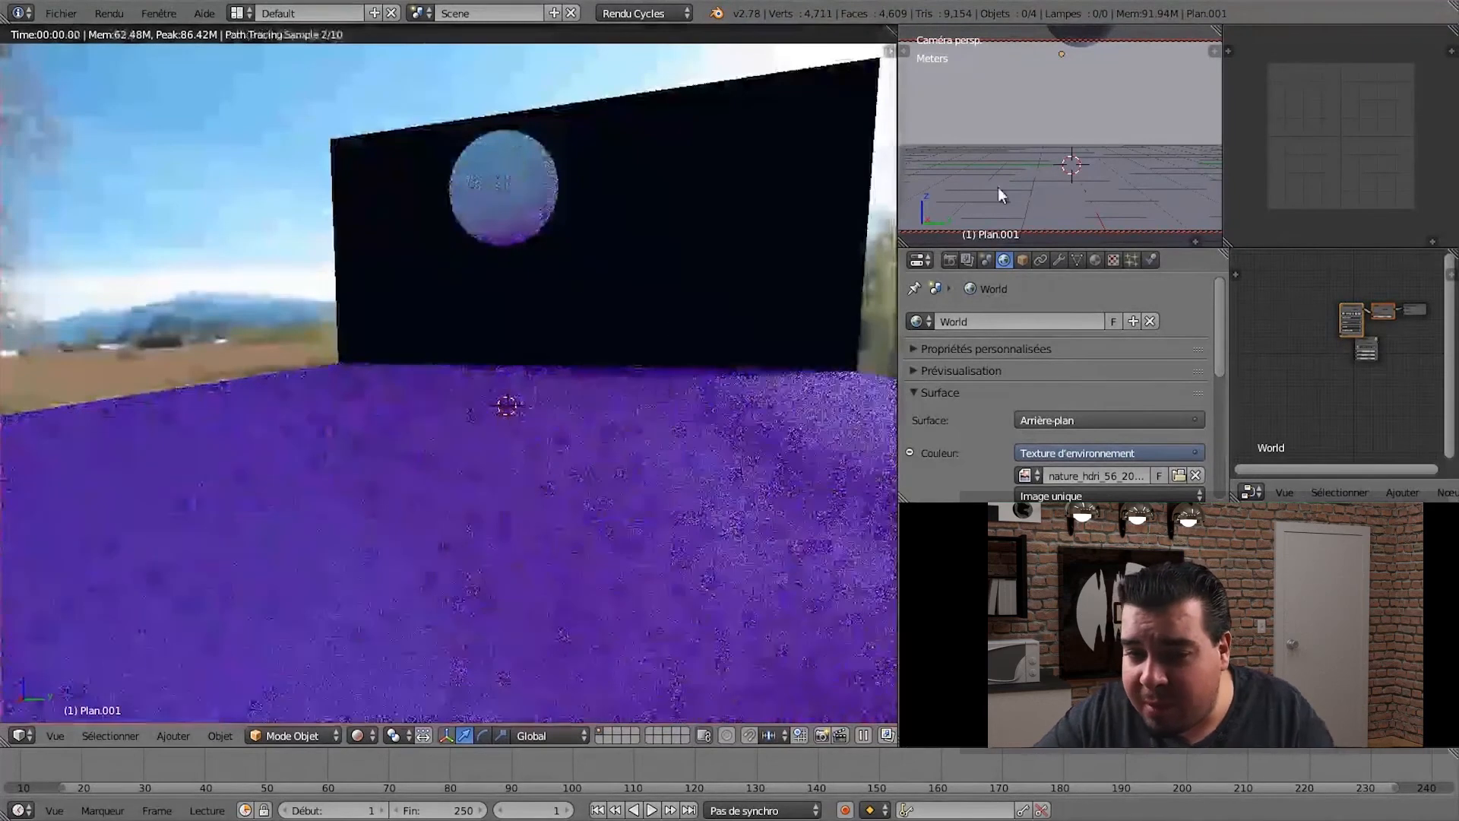
right_click(790, 211)
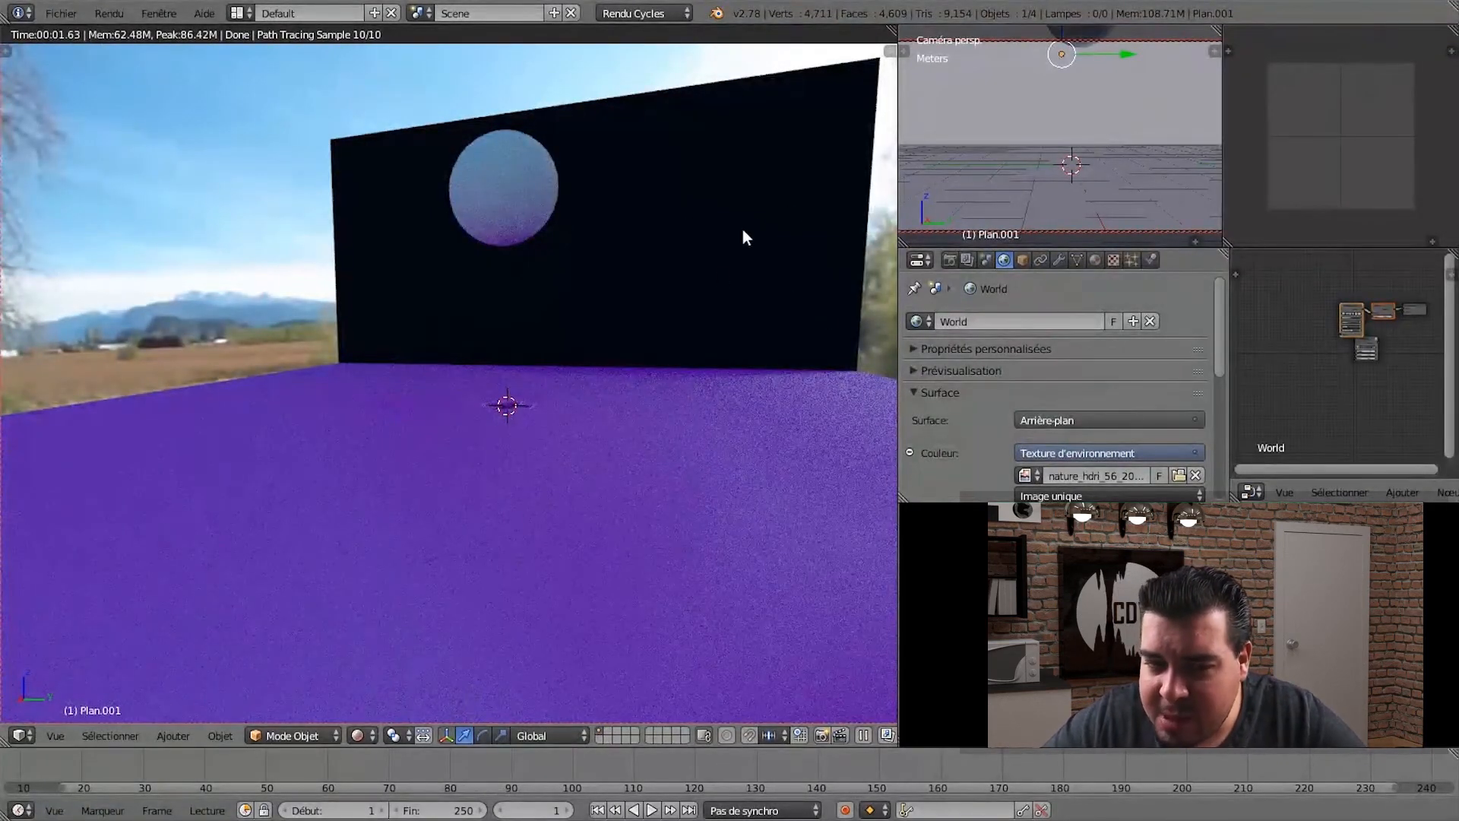
middle_drag(647, 183, 709, 251)
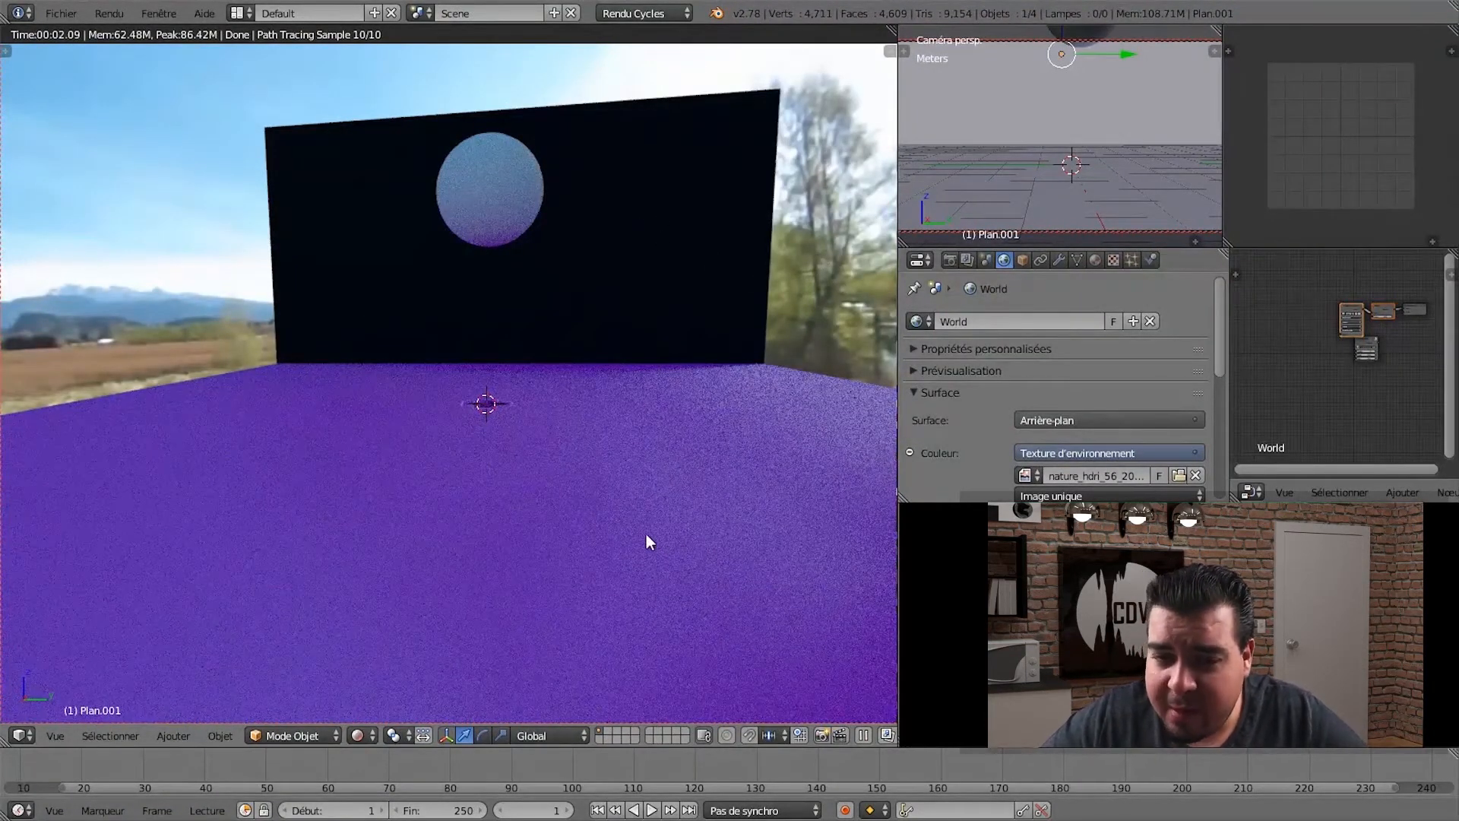
- Replace the canvas plane's PBR Dialétrique material with a new material using the BSDF verre shader
right_click(613, 486)
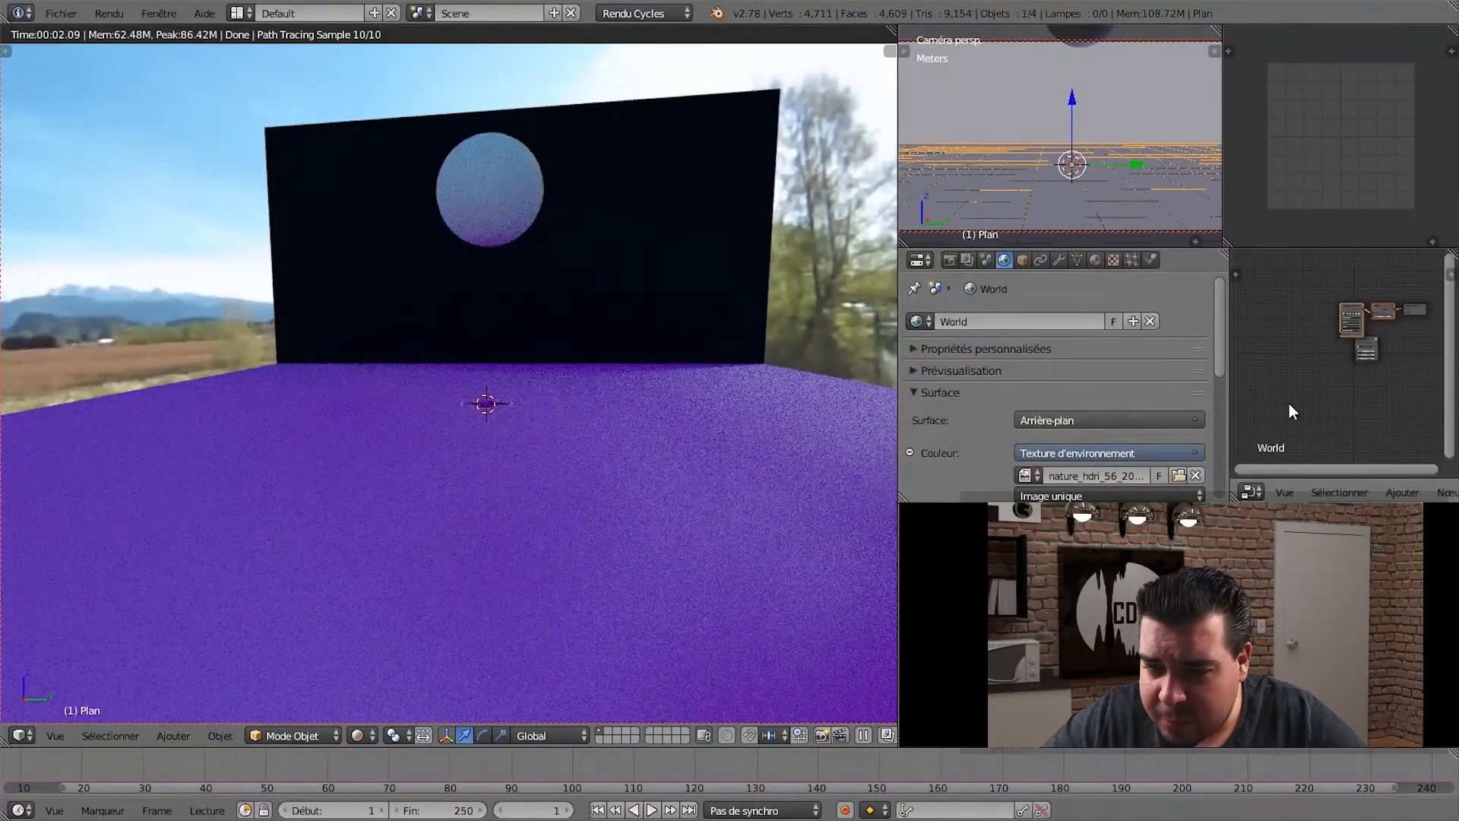
click(1099, 262)
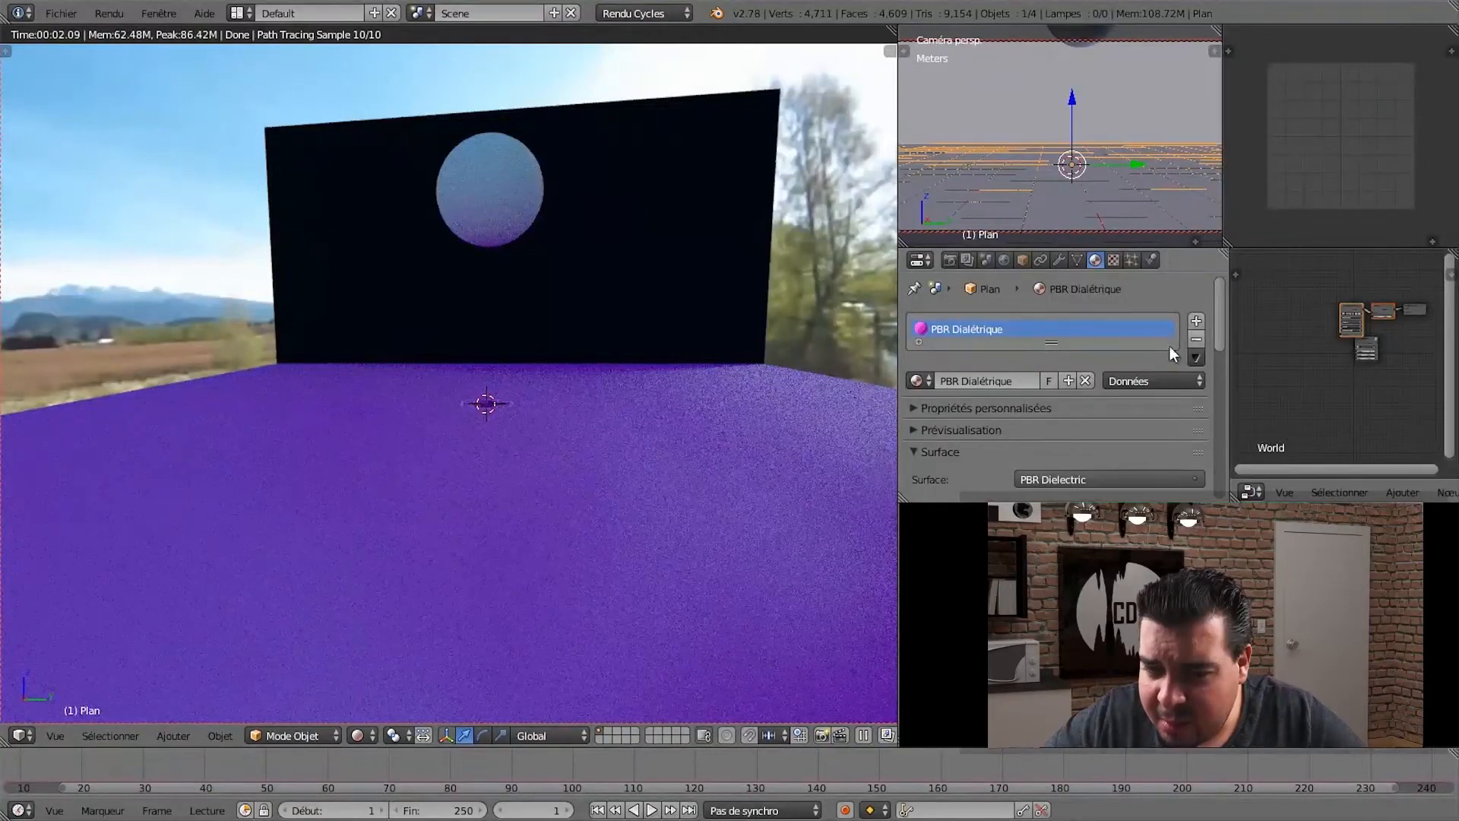
click(1196, 339)
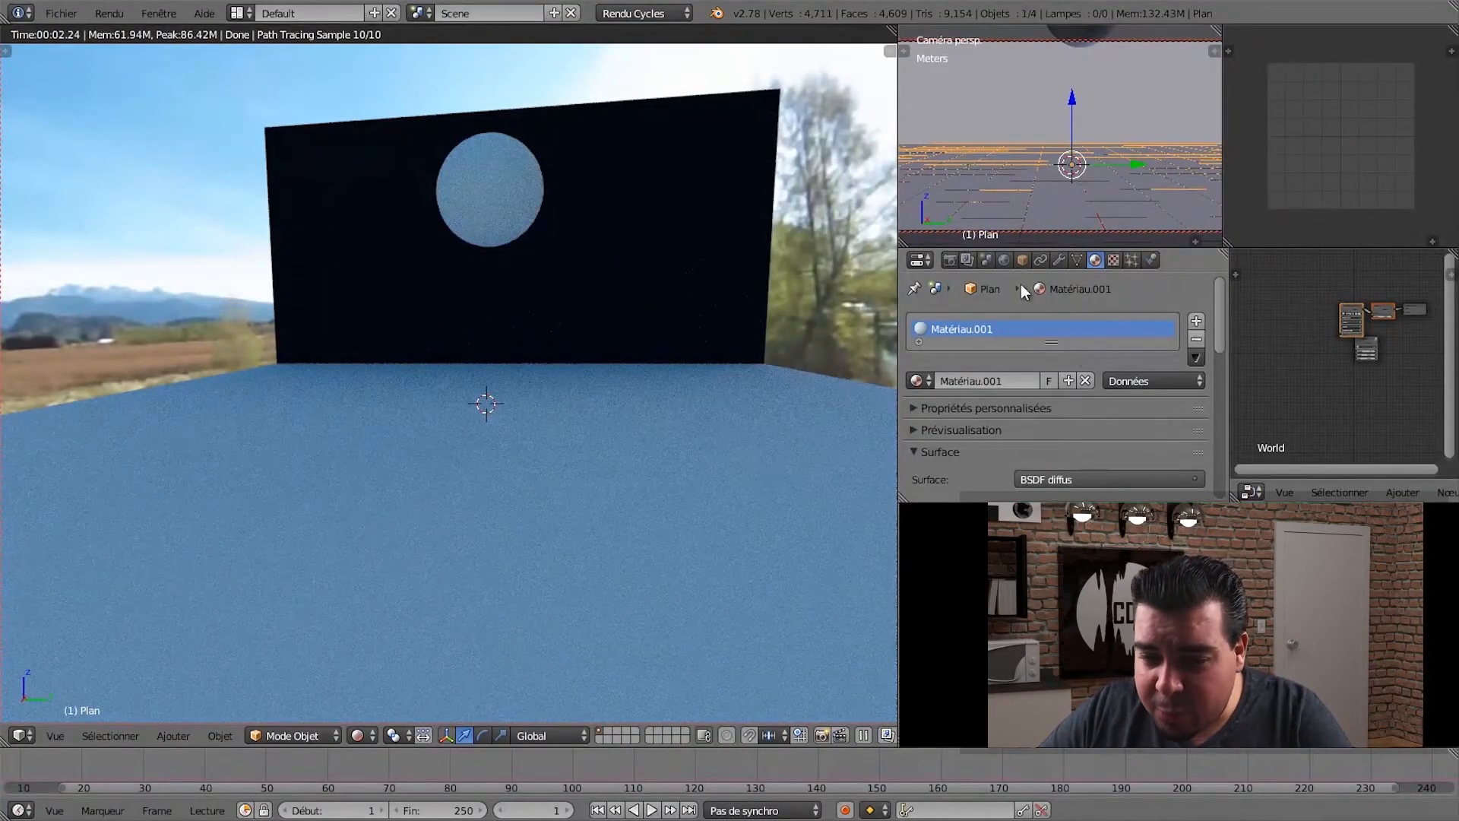
scroll(1089, 408, down, 2)
click(1096, 441)
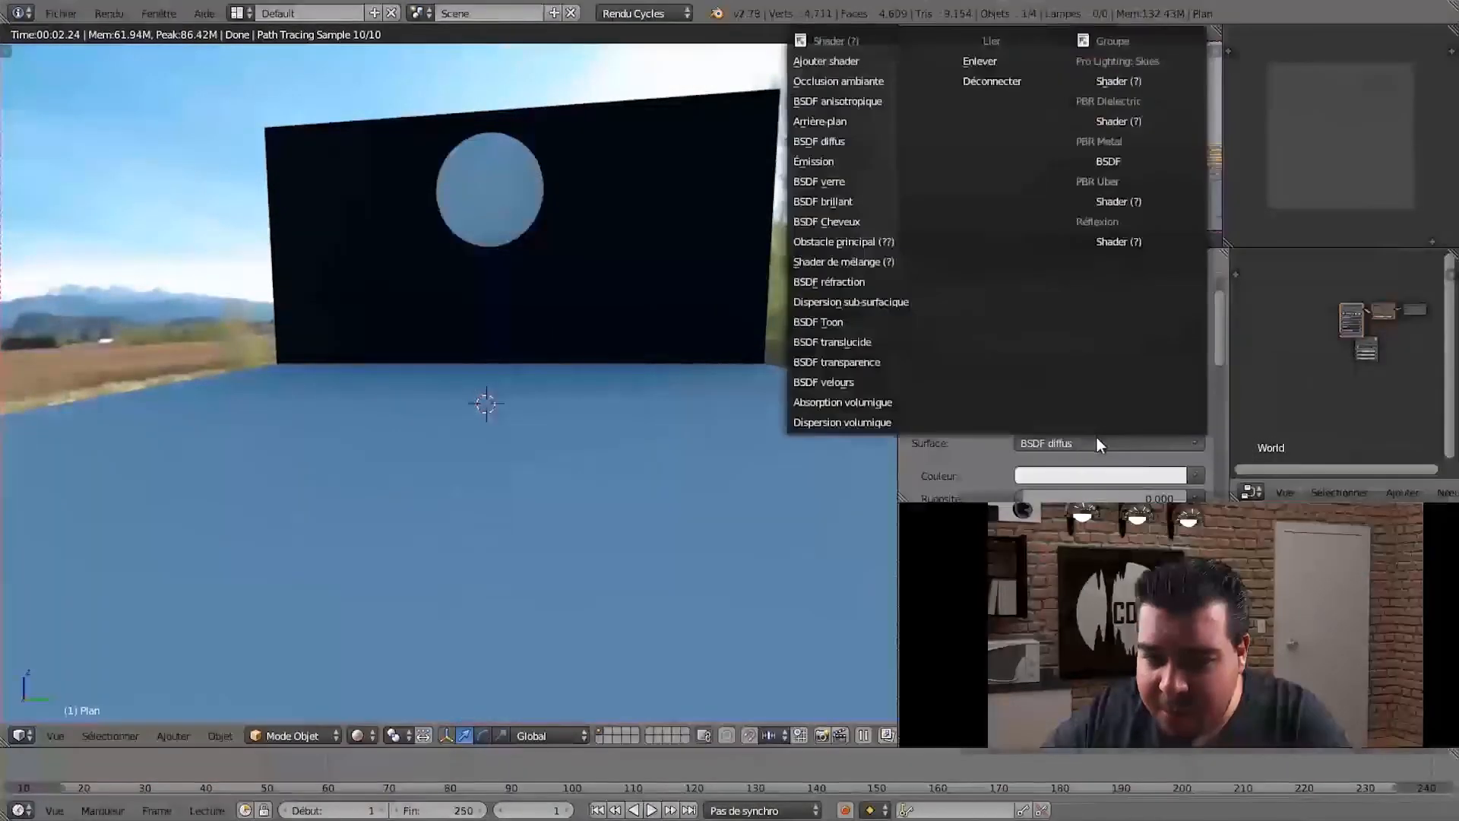
click(851, 181)
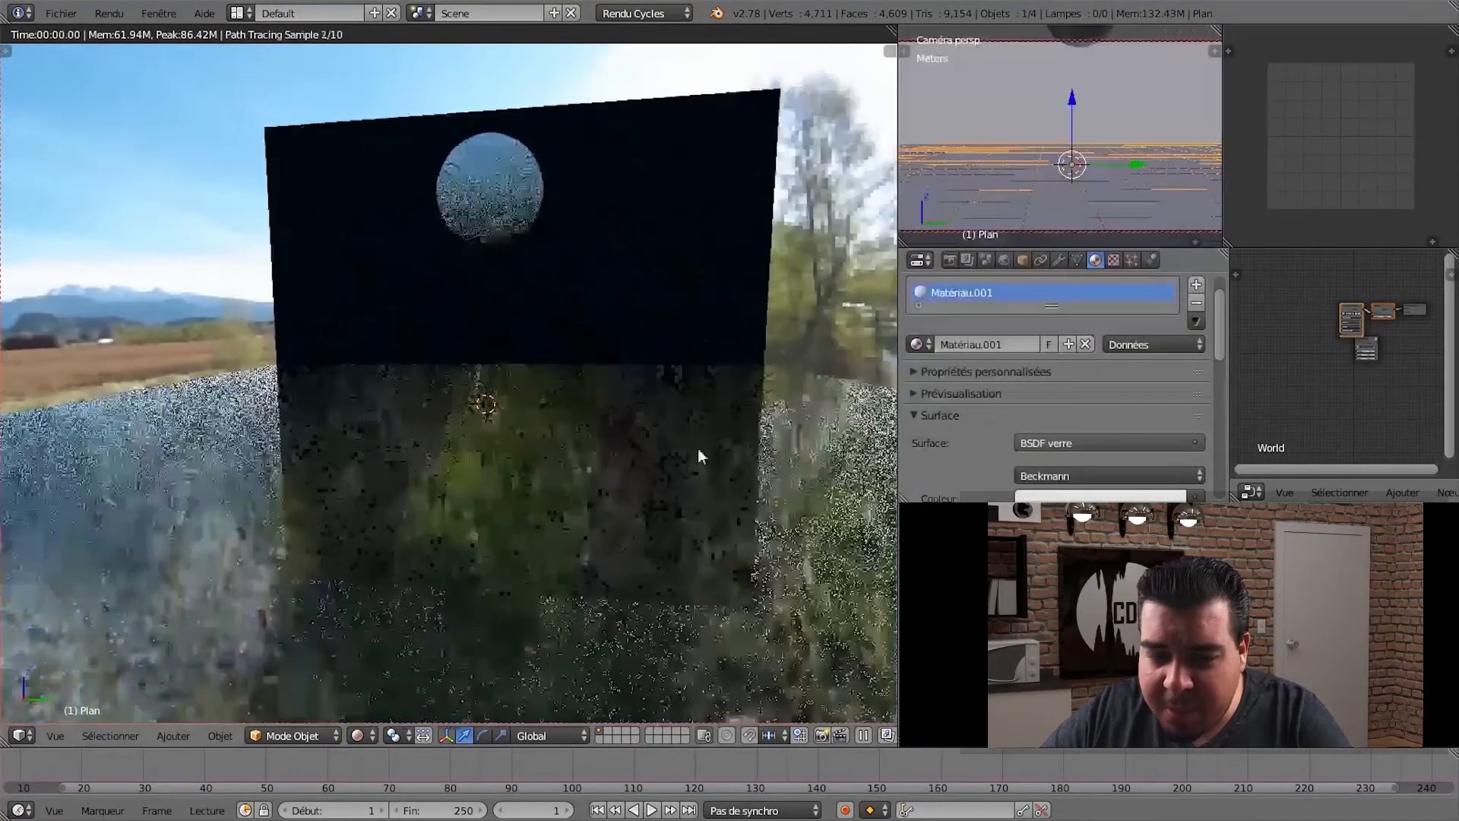
middle_drag(571, 446, 626, 445)
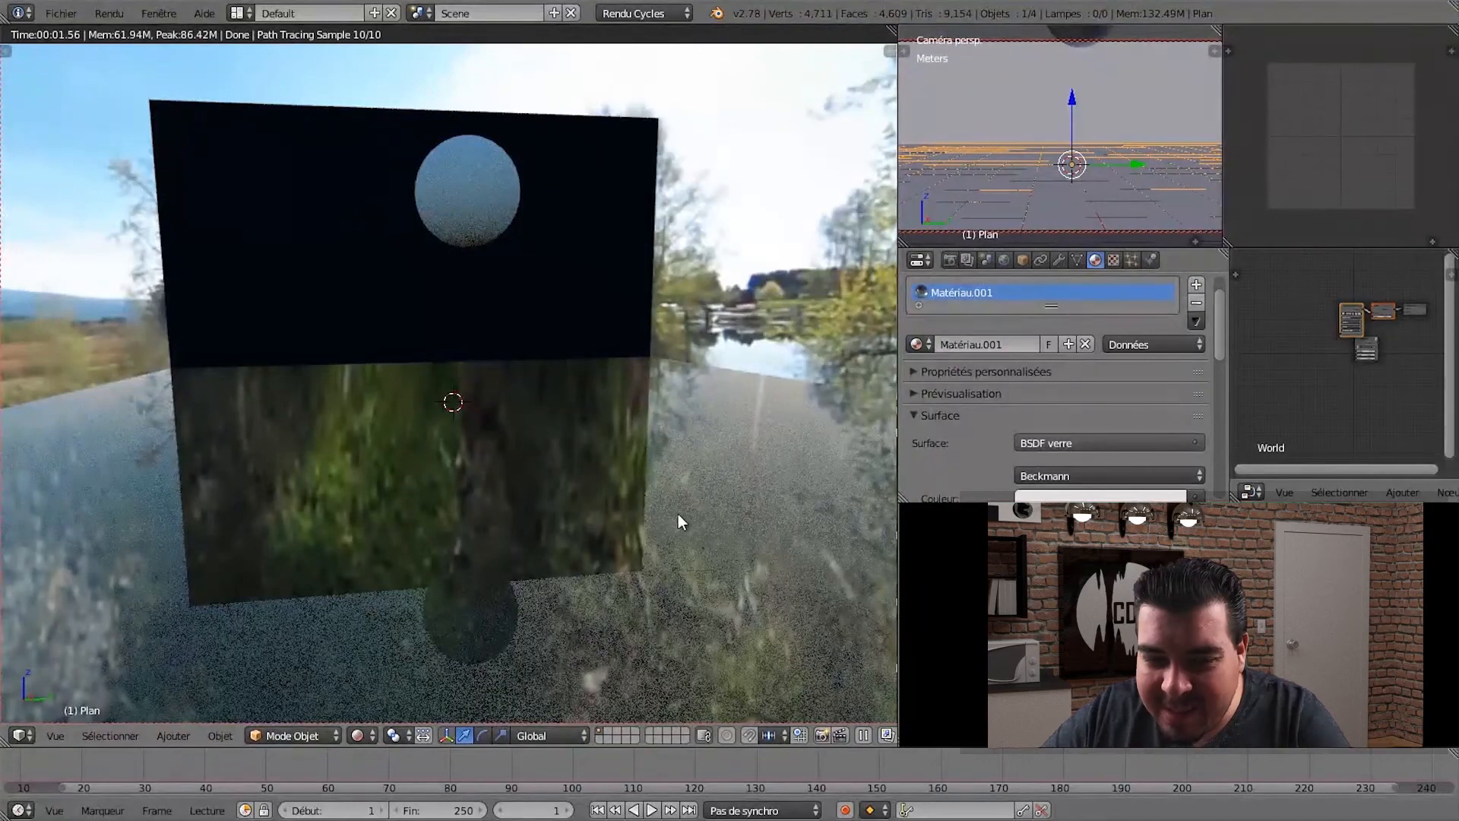
middle_drag(646, 499, 638, 492)
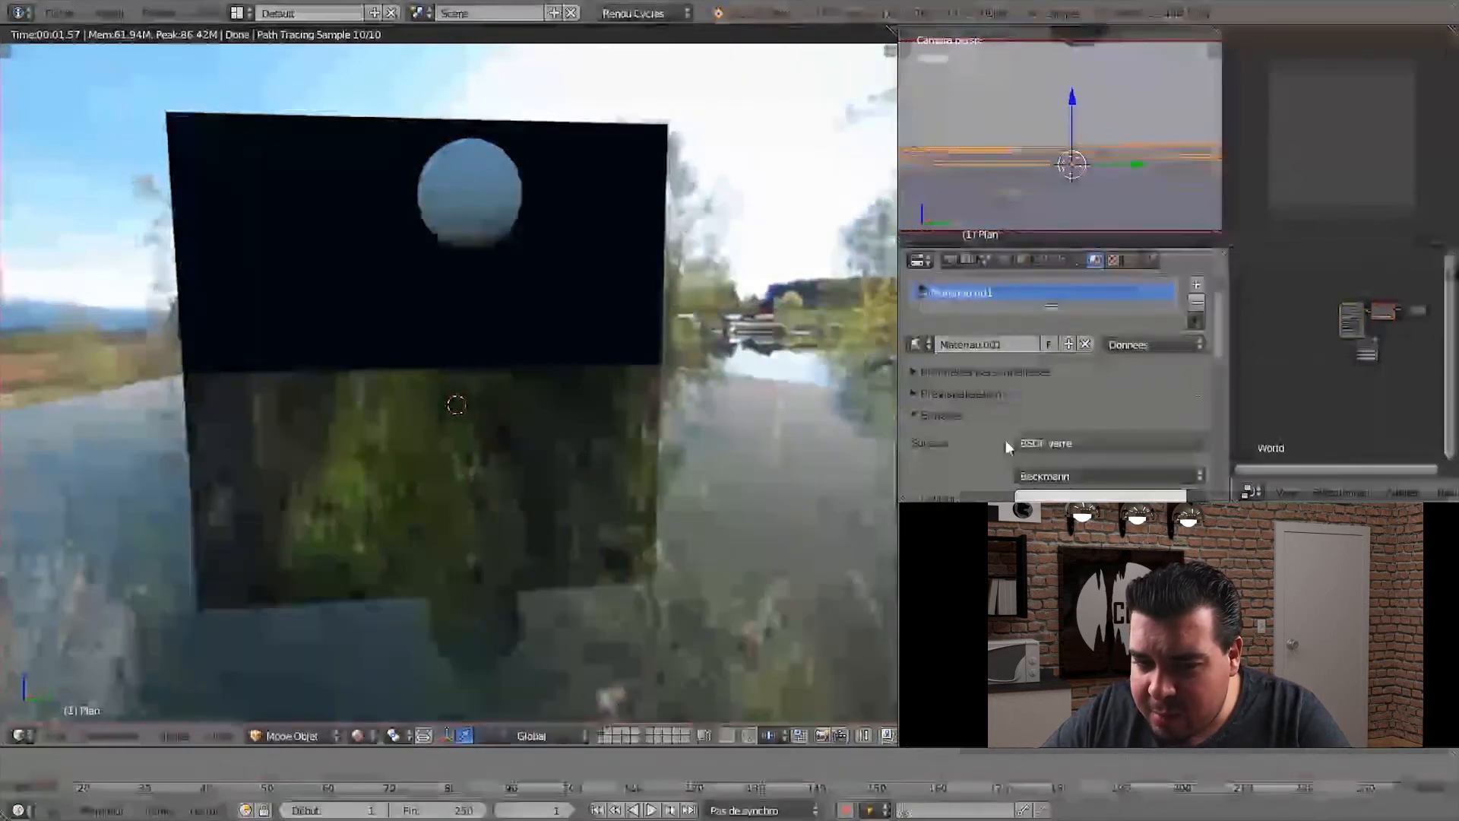
- Assign the existing PBR Dialétrique material to the sphere and maximize the node editor
right_click(487, 226)
click(1003, 346)
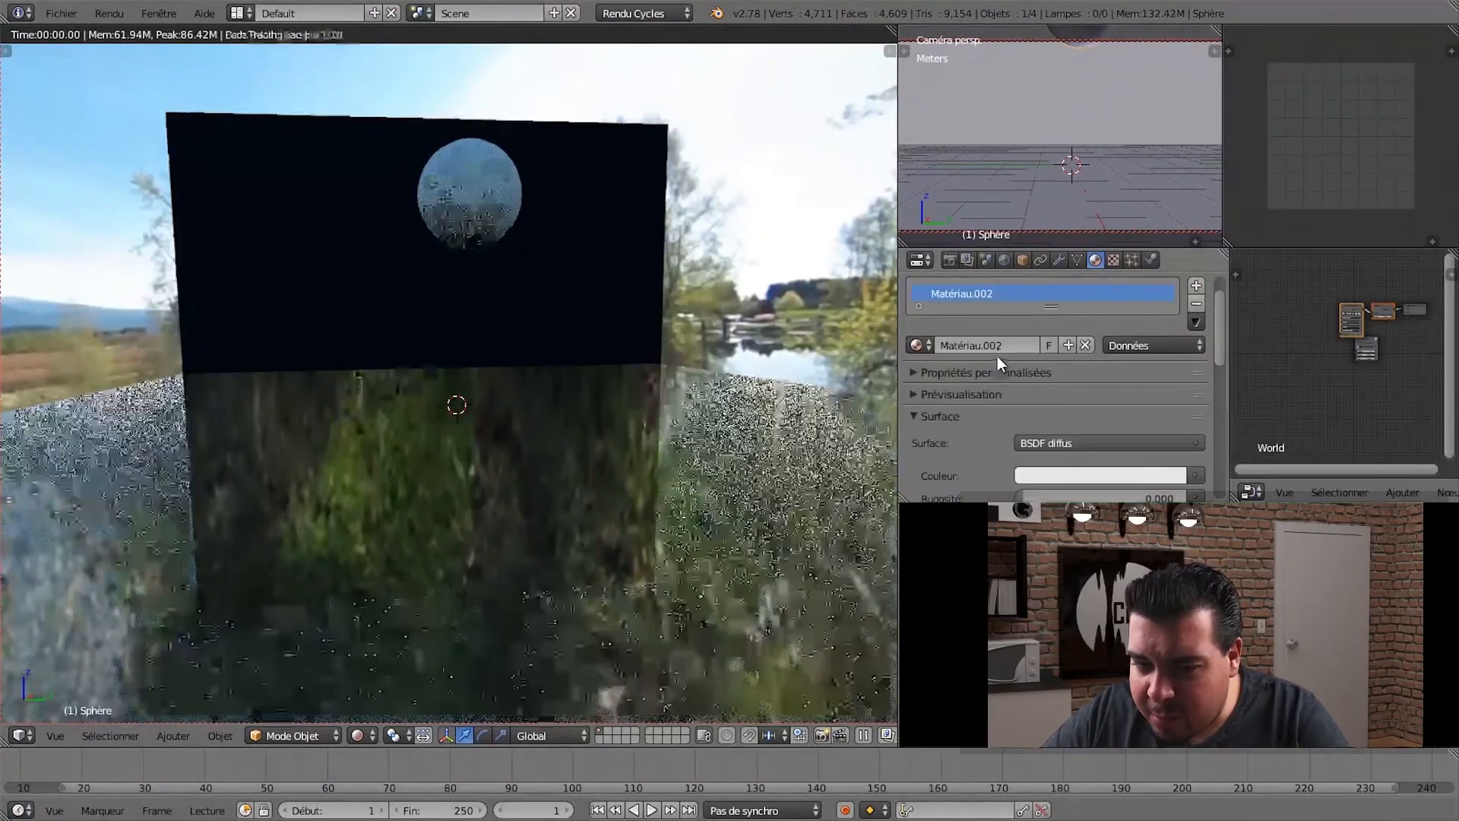
click(918, 345)
click(973, 425)
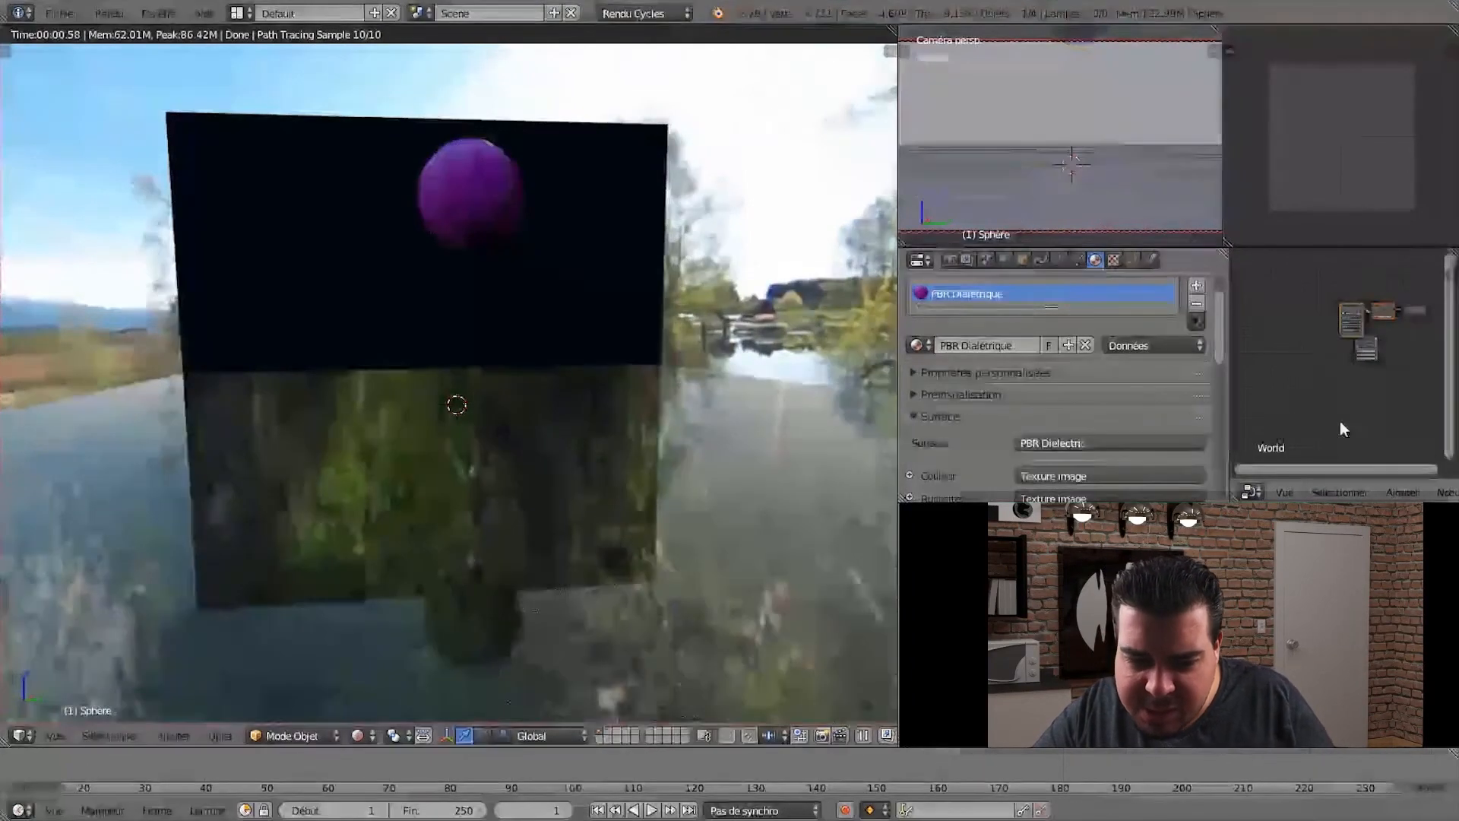
key(ctrl+Up)
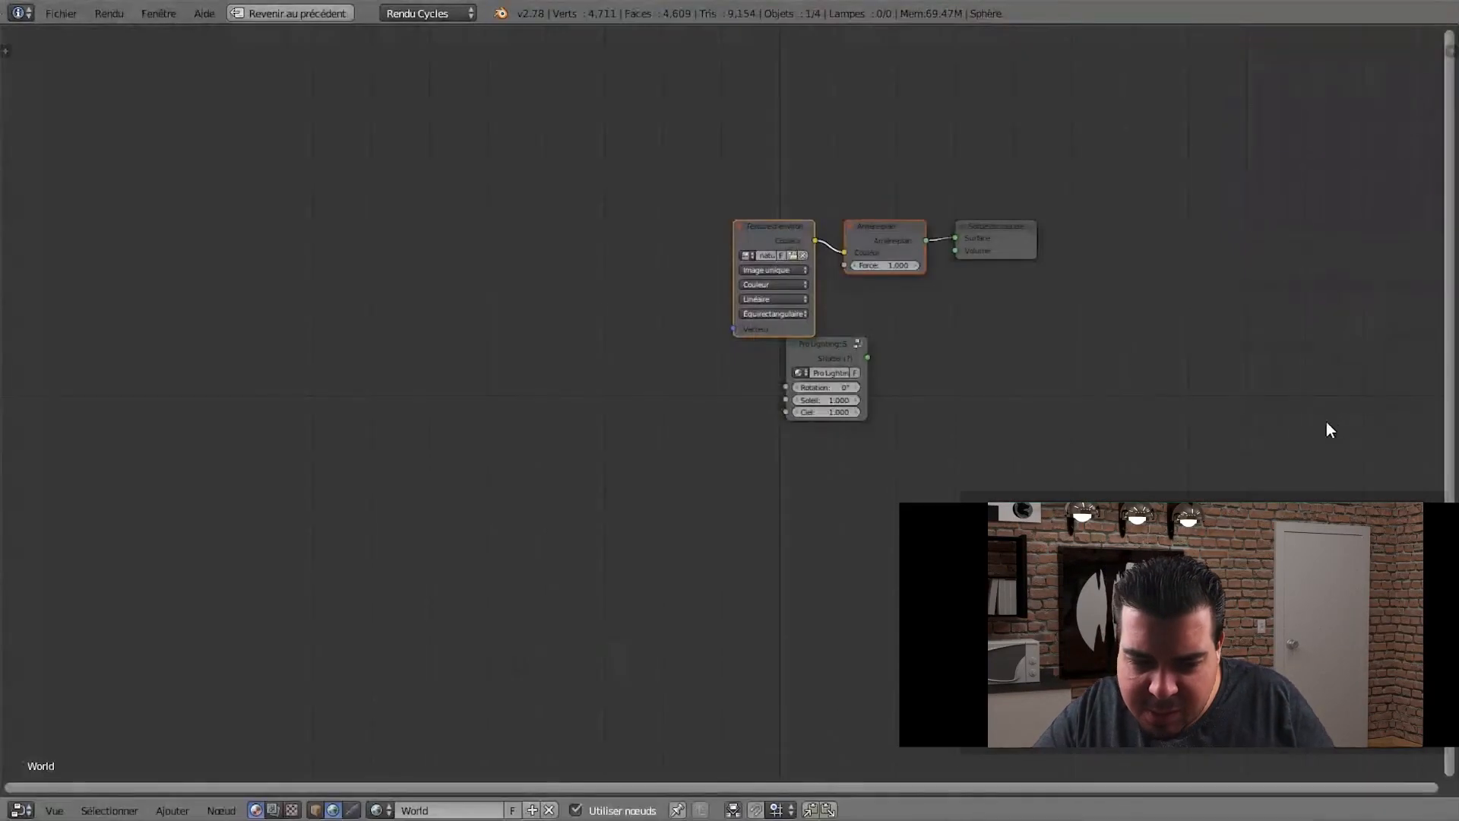
- Delete the coordinate, mapping, image texture, normal map and bump nodes from the sphere's PBR Dialétrique material, keeping the PBR Dielectric group and output
click(315, 810)
middle_drag(830, 487, 1119, 506)
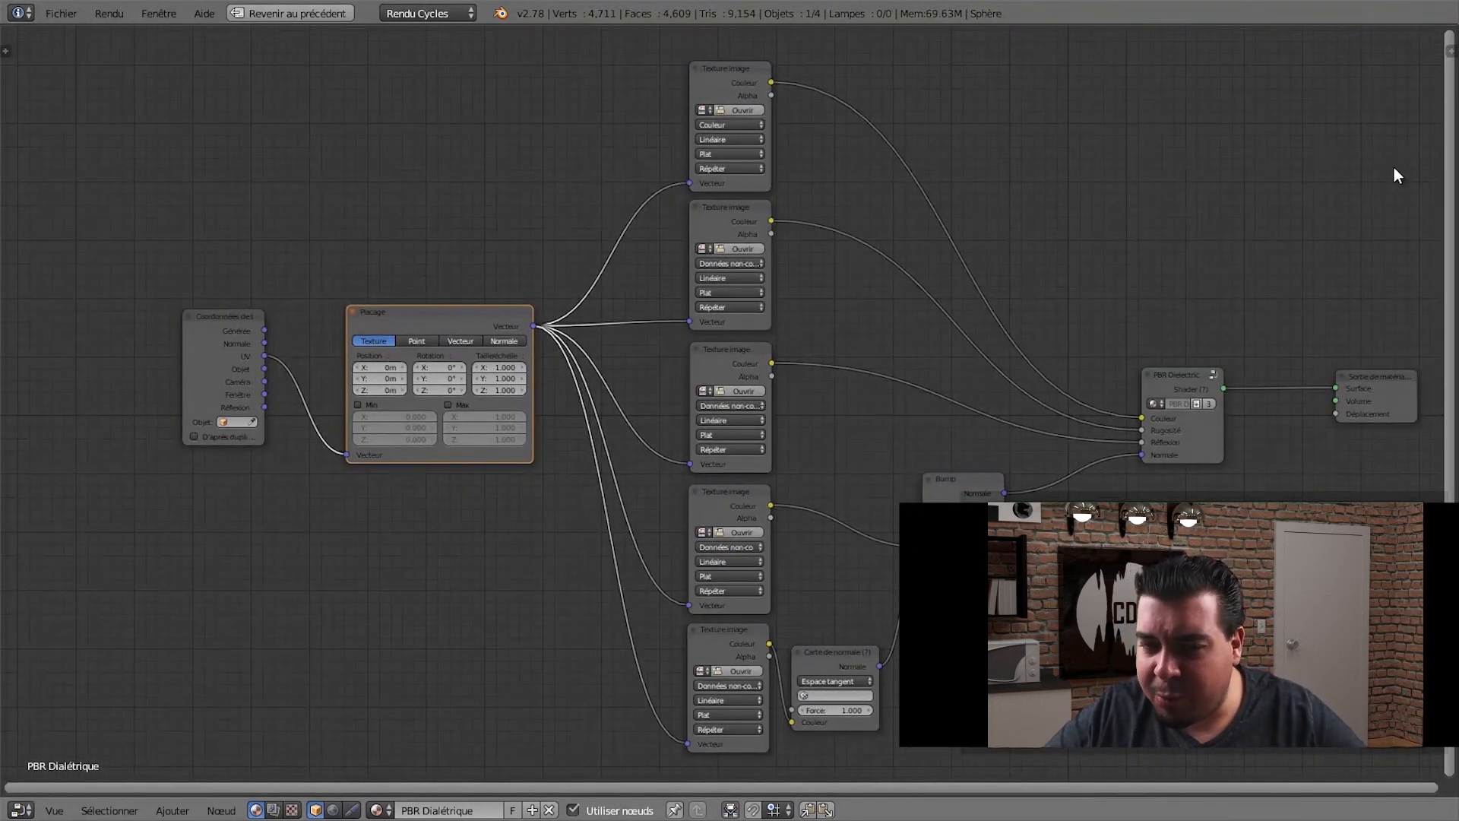
middle_drag(1074, 240, 929, 240)
key(b)
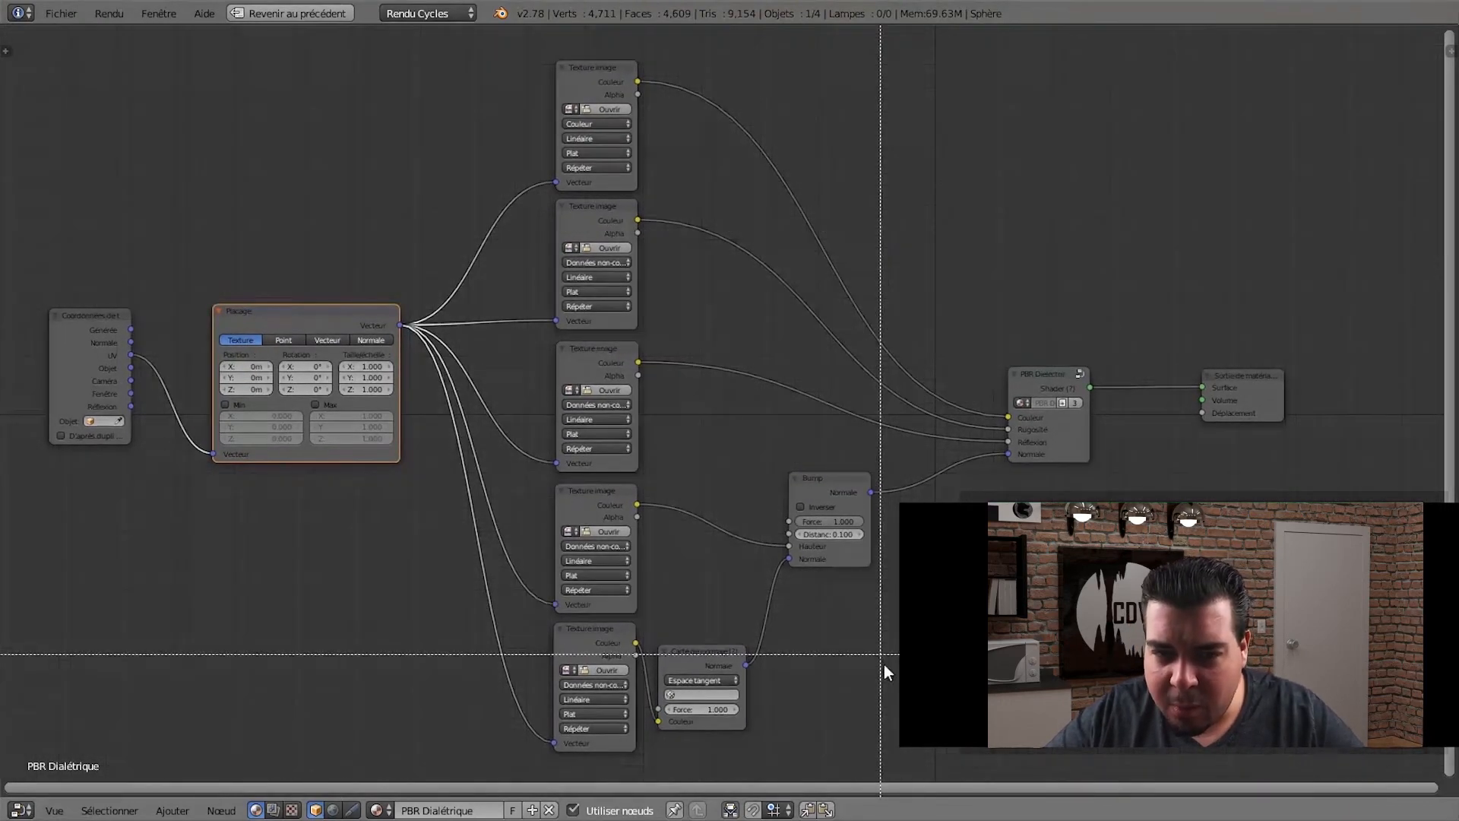
drag(924, 754, 19, 75)
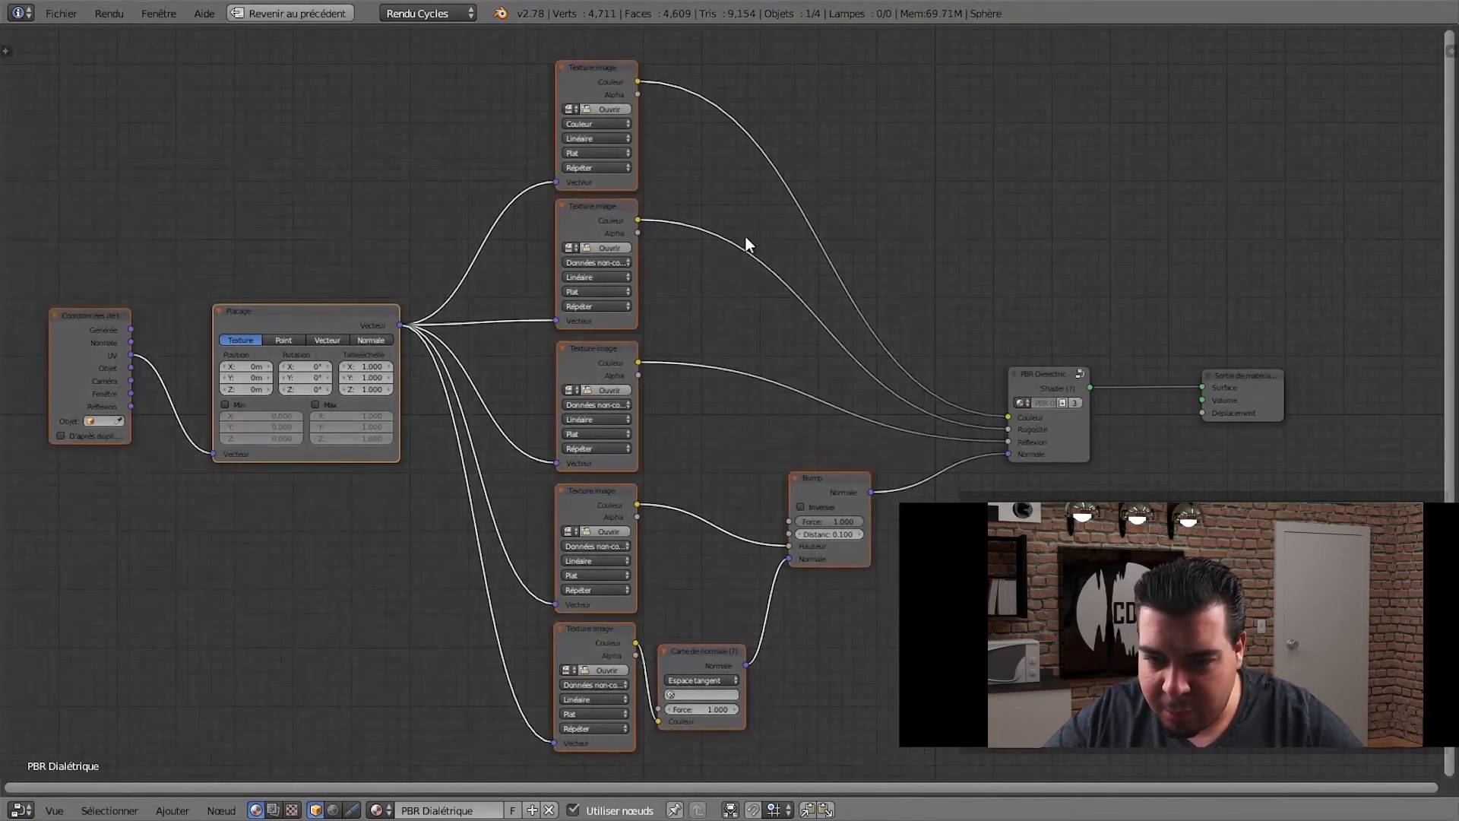
key(x)
middle_drag(1016, 464, 792, 405)
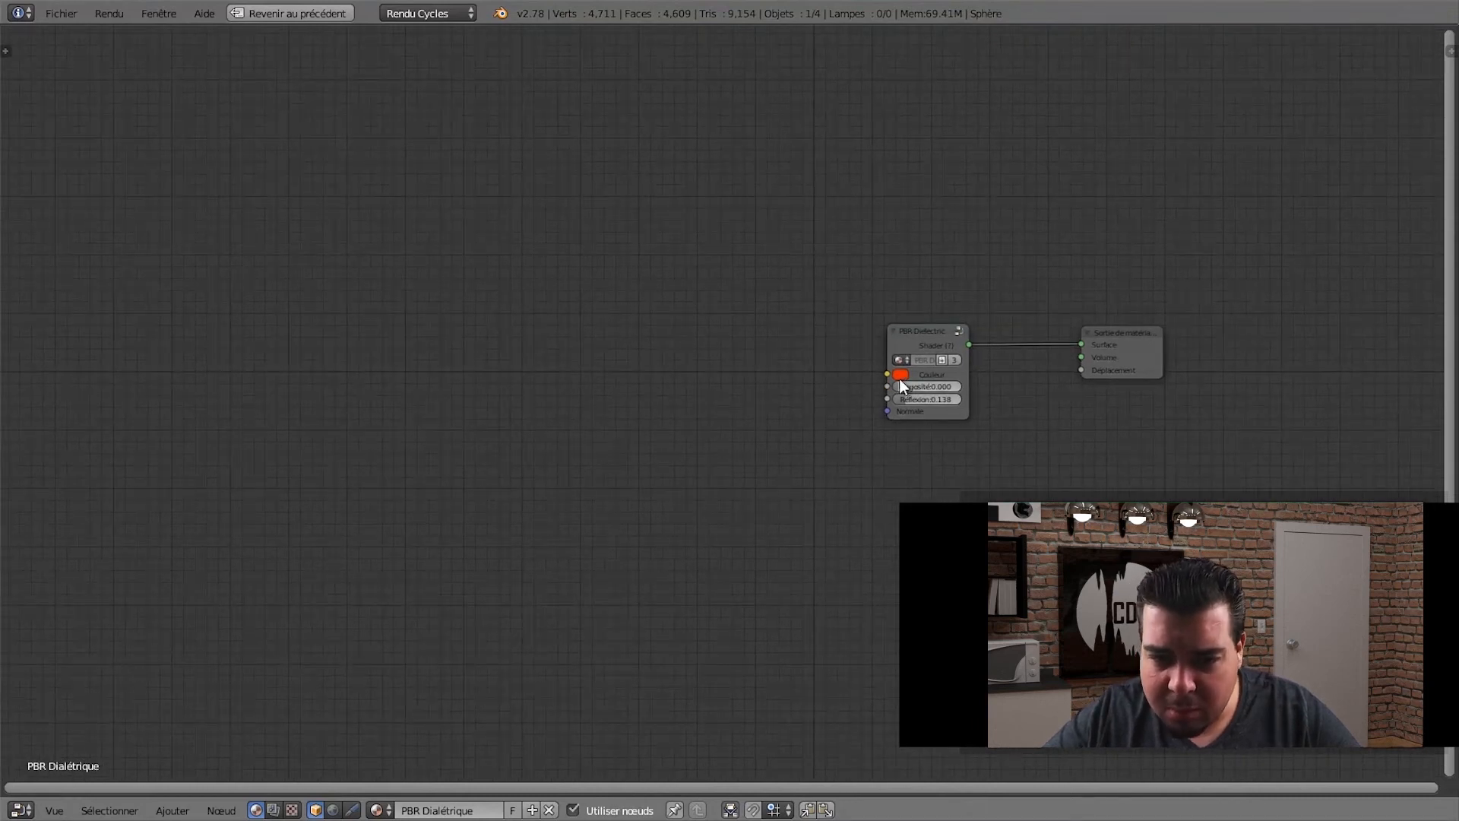
key(ctrl+space)
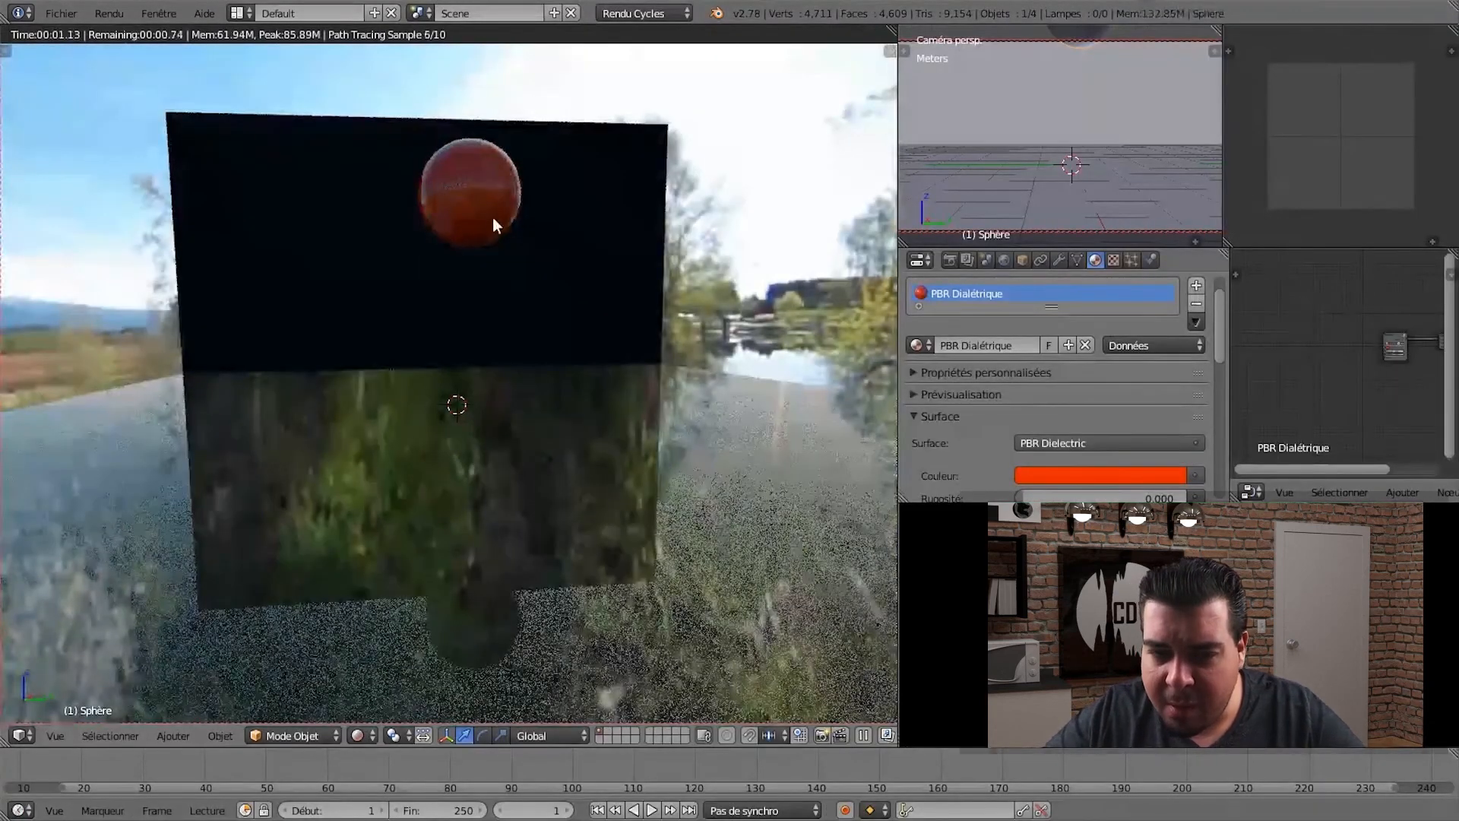
- Open the backdrop plane's Matériau nodes in the maximized node editor and spread the Texture image and BSDF diffus nodes apart
right_click(625, 238)
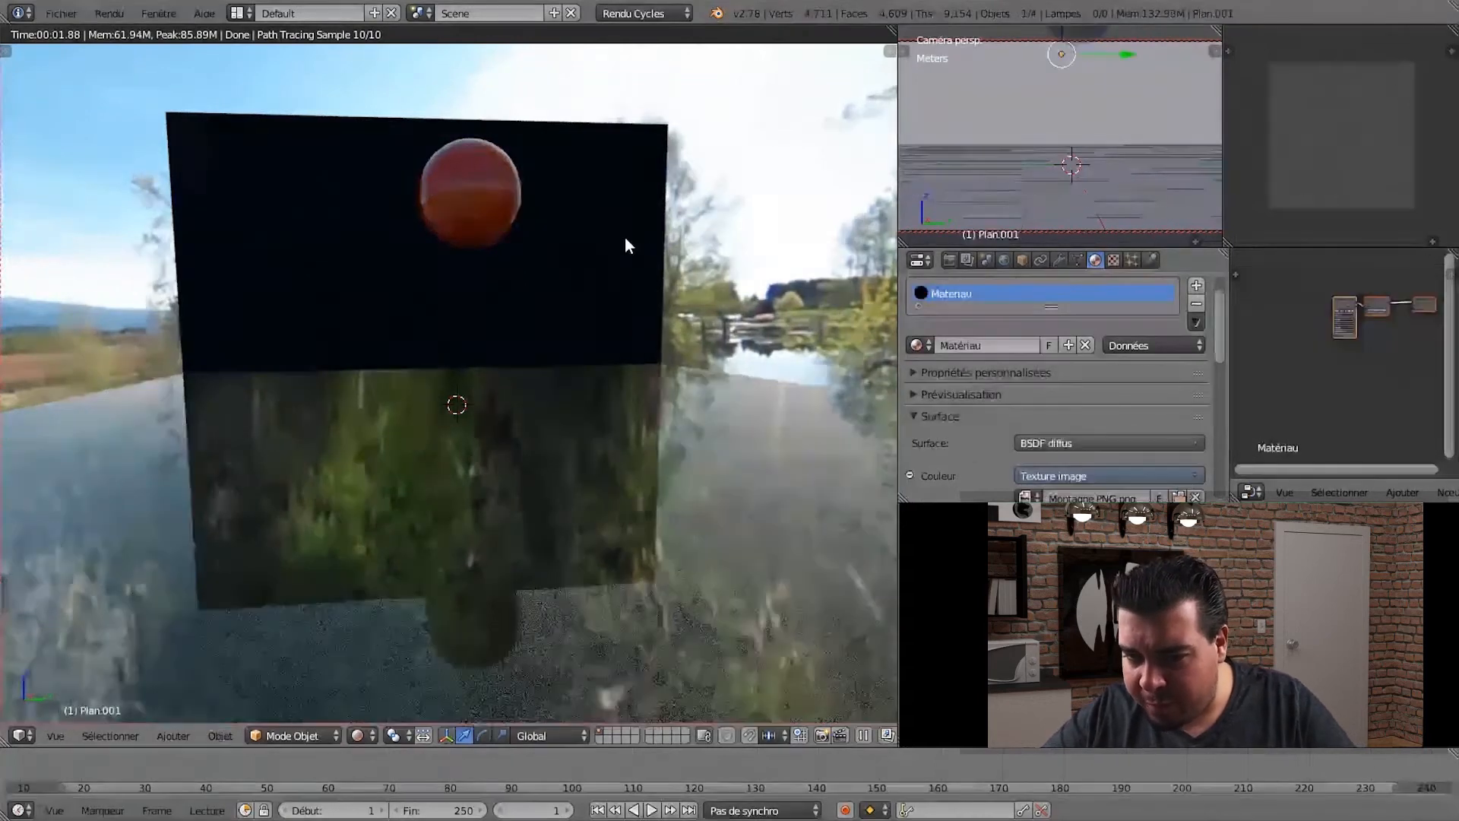
key(ctrl+space)
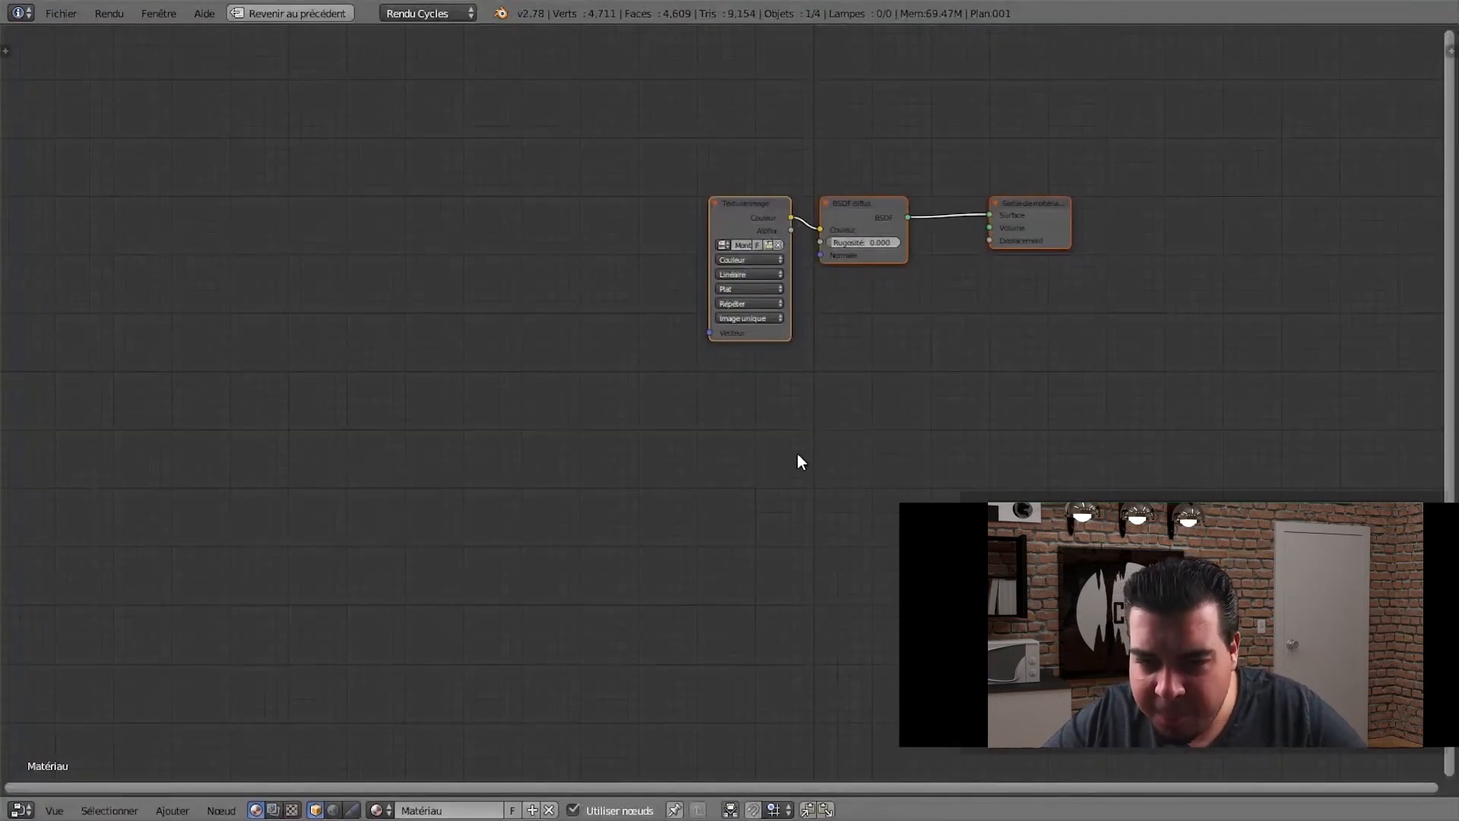
middle_drag(881, 520, 616, 486)
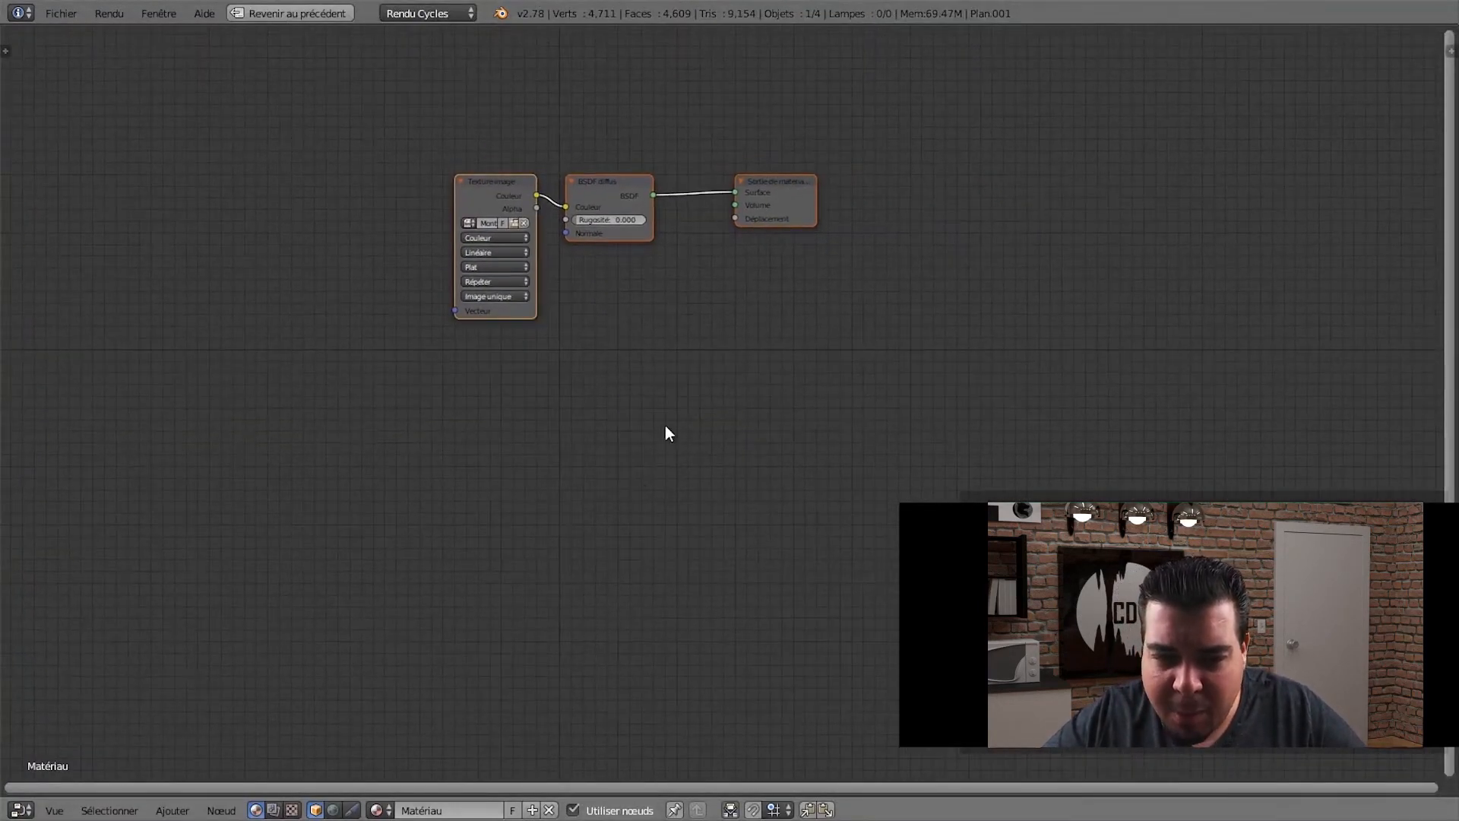
middle_drag(669, 430, 632, 560)
drag(465, 308, 266, 207)
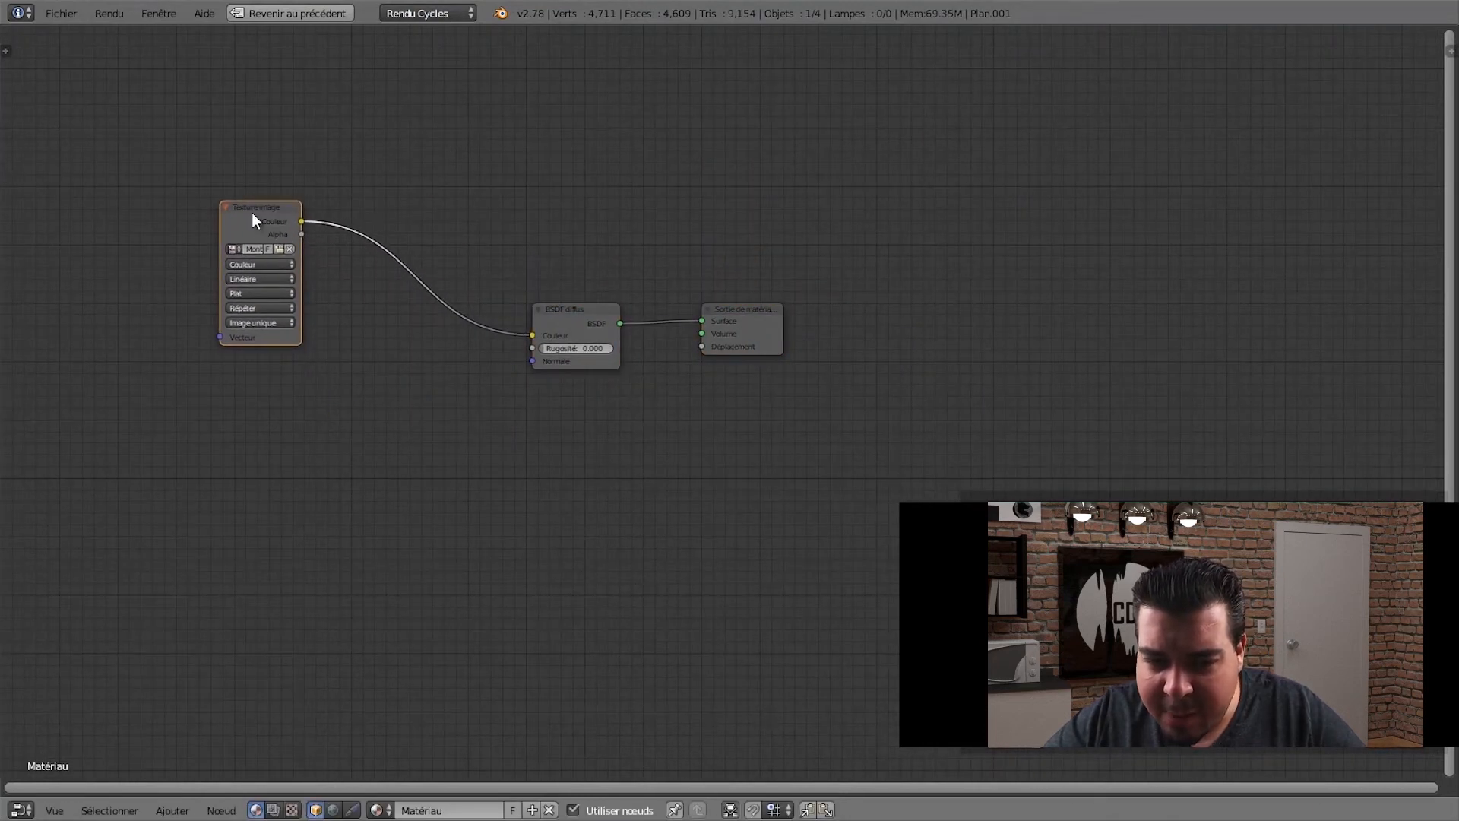
drag(586, 309, 578, 272)
- Insert a Shader de mélange node between the BSDF diffus node and the material output
key(shift+a)
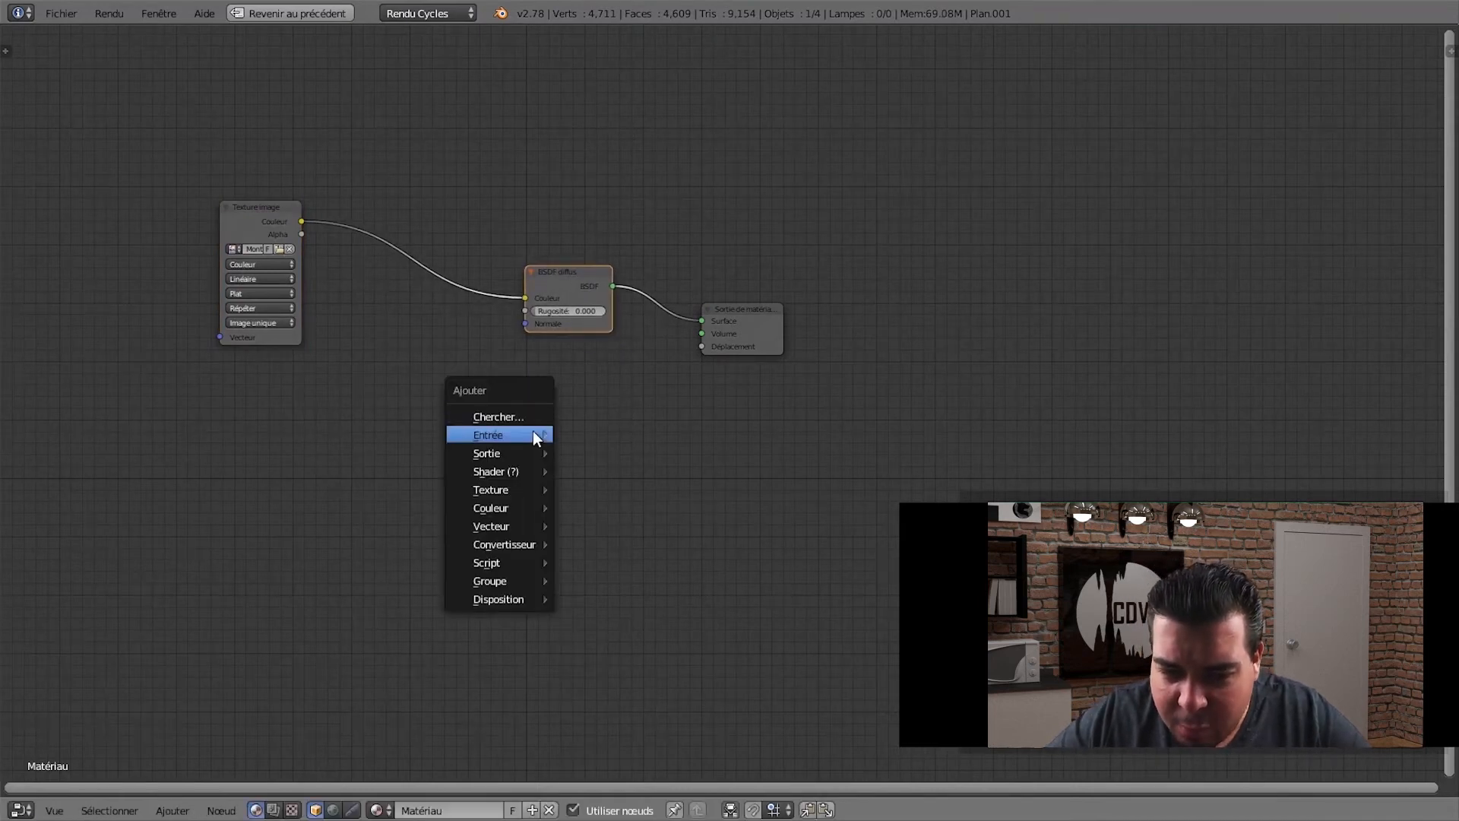
mouse_move(532, 436)
mouse_move(520, 471)
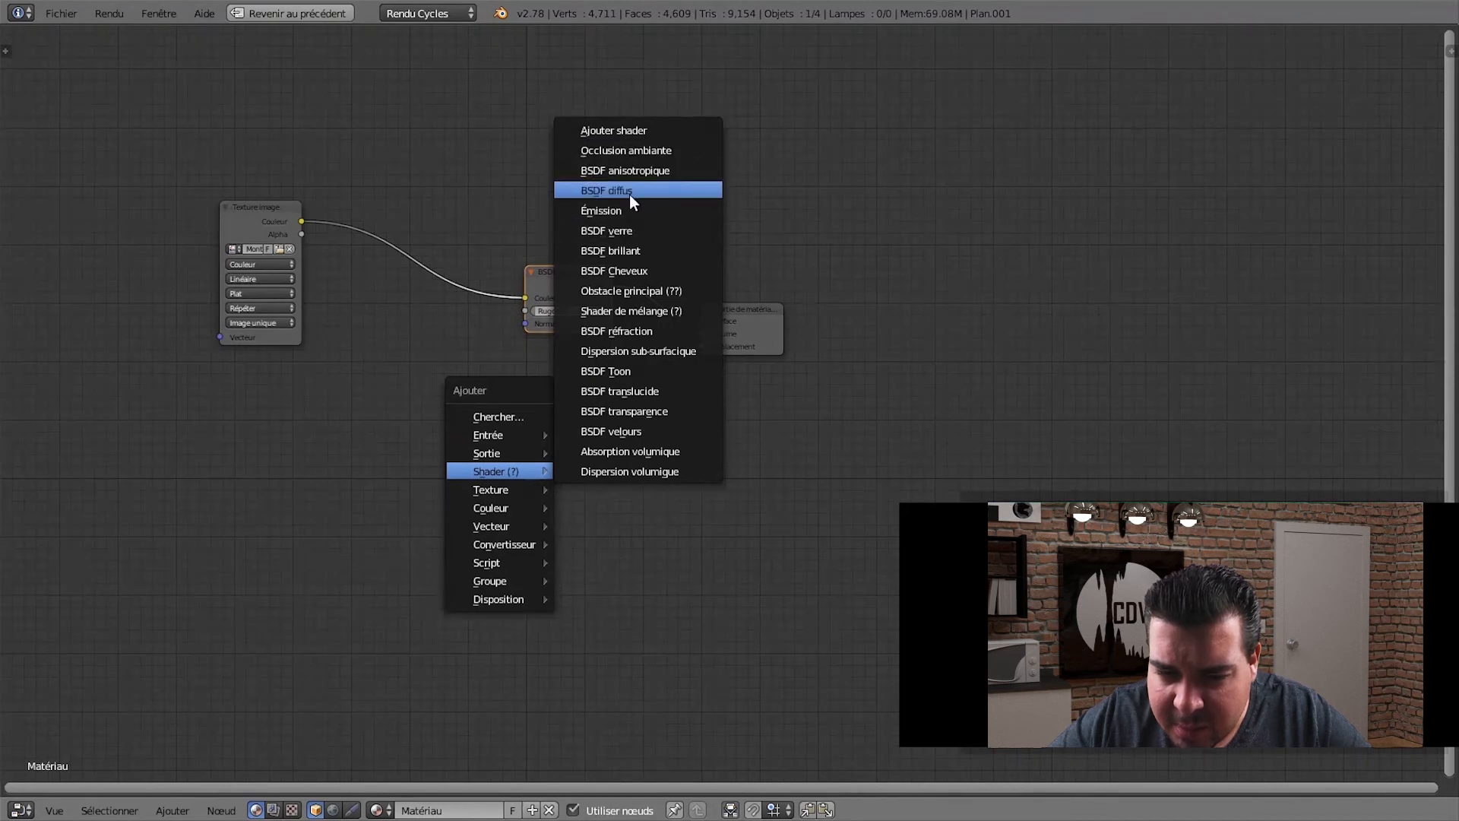
click(655, 314)
click(655, 288)
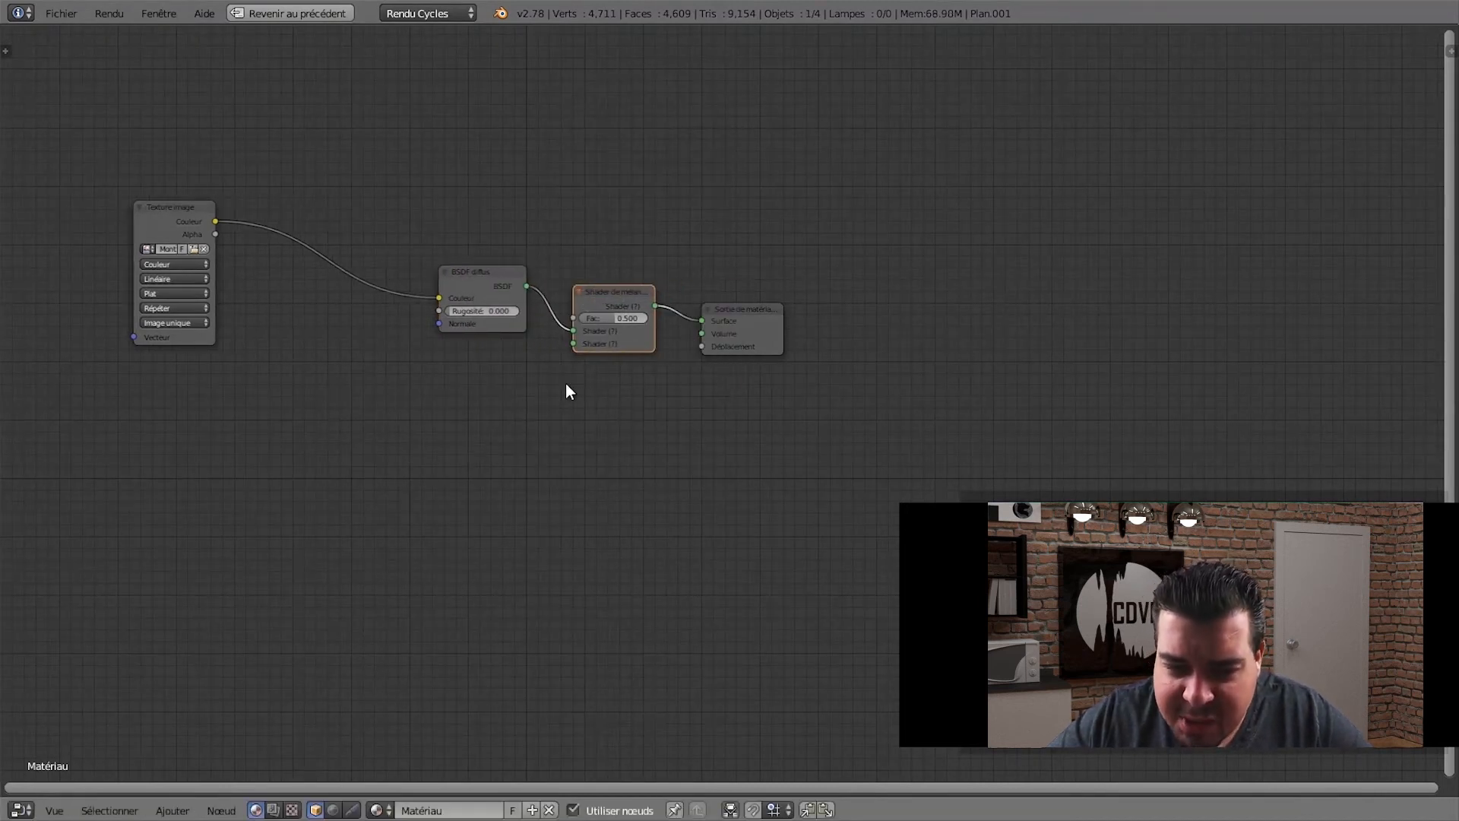
- Add a BSDF transparence node, feeding its color from the image's Alpha and its output into the mix shader's second input
key(shift+a)
mouse_move(502, 395)
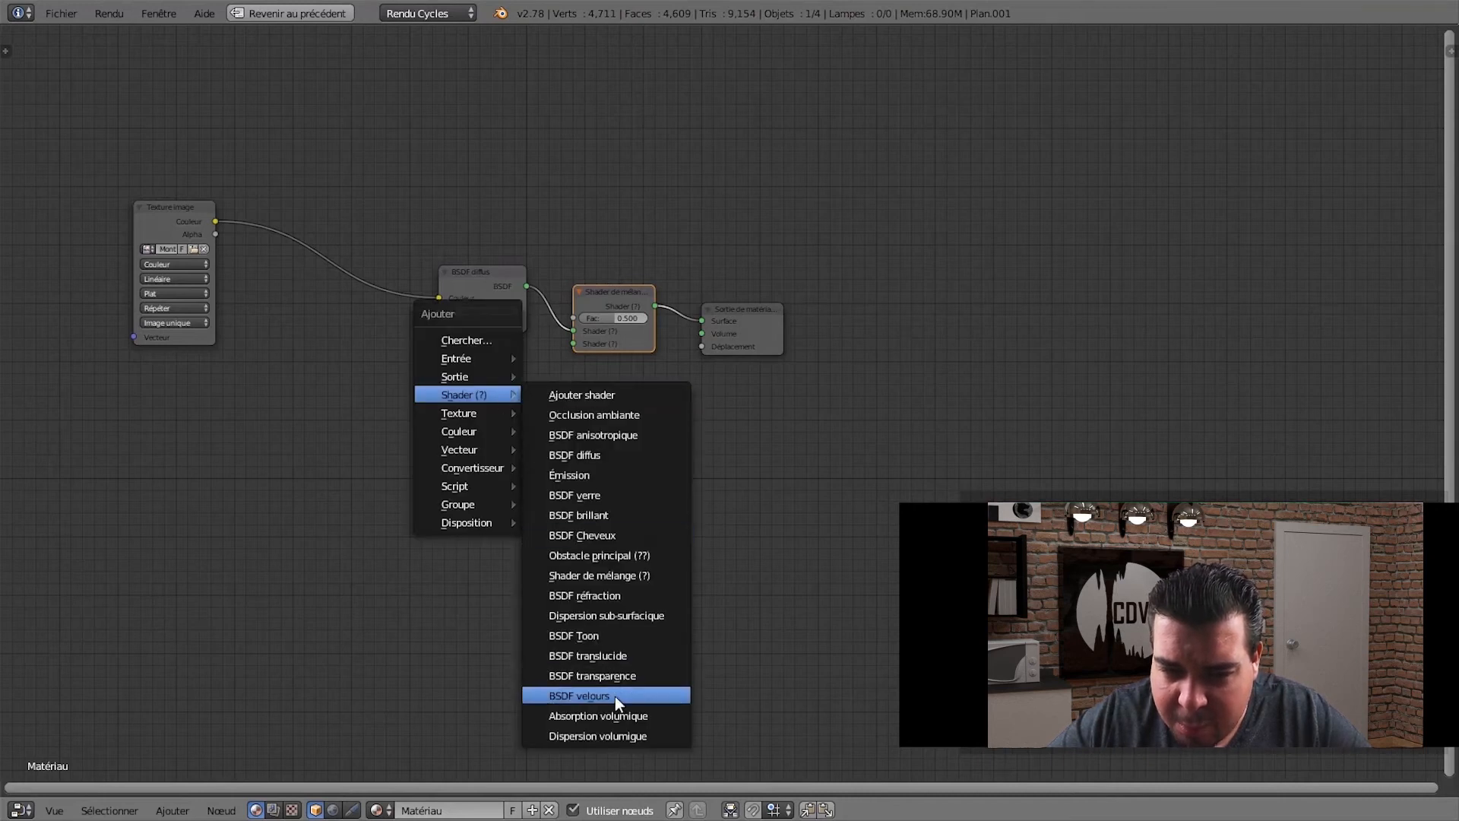
click(593, 675)
click(449, 354)
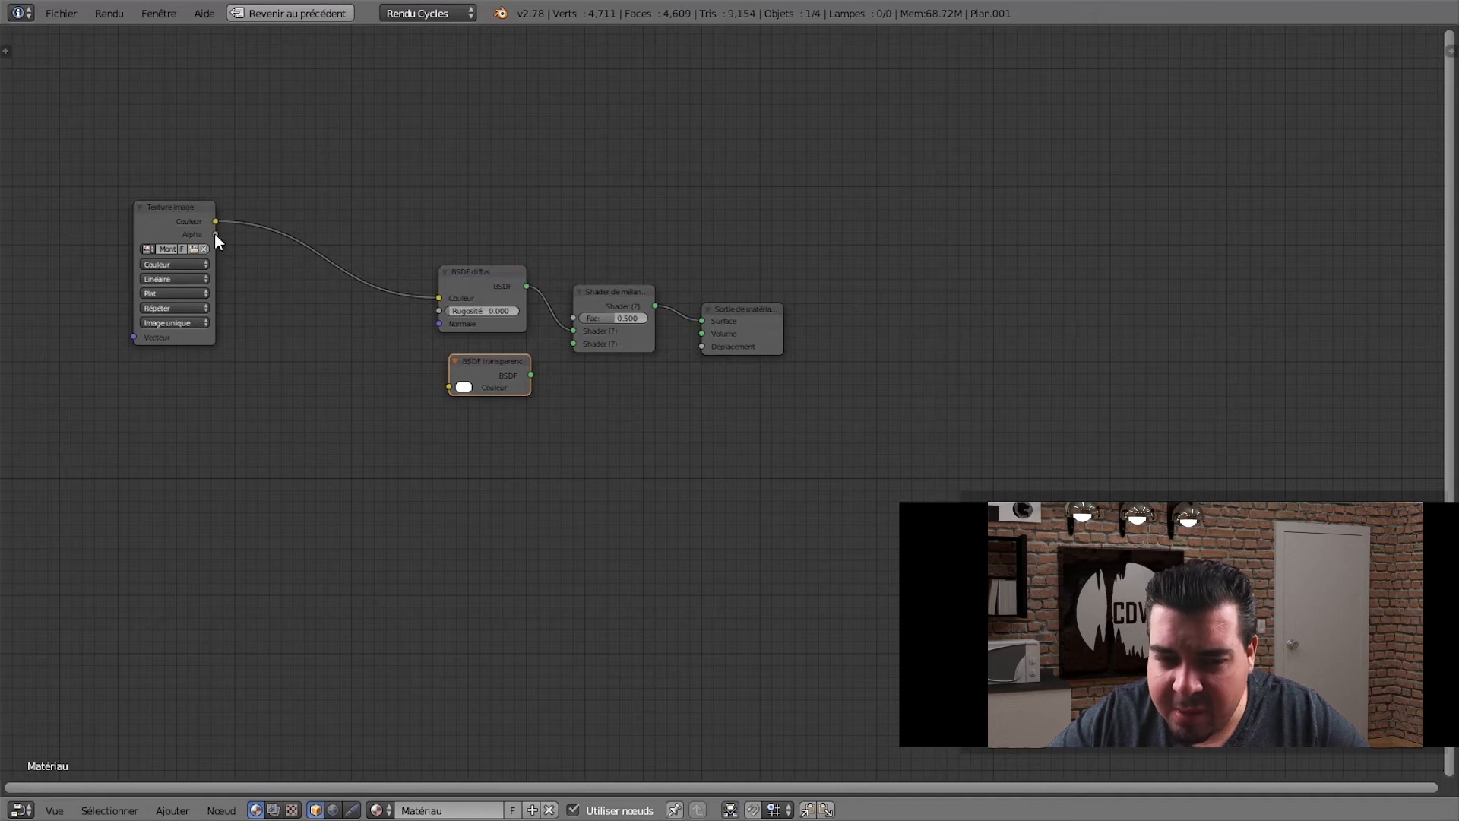
drag(215, 235, 584, 348)
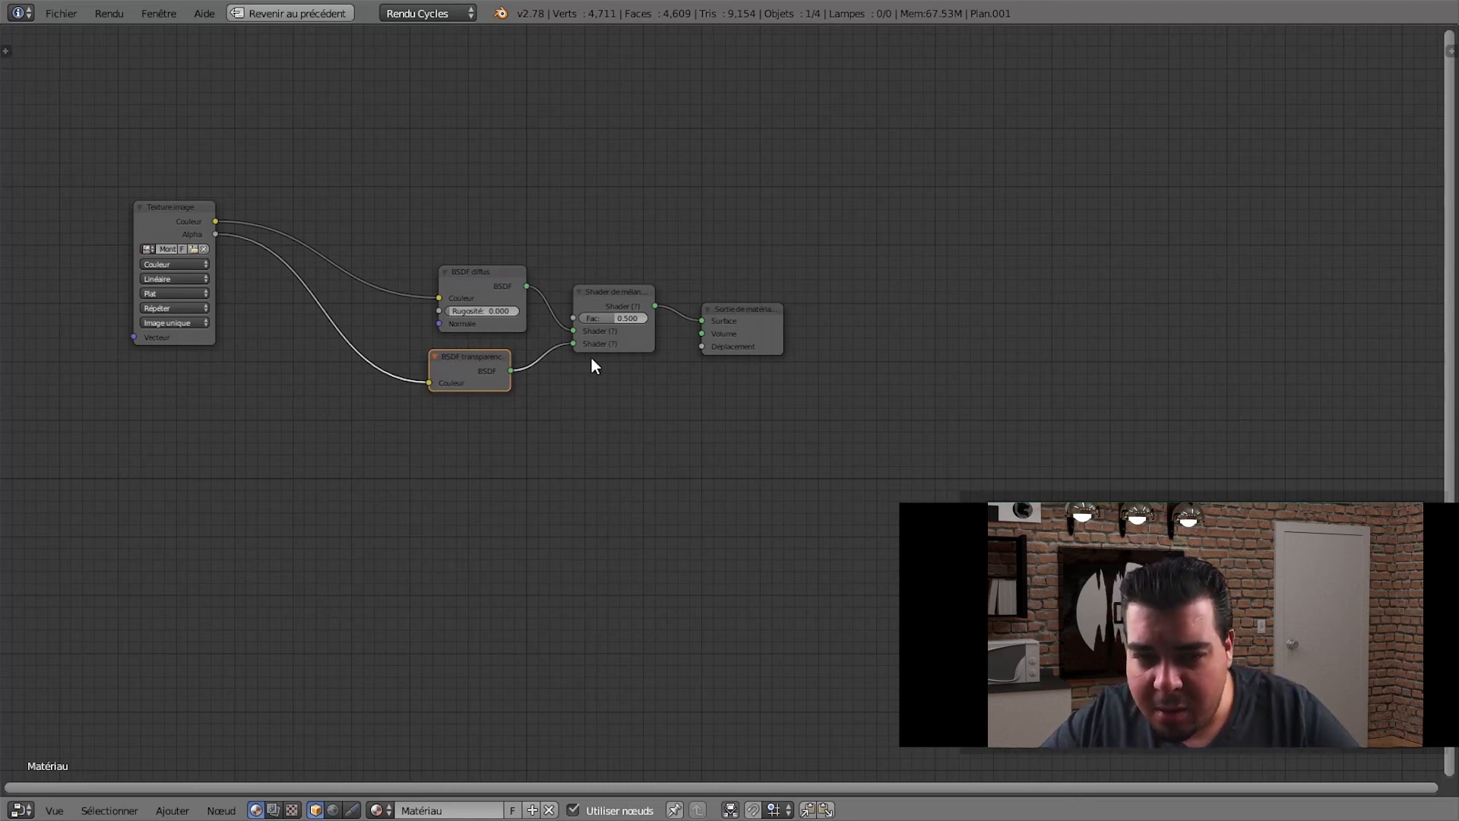
key(ctrl+Up)
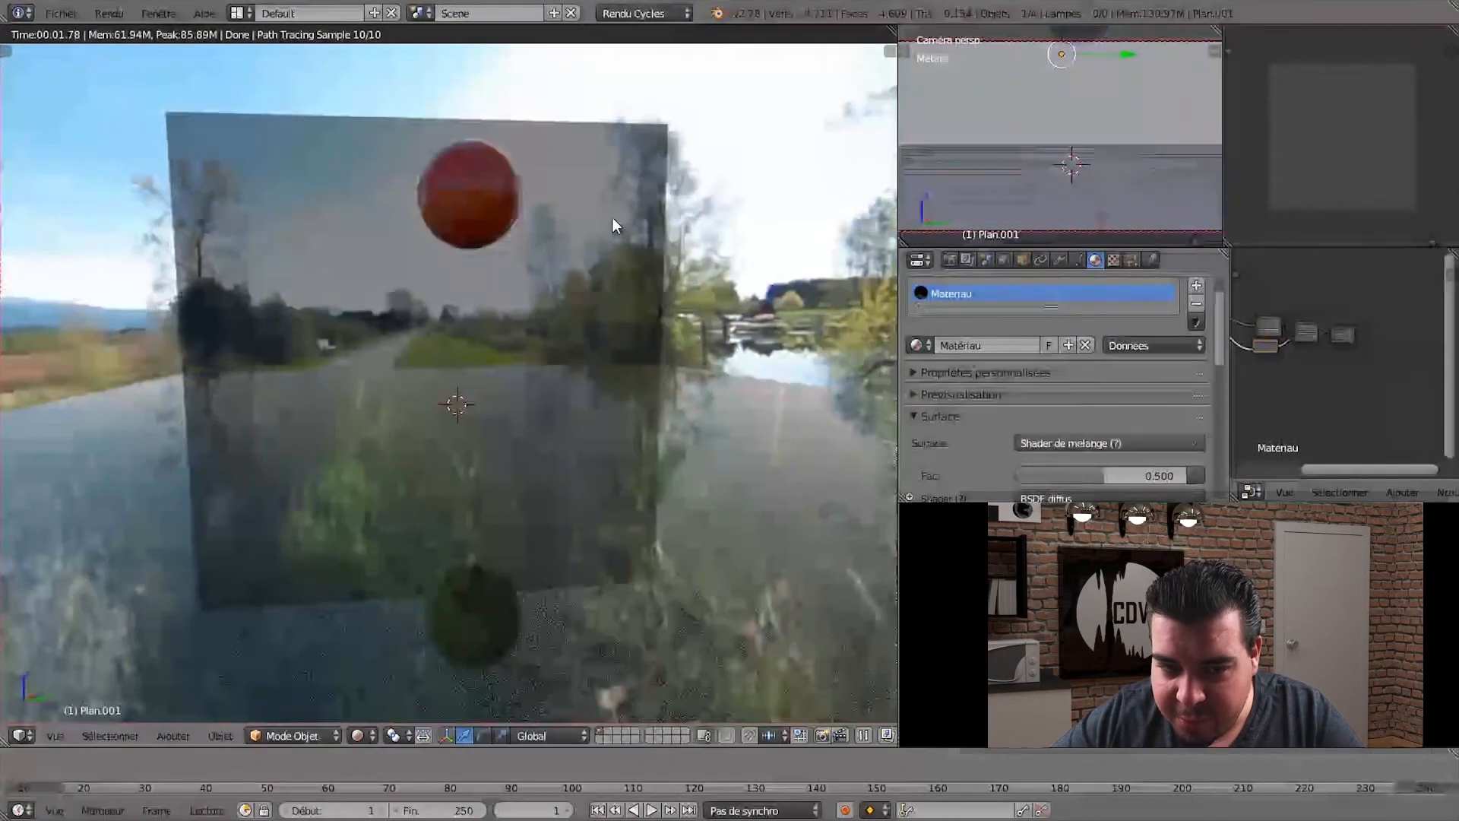
- Unwrap the backdrop plane's face with Déplier in edit mode
key(Tab)
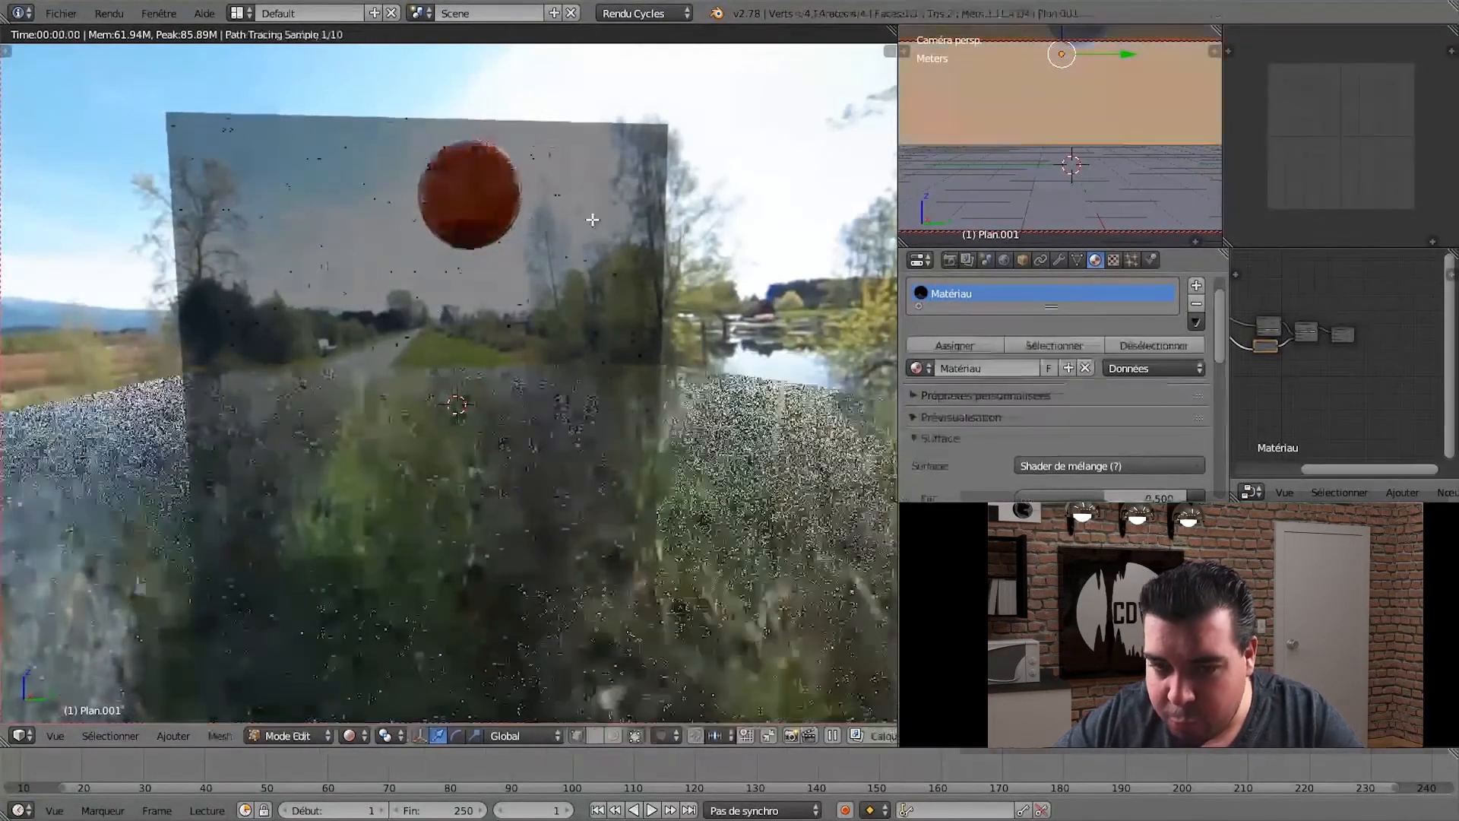
key(u)
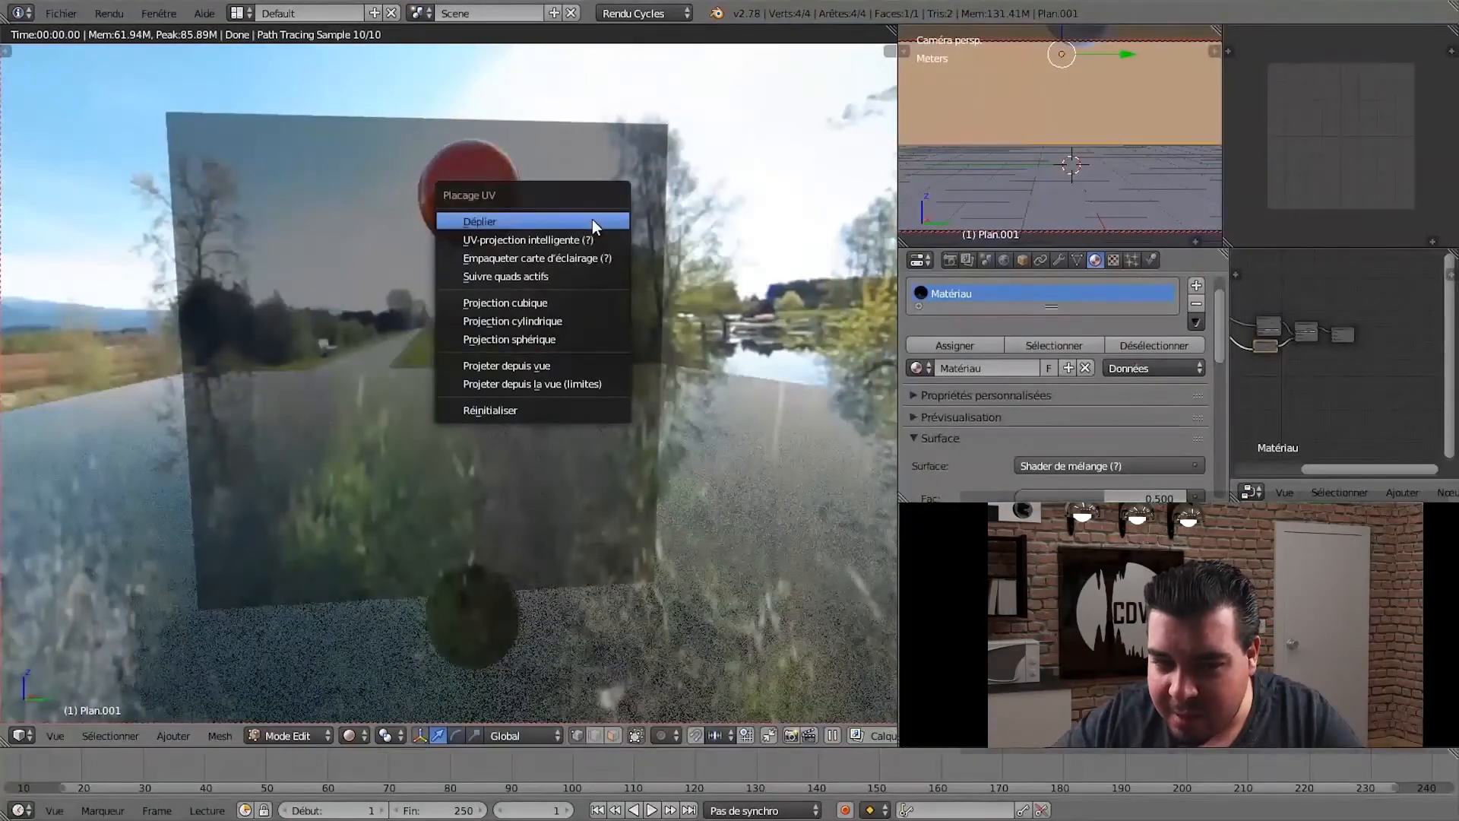
click(593, 220)
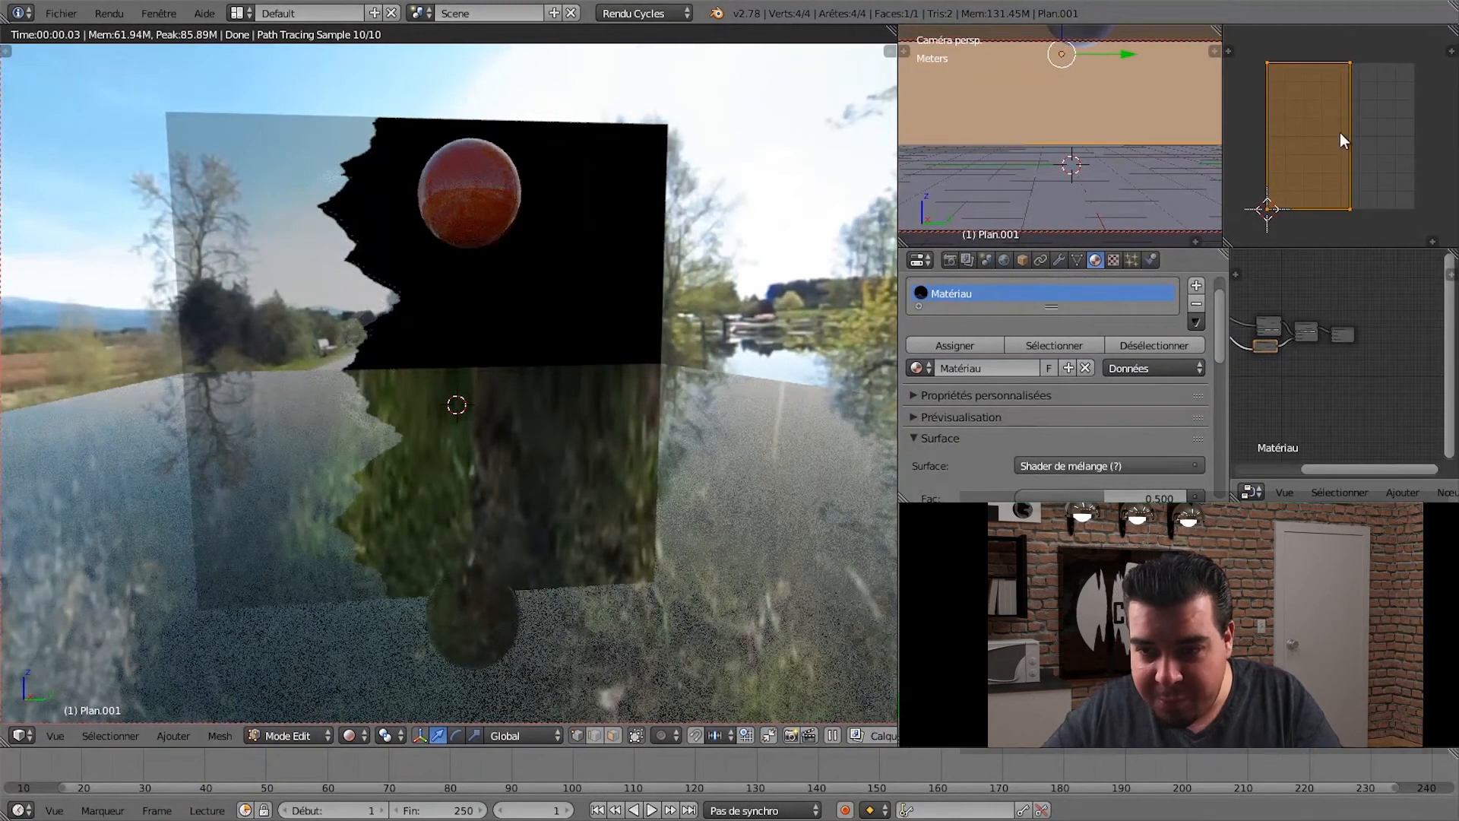
- Rotate the backdrop's UV island by 90° and move it down so that it spans the full texture width
key(s)
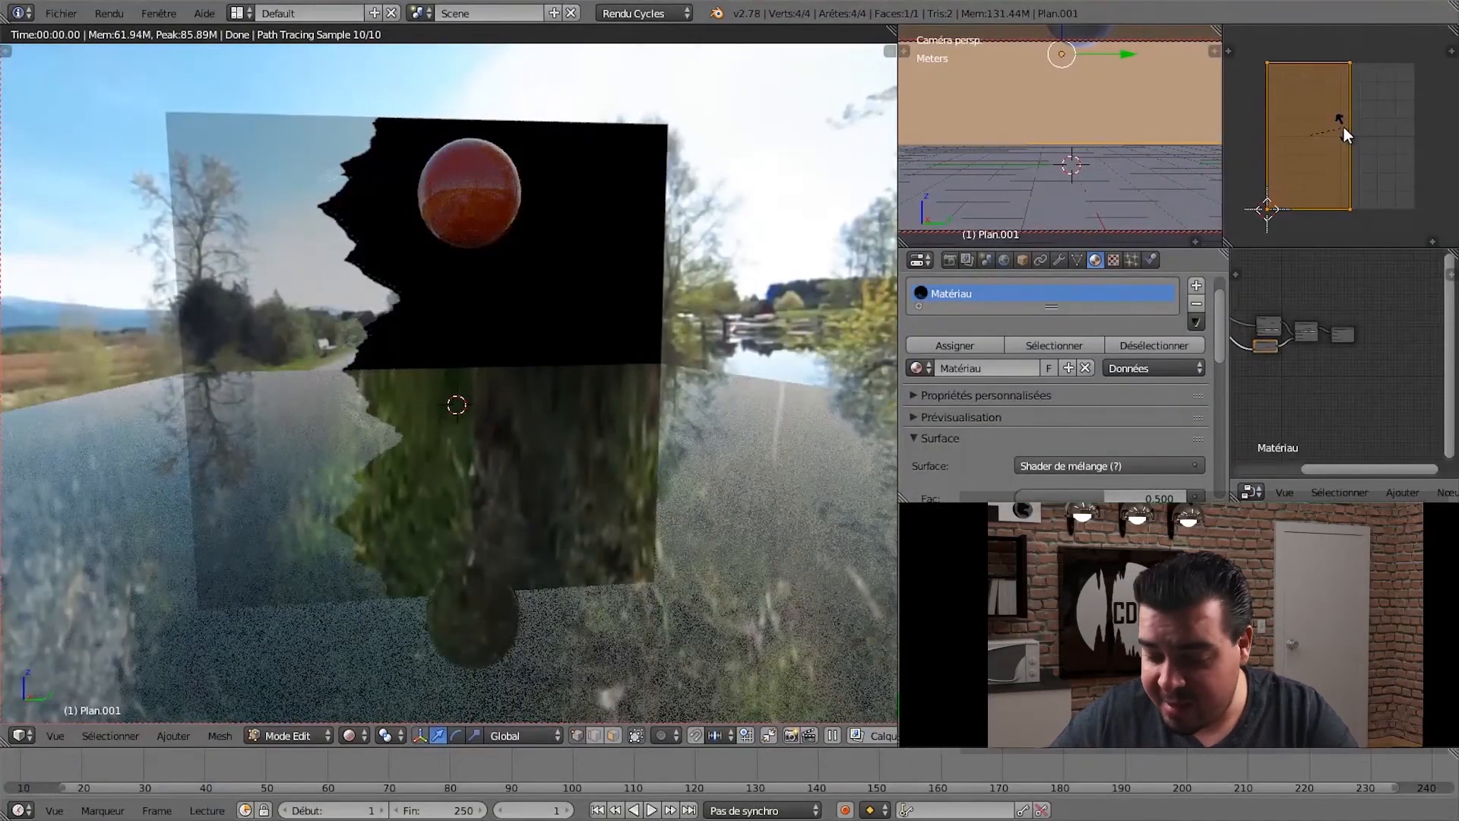
text(90)
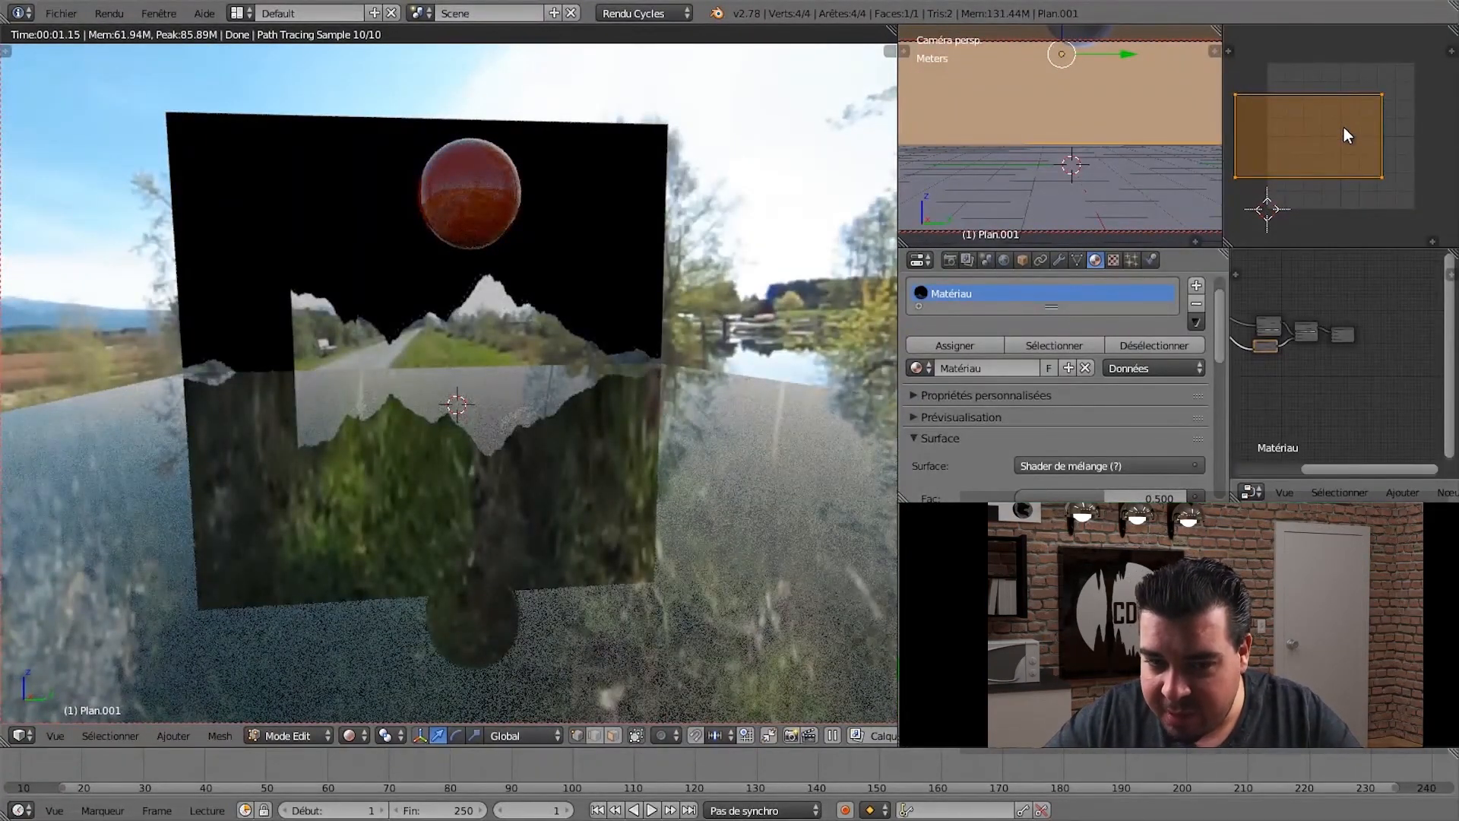
text(g)
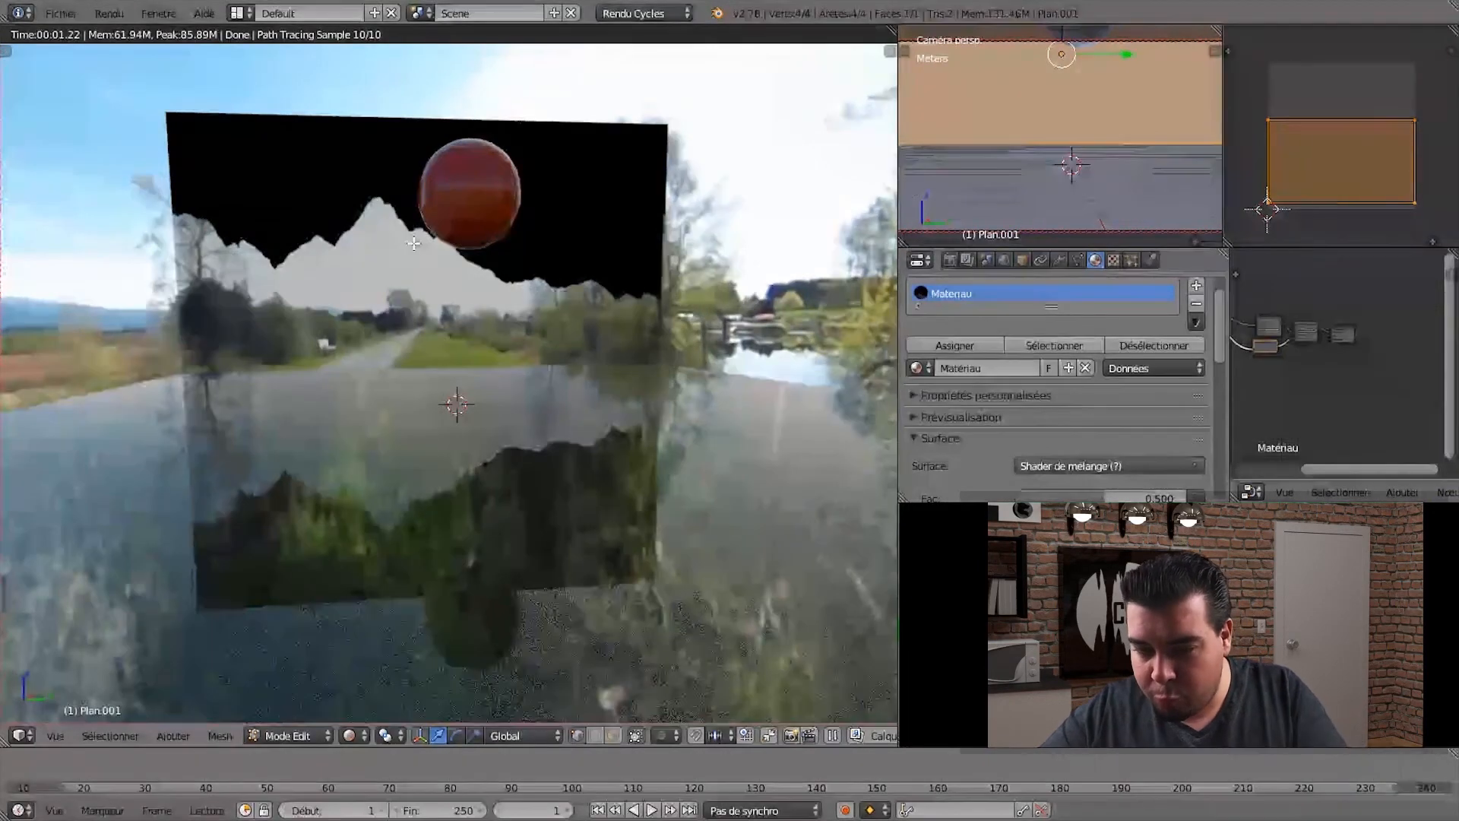
- Rearrange the backdrop material's diffuse, transparent, mix and output nodes with more space between them
key(shift+space)
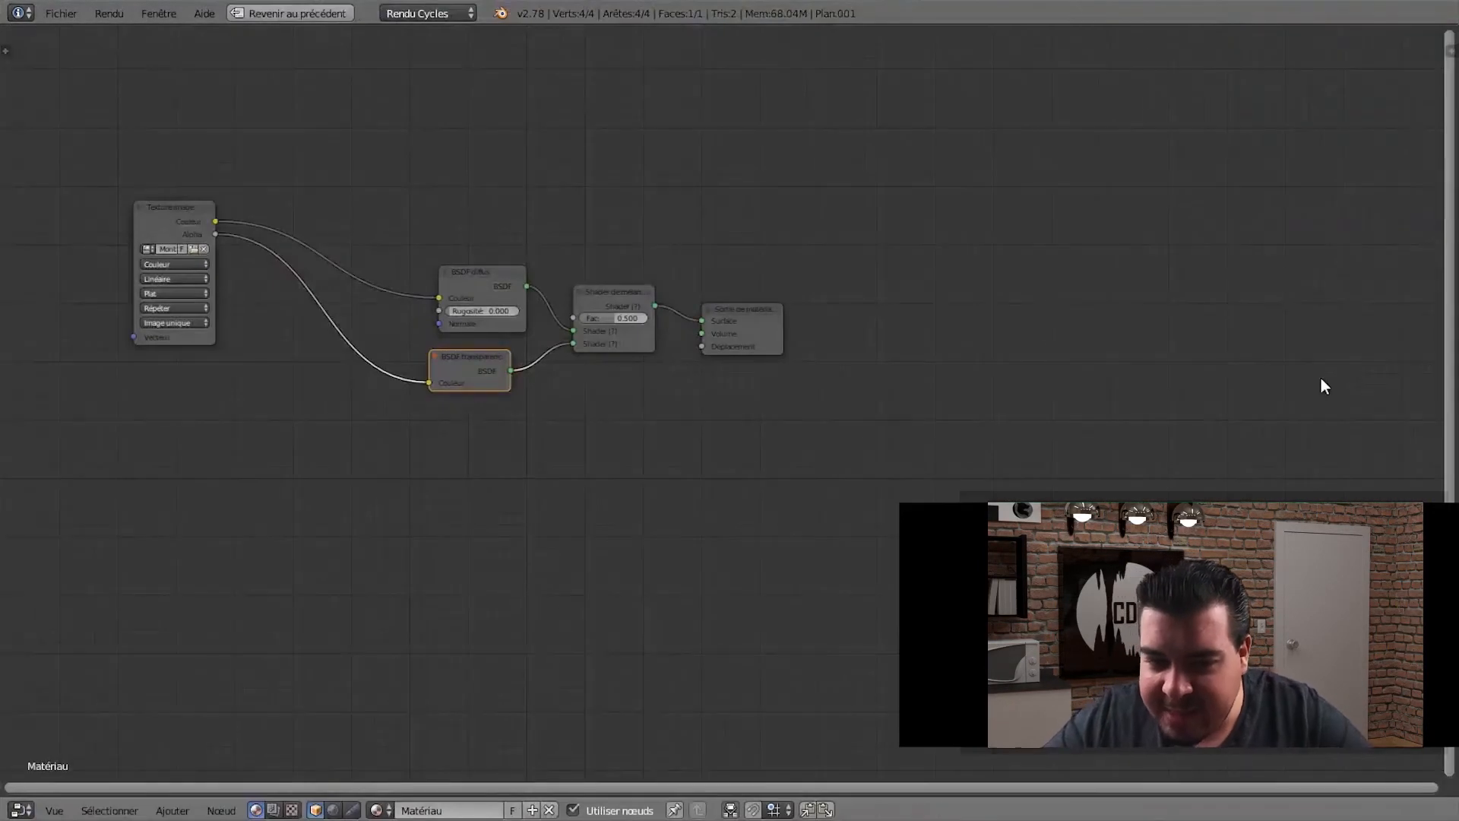
drag(617, 301, 659, 245)
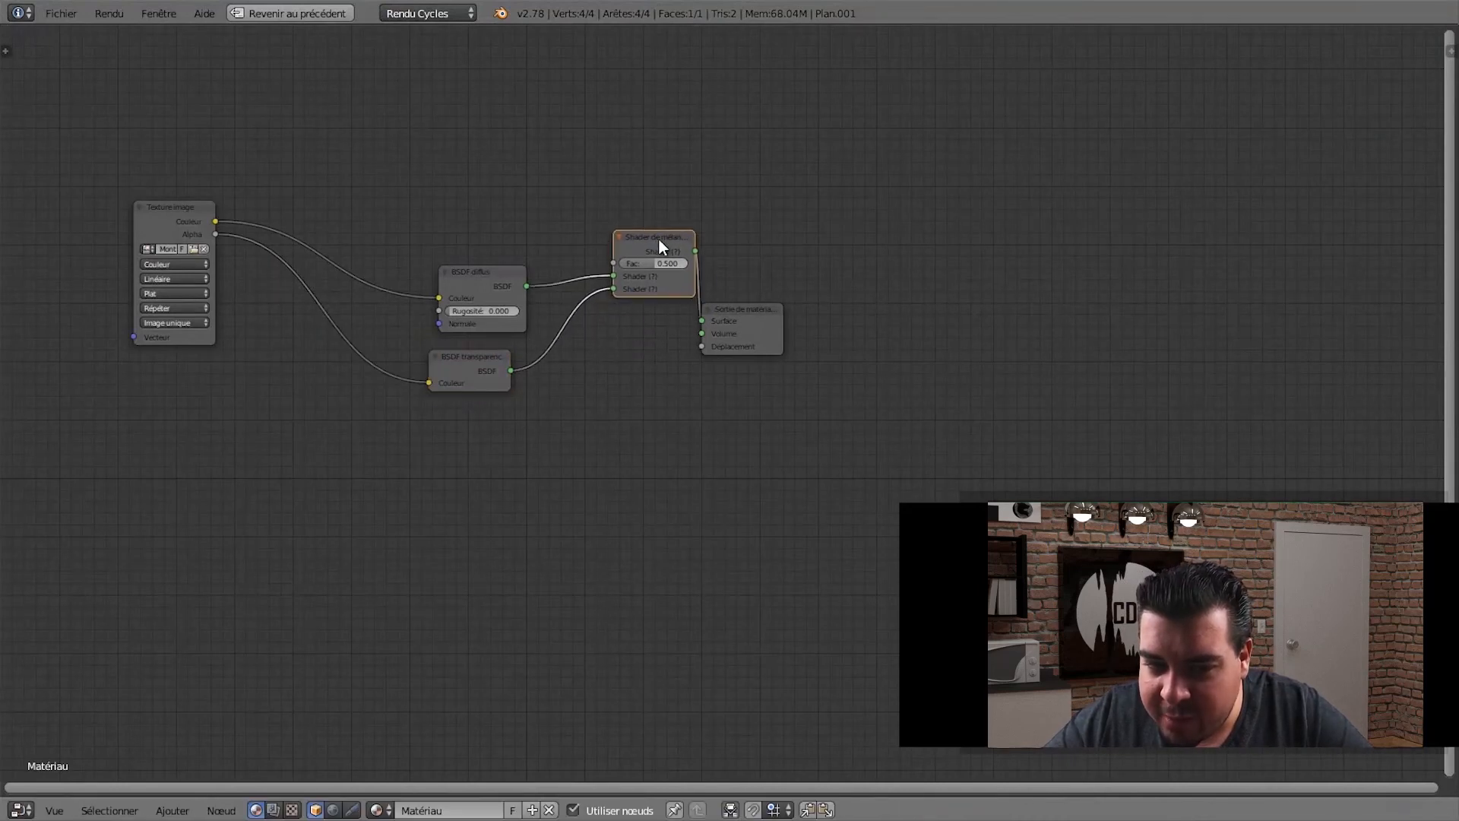
drag(742, 308, 904, 251)
drag(623, 236, 682, 257)
drag(490, 272, 555, 209)
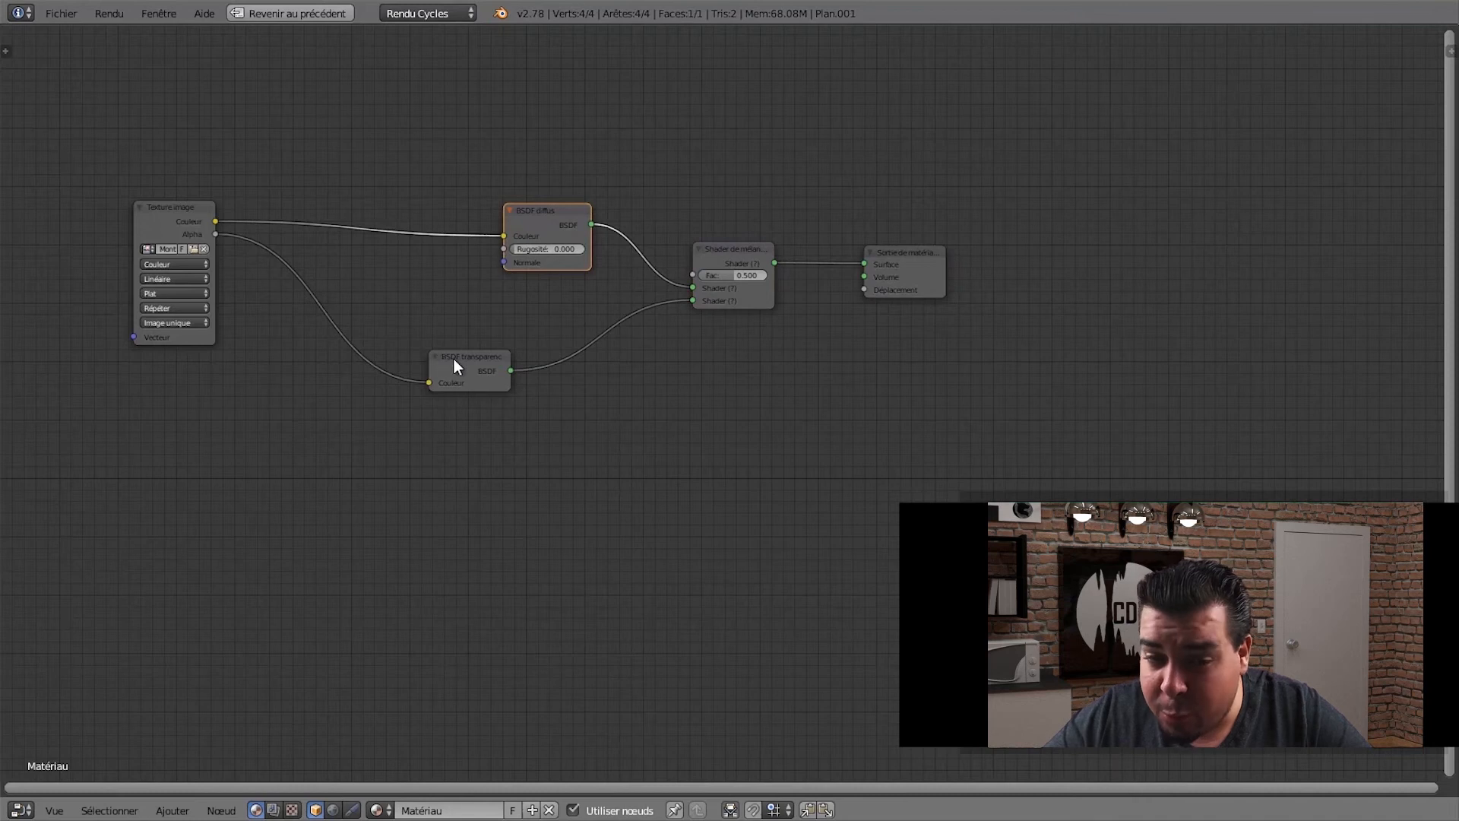
drag(454, 359, 529, 338)
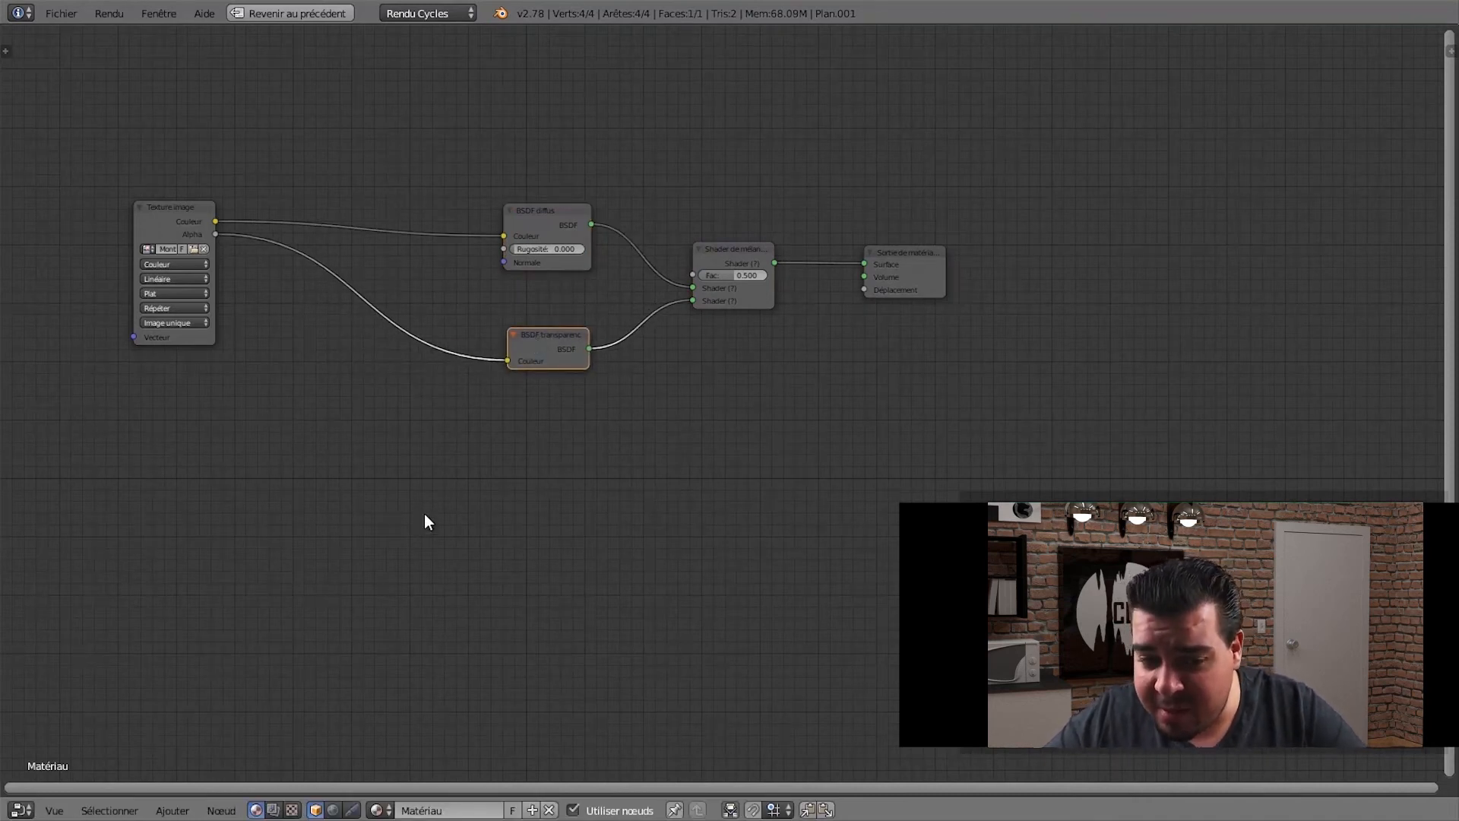
- Insert an Inverse color node on the link between the image's Alpha and the BSDF transparence color
key(shift+a)
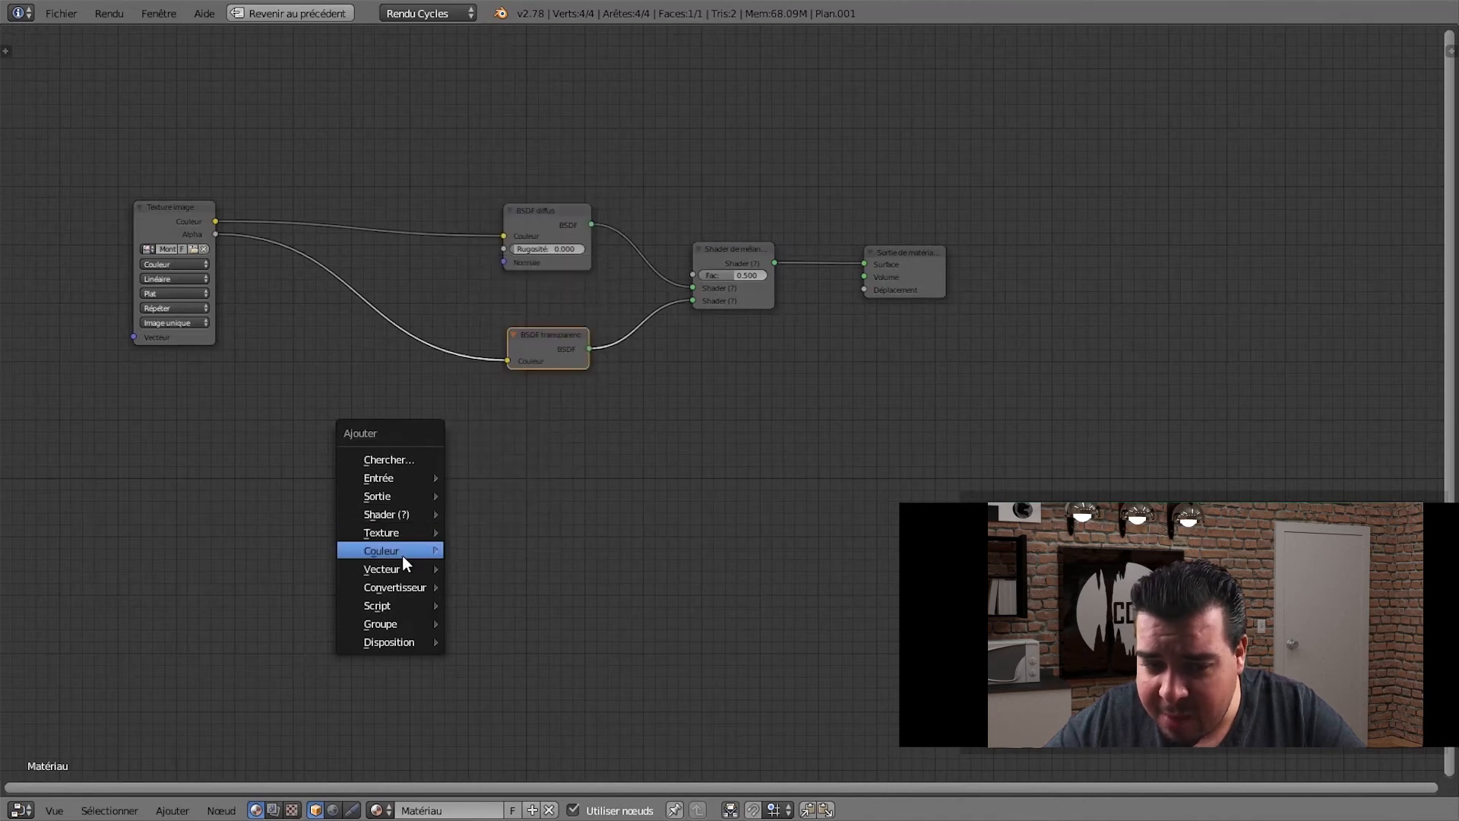
mouse_move(403, 555)
click(496, 602)
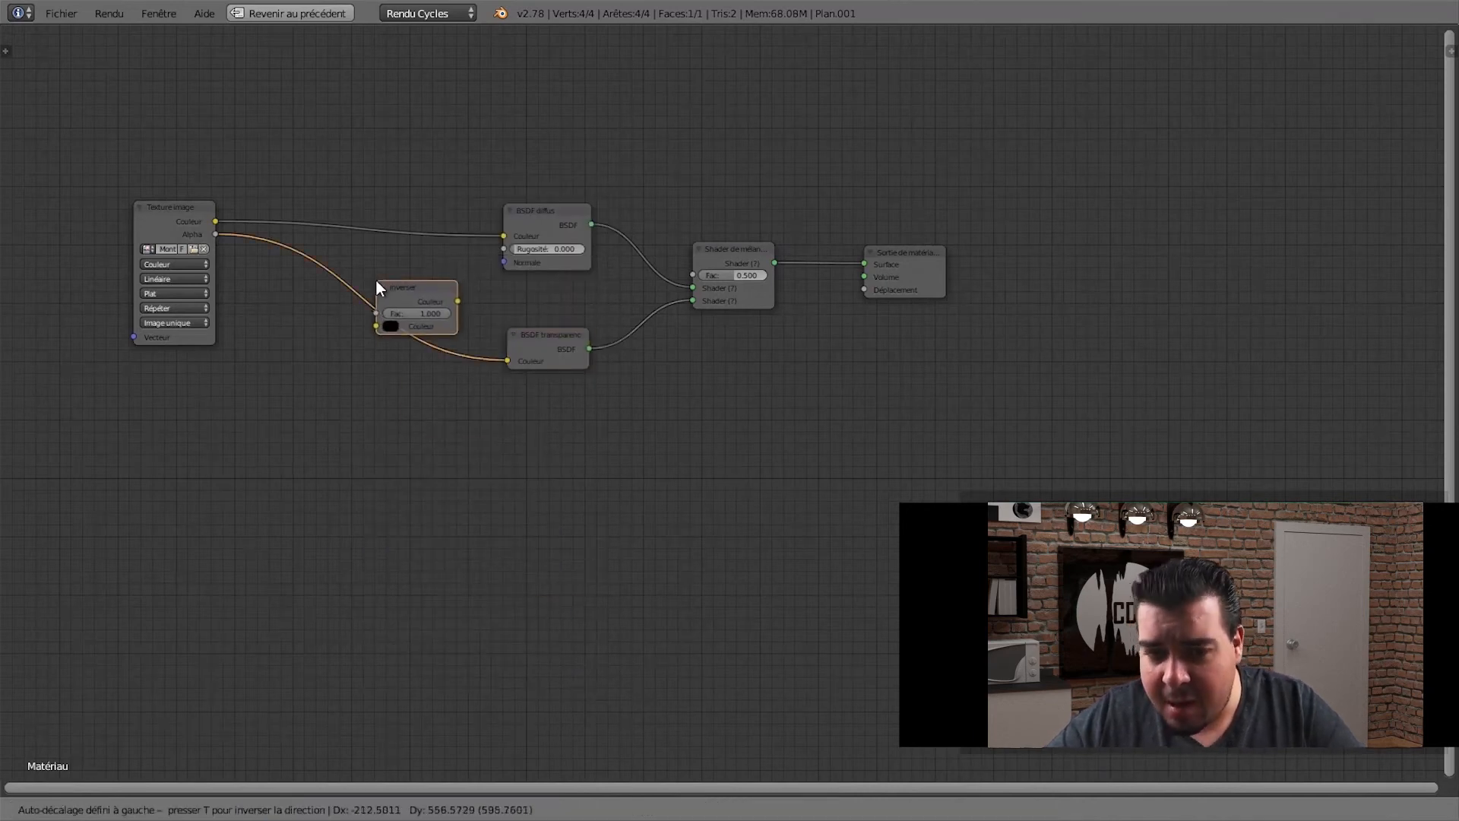
click(377, 280)
key(ctrl+Up)
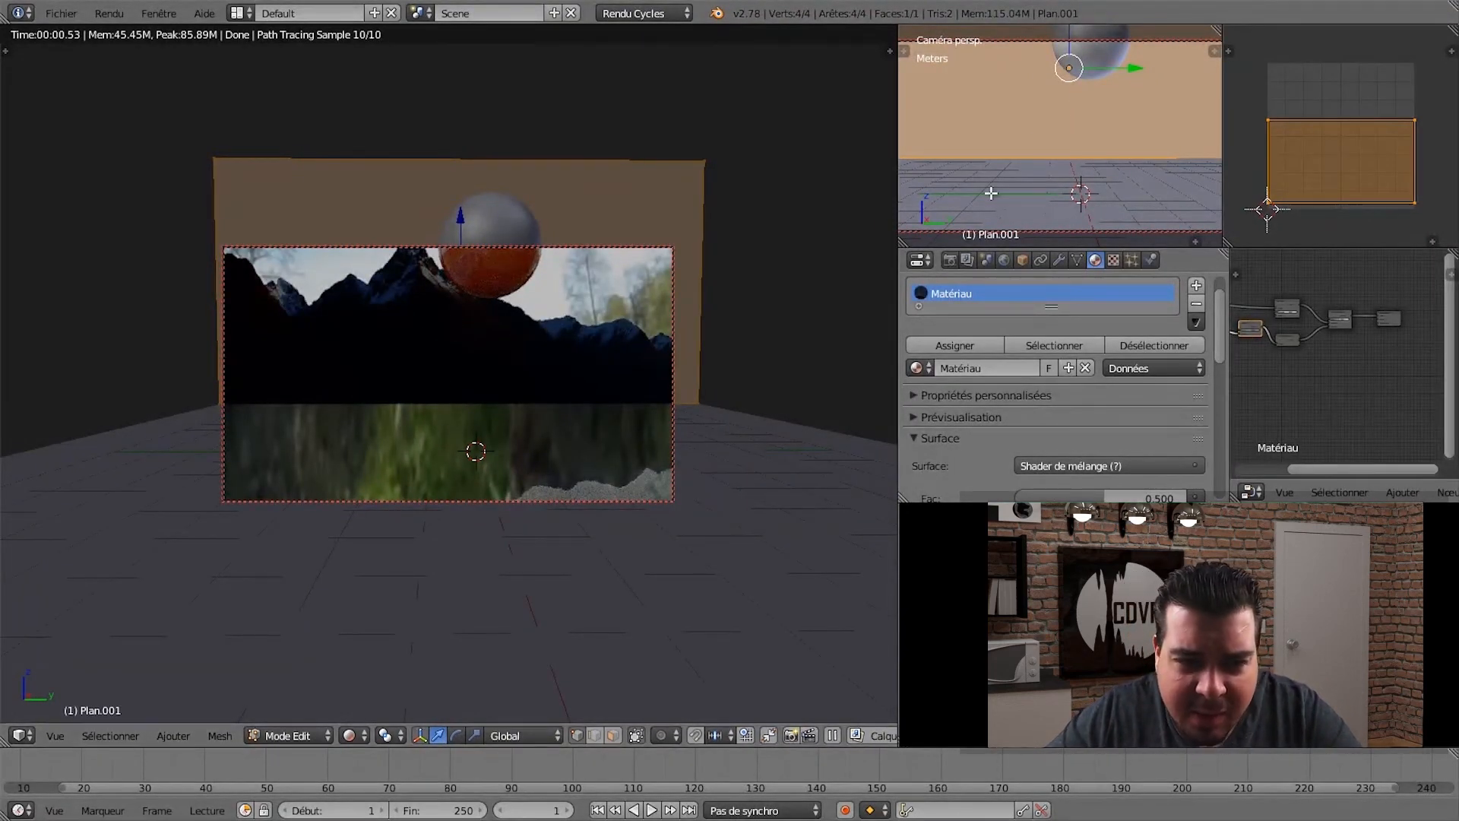
- Replace the world's environment texture with the HdrSkyCloudy004 image from the HDRI Maps folder
click(1004, 260)
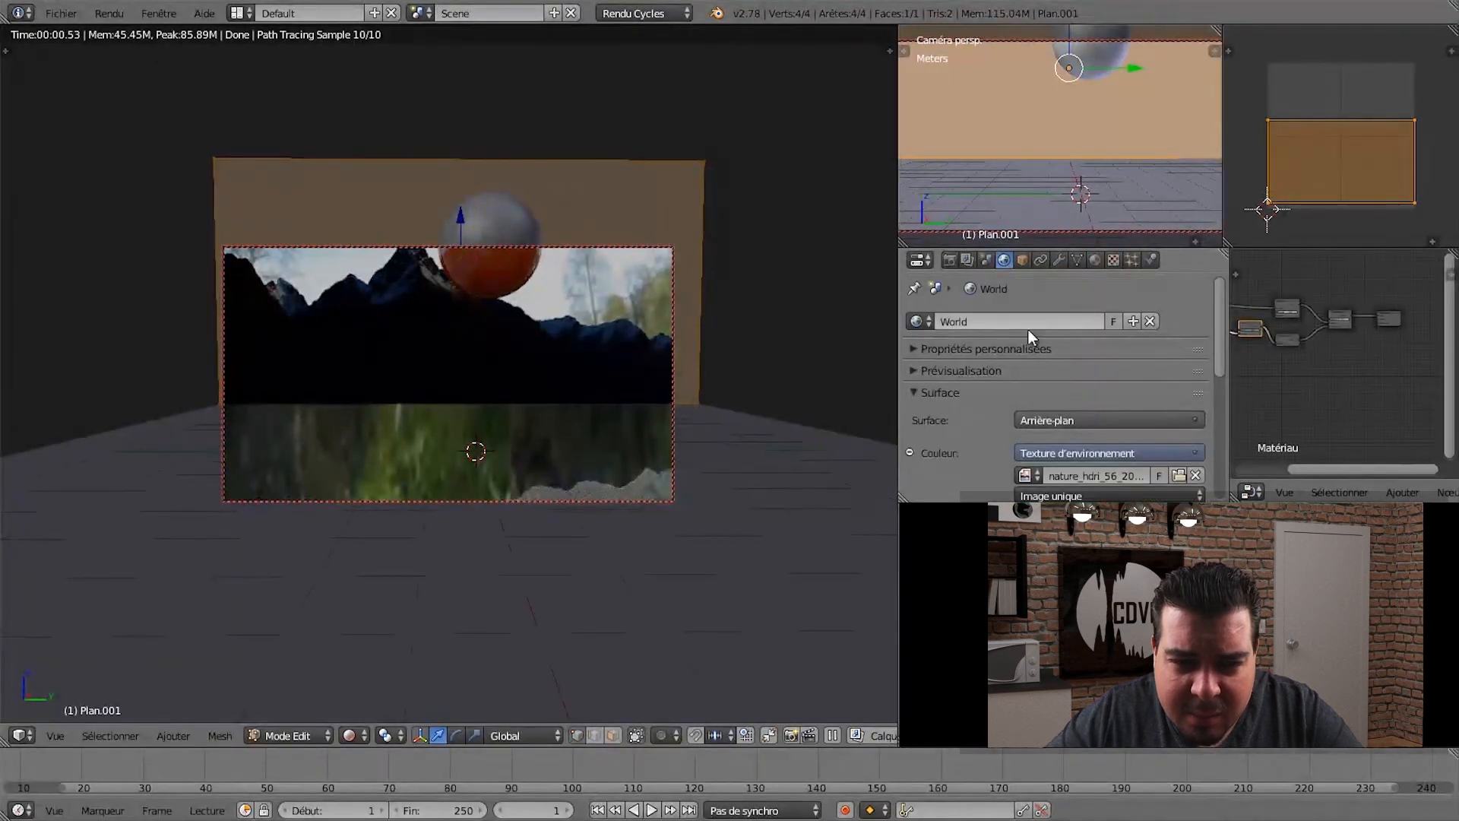
scroll(1033, 414, down, 2)
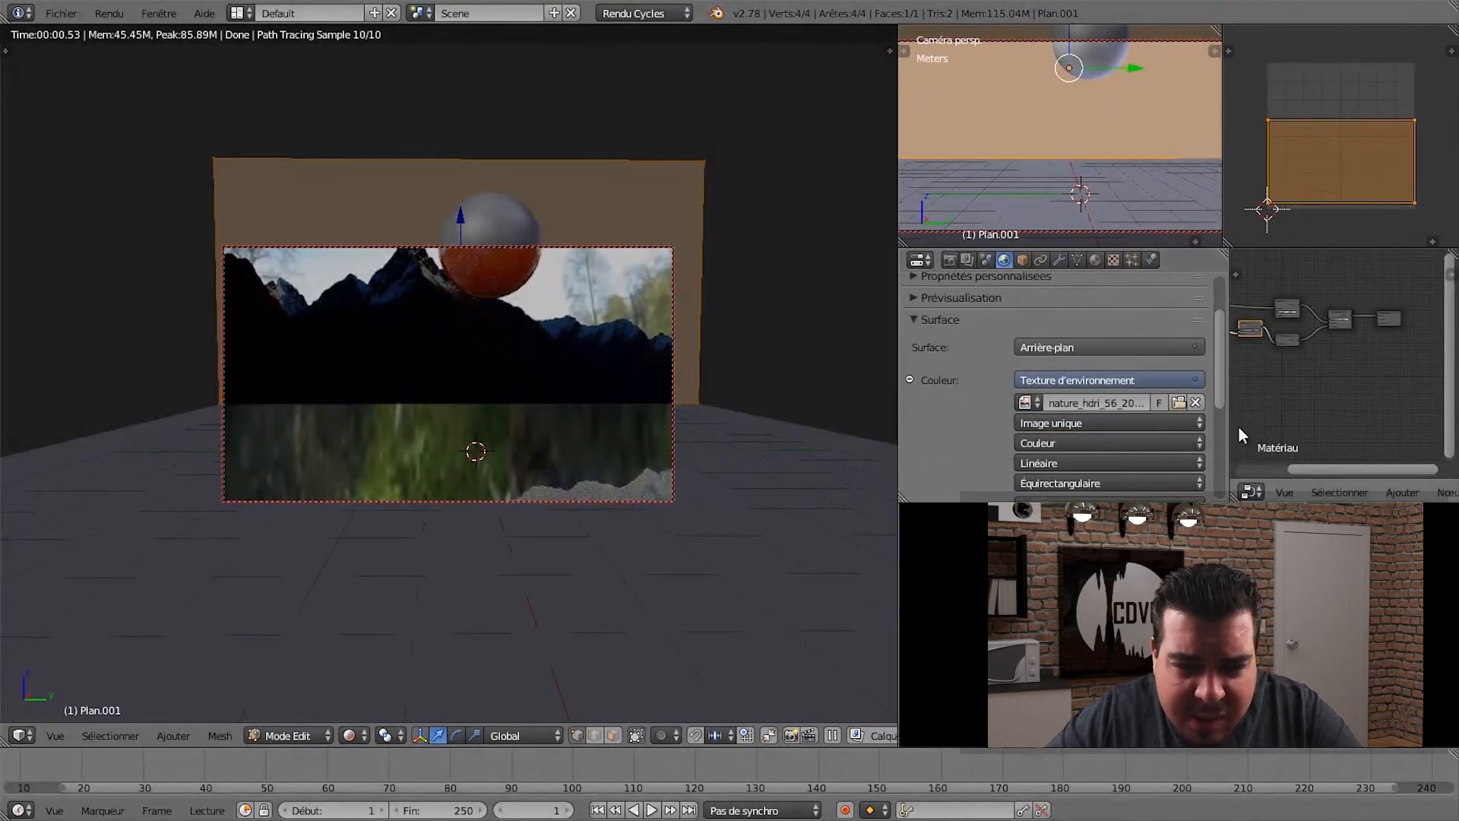
click(1192, 403)
click(1128, 403)
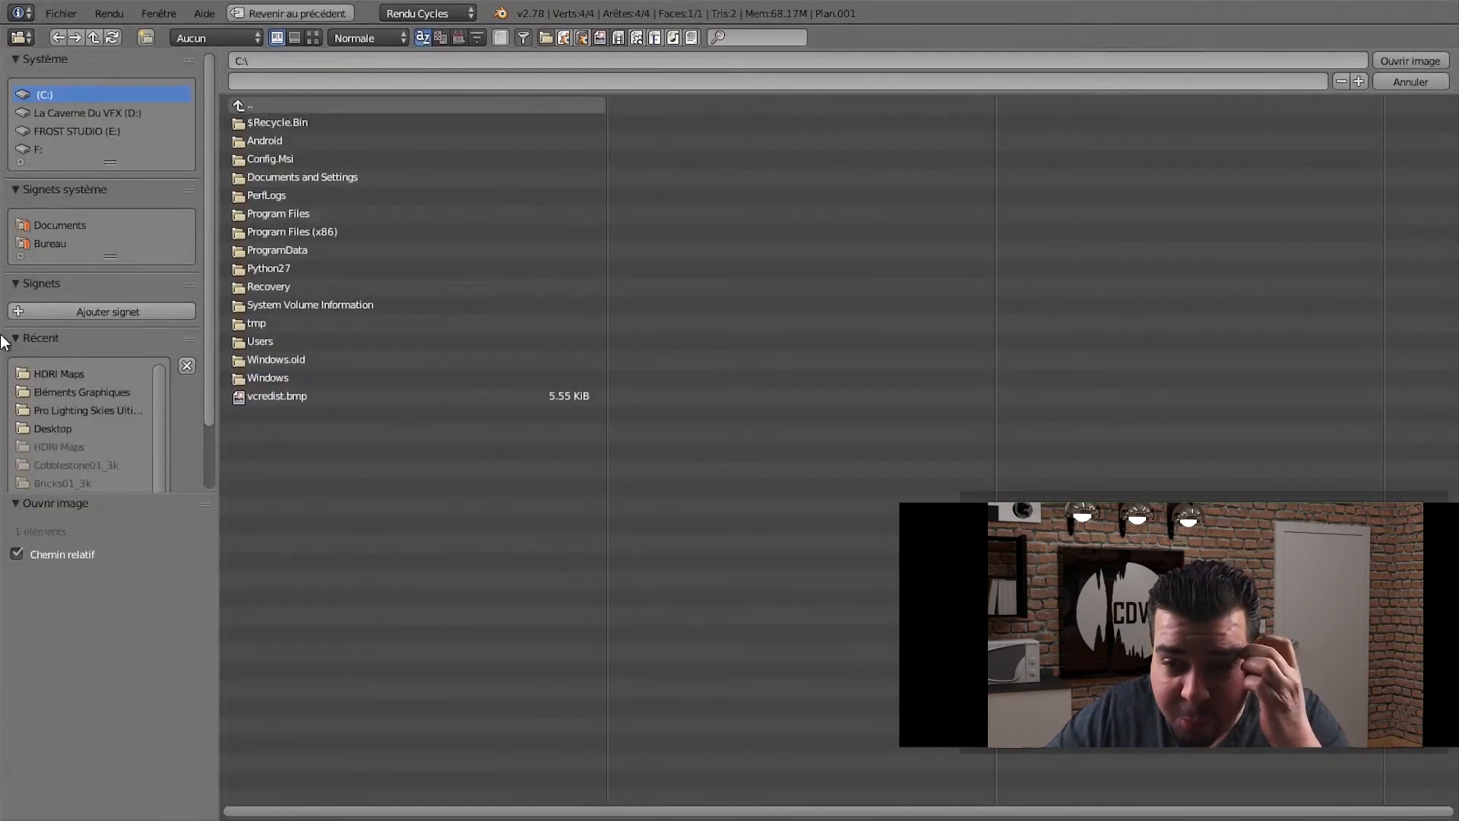
click(73, 392)
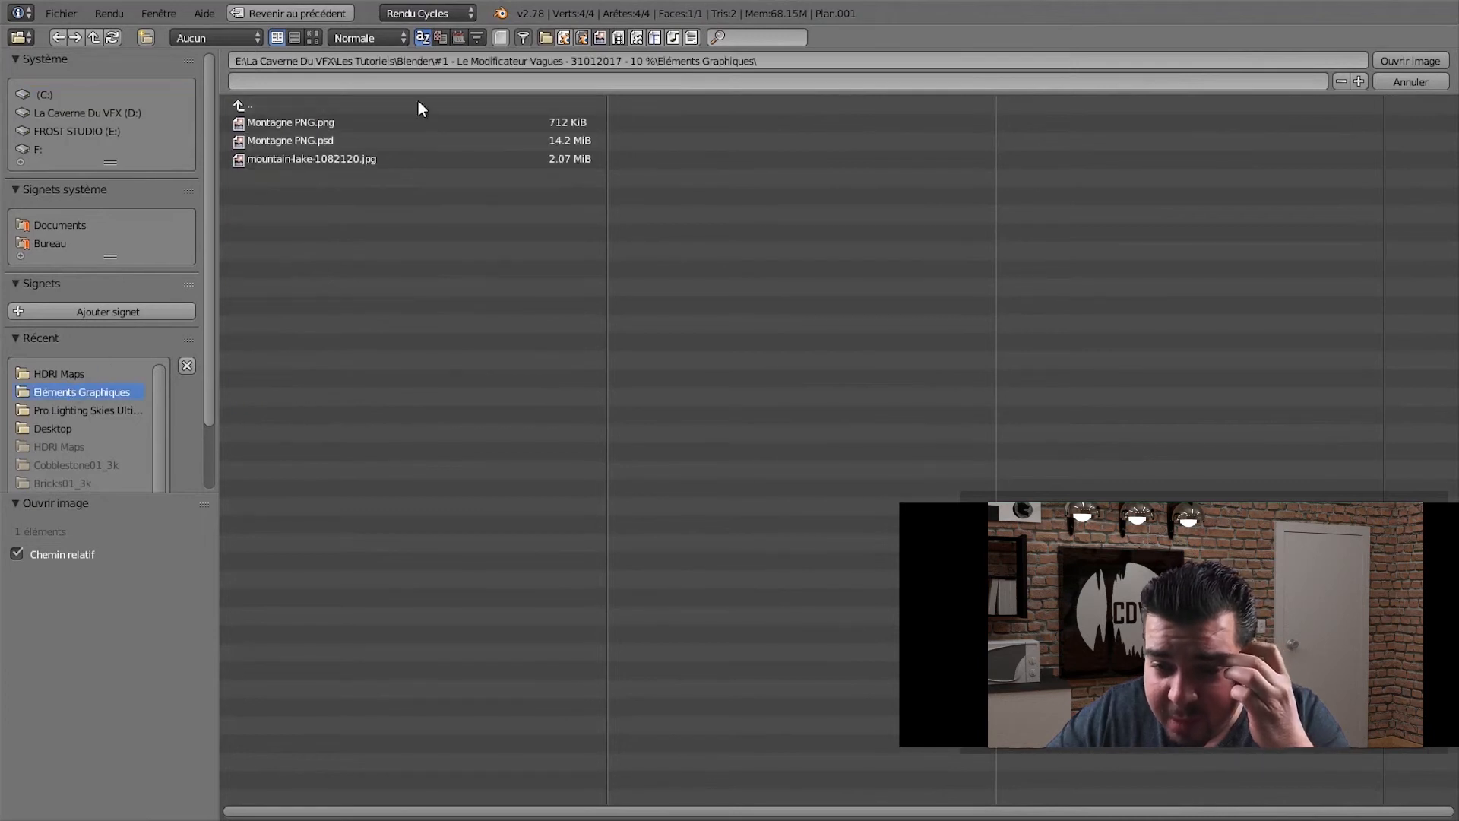
click(312, 38)
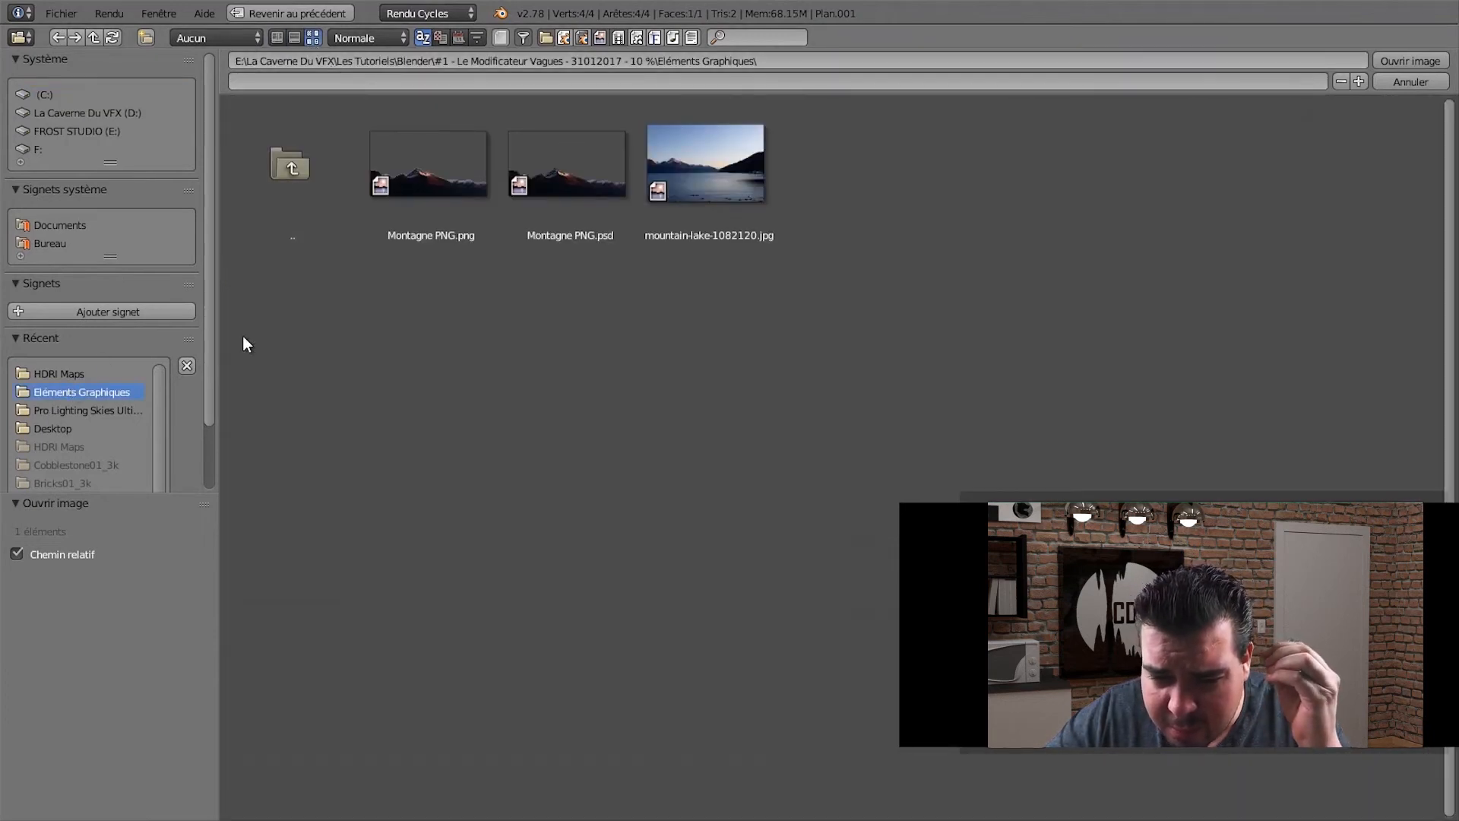
click(70, 384)
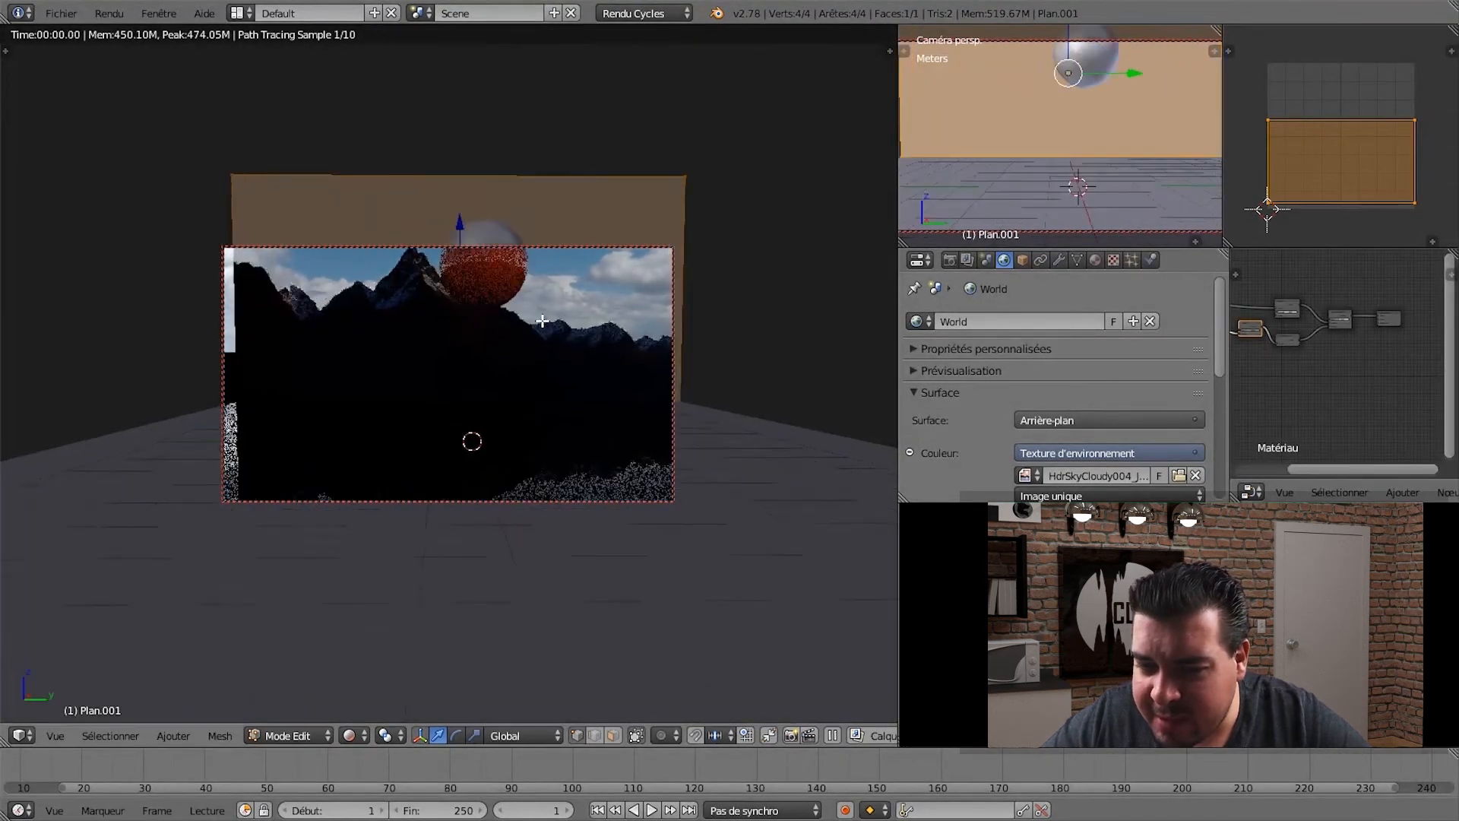
- Set the strength of the world's environment texture to 3
scroll(1029, 398, down, 6)
scroll(1041, 395, down, 3)
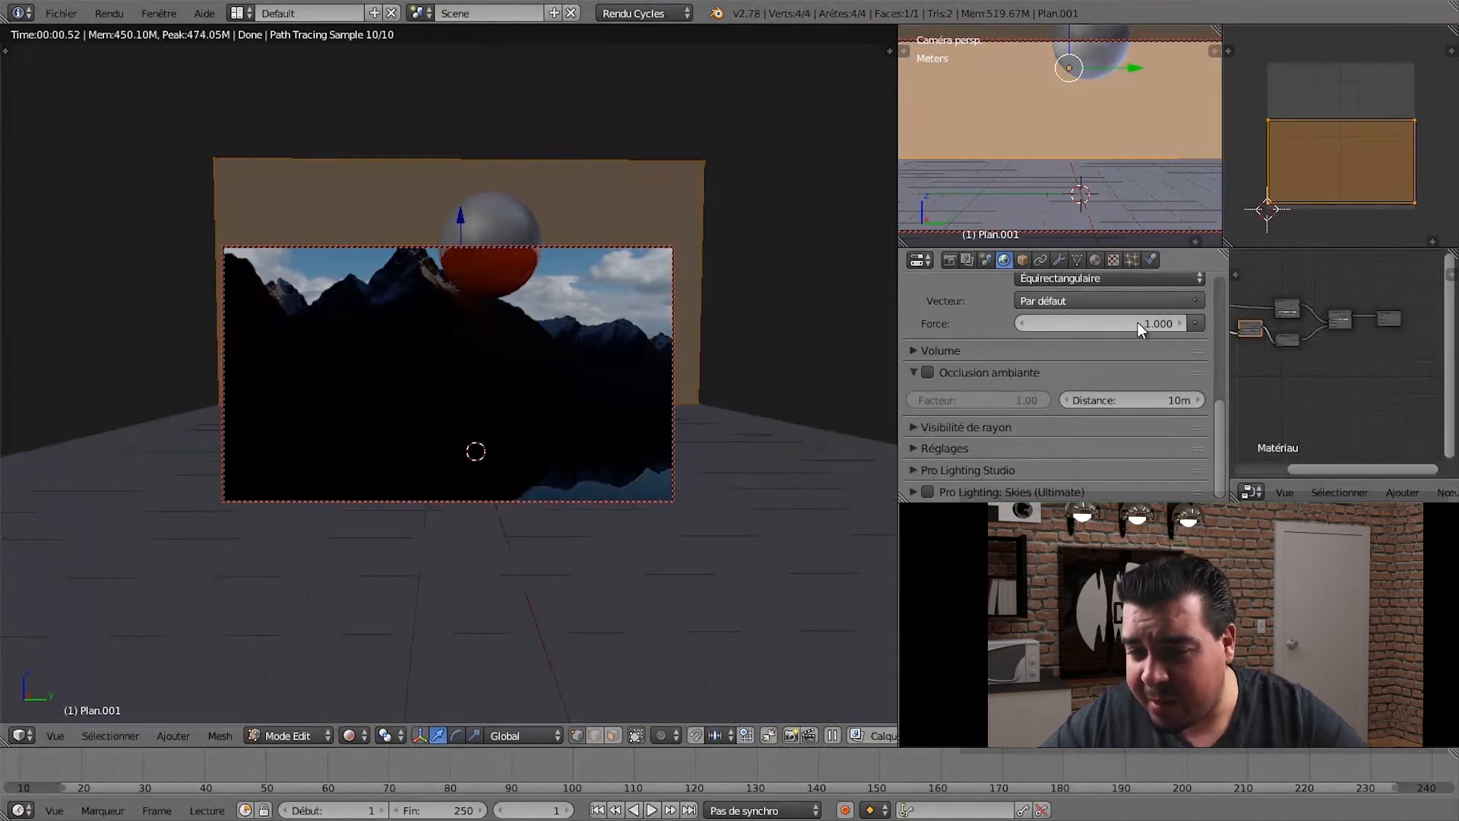
click(1197, 322)
key(Escape)
click(1177, 322)
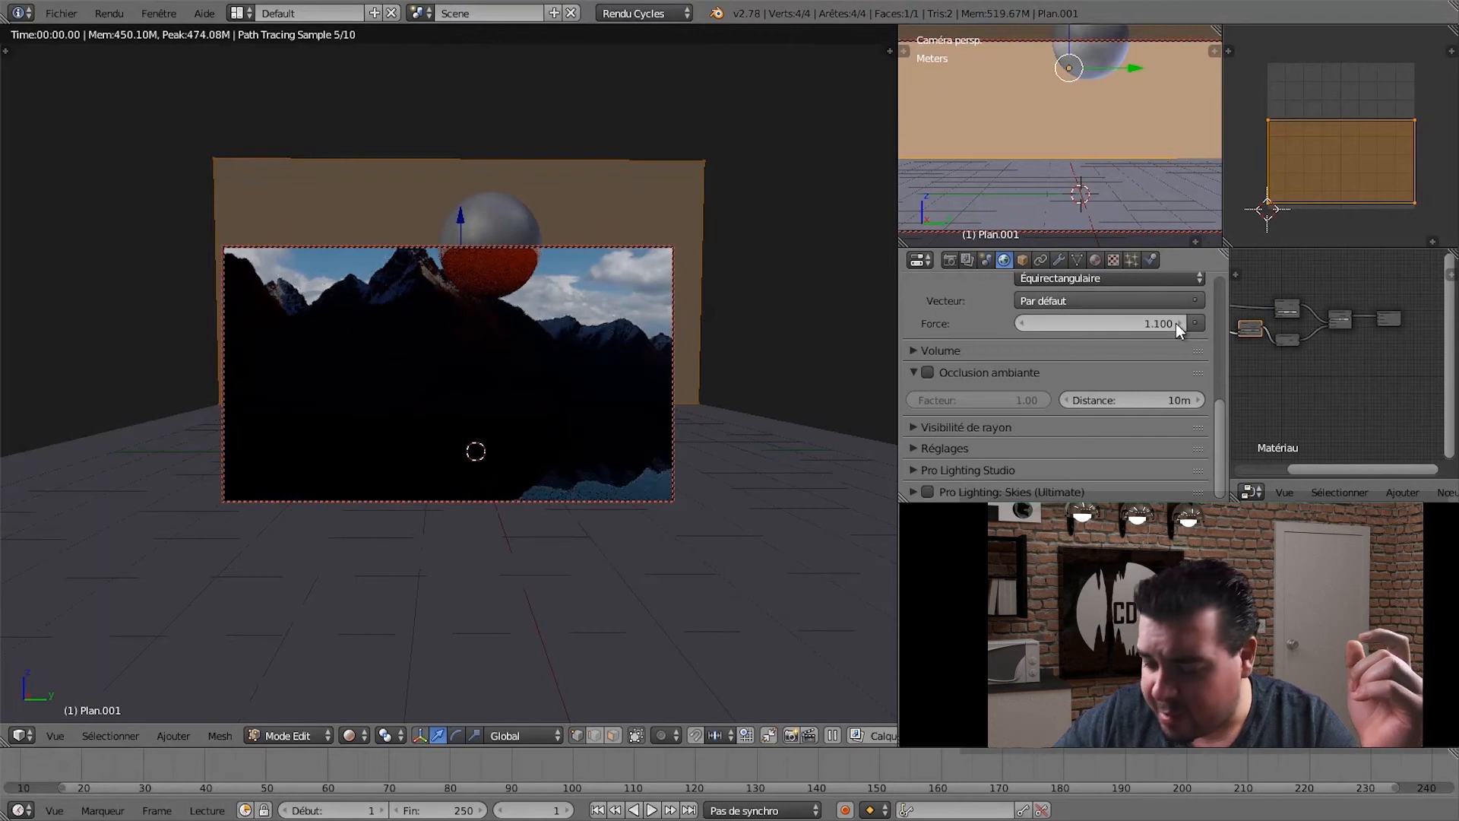
click(1175, 322)
text(1)
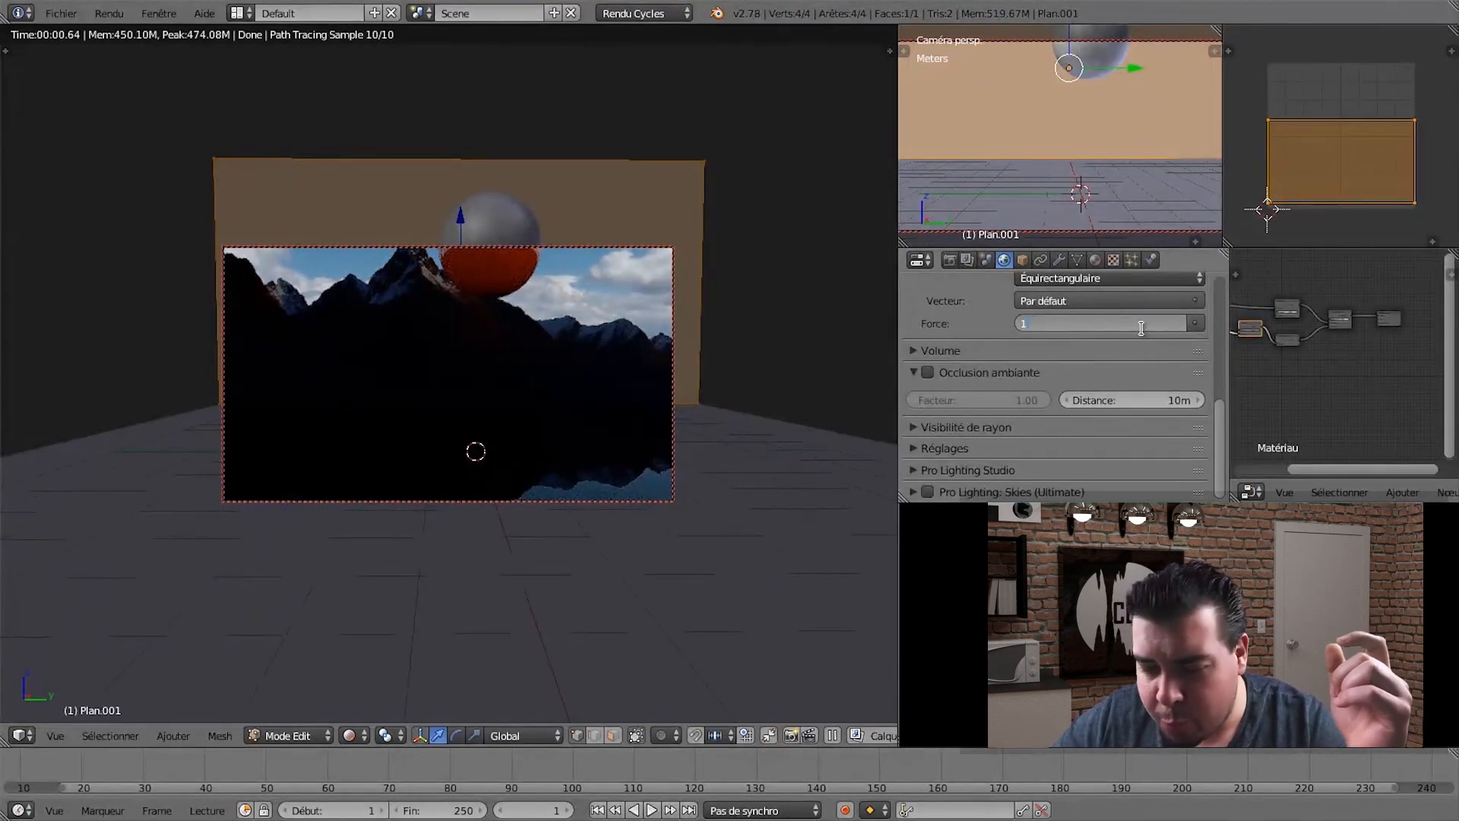
key(BackSpace)
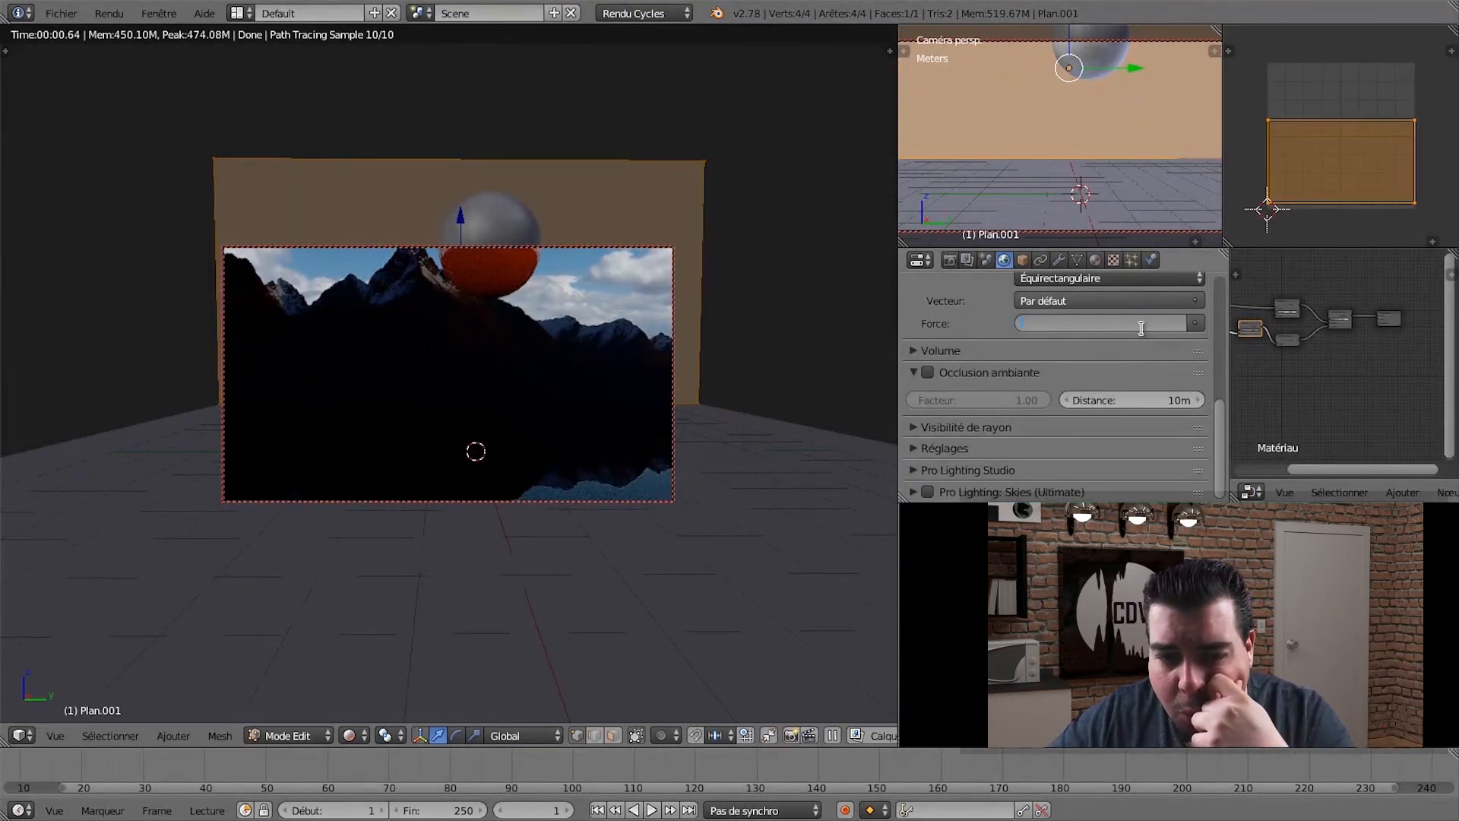
text(3)
key(Return)
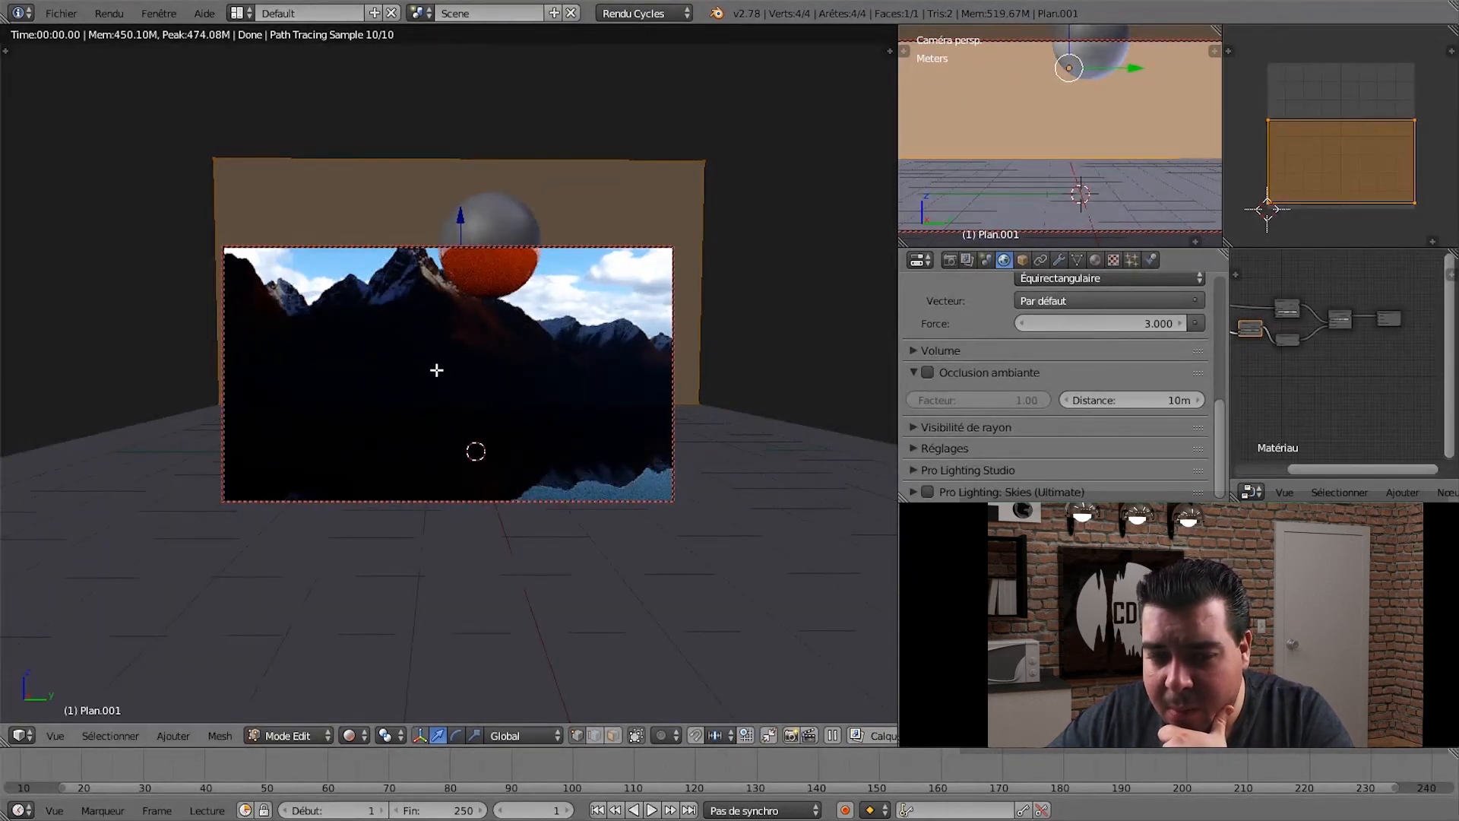
- Widen the mountain backdrop's face along Y by a factor of about 1.28 so that it fills the camera frame
mouse_move(480, 365)
middle_down()
mouse_move(451, 366)
mouse_move(485, 363)
mouse_move(489, 403)
mouse_move(494, 365)
mouse_move(449, 380)
mouse_move(463, 371)
middle_up()
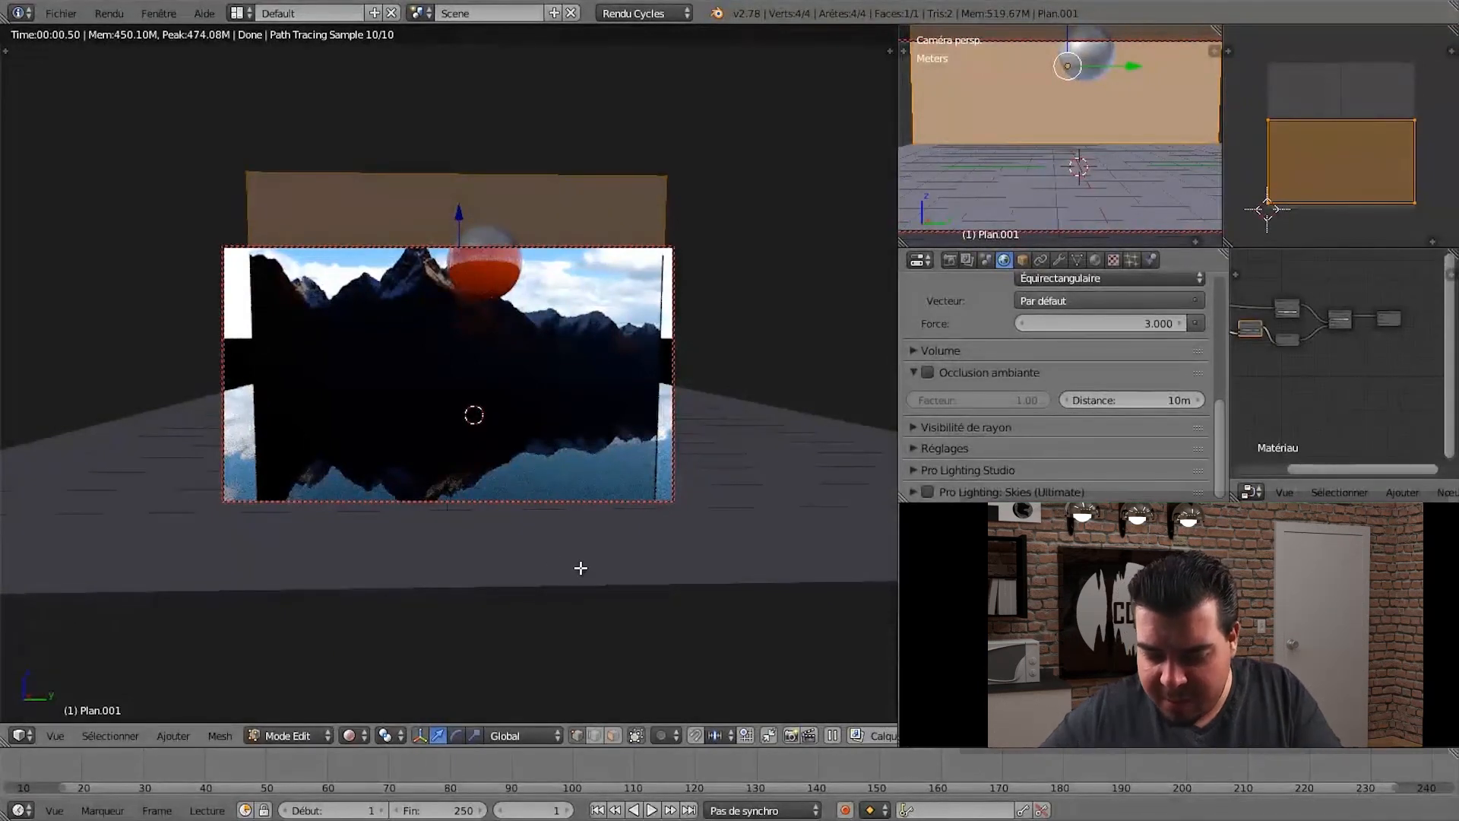
key(s)
key(y)
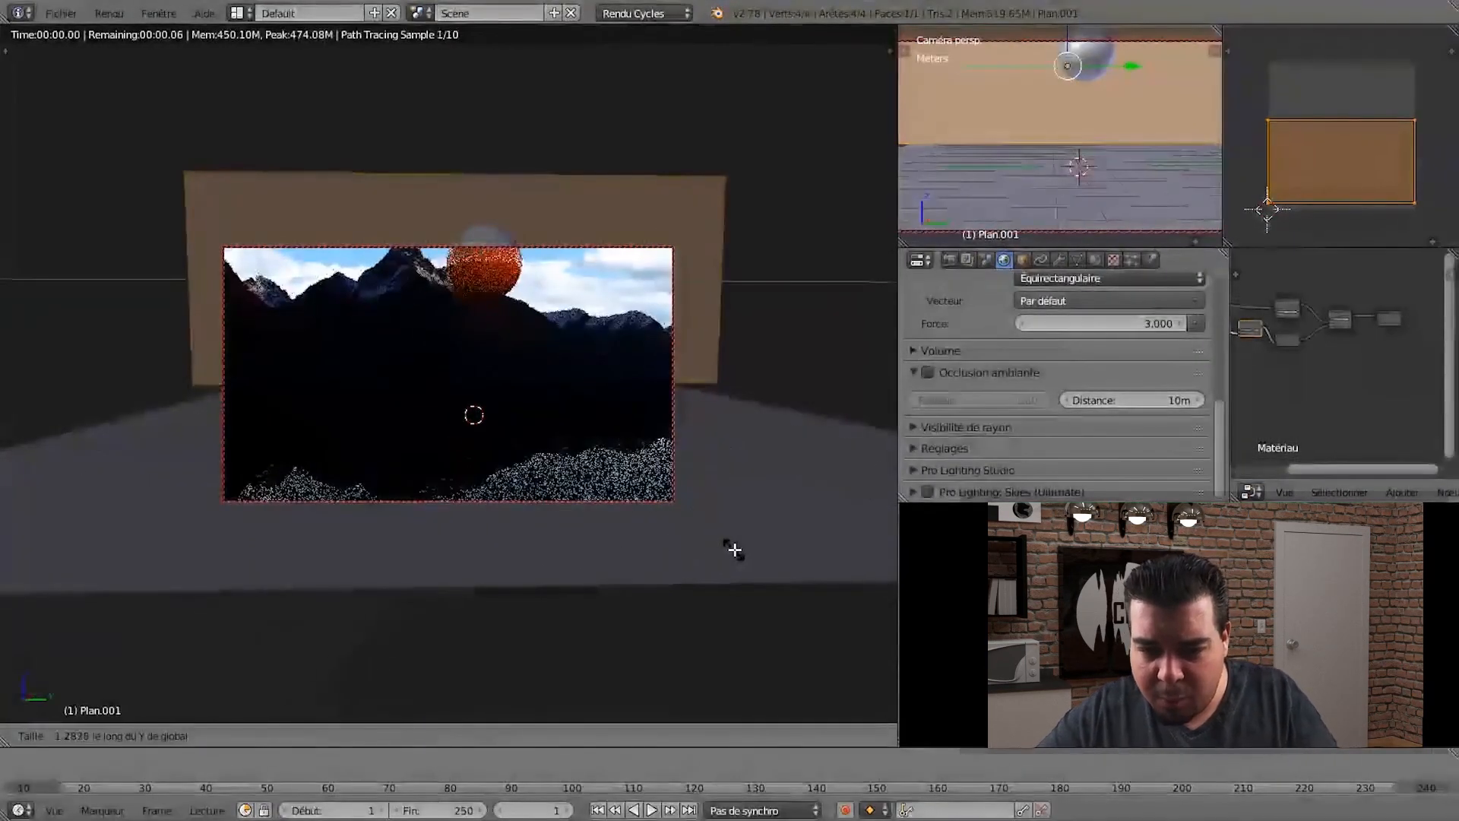
click(810, 563)
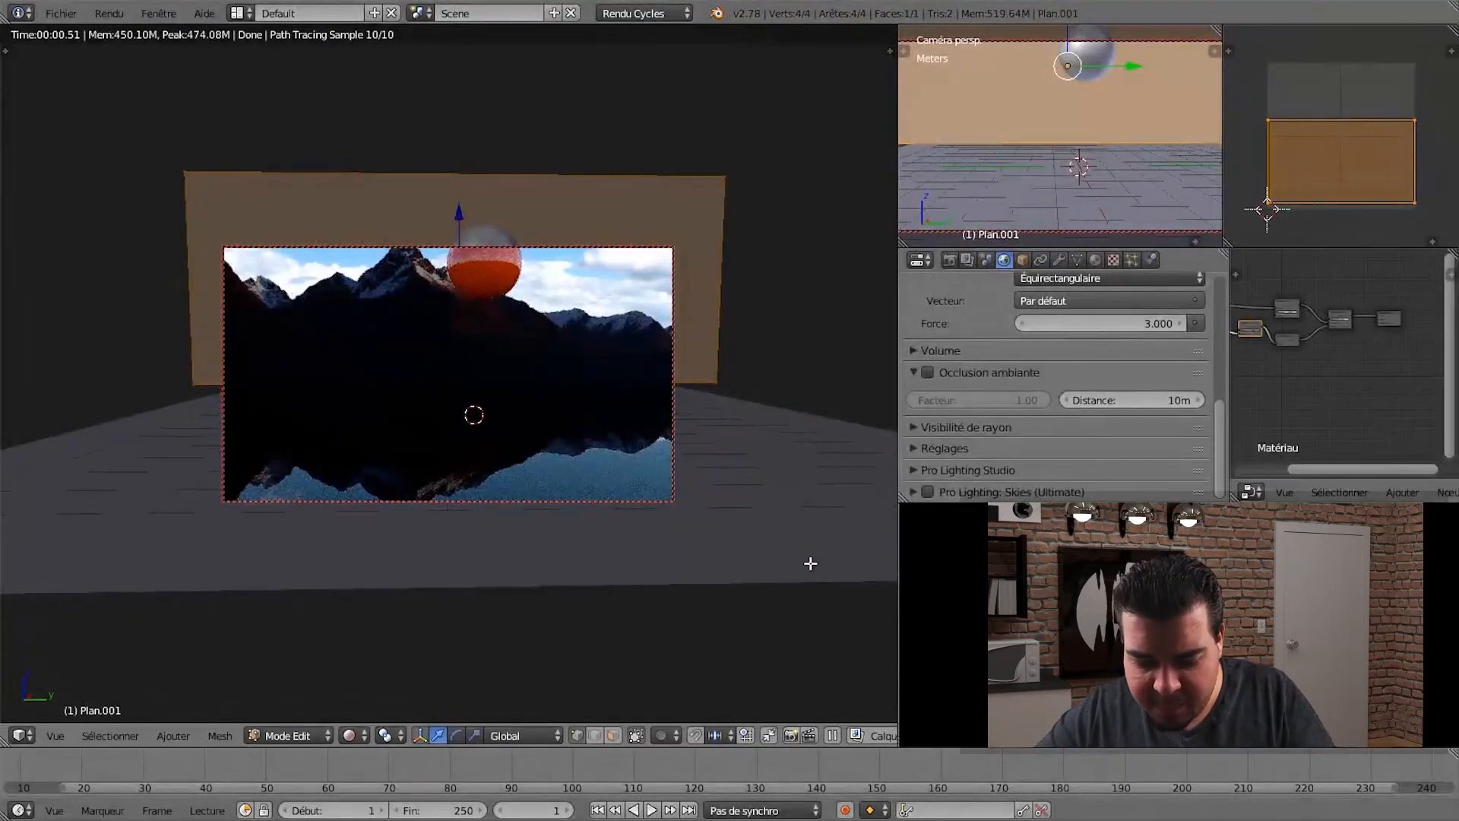
- Leave the backdrop's mesh editing and widen the water plane along the global Y axis by about 1.39
key(Tab)
right_click(804, 532)
key(s)
key(y)
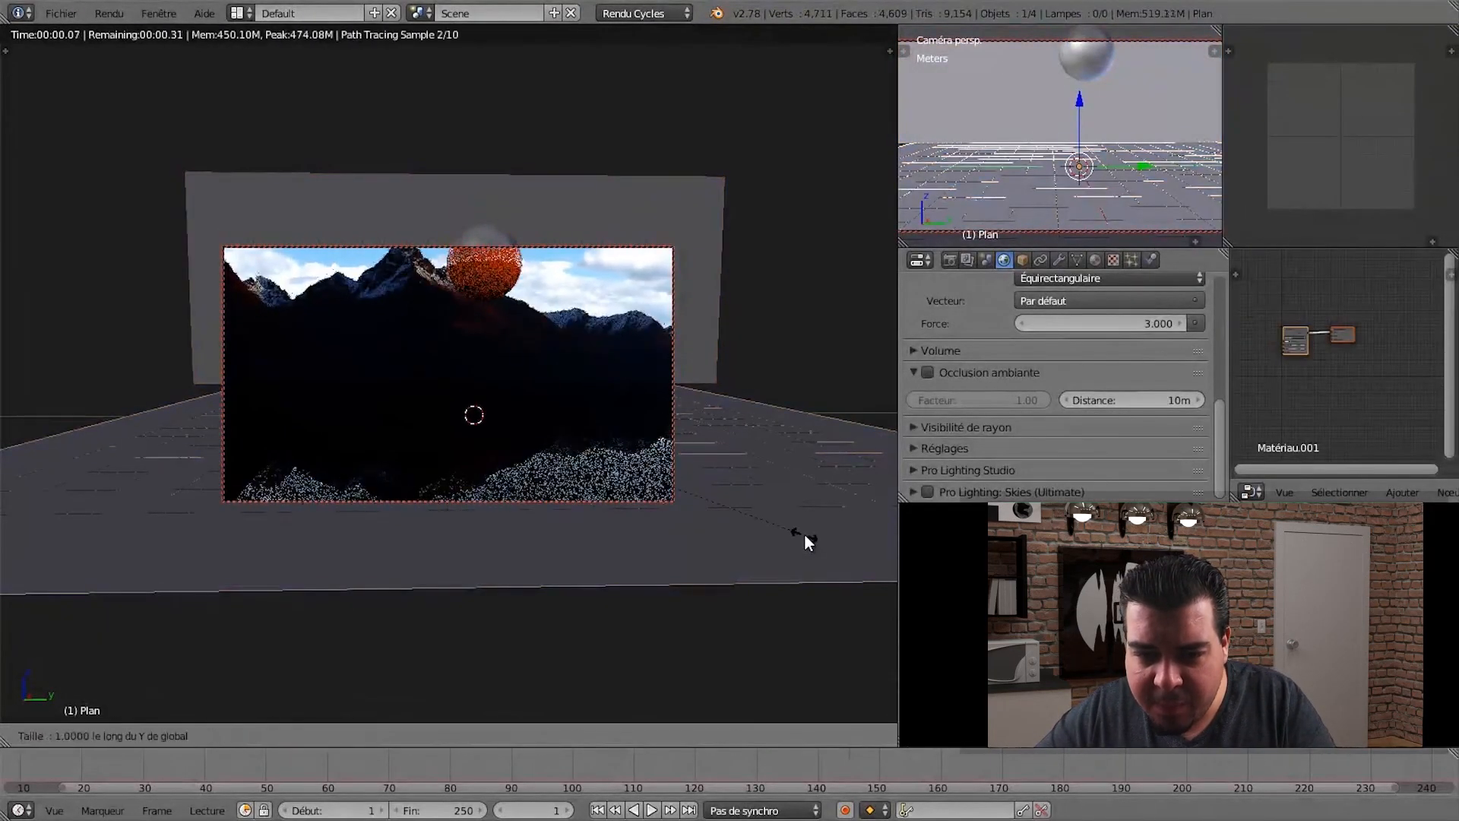
click(818, 535)
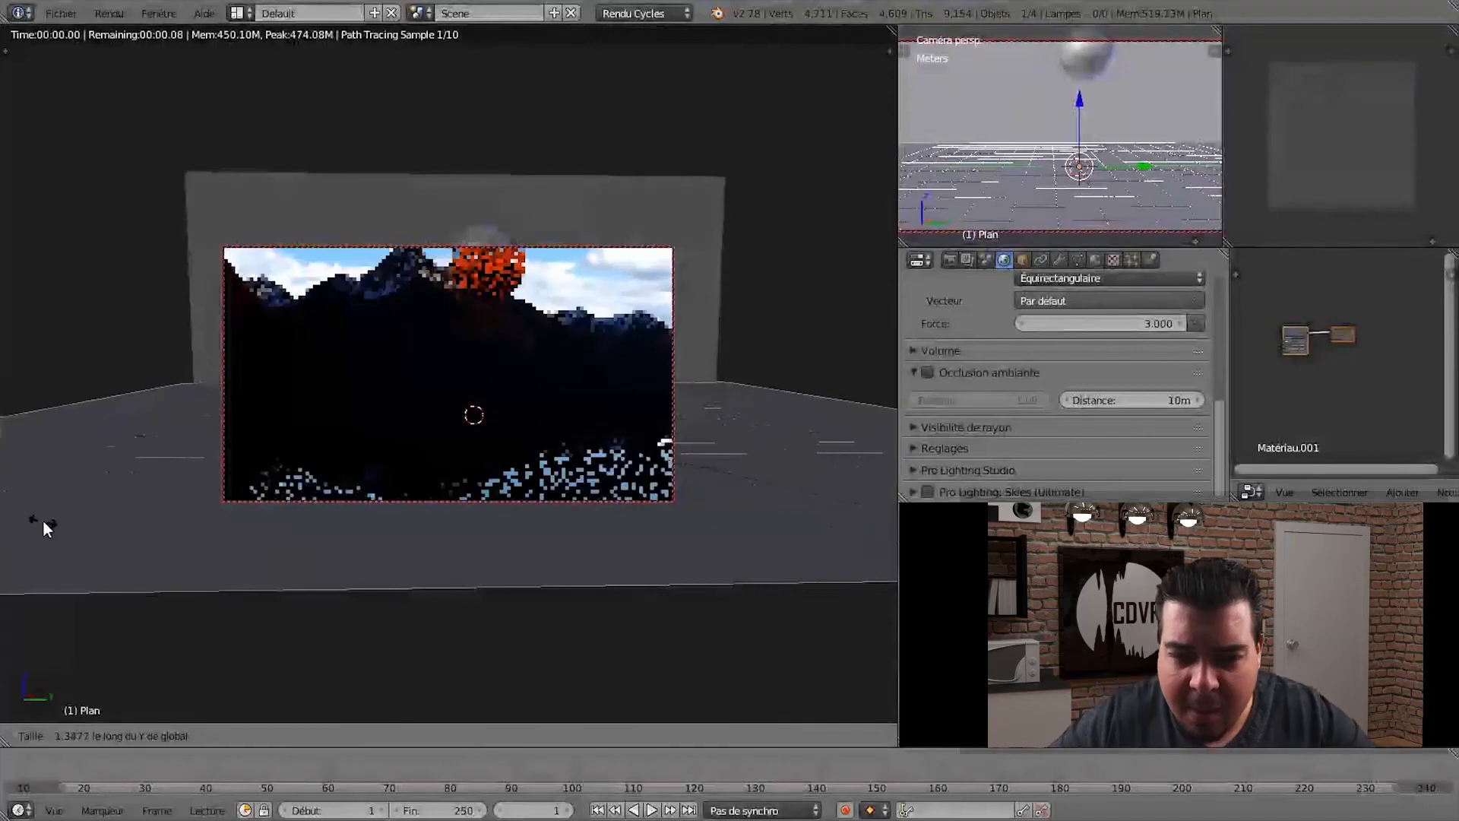
scroll(384, 454, down, 1)
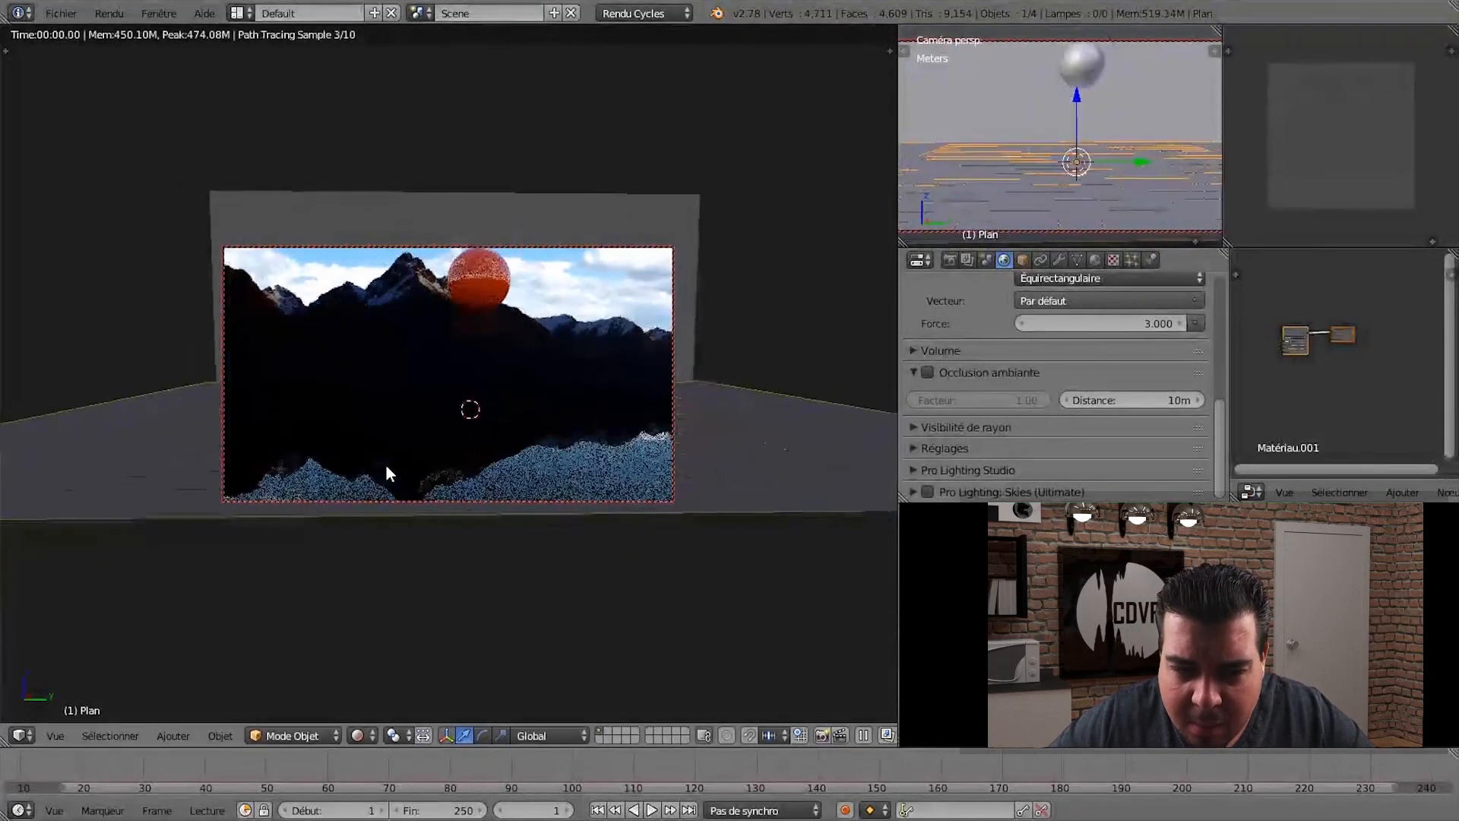
middle_drag(404, 477, 404, 478)
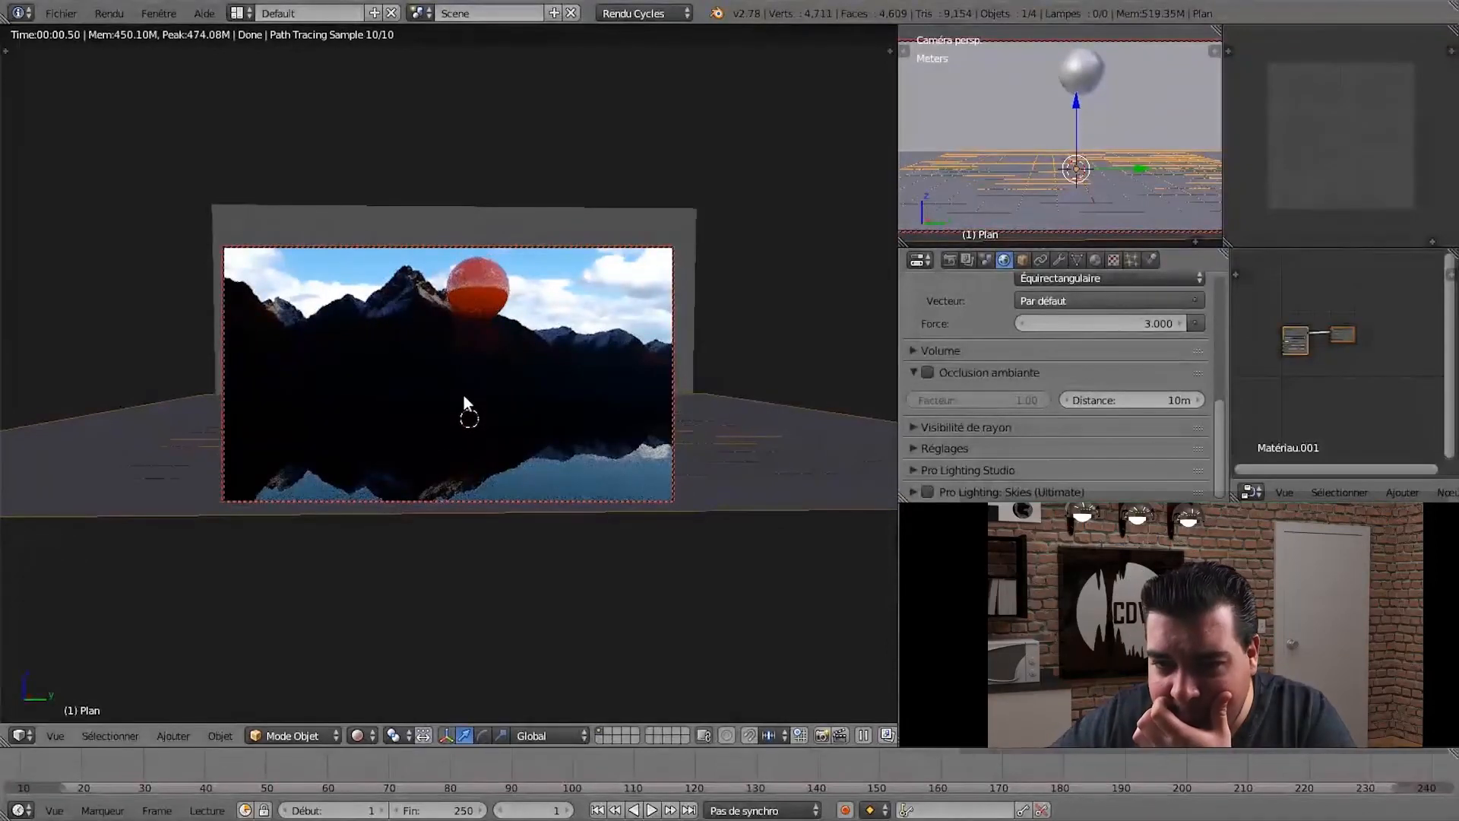
- Lower the sphere to just above the water and dip it below the surface during animation playback to create waves
right_click(1092, 73)
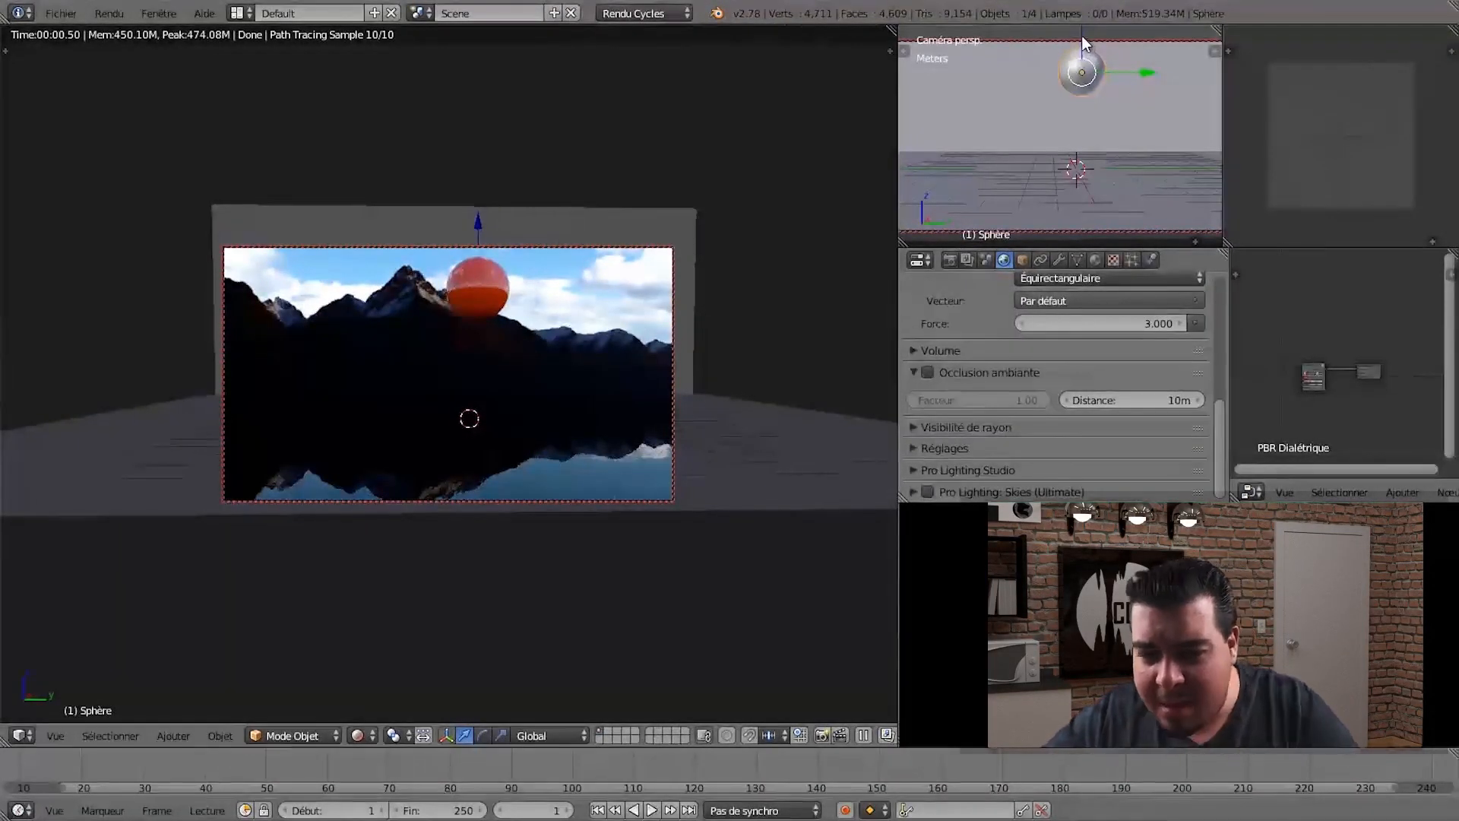
drag(1082, 38, 1054, 102)
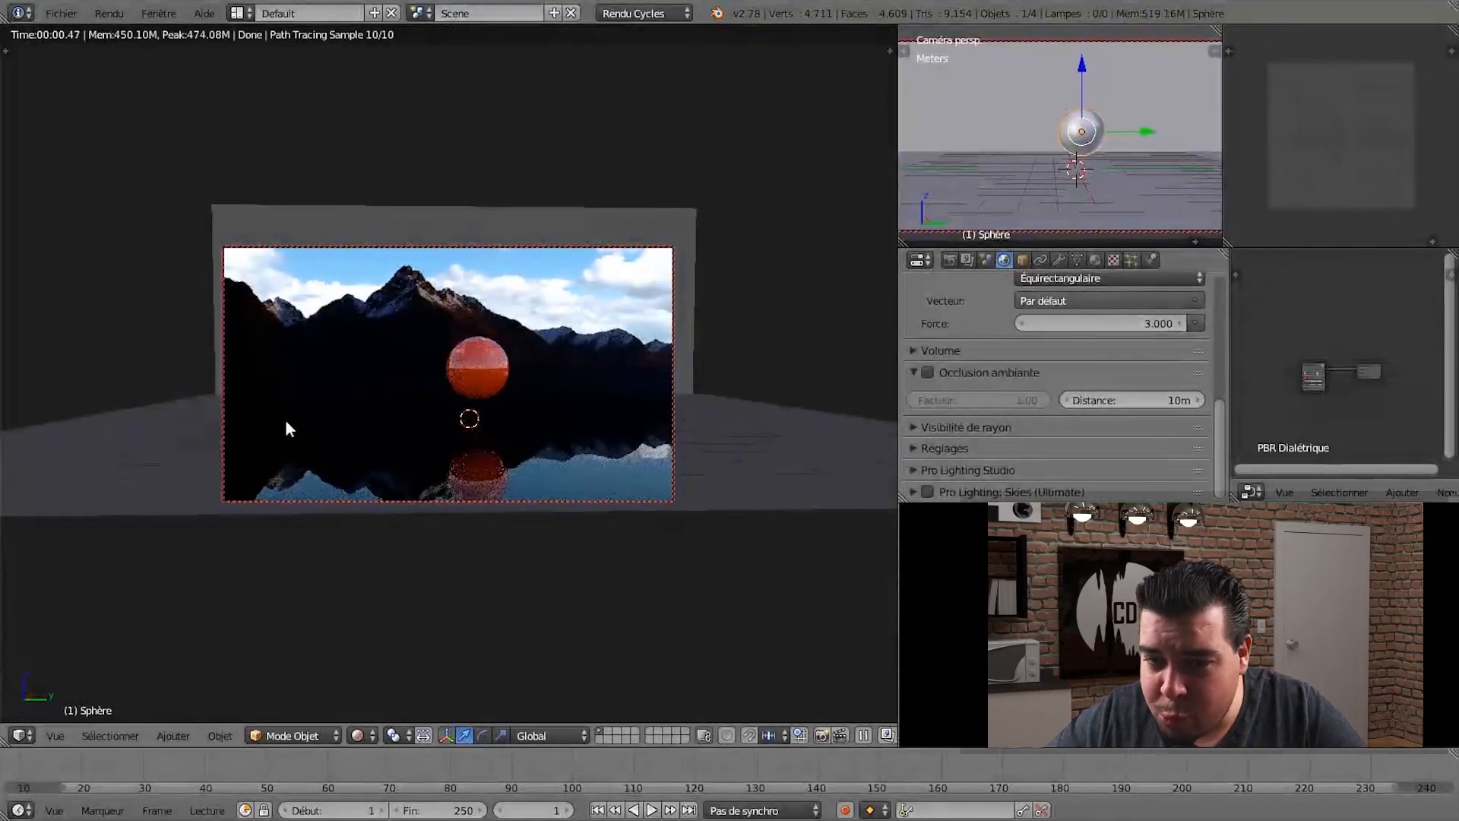
key(alt+a)
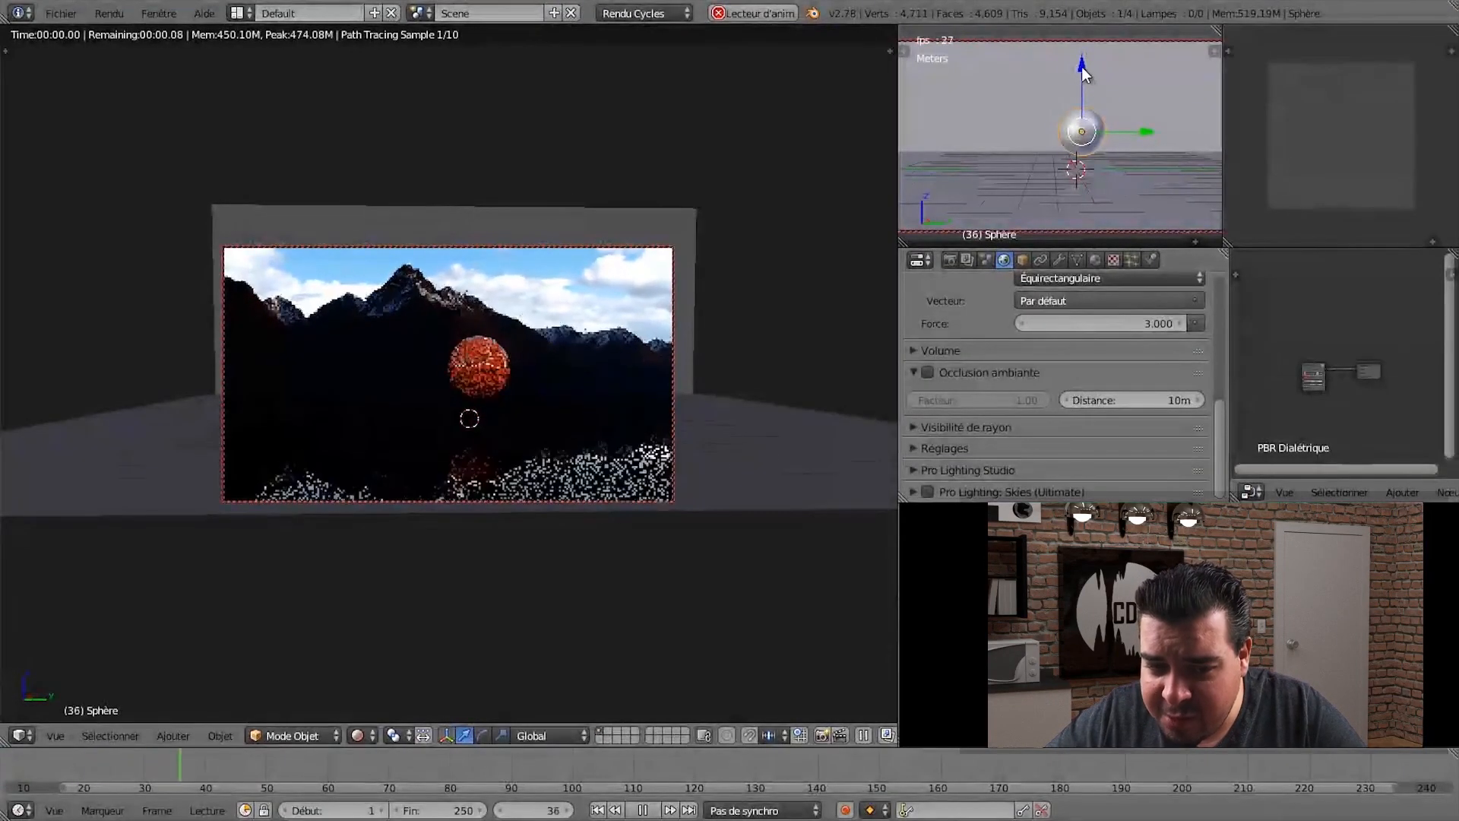
drag(1081, 67, 1061, 112)
key(alt+a)
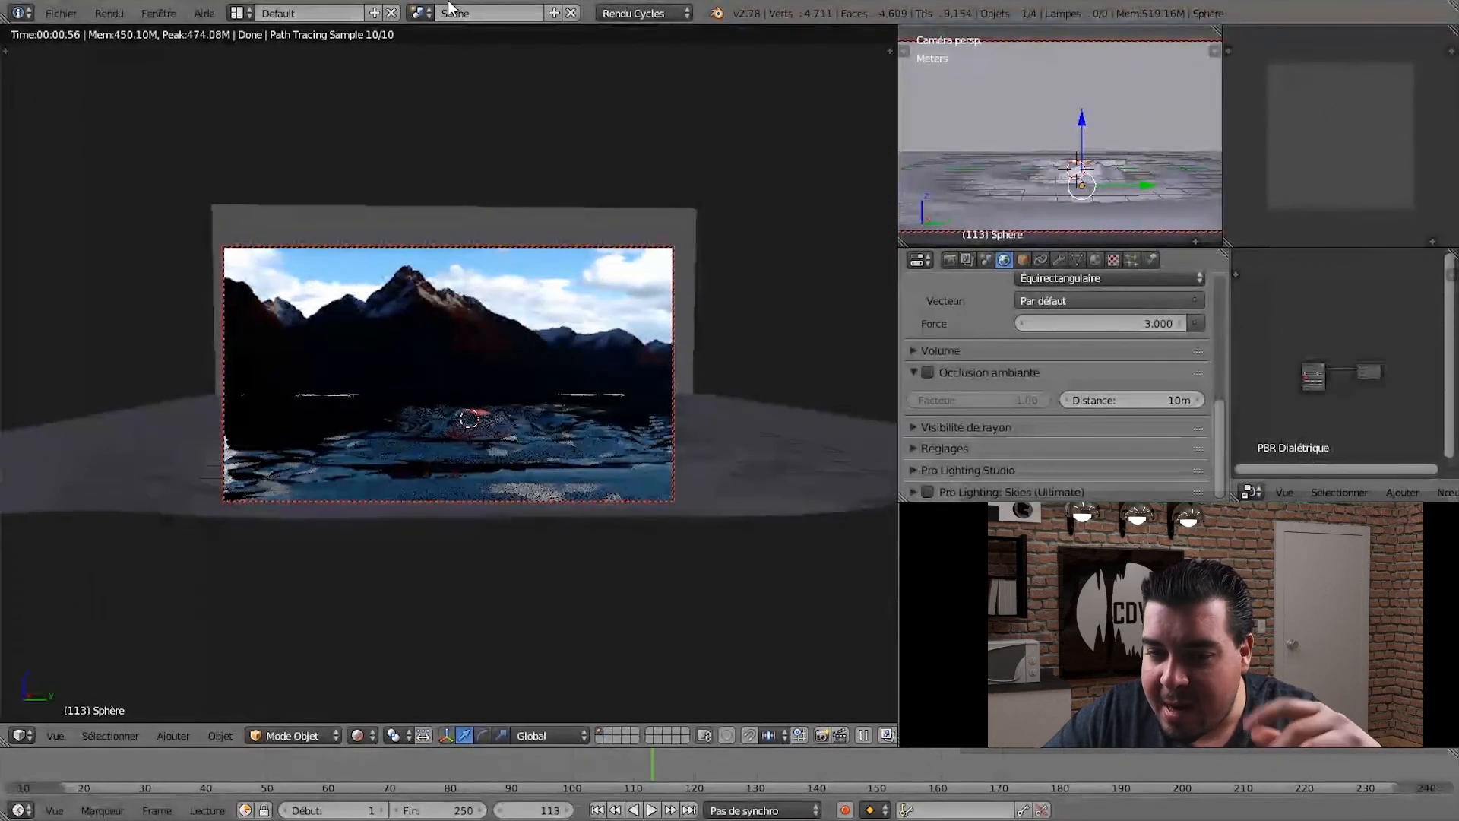
- Raise the sphere out of the water, reposition it farther from the camera and lower it until half submerged
click(949, 259)
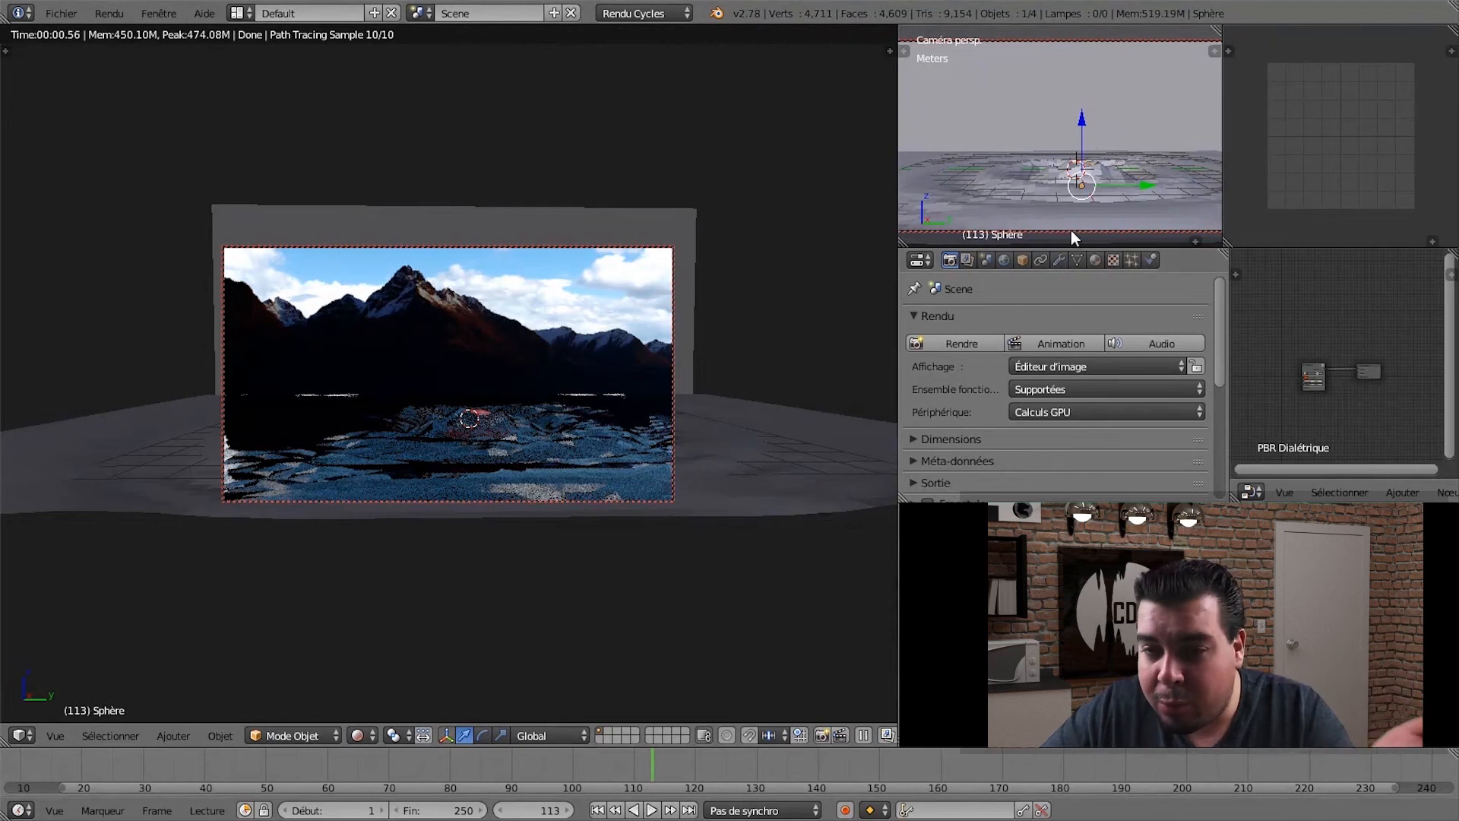
drag(1084, 130, 1090, 77)
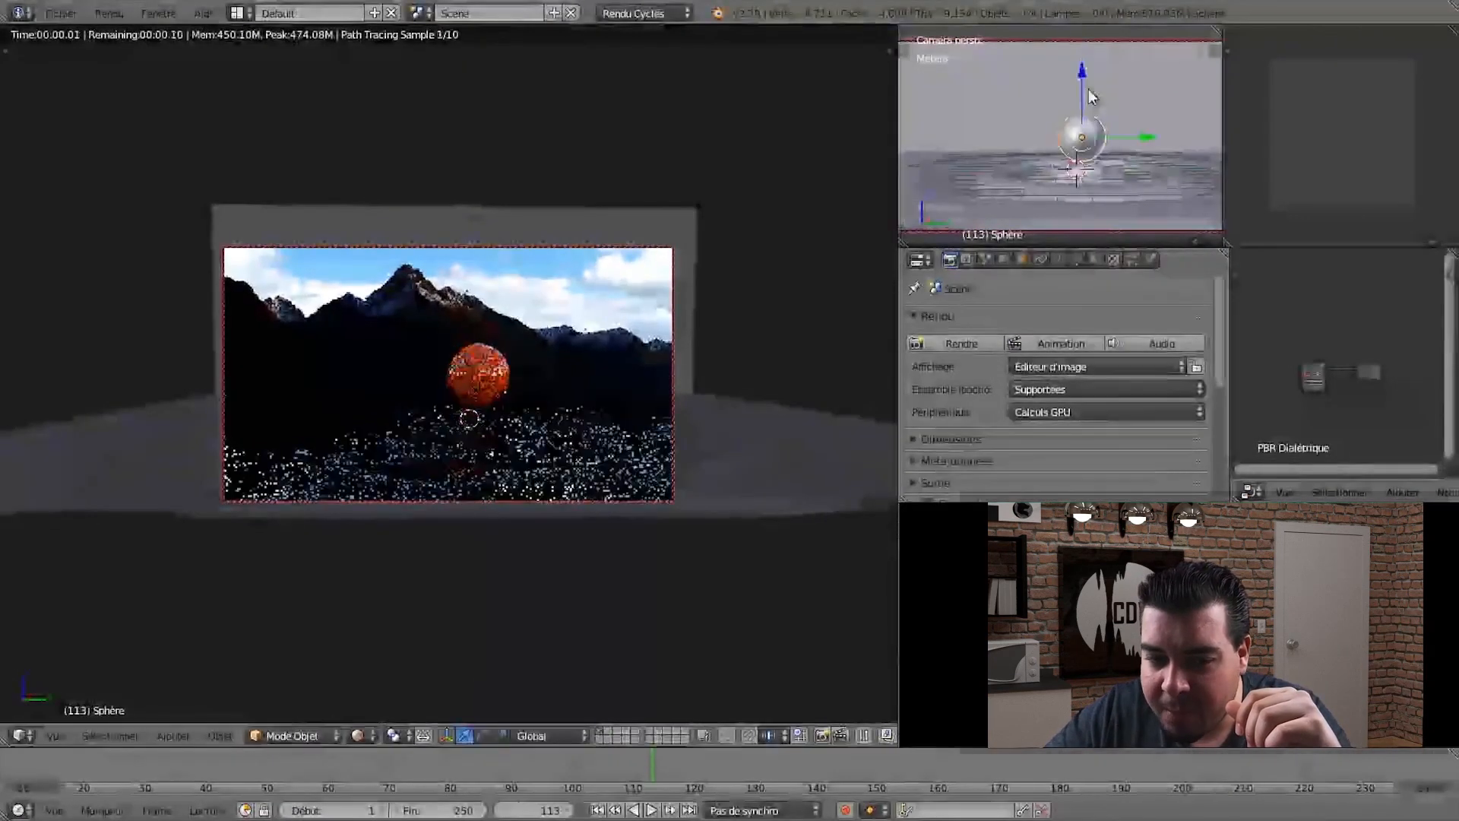
key(g)
click(1081, 134)
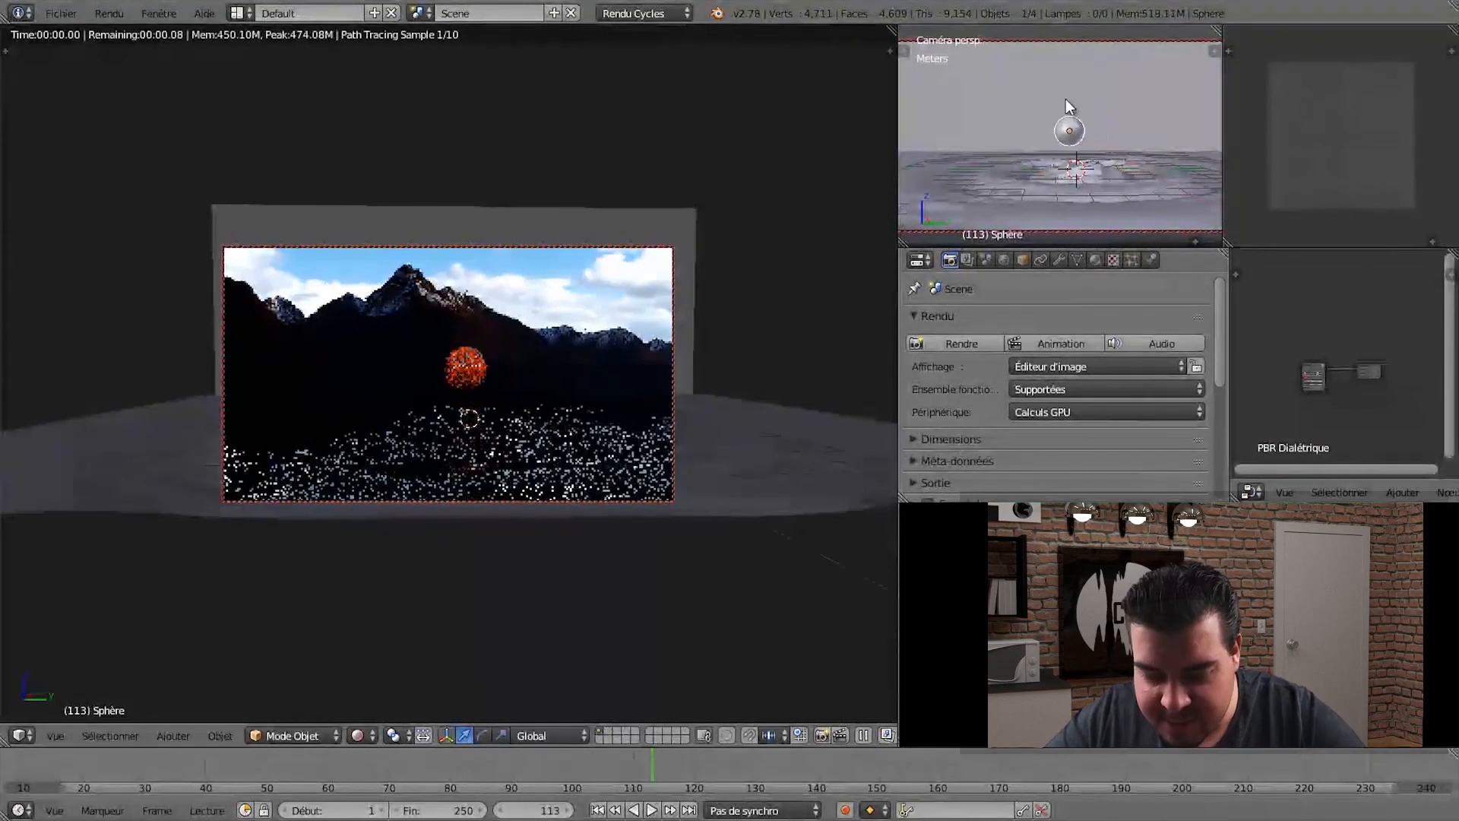
key(g)
key(z)
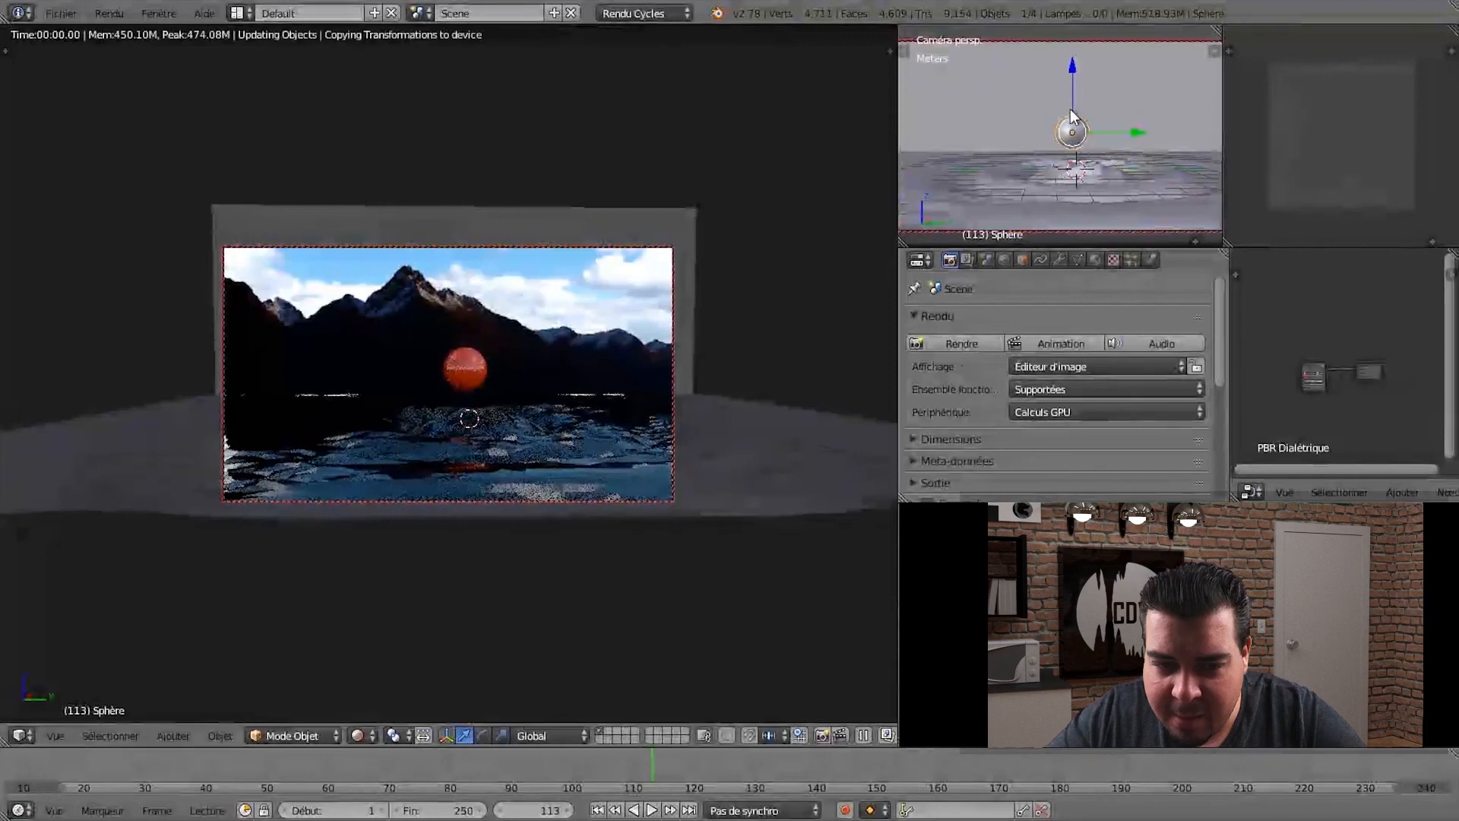
click(1070, 131)
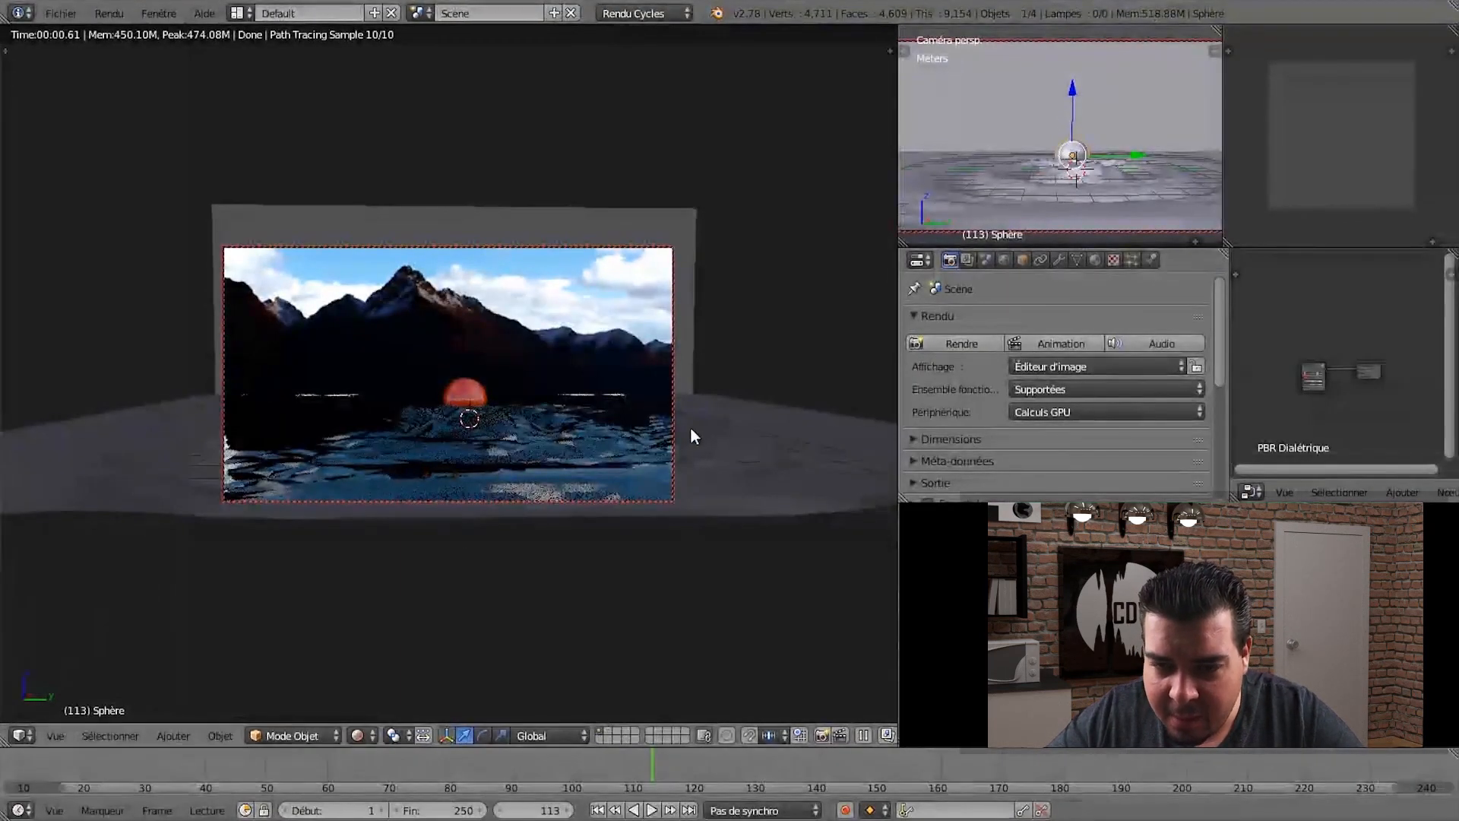
- Play the animation while moving the sphere through the water, ending at the left side of the camera view
key(alt+a)
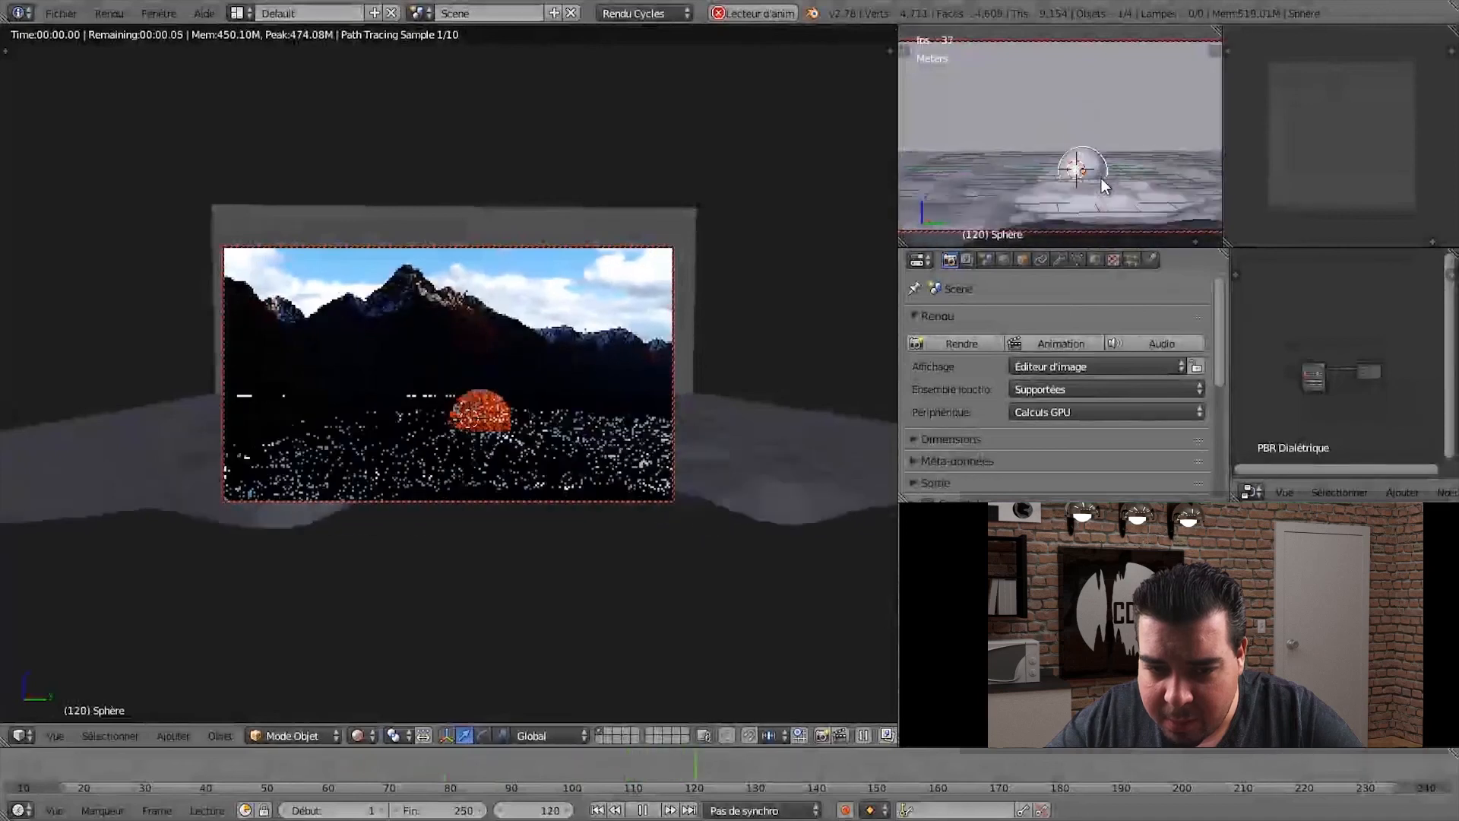
key(x)
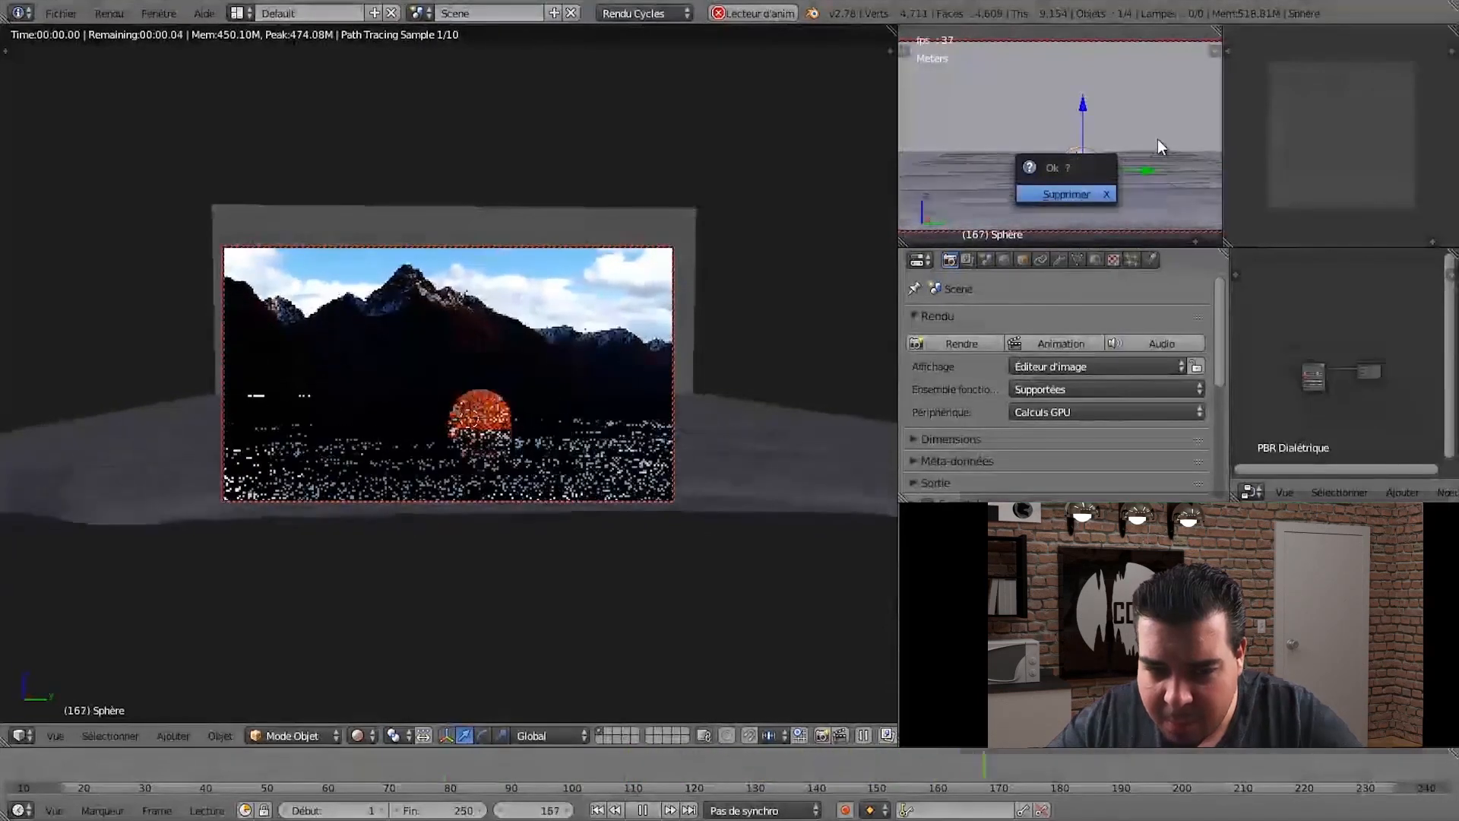
key(alt+a)
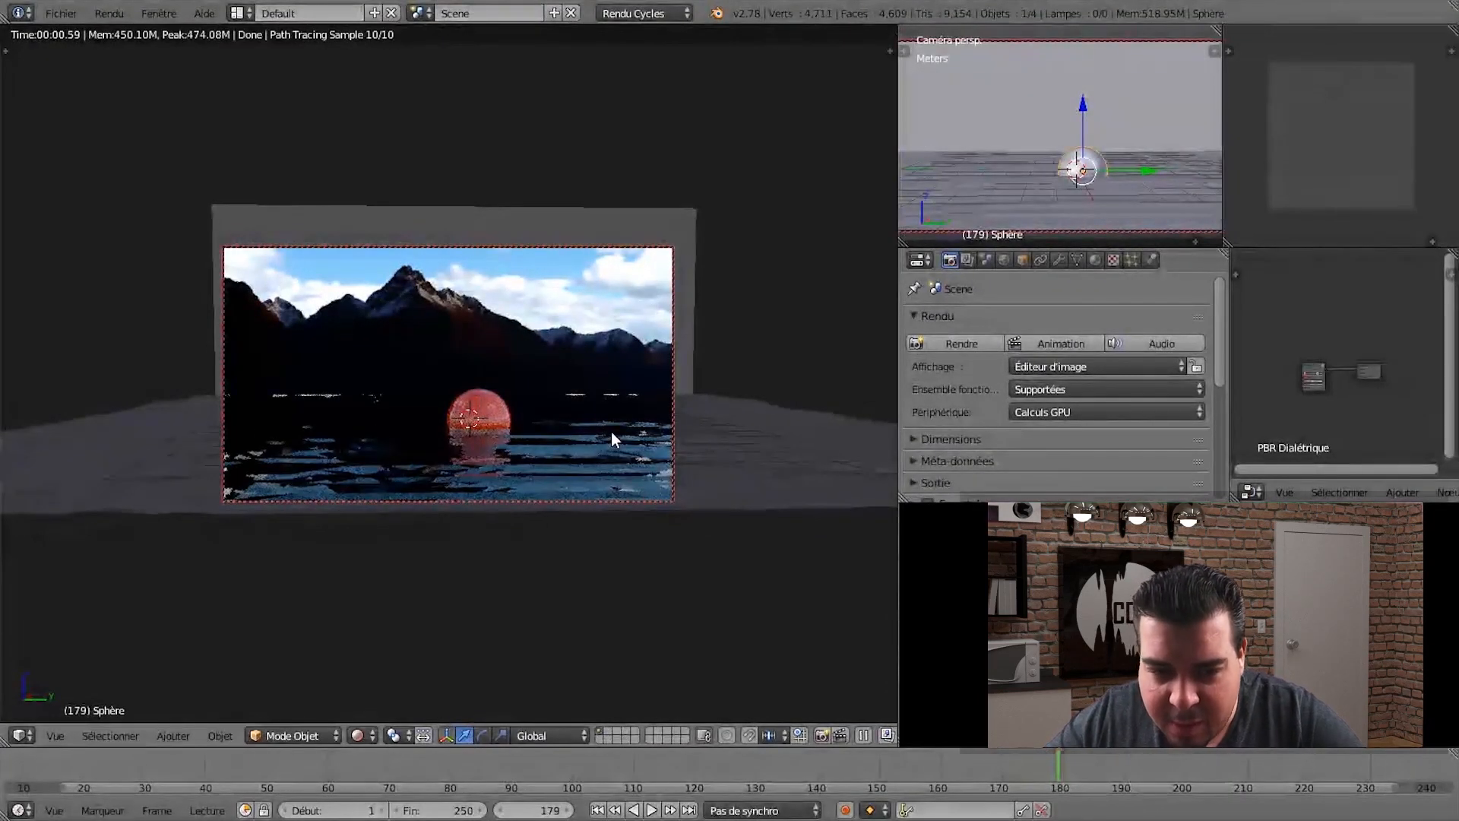
key(alt+a)
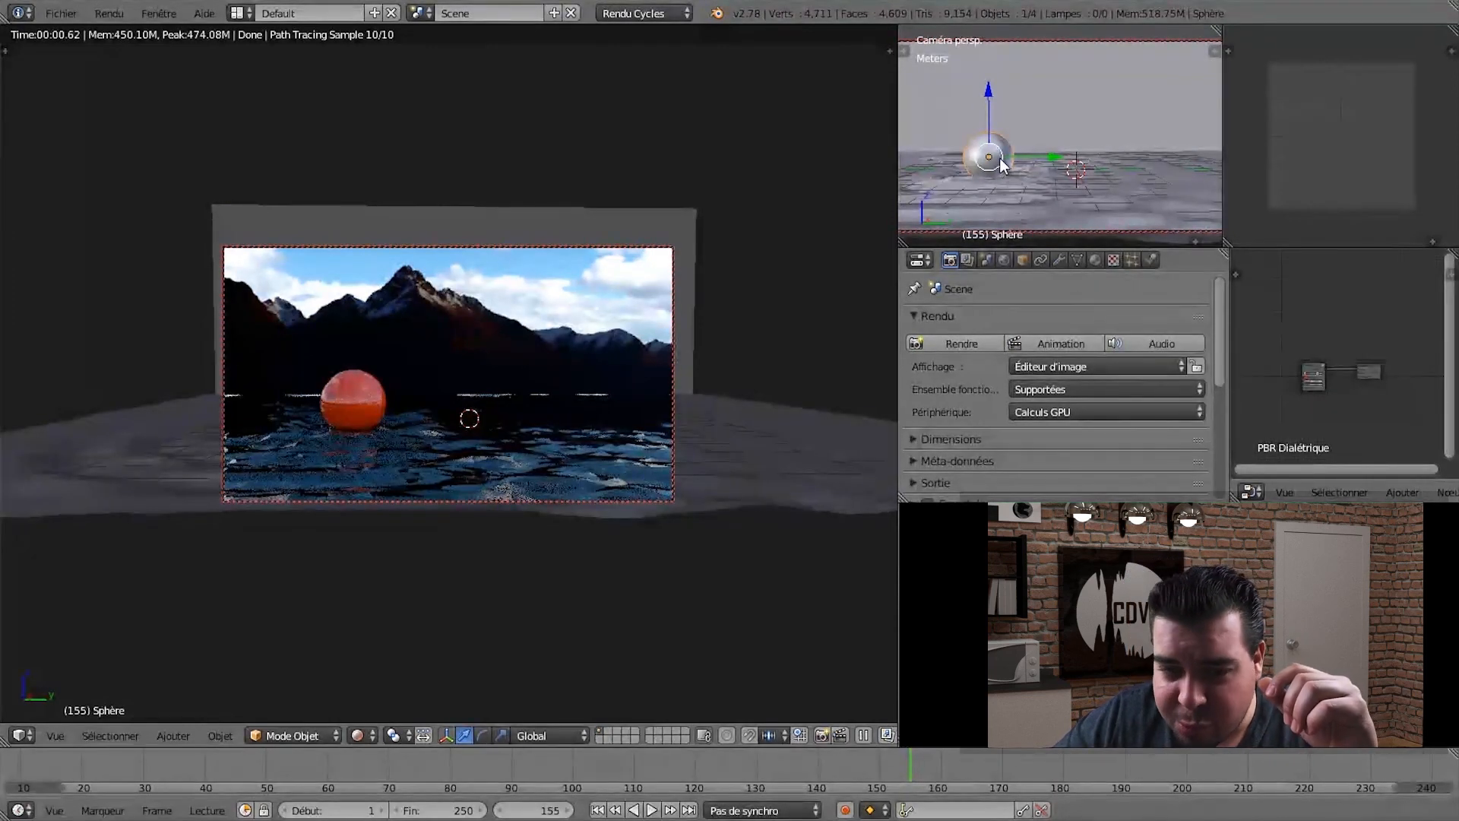
- Set the wave factor of the sphere's dynamic paint brush to 2
click(1151, 260)
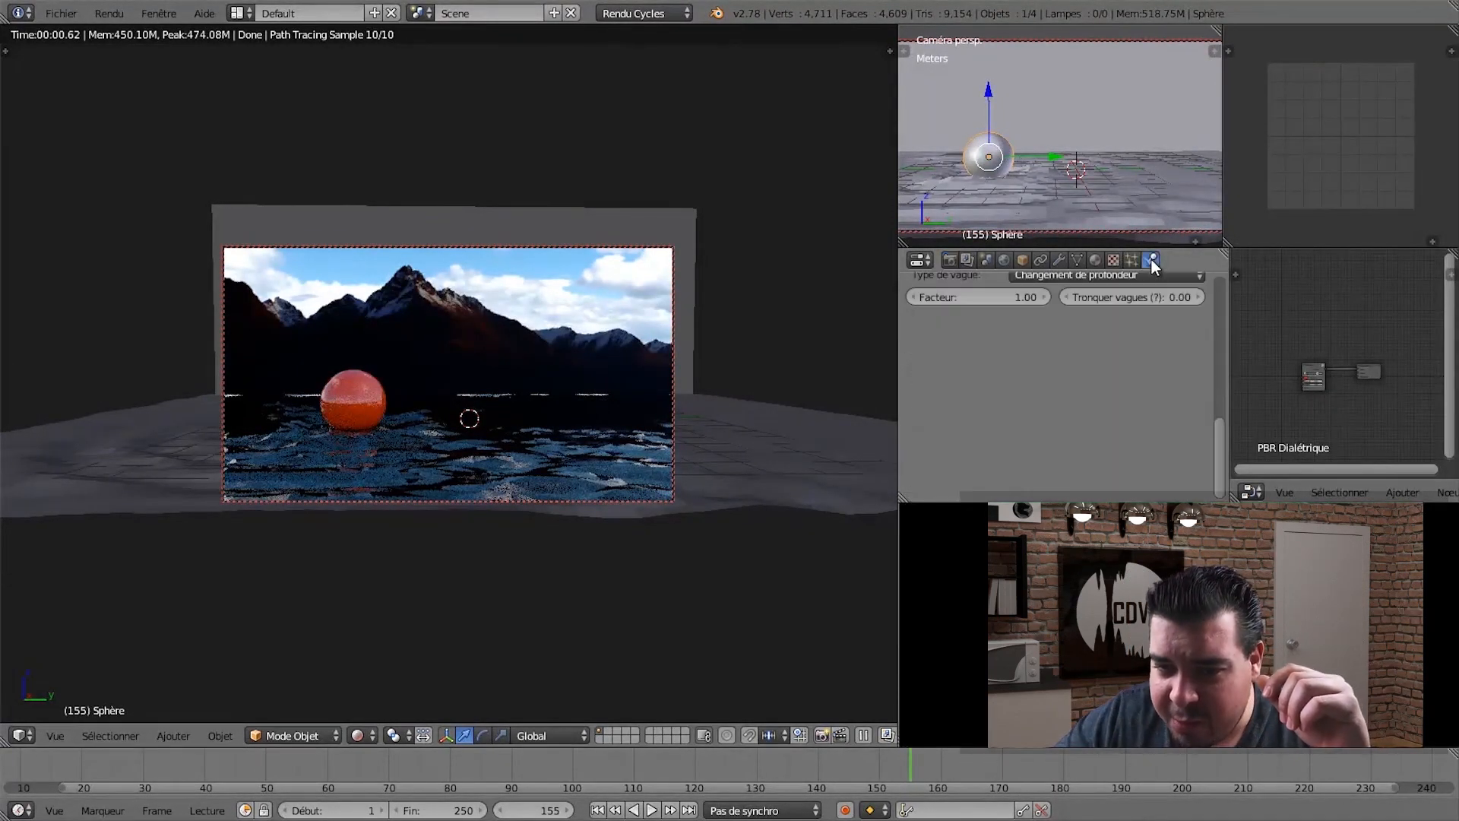
scroll(1222, 444, up, 4)
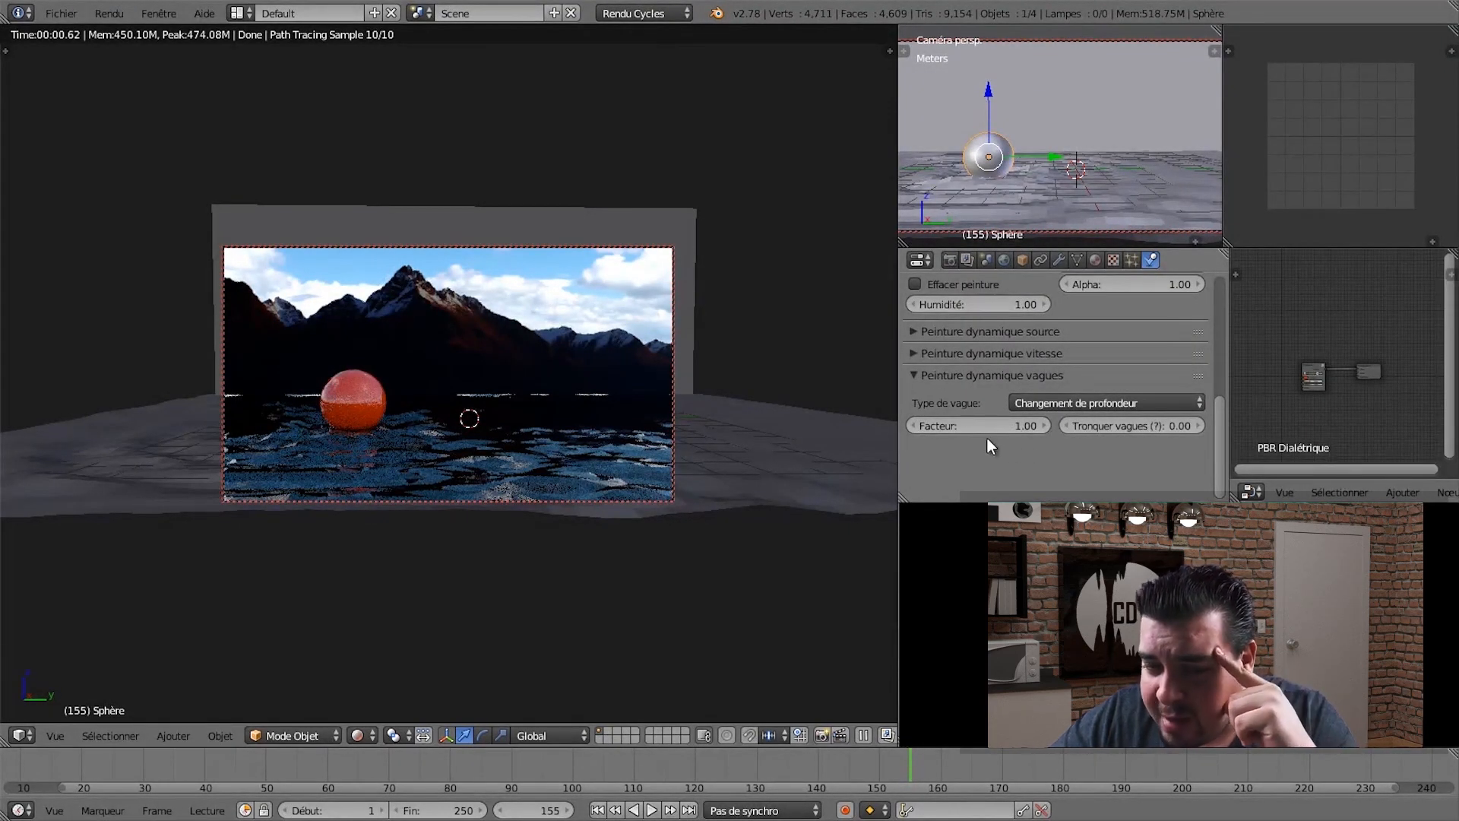
click(1002, 422)
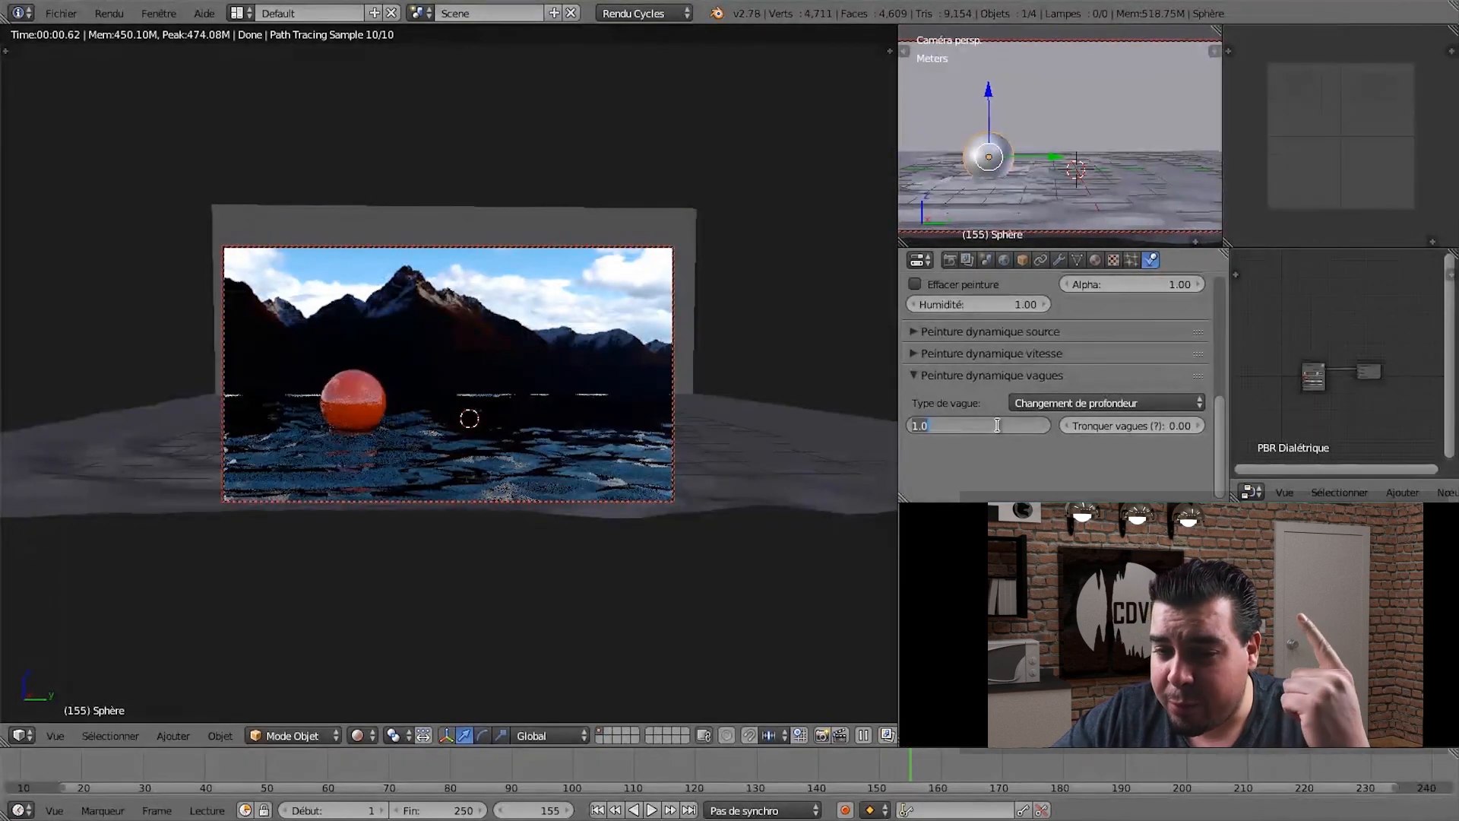
text(2)
key(Return)
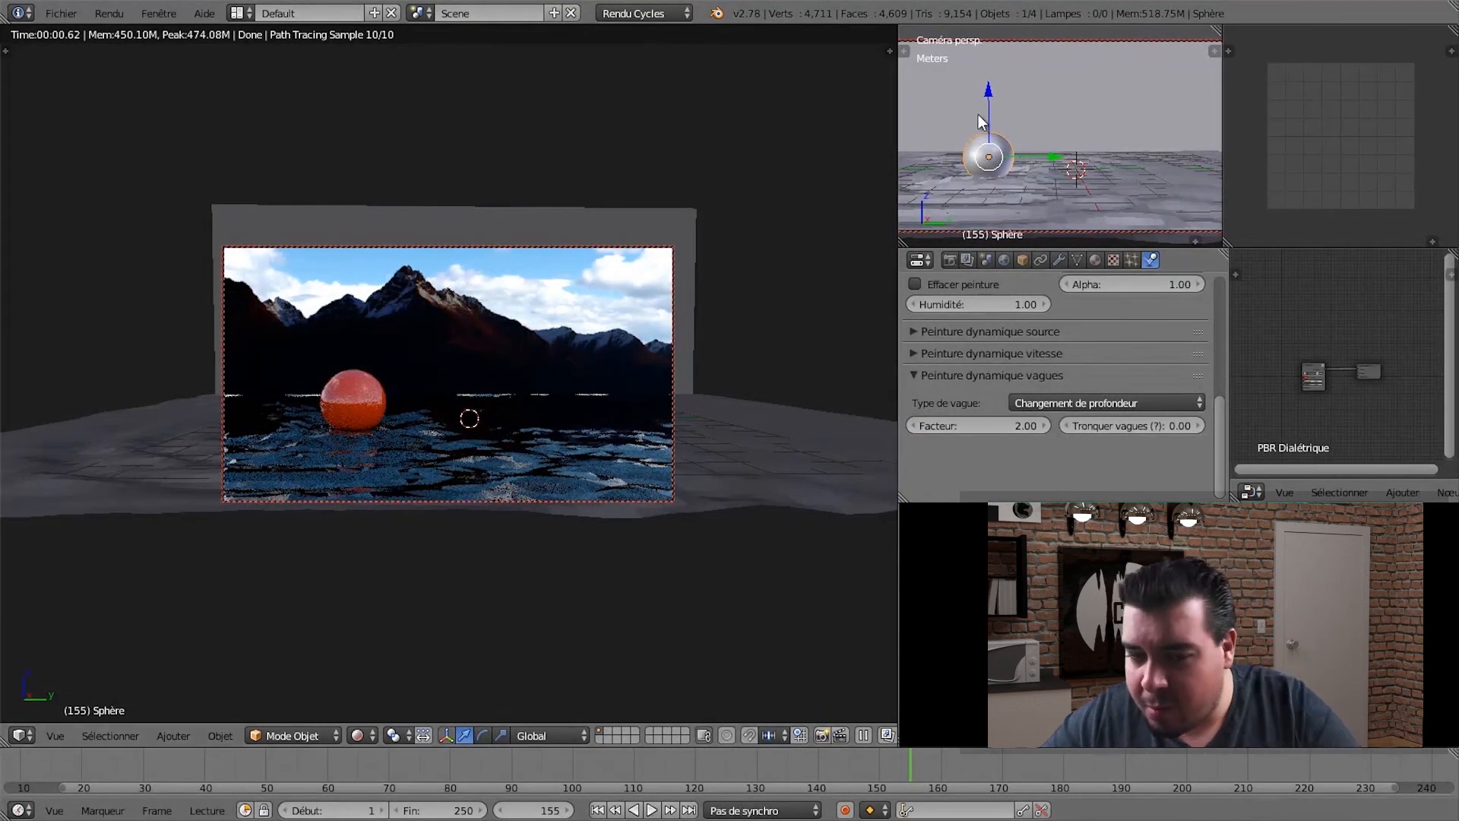
- Play the animation in solid shading and move the sphere vertically through the water to test the stronger waves
key(alt+a)
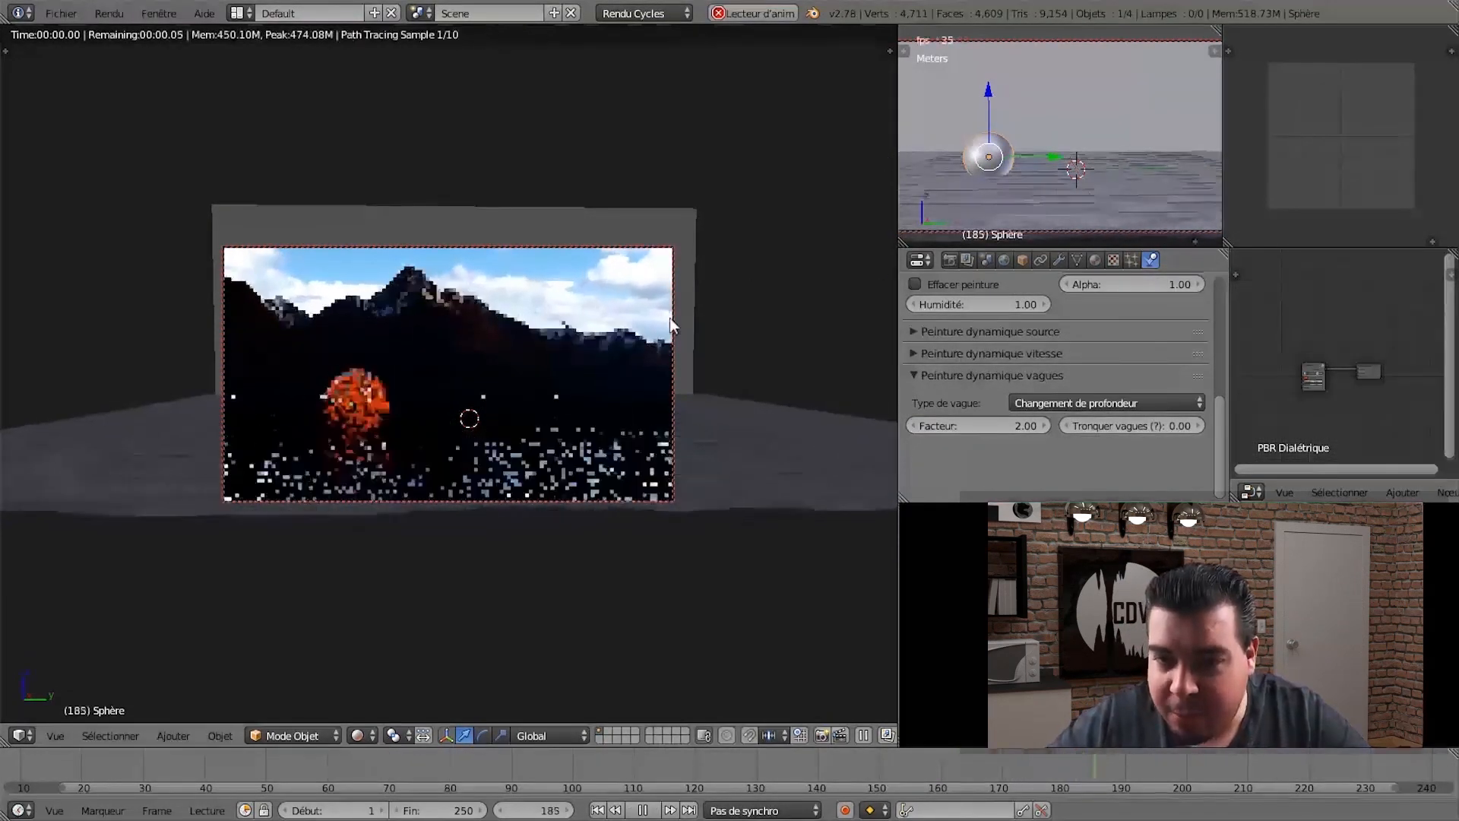
key(shift+z)
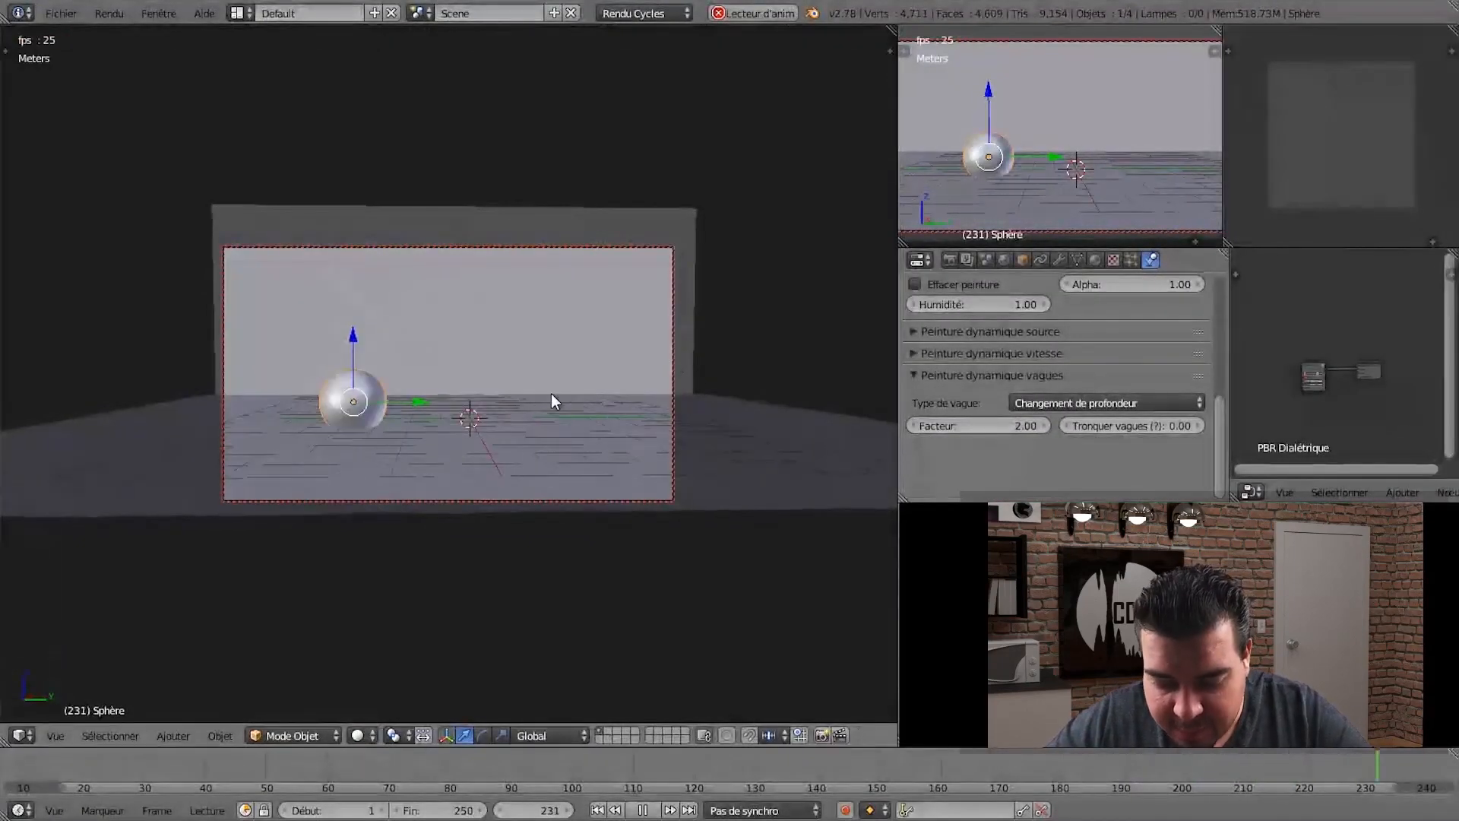
key(g)
key(z)
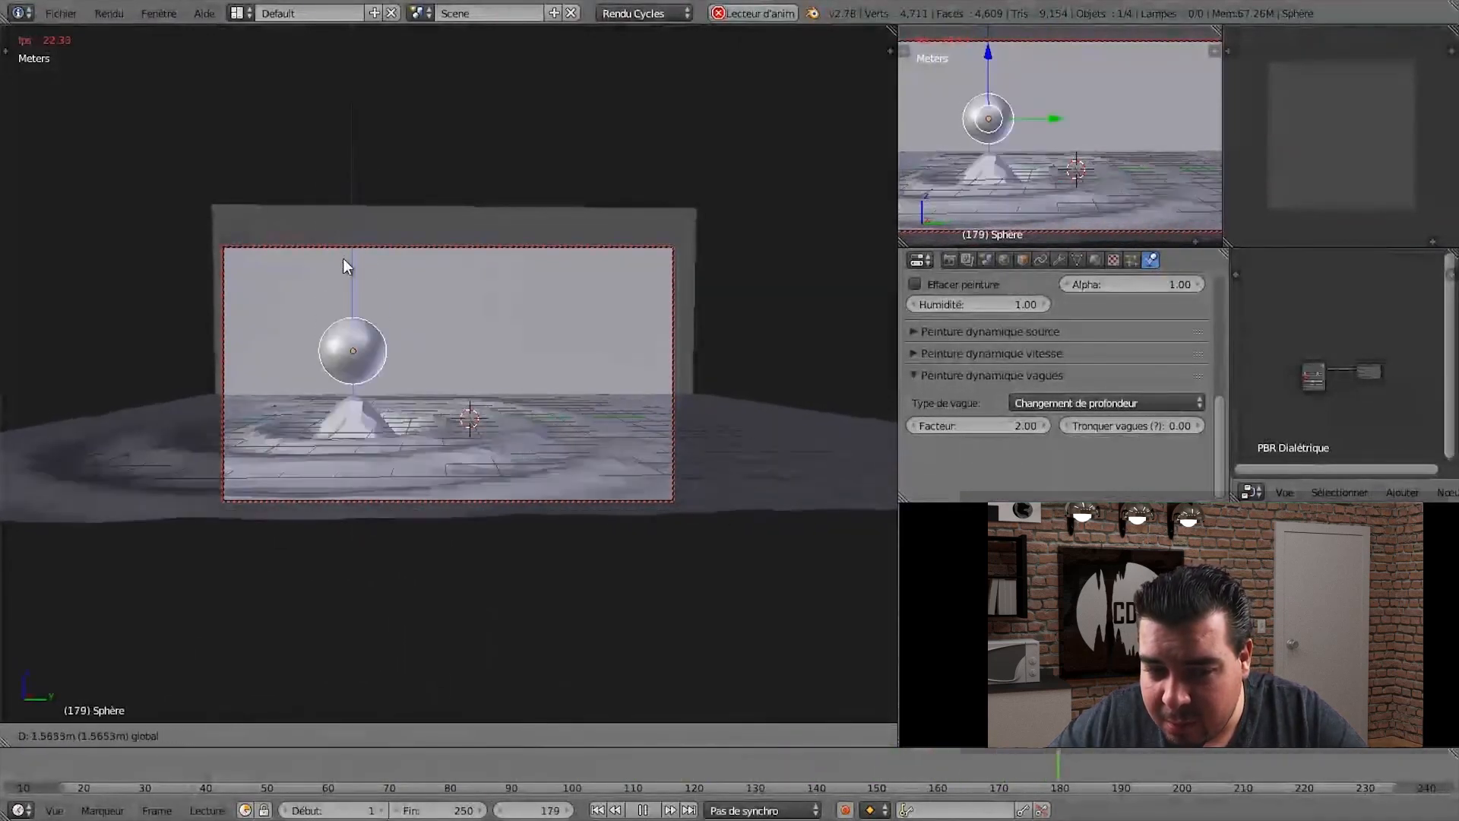
click(341, 339)
key(alt+a)
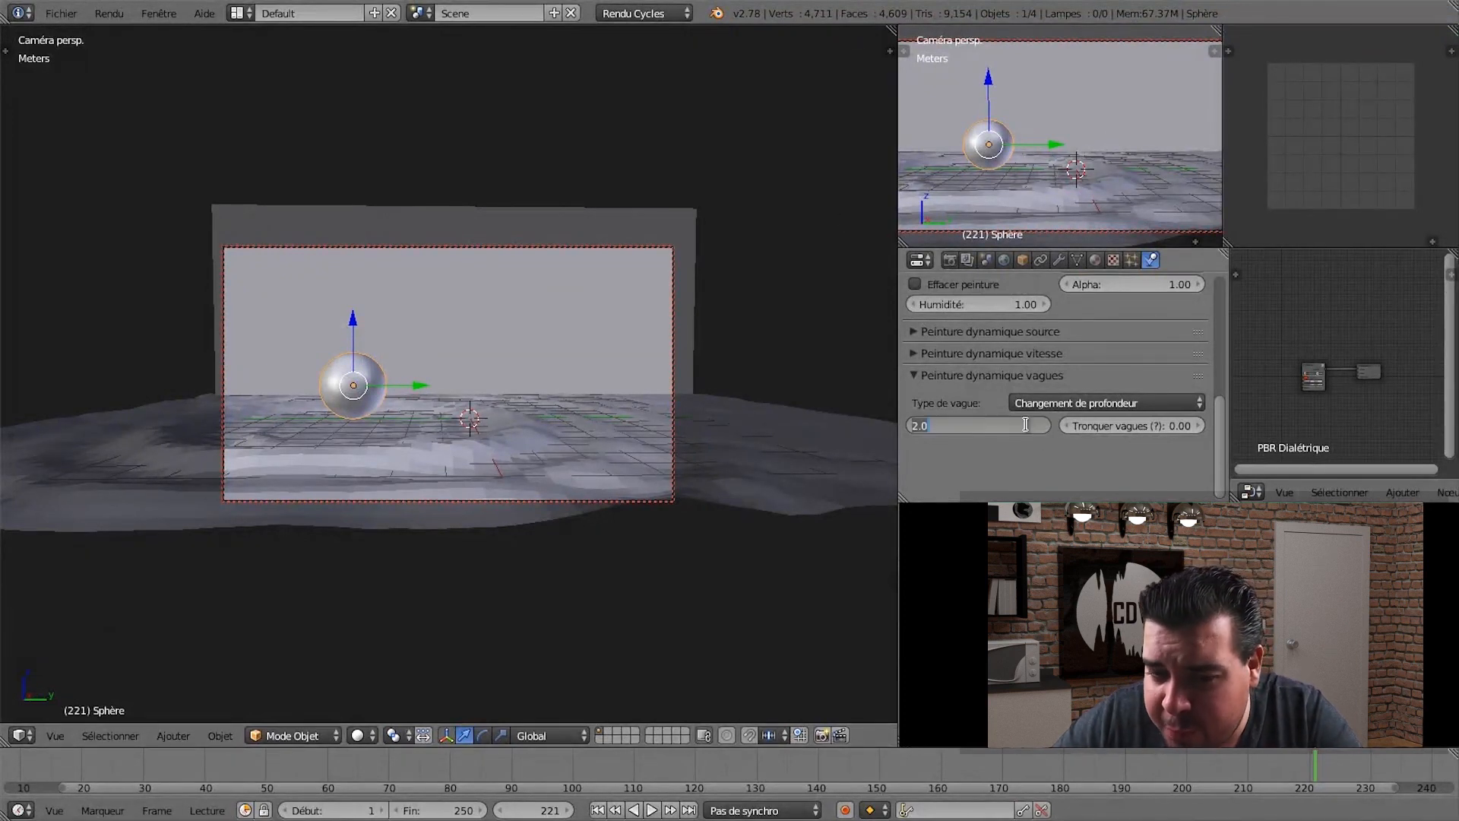
- Dip the sphere into the water during playback, stop at frame 161 and preview the waves in rendered shading
key(alt+a)
drag(351, 321, 315, 342)
key(alt+a)
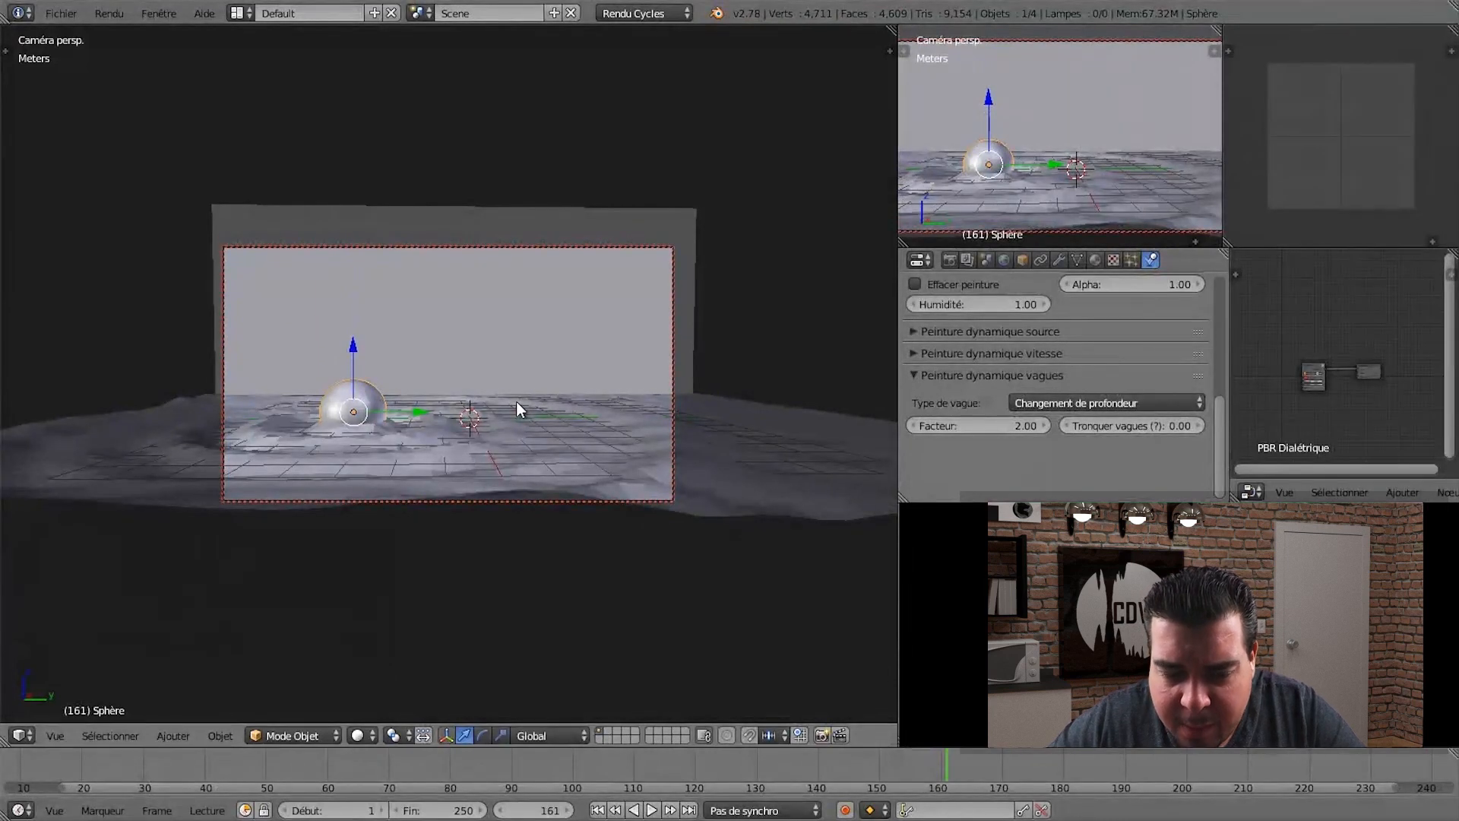
key(shift+z)
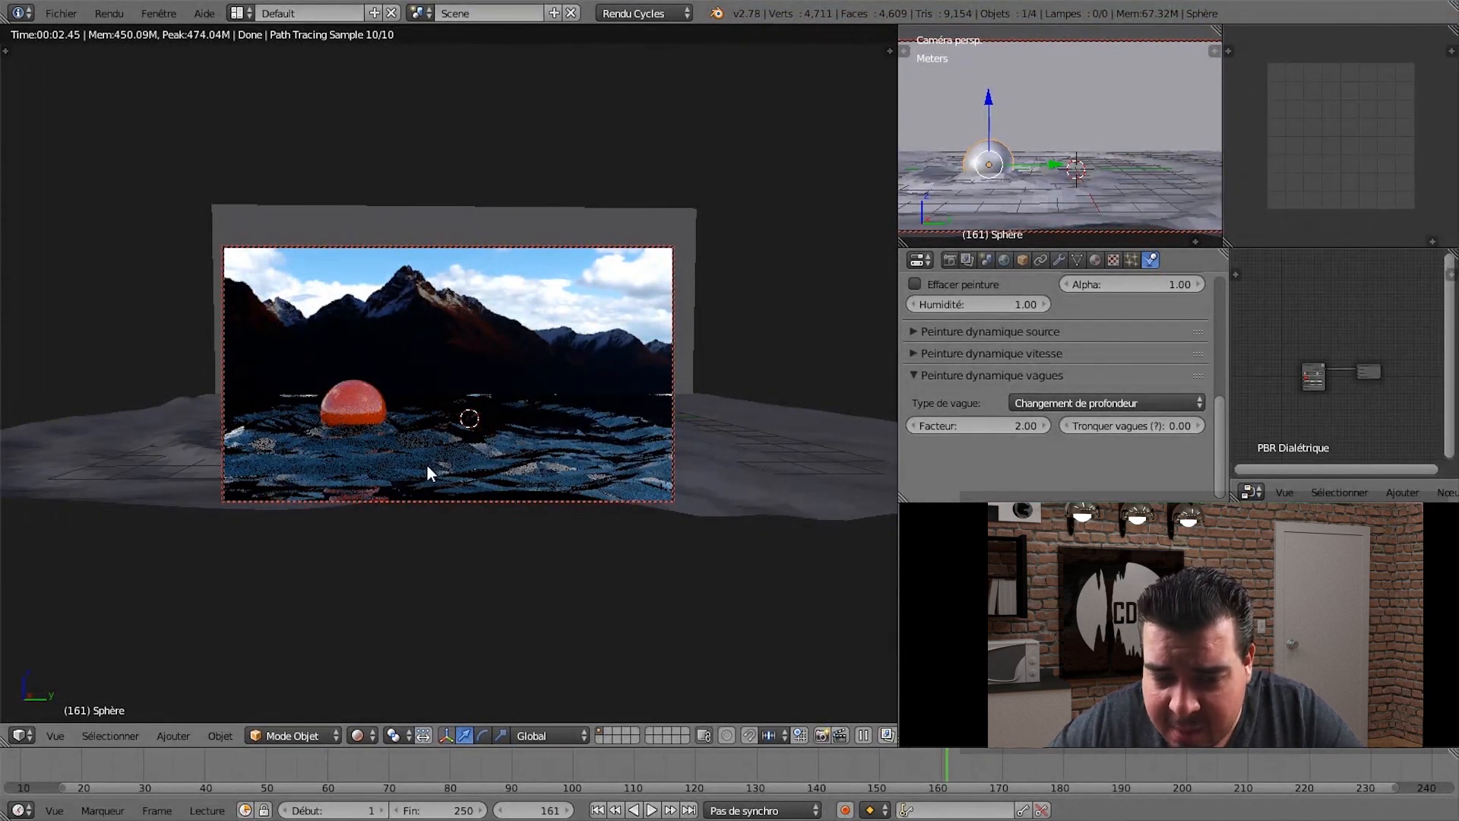
- Apply smooth shading to the water plane
right_click(814, 473)
key(t)
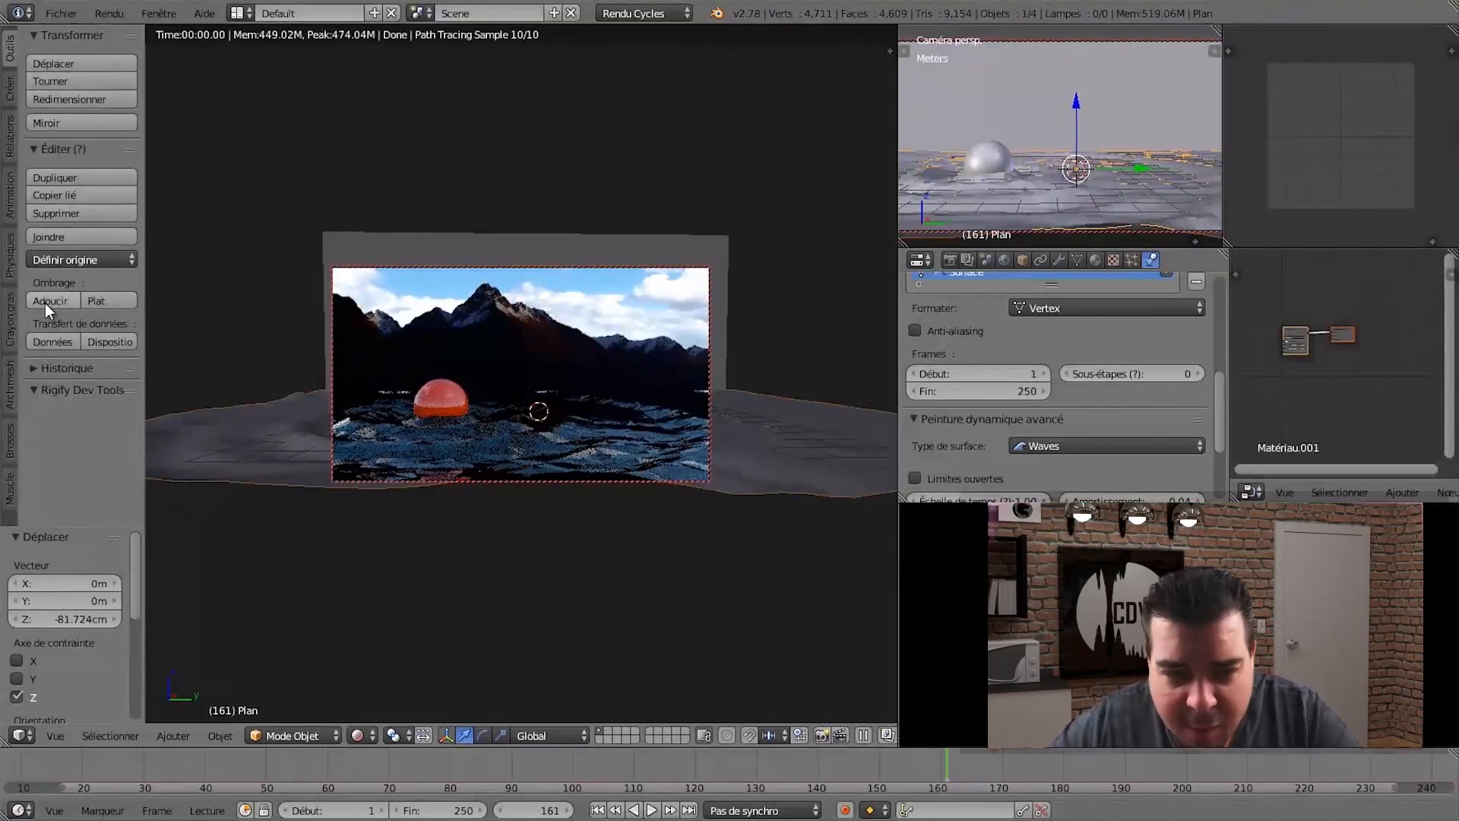
click(50, 301)
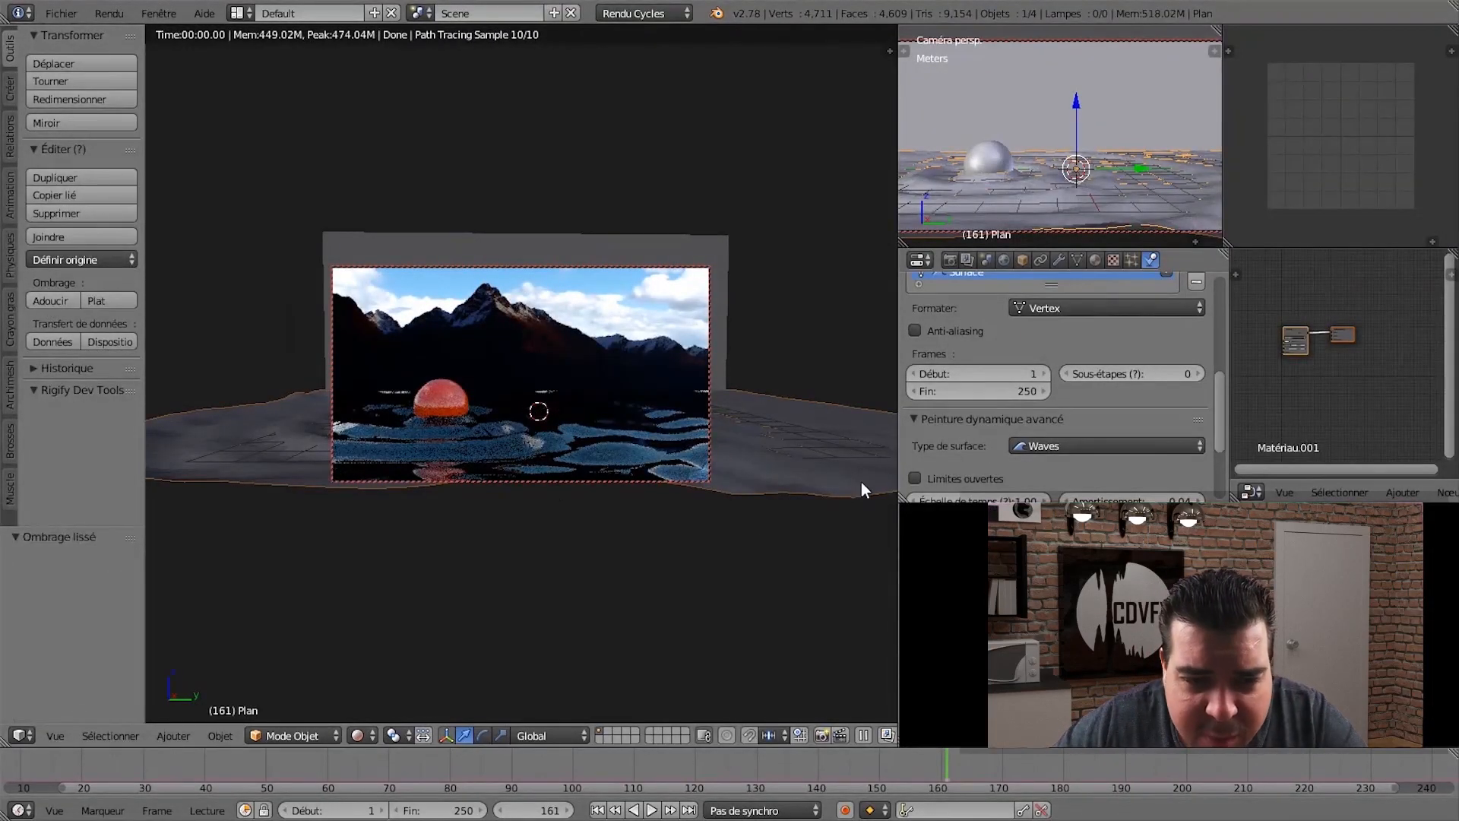
key(t)
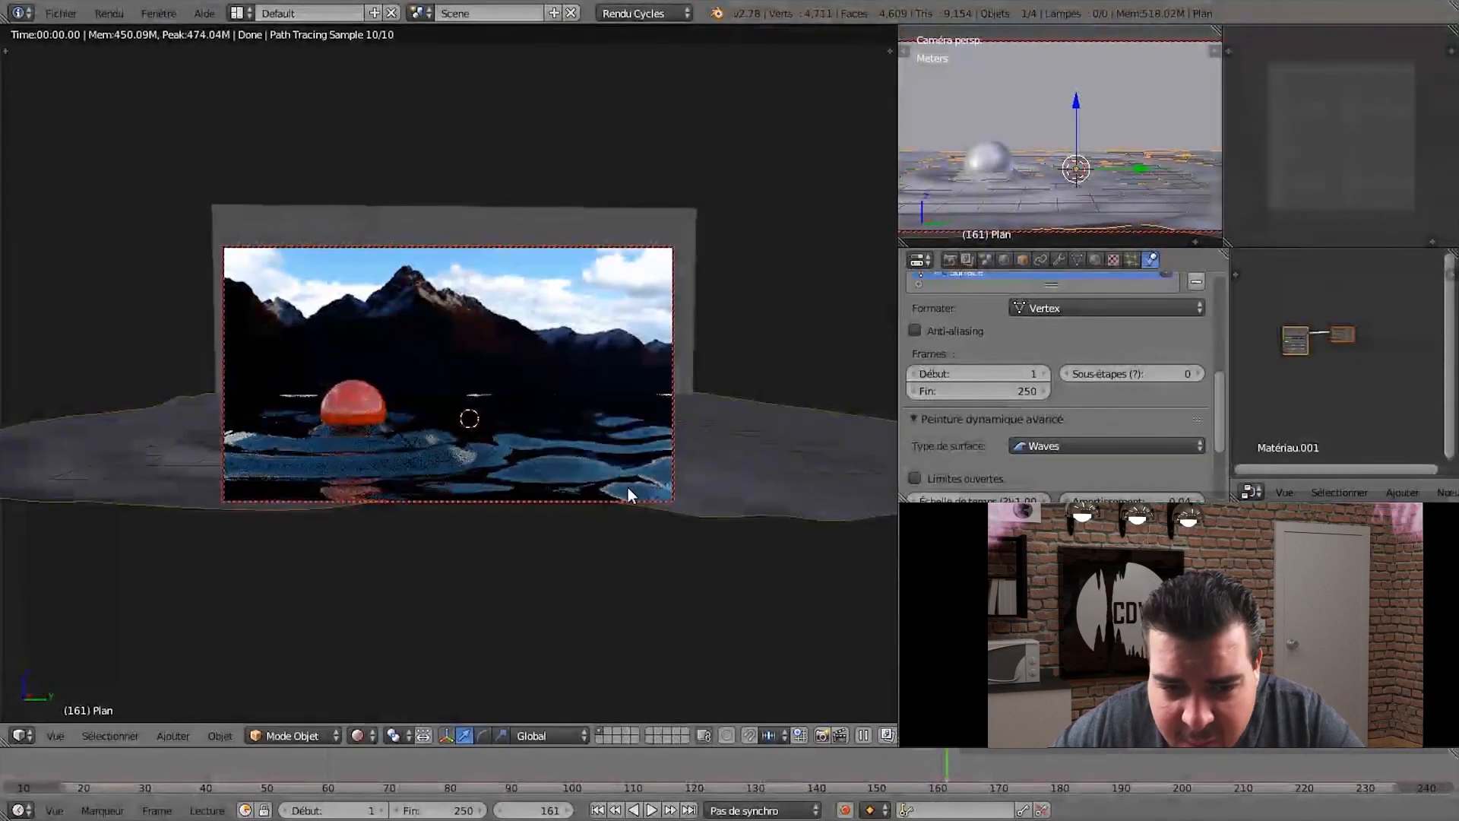